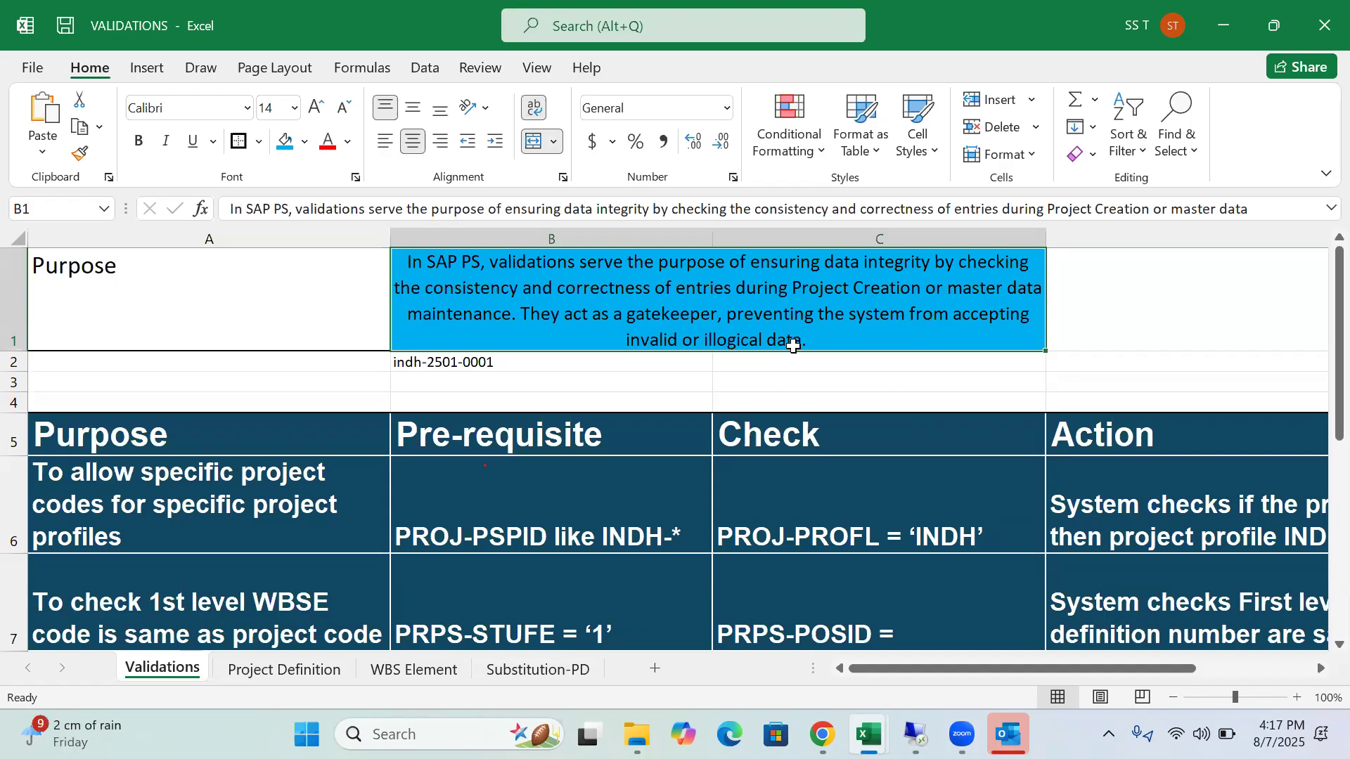
Select sample project number INDH-2501-0001, then move to the Project Definition sheet
{"action": "left_click", "coordinate": [643, 365]}
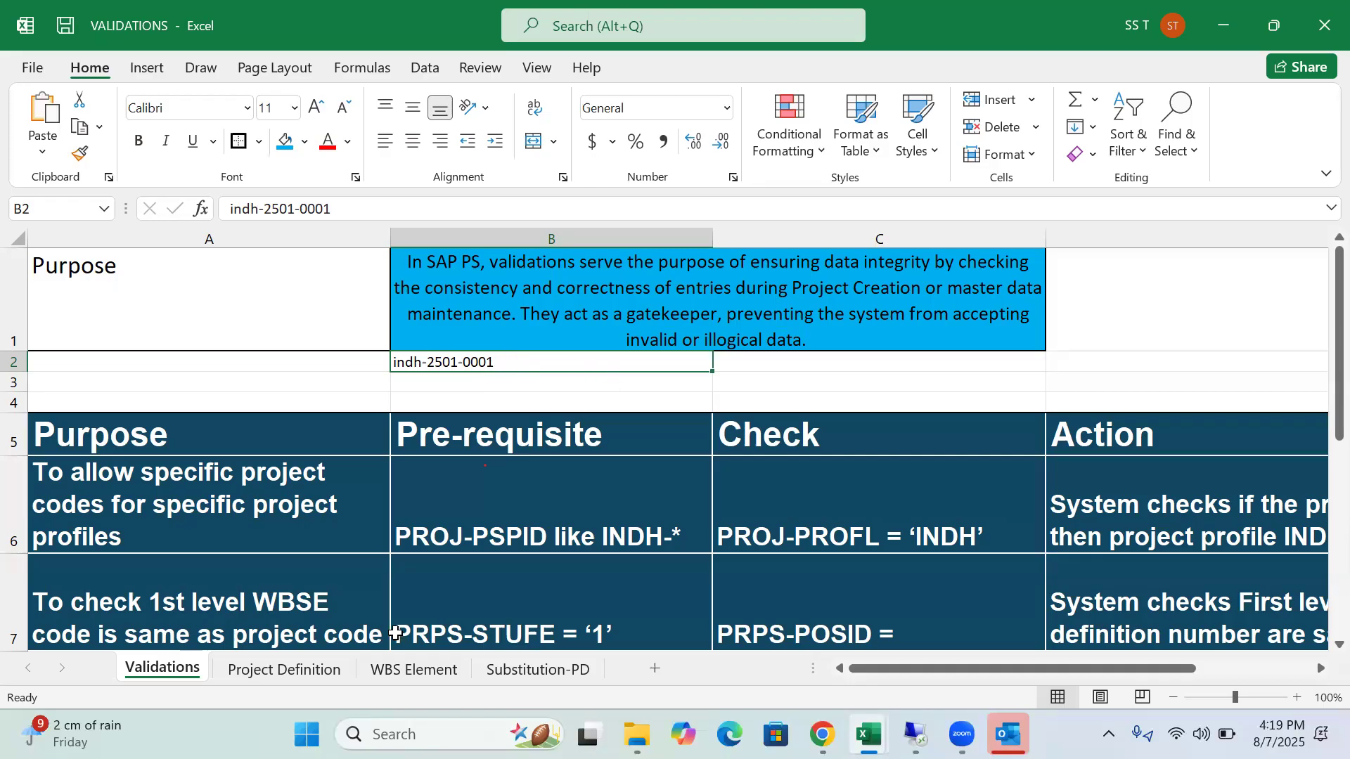
{"action": "left_click", "coordinate": [333, 676]}
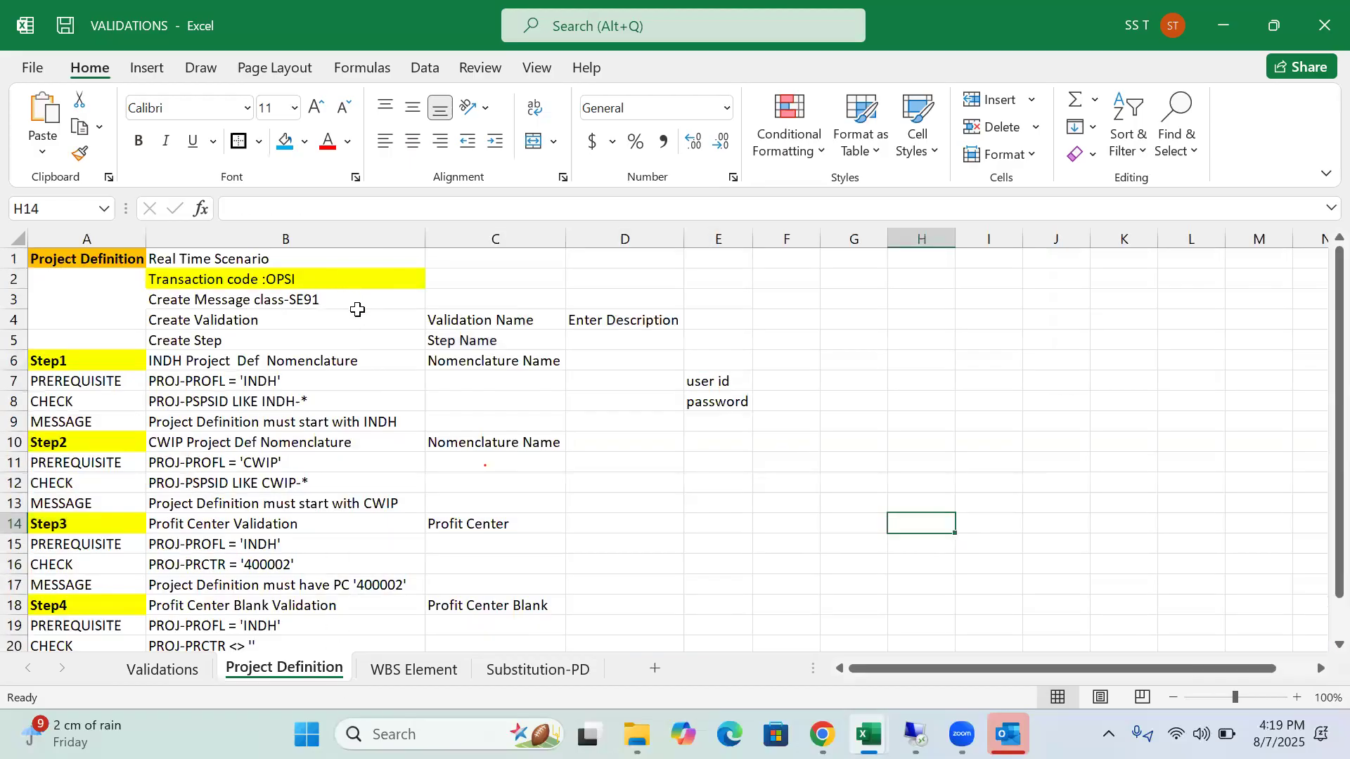
Select the Real Time Scenario heading and bring the remote SAP Easy Access session forward
{"action": "left_click", "coordinate": [374, 258]}
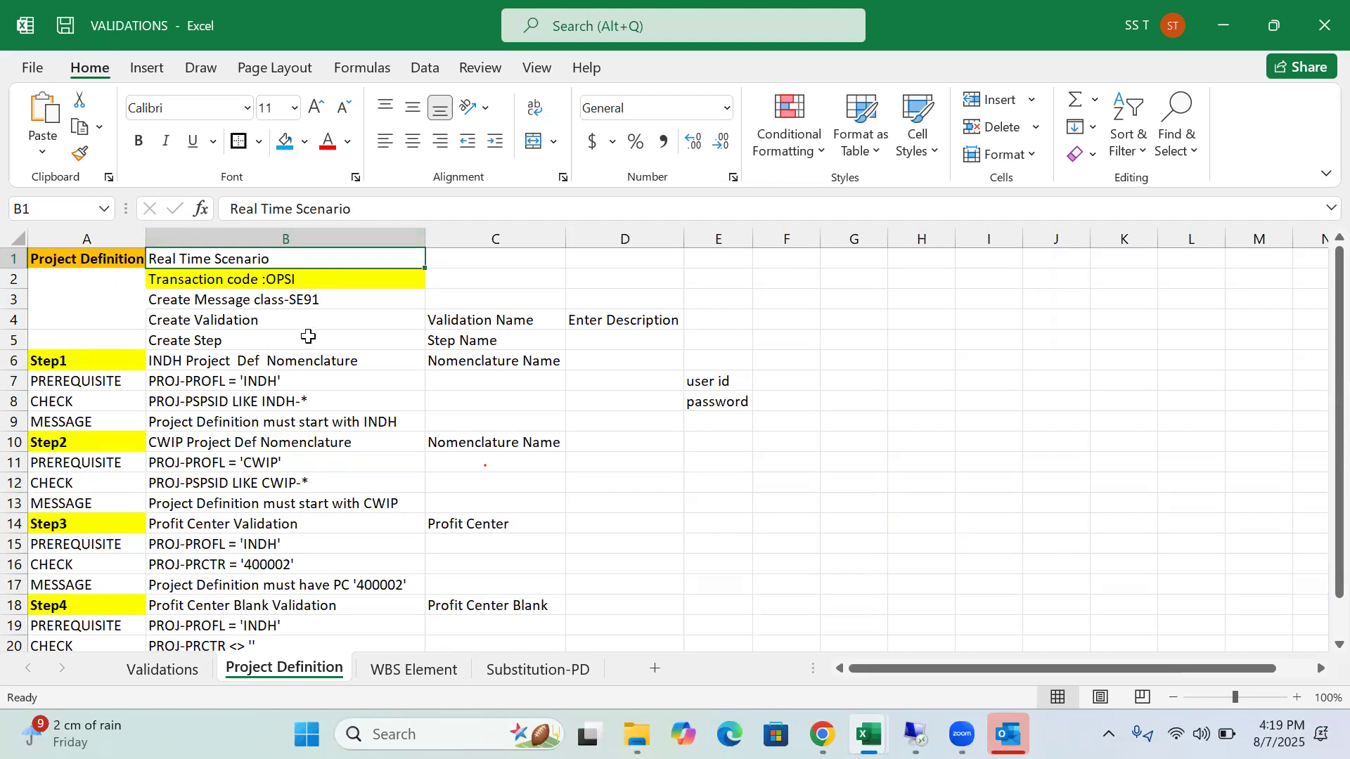
{"action": "mouse_move", "coordinate": [914, 735]}
{"action": "left_click", "coordinate": [935, 624]}
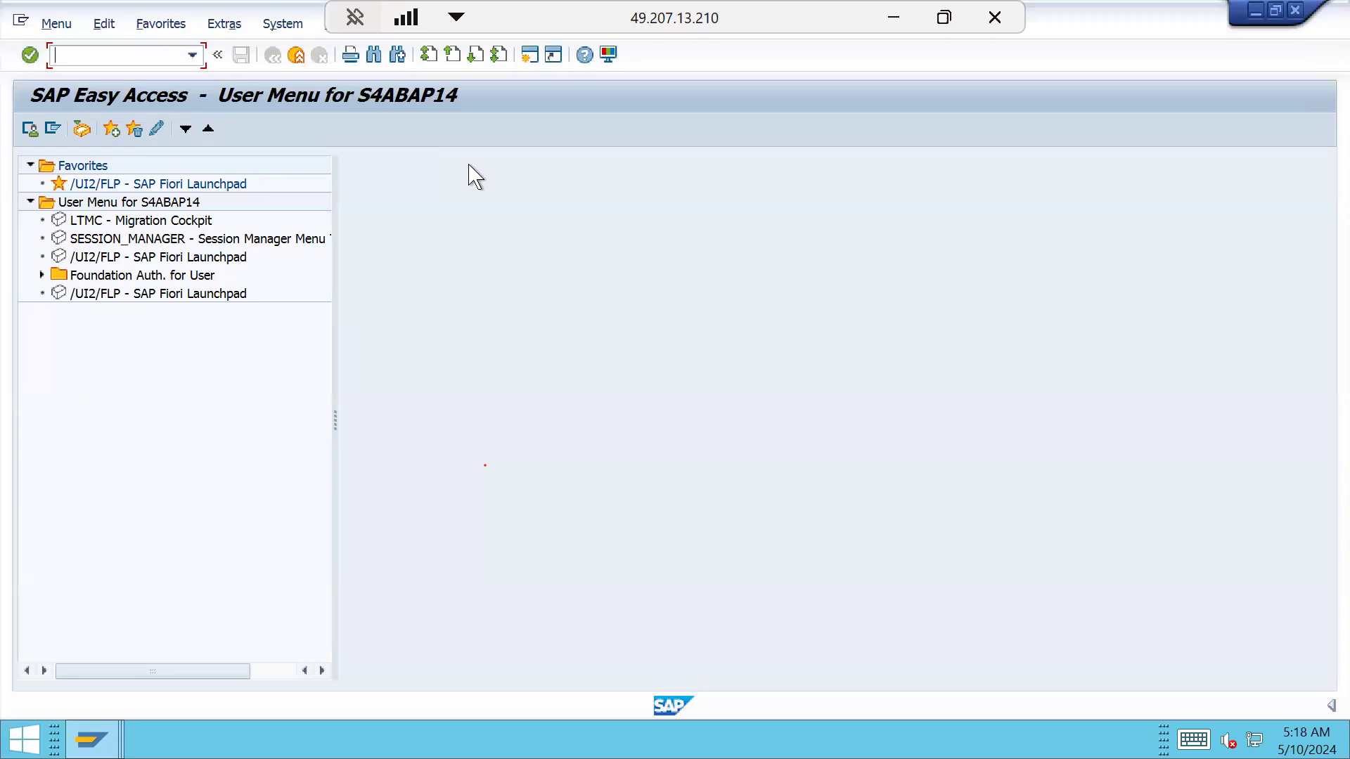
In SE91, pick zps from the message class history and create class ZPS
{"action": "type", "text": "se91"}
{"action": "key", "text": "Return"}
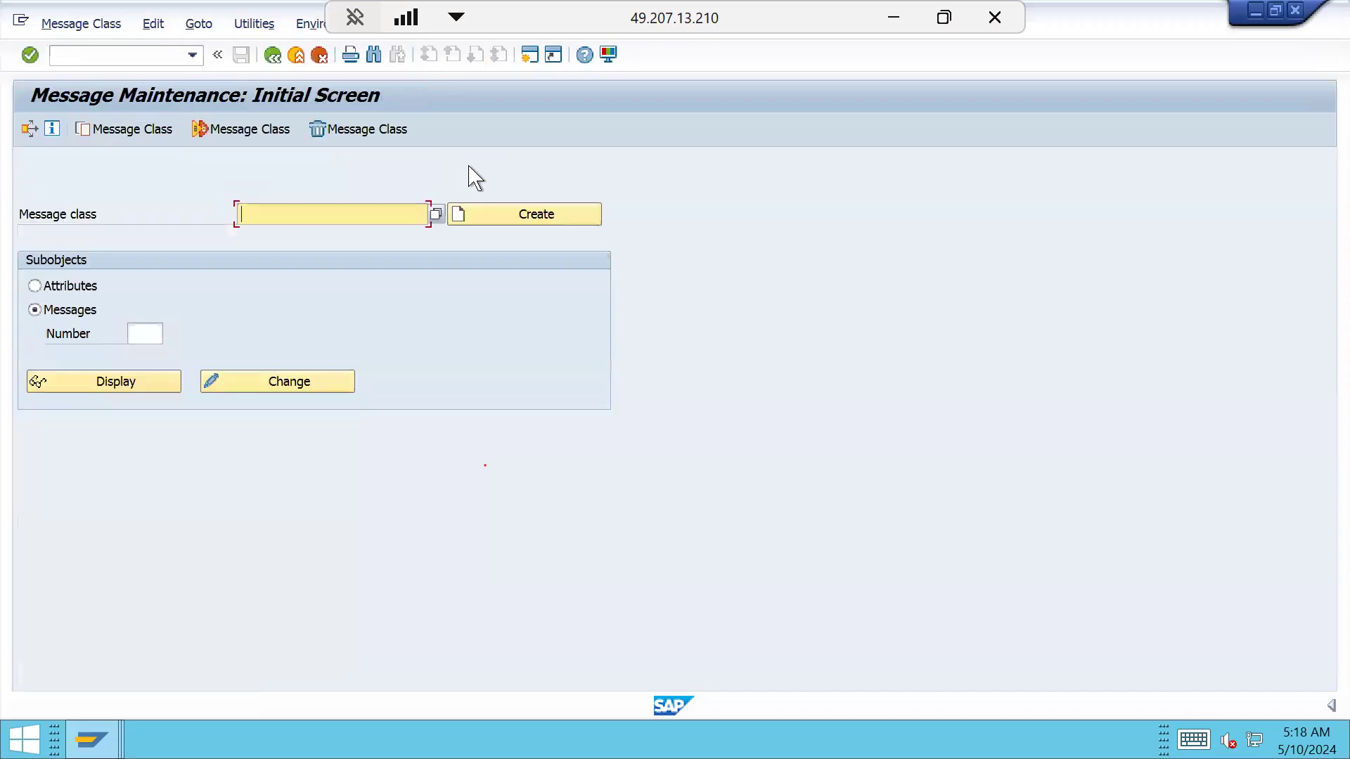
{"action": "left_click", "coordinate": [348, 212]}
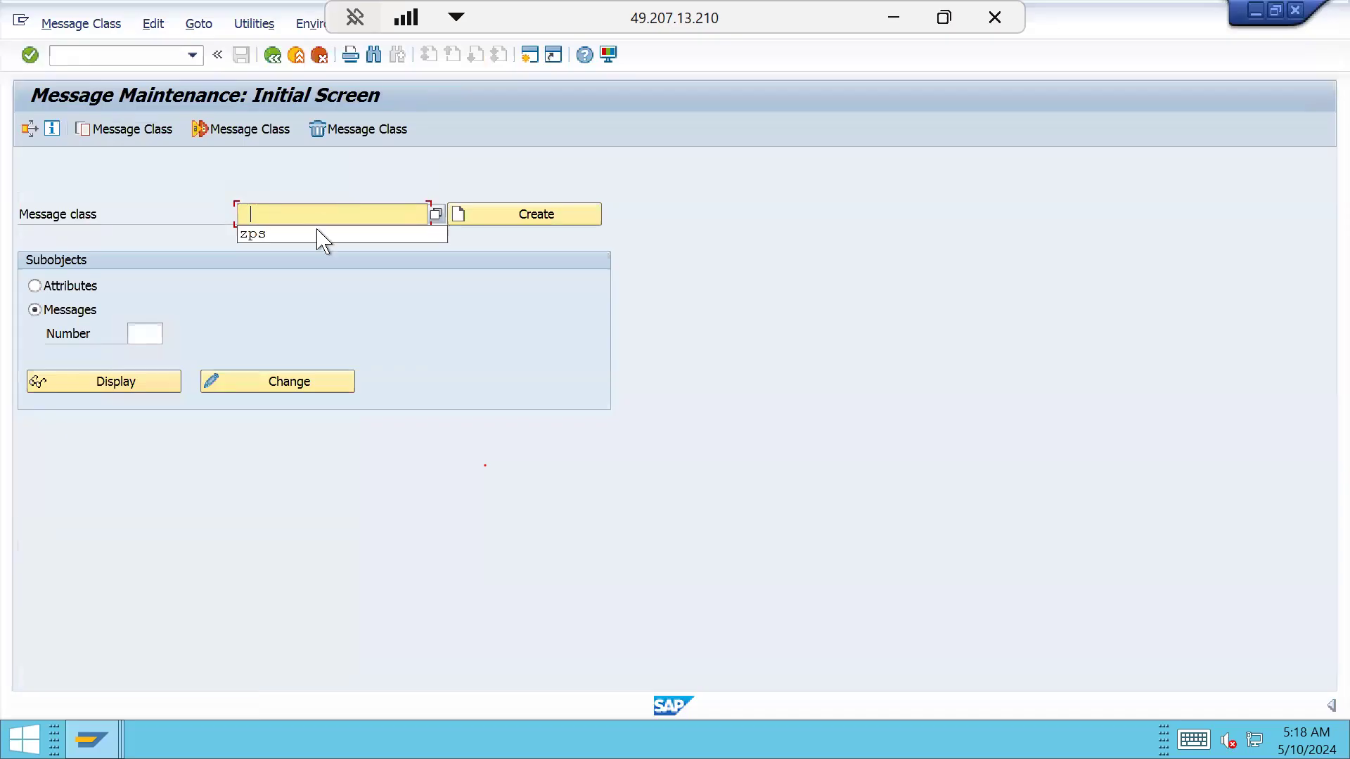
{"action": "left_click", "coordinate": [290, 235]}
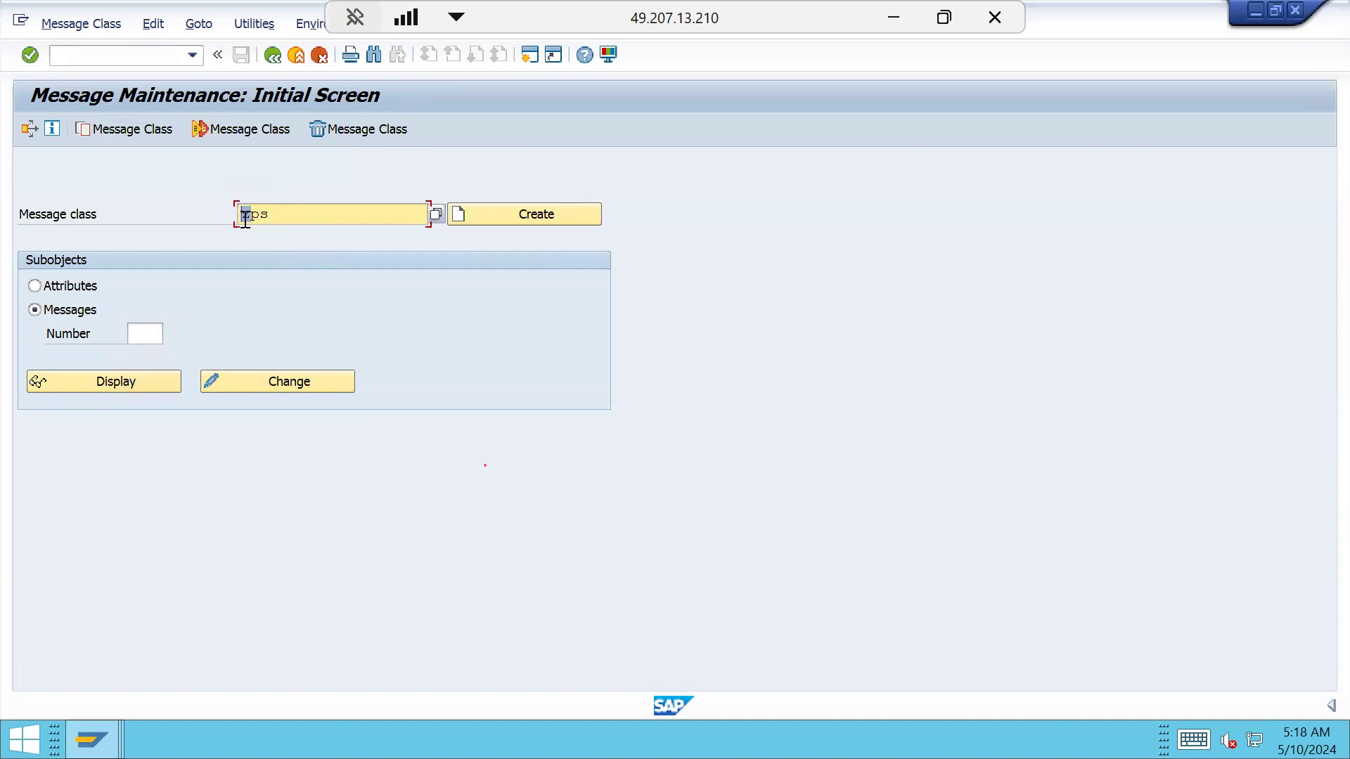
{"action": "left_click_drag", "start_coordinate": [241, 214], "coordinate": [253, 216]}
{"action": "left_click", "coordinate": [323, 216]}
{"action": "left_click", "coordinate": [554, 217]}
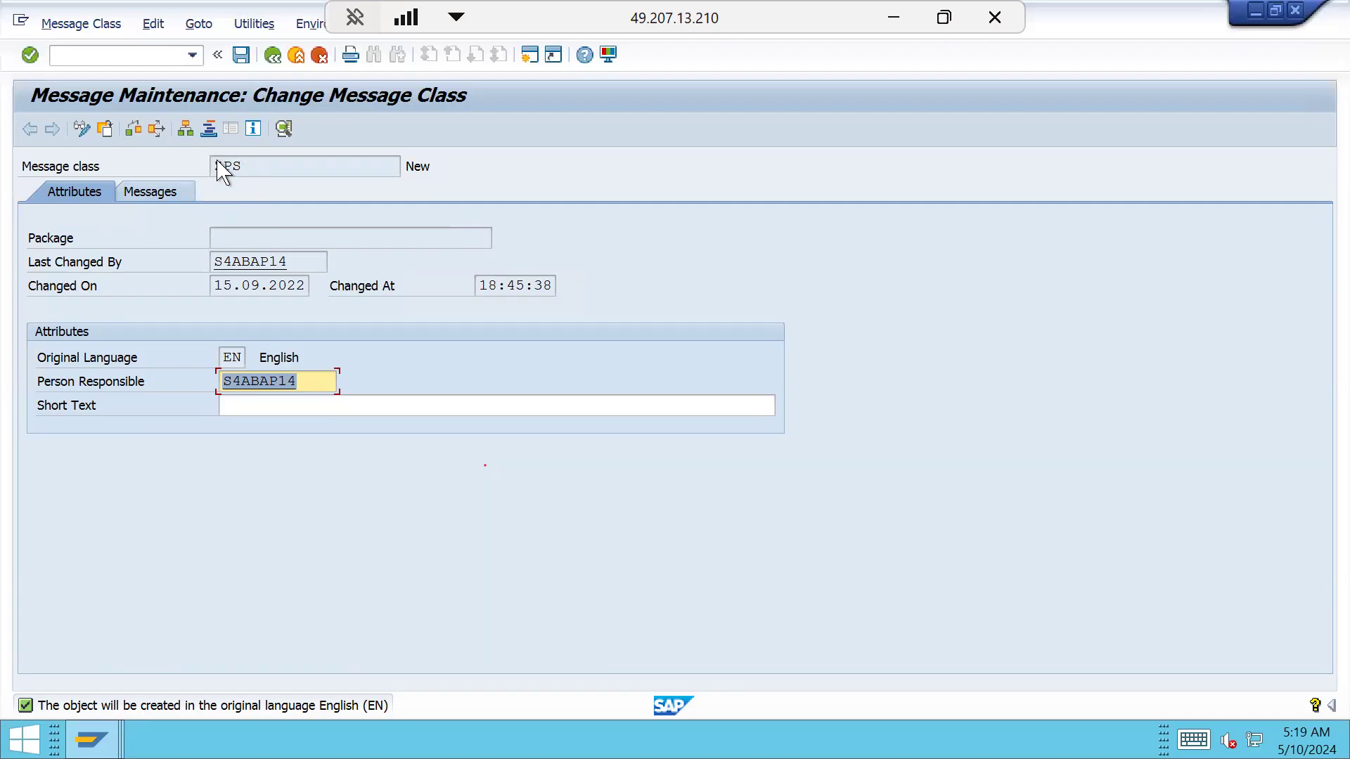
Give ZPS the short text 'PS MESSAGE CLASS', save, and search packages matching Z*
{"action": "left_click", "coordinate": [253, 407]}
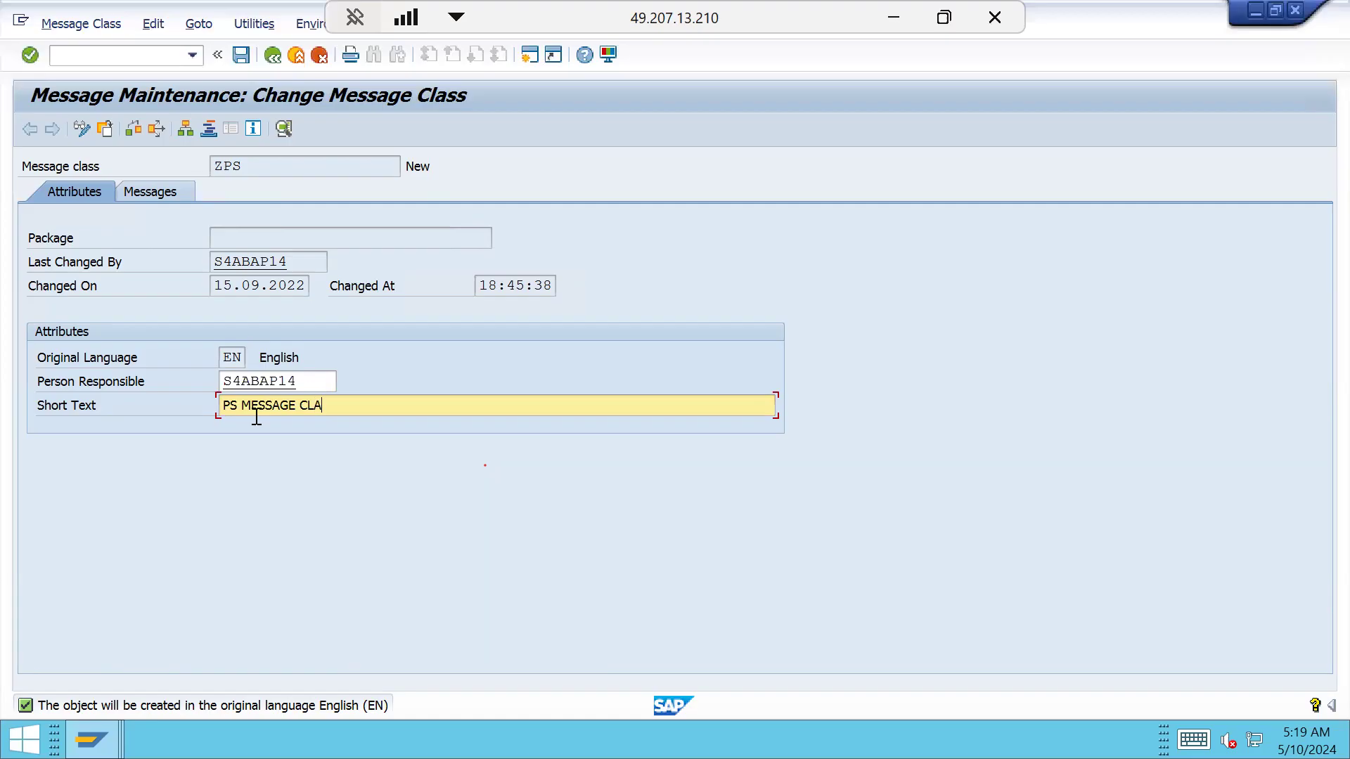
{"action": "left_click", "coordinate": [175, 197]}
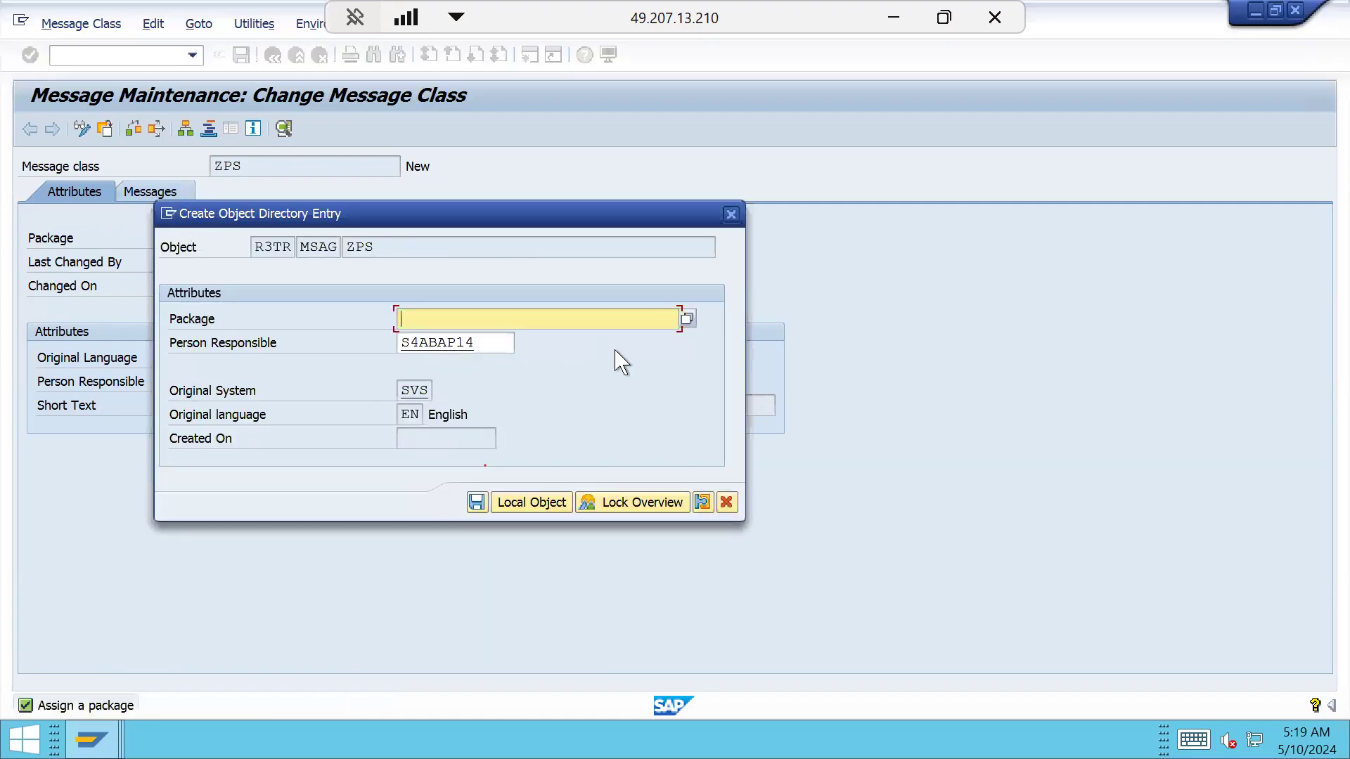
{"action": "key", "text": "super"}
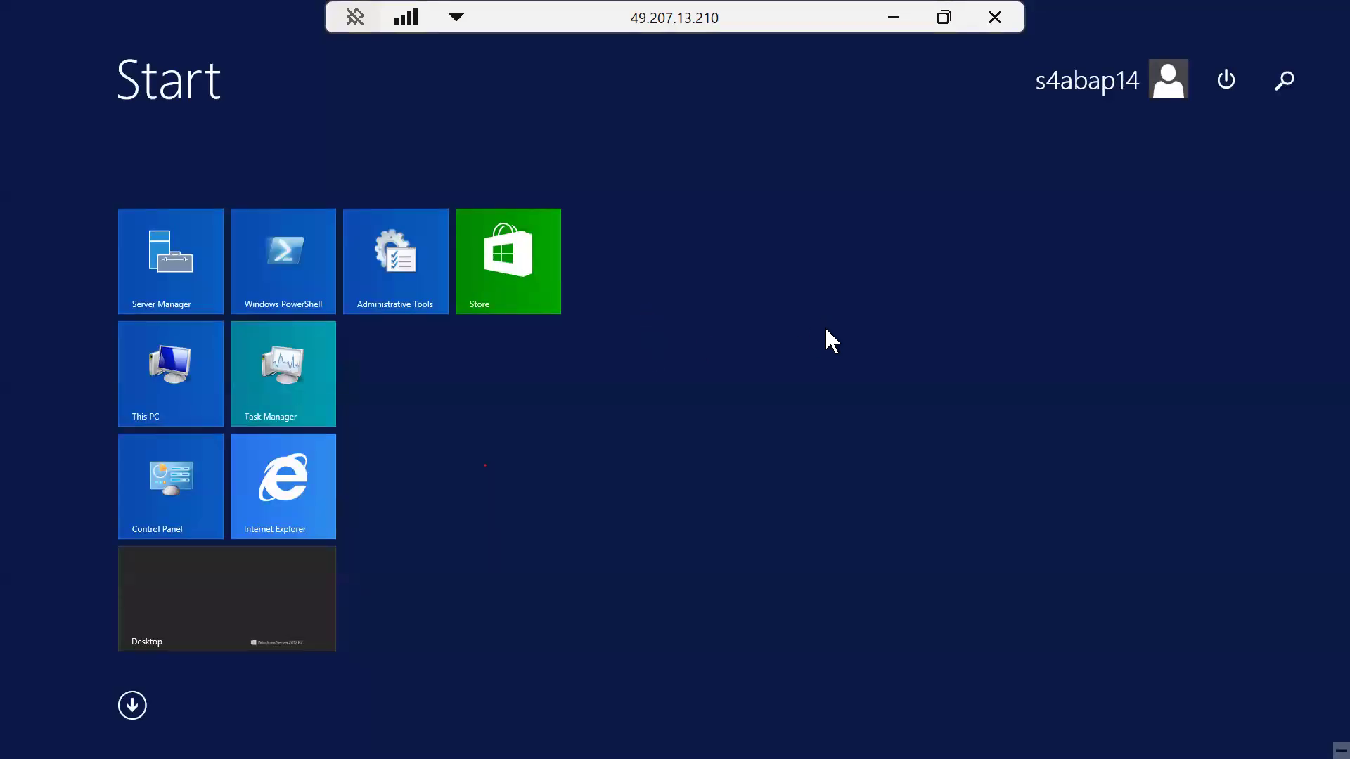
{"action": "key", "text": "super"}
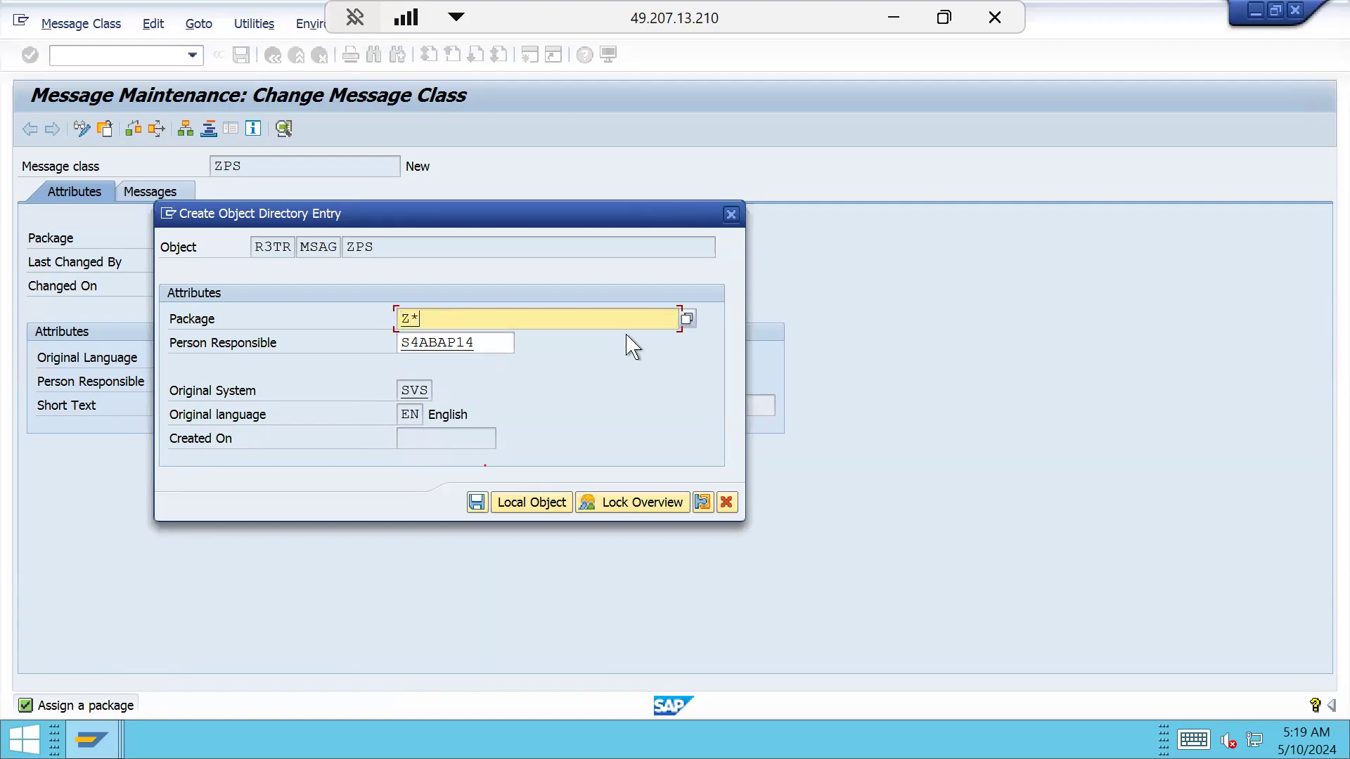
{"action": "left_click", "coordinate": [686, 319]}
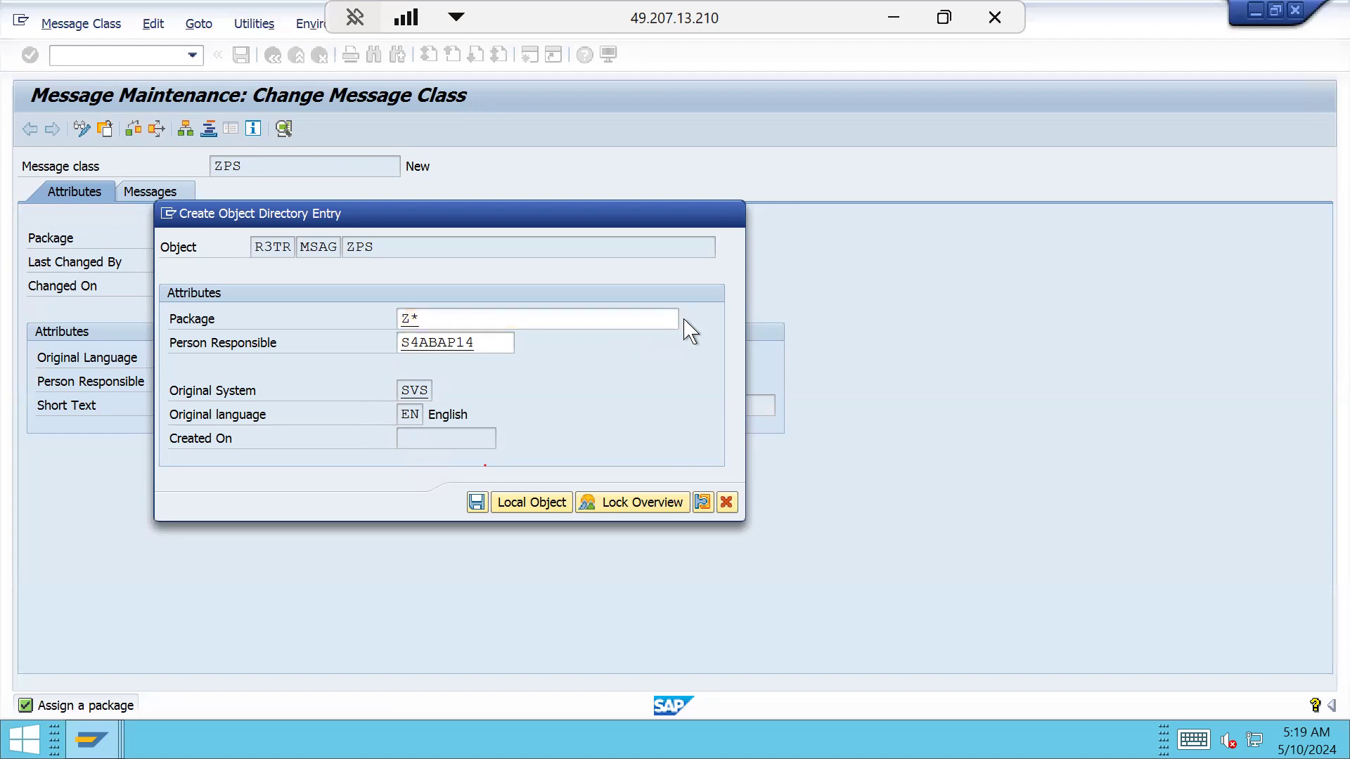
Pick Z001 from the Z* package hits and save ZPS's object directory entry
{"action": "key", "text": "Return"}
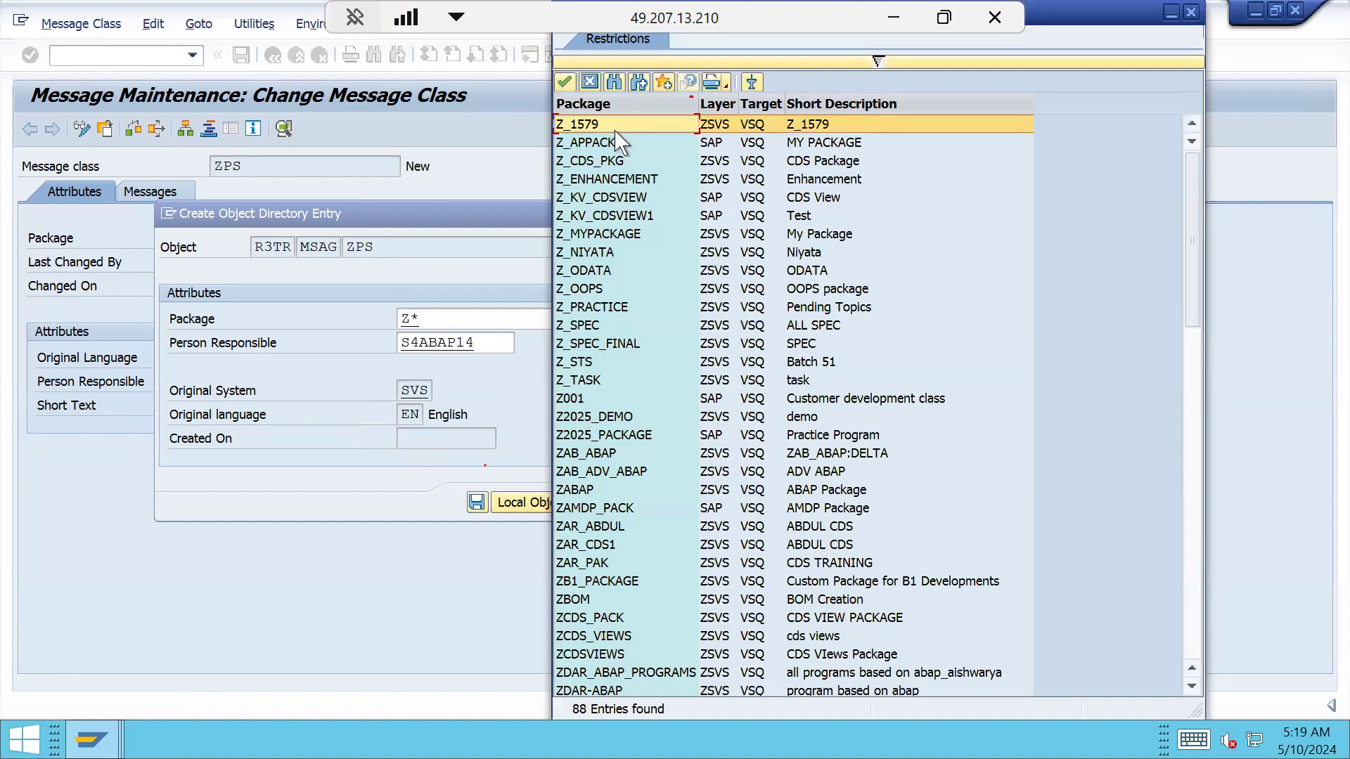
{"action": "double_click", "coordinate": [580, 399]}
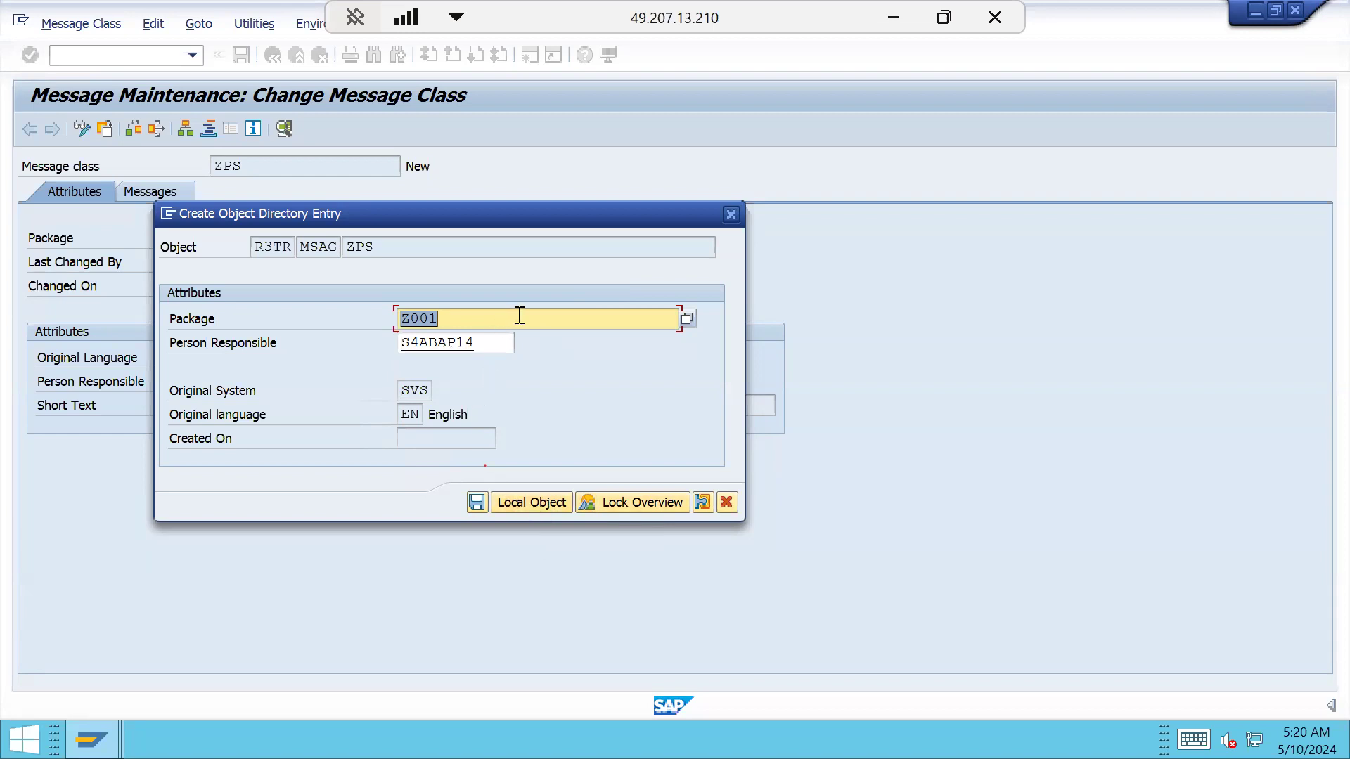
{"action": "left_click", "coordinate": [476, 502]}
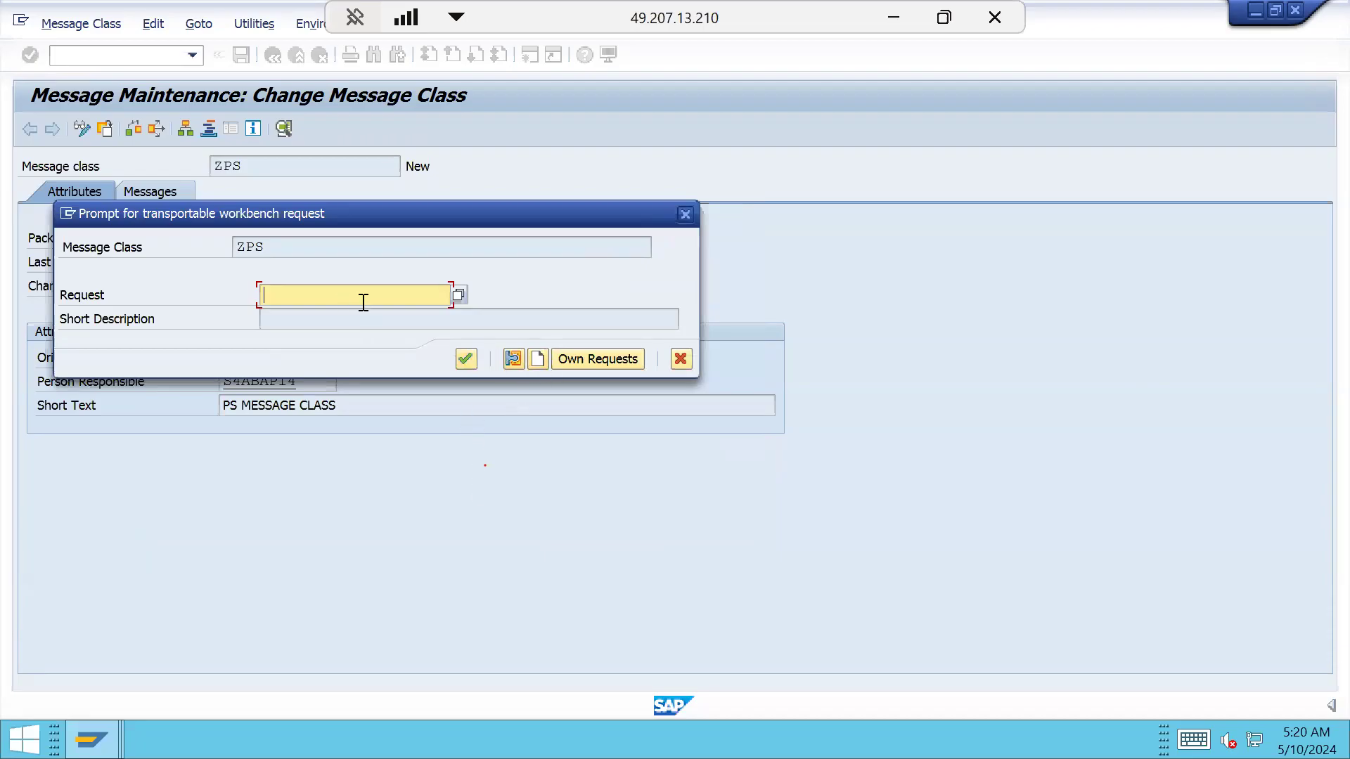
Create workbench request SVSK902614 'PS:MESSAGE CLASS' and use it to save message class ZPS
{"action": "left_click", "coordinate": [571, 364]}
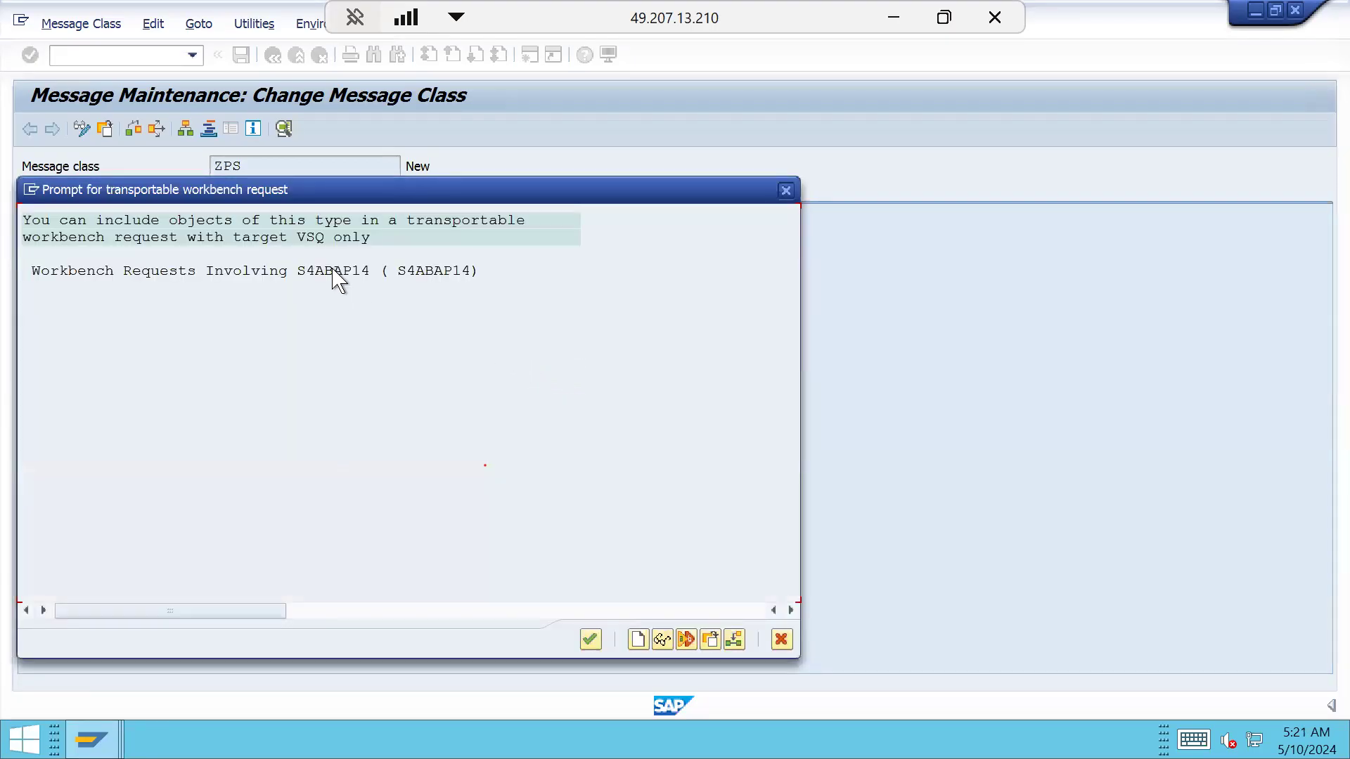
{"action": "left_click", "coordinate": [638, 639]}
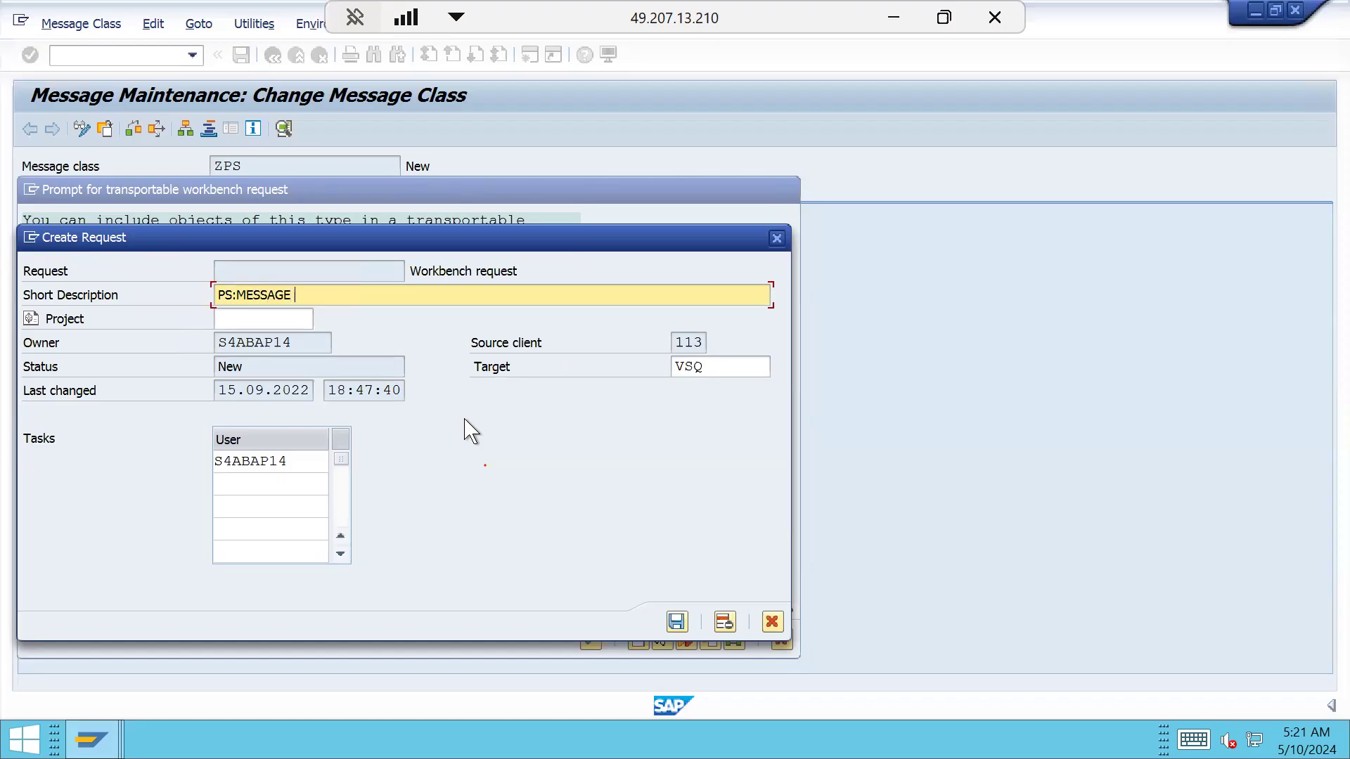
{"action": "type", "text": "PS:MESSAGE CLASS"}
{"action": "left_click", "coordinate": [677, 622]}
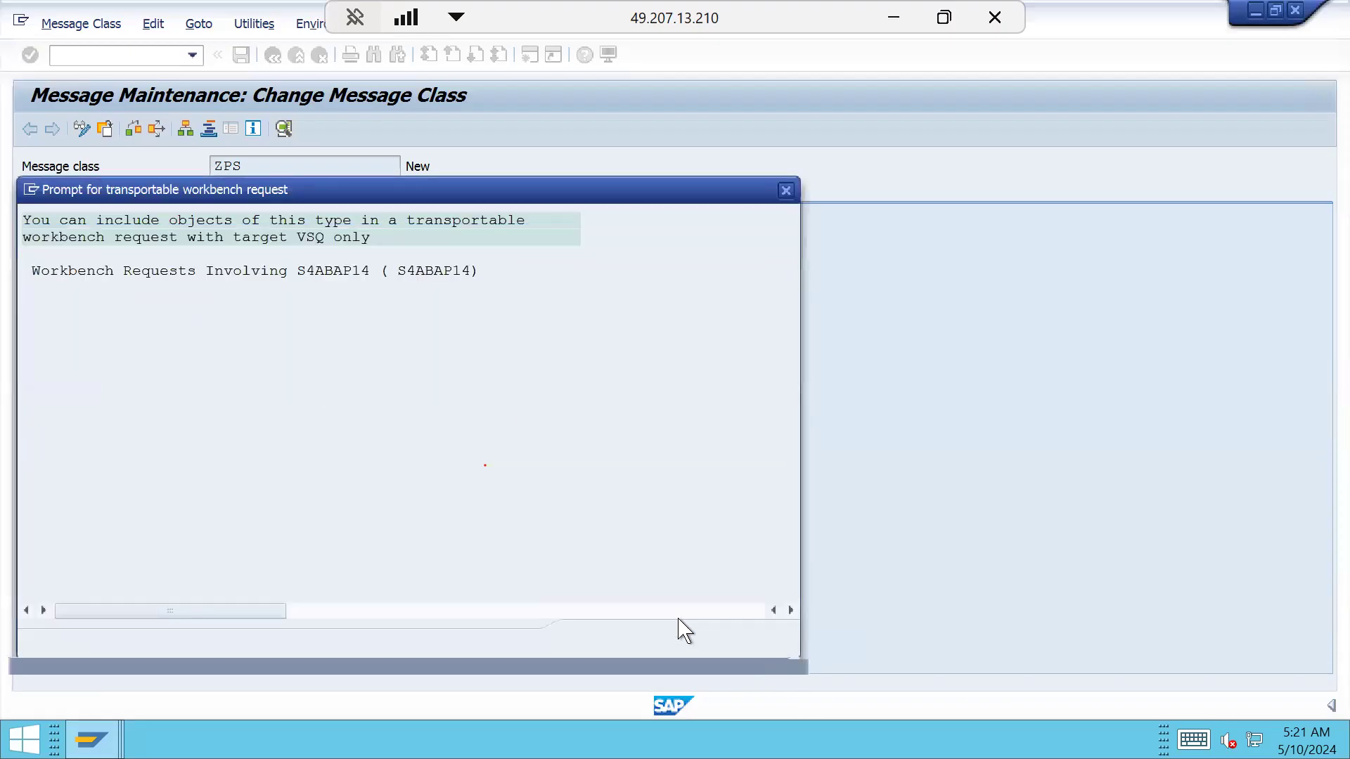
{"action": "left_click", "coordinate": [146, 374]}
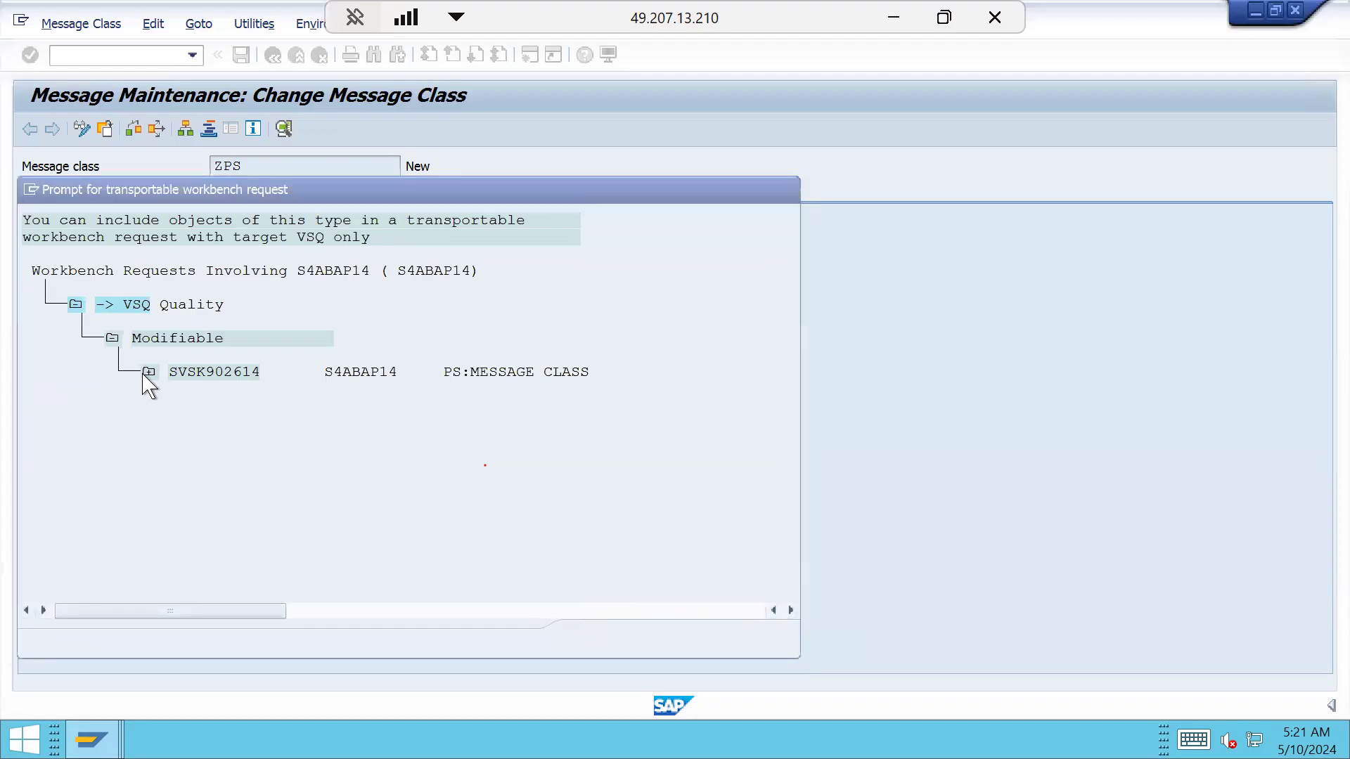
{"action": "left_click", "coordinate": [180, 375]}
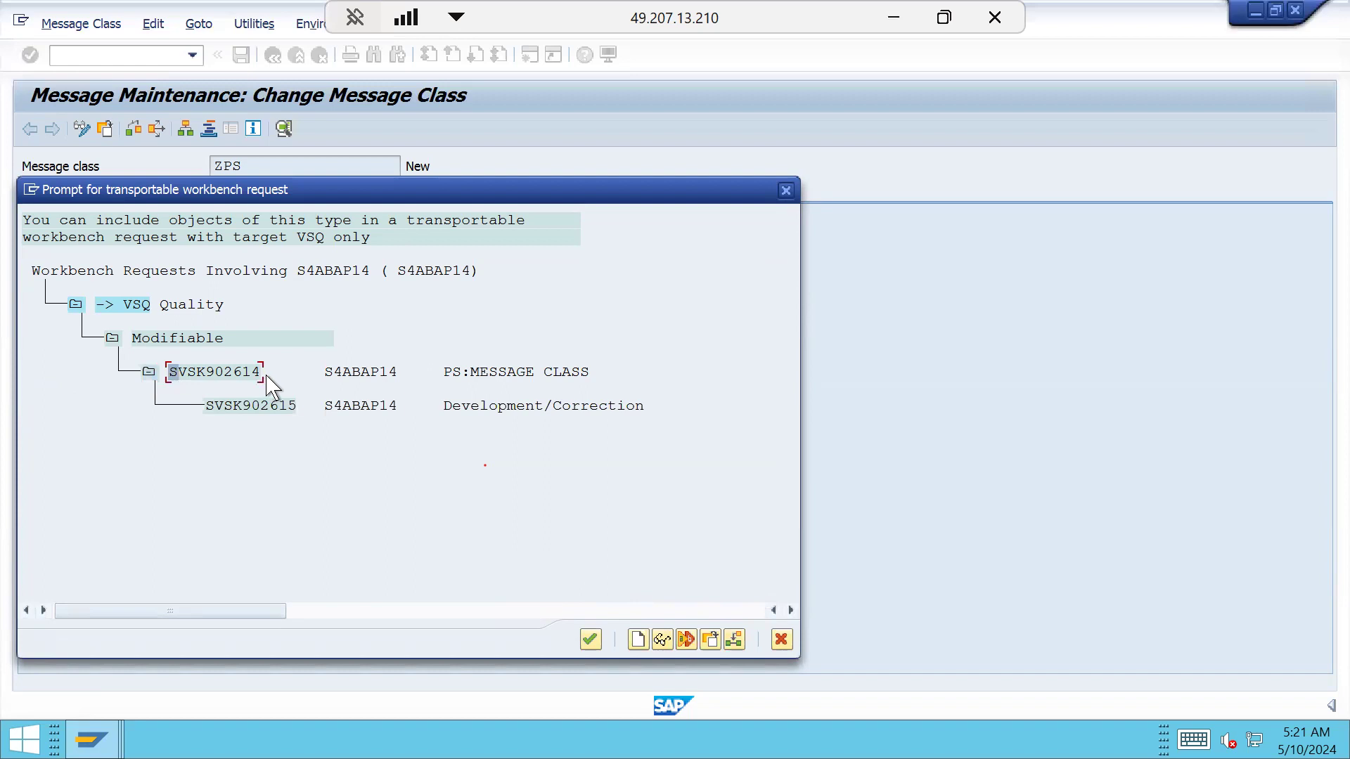
{"action": "left_click", "coordinate": [265, 371]}
{"action": "left_click", "coordinate": [589, 639]}
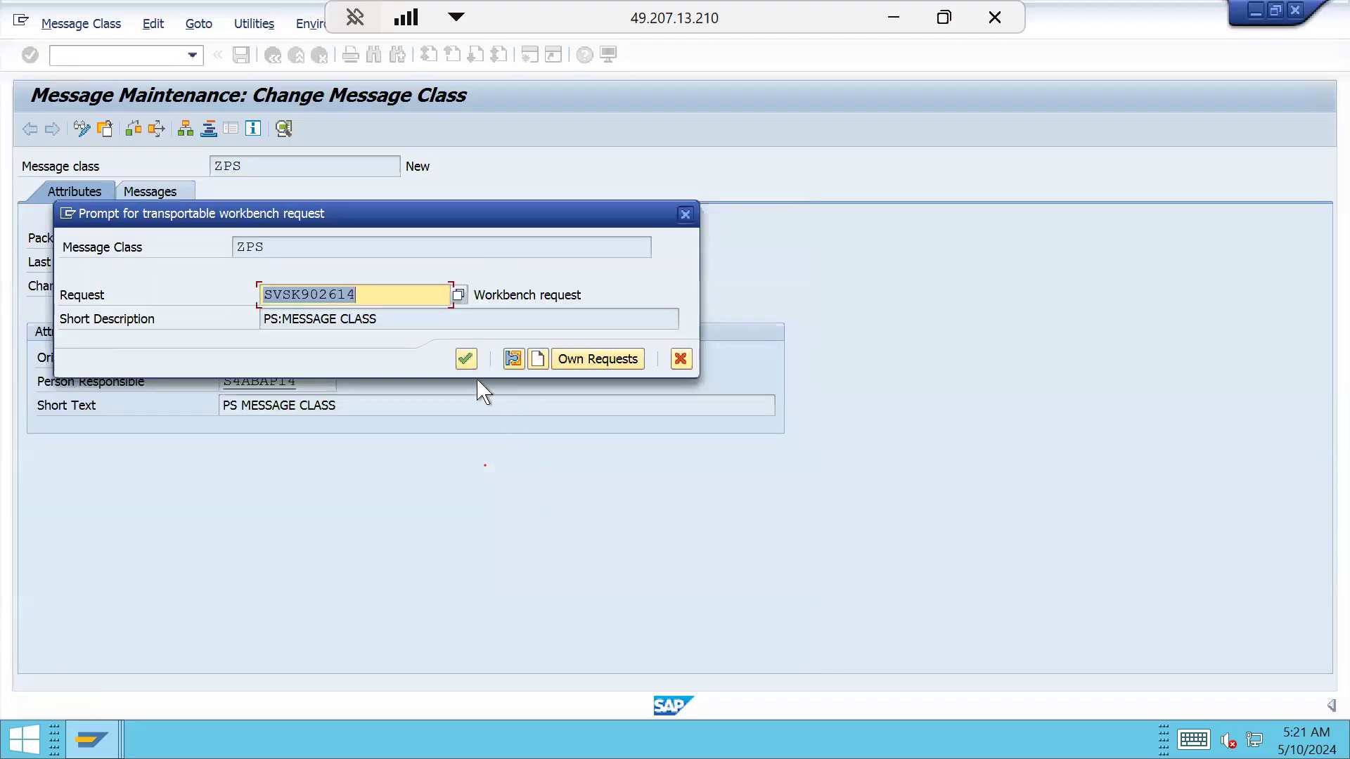
{"action": "left_click", "coordinate": [465, 360]}
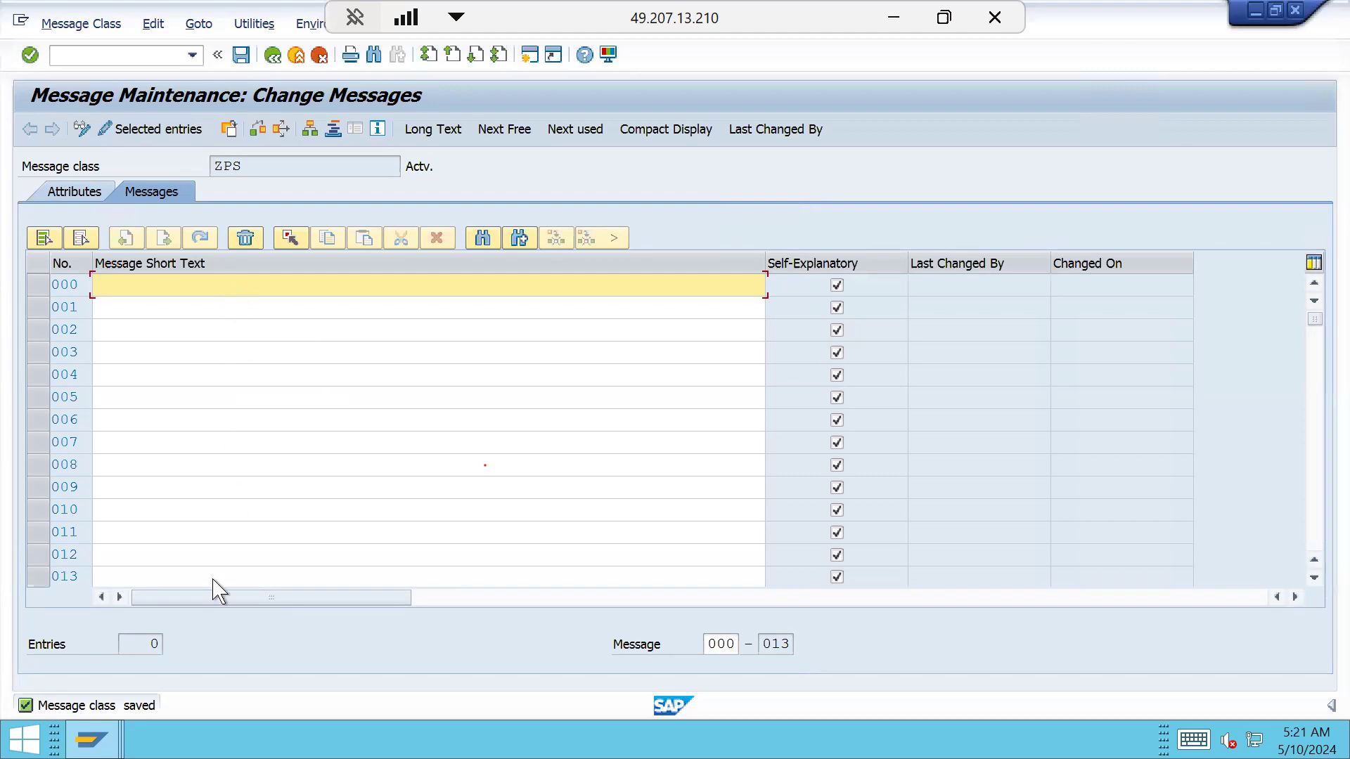
Scroll through ZPS's empty Messages list and place the cursor in message 000's short text
{"action": "left_click", "coordinate": [78, 284]}
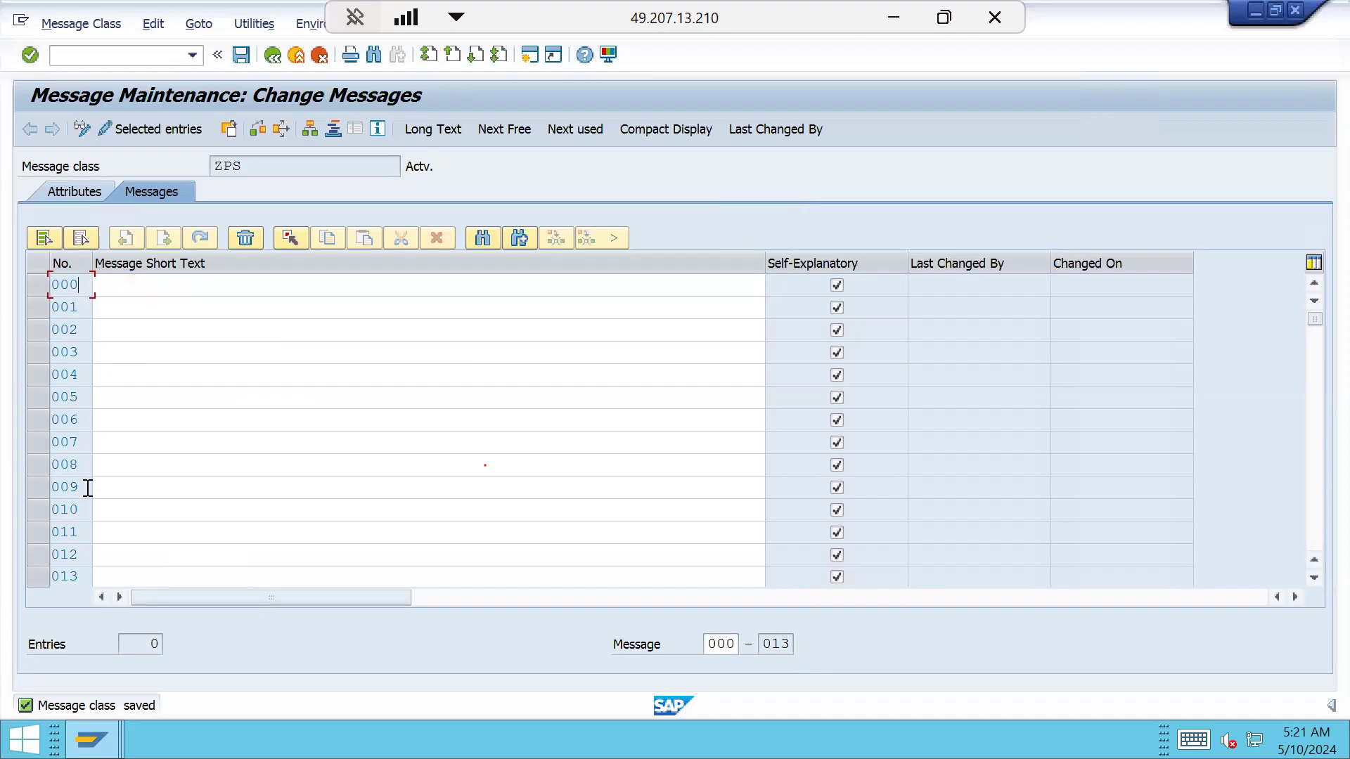
{"action": "scroll", "coordinate": [96, 536], "scroll_direction": "down", "scroll_amount": 9}
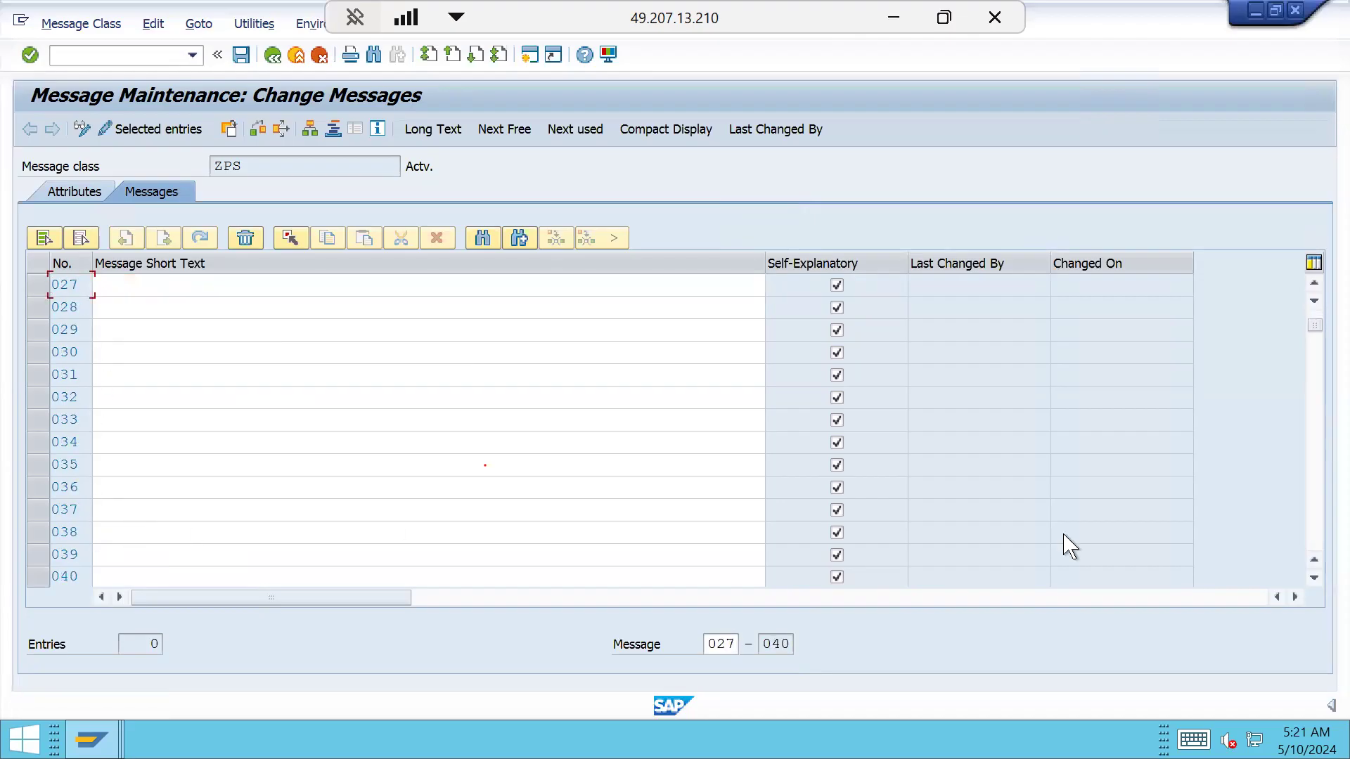
{"action": "left_click_drag", "start_coordinate": [1315, 327], "coordinate": [1316, 544]}
{"action": "left_click_drag", "start_coordinate": [1313, 555], "coordinate": [1314, 313]}
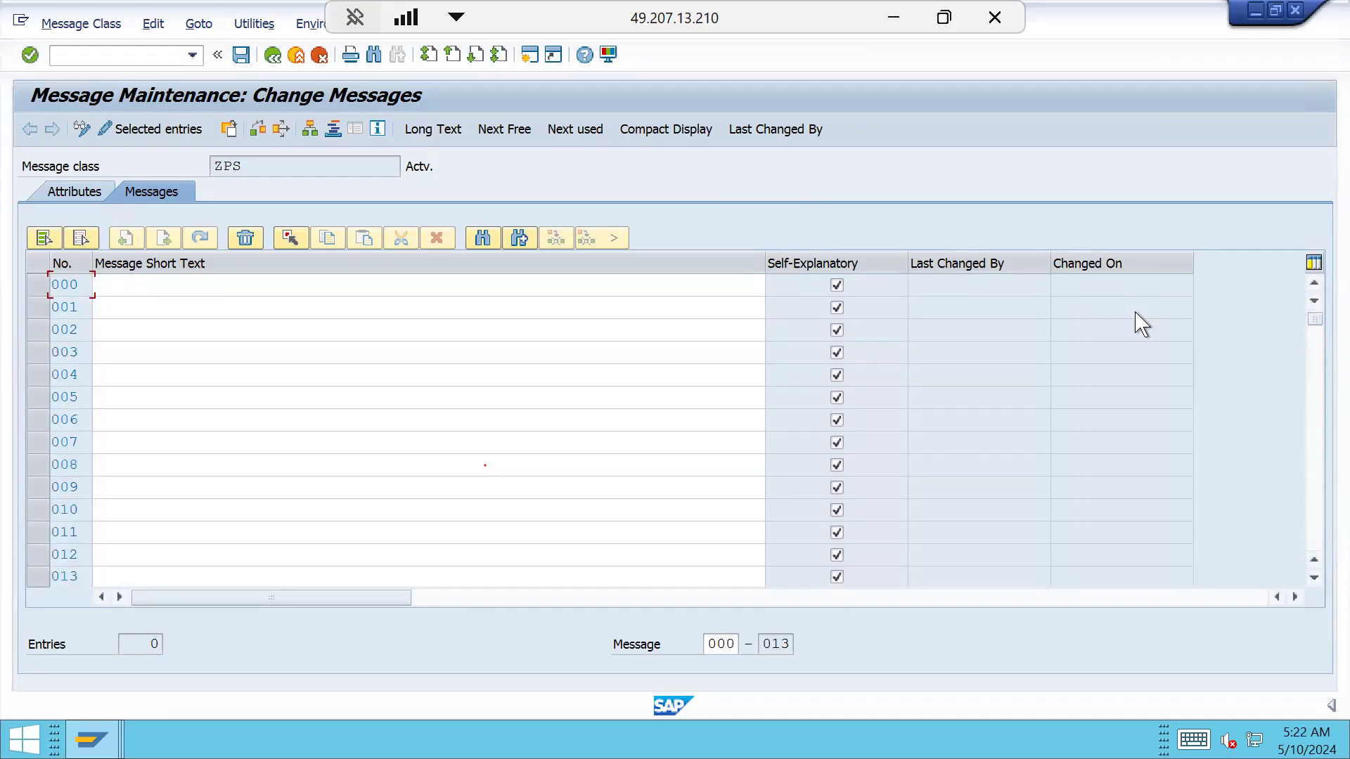
{"action": "left_click", "coordinate": [363, 284]}
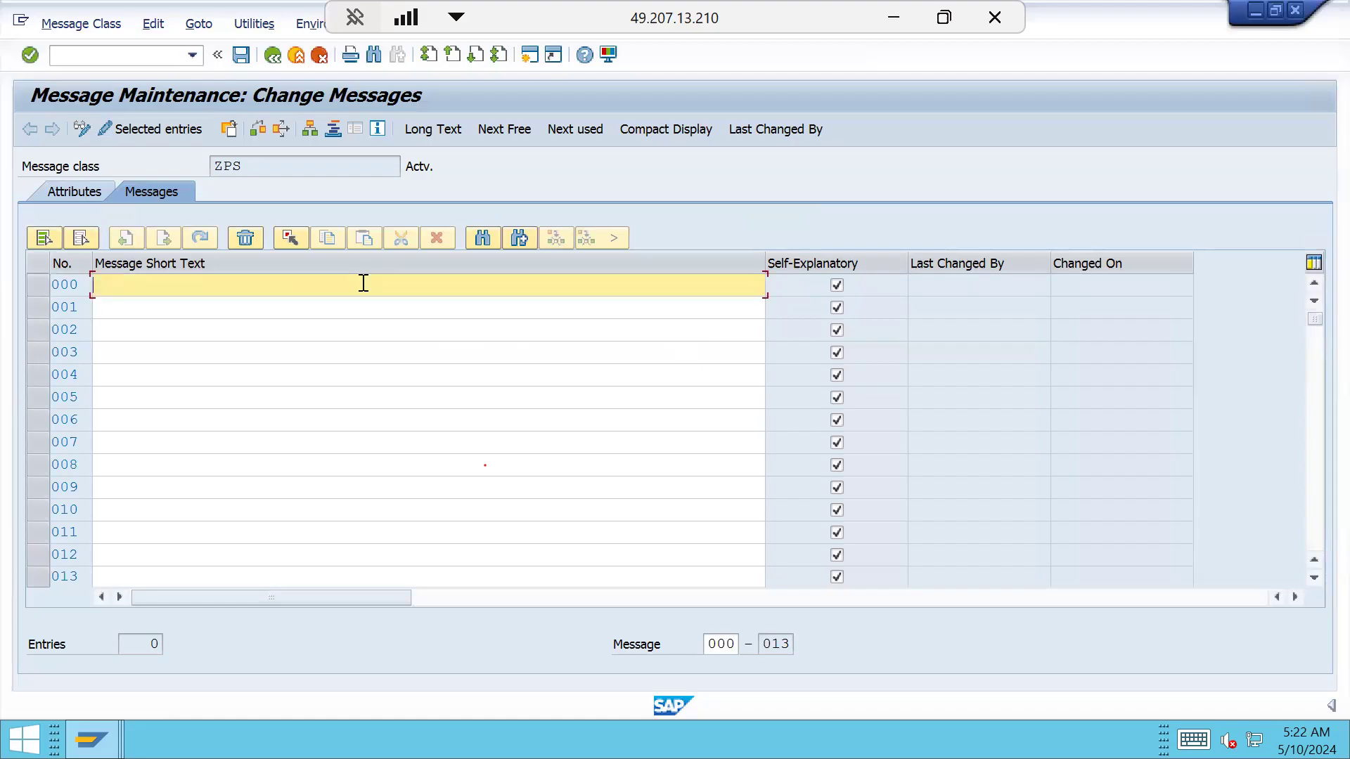
{"action": "left_click", "coordinate": [275, 58]}
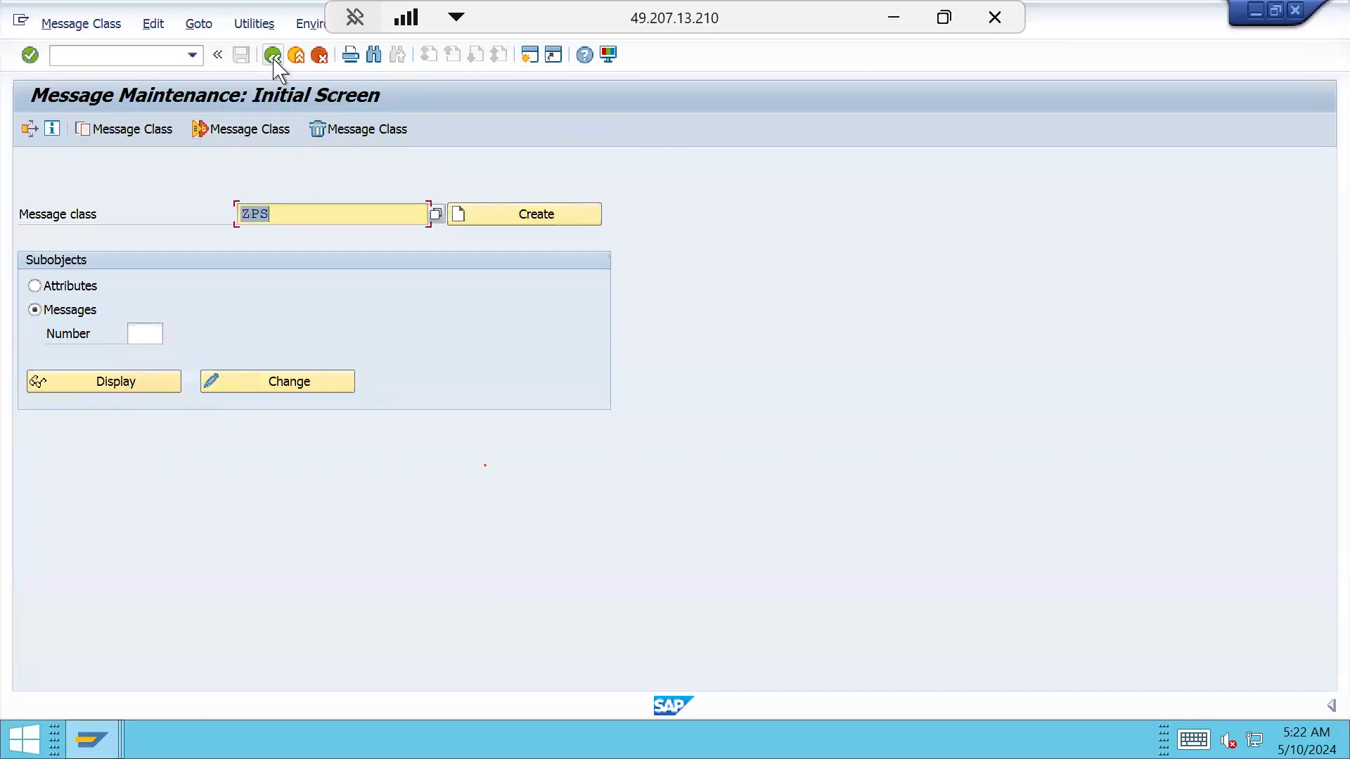
{"action": "left_click", "coordinate": [274, 57]}
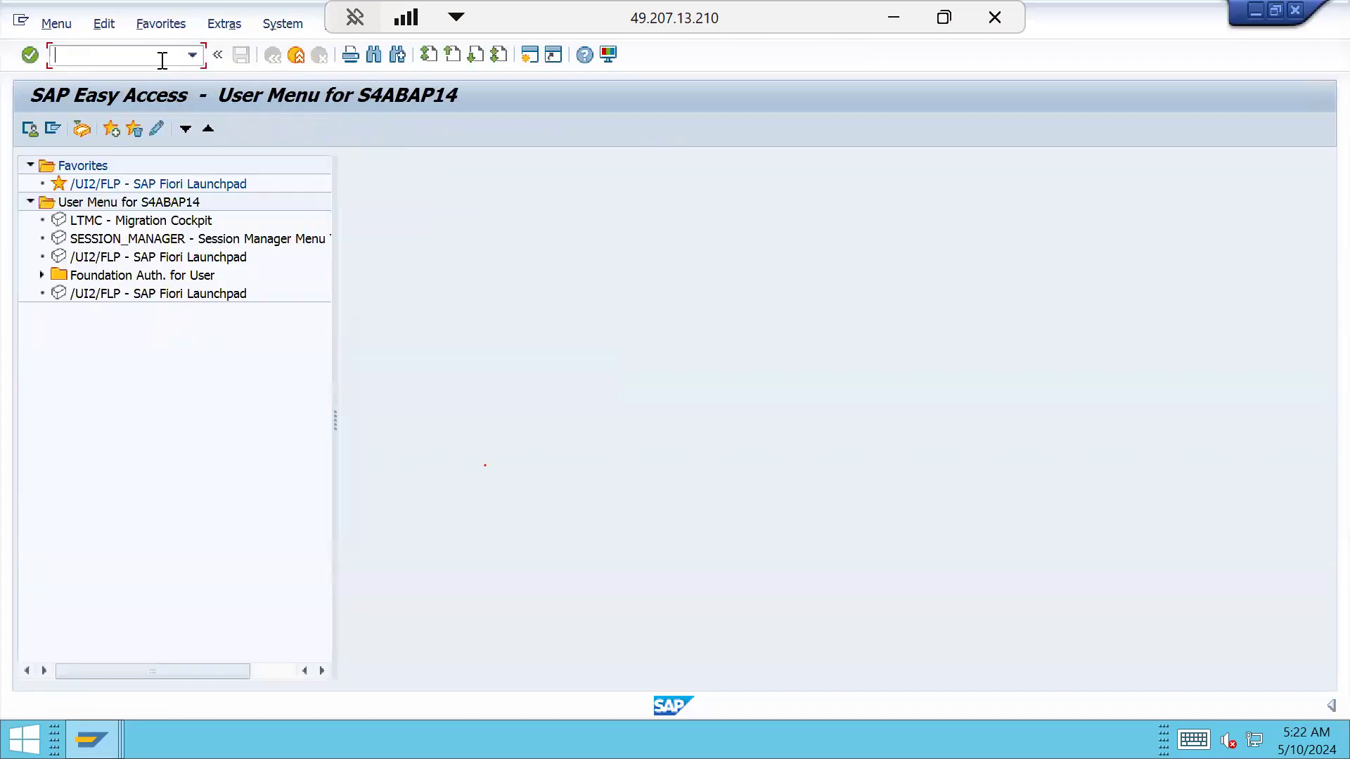
Run OPSA, open profile INDH, and check its blank Validation Project def. field
{"action": "type", "text": "OPSA"}
{"action": "key", "text": "Return"}
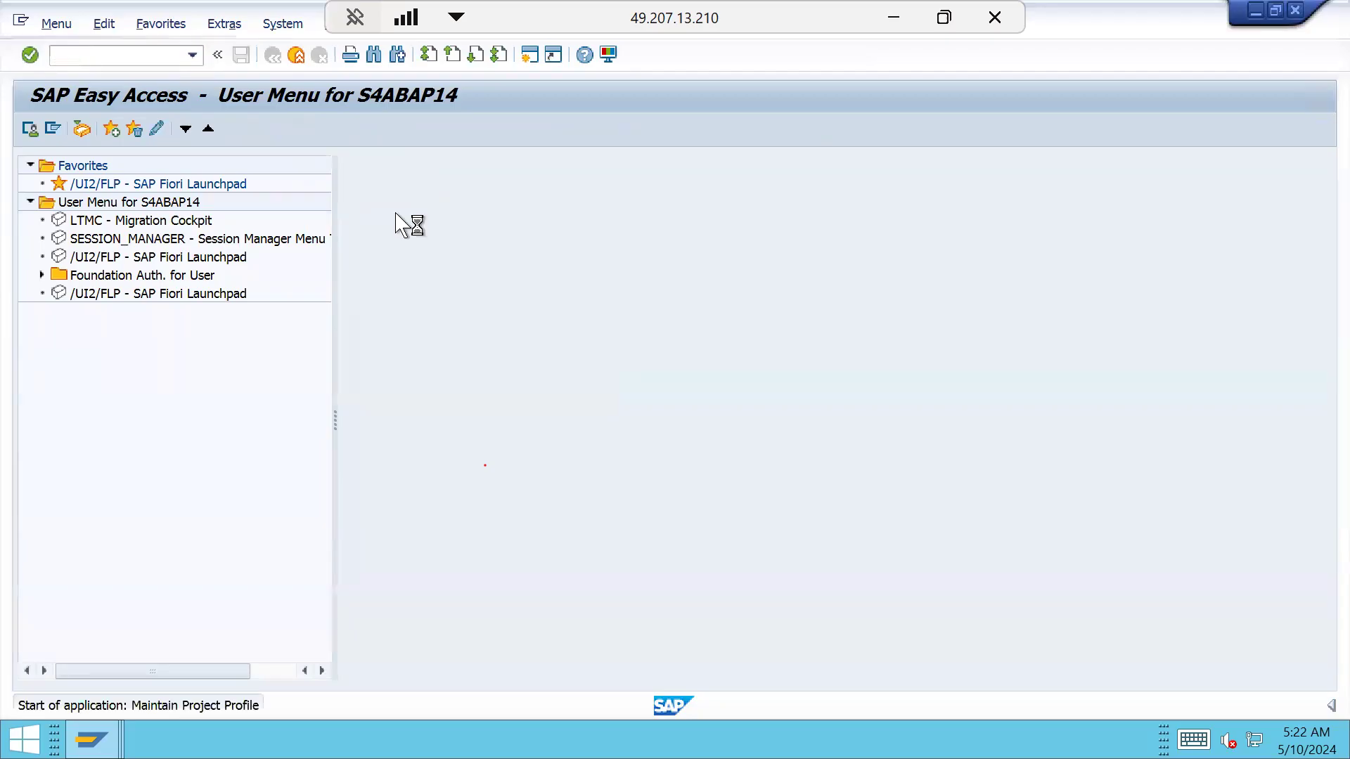
{"action": "double_click", "coordinate": [83, 260]}
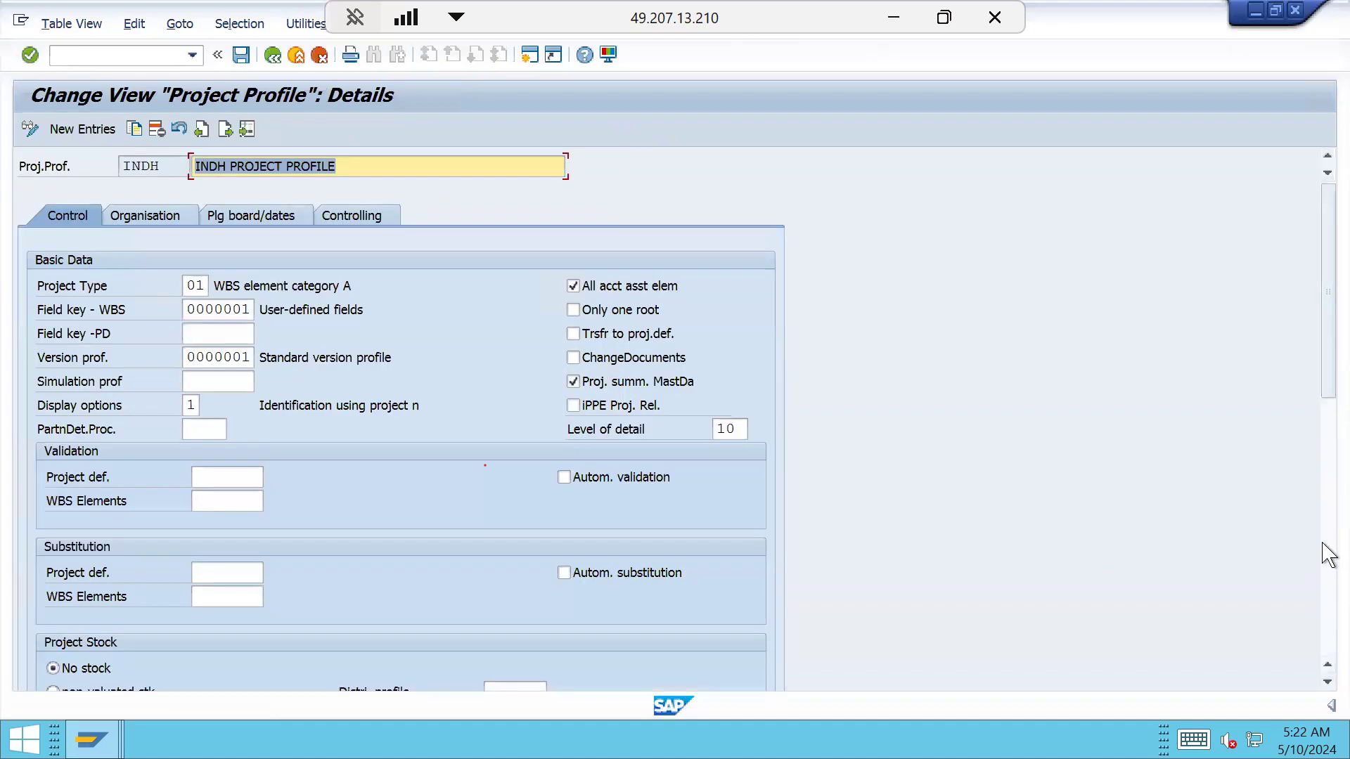
{"action": "left_click", "coordinate": [1325, 576]}
{"action": "left_click", "coordinate": [1325, 637]}
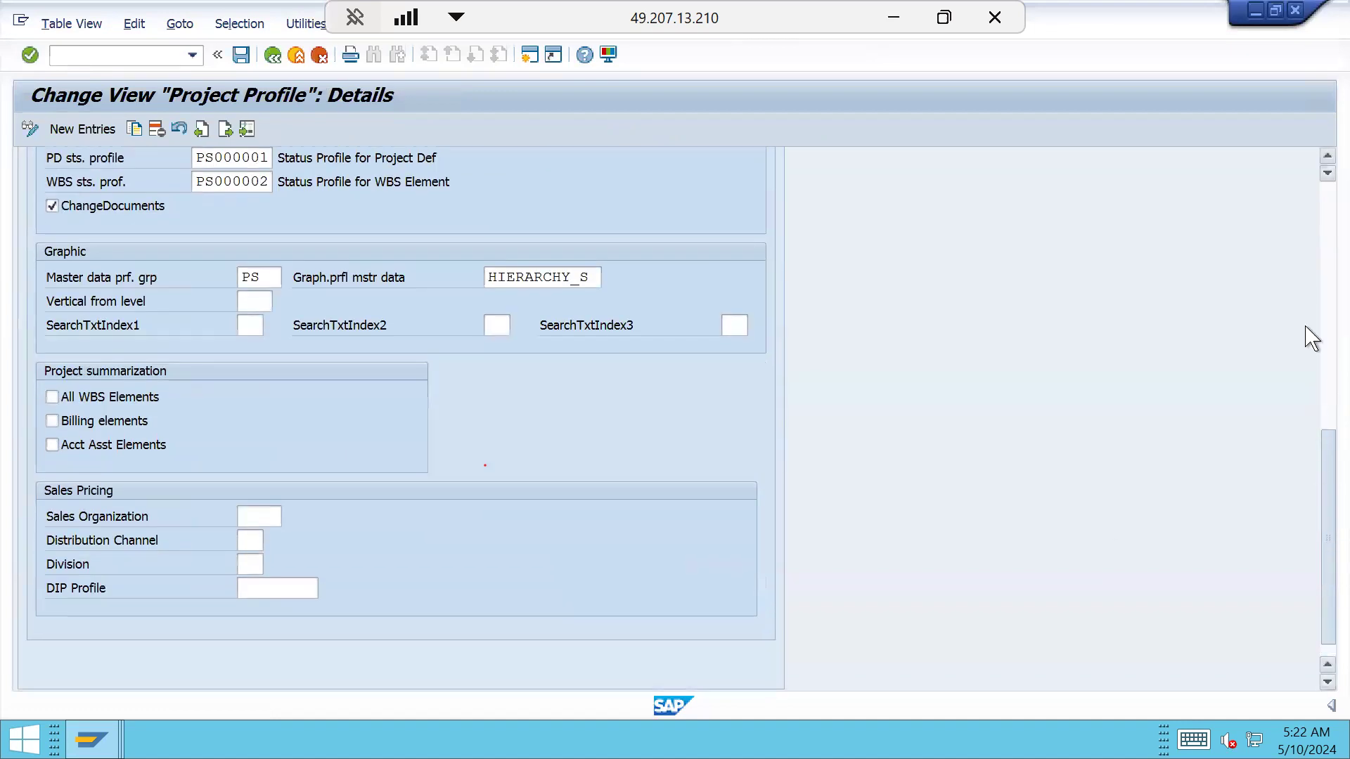
{"action": "scroll", "coordinate": [1311, 337], "scroll_direction": "up", "scroll_amount": 10}
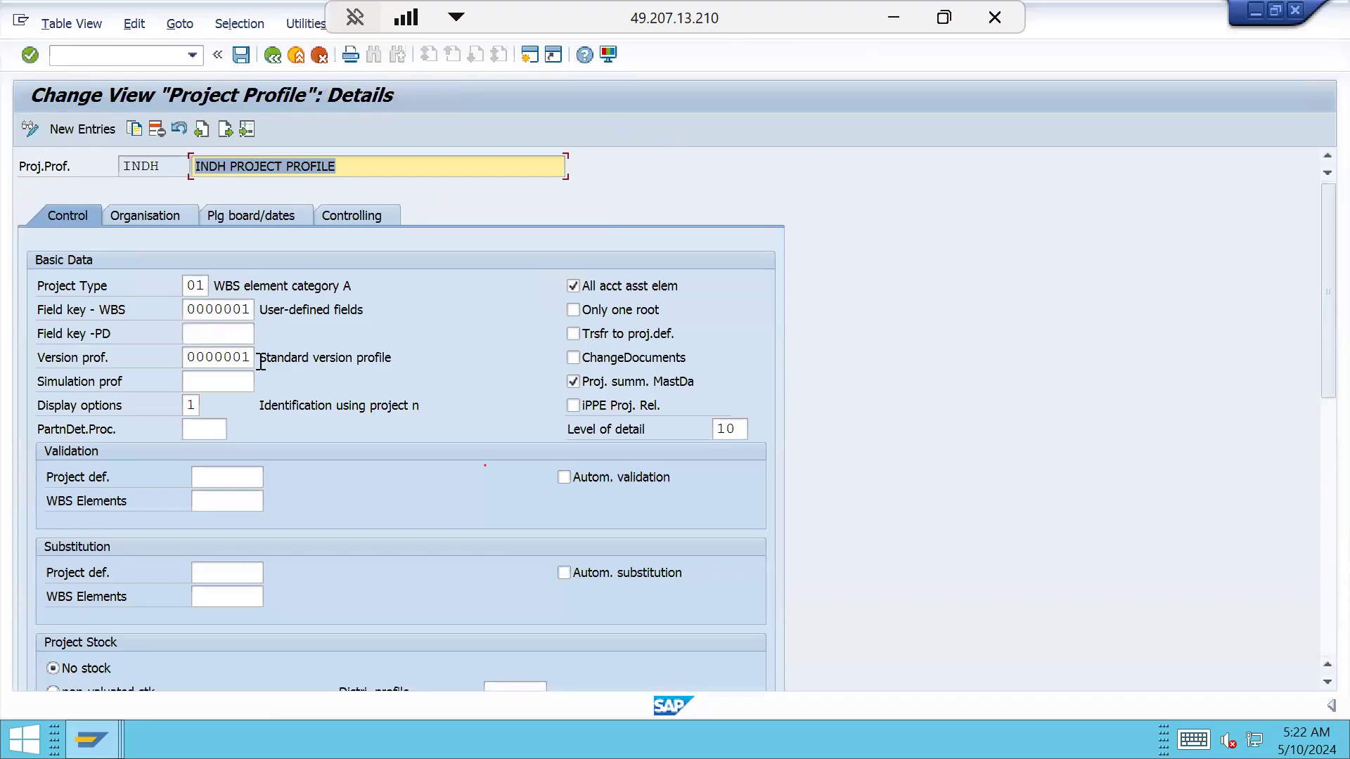
{"action": "left_click_drag", "start_coordinate": [171, 169], "coordinate": [119, 167]}
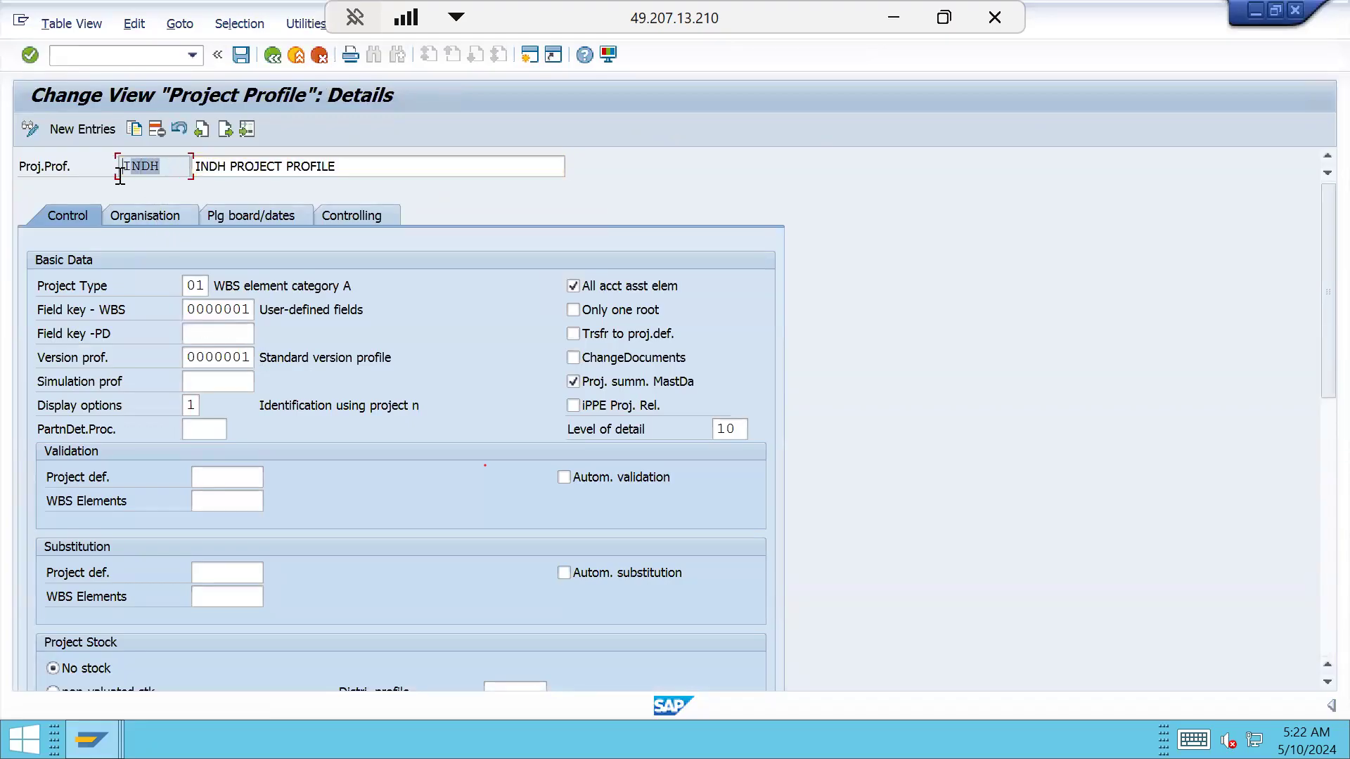
{"action": "scroll", "coordinate": [232, 478], "scroll_direction": "down", "scroll_amount": 2}
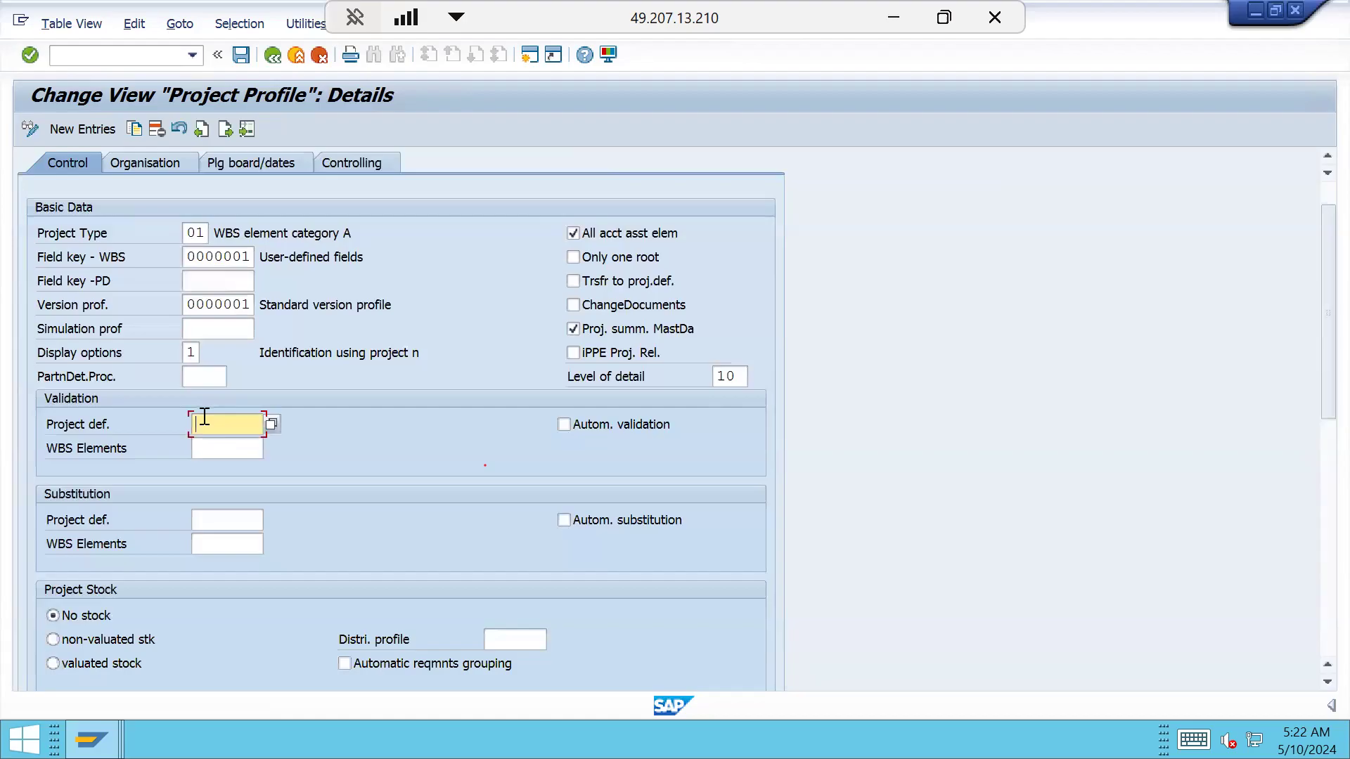
{"action": "left_click", "coordinate": [217, 449]}
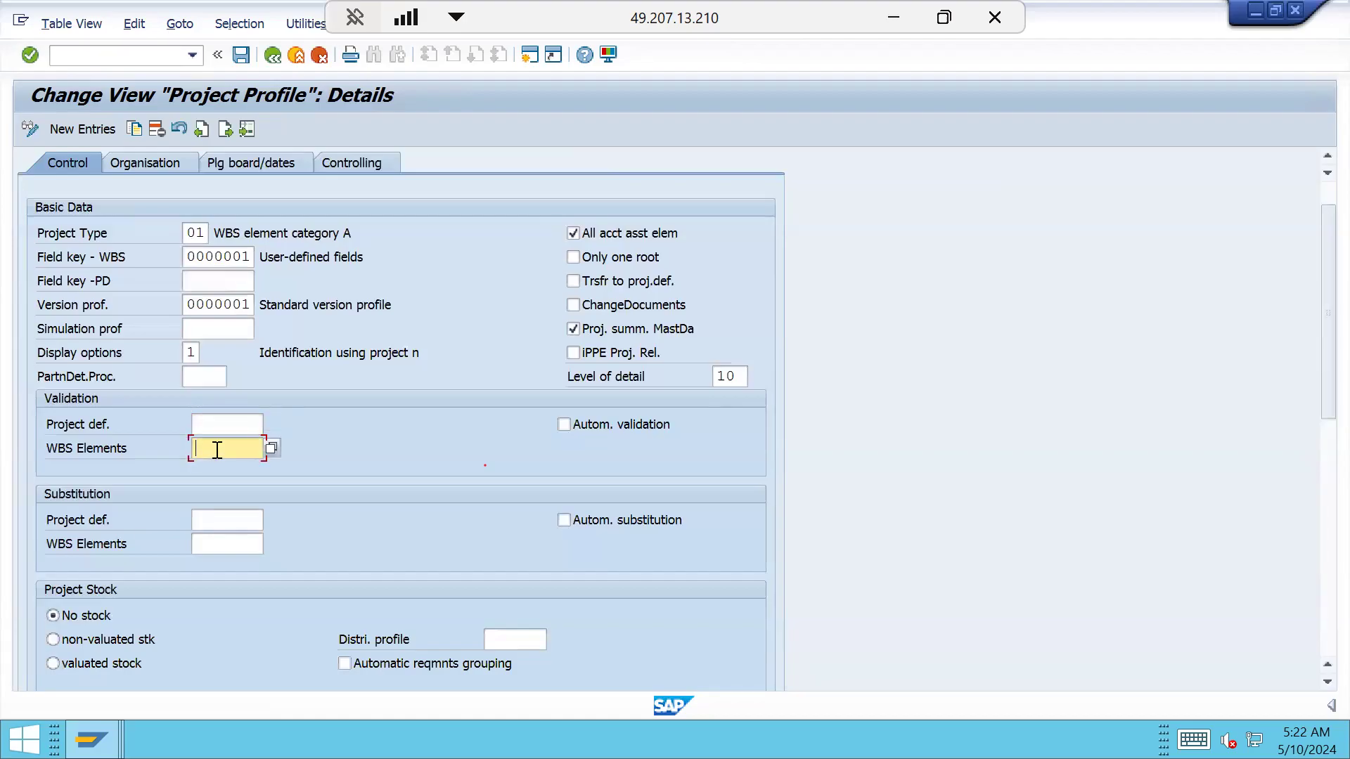
{"action": "left_click", "coordinate": [218, 425]}
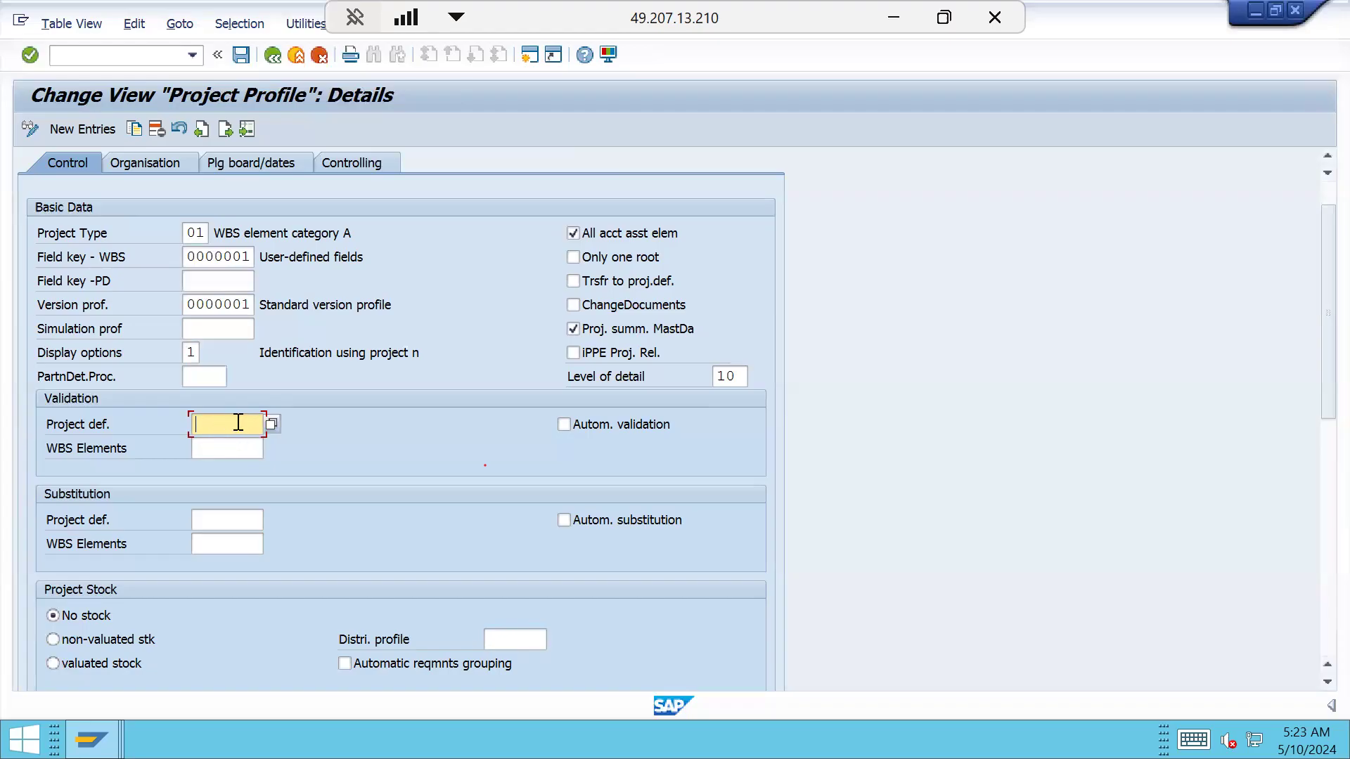
Back out to the user menu, run OPSI, and select callup point 110 Project definition
{"action": "left_click", "coordinate": [275, 56]}
{"action": "left_click", "coordinate": [273, 55]}
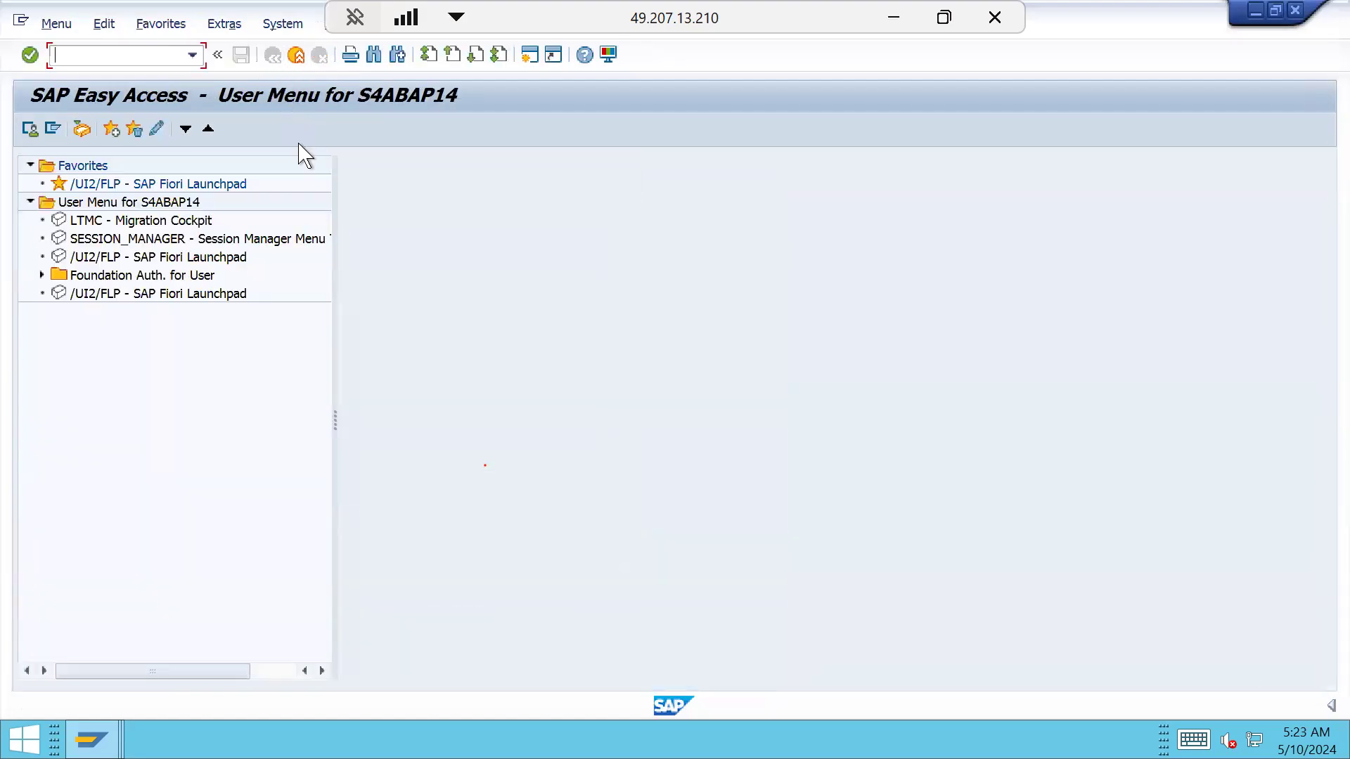
{"action": "type", "text": "OPSO"}
{"action": "key", "text": "BackSpace"}
{"action": "type", "text": "I"}
{"action": "key", "text": "Return"}
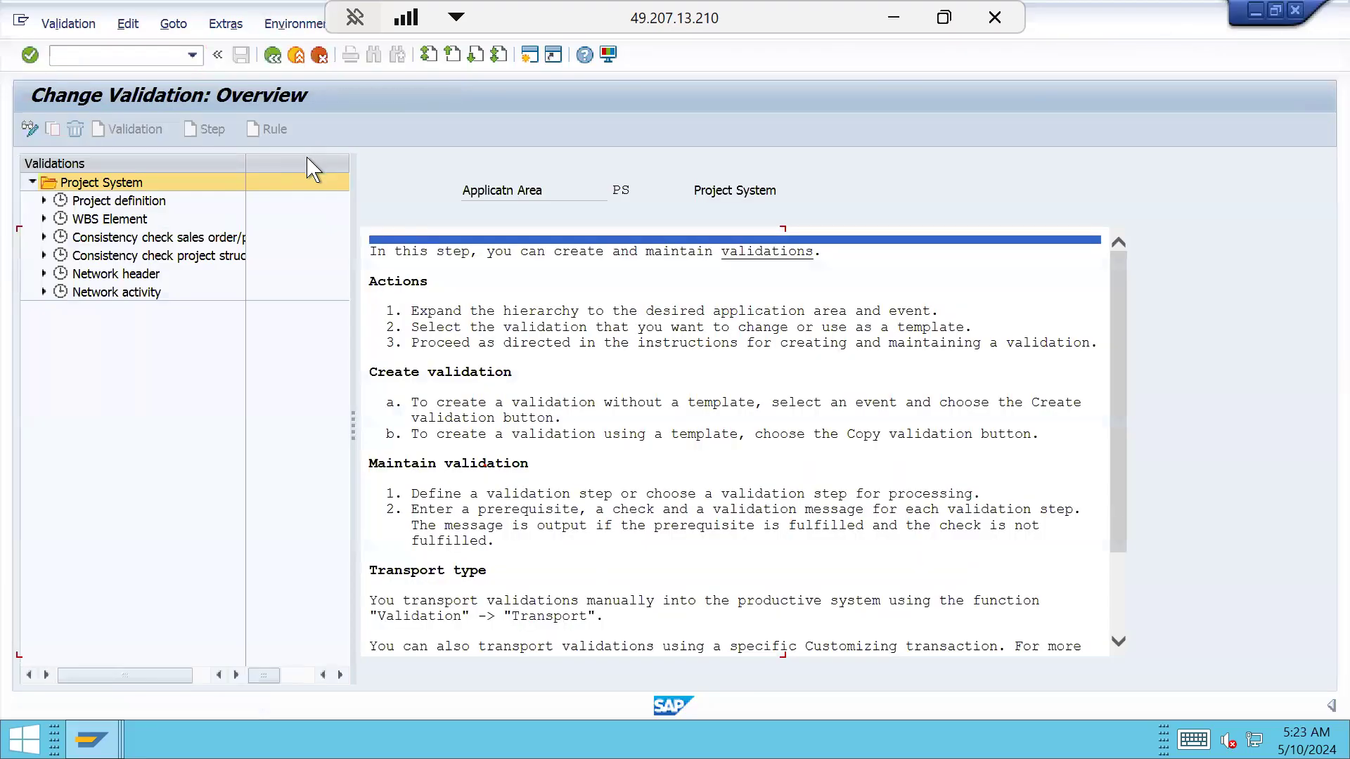
{"action": "left_click", "coordinate": [44, 201]}
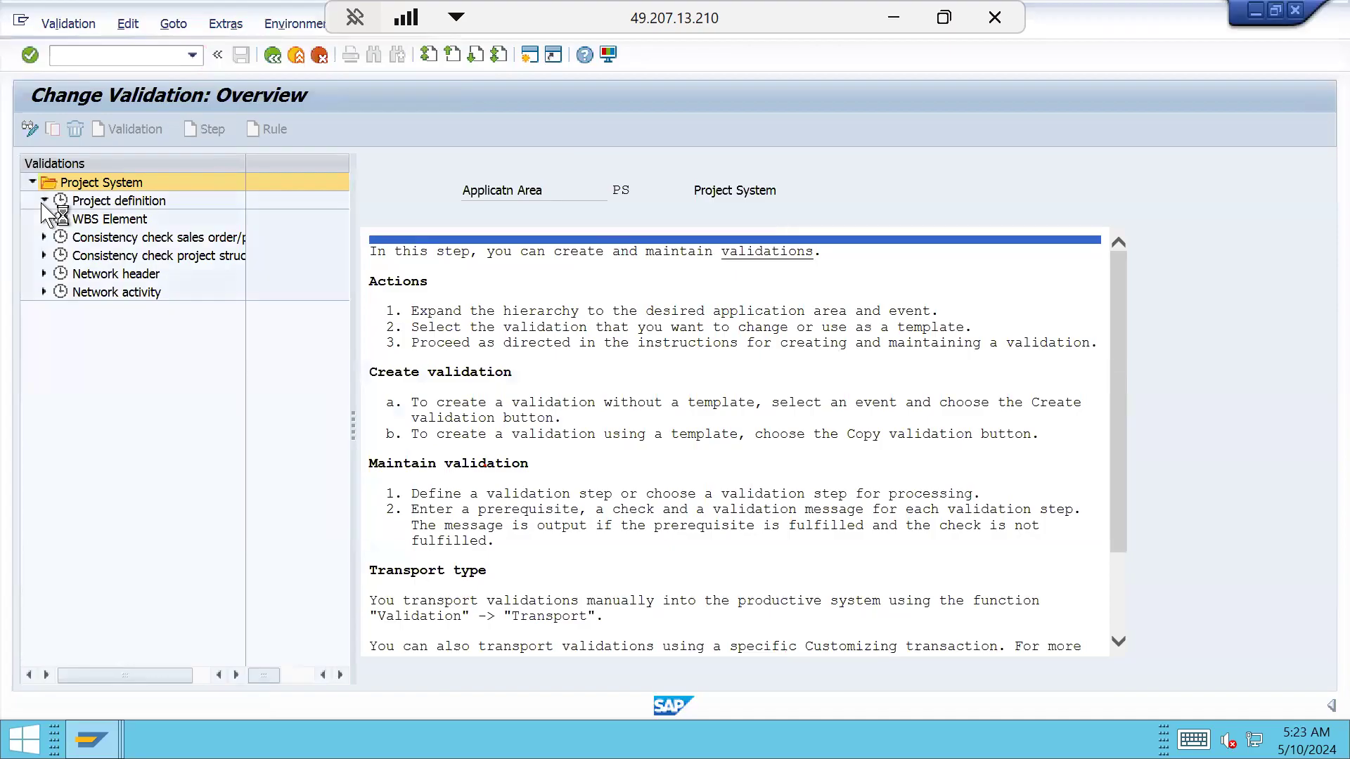
{"action": "left_click", "coordinate": [107, 201]}
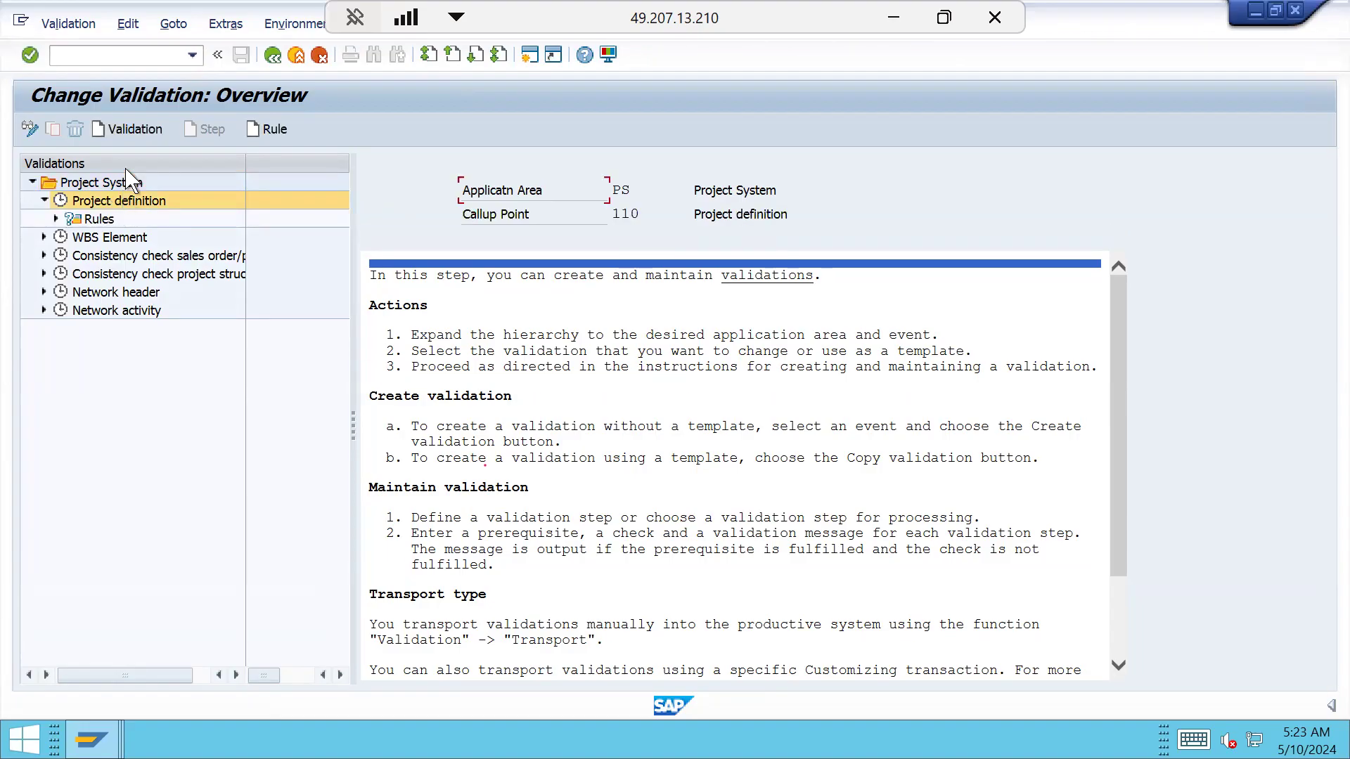
Start a new Project definition validation with message class ZPS as its message ID
{"action": "left_click", "coordinate": [135, 130]}
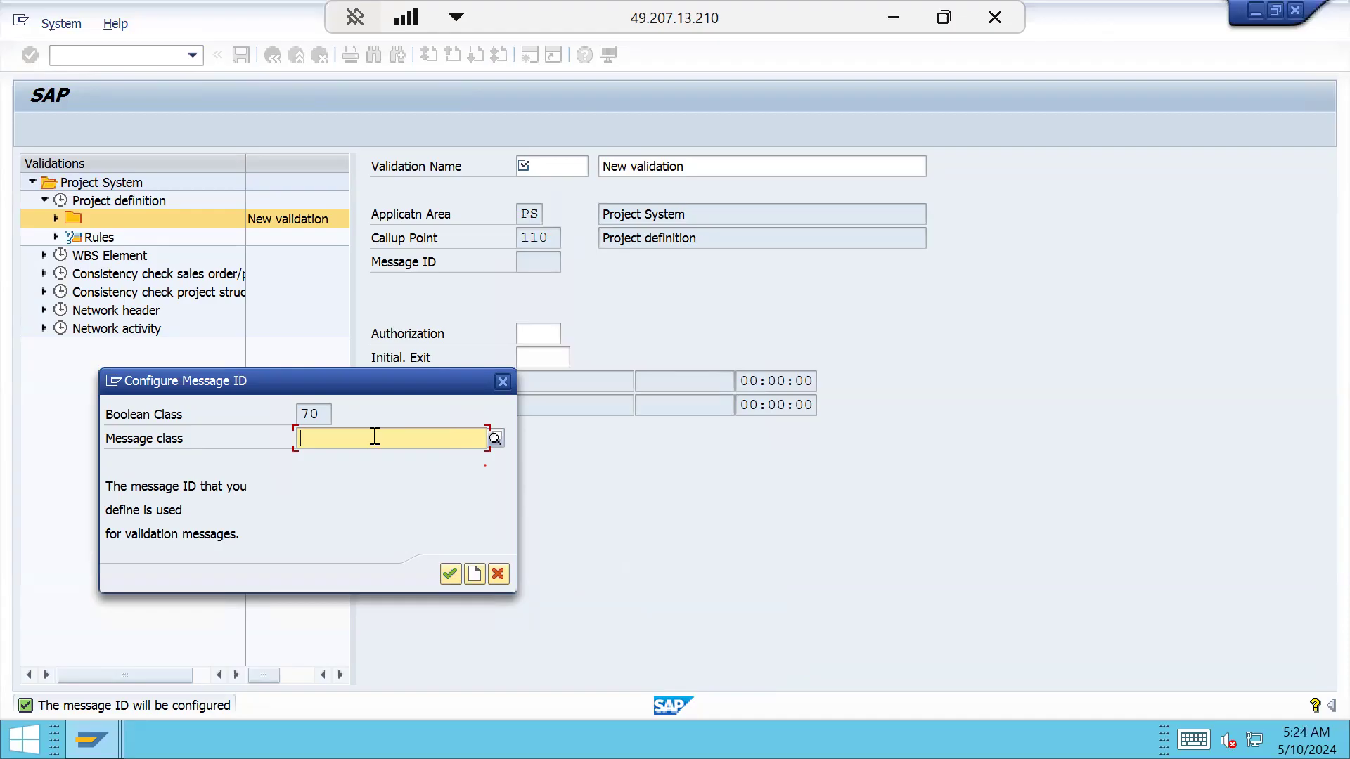
{"action": "type", "text": "ZPS"}
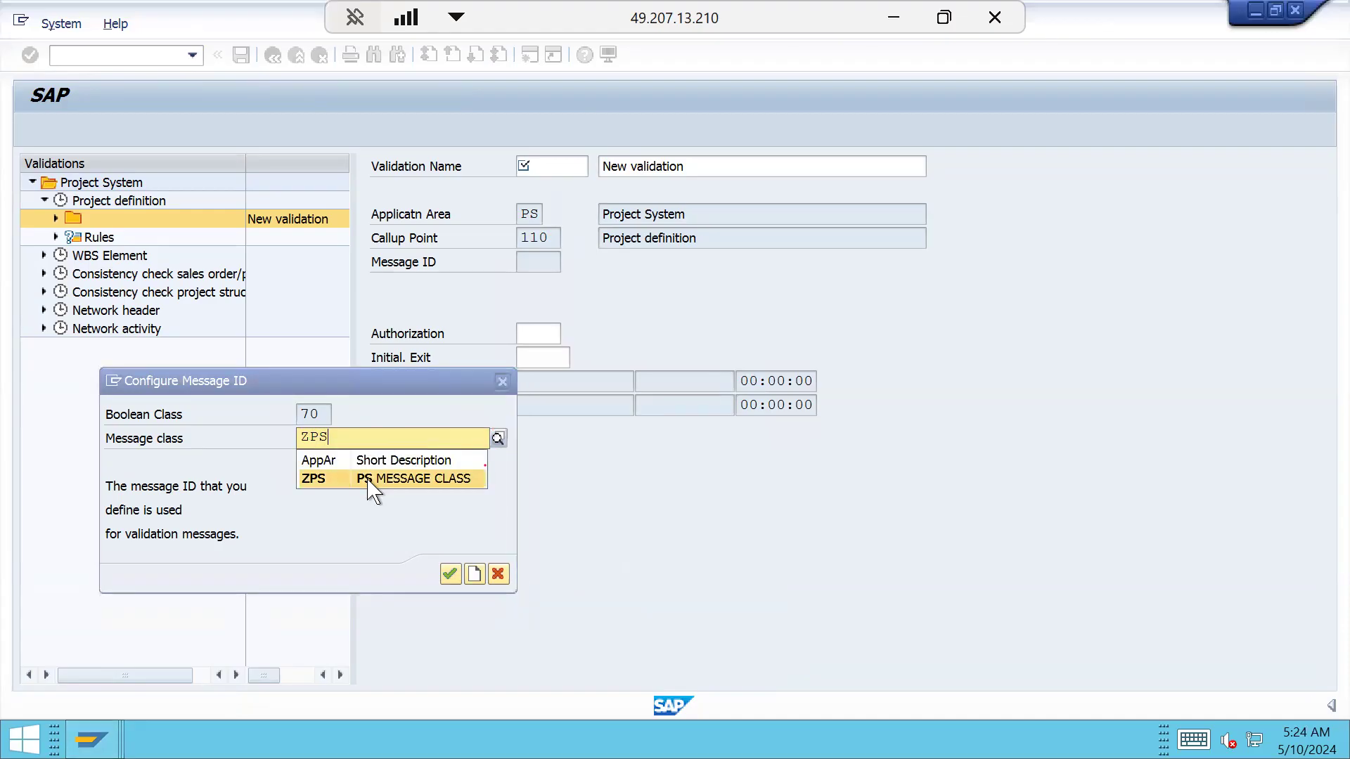
{"action": "left_click", "coordinate": [371, 484]}
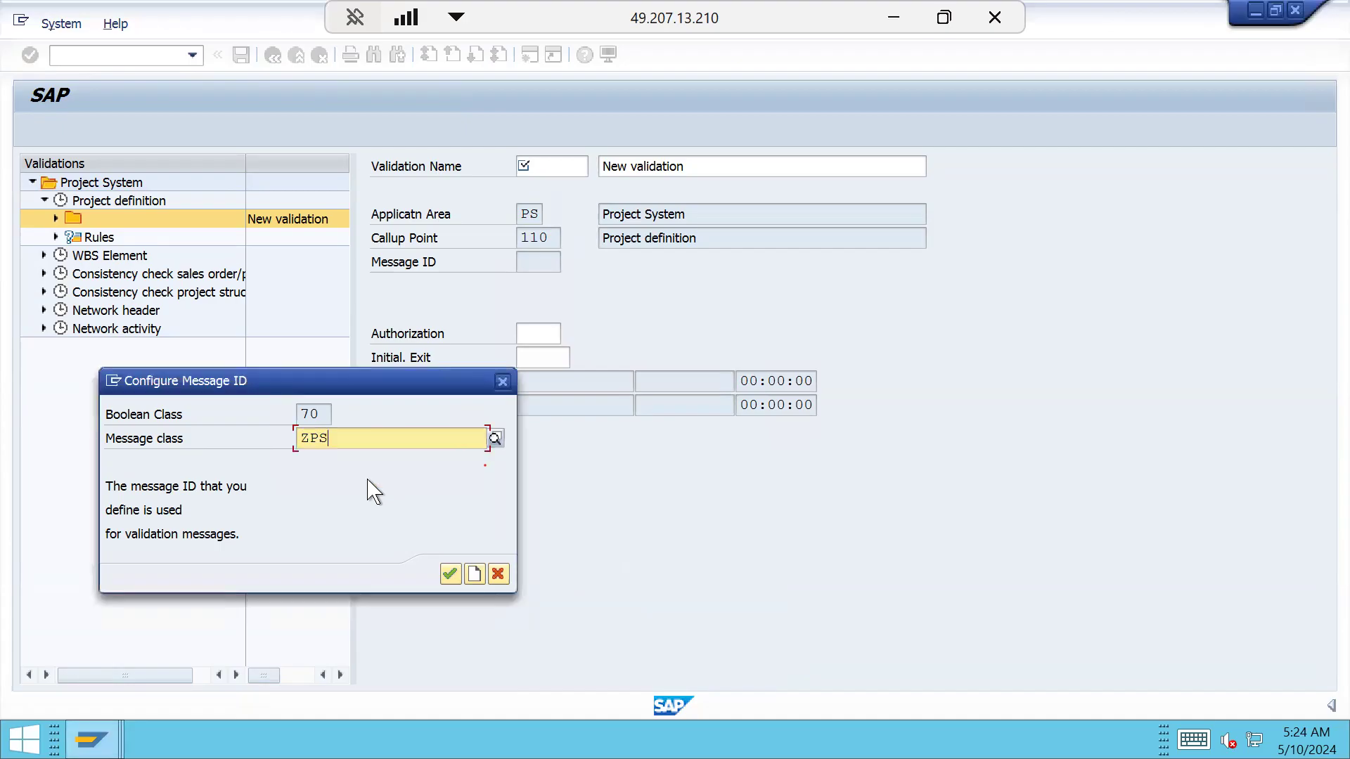
{"action": "left_click", "coordinate": [448, 575]}
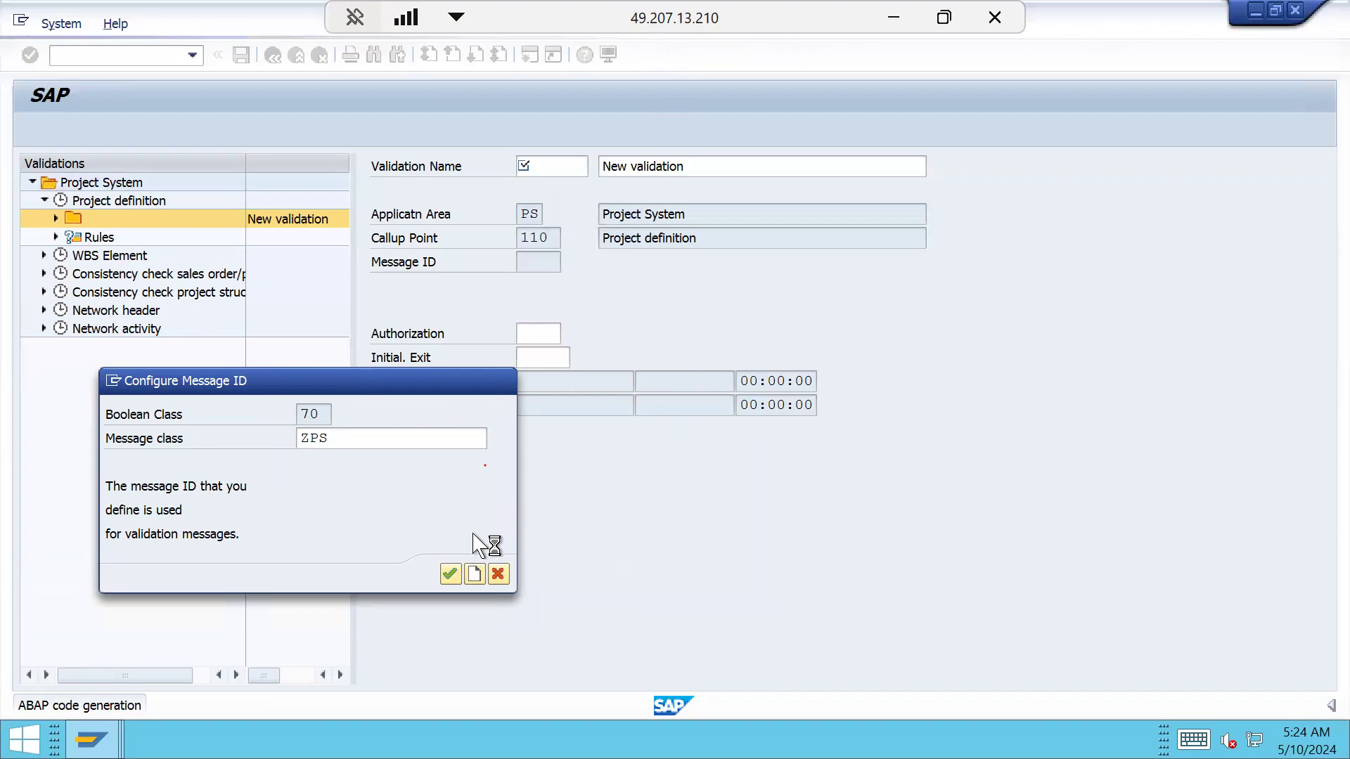
{"action": "left_click", "coordinate": [449, 575]}
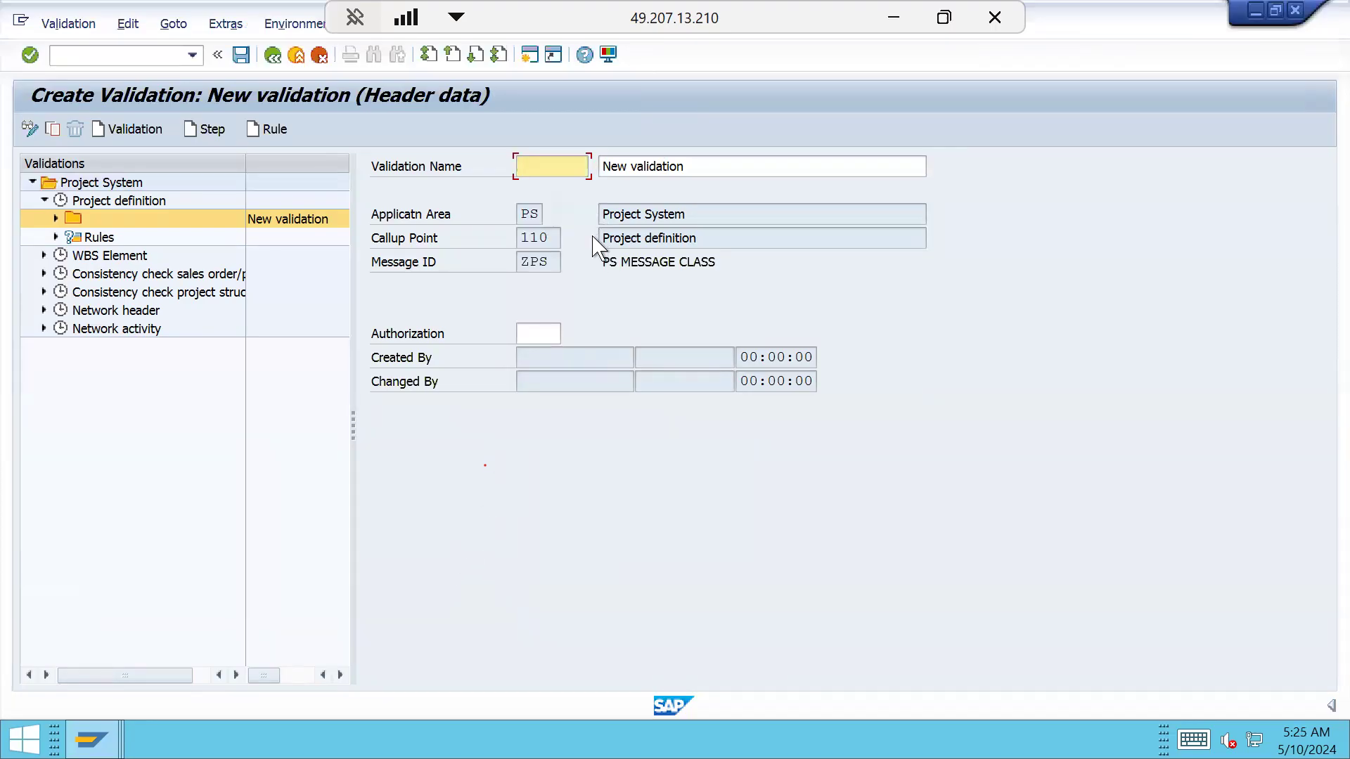
Enter ZPD as the new validation's name
{"action": "type", "text": "ZPD"}
{"action": "type", "text": "IN"}
{"action": "key", "text": "BackSpace"}
{"action": "key", "text": "BackSpace"}
{"action": "type", "text": "C"}
{"action": "key", "text": "BackSpace"}
{"action": "left_click", "coordinate": [694, 167]}
{"action": "key", "text": "BackSpace"}
{"action": "key", "text": "BackSpace"}
{"action": "key", "text": "BackSpace"}
{"action": "key", "text": "BackSpace"}
{"action": "key", "text": "BackSpace"}
{"action": "key", "text": "BackSpace"}
{"action": "key", "text": "BackSpace"}
{"action": "key", "text": "BackSpace"}
{"action": "key", "text": "BackSpace"}
{"action": "key", "text": "BackSpace"}
{"action": "key", "text": "BackSpace"}
{"action": "key", "text": "BackSpace"}
{"action": "key", "text": "BackSpace"}
{"action": "key", "text": "BackSpace"}
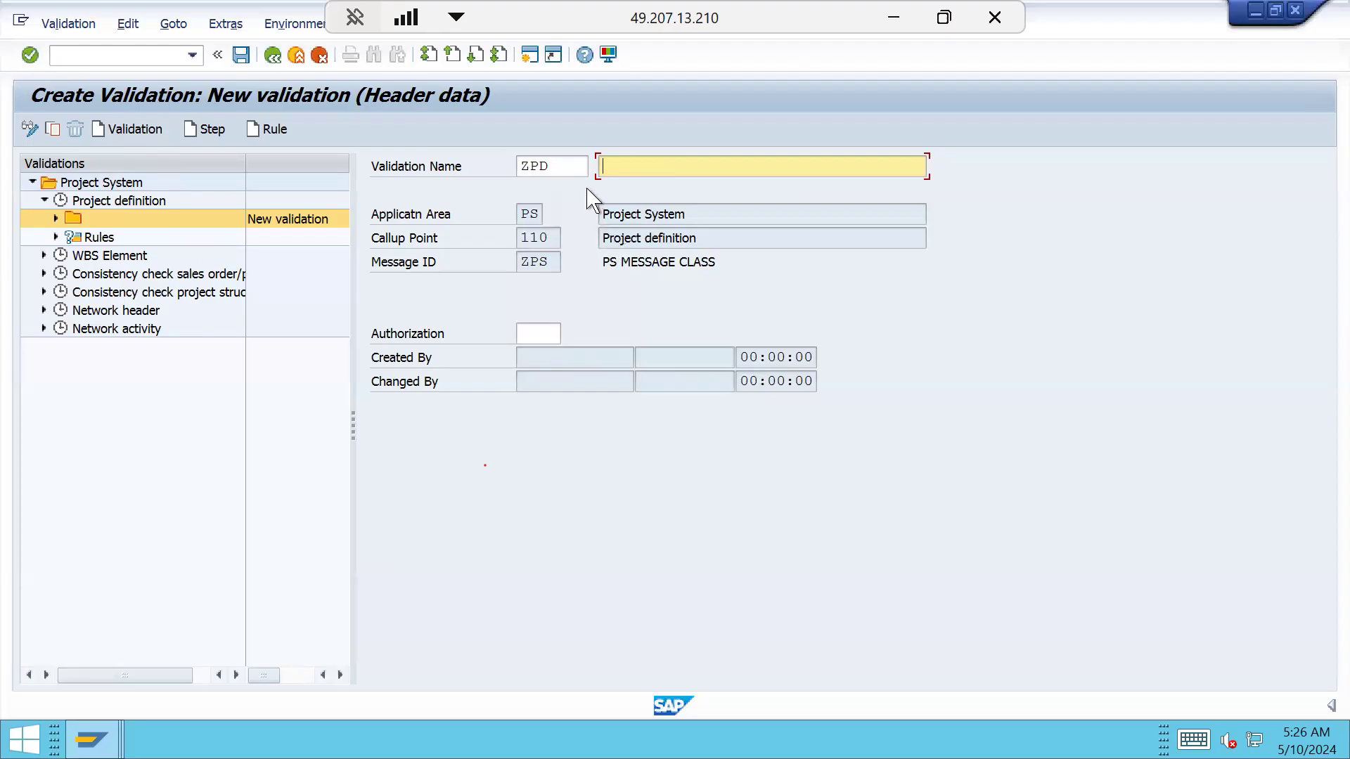
Give the validation the description PROJECT DEFINITION VALIDATIONS
{"action": "left_click", "coordinate": [578, 172]}
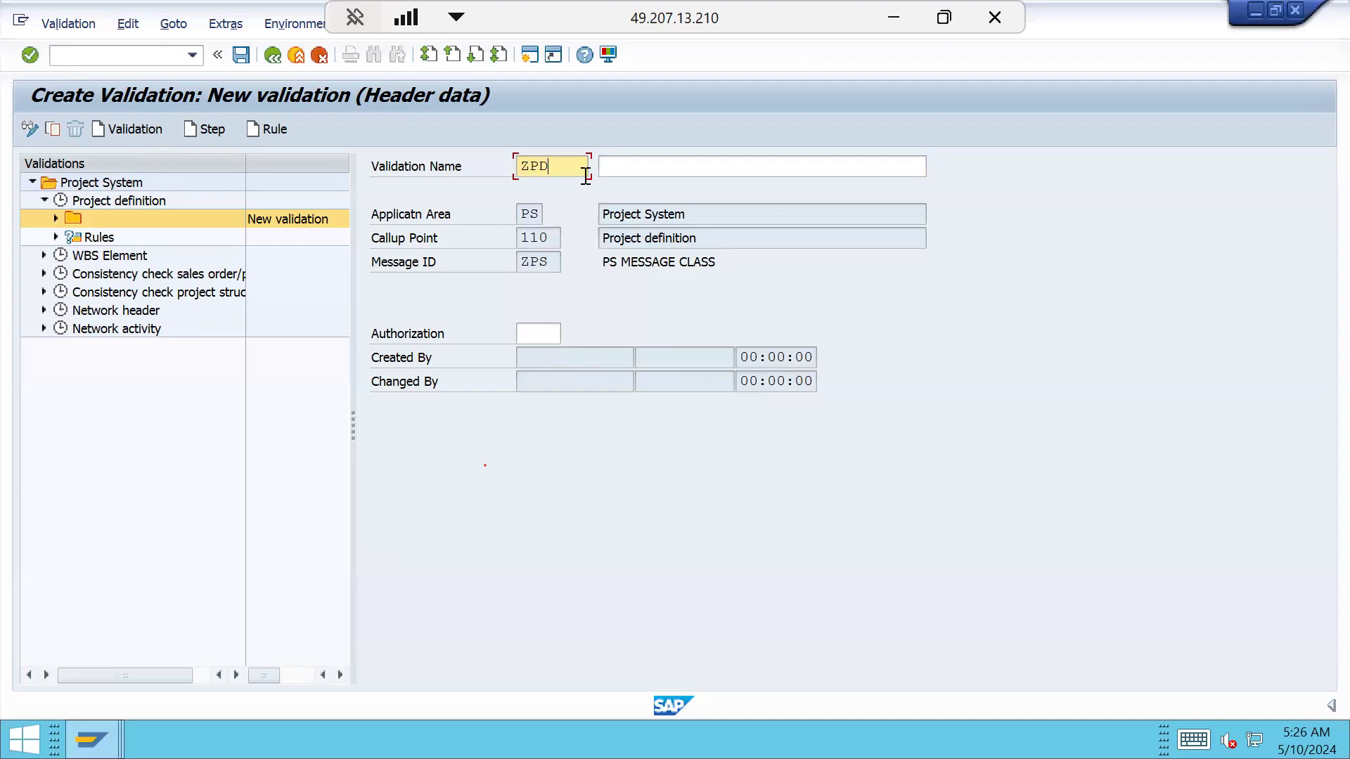
{"action": "left_click", "coordinate": [635, 166]}
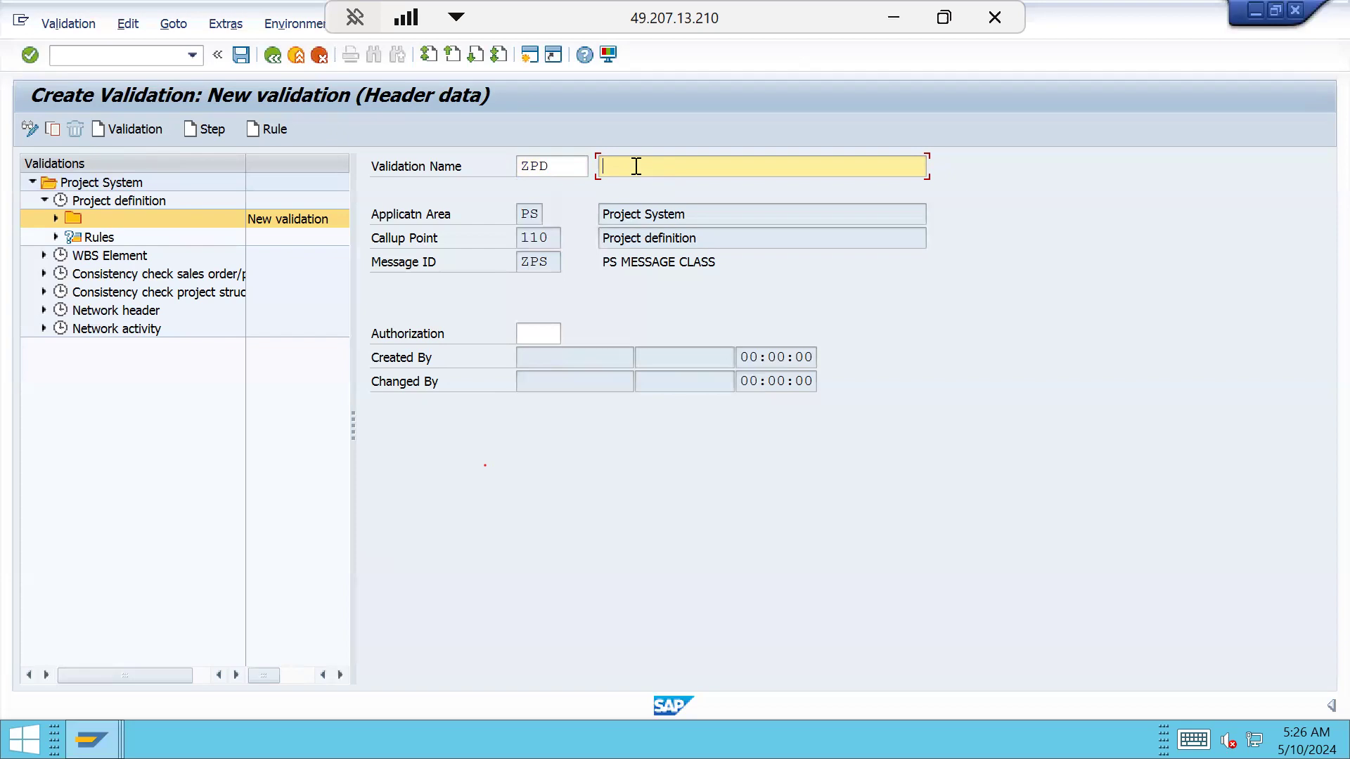
{"action": "type", "text": "ROJE"}
{"action": "type", "text": "DATIONS"}
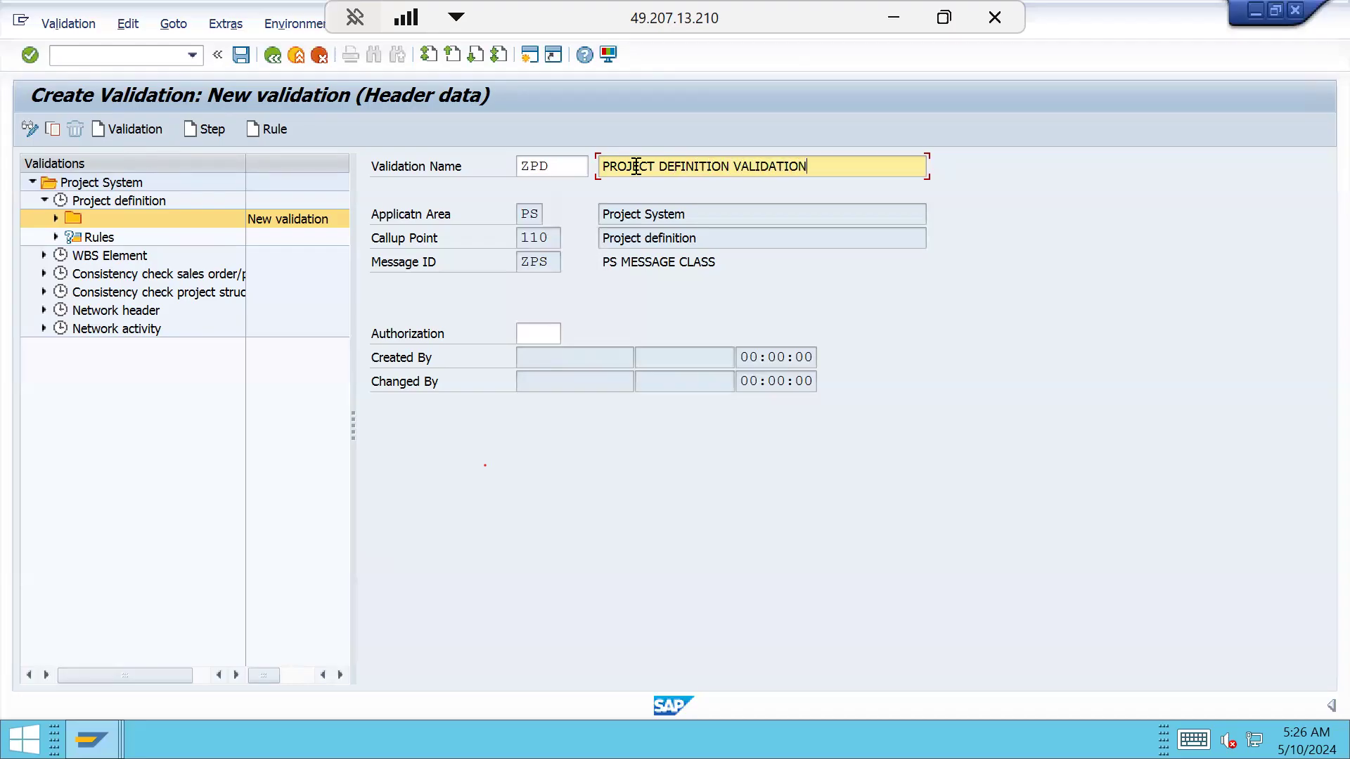
{"action": "left_click", "coordinate": [543, 172]}
{"action": "left_click", "coordinate": [850, 163]}
{"action": "left_click", "coordinate": [528, 213]}
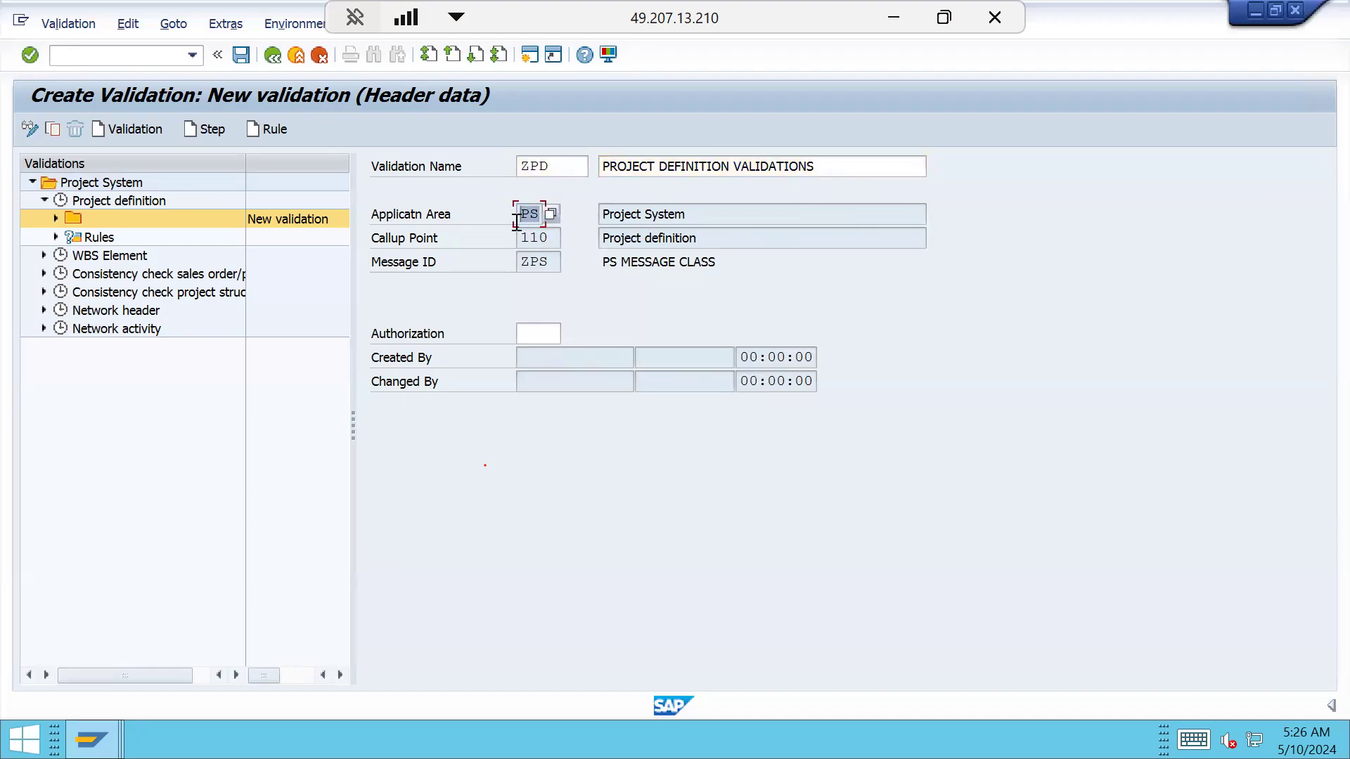
{"action": "left_click", "coordinate": [552, 215]}
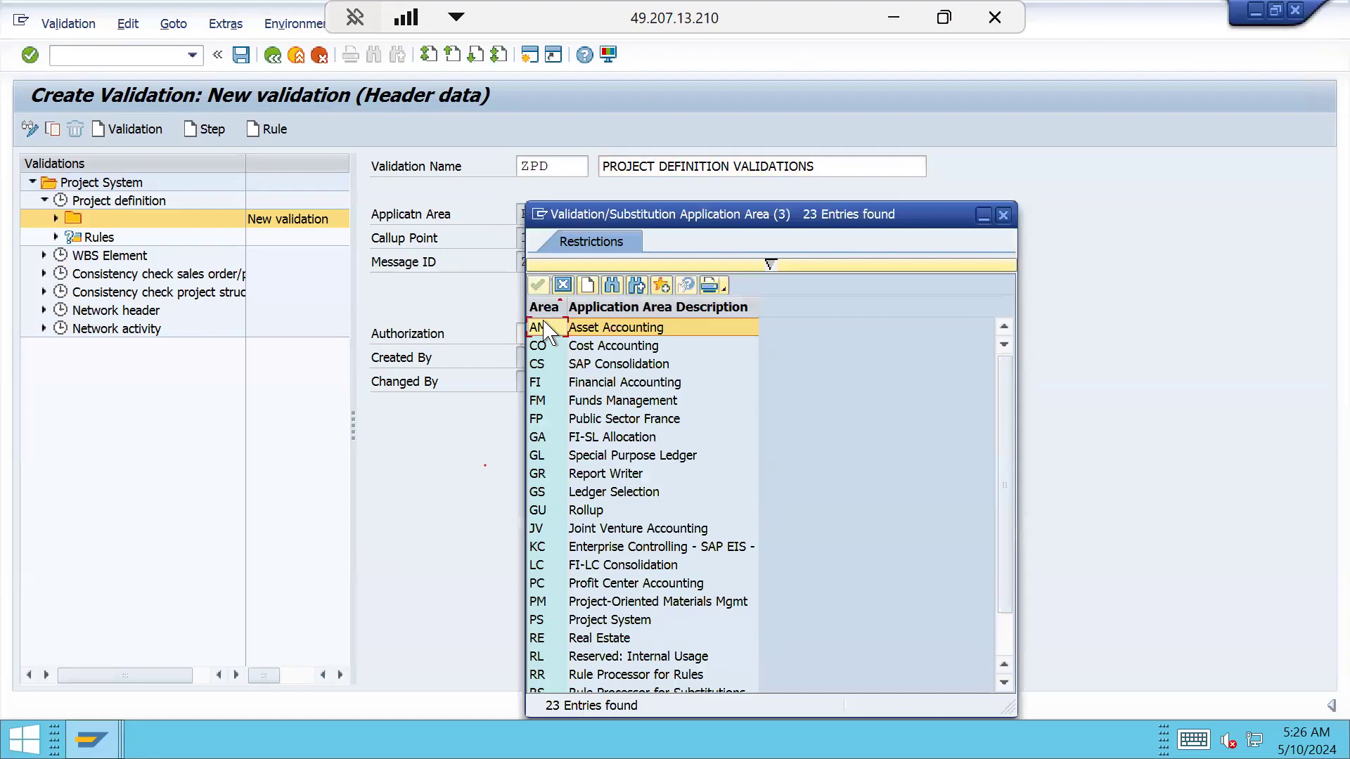
{"action": "left_click", "coordinate": [543, 307]}
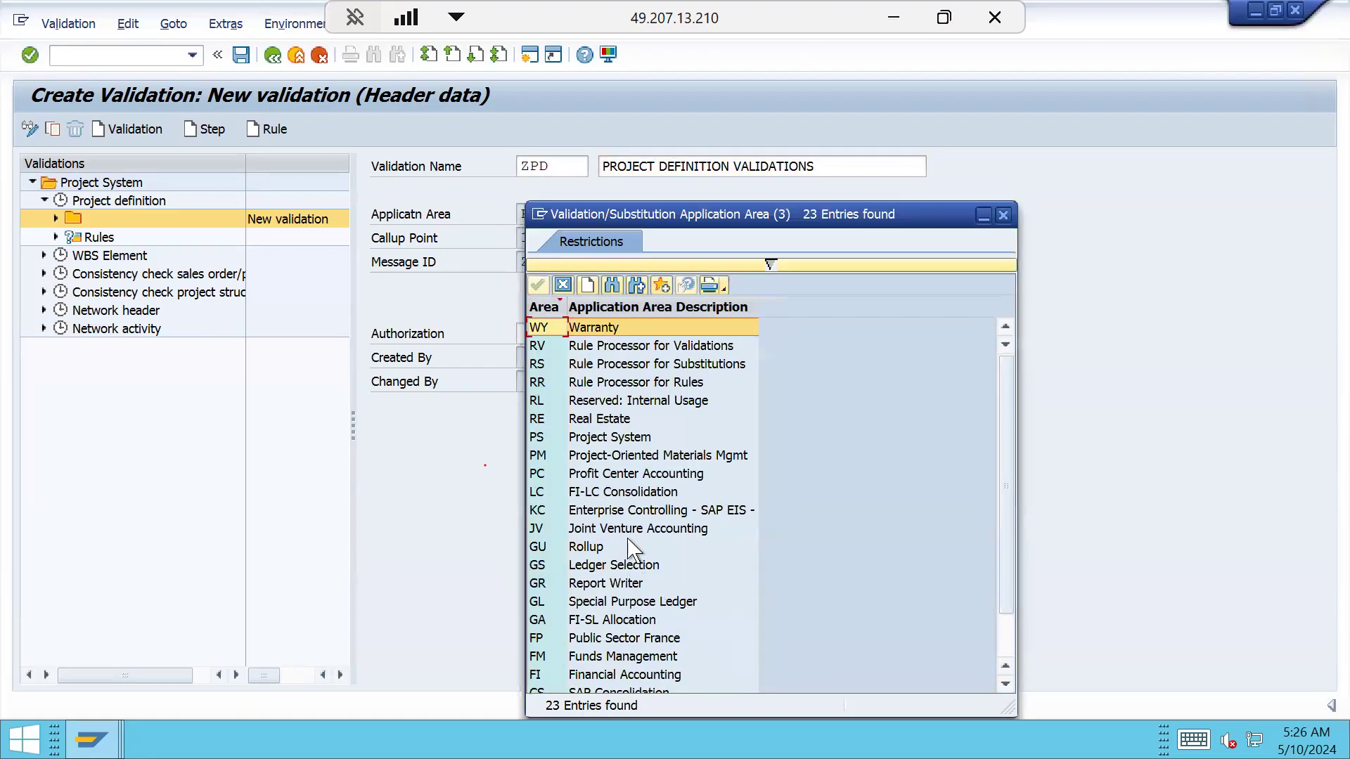
{"action": "left_click", "coordinate": [542, 307]}
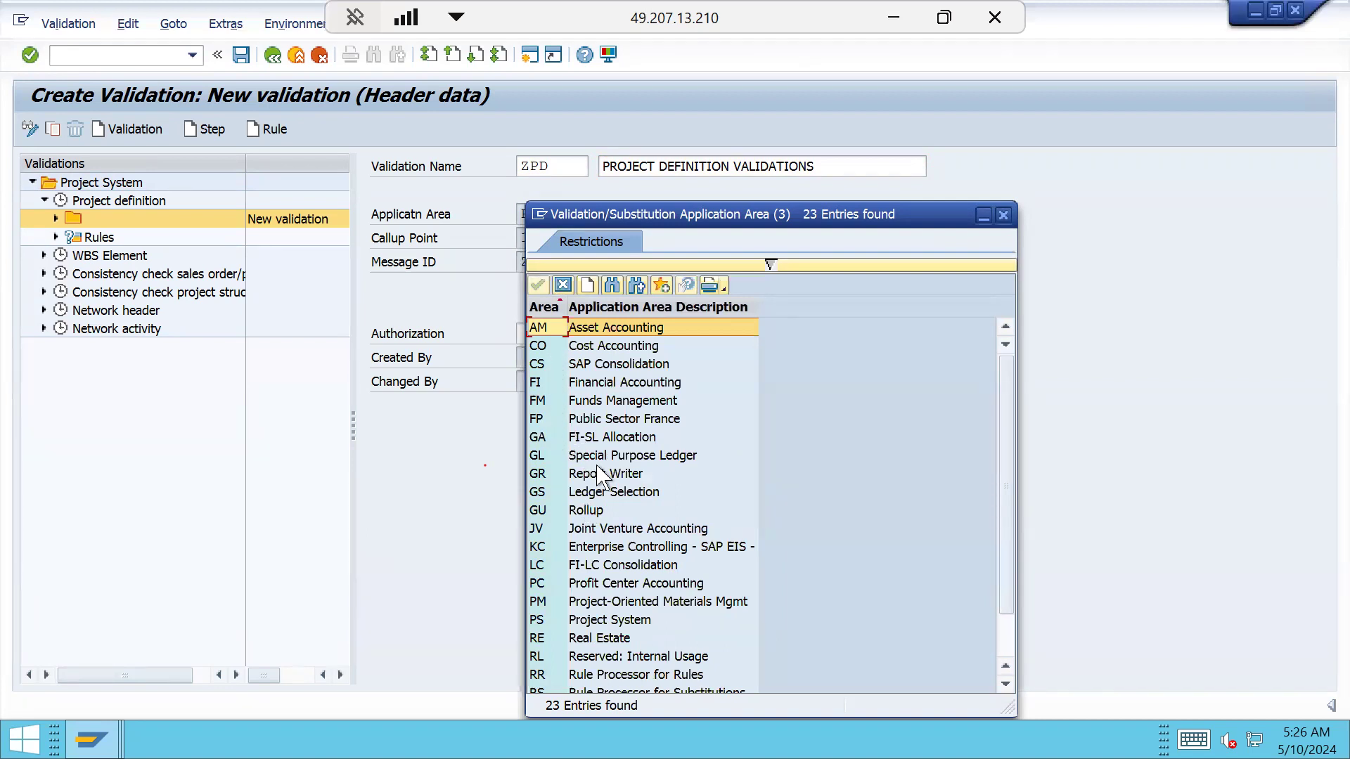
{"action": "left_click", "coordinate": [578, 383]}
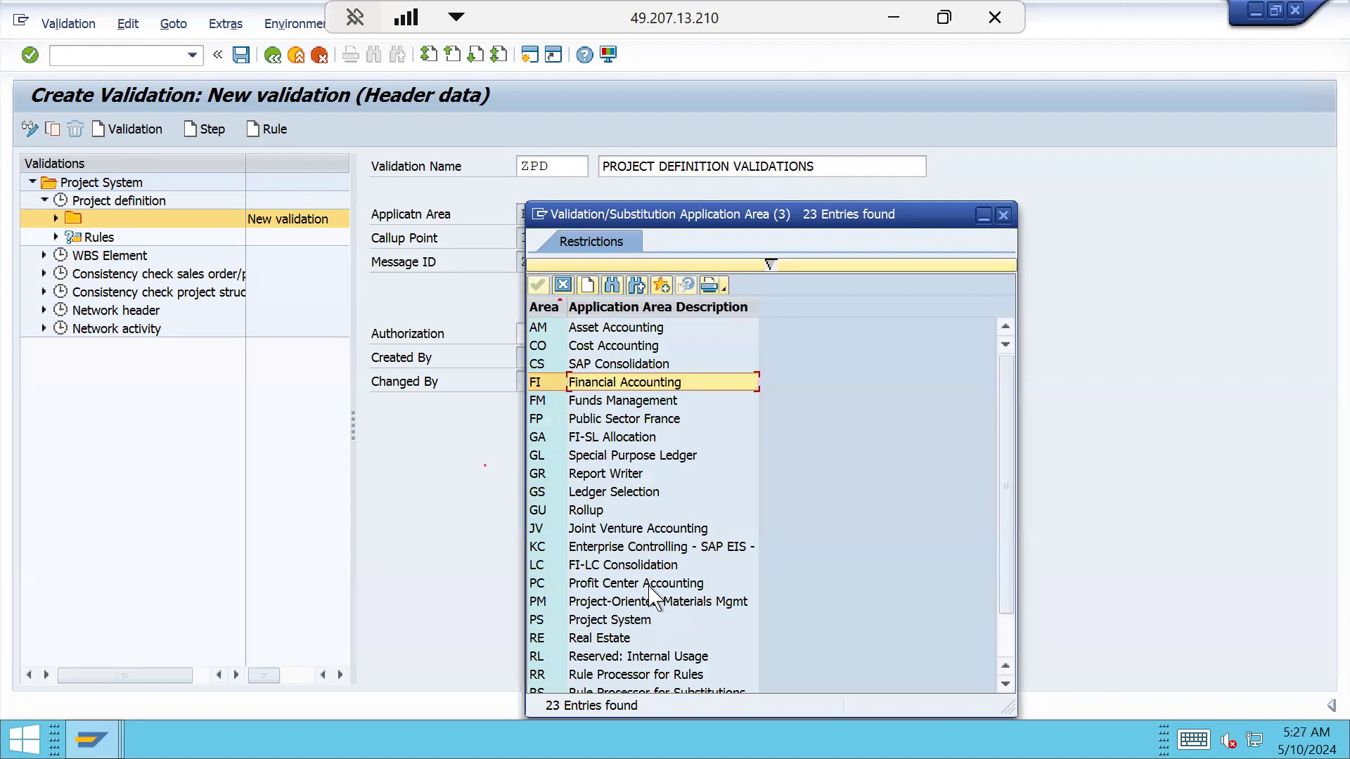
{"action": "left_click", "coordinate": [620, 622]}
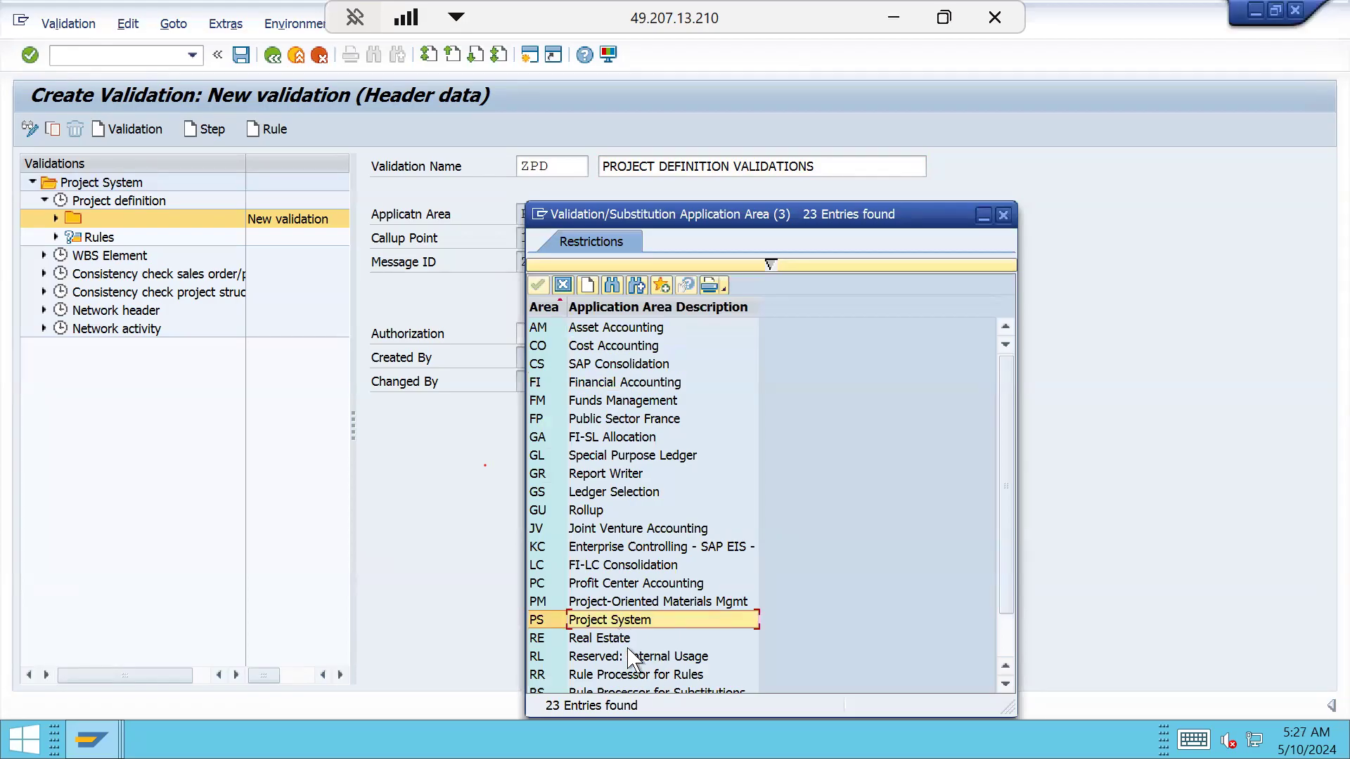
{"action": "scroll", "coordinate": [656, 555], "scroll_direction": "down", "scroll_amount": 1}
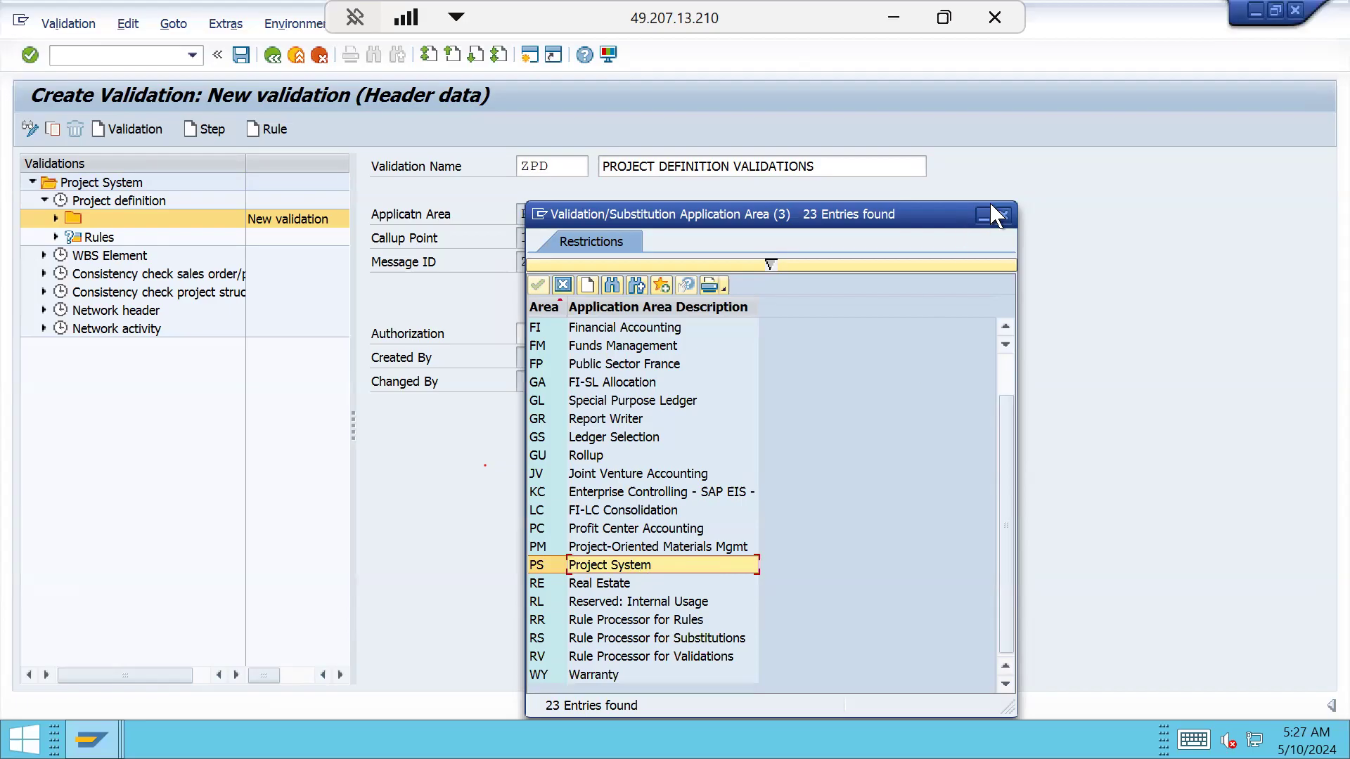
{"action": "left_click", "coordinate": [1004, 215]}
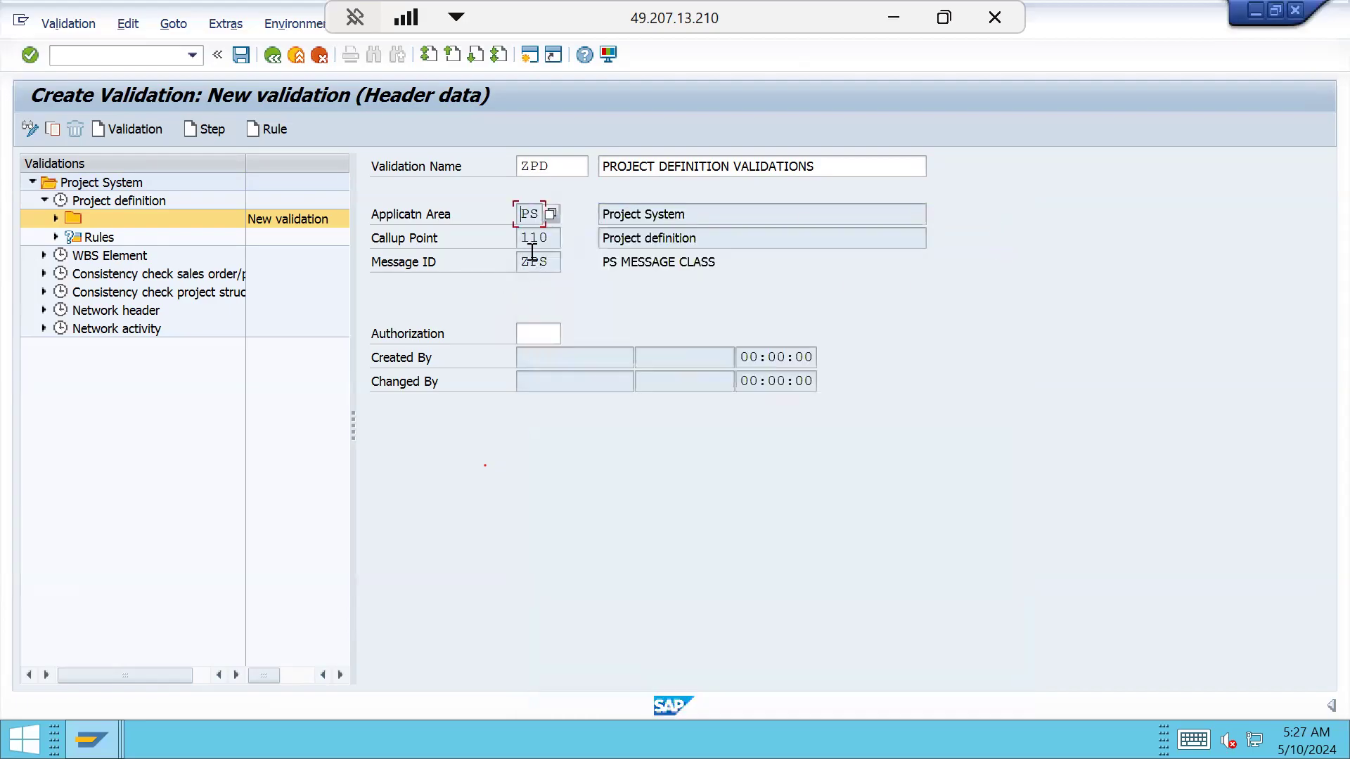
{"action": "left_click", "coordinate": [549, 238]}
{"action": "left_click", "coordinate": [567, 238]}
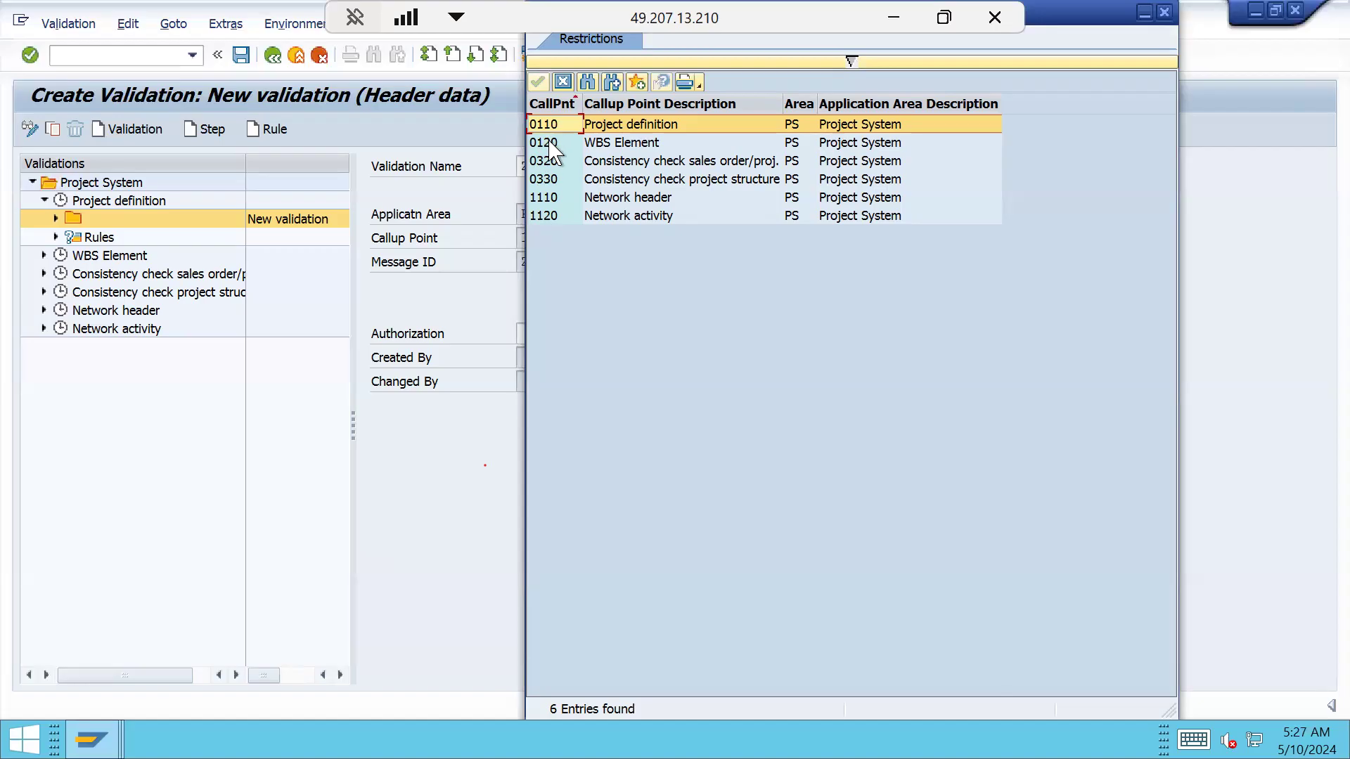
{"action": "left_click_drag", "start_coordinate": [1101, 19], "coordinate": [1063, 100]}
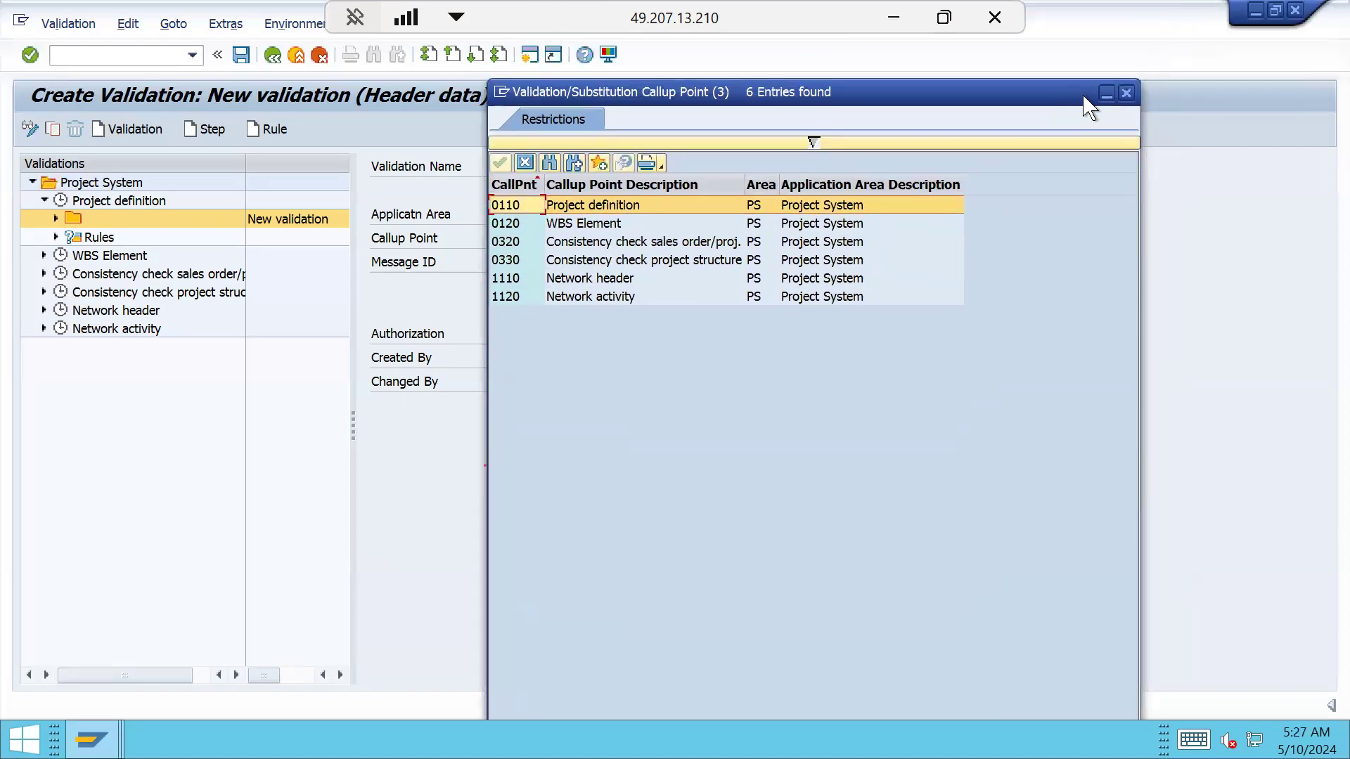
{"action": "left_click", "coordinate": [1126, 92]}
{"action": "left_click_drag", "start_coordinate": [549, 237], "coordinate": [503, 261]}
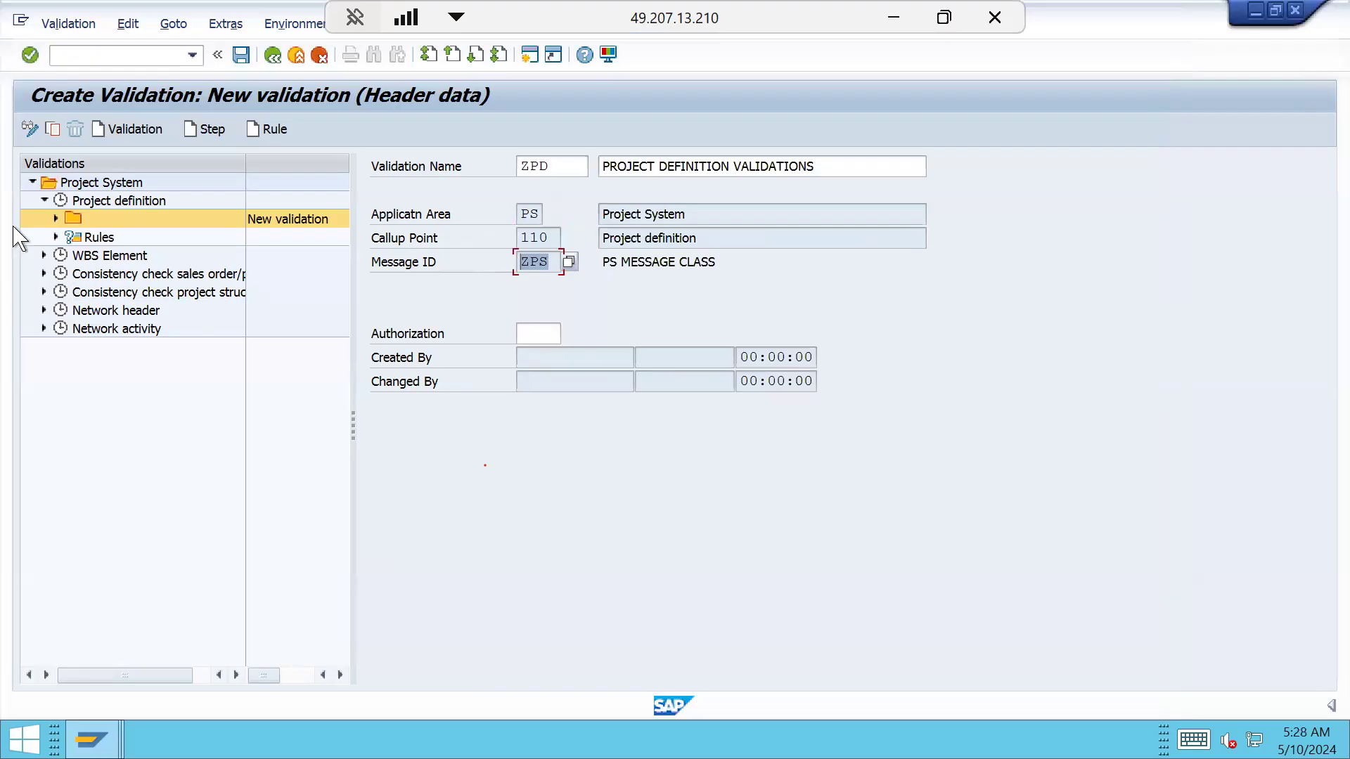
Review the created-by and changed-by fields, then save validation ZPD
{"action": "left_click", "coordinate": [607, 355]}
{"action": "left_click", "coordinate": [603, 378]}
{"action": "left_click", "coordinate": [601, 354]}
{"action": "left_click", "coordinate": [594, 386]}
{"action": "left_click", "coordinate": [56, 219]}
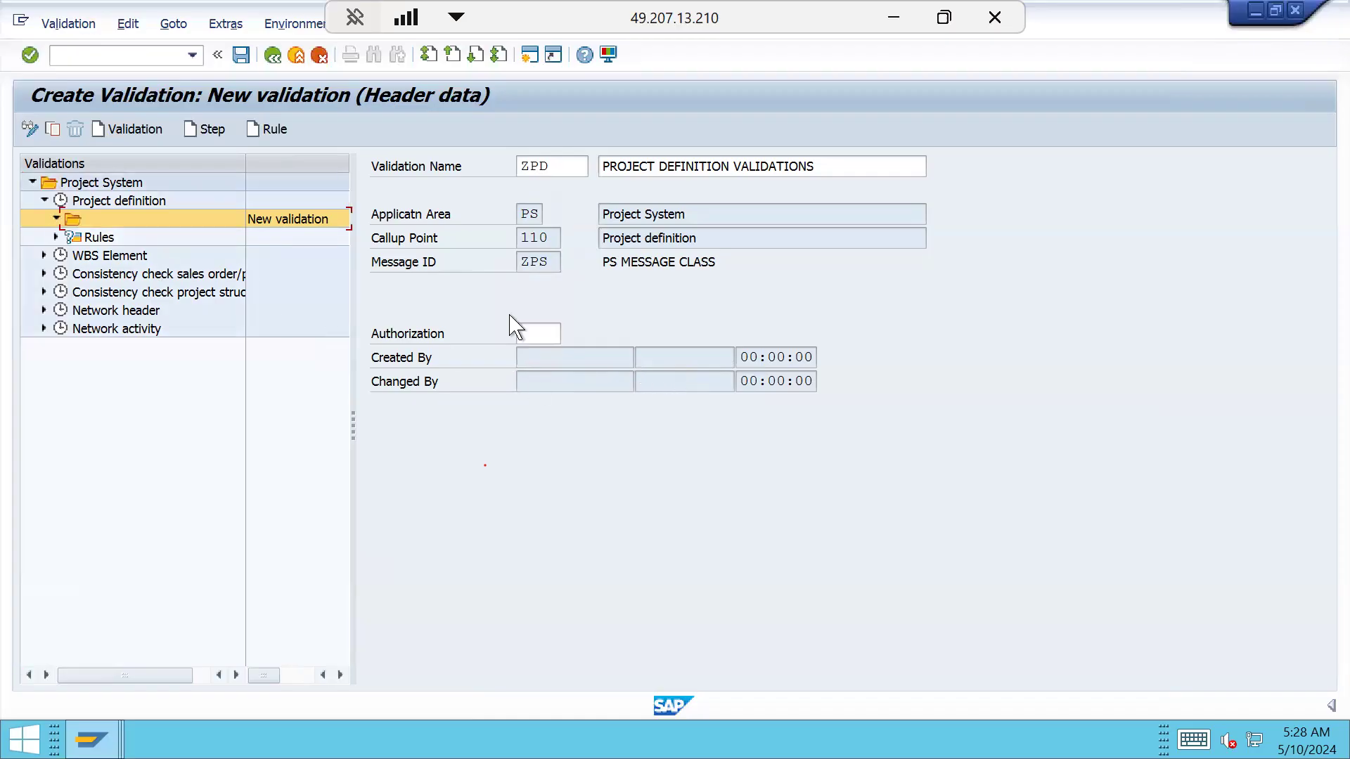
{"action": "left_click", "coordinate": [548, 167]}
{"action": "key", "text": "Return"}
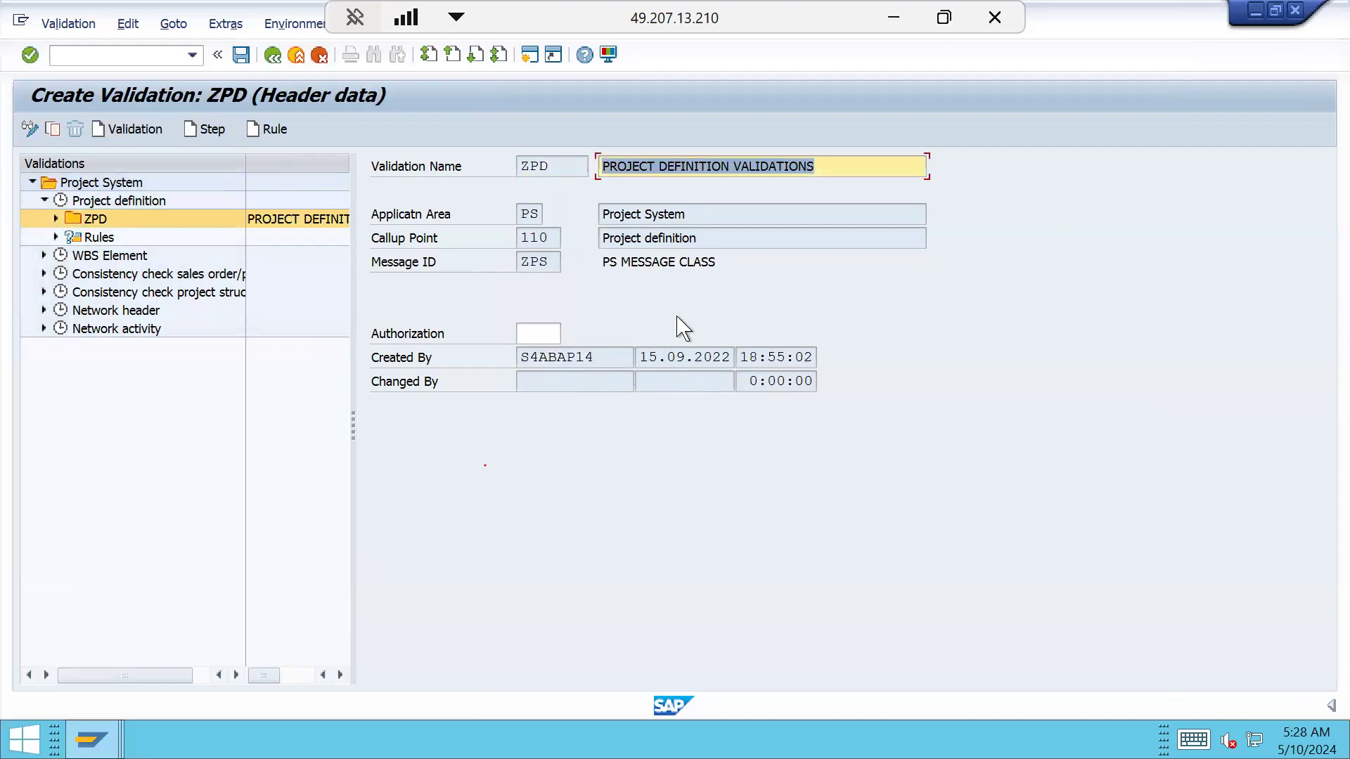
Check the creation record of 15.09.2022 at 18:55:02, expand the ZPD node and minimize SAP
{"action": "mouse_move", "coordinate": [527, 356]}
{"action": "left_mouse_down"}
{"action": "mouse_move", "coordinate": [594, 360]}
{"action": "mouse_move", "coordinate": [511, 353]}
{"action": "left_mouse_up"}
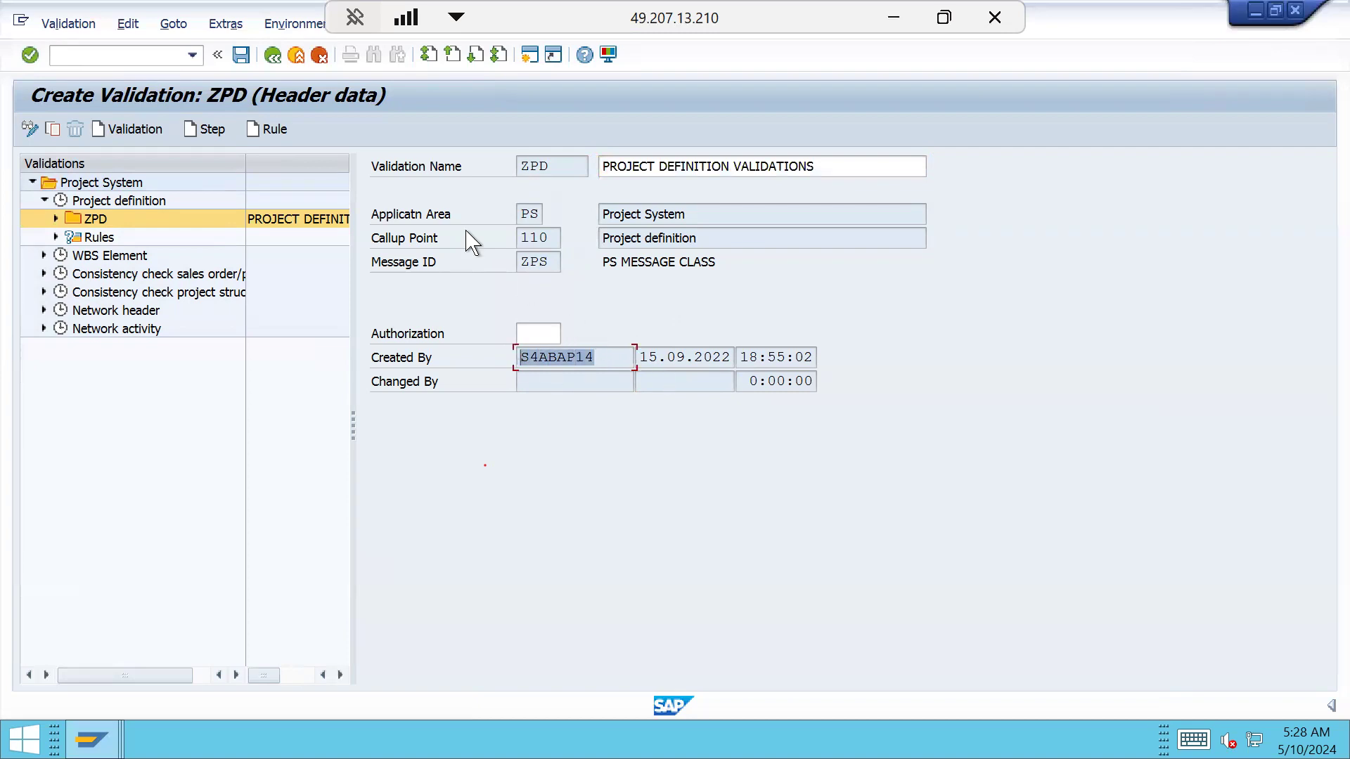
{"action": "left_click", "coordinate": [684, 356]}
{"action": "left_click", "coordinate": [766, 362]}
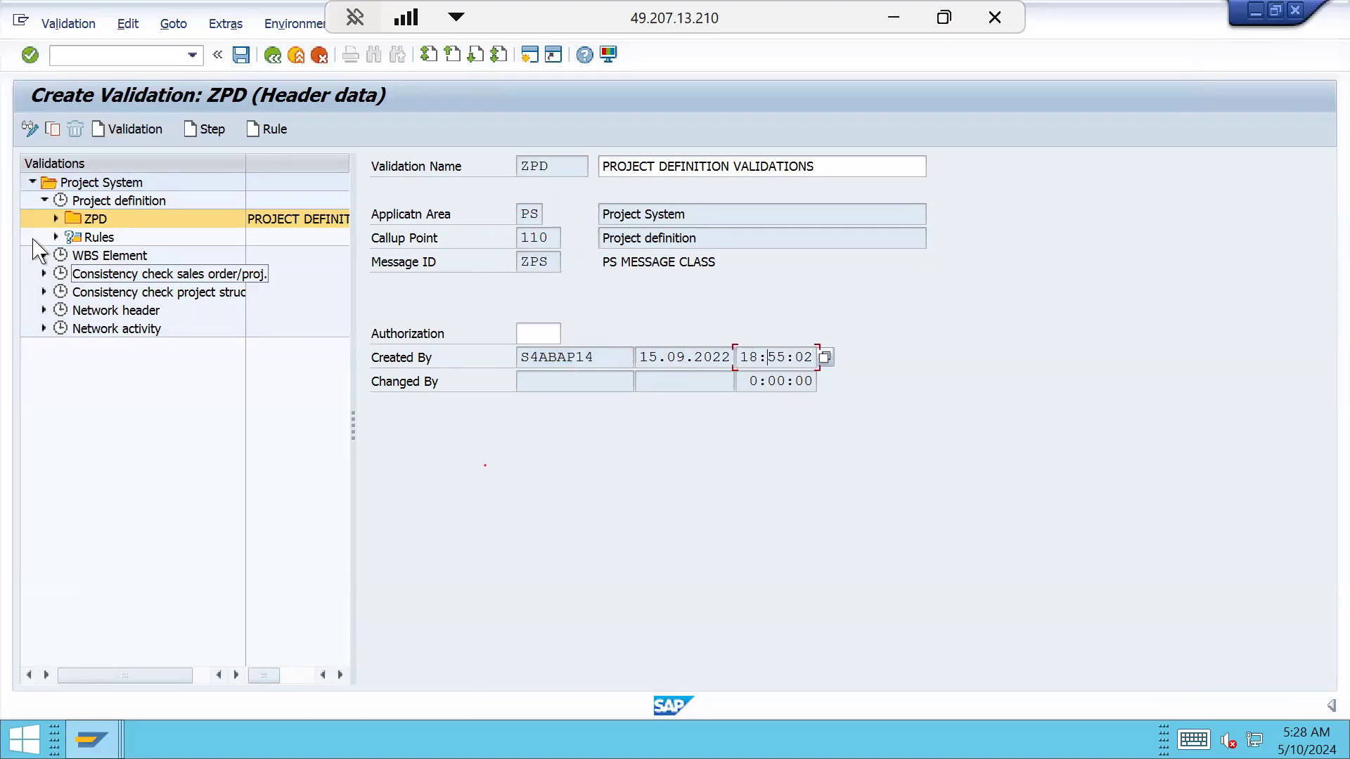
{"action": "left_click", "coordinate": [55, 219]}
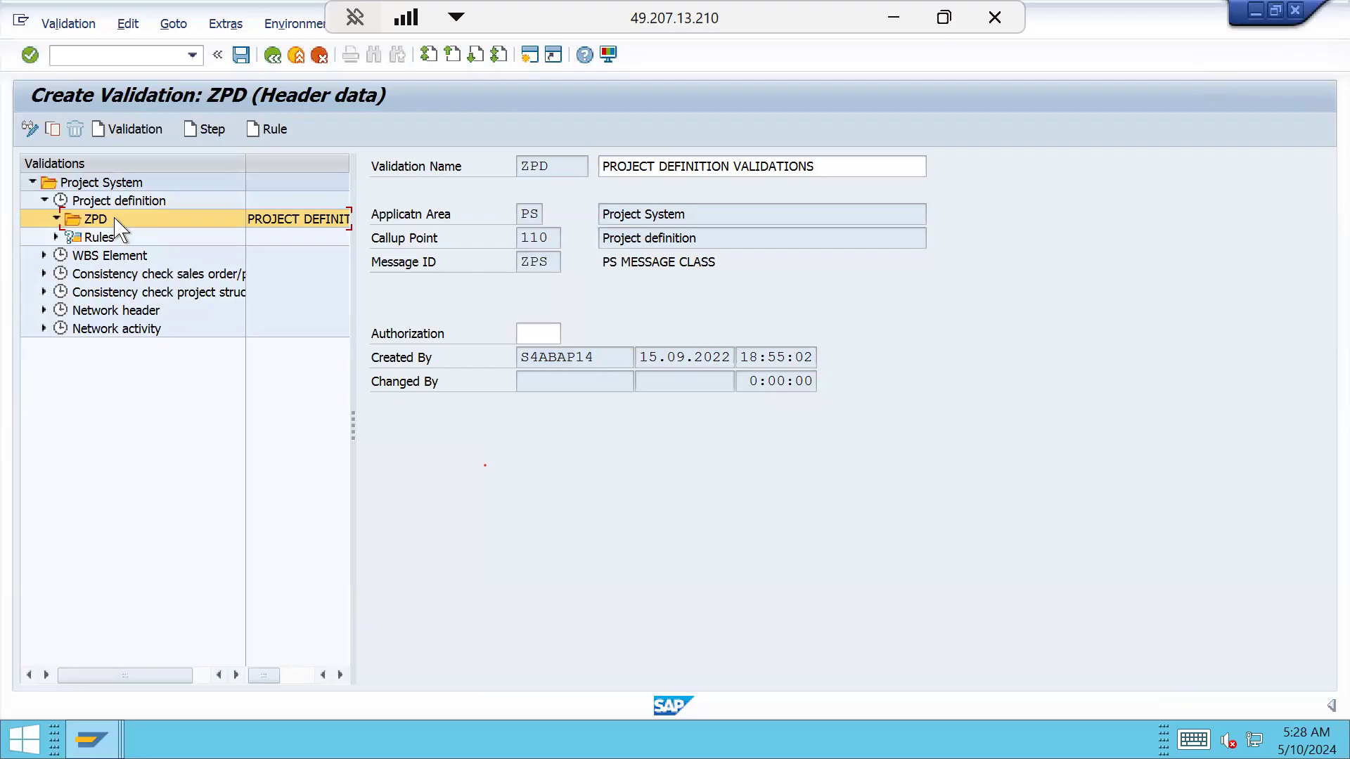
{"action": "key", "text": "super+d"}
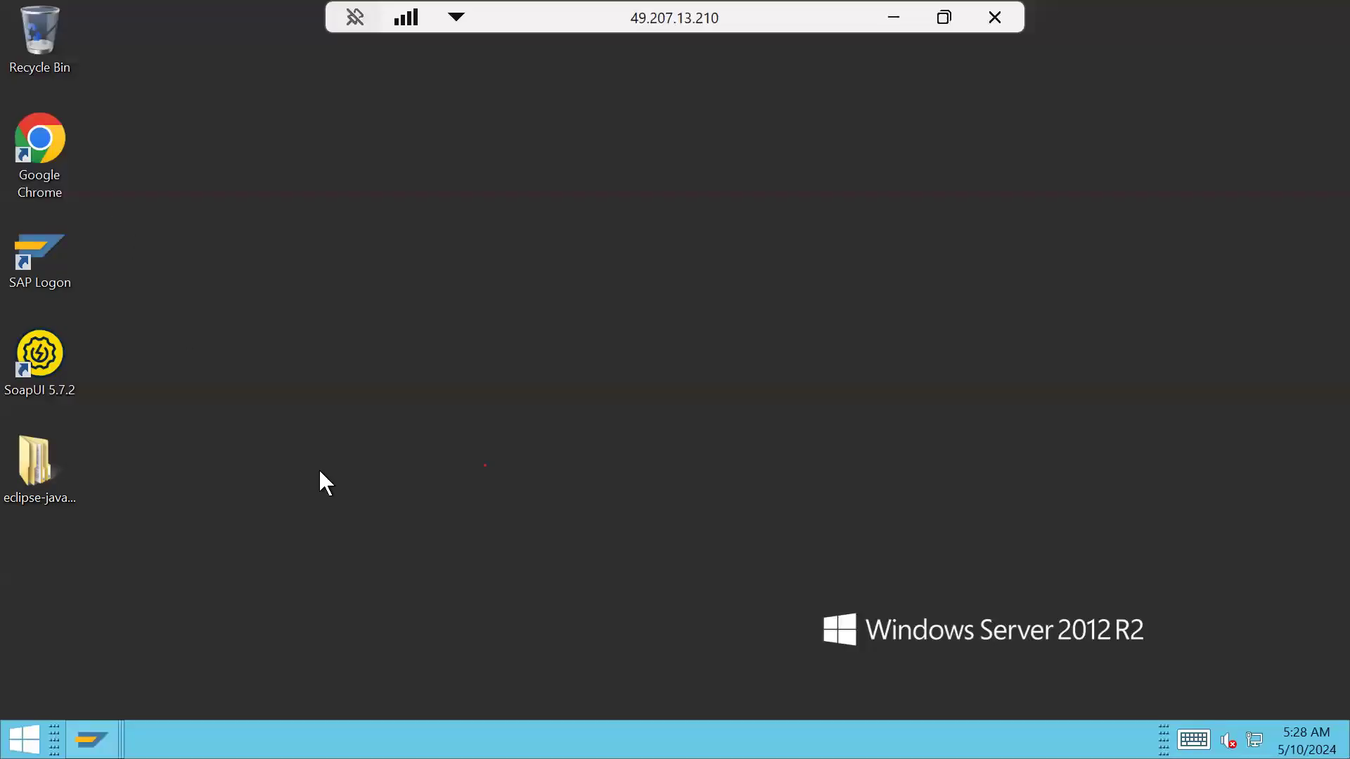
{"action": "left_click", "coordinate": [893, 16]}
{"action": "left_click", "coordinate": [204, 355]}
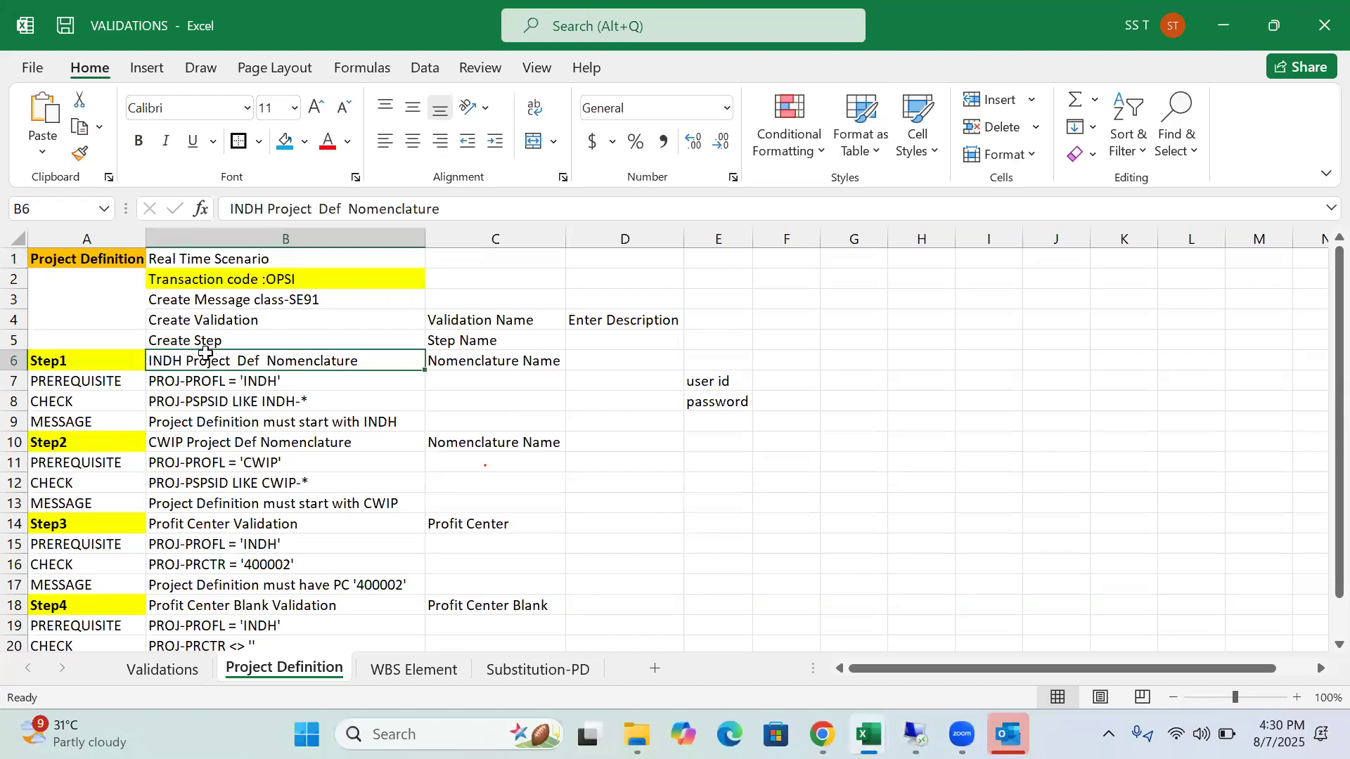
{"action": "left_click", "coordinate": [296, 383]}
{"action": "left_click", "coordinate": [298, 401]}
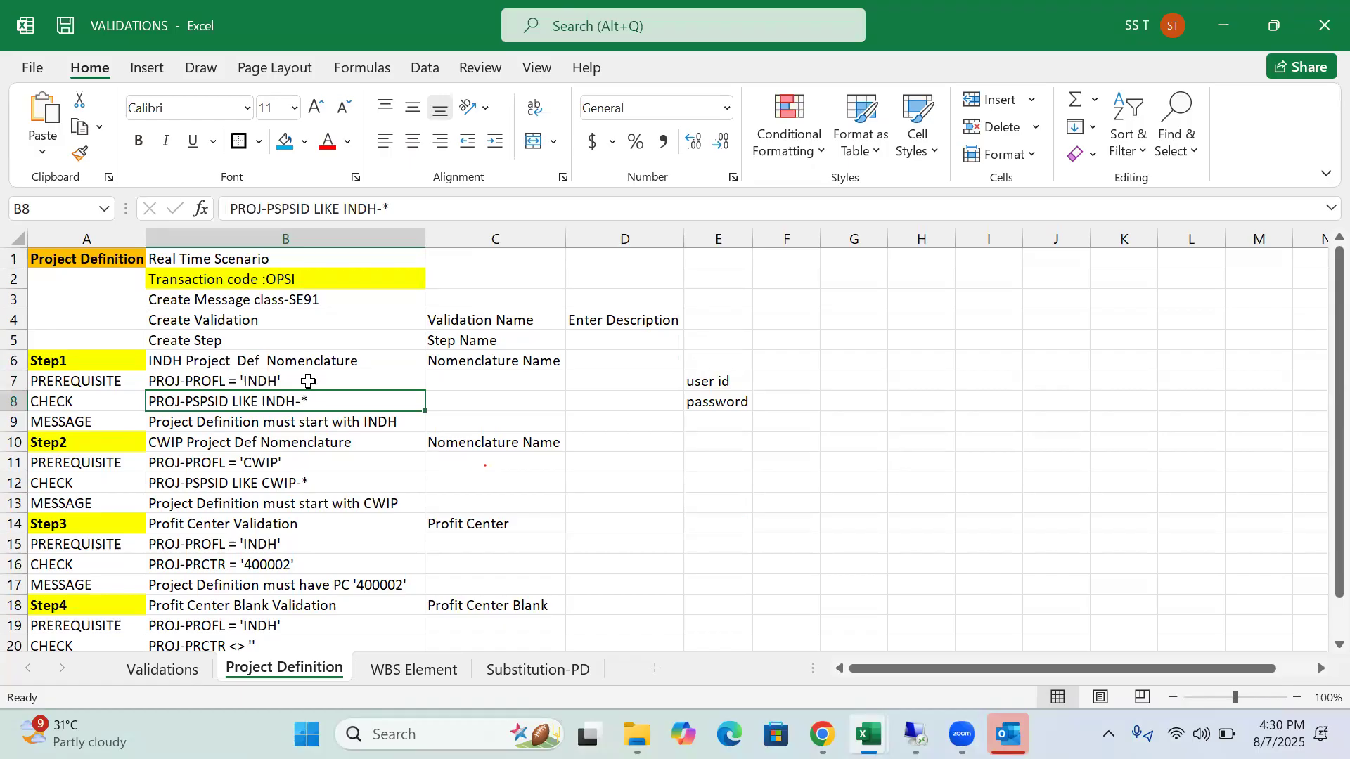
{"action": "left_click", "coordinate": [307, 381]}
{"action": "left_click", "coordinate": [310, 405]}
{"action": "left_click", "coordinate": [267, 381]}
{"action": "left_click", "coordinate": [287, 407]}
{"action": "mouse_move", "coordinate": [916, 734]}
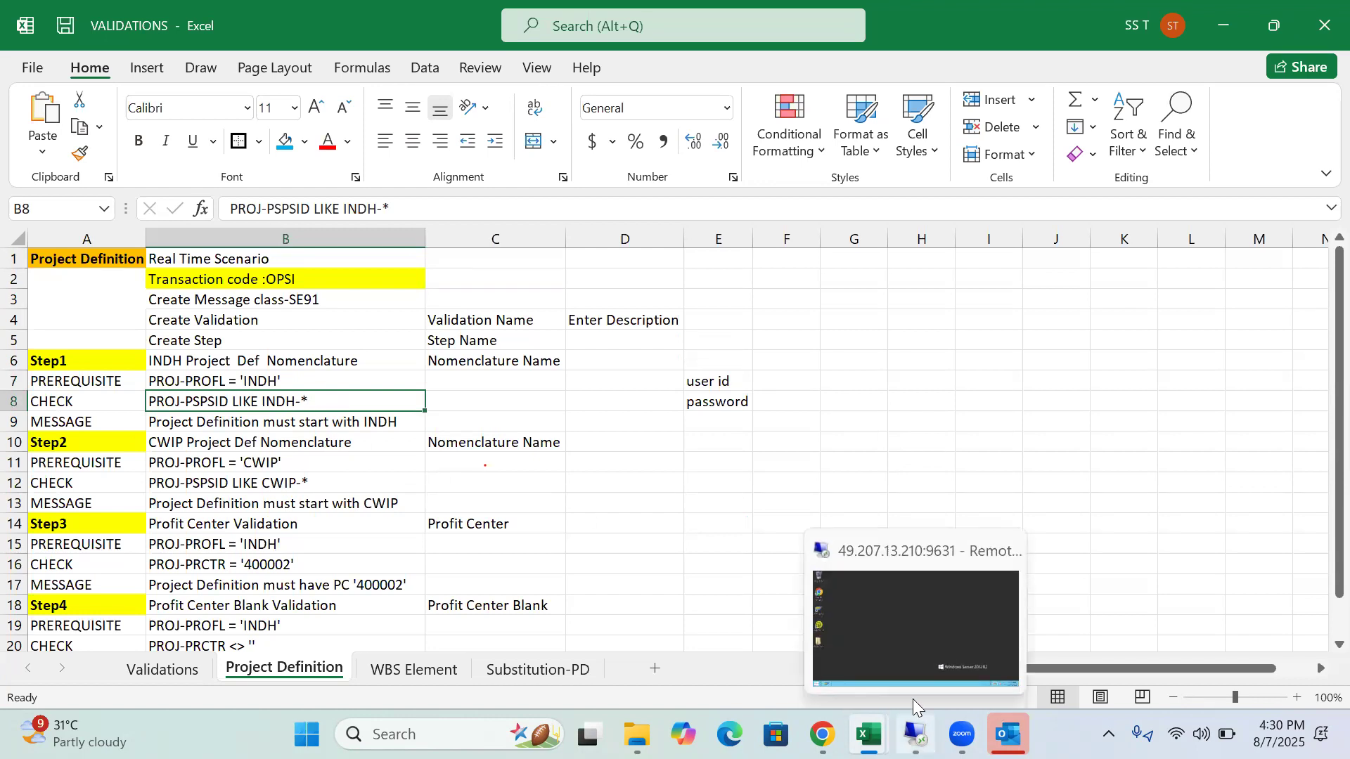
{"action": "left_click", "coordinate": [917, 647]}
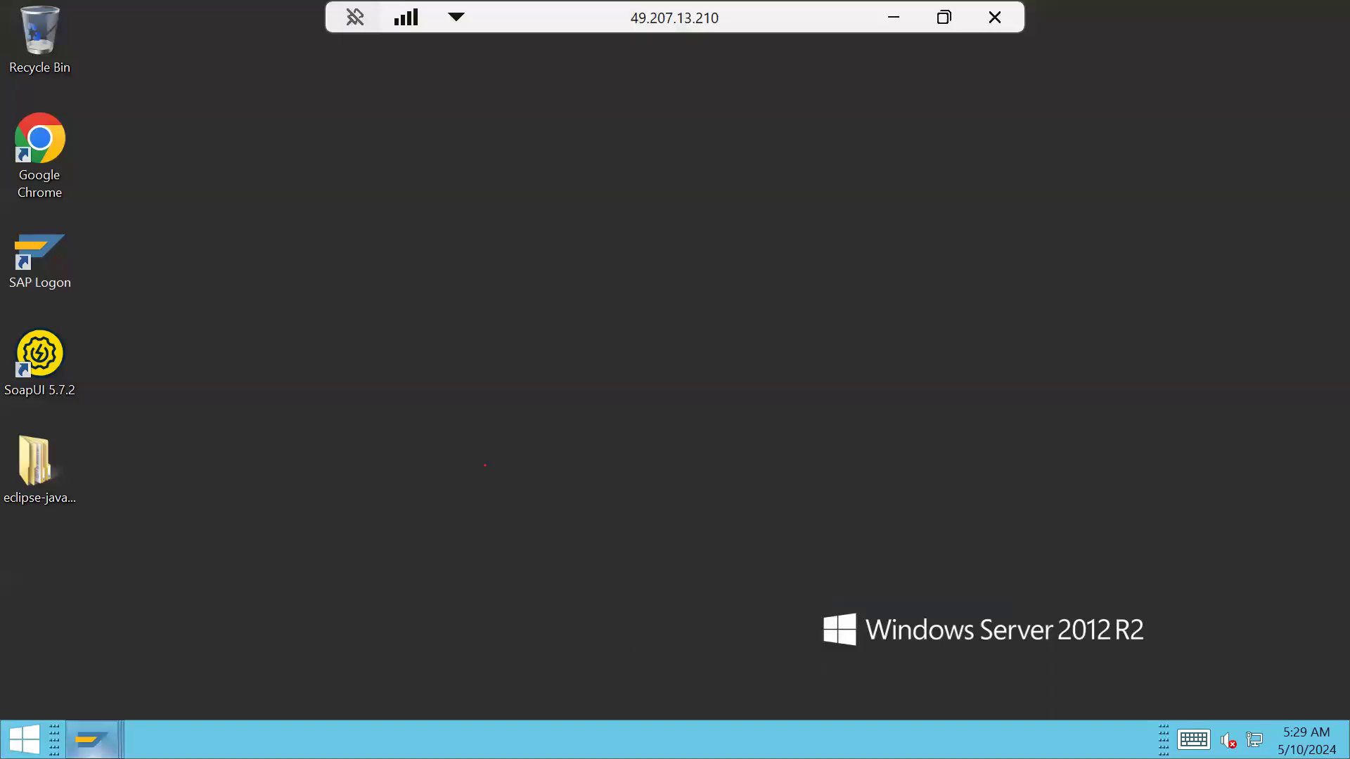
Back in Create Validation, add Step 001 to ZPD with the description INDH PROJECT NOMENCLATURE
{"action": "mouse_move", "coordinate": [92, 738]}
{"action": "left_click", "coordinate": [765, 658]}
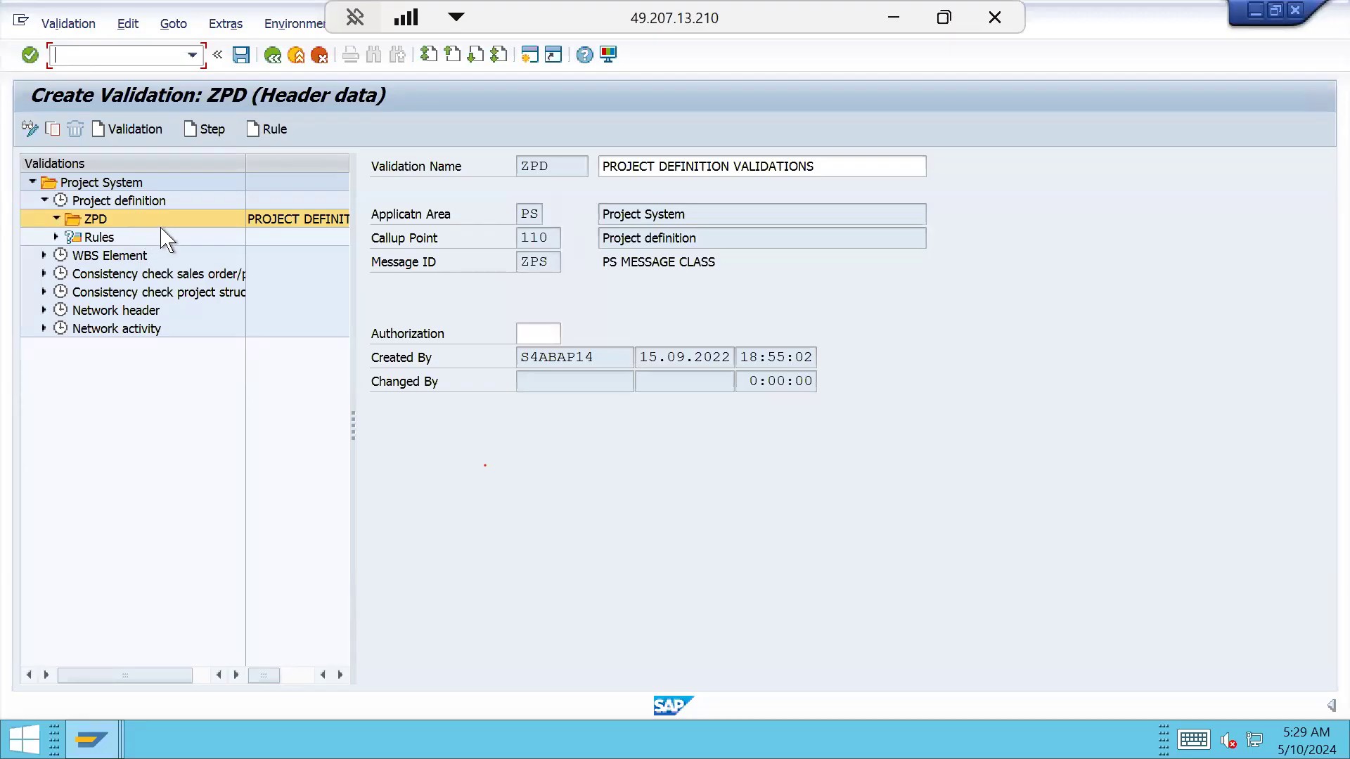
{"action": "left_click", "coordinate": [209, 132]}
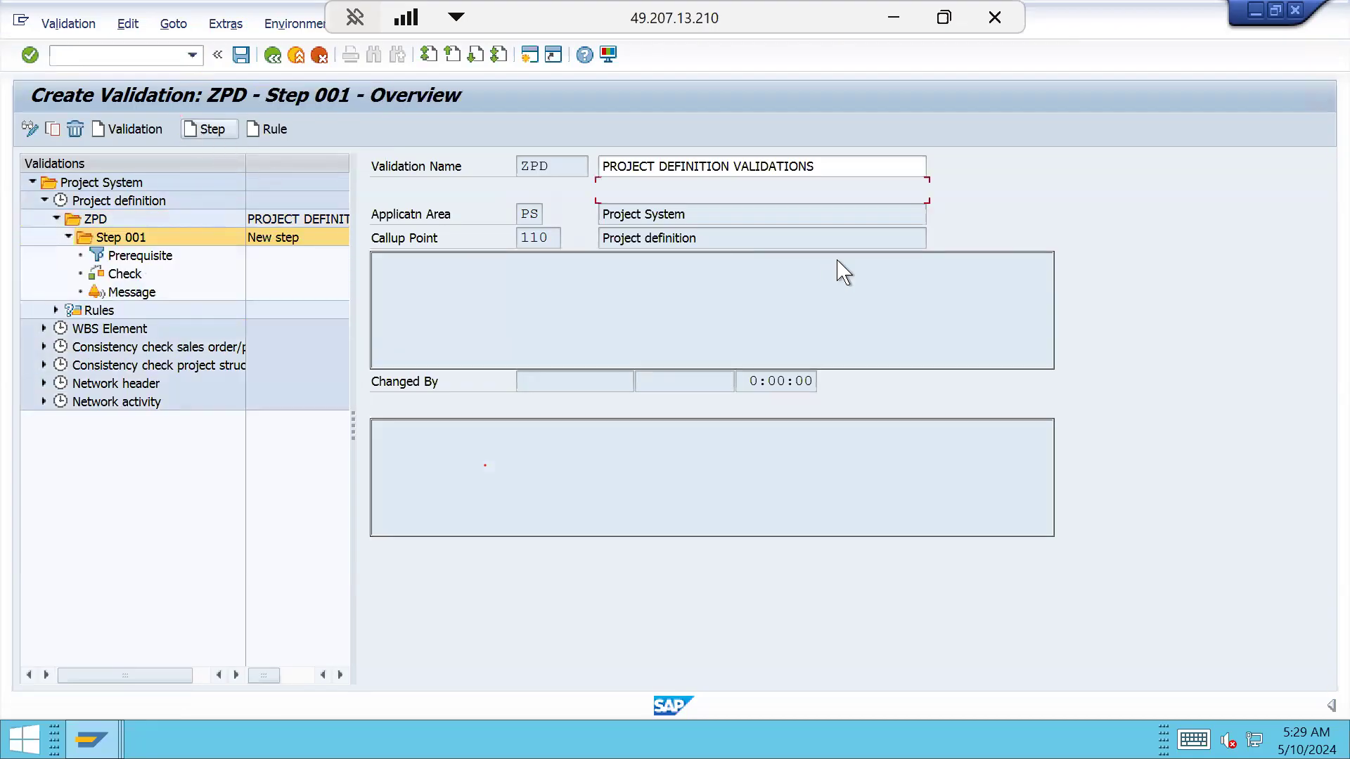
{"action": "left_click", "coordinate": [829, 191]}
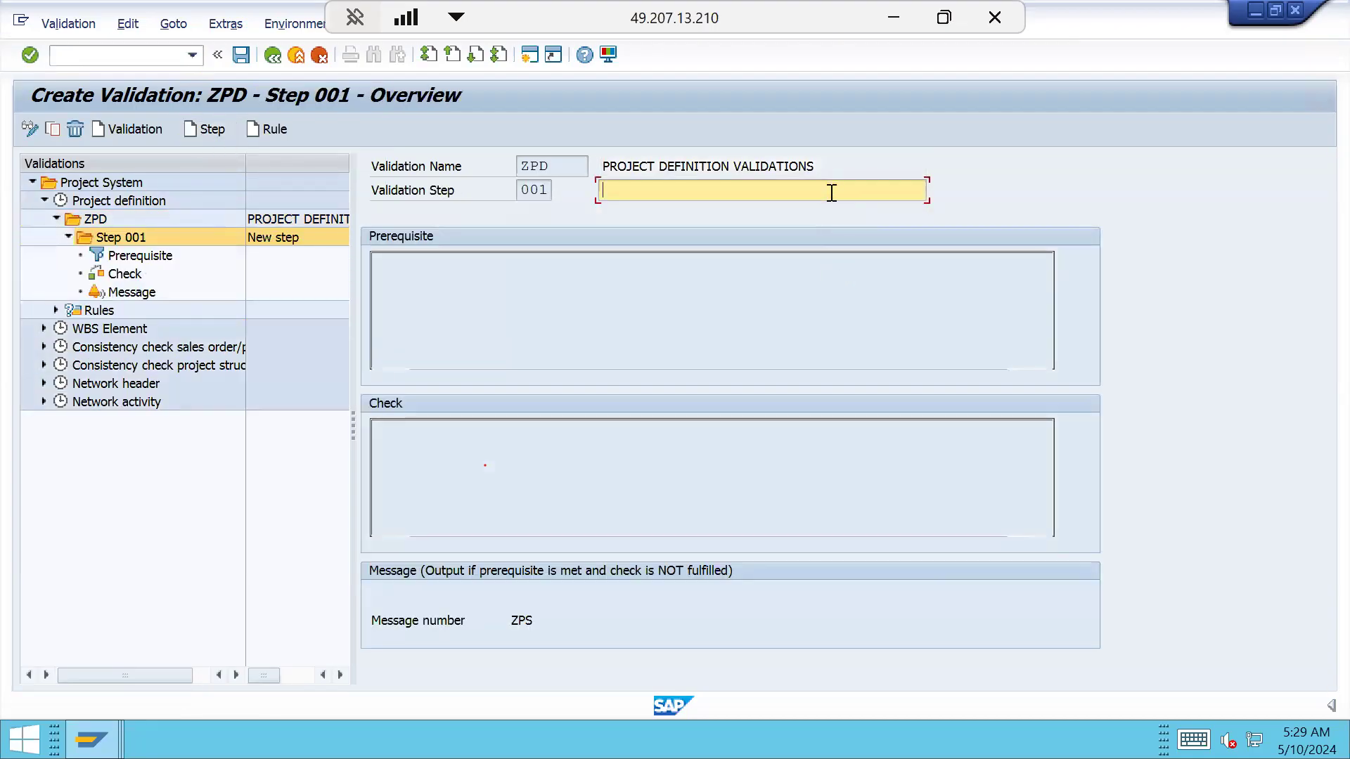
{"action": "type", "text": "INDH PROJECT NOMEN"}
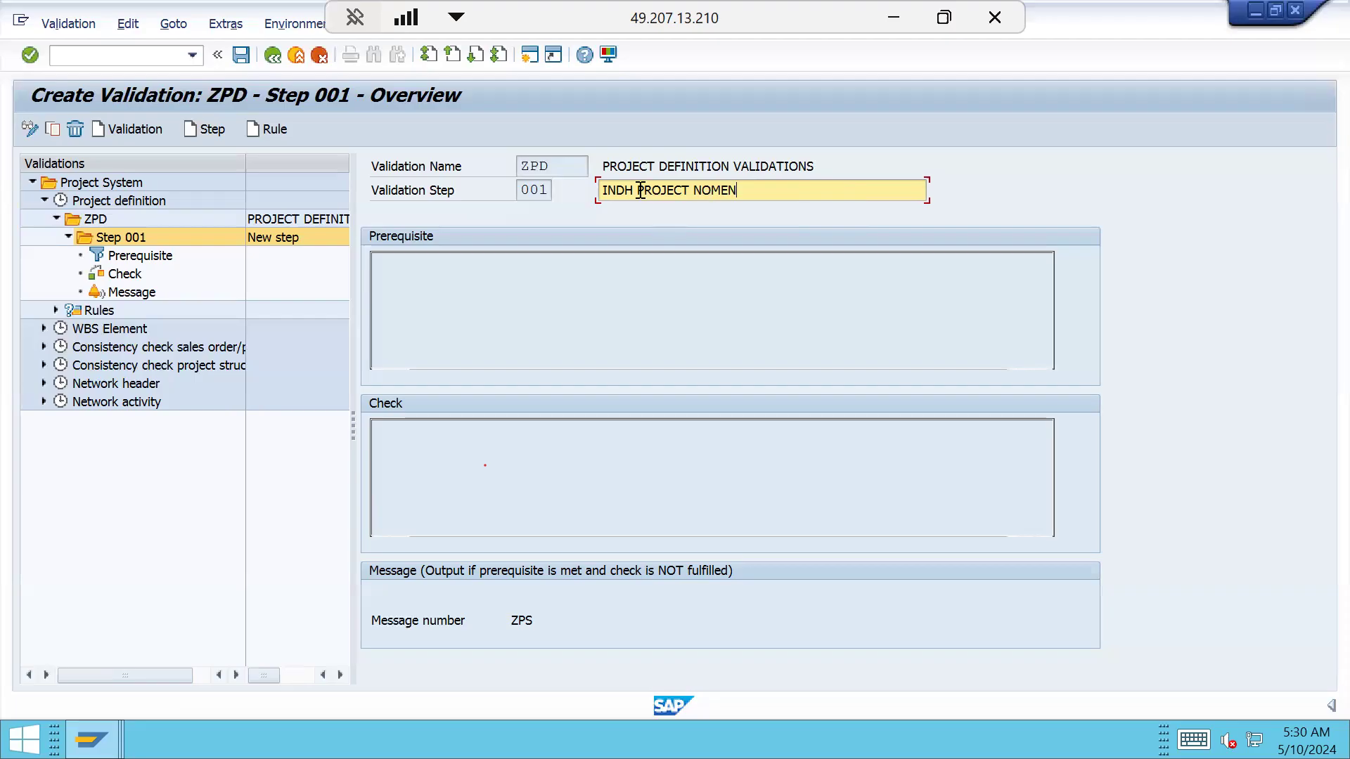
{"action": "left_click_drag", "start_coordinate": [635, 186], "coordinate": [599, 191]}
{"action": "left_click", "coordinate": [806, 192]}
{"action": "type", "text": "CLATURE"}
{"action": "key", "text": "Return"}
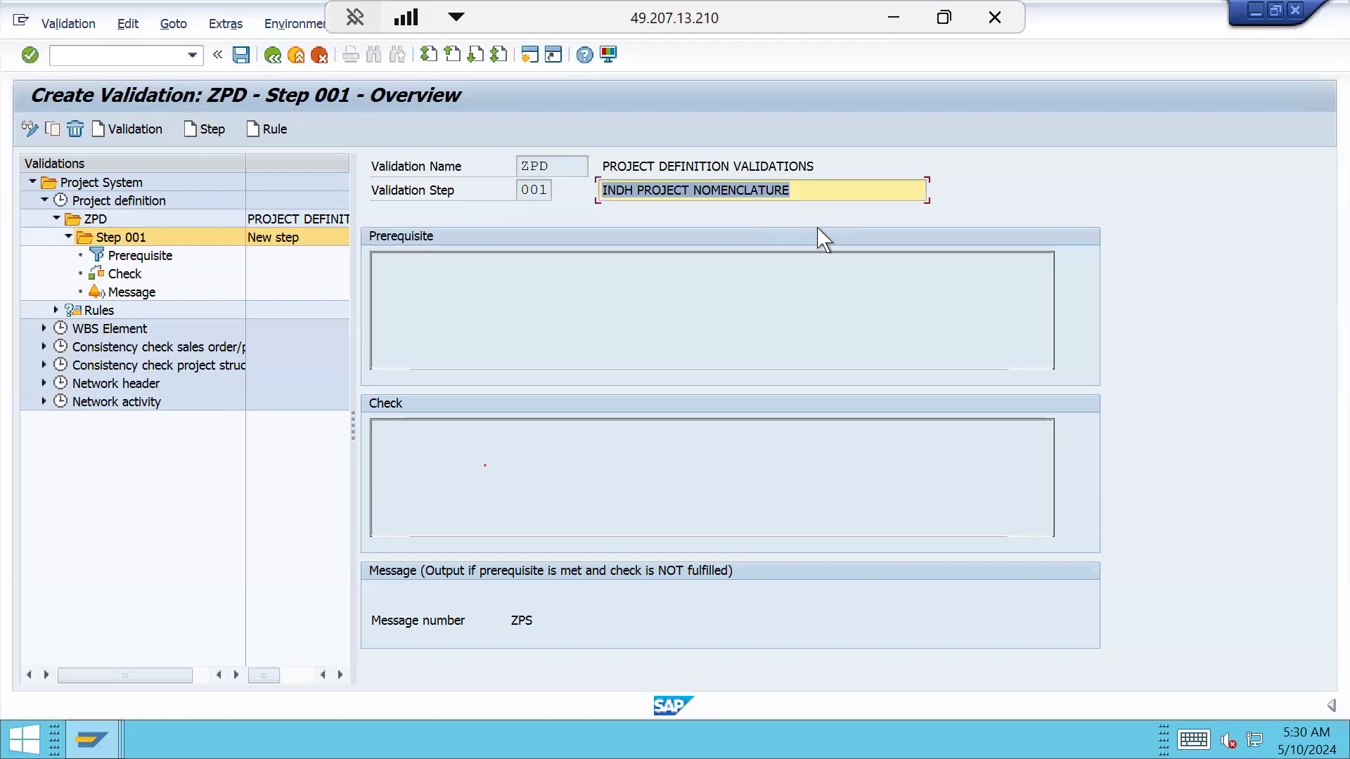
Open Step 001's prerequisite, list Project definition fields by technical name, and search for PROJ-PROFL
{"action": "left_click", "coordinate": [159, 257]}
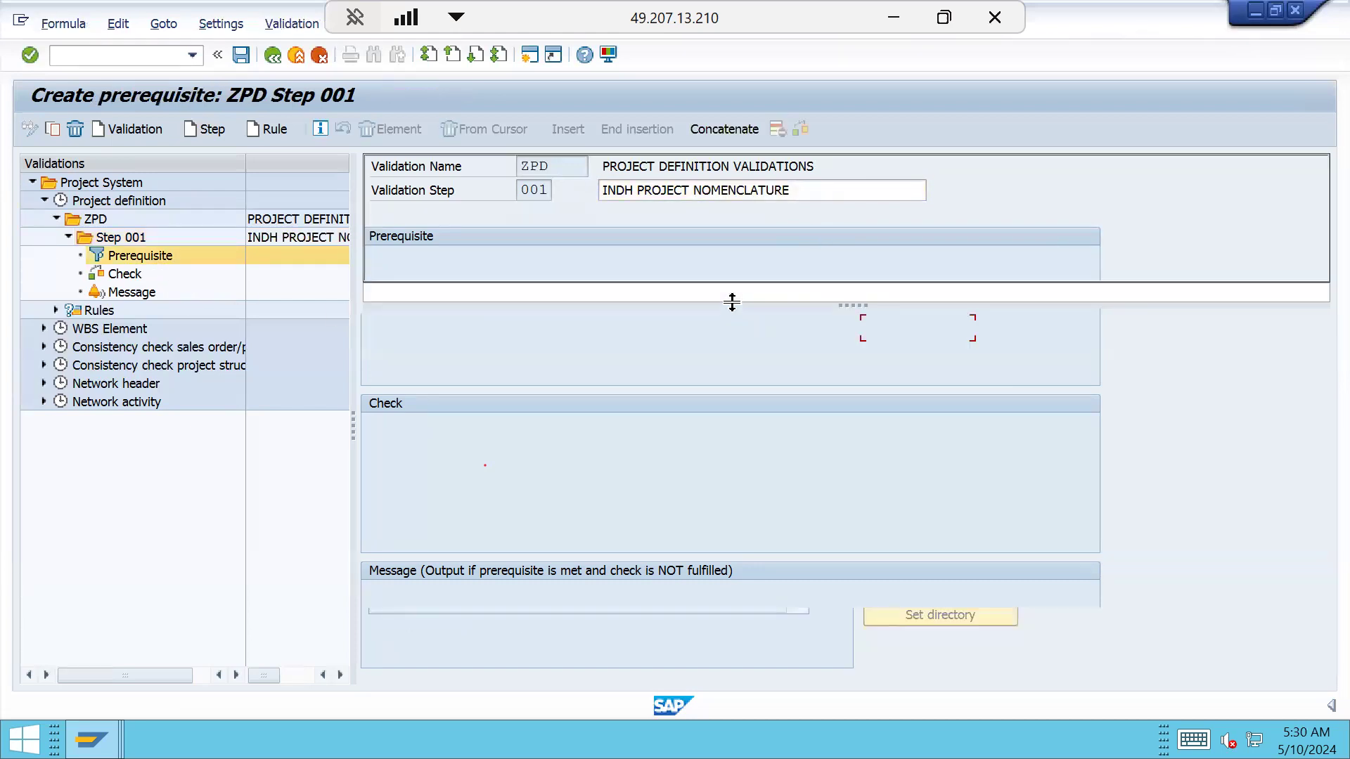
{"action": "left_click", "coordinate": [679, 198]}
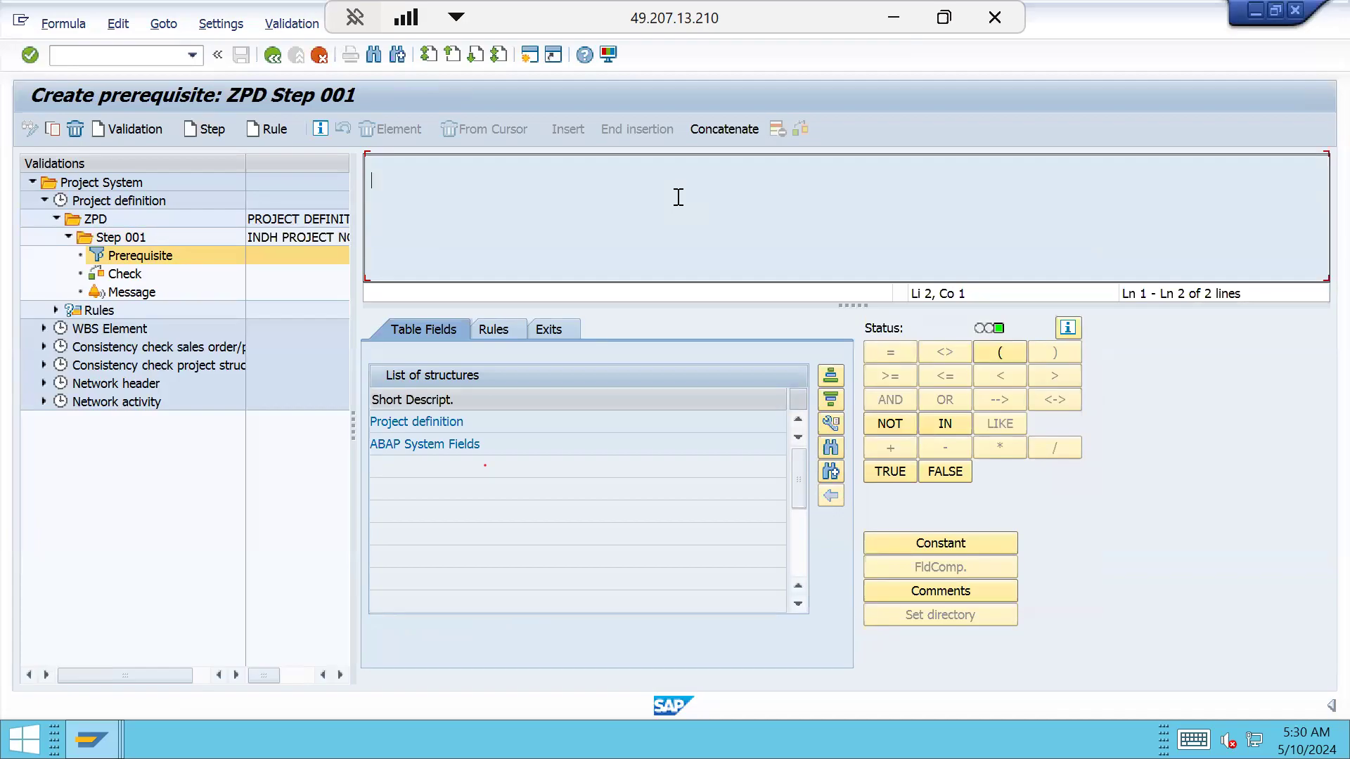
{"action": "double_click", "coordinate": [459, 422]}
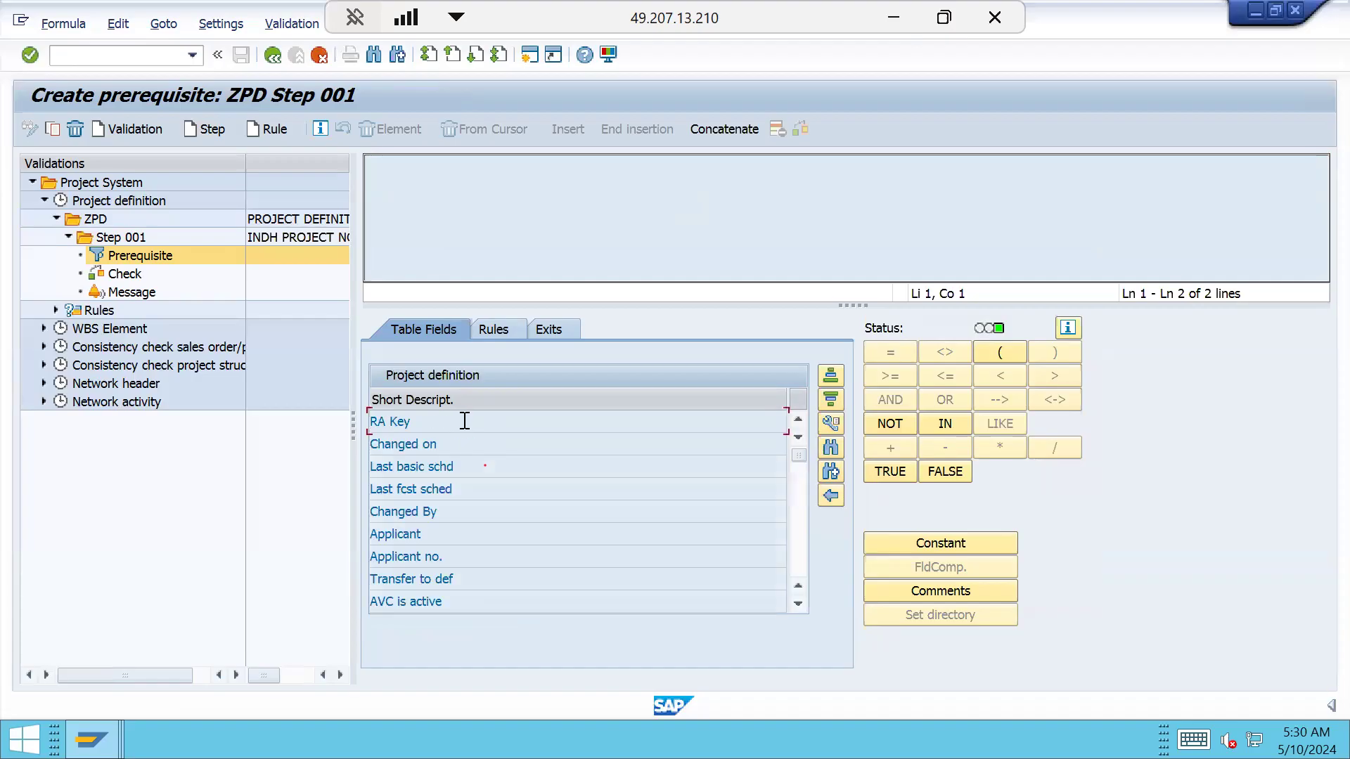
{"action": "left_click", "coordinate": [831, 425]}
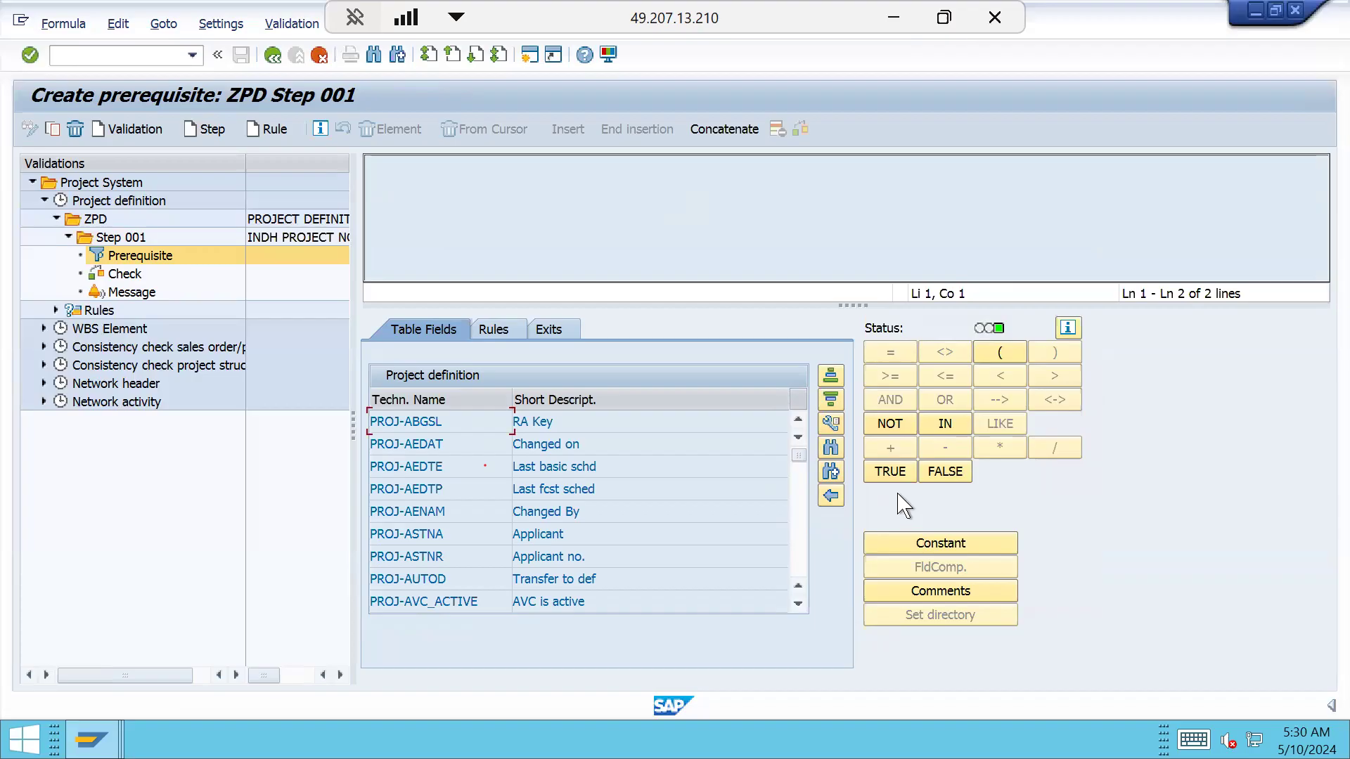
{"action": "left_click", "coordinate": [831, 450]}
{"action": "type", "text": "PROJ-PROFL"}
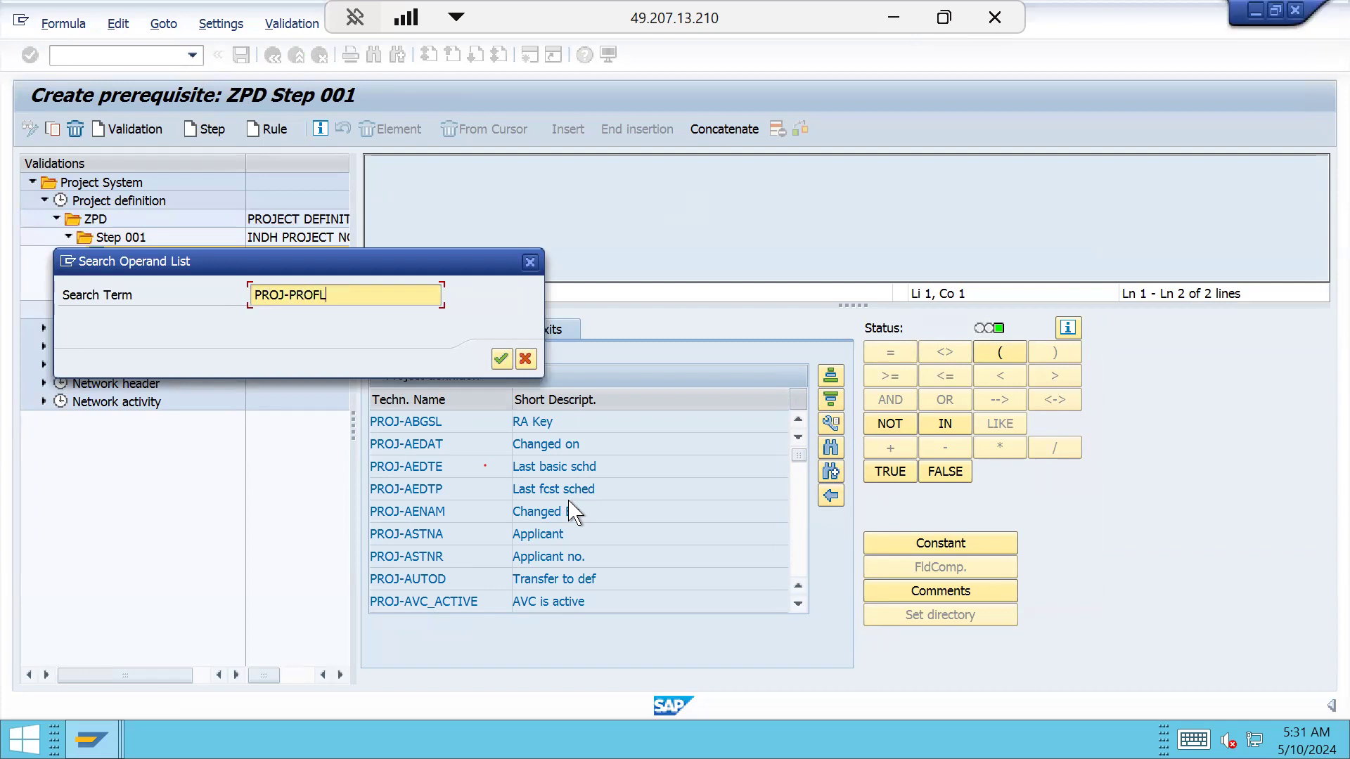
{"action": "key", "text": "Return"}
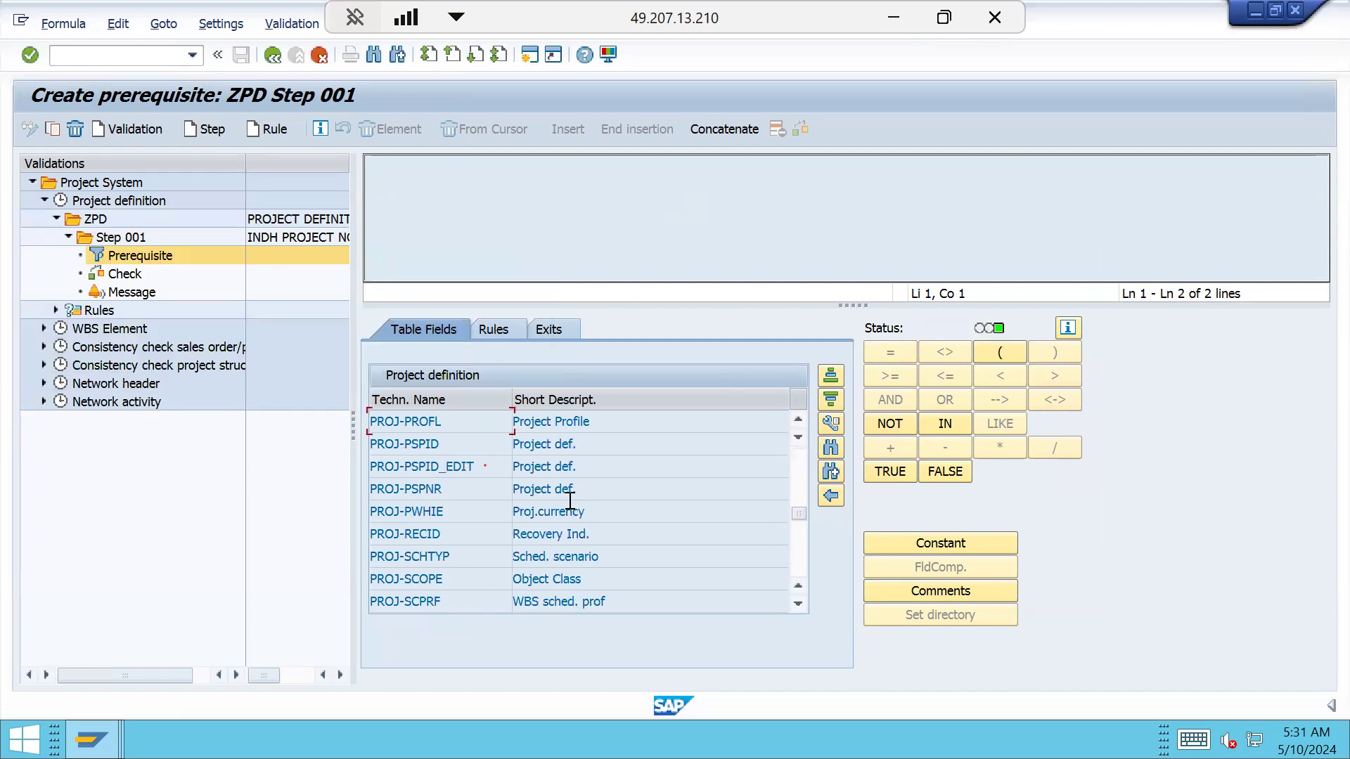
Build the prerequisite Project Profile = 'INDH', choosing INDH from the profile list
{"action": "double_click", "coordinate": [419, 422]}
{"action": "left_click", "coordinate": [534, 164]}
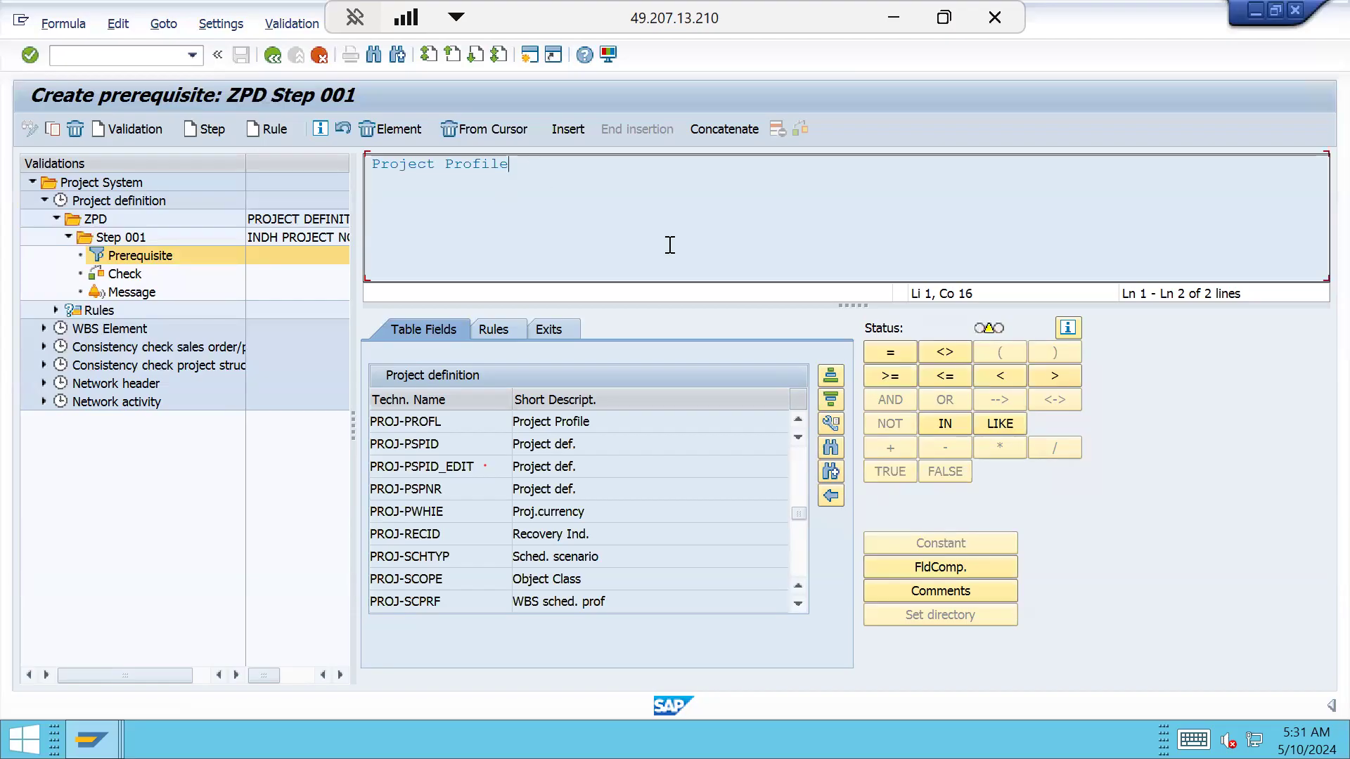
{"action": "left_click", "coordinate": [907, 353]}
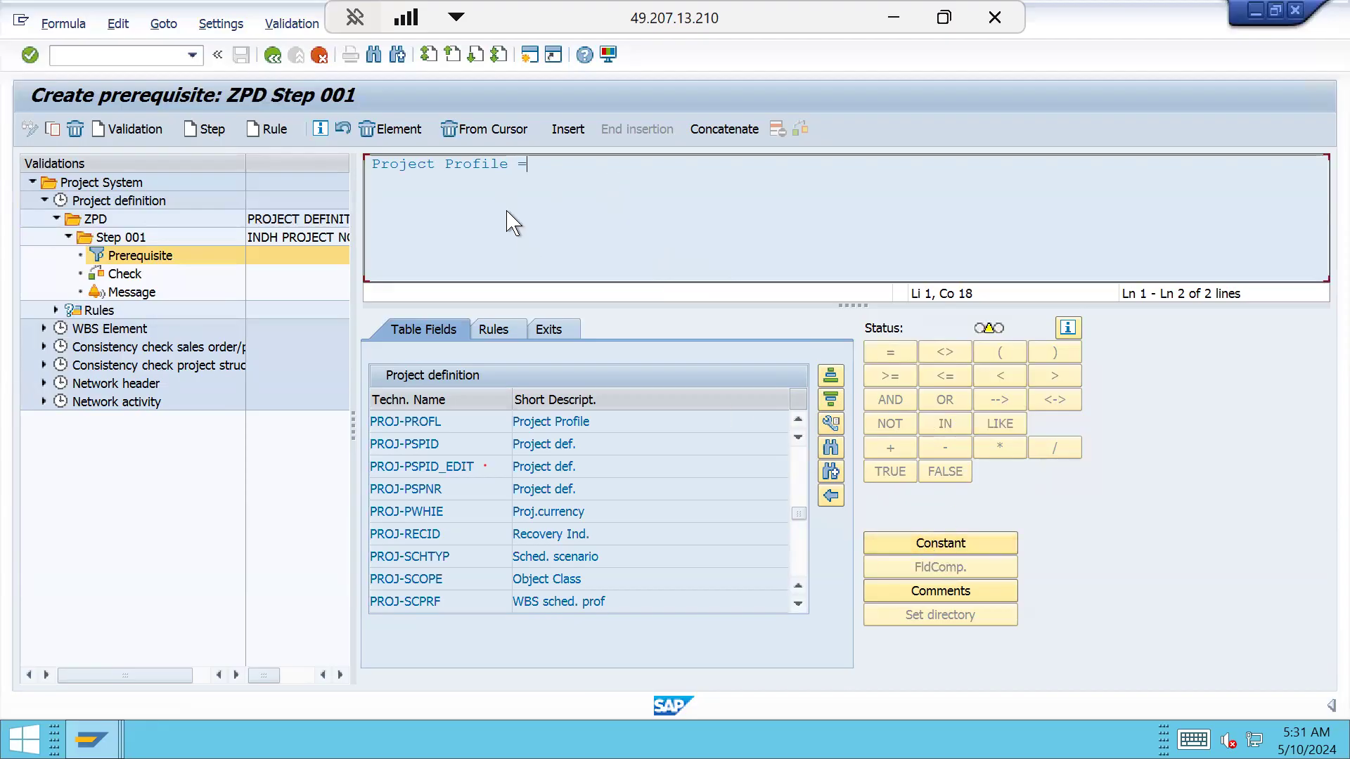
{"action": "left_click_drag", "start_coordinate": [498, 168], "coordinate": [526, 168]}
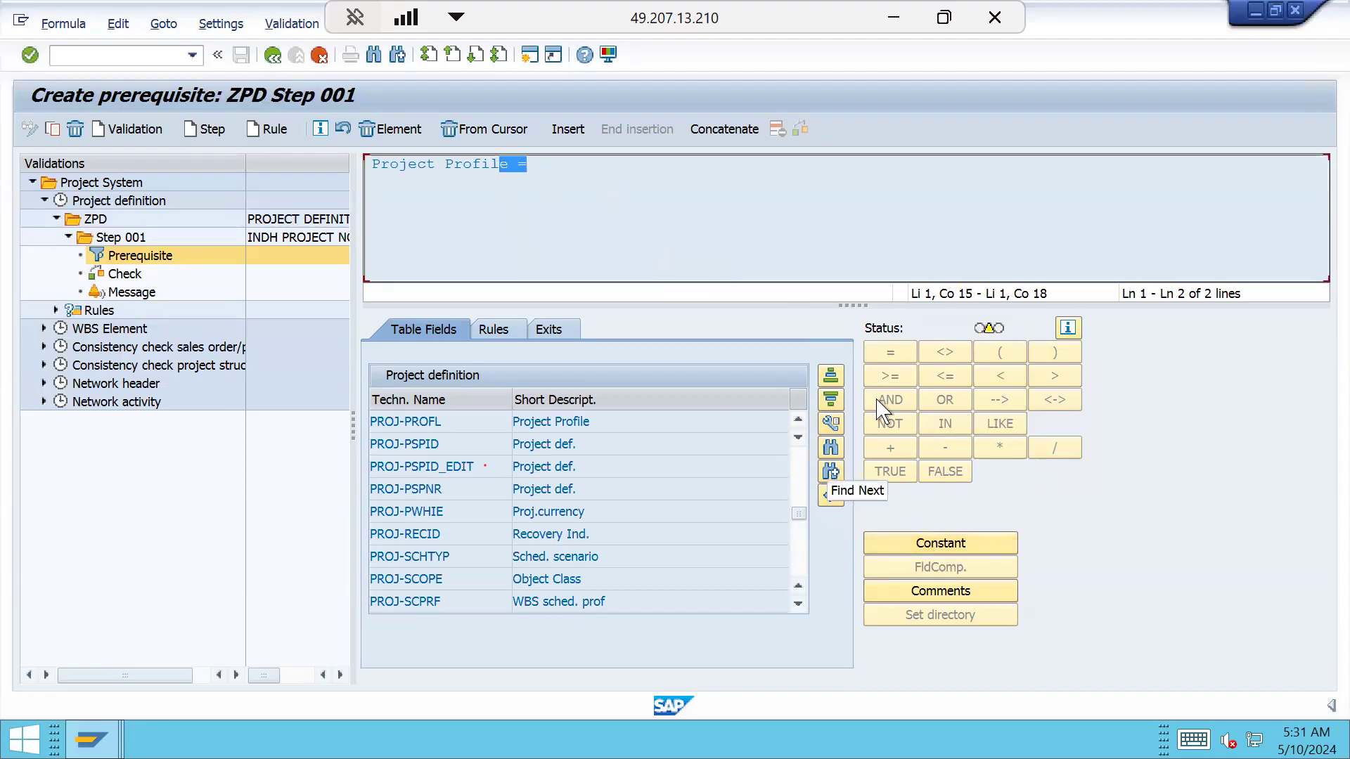
{"action": "left_click", "coordinate": [921, 541]}
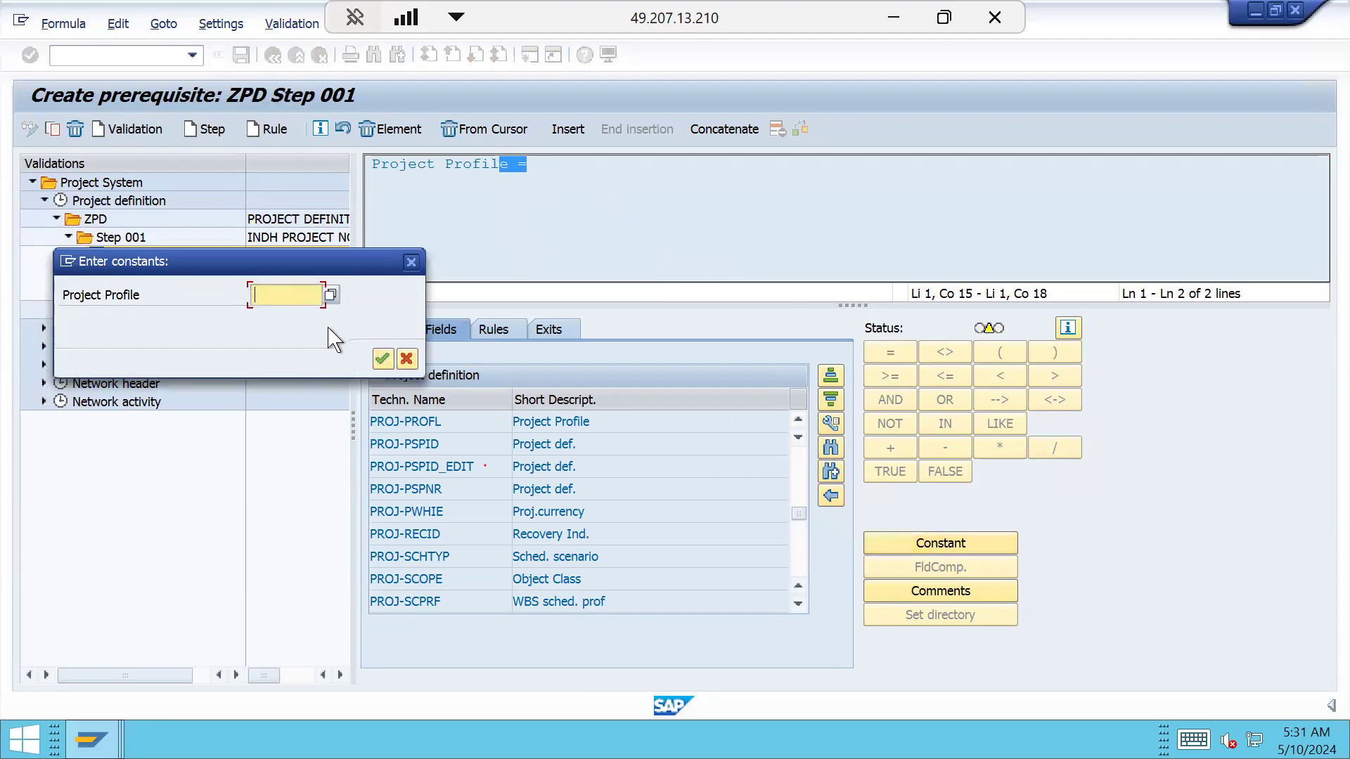
{"action": "left_click", "coordinate": [331, 296]}
{"action": "double_click", "coordinate": [74, 179]}
{"action": "left_click", "coordinate": [382, 360]}
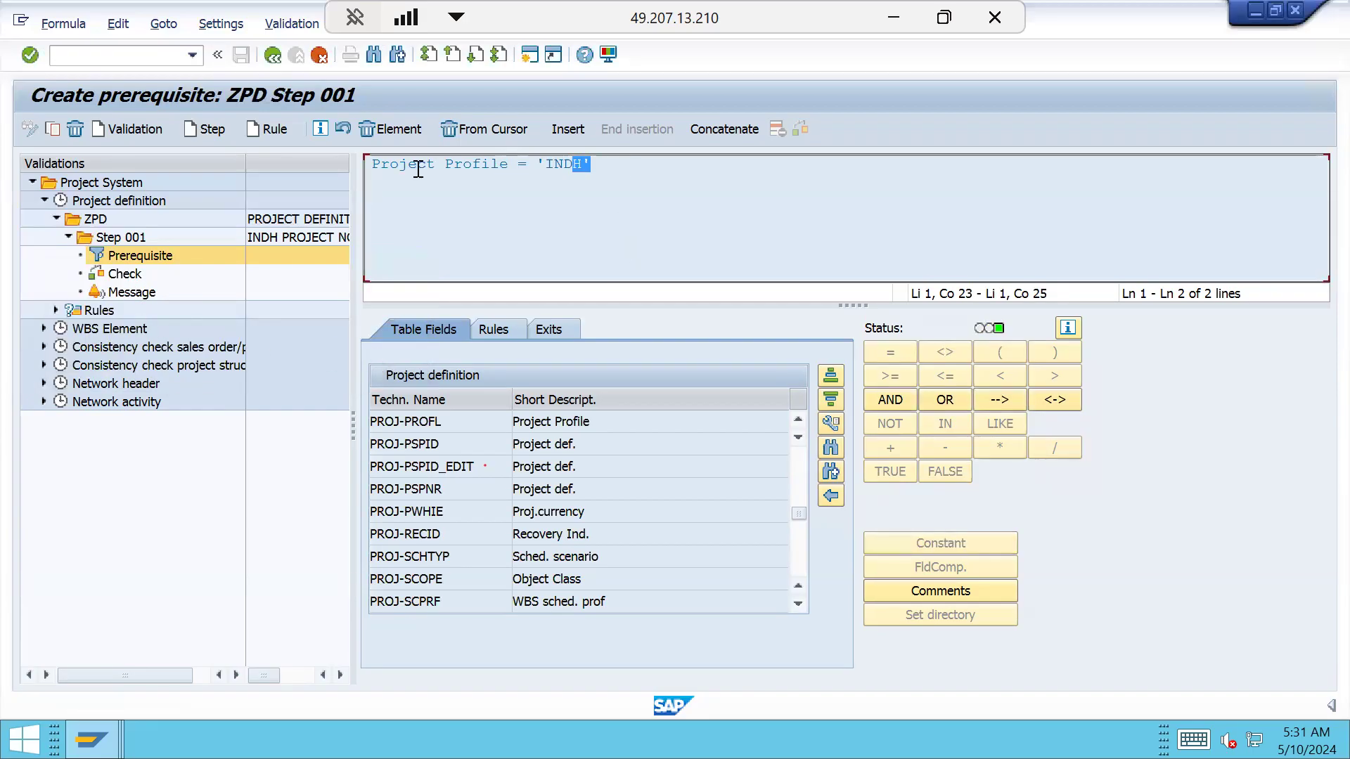
Look over the finished prerequisite formula, then open Step 001's empty check
{"action": "left_click_drag", "start_coordinate": [583, 164], "coordinate": [350, 168]}
{"action": "left_click", "coordinate": [638, 176]}
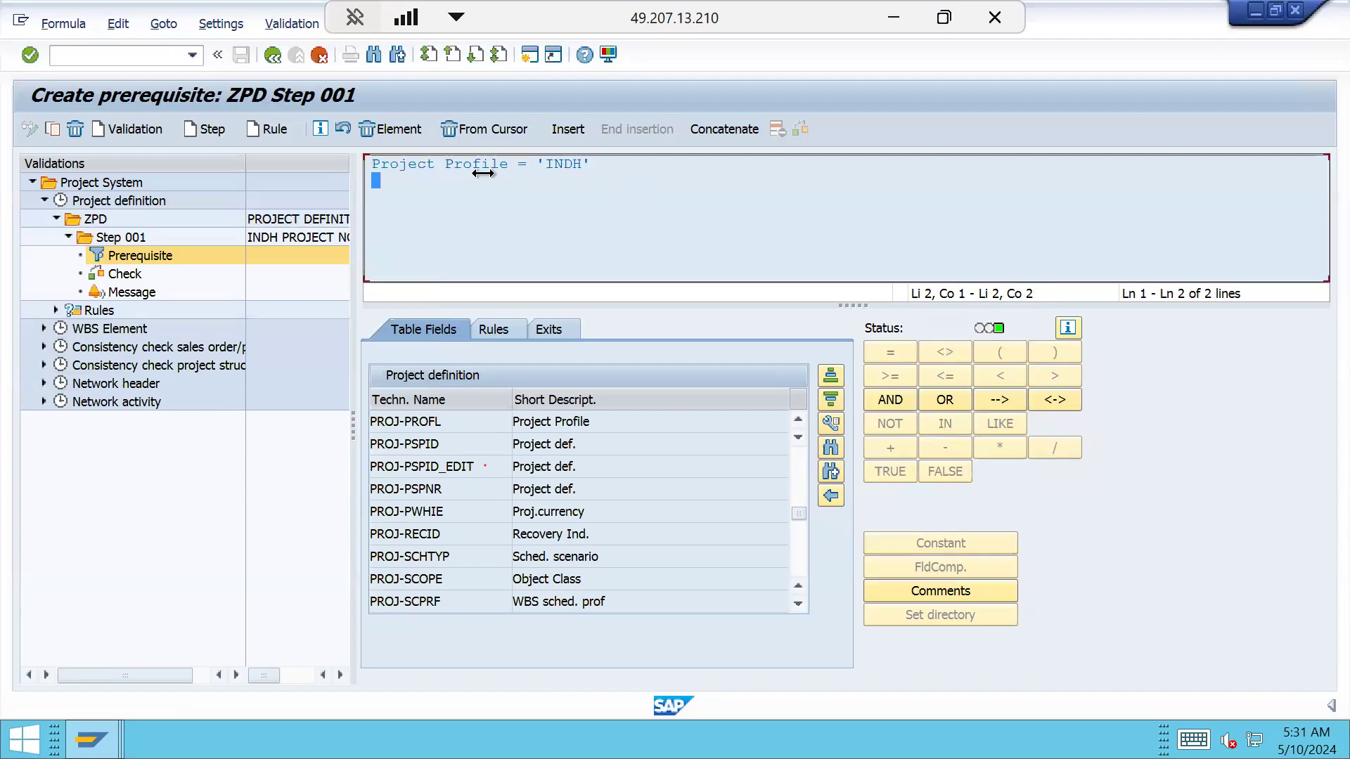
{"action": "left_click_drag", "start_coordinate": [606, 165], "coordinate": [350, 168]}
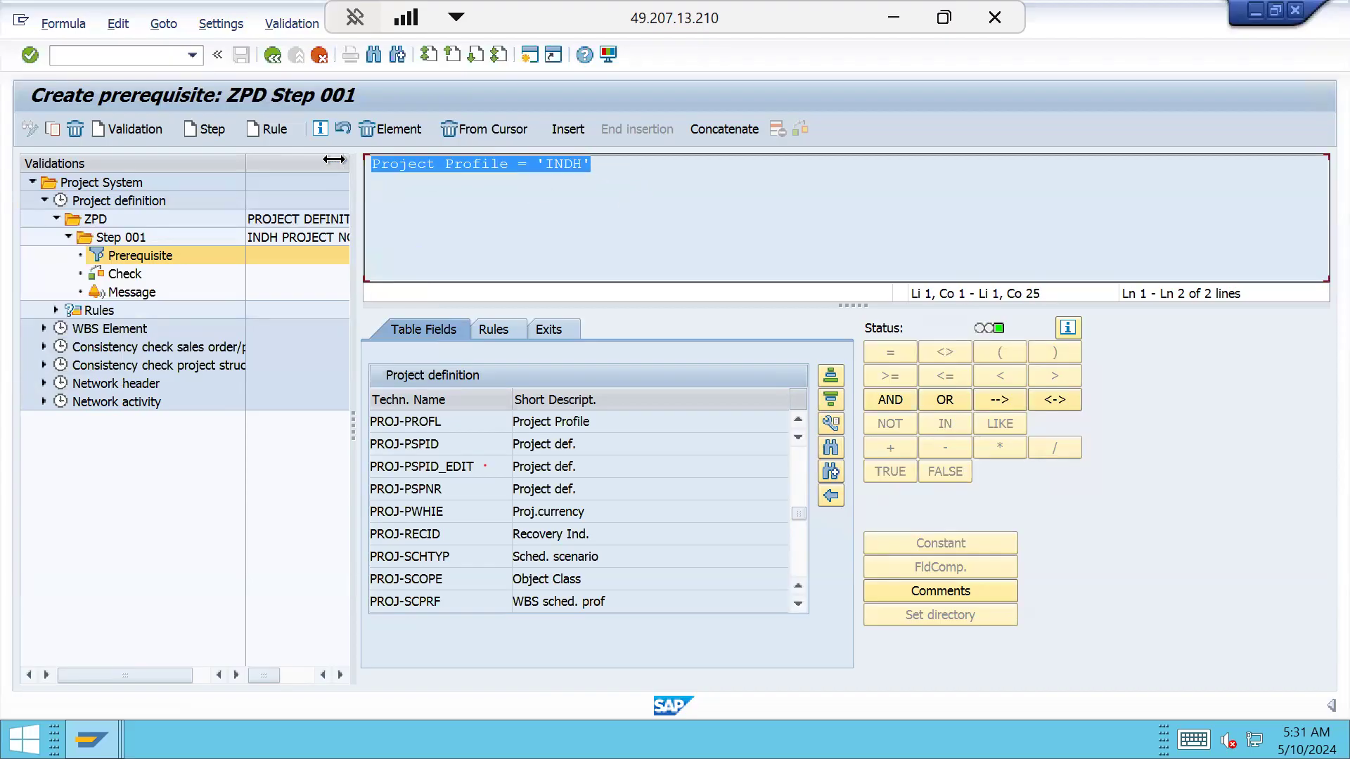
{"action": "left_click", "coordinate": [617, 166]}
{"action": "left_click_drag", "start_coordinate": [617, 167], "coordinate": [355, 179]}
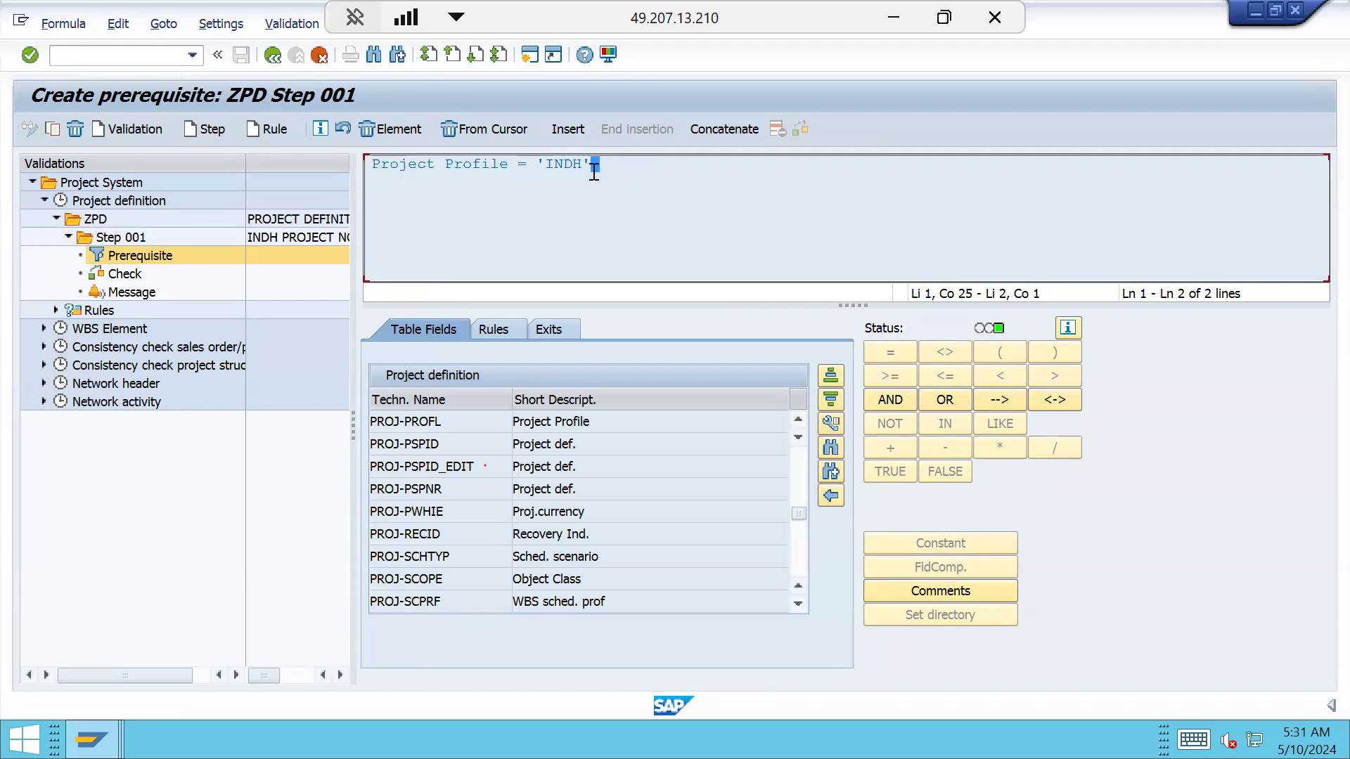
{"action": "left_click", "coordinate": [621, 171]}
{"action": "left_click_drag", "start_coordinate": [624, 171], "coordinate": [425, 164]}
{"action": "left_click", "coordinate": [425, 164]}
{"action": "left_click_drag", "start_coordinate": [599, 166], "coordinate": [326, 173]}
{"action": "left_click", "coordinate": [125, 274]}
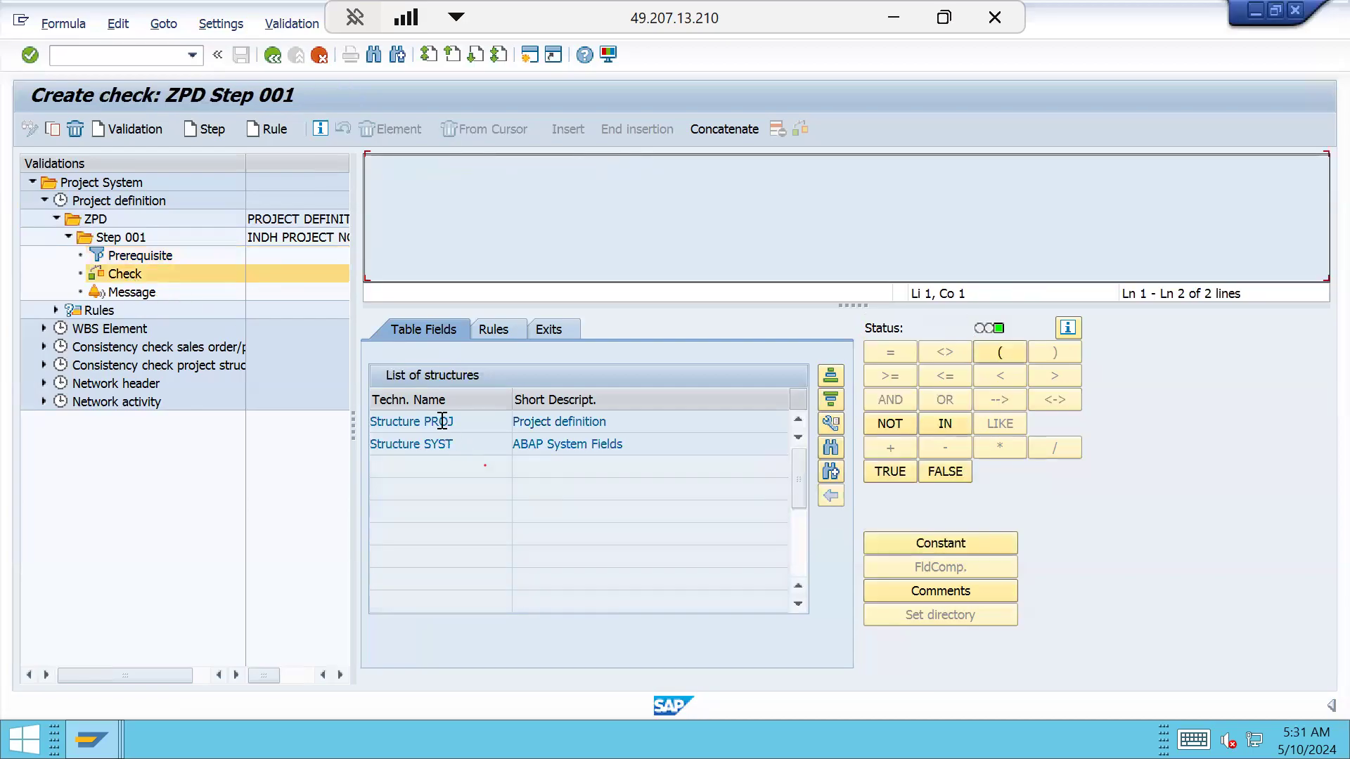
Build the check Project def. (PROJ-PSPID) LIKE 'INDH-*'
{"action": "double_click", "coordinate": [446, 422]}
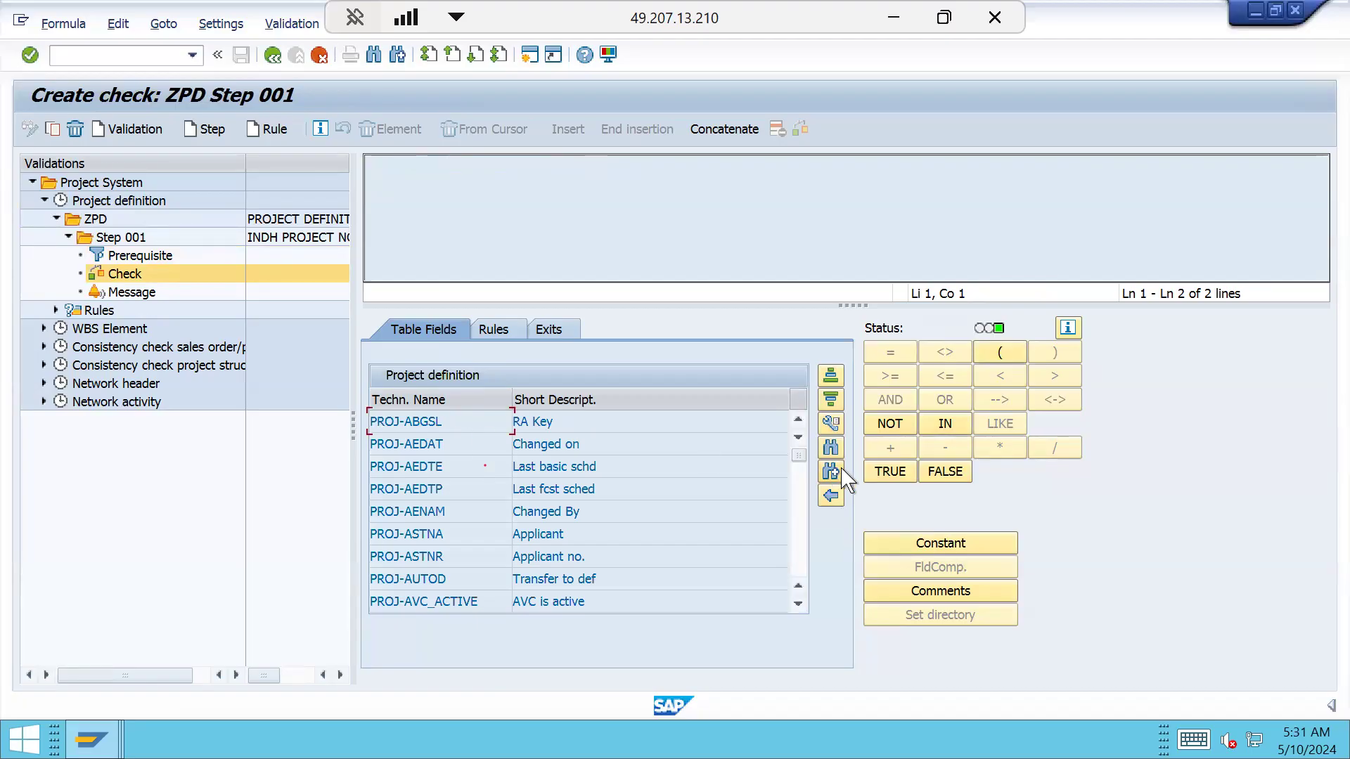
{"action": "left_click", "coordinate": [831, 448]}
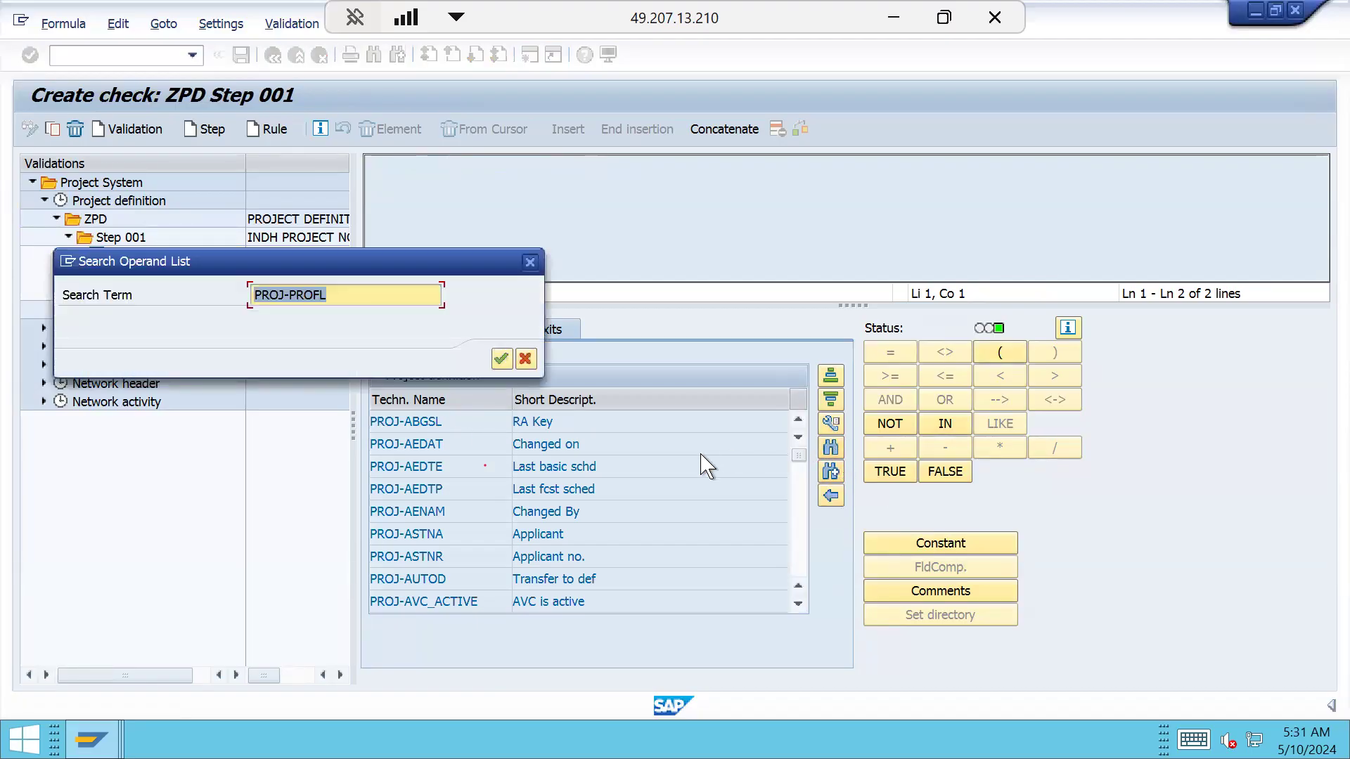
{"action": "key", "text": "End"}
{"action": "key", "text": "BackSpace"}
{"action": "key", "text": "BackSpace"}
{"action": "key", "text": "BackSpace"}
{"action": "key", "text": "BackSpace"}
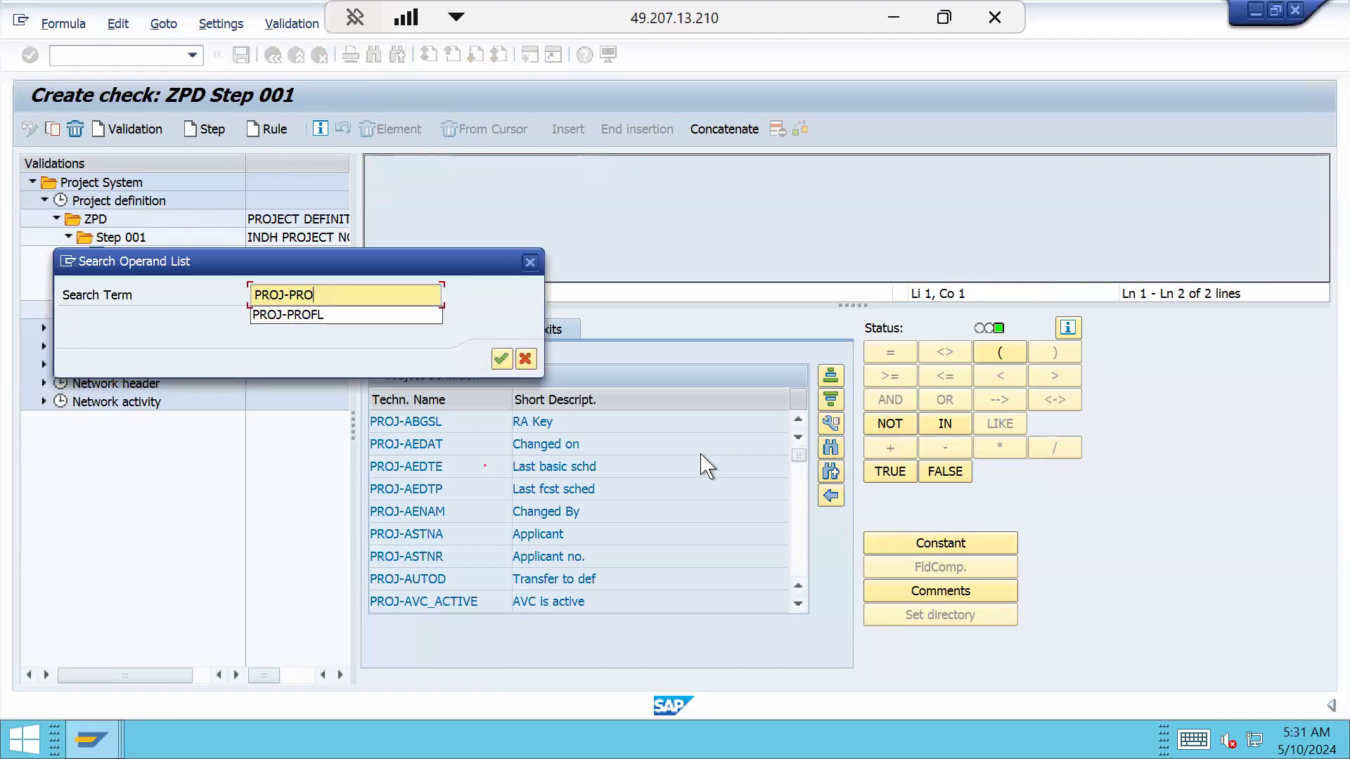
{"action": "type", "text": "SP"}
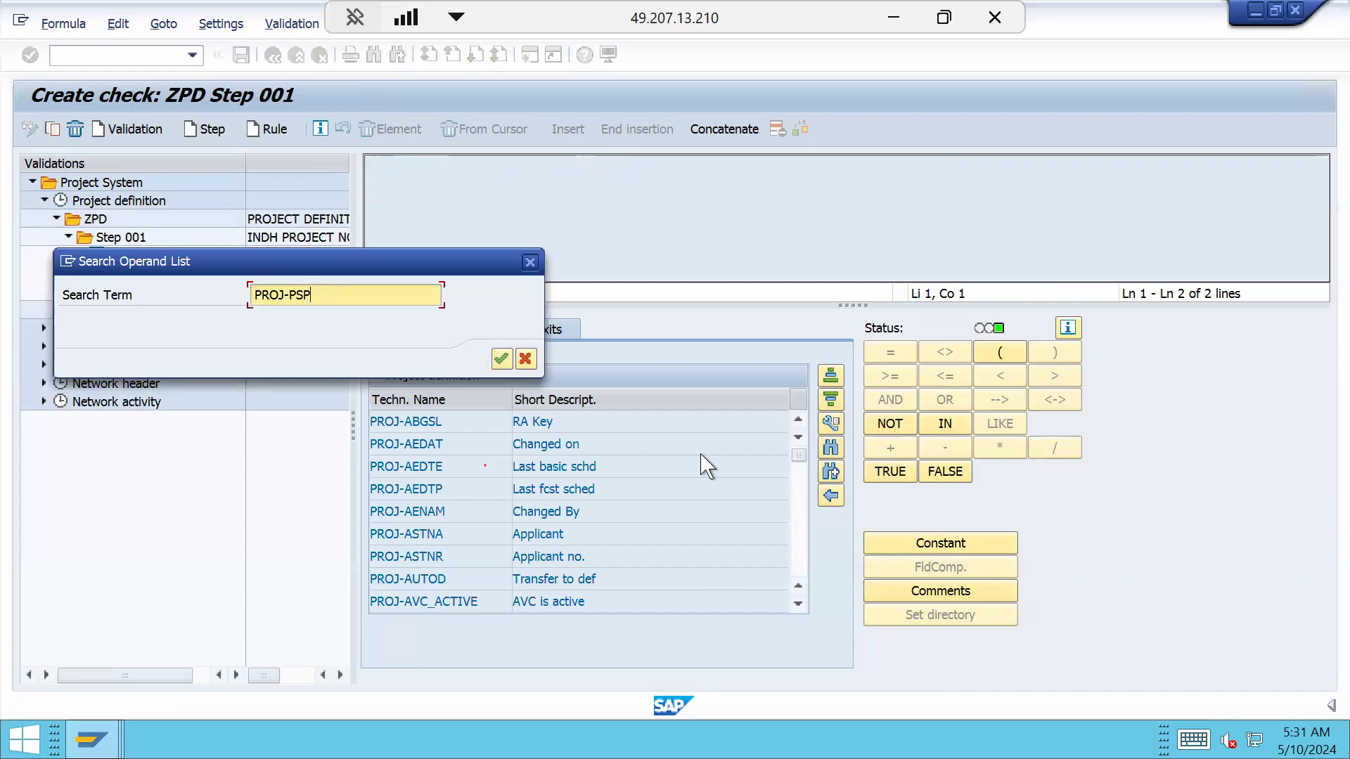
{"action": "type", "text": "ID"}
{"action": "key", "text": "Return"}
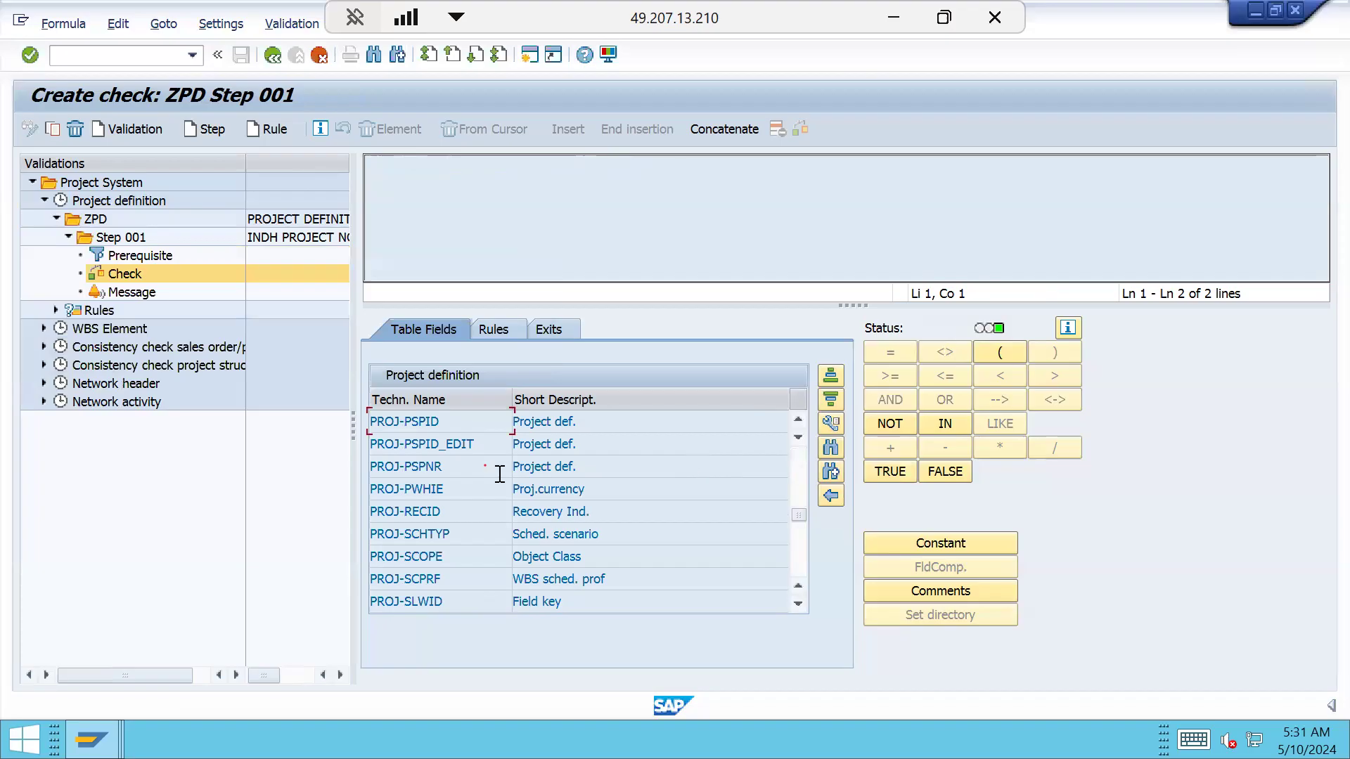
{"action": "left_click", "coordinate": [417, 422]}
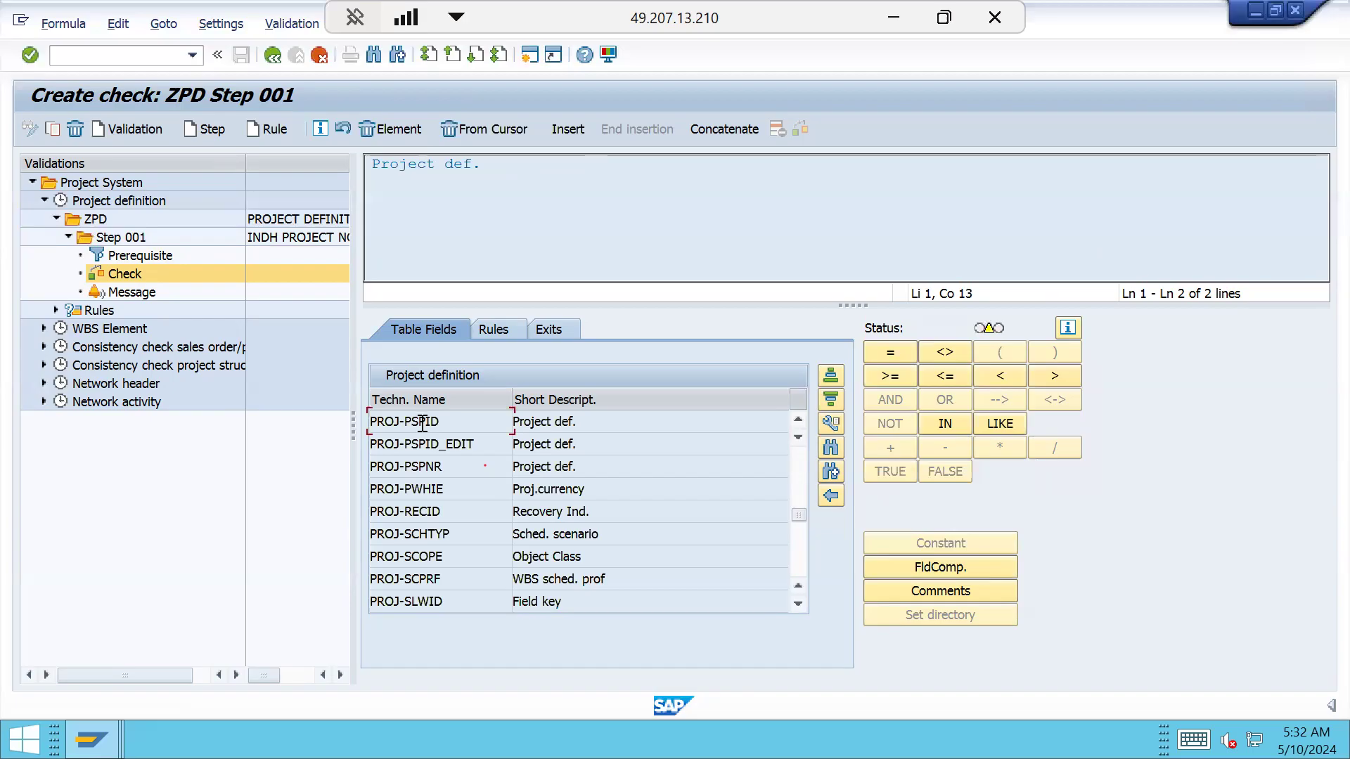
{"action": "left_click", "coordinate": [1007, 424]}
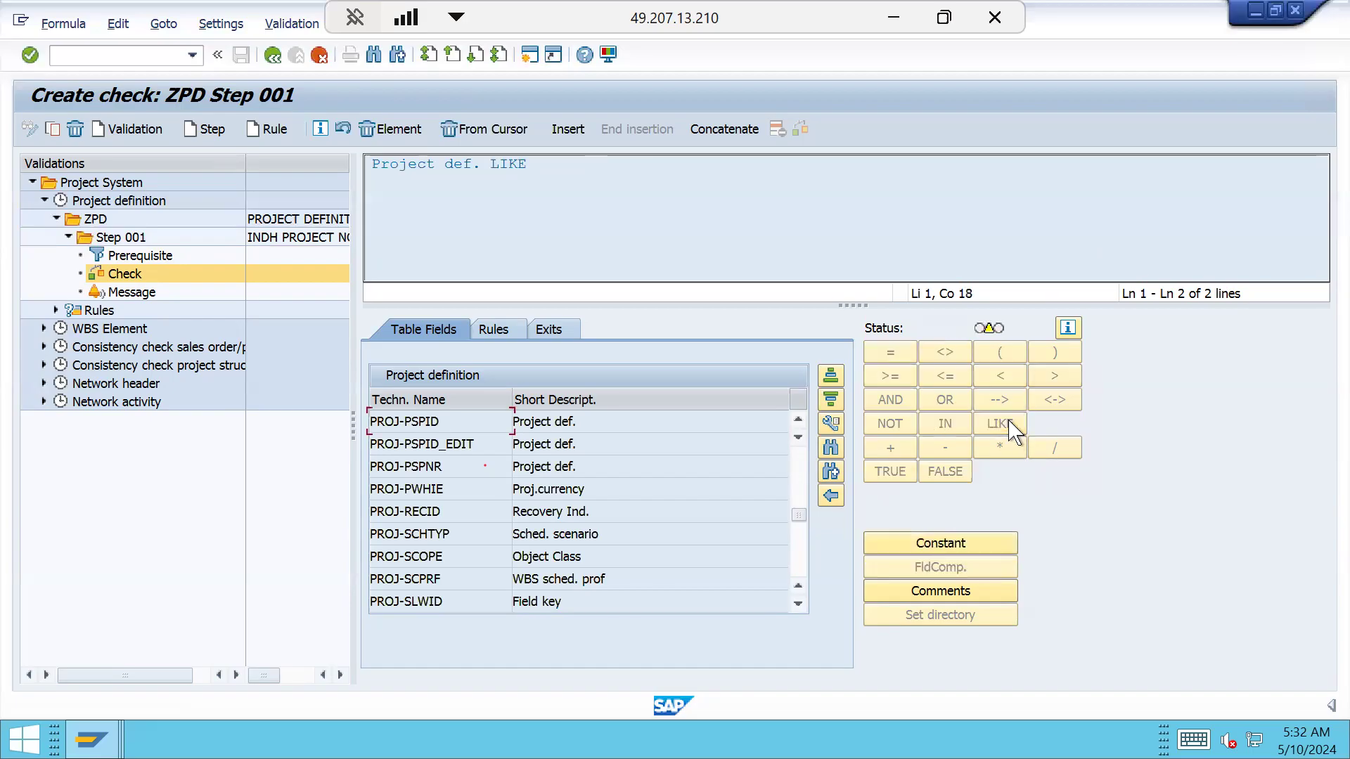
{"action": "left_click", "coordinate": [977, 545]}
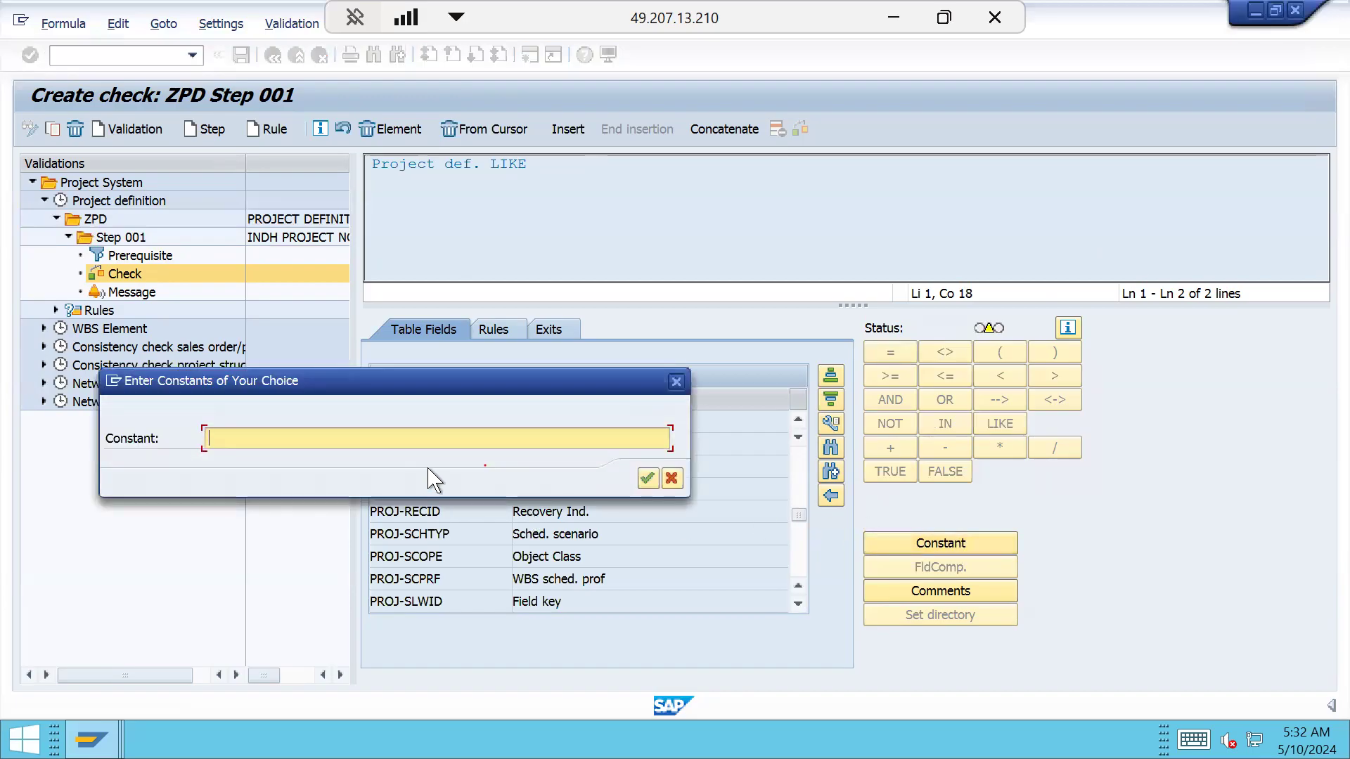
{"action": "type", "text": "INDH-*"}
{"action": "left_click", "coordinate": [648, 478]}
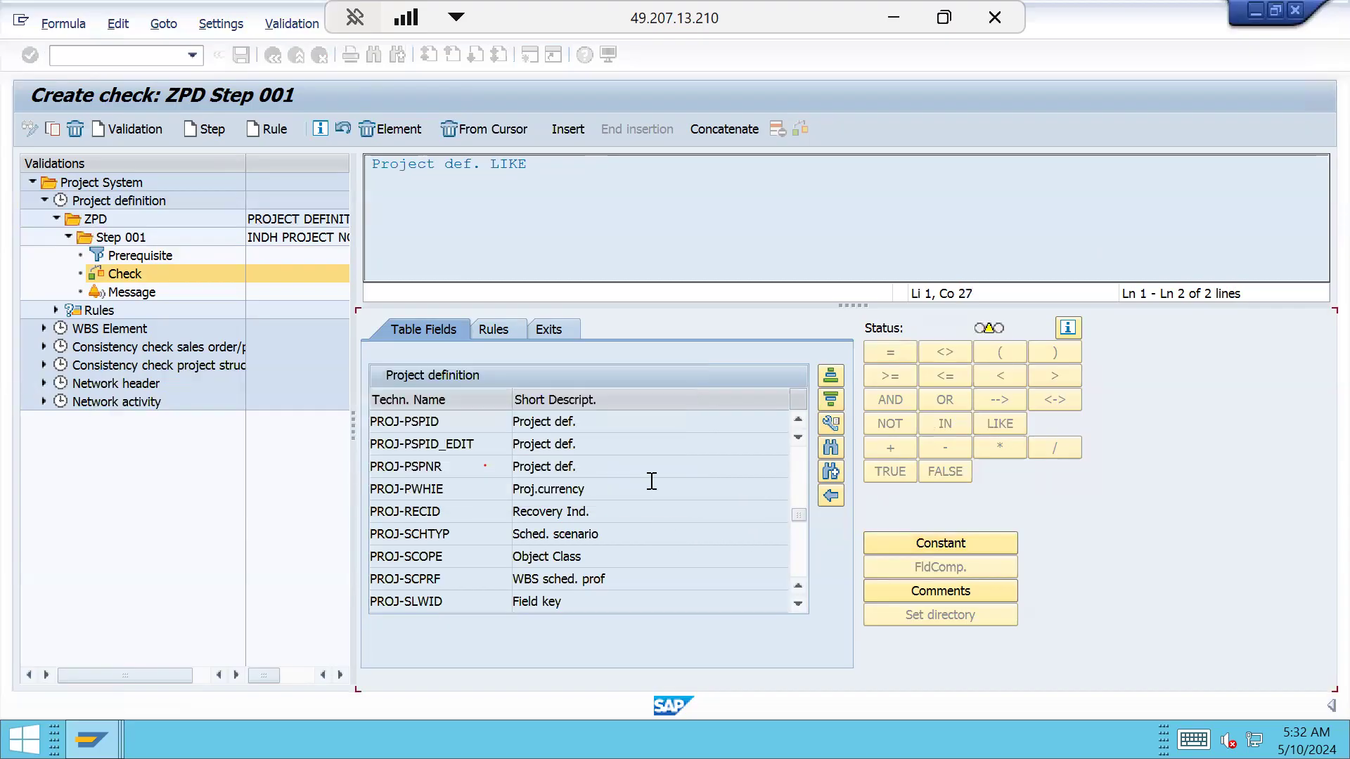
{"action": "key", "text": "shift+Down"}
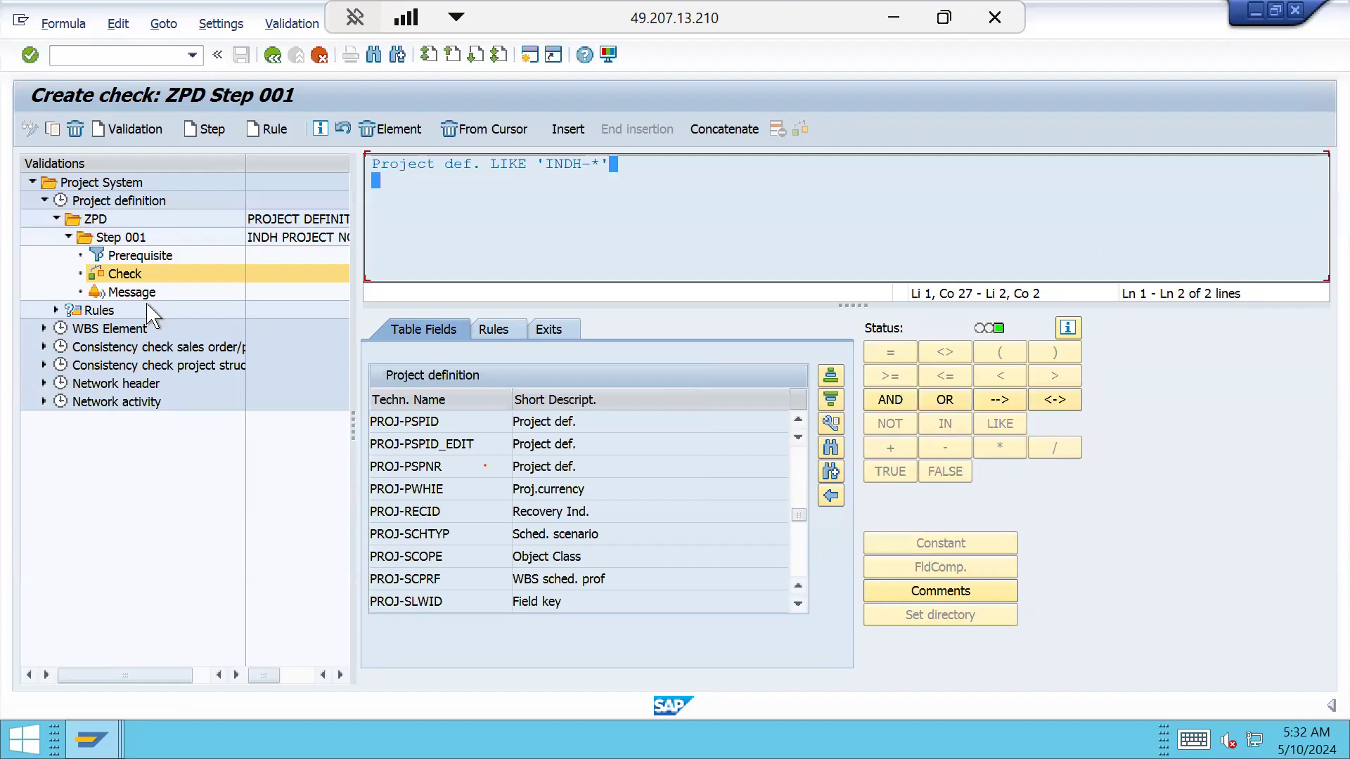
Compare the prerequisite with the check and review the 'INDH-*' constant
{"action": "left_click", "coordinate": [160, 256]}
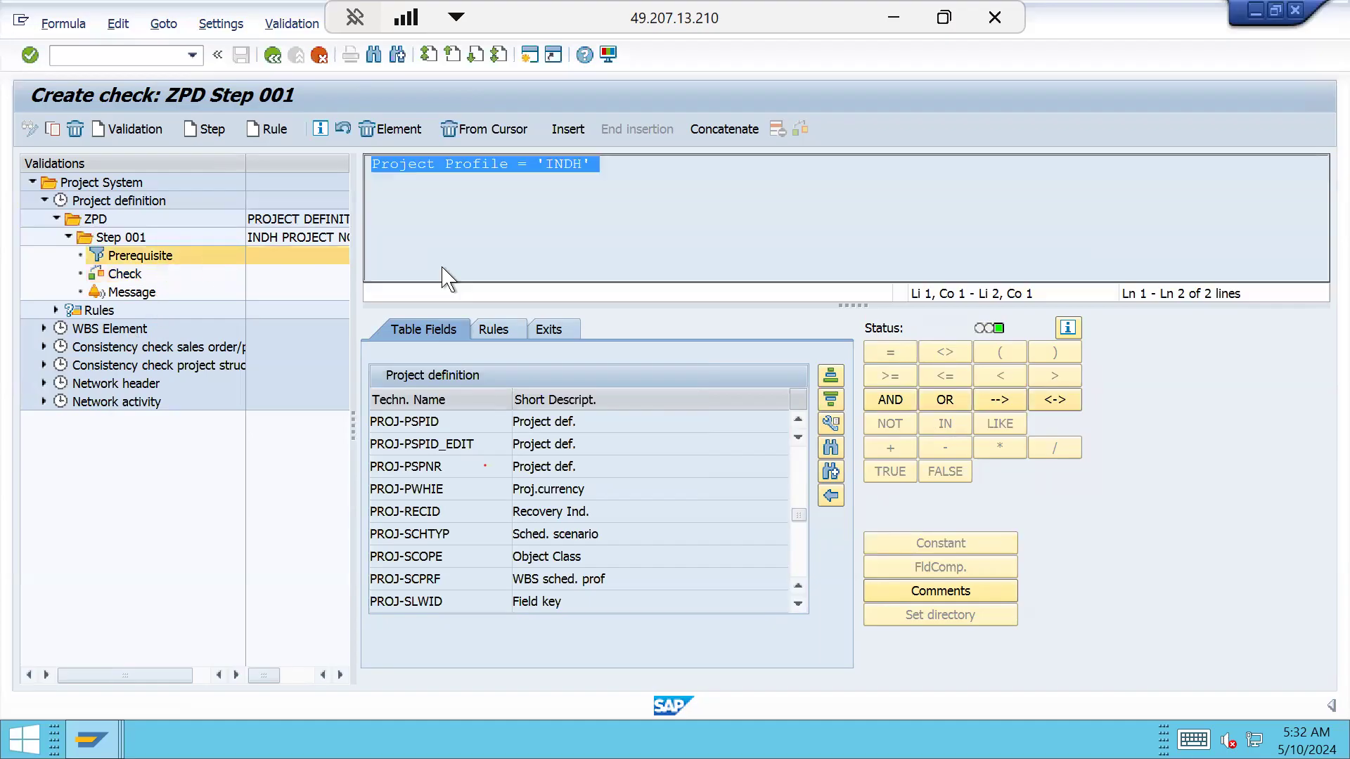
{"action": "left_click", "coordinate": [124, 276]}
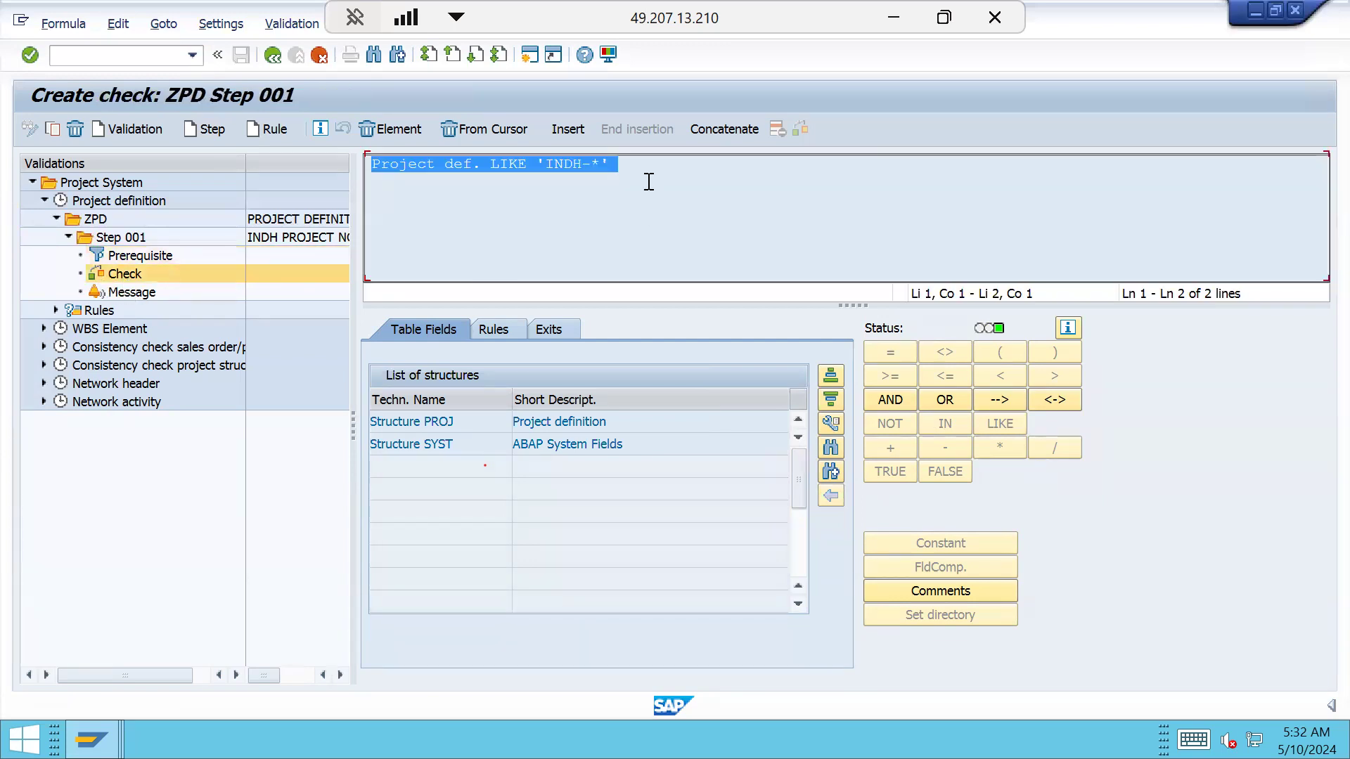
{"action": "left_click_drag", "start_coordinate": [607, 167], "coordinate": [531, 170]}
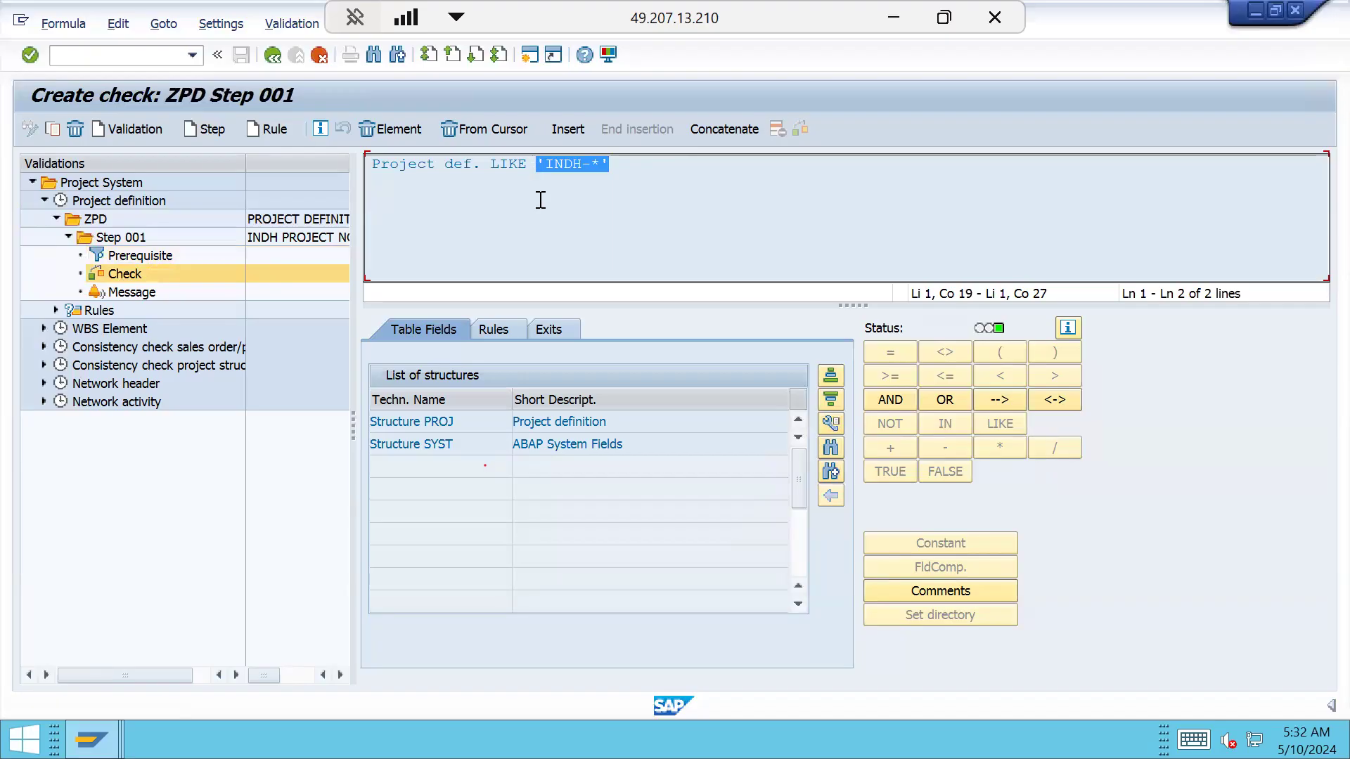
{"action": "left_click", "coordinate": [566, 169]}
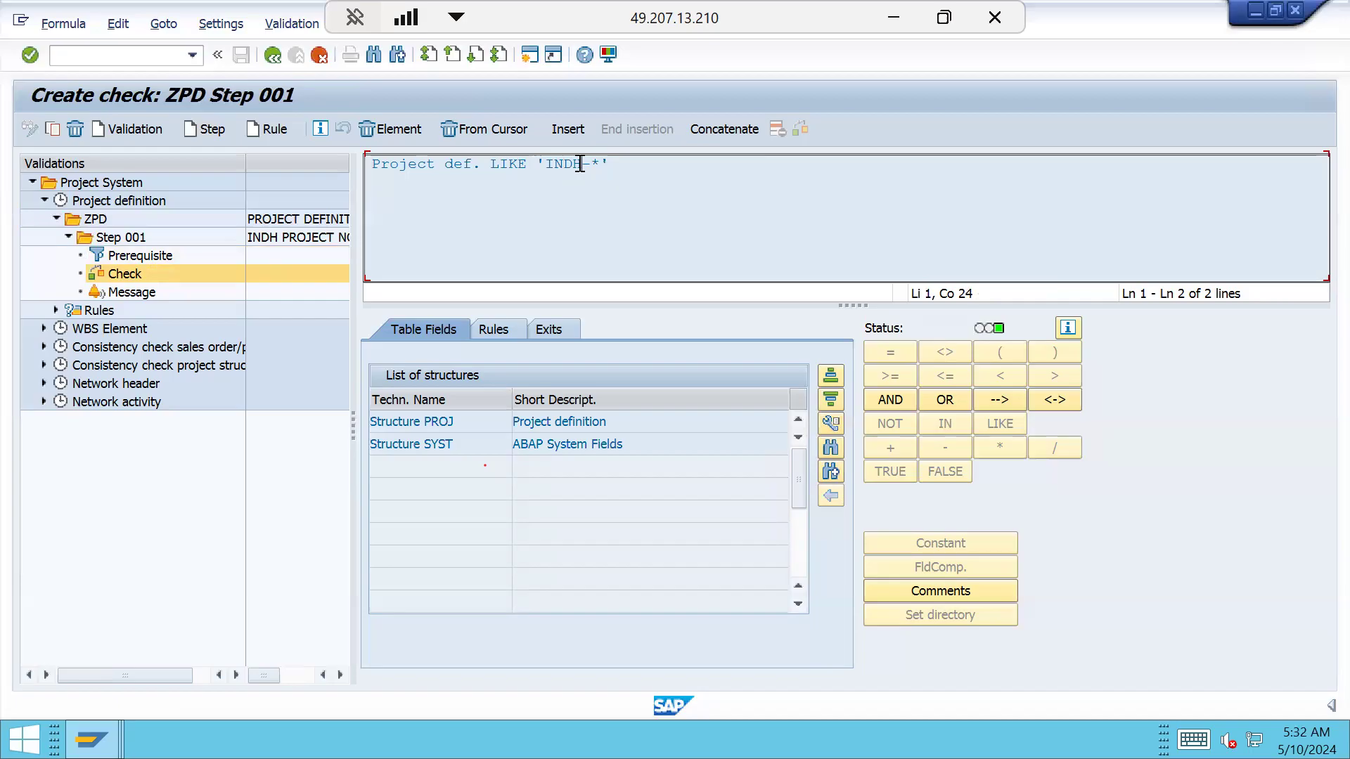
{"action": "left_click_drag", "start_coordinate": [579, 165], "coordinate": [549, 170]}
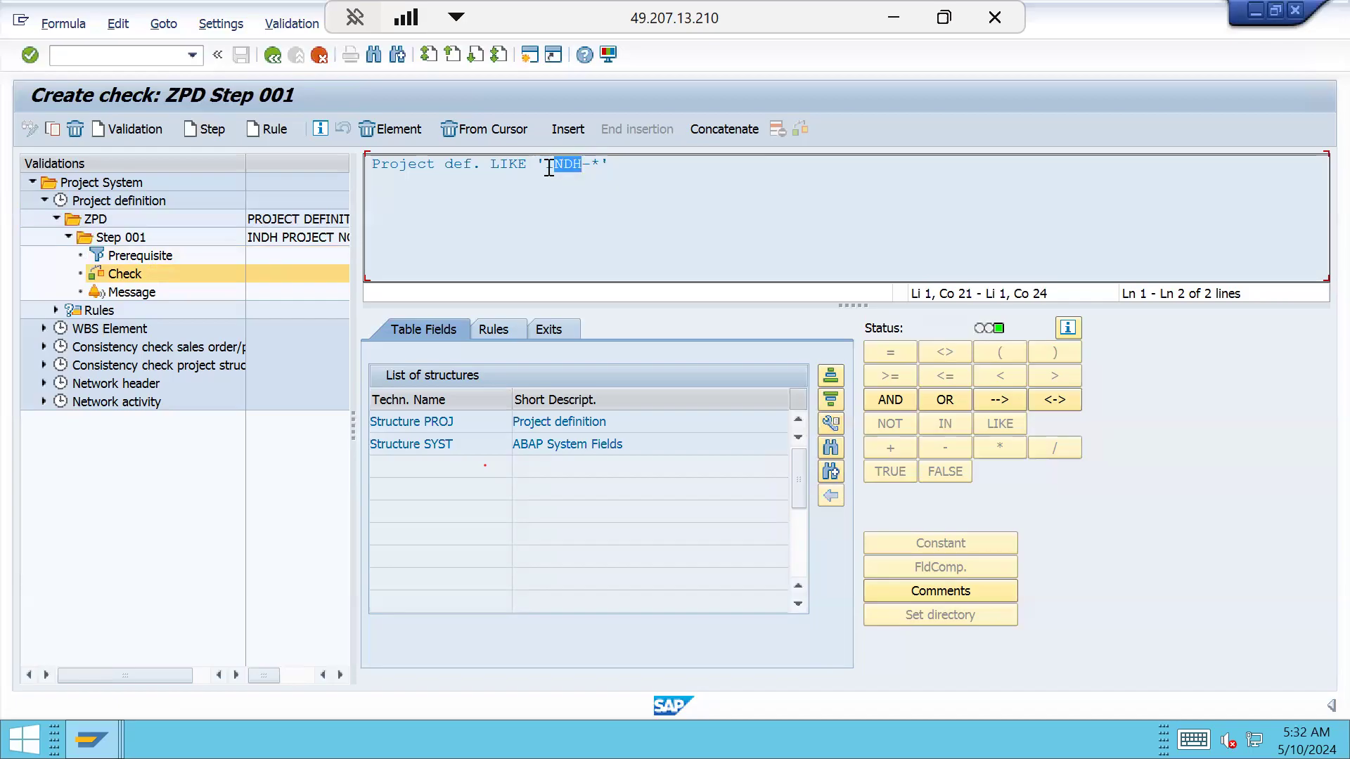
{"action": "left_click", "coordinate": [605, 179]}
Set message number 000 for Step 001's error message, then switch to the SAP Easy Access session
{"action": "left_click", "coordinate": [133, 292]}
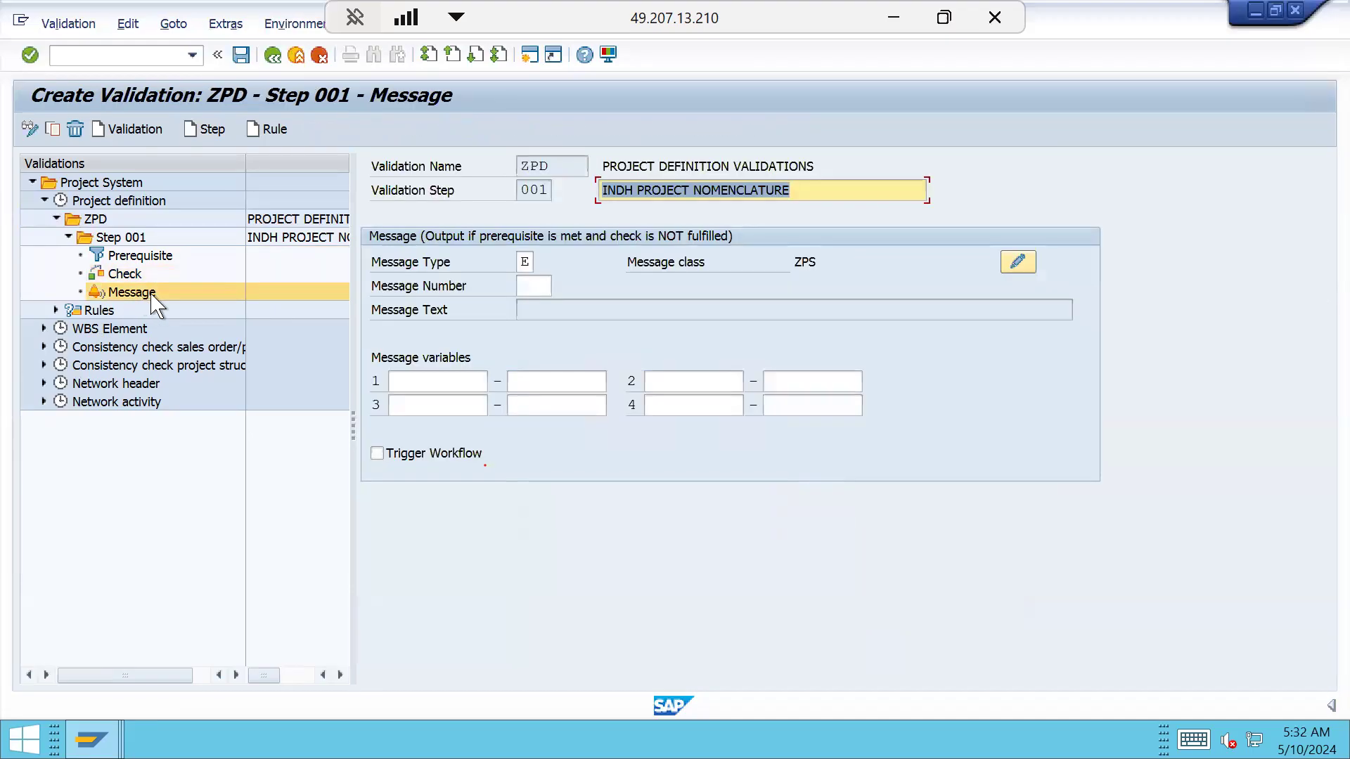
{"action": "left_click", "coordinate": [538, 286]}
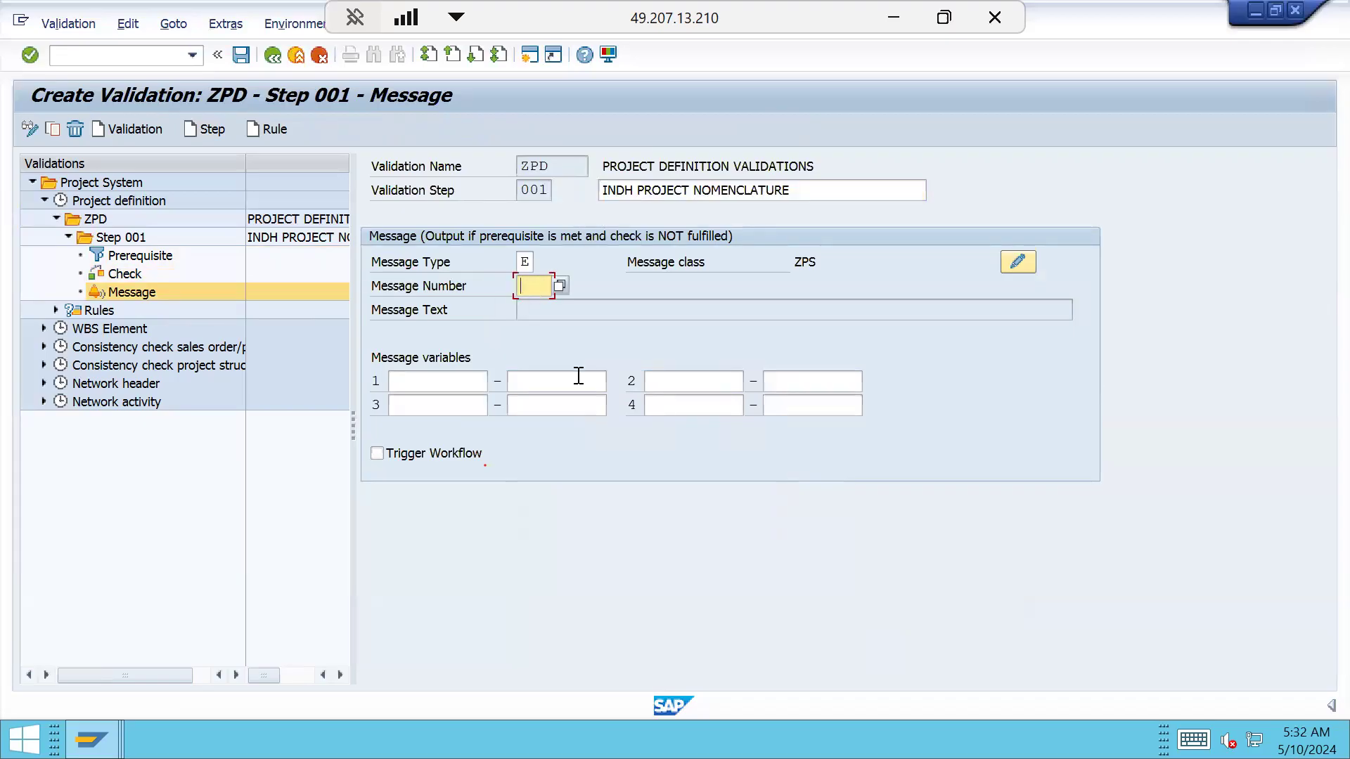
{"action": "type", "text": "000"}
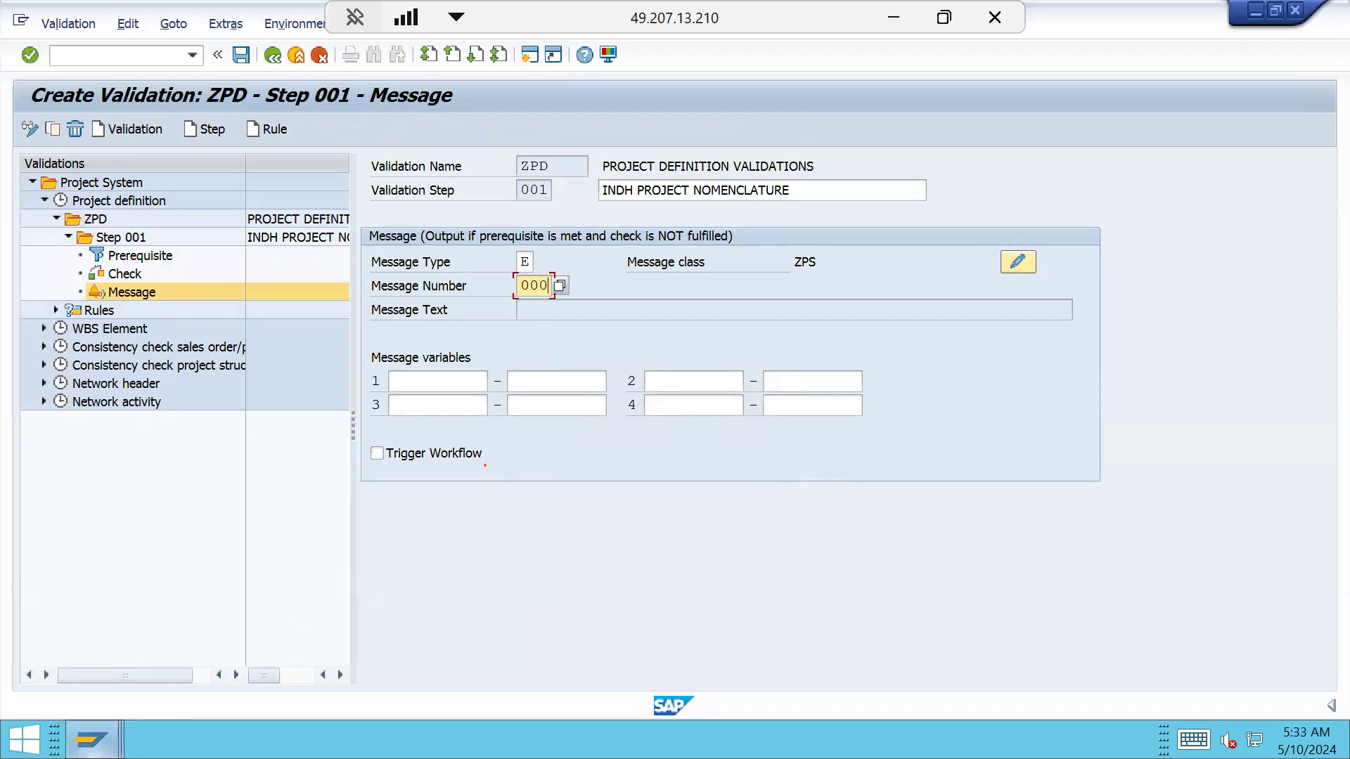
{"action": "mouse_move", "coordinate": [93, 739]}
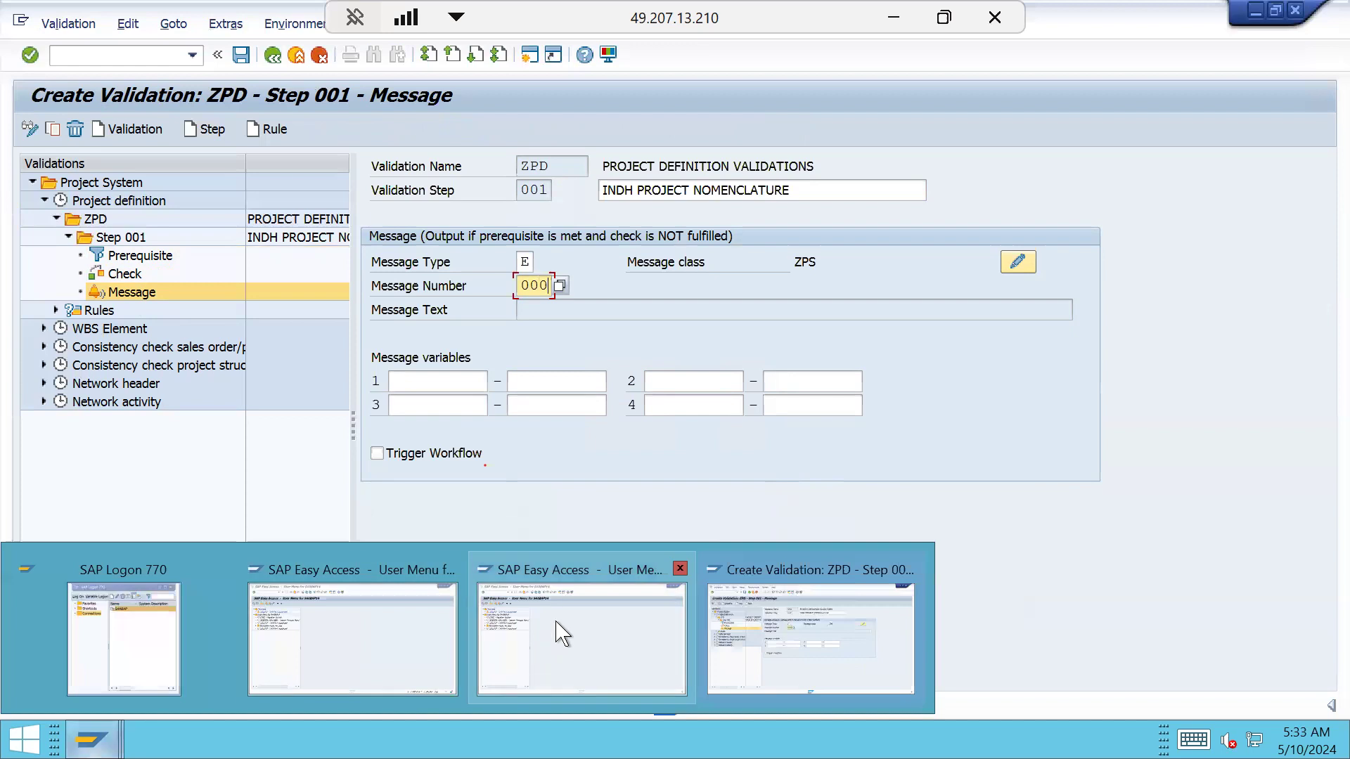
{"action": "left_click", "coordinate": [578, 617]}
Run SE91 and open message class ZPS for changing
{"action": "type", "text": "SE91"}
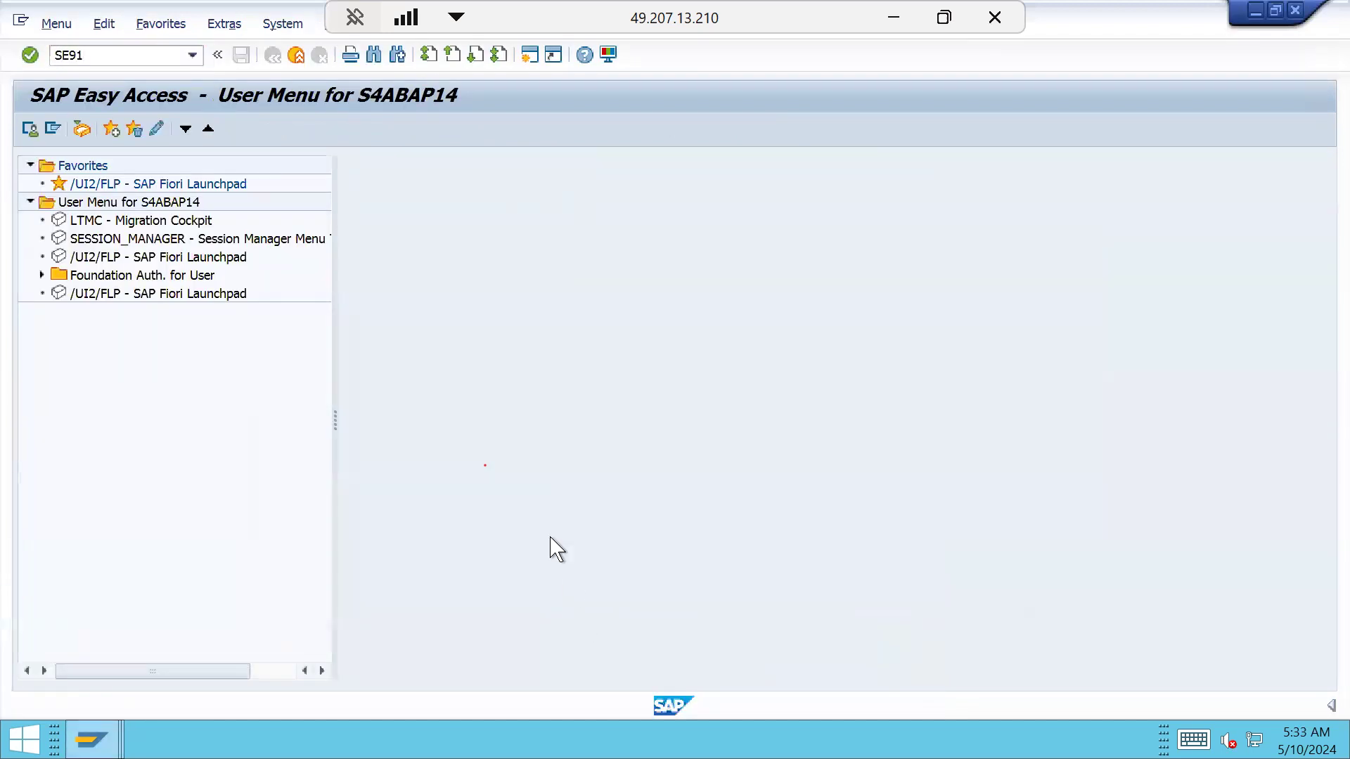
{"action": "key", "text": "Return"}
{"action": "left_click", "coordinate": [349, 212]}
{"action": "left_click", "coordinate": [308, 235]}
{"action": "left_click", "coordinate": [308, 383]}
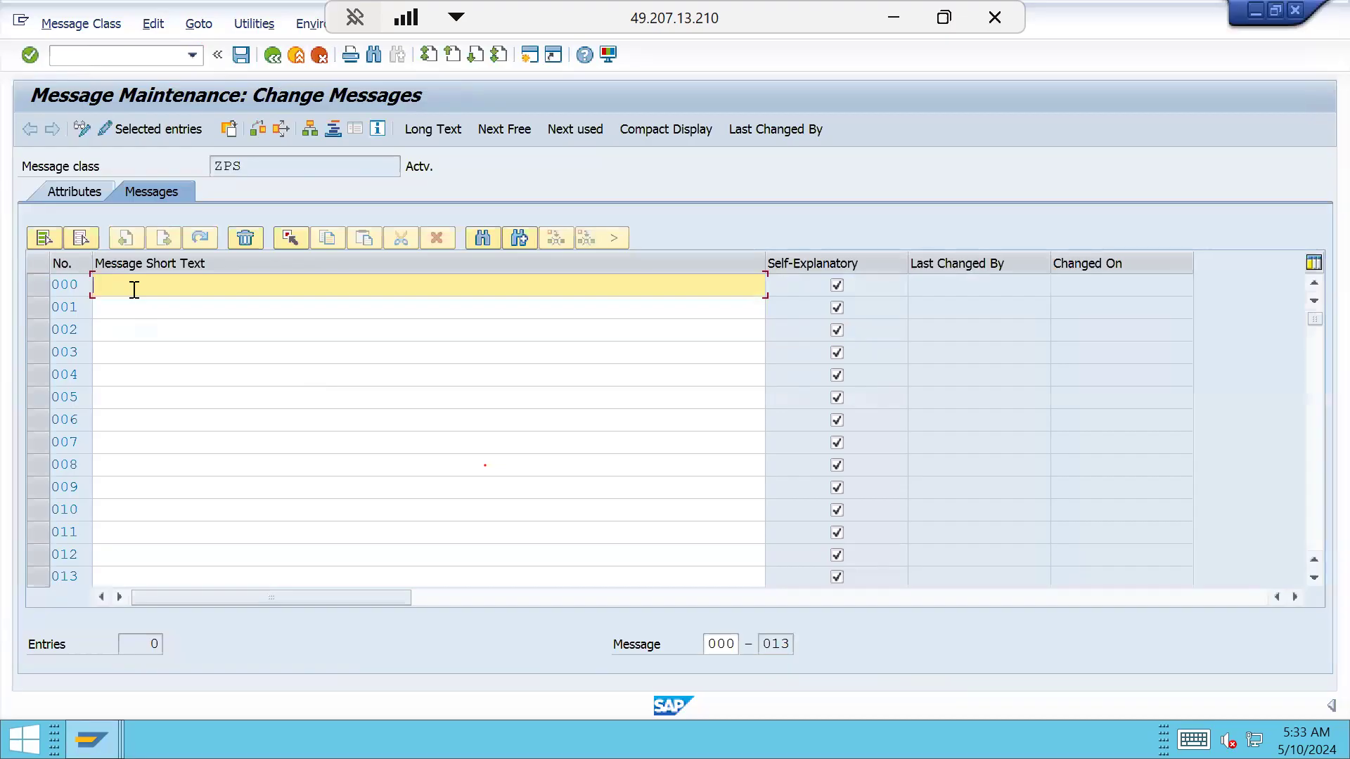
Save message 000 as 'PD MUST START WITH INDH FOR PROJ.PROFILE INDH'
{"action": "type", "text": "projec"}
{"action": "key", "text": "BackSpace"}
{"action": "key", "text": "BackSpace"}
{"action": "key", "text": "BackSpace"}
{"action": "key", "text": "BackSpace"}
{"action": "key", "text": "BackSpace"}
{"action": "key", "text": "BackSpace"}
{"action": "type", "text": "PD MTST START WITH INDH FOR PRO"}
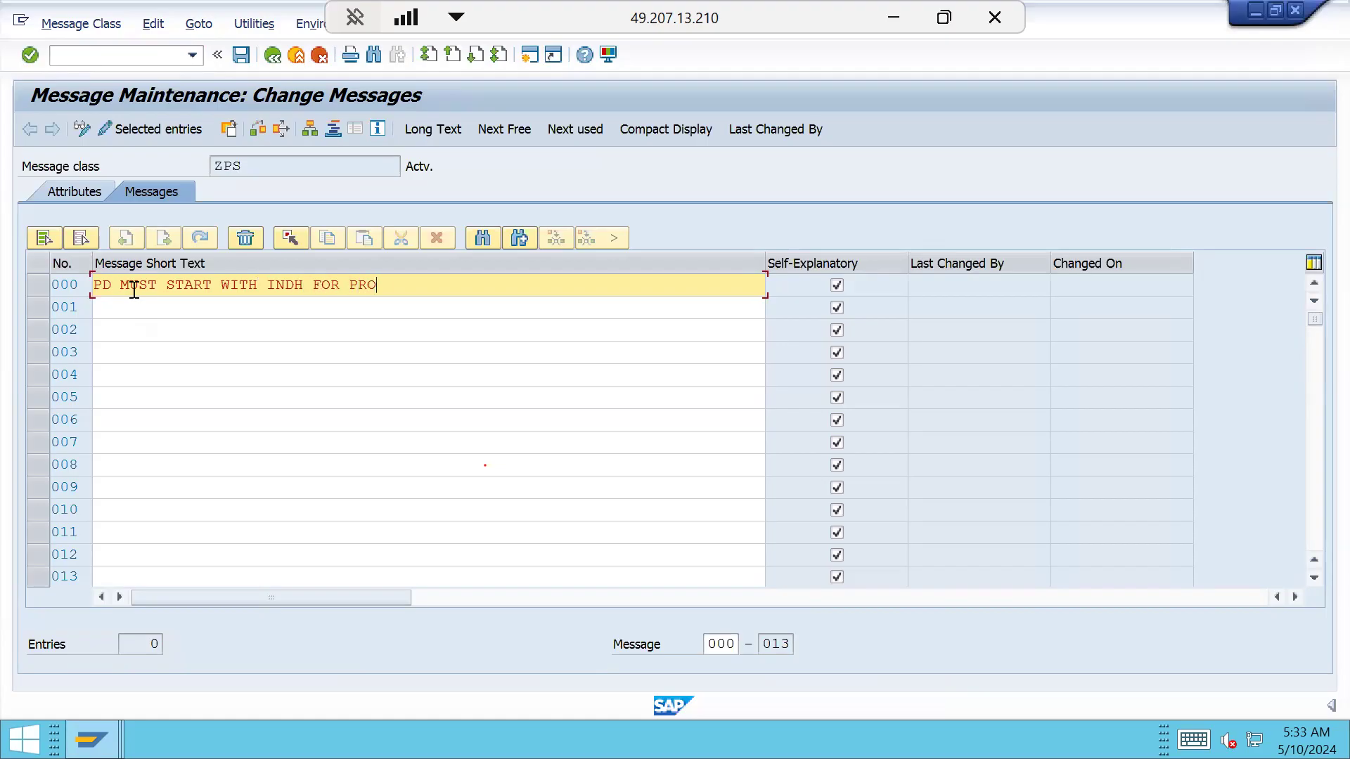
{"action": "type", "text": "J.PROFILE INDH"}
{"action": "left_click_drag", "start_coordinate": [162, 287], "coordinate": [60, 292]}
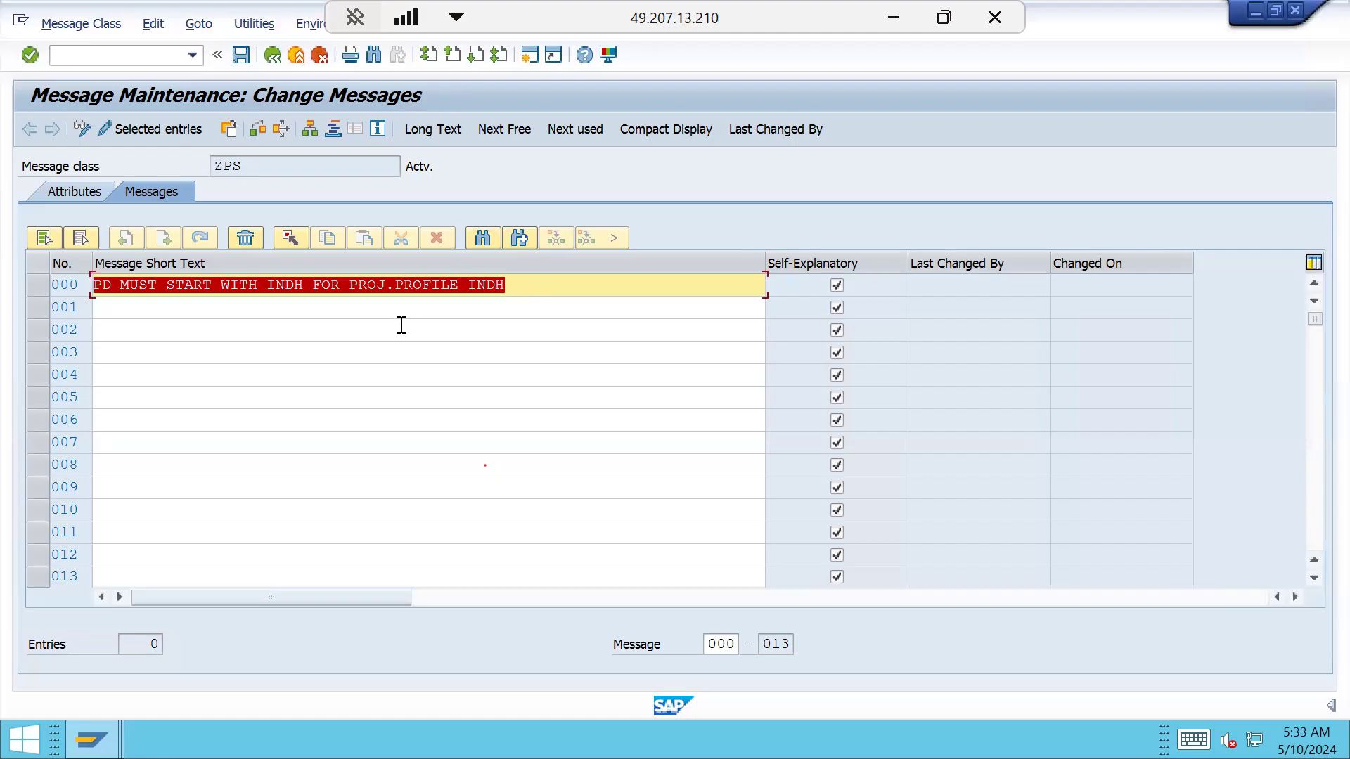
{"action": "left_click", "coordinate": [260, 132]}
{"action": "left_click", "coordinate": [254, 371]}
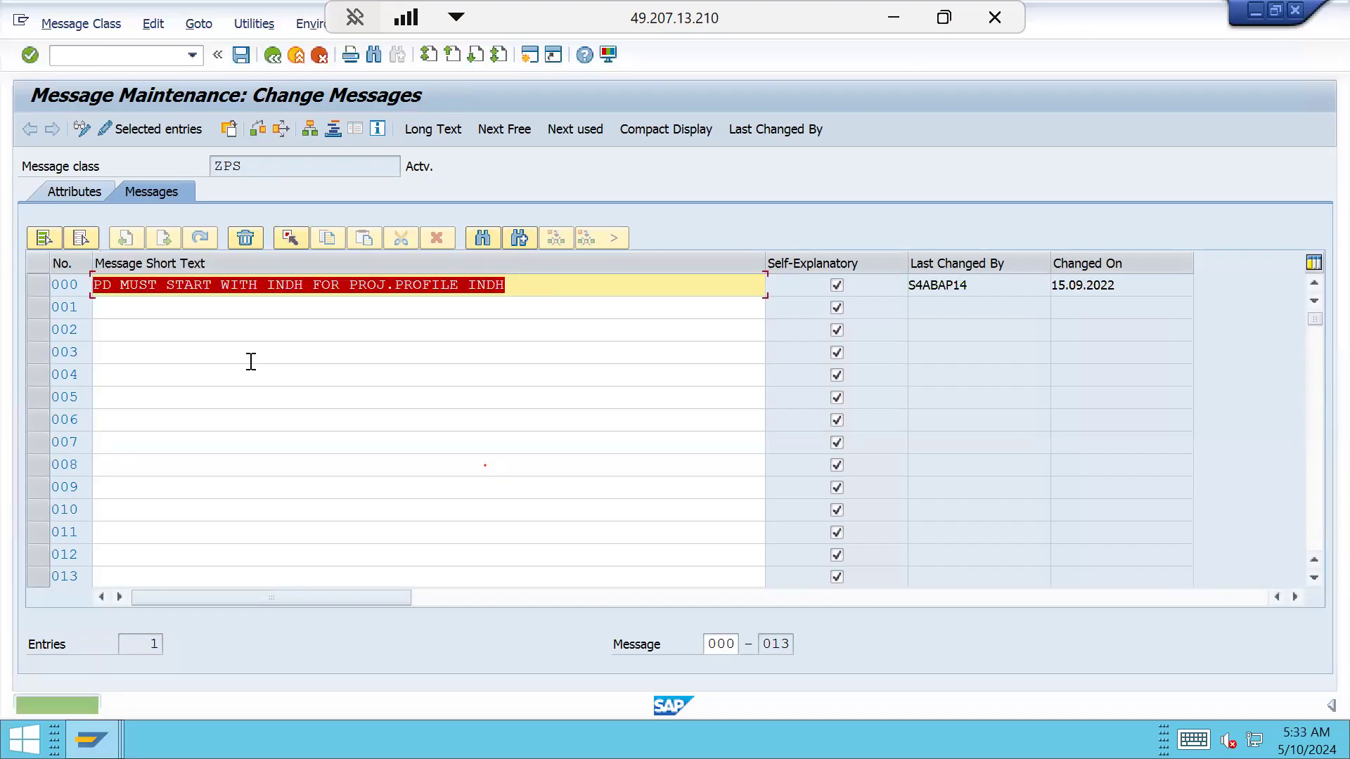
{"action": "left_click", "coordinate": [241, 55]}
{"action": "left_click", "coordinate": [272, 55]}
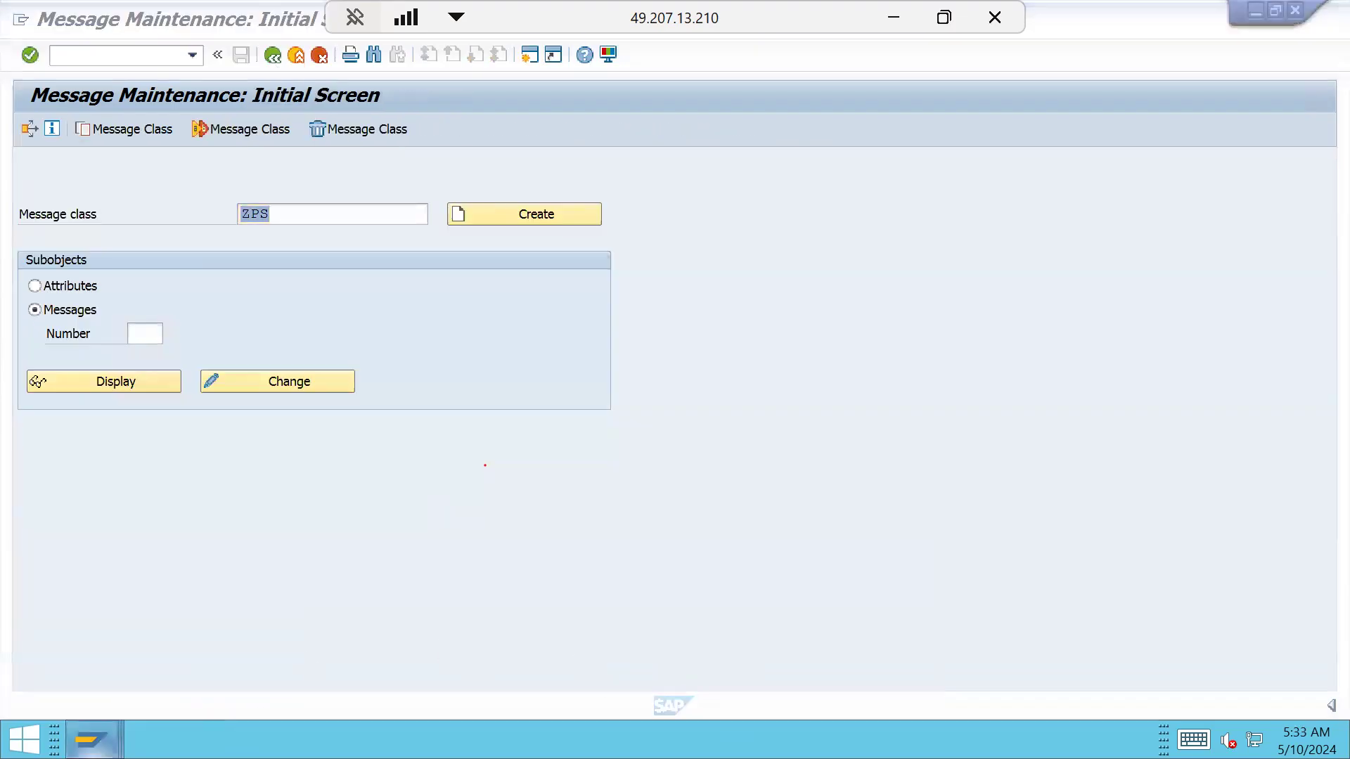
In the Create Validation window, load and check the message 000 text in Step 001
{"action": "mouse_move", "coordinate": [91, 739]}
{"action": "left_click", "coordinate": [800, 640]}
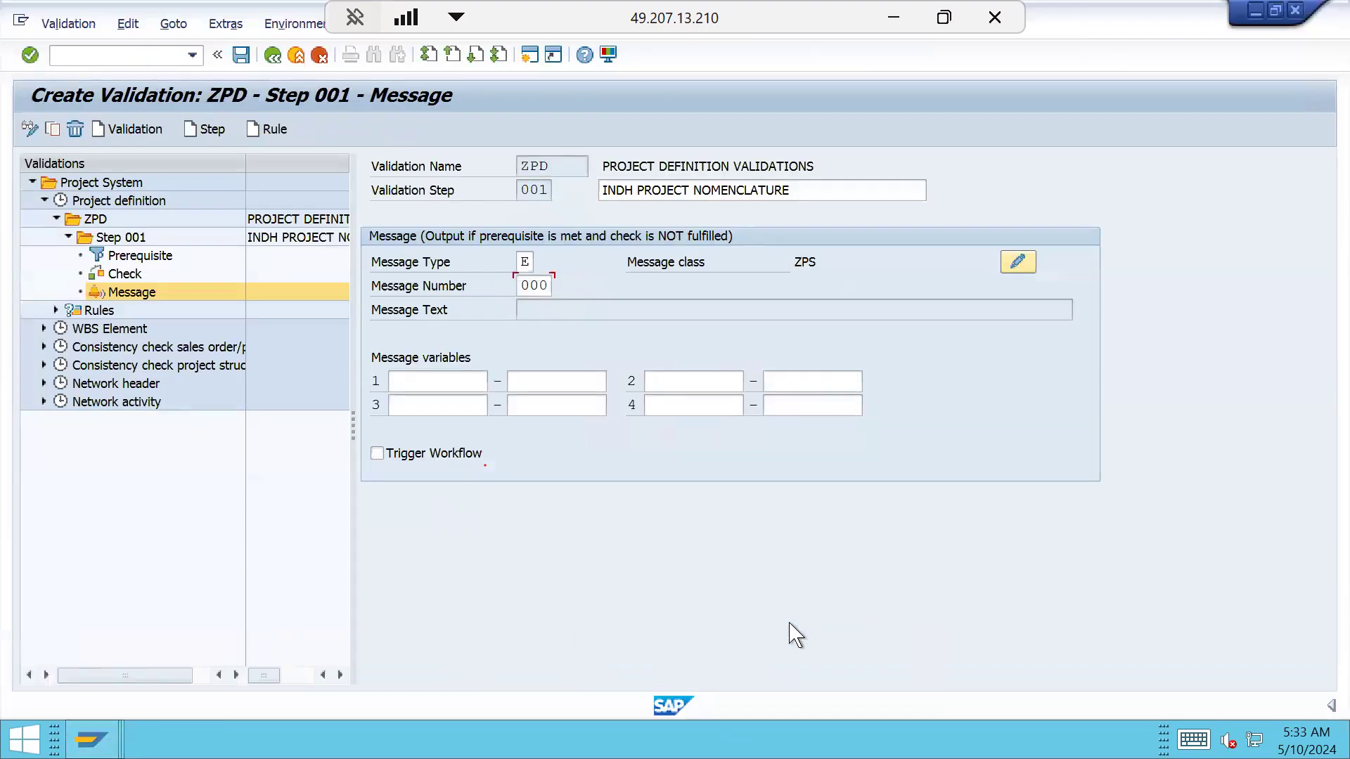
{"action": "key", "text": "Return"}
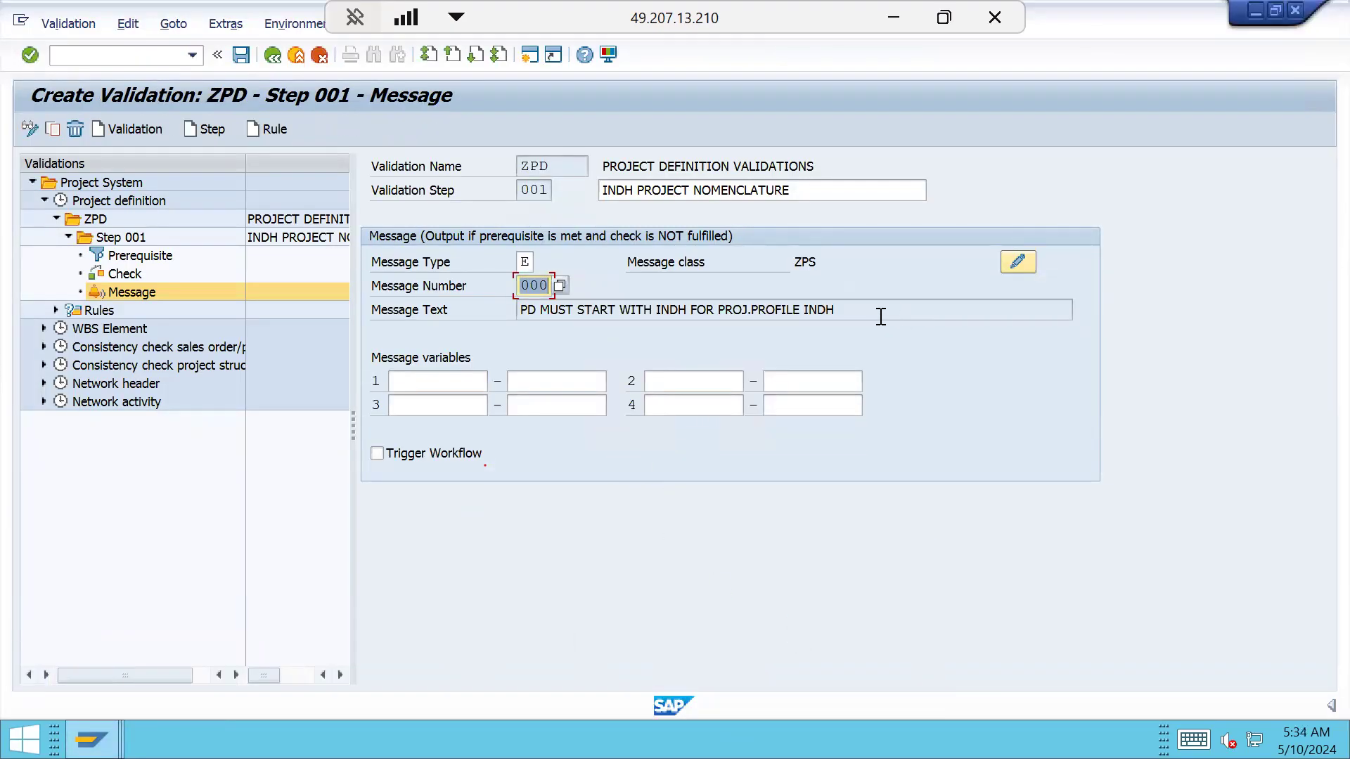
{"action": "left_click", "coordinate": [839, 314]}
{"action": "left_click_drag", "start_coordinate": [839, 313], "coordinate": [493, 333]}
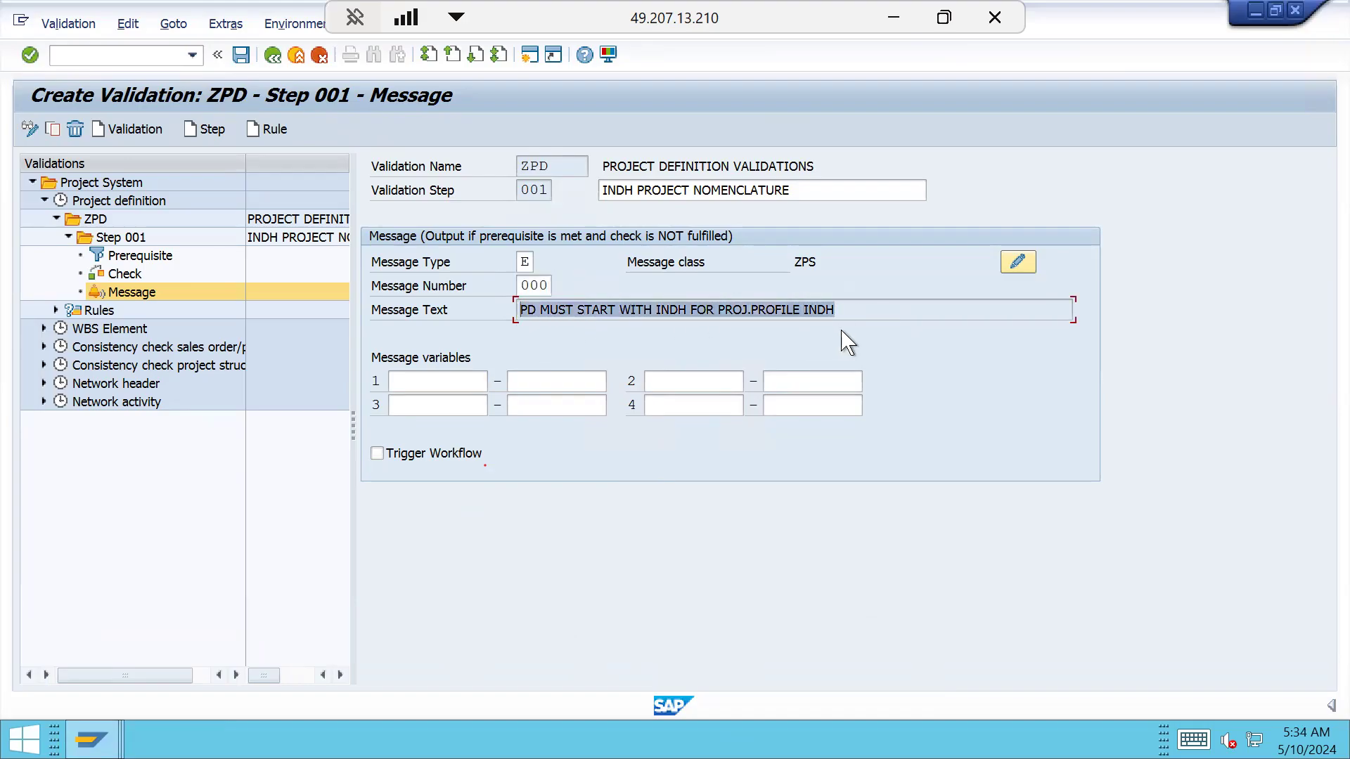
{"action": "left_click", "coordinate": [801, 309]}
{"action": "left_click", "coordinate": [850, 310]}
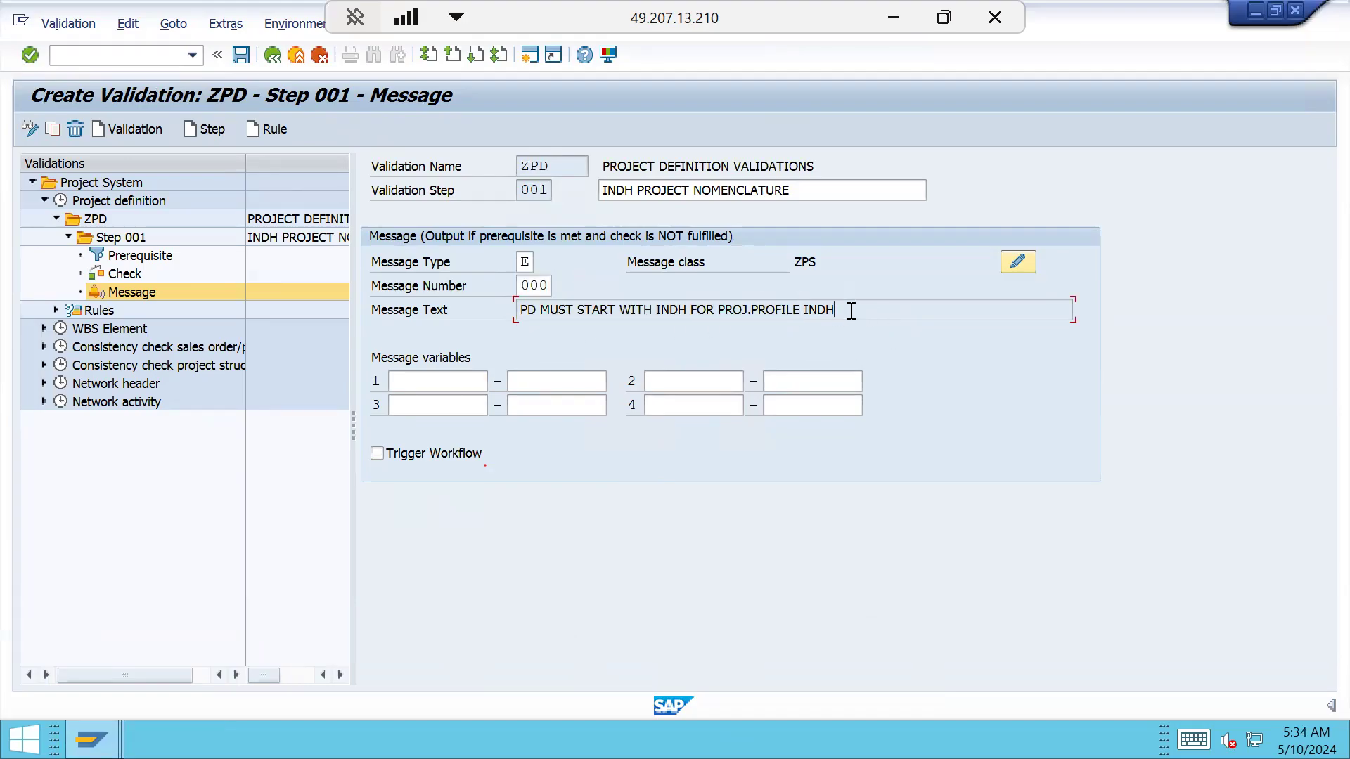
{"action": "left_click_drag", "start_coordinate": [851, 312], "coordinate": [518, 318]}
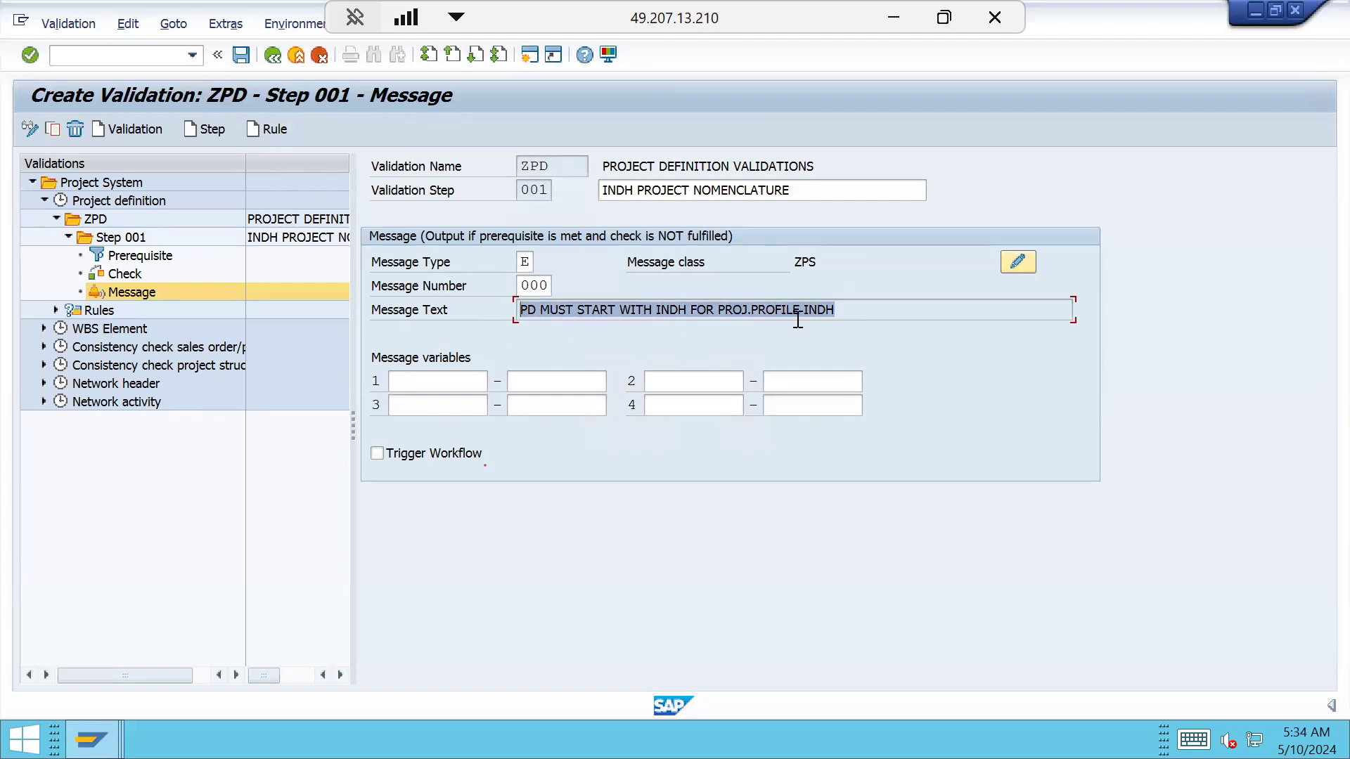
{"action": "left_click_drag", "start_coordinate": [840, 310], "coordinate": [469, 303]}
{"action": "left_click", "coordinate": [835, 310]}
{"action": "left_click_drag", "start_coordinate": [743, 304], "coordinate": [506, 298]}
Save and regenerate validation ZPD through the Validation menu
{"action": "left_click", "coordinate": [241, 54]}
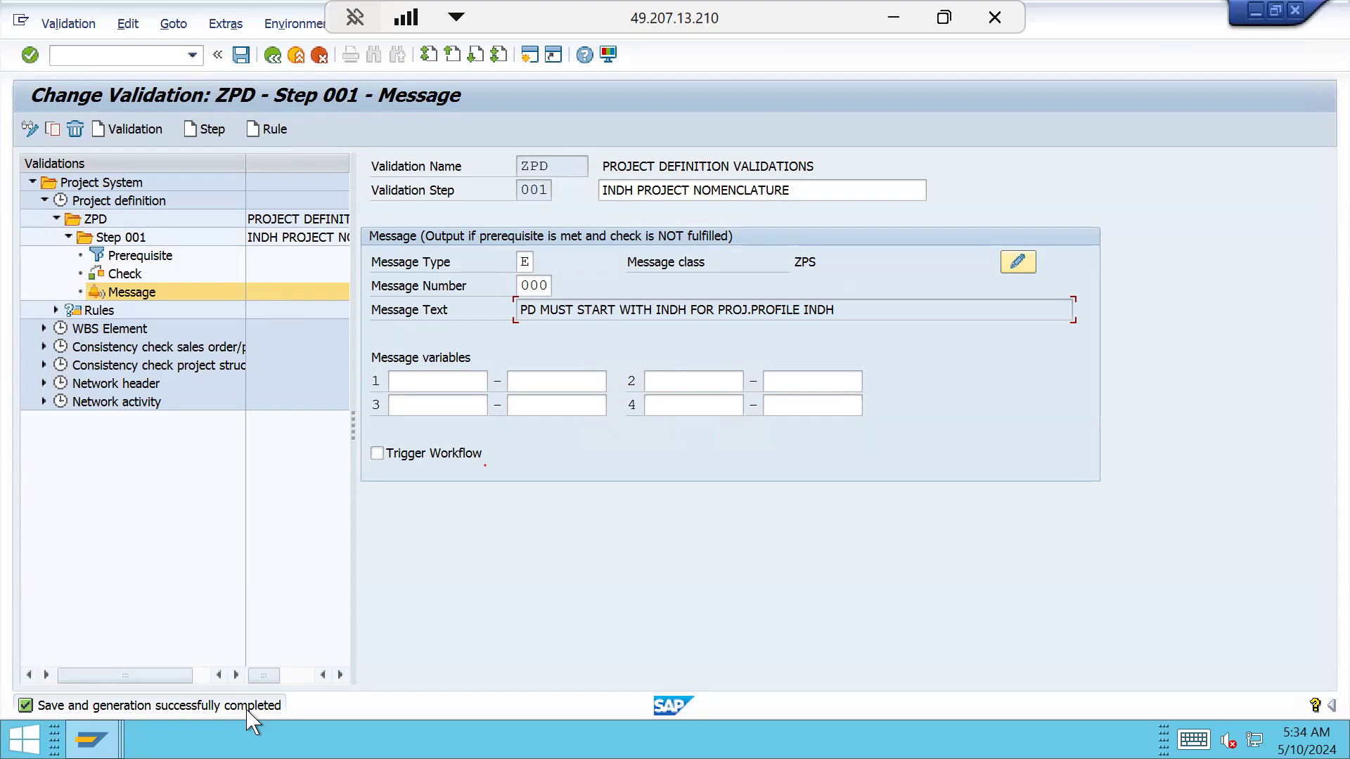
{"action": "left_click", "coordinate": [105, 220]}
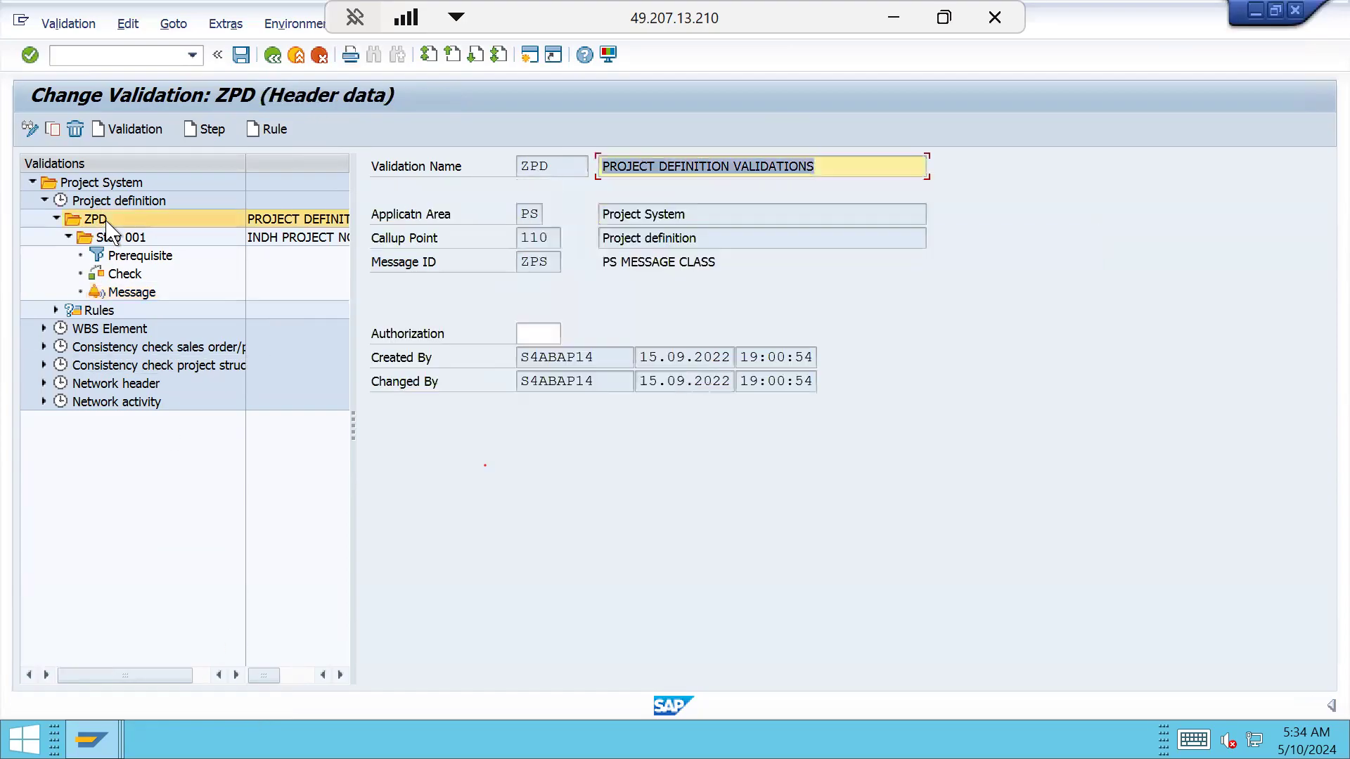
{"action": "left_click", "coordinate": [70, 24]}
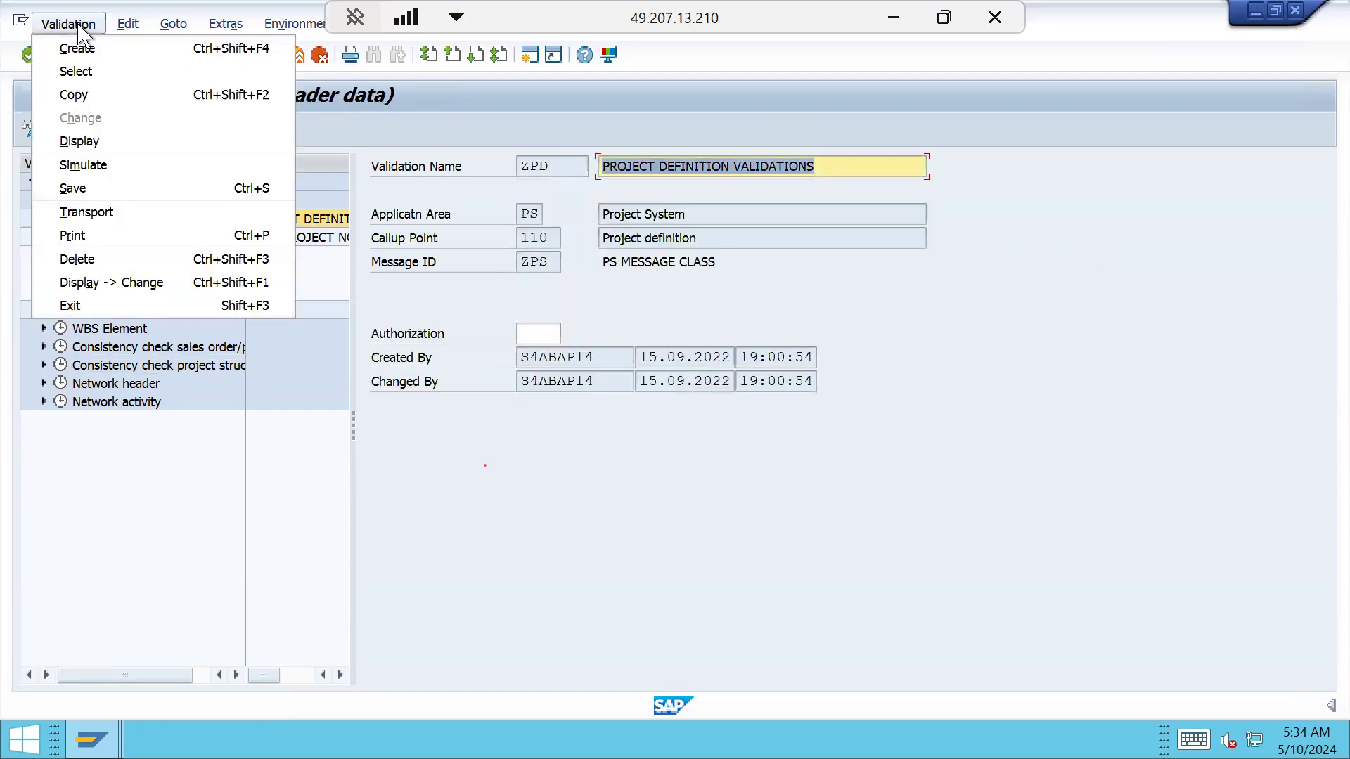
{"action": "left_click", "coordinate": [127, 191]}
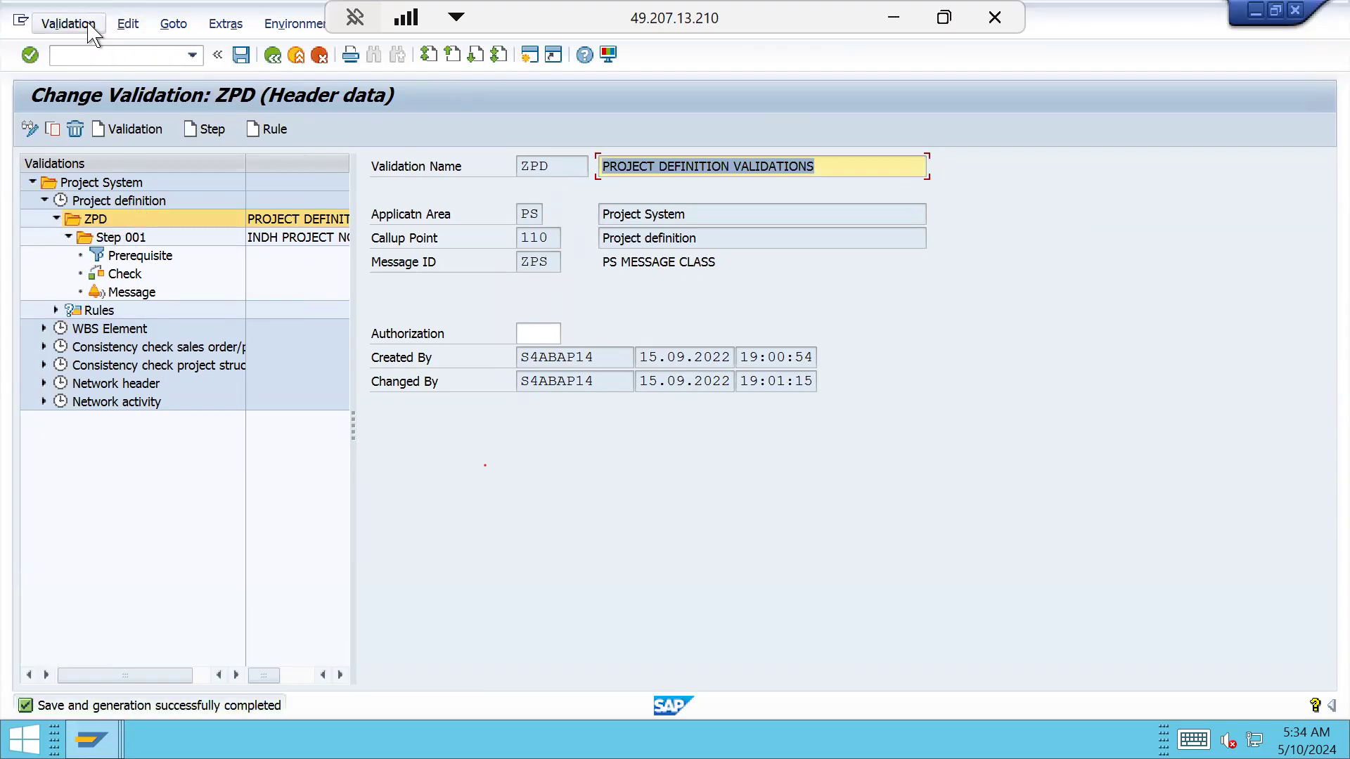
{"action": "left_click", "coordinate": [88, 27]}
Transport validation ZPD in workbench request SVSK902614, then go back to its header data
{"action": "left_click", "coordinate": [129, 215]}
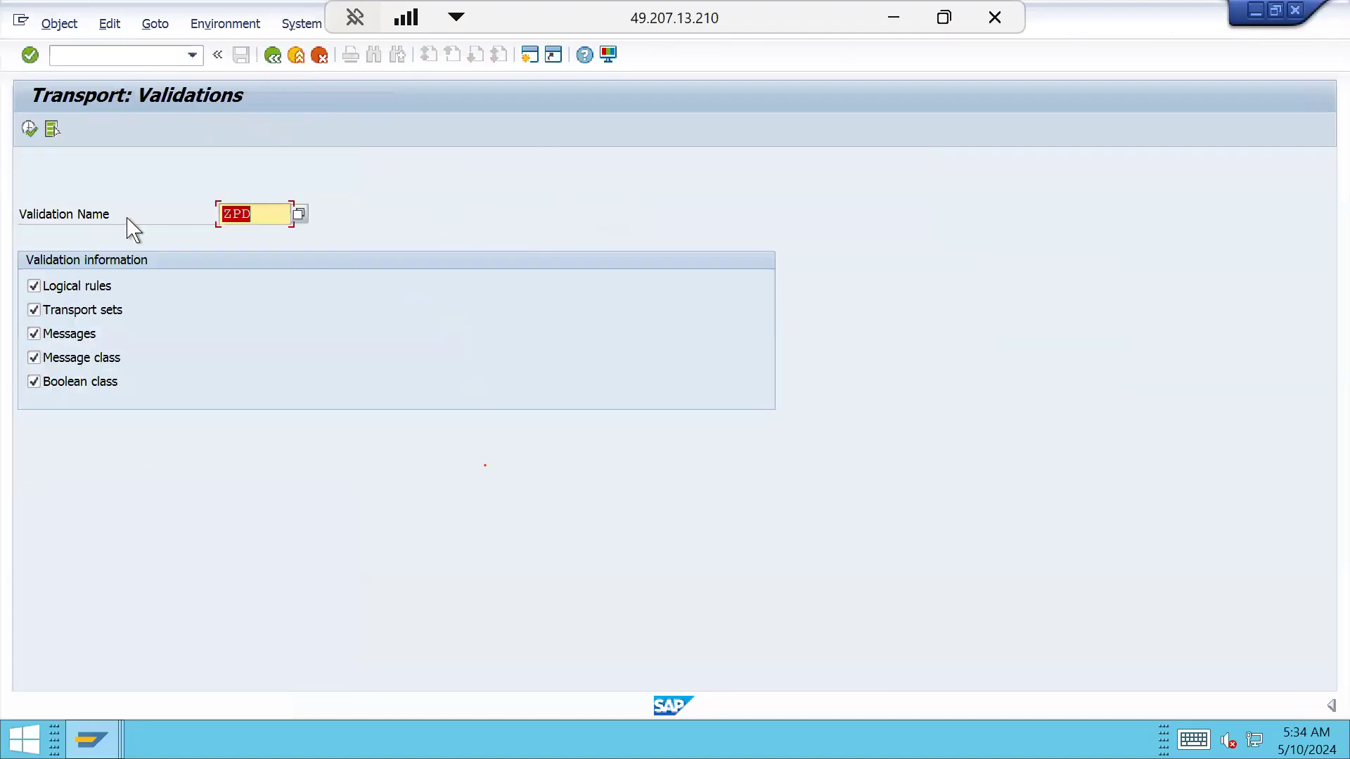
{"action": "left_click", "coordinate": [30, 130]}
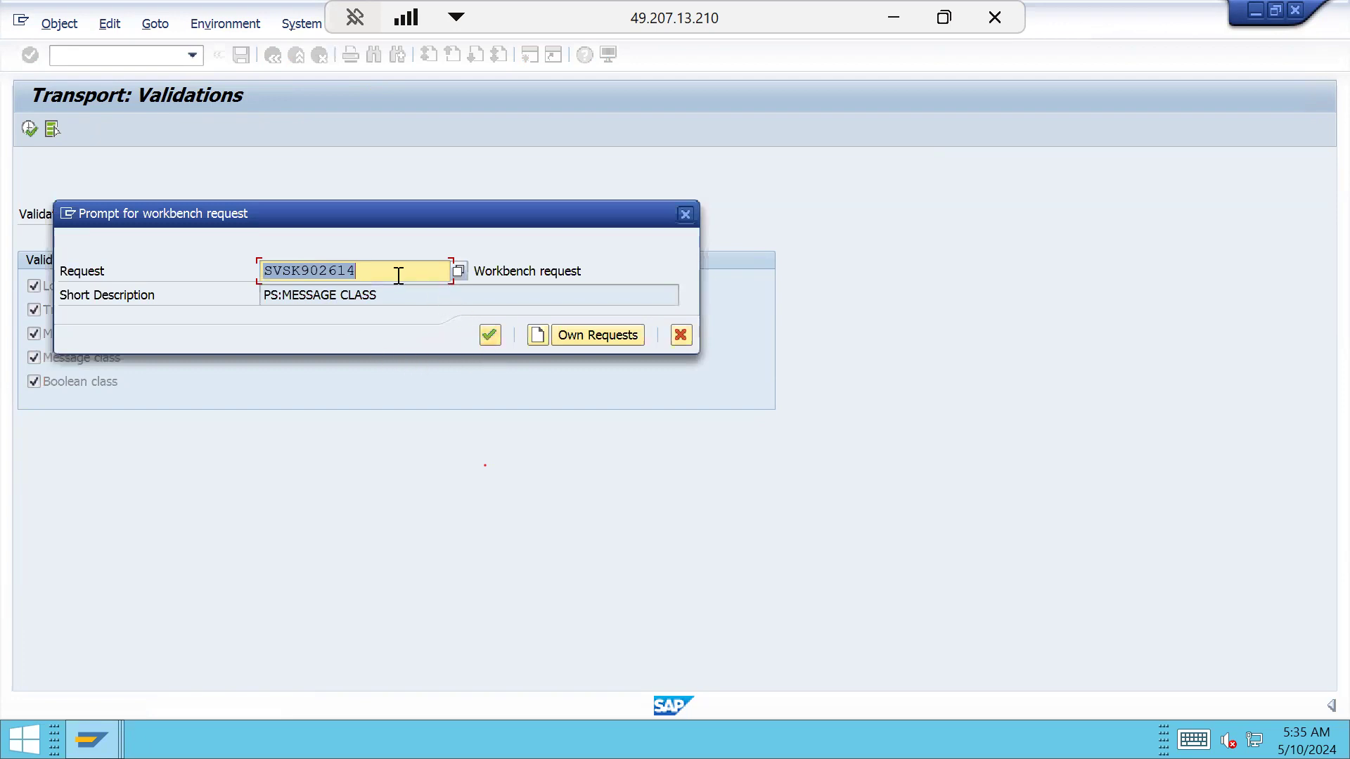
{"action": "left_click_drag", "start_coordinate": [386, 295], "coordinate": [239, 305]}
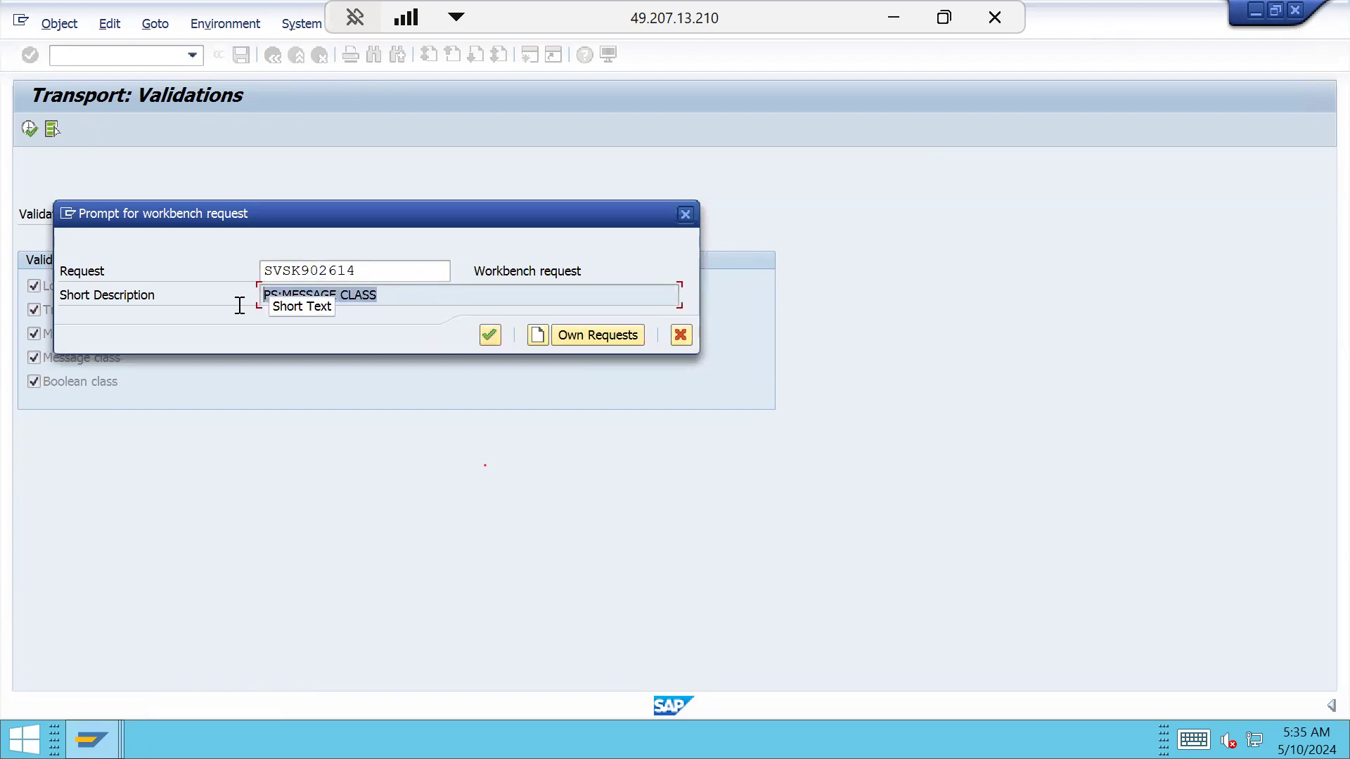
{"action": "left_click_drag", "start_coordinate": [367, 271], "coordinate": [246, 270]}
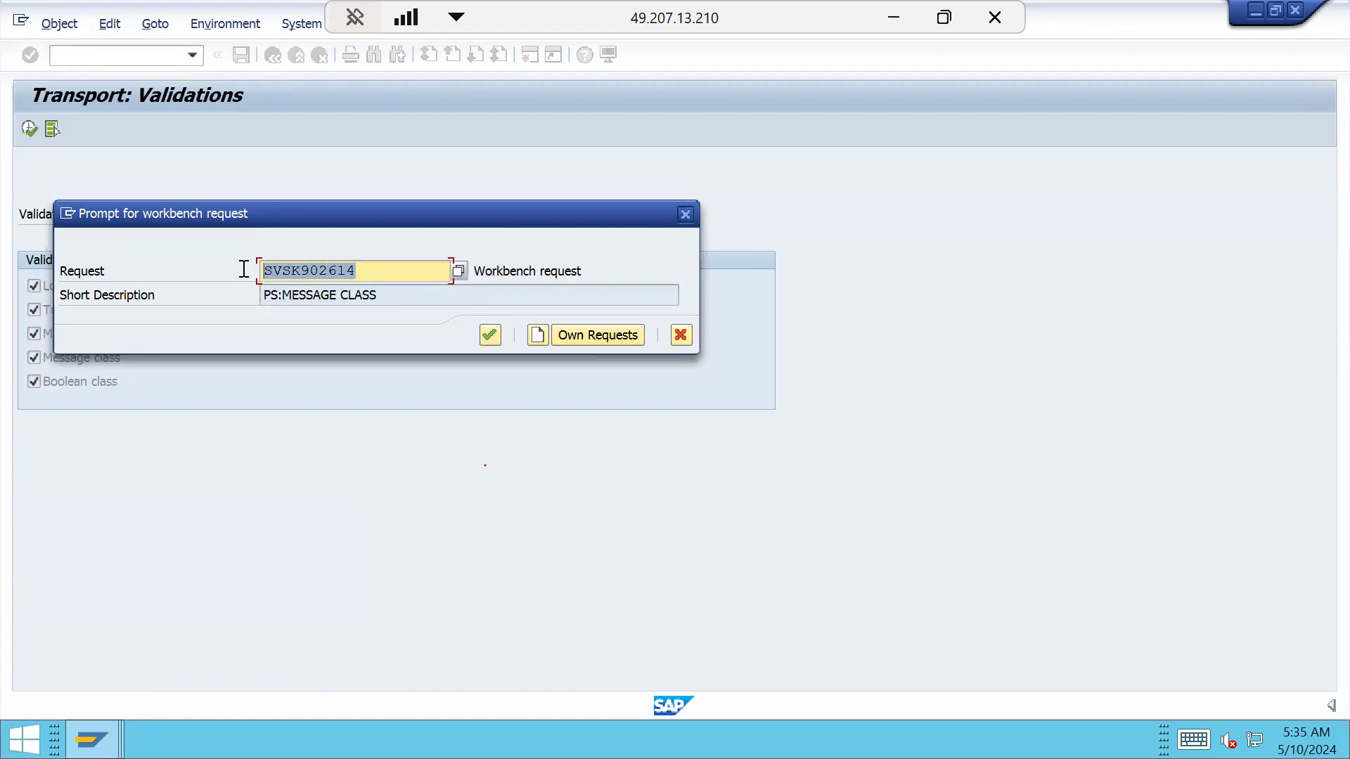
{"action": "left_click", "coordinate": [489, 335]}
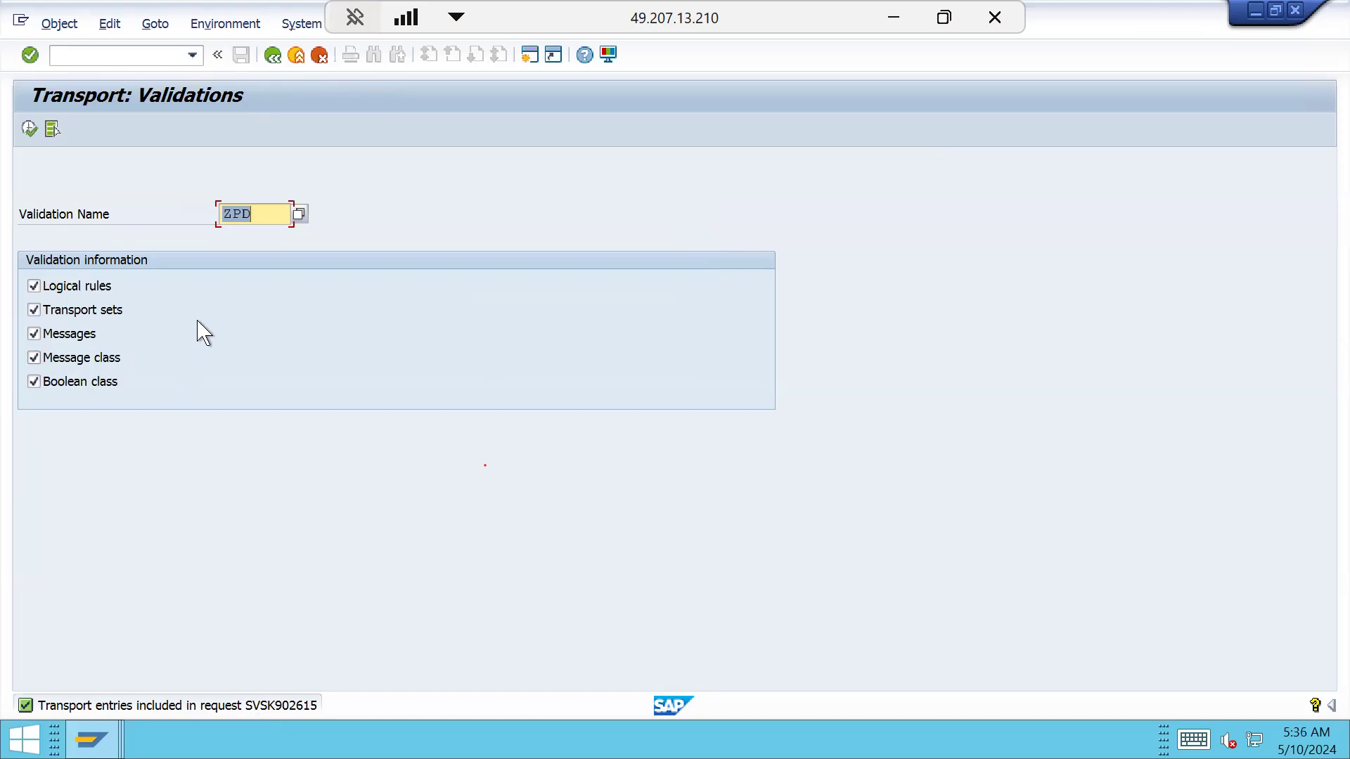
{"action": "left_click", "coordinate": [280, 56]}
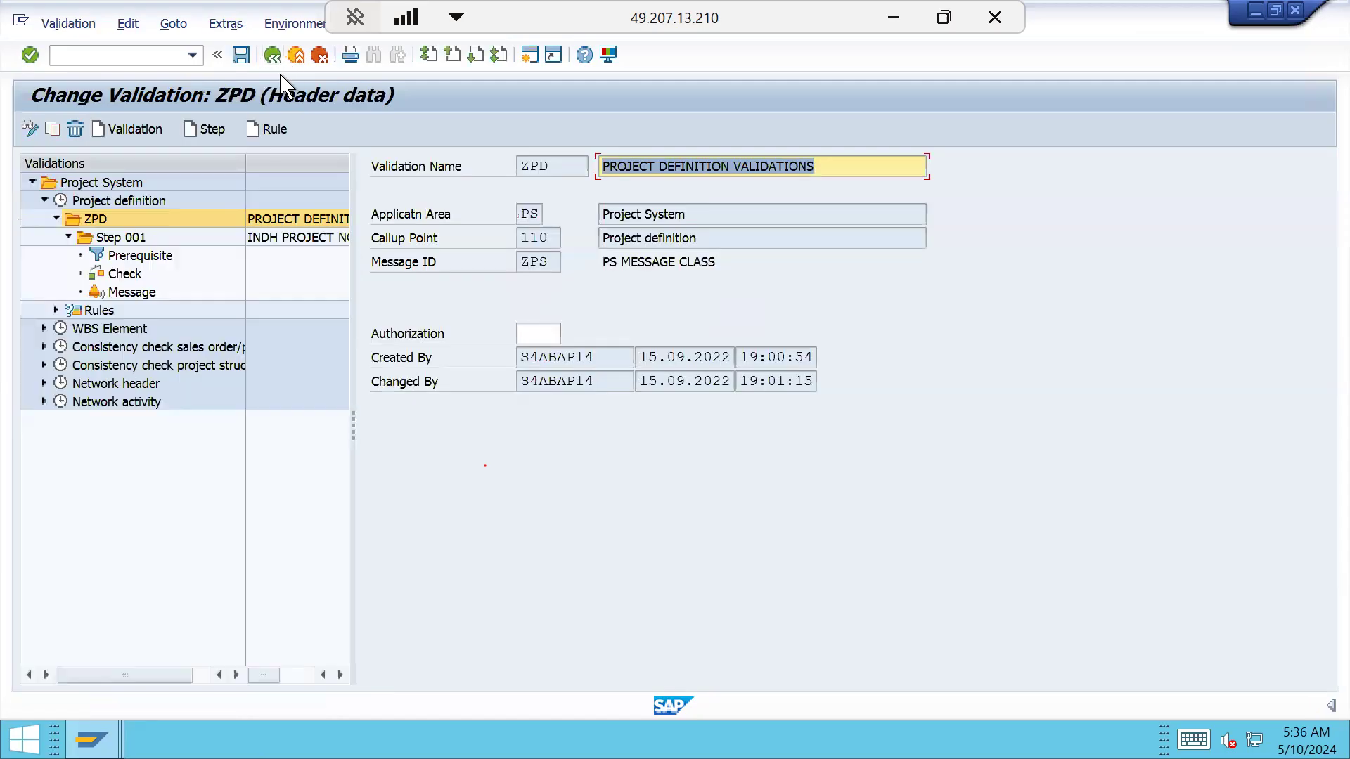
In a new session, run SE09 and list modifiable workbench requests, showing SVSK902614 and task SVSK902615
{"action": "left_click", "coordinate": [530, 56]}
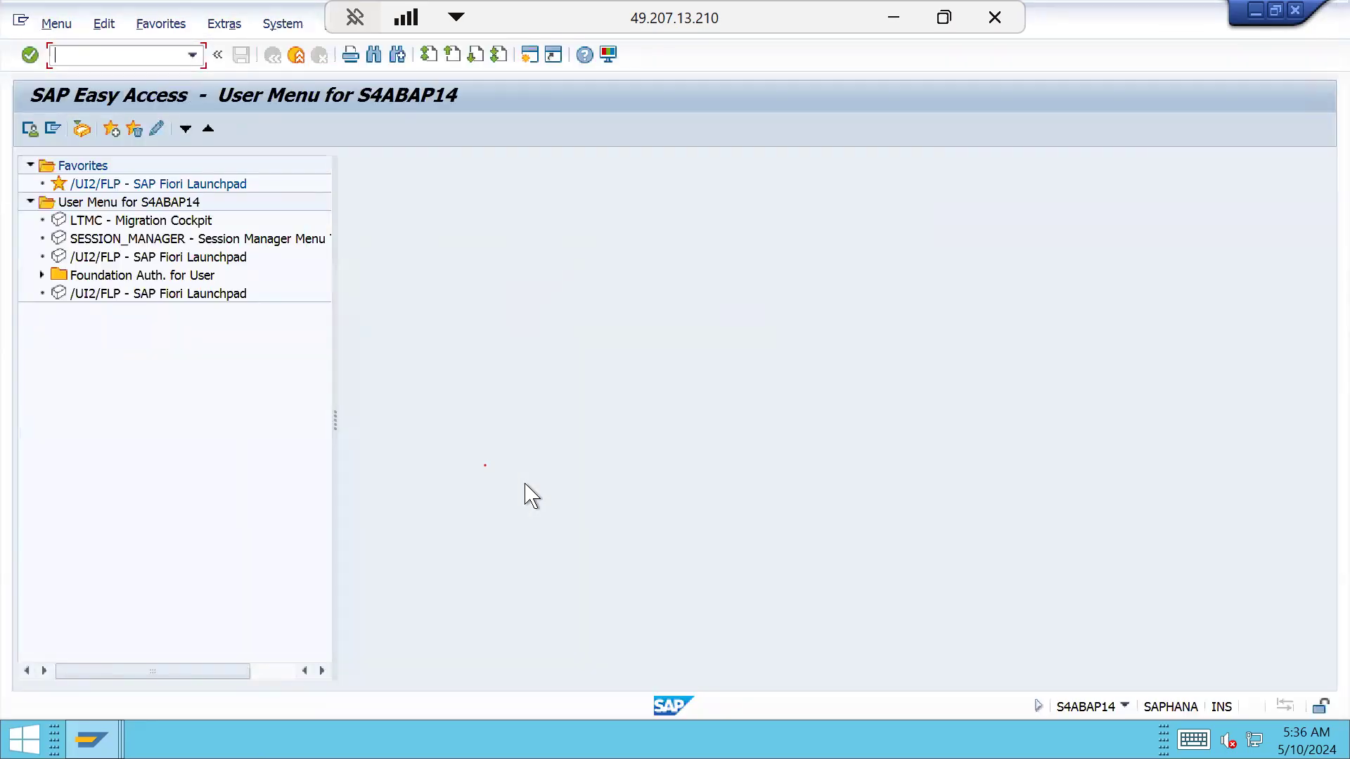
{"action": "key", "text": "Return"}
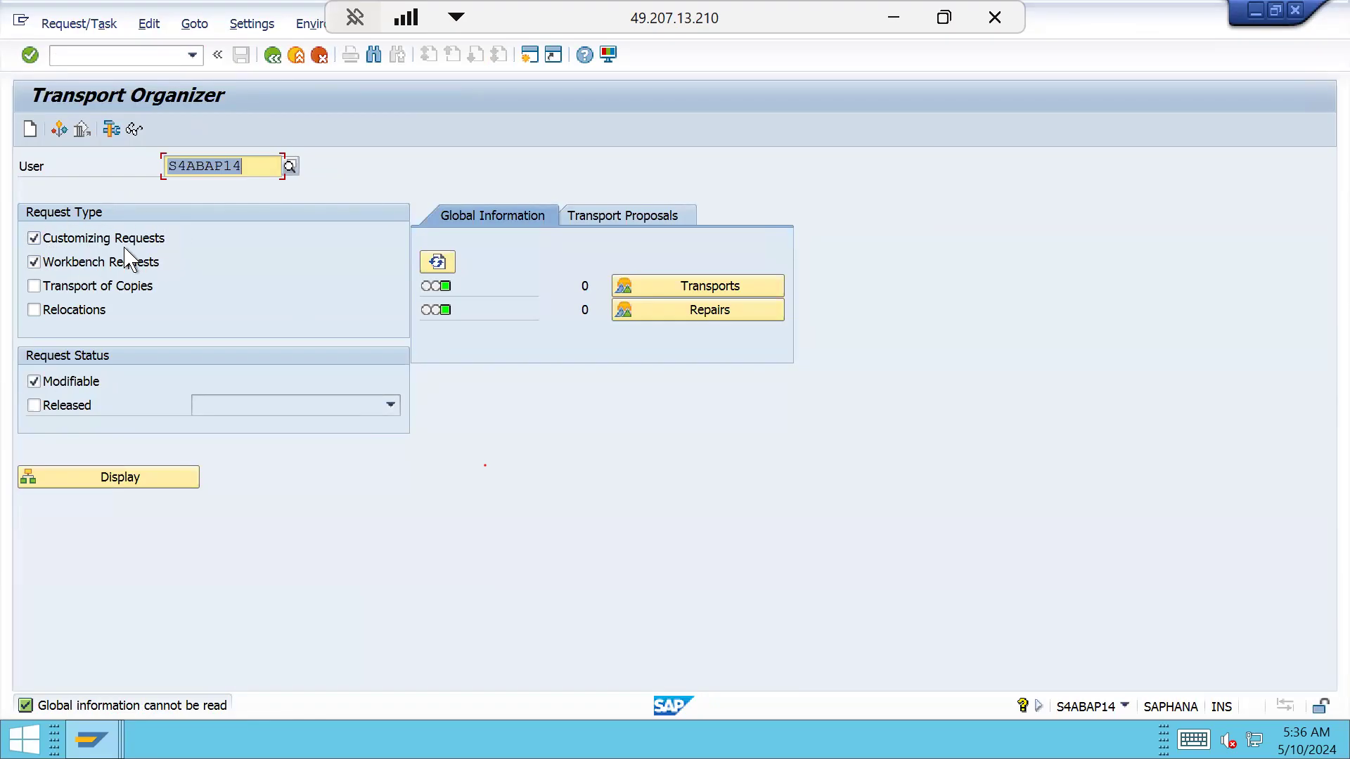
{"action": "left_click", "coordinate": [33, 238]}
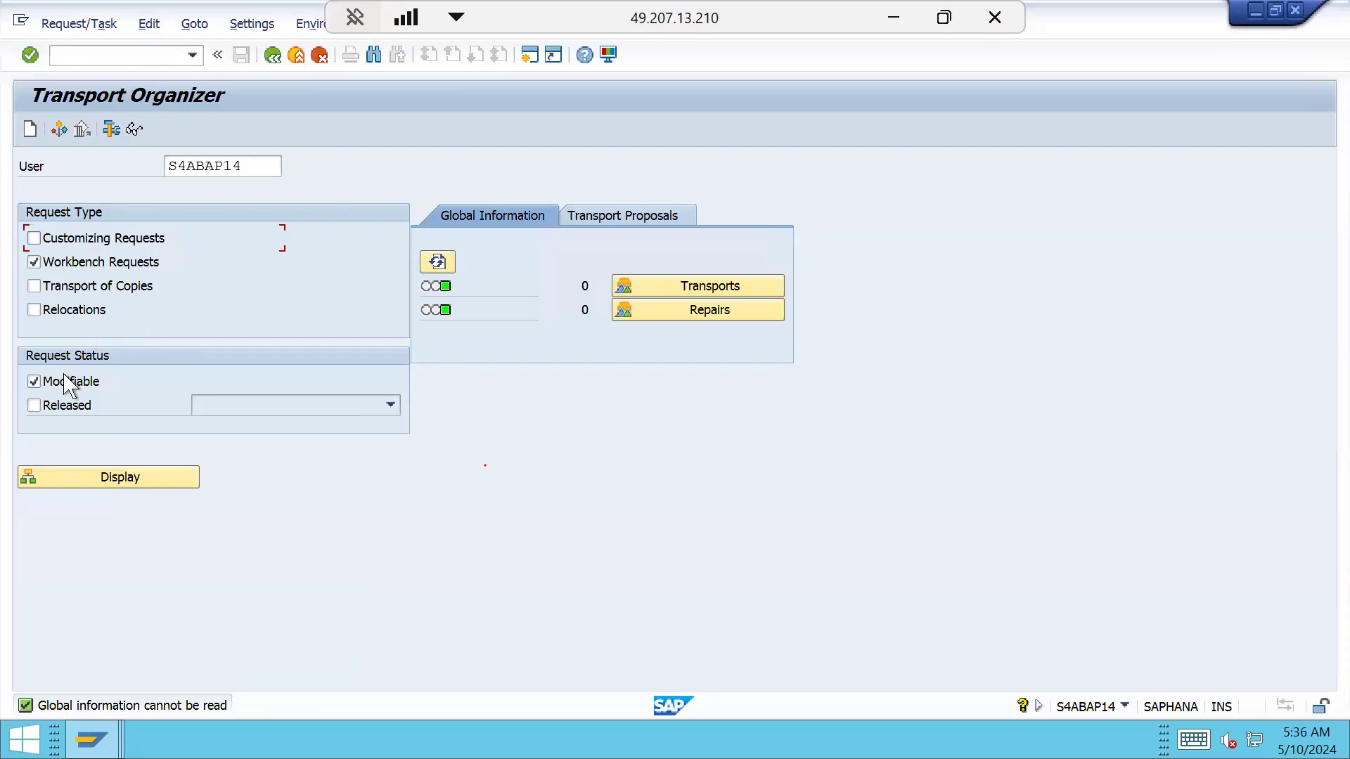
{"action": "left_click", "coordinate": [120, 478]}
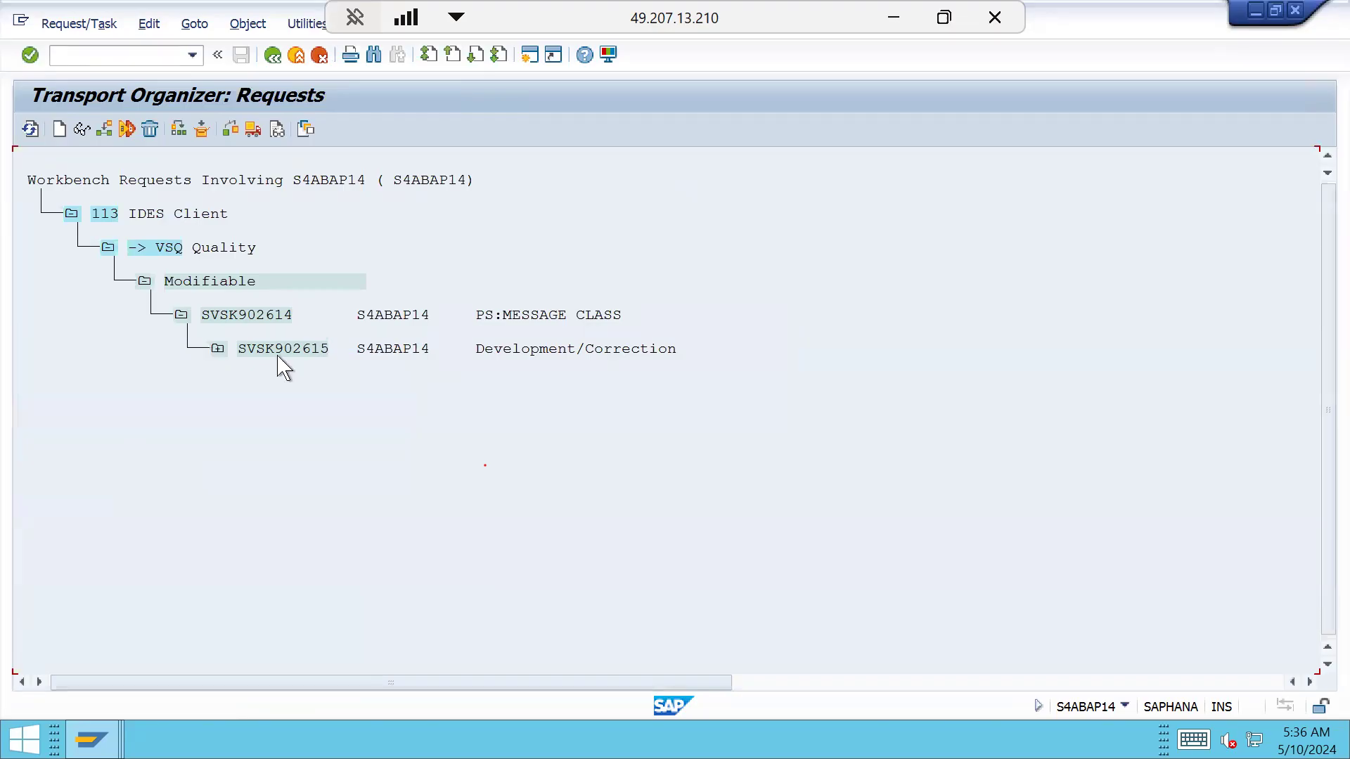
Expand task SVSK902615 through Message Class, GB01C, GB02C and GGB0 to GB90's ZPD entries
{"action": "left_click", "coordinate": [315, 349]}
{"action": "left_click", "coordinate": [218, 349]}
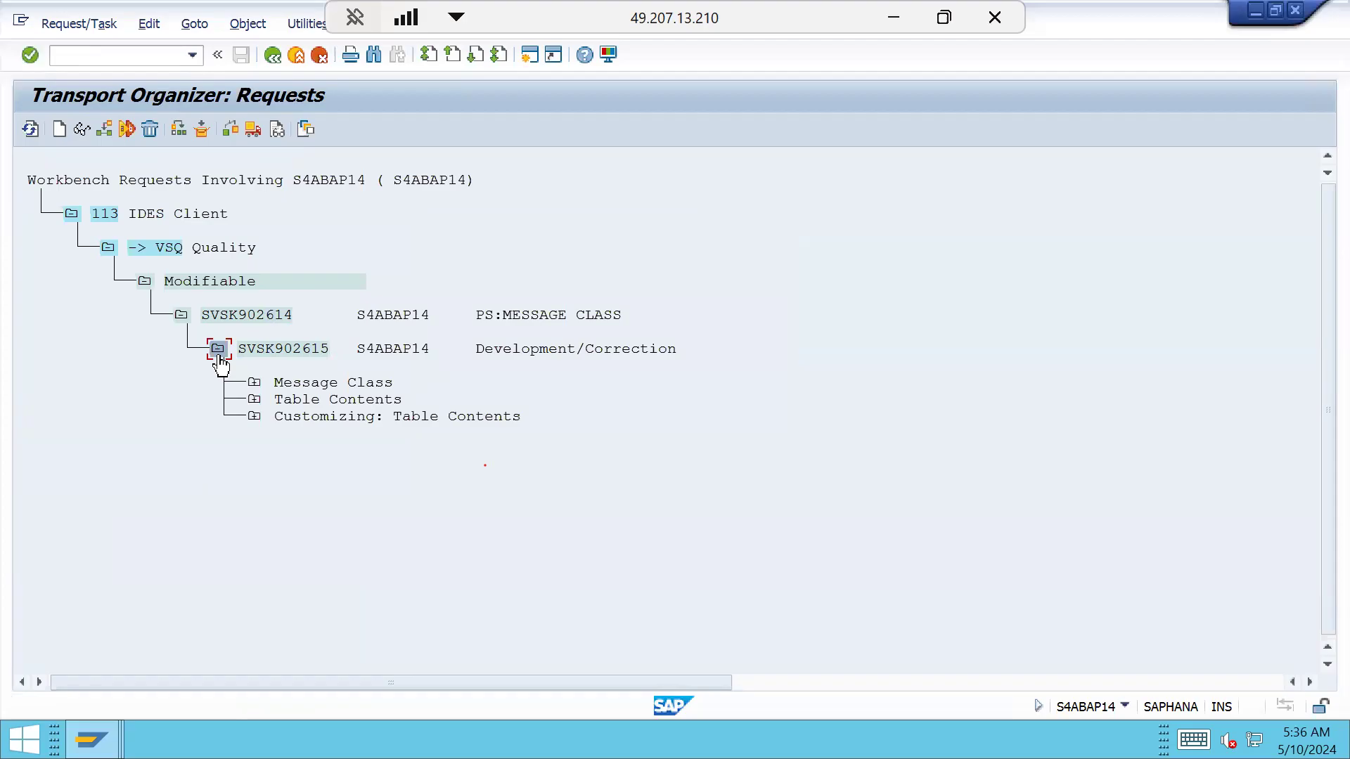
{"action": "left_click", "coordinate": [253, 384]}
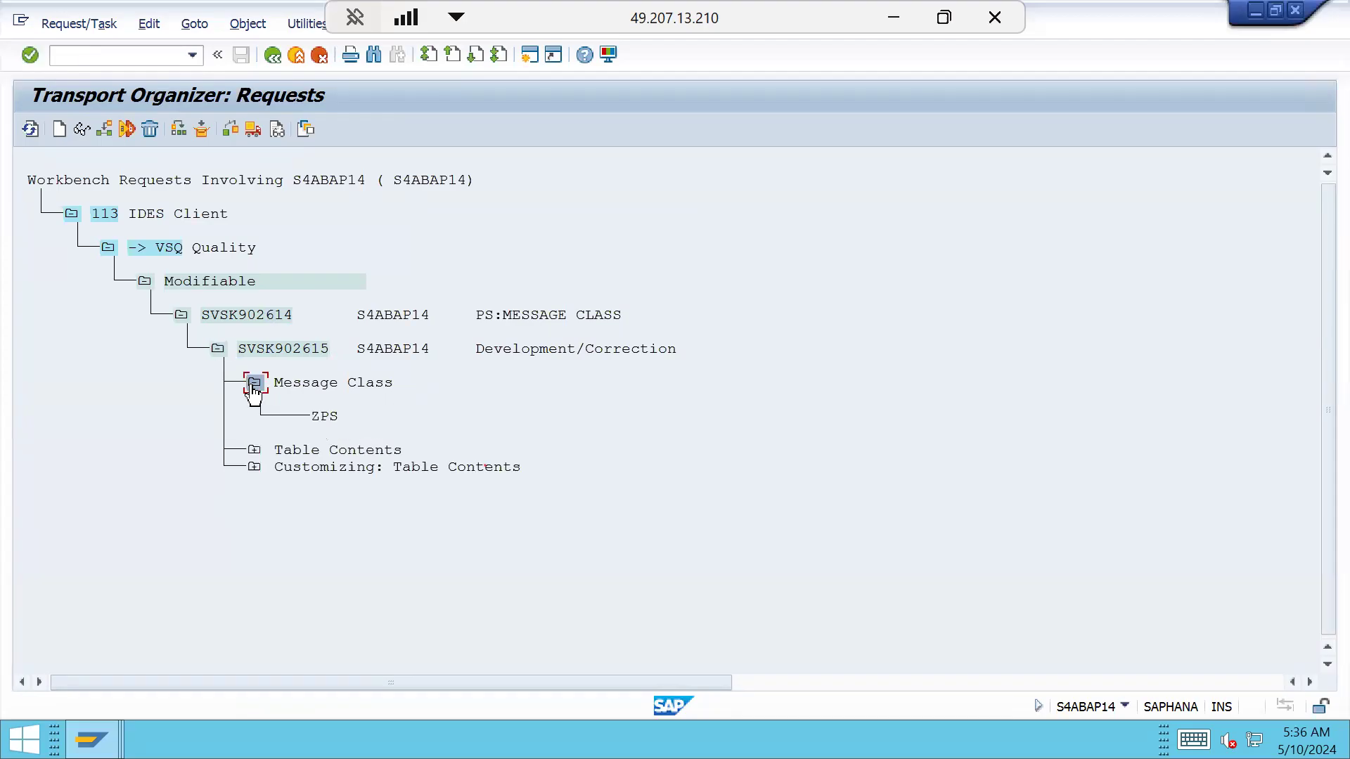
{"action": "left_click", "coordinate": [254, 451]}
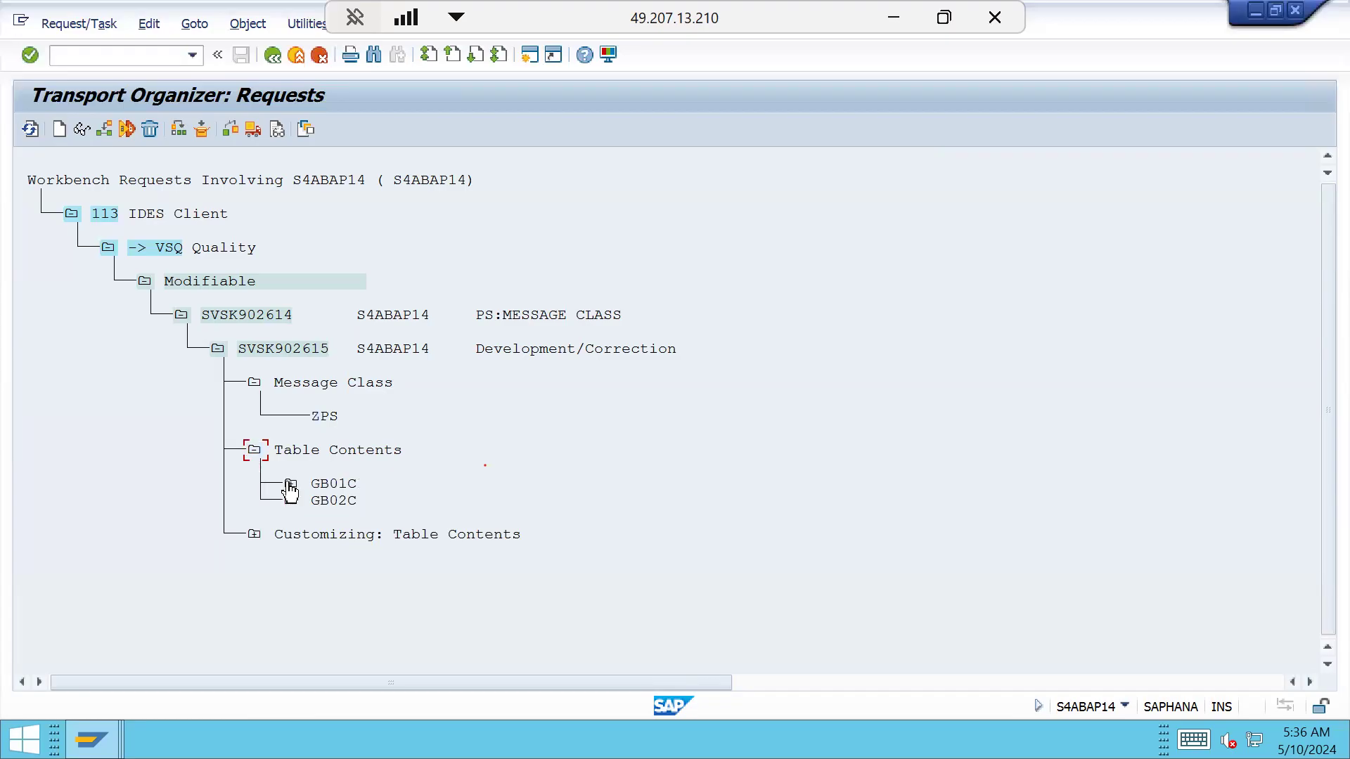
{"action": "left_click", "coordinate": [289, 484]}
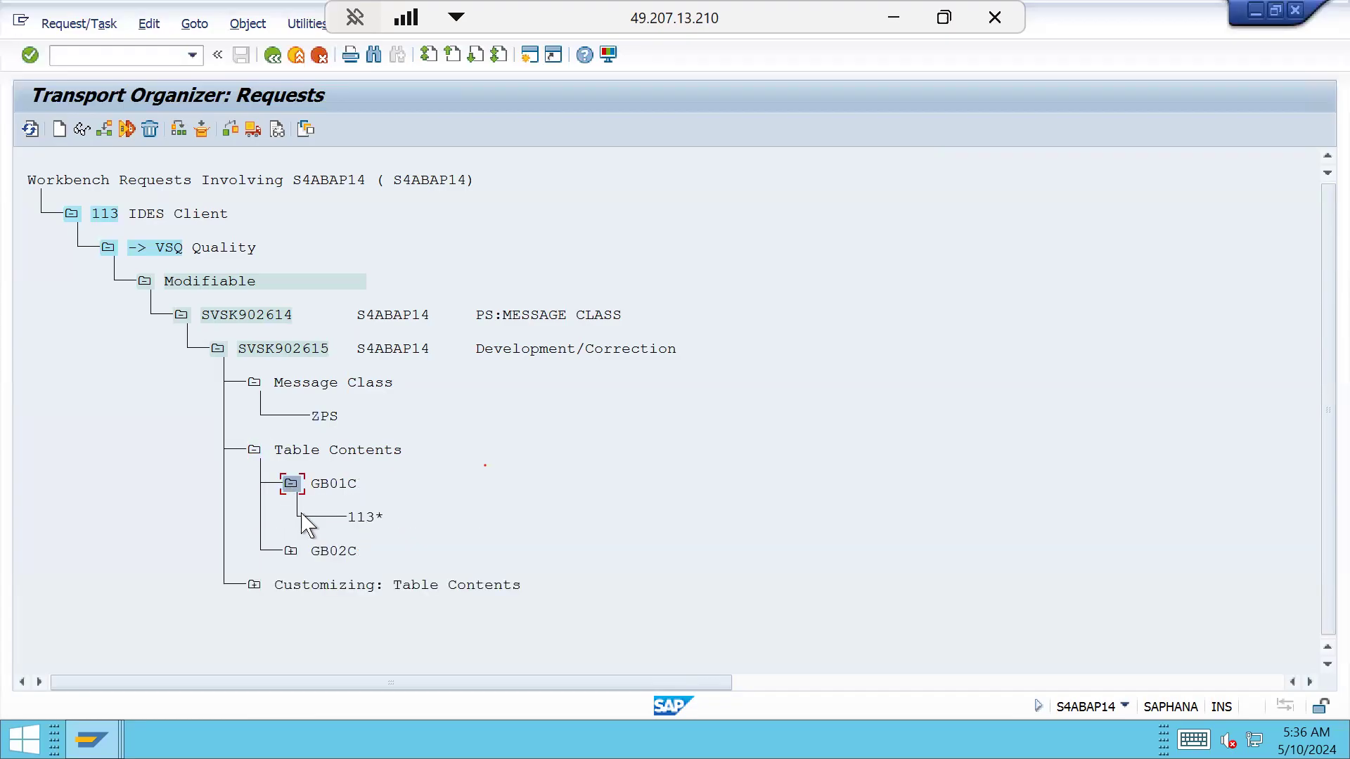
{"action": "left_click", "coordinate": [290, 553]}
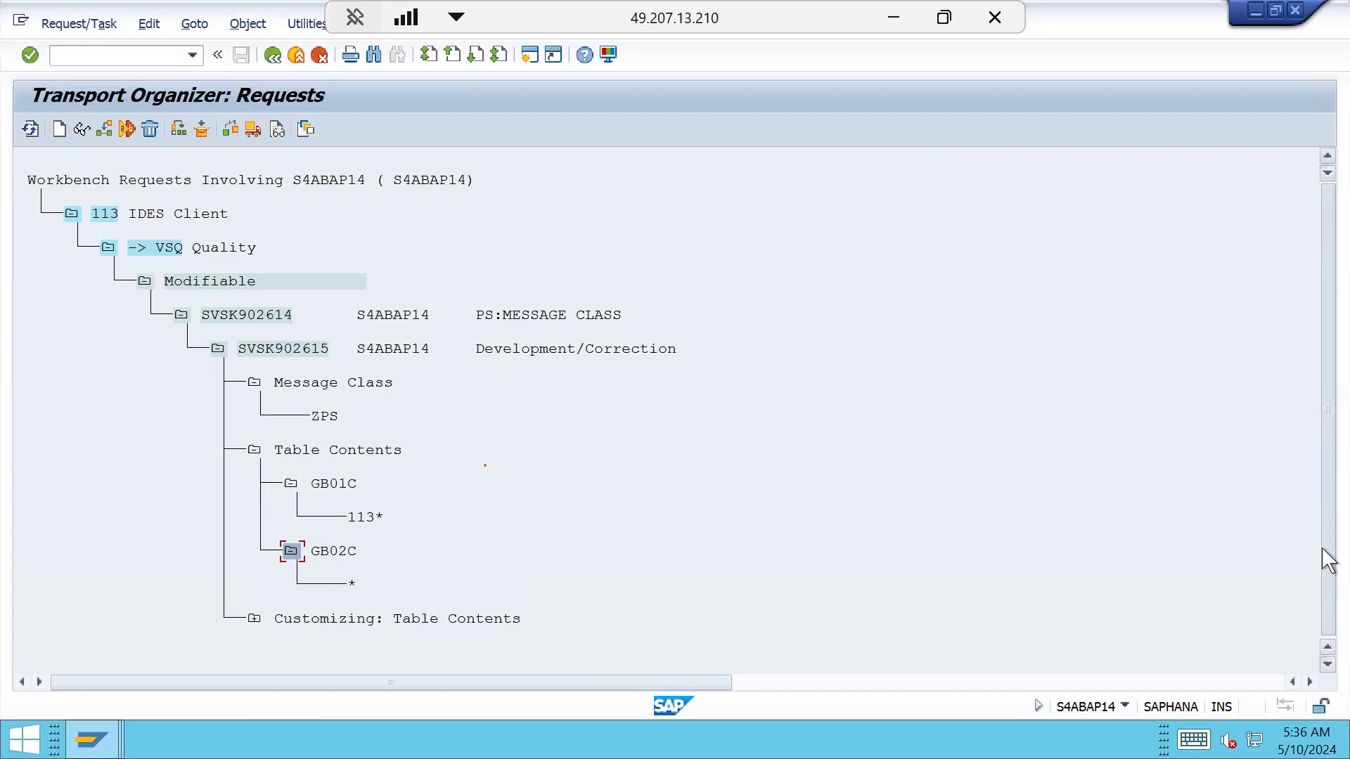
{"action": "left_click", "coordinate": [253, 622]}
{"action": "left_click", "coordinate": [291, 618]}
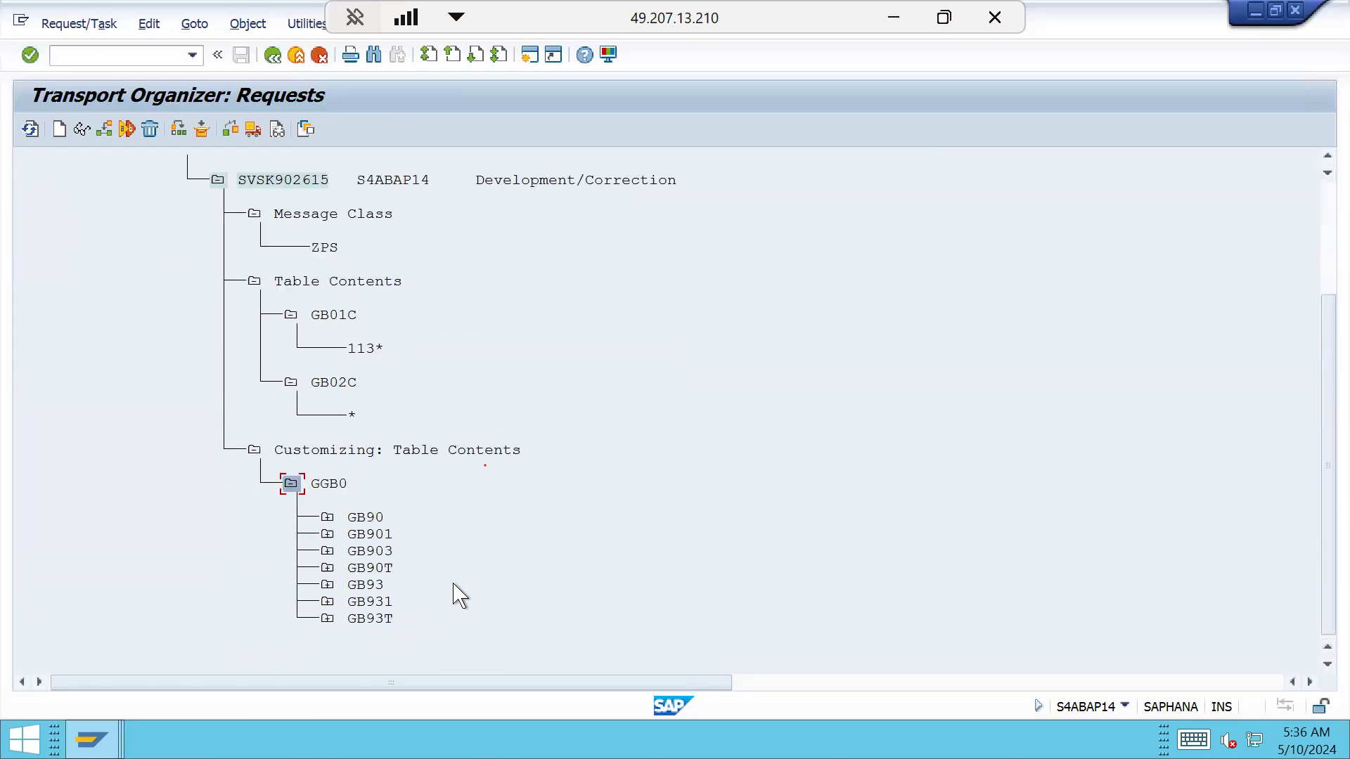
{"action": "left_click", "coordinate": [328, 518]}
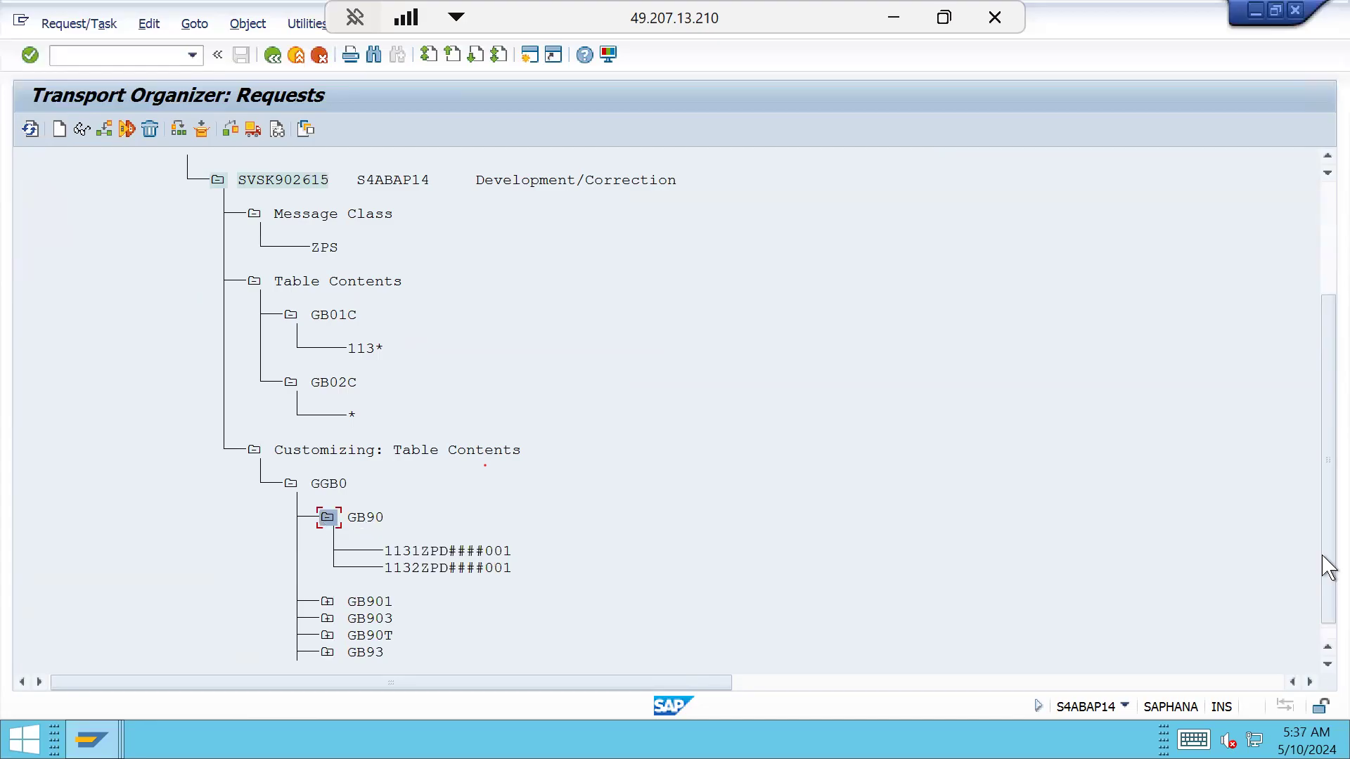
{"action": "left_click", "coordinate": [1325, 665]}
{"action": "left_click", "coordinate": [1325, 665]}
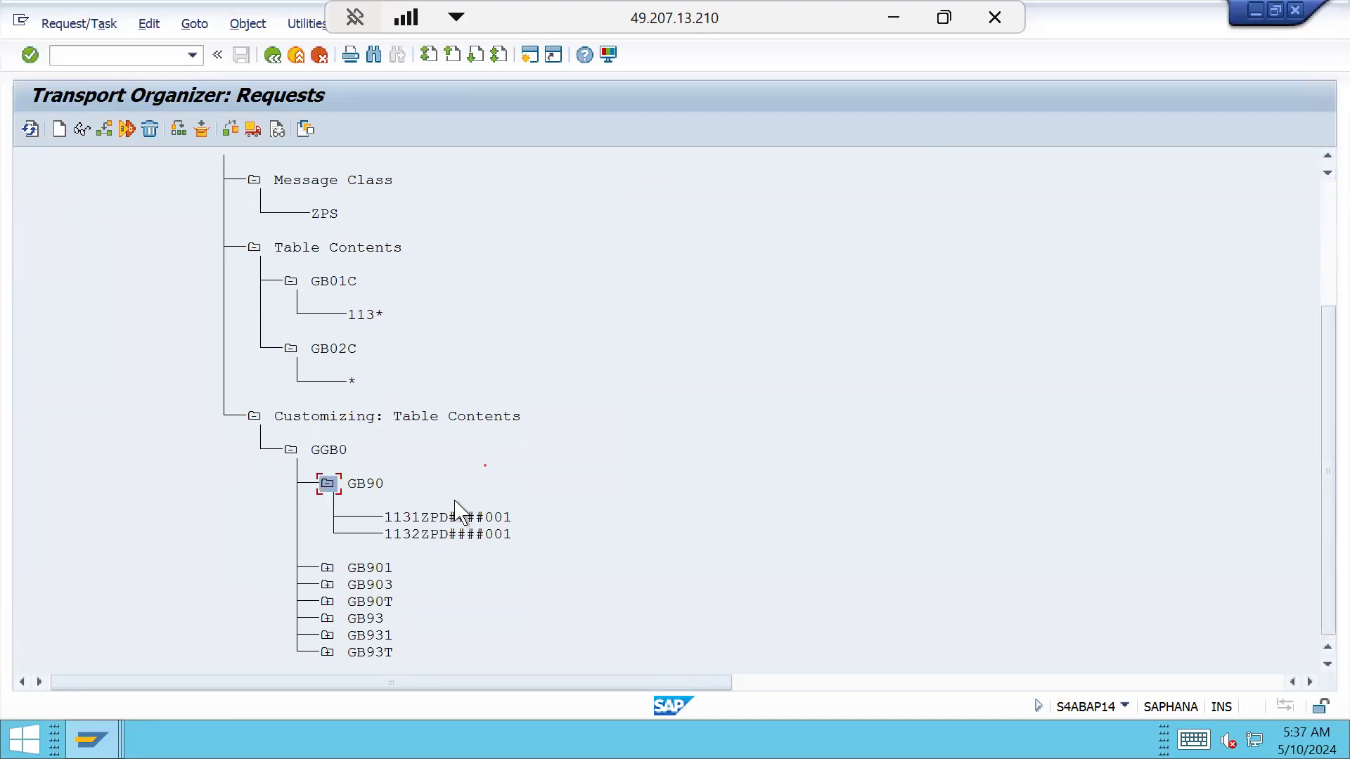
Review the ZPD entries under GB901, GB90T, GB93, GB931 and GB93T, then return to the start screen
{"action": "left_click", "coordinate": [327, 569]}
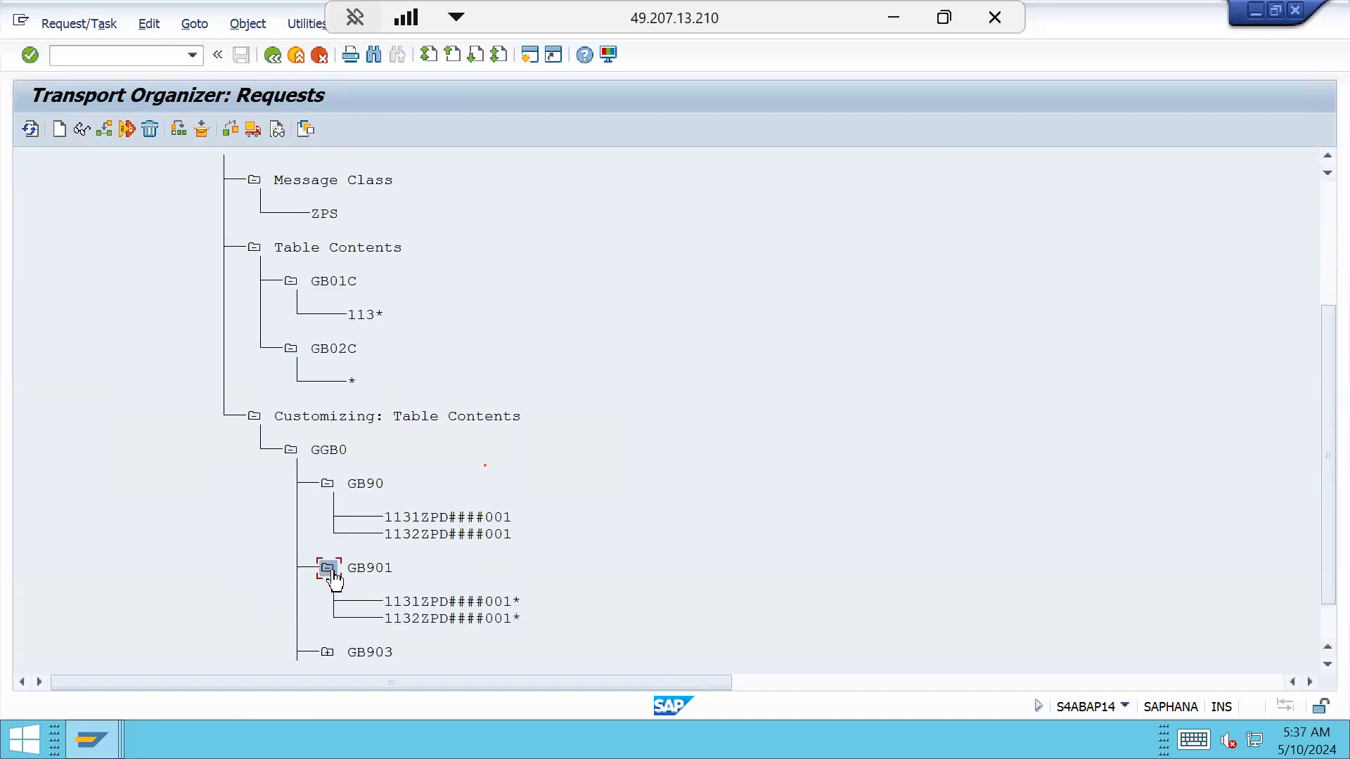
{"action": "left_click", "coordinate": [1328, 636]}
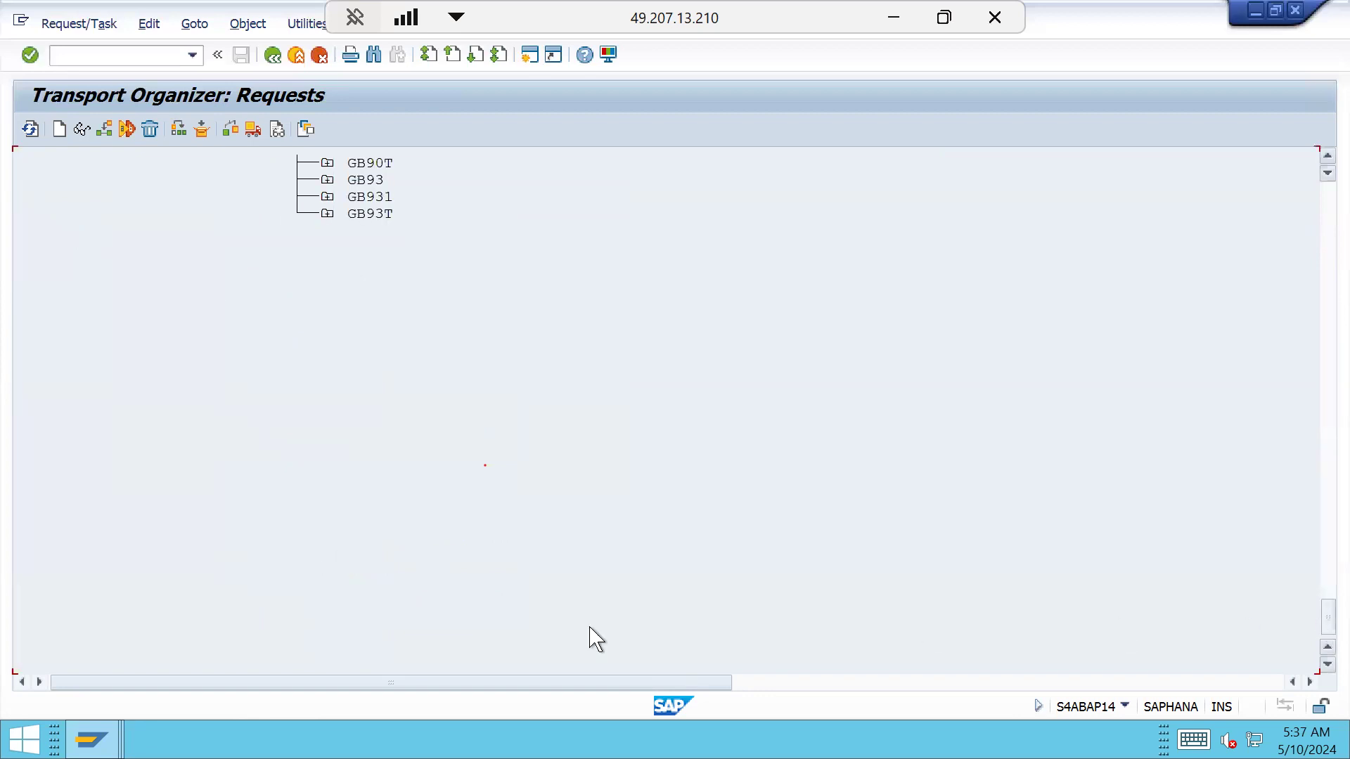
{"action": "left_click", "coordinate": [327, 165]}
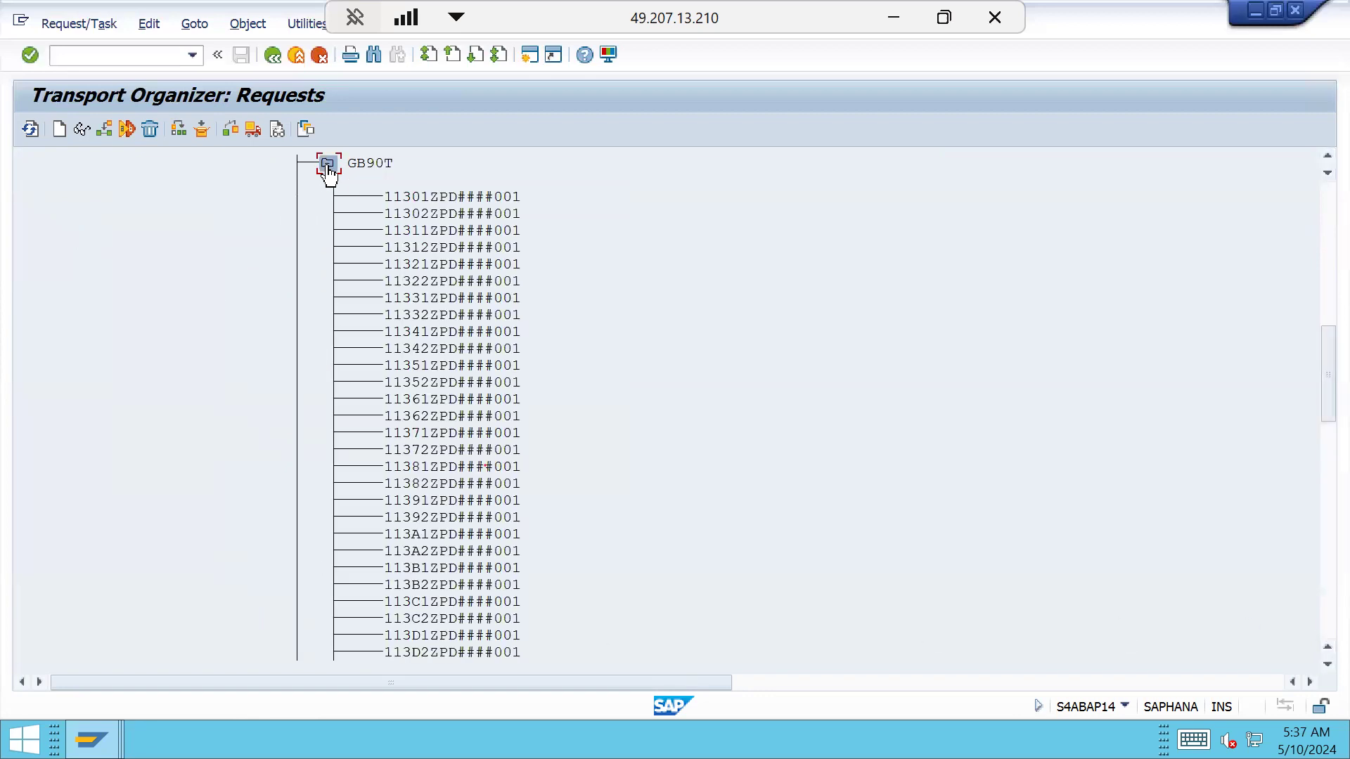
{"action": "left_click", "coordinate": [1328, 562]}
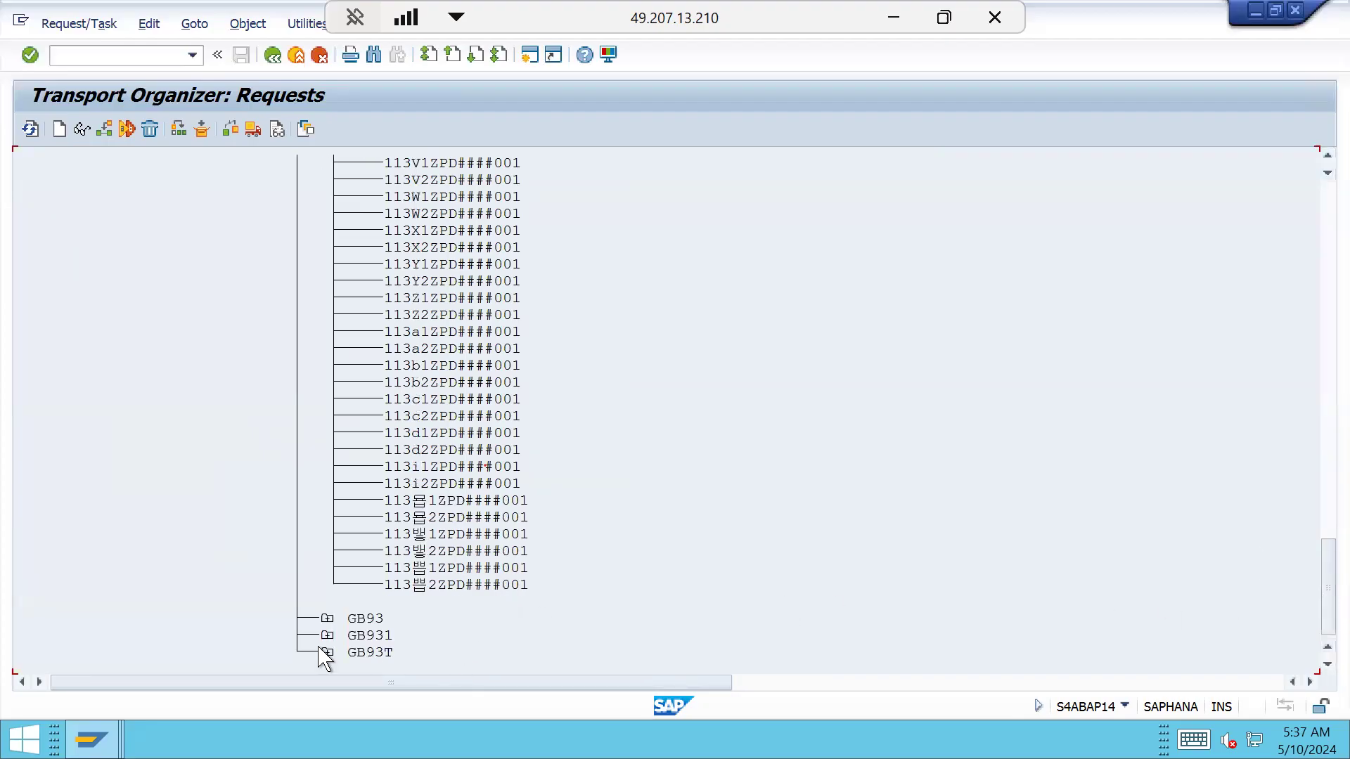
{"action": "left_click", "coordinate": [327, 619]}
{"action": "left_click_drag", "start_coordinate": [1327, 576], "coordinate": [1327, 597]}
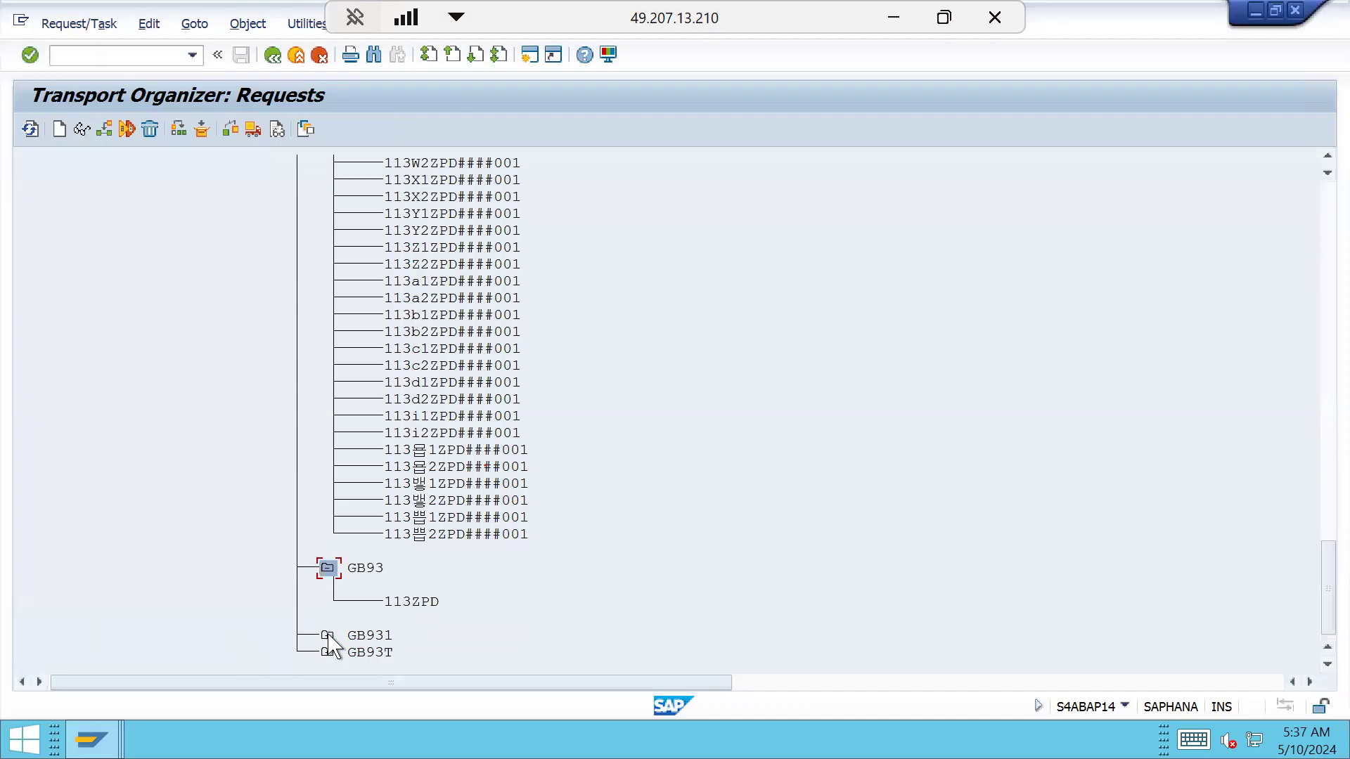
{"action": "left_click", "coordinate": [327, 635]}
{"action": "left_click", "coordinate": [328, 657]}
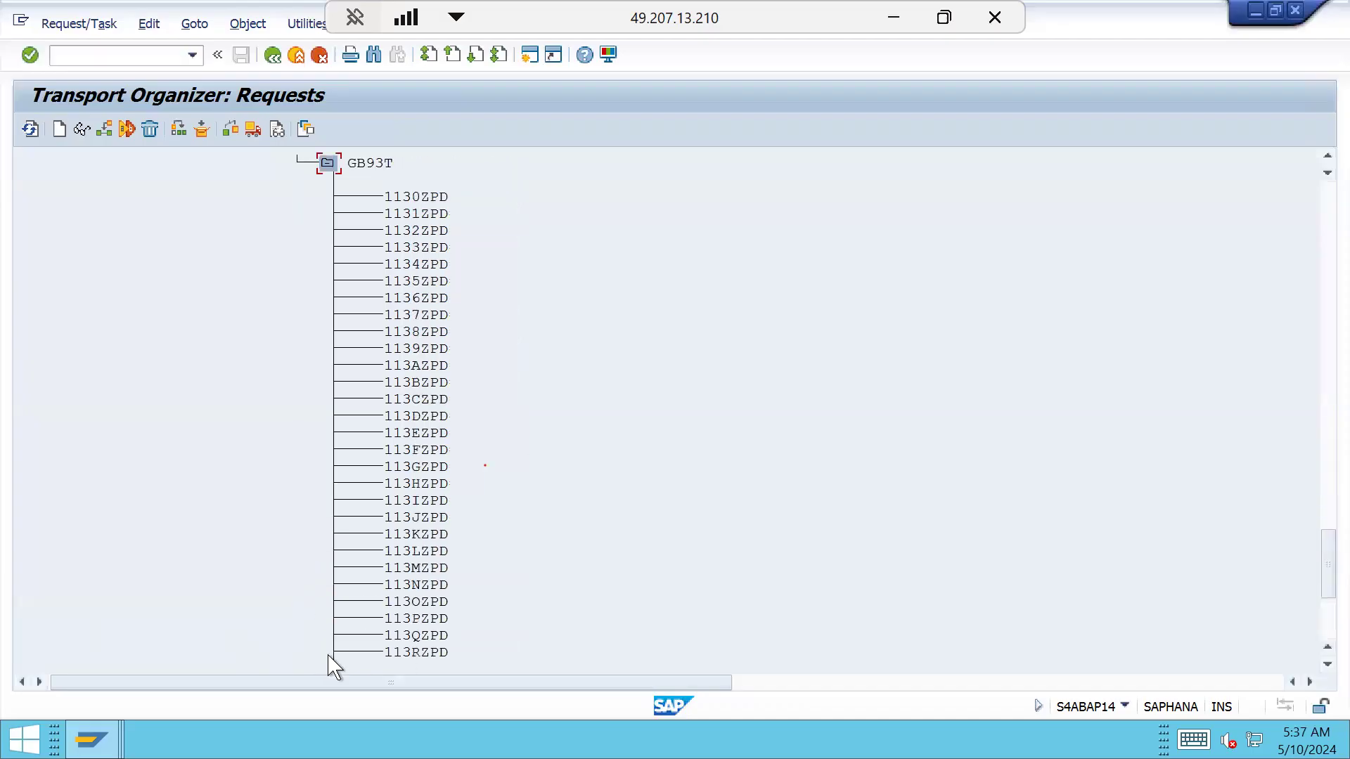
{"action": "left_click_drag", "start_coordinate": [1322, 674], "coordinate": [1289, 661]}
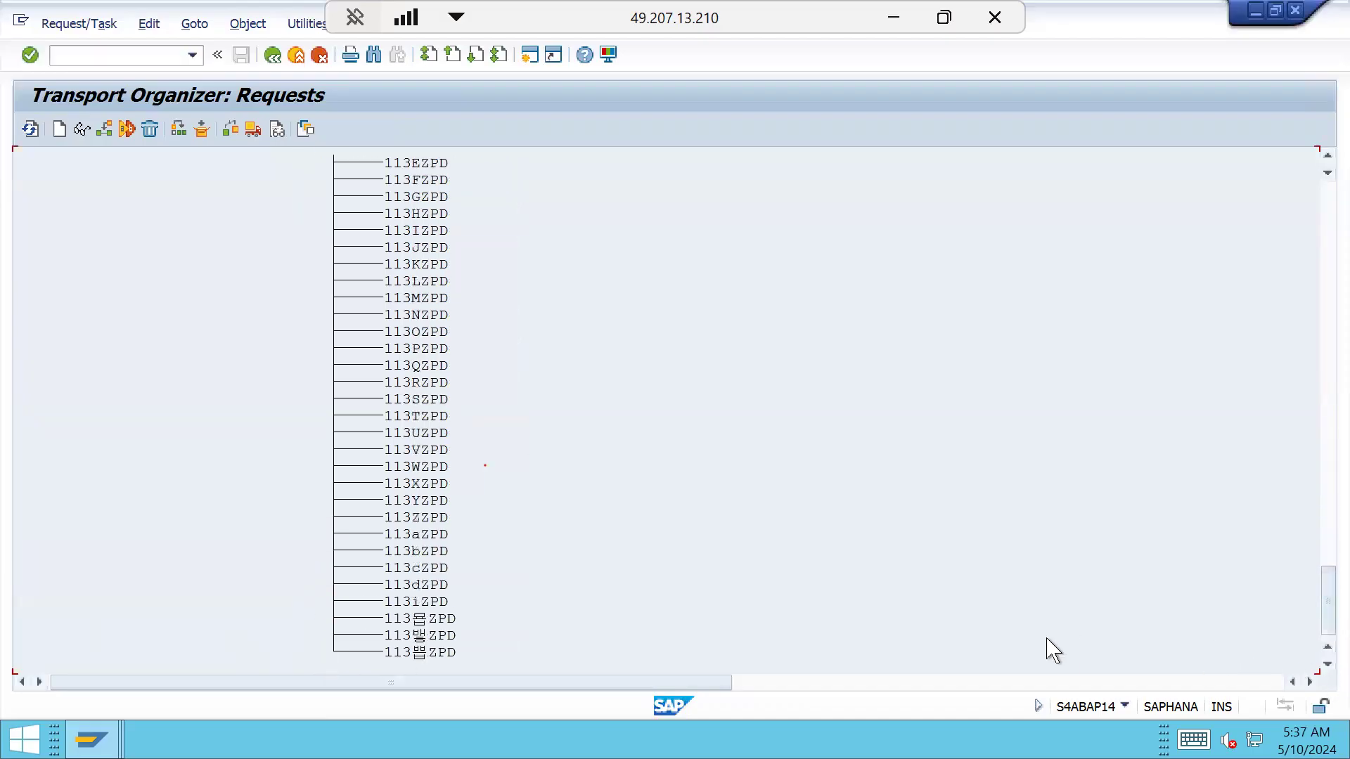
{"action": "left_click", "coordinate": [267, 62]}
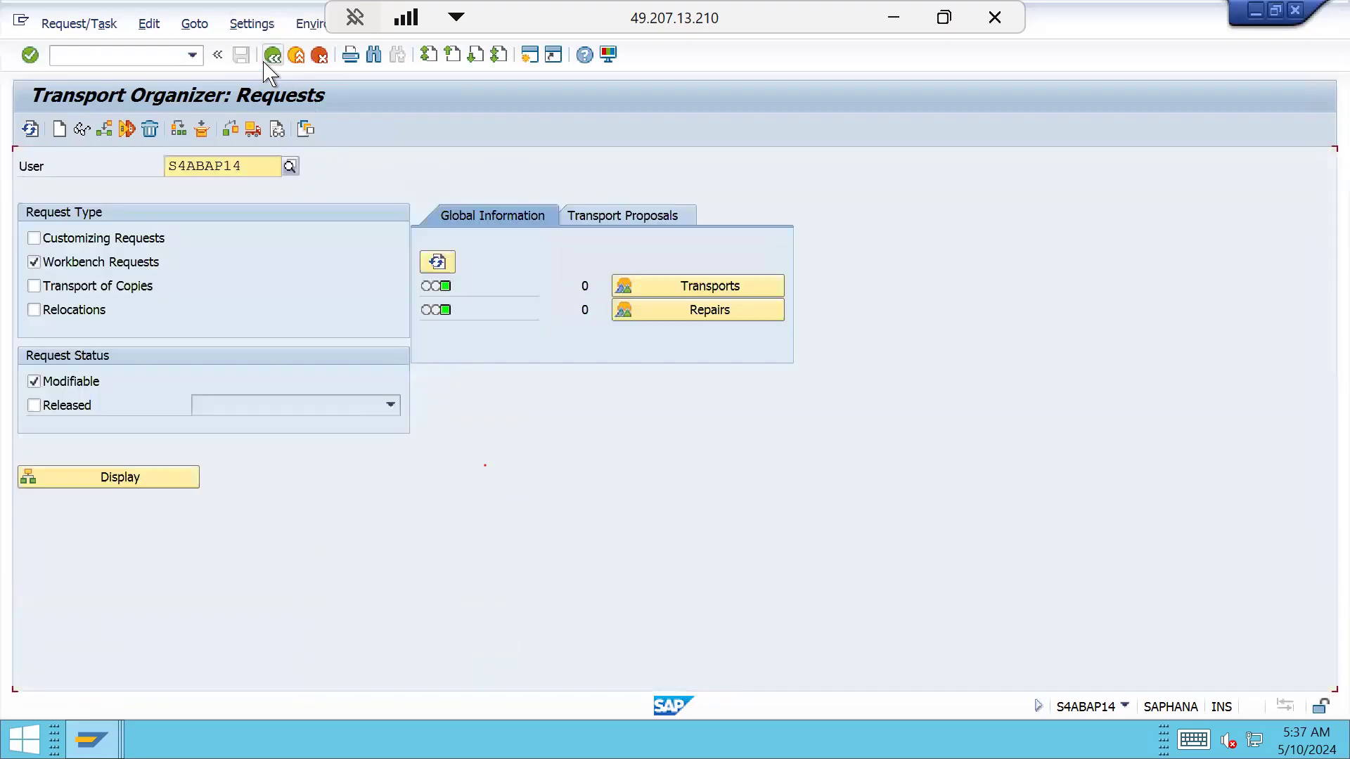
Run CJ20N from SAP Easy Access and open recently processed project INDH-2501-0001
{"action": "left_click", "coordinate": [270, 63]}
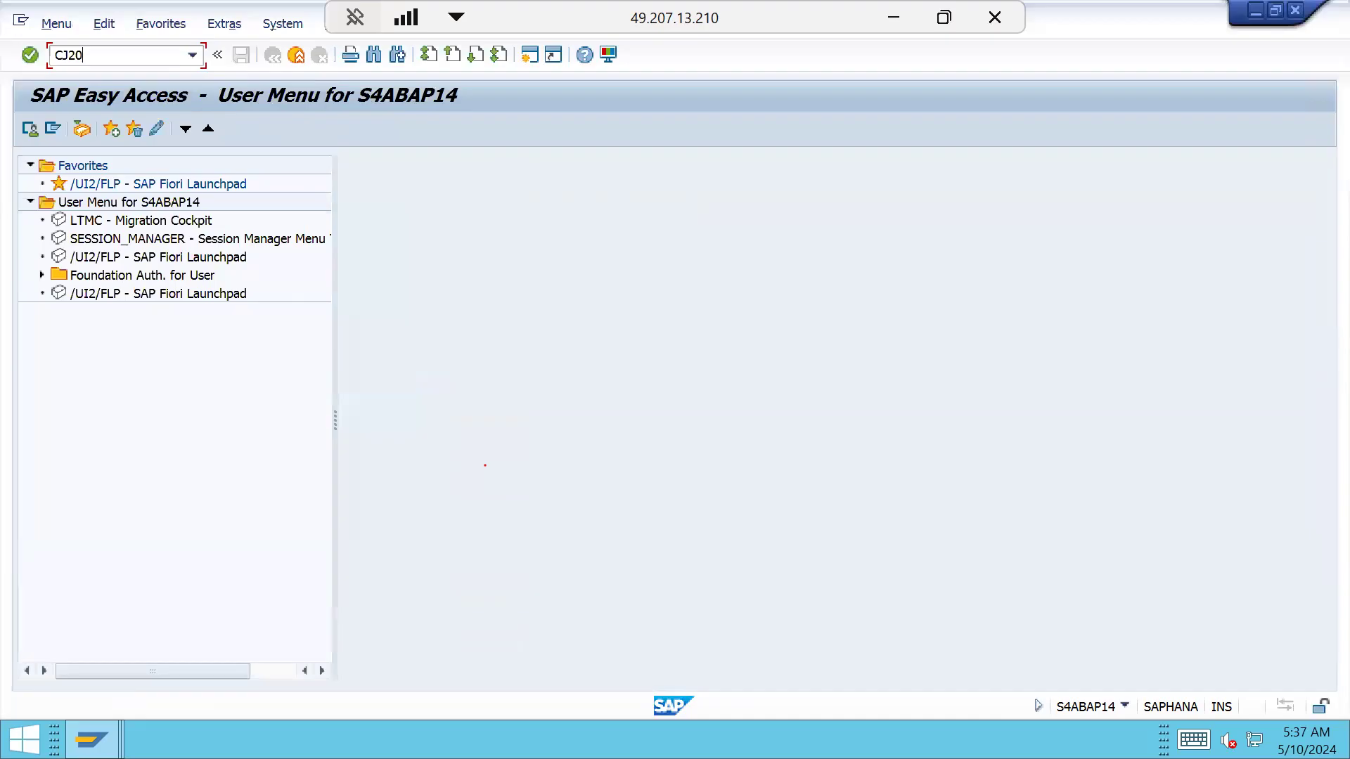
{"action": "key", "text": "Return"}
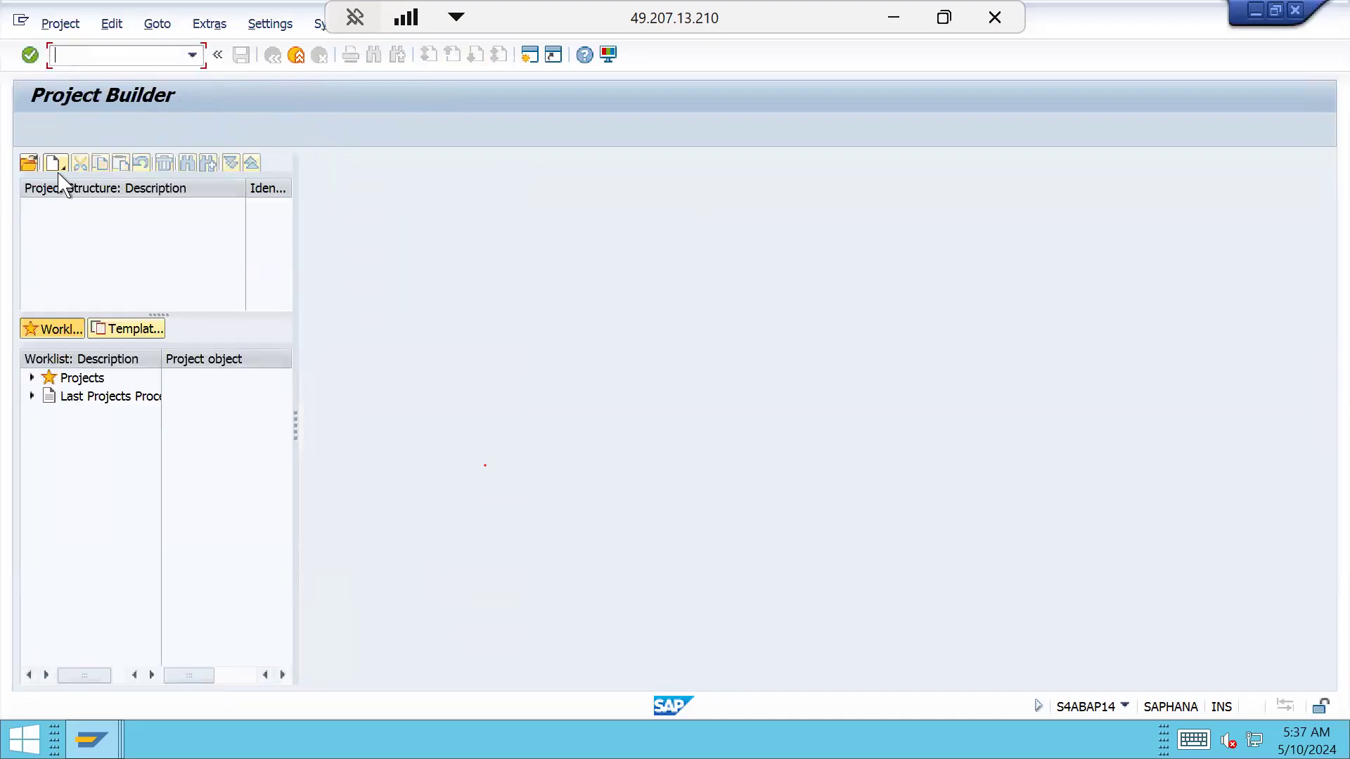
{"action": "left_click", "coordinate": [31, 396]}
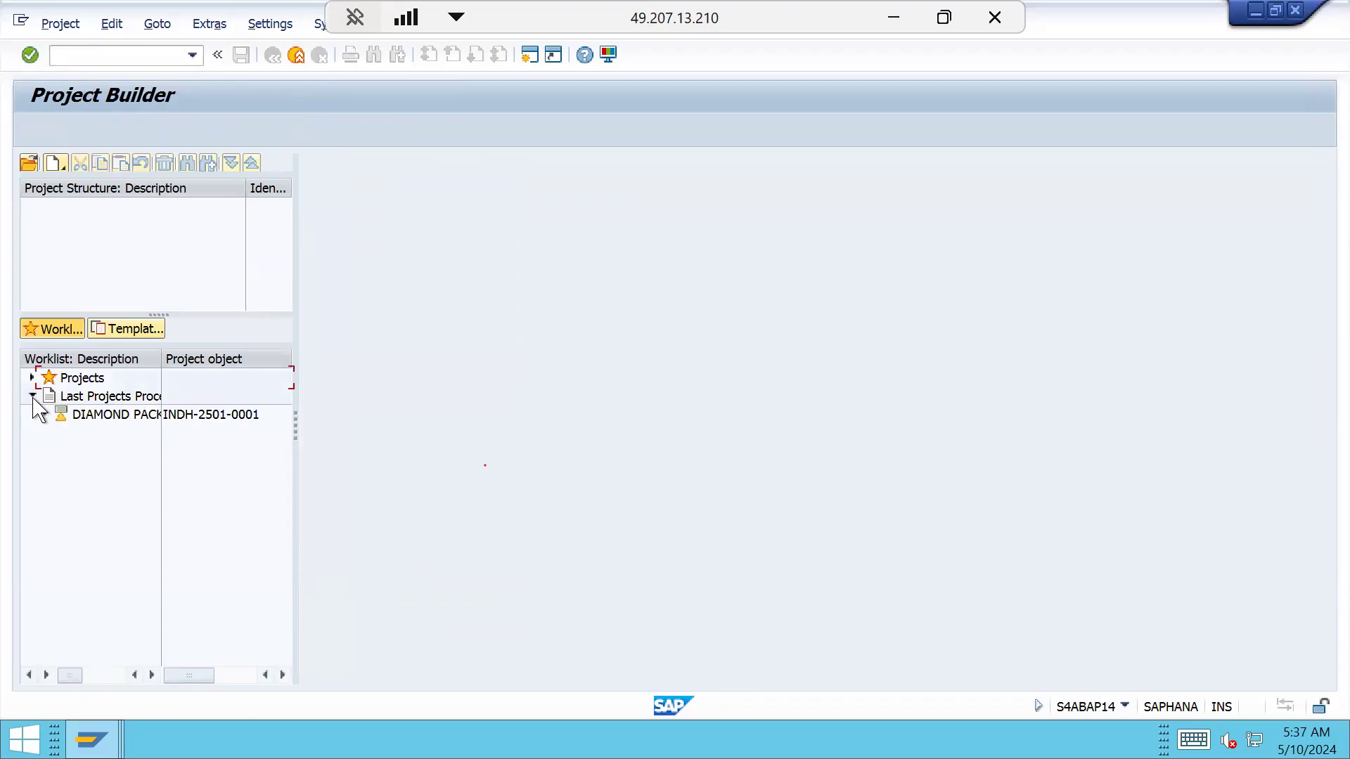
{"action": "double_click", "coordinate": [100, 416]}
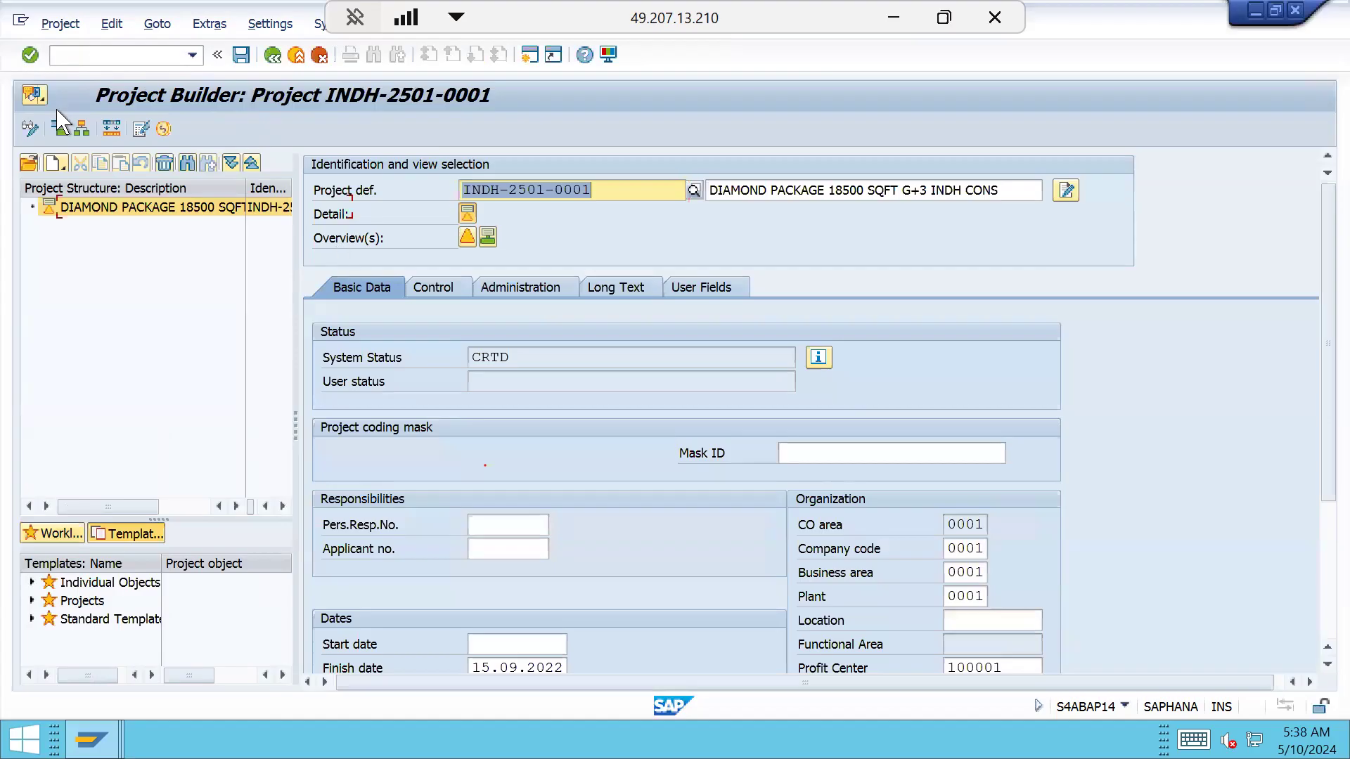
Change the project definition from INDH-2501-0001 to INDT-2501-0001
{"action": "left_click", "coordinate": [501, 189]}
{"action": "key", "text": "End"}
{"action": "key", "text": "BackSpace"}
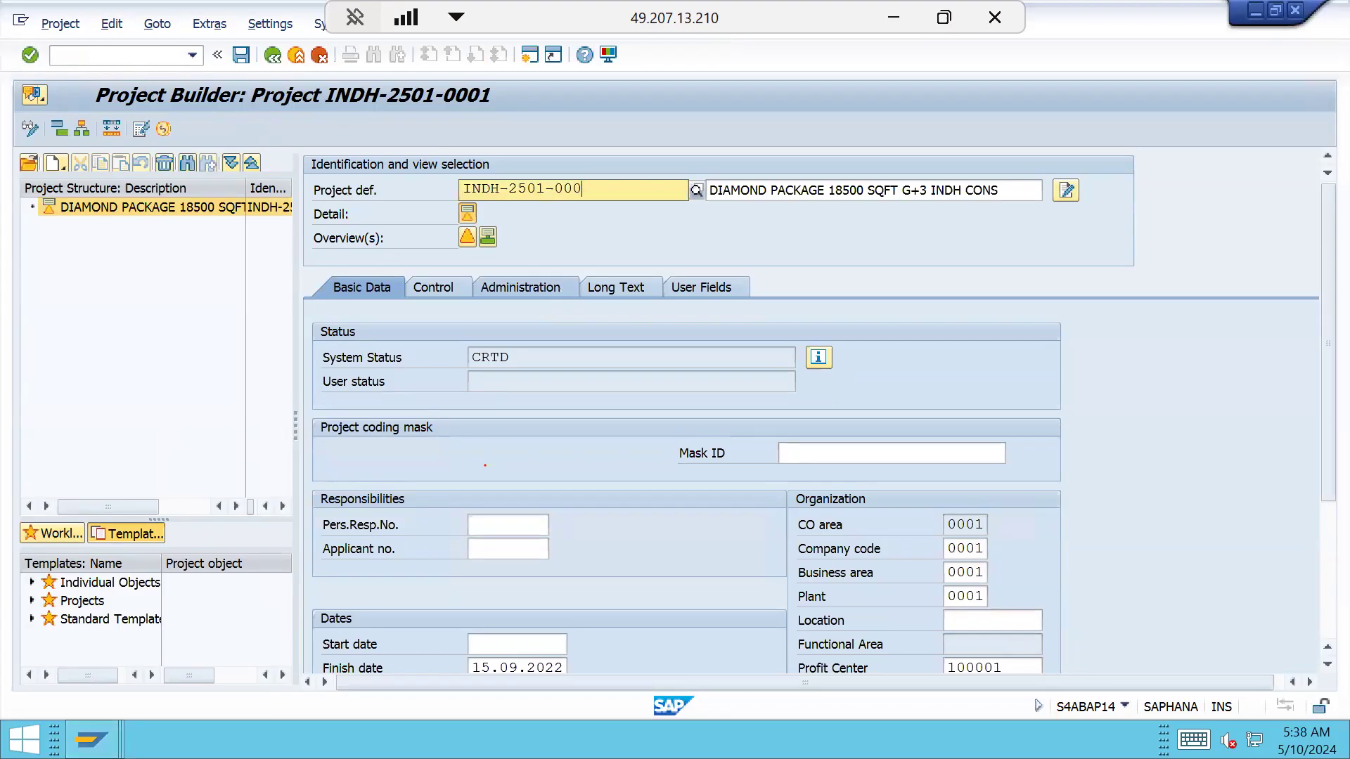
{"action": "type", "text": "1"}
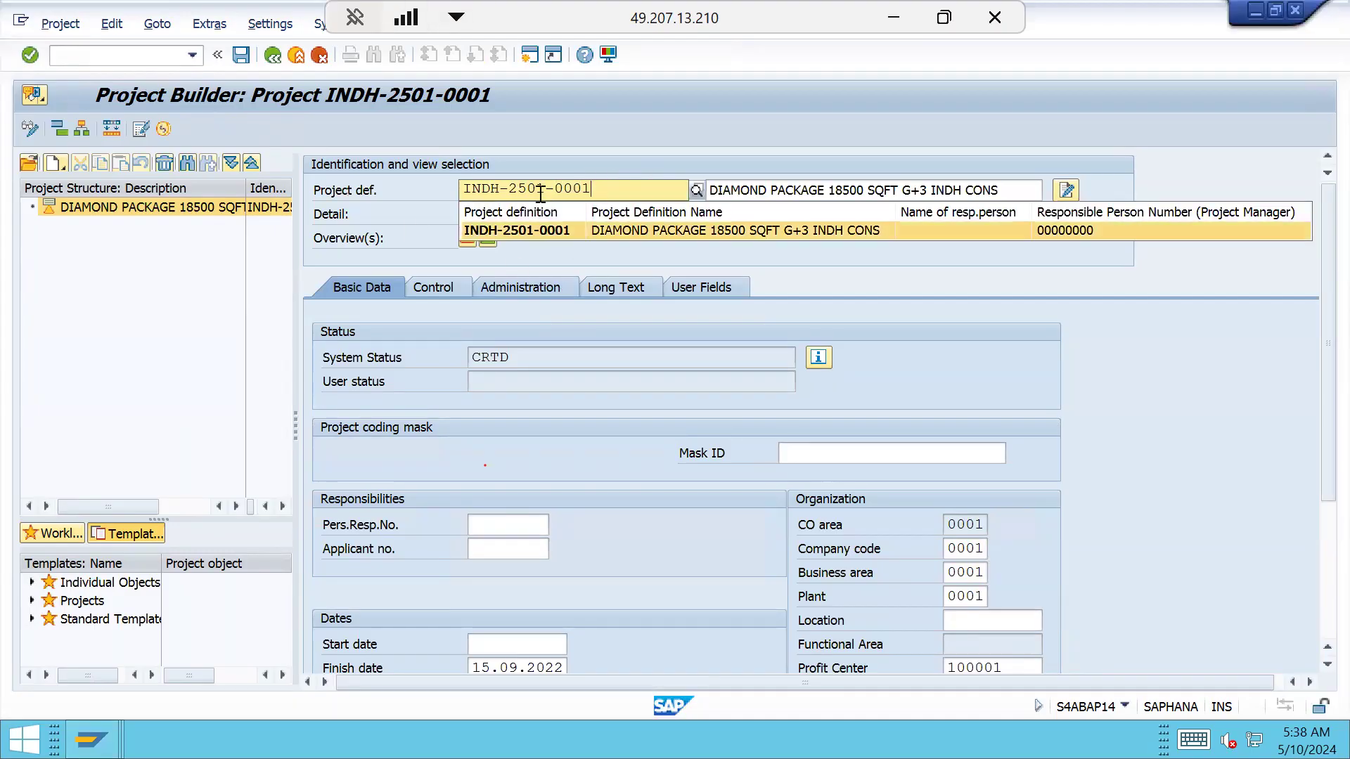
{"action": "key", "text": "BackSpace"}
{"action": "type", "text": "T"}
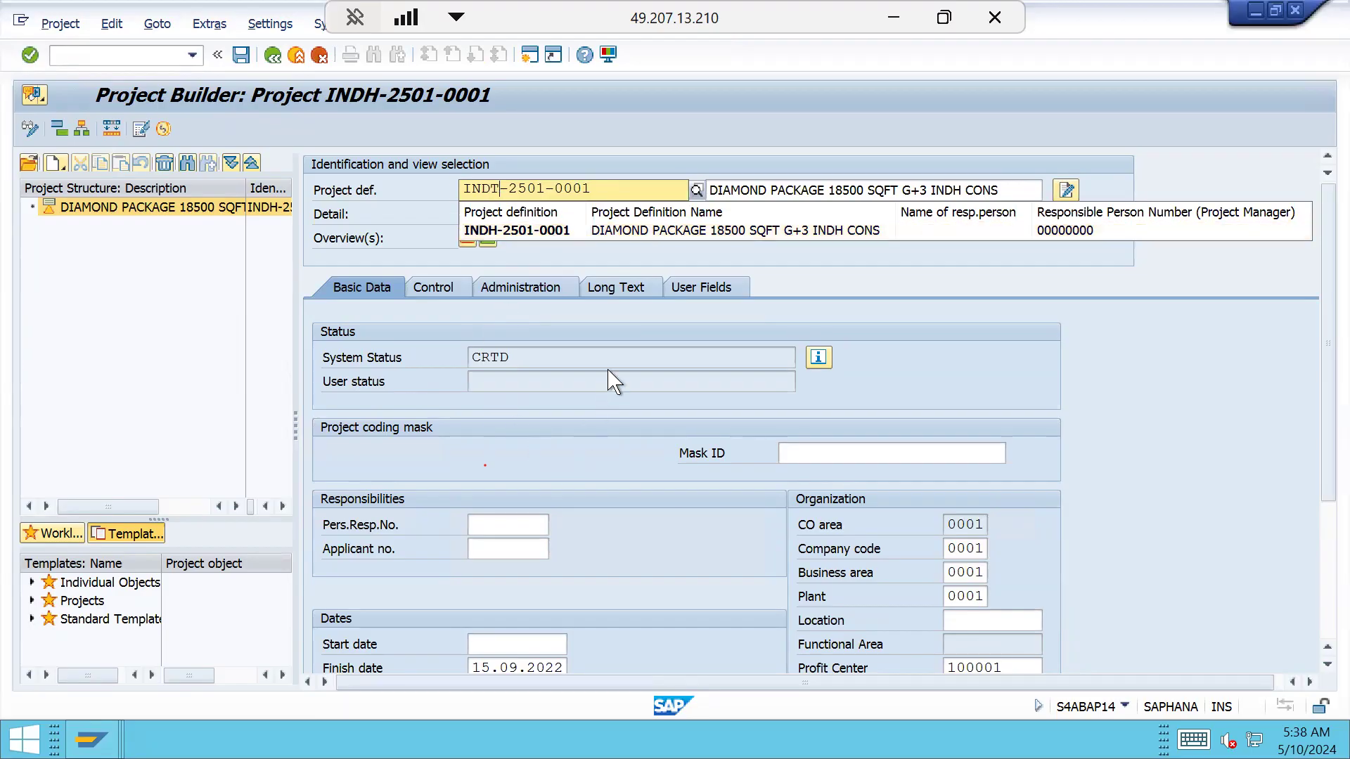
Run the ZPD validation via Edit > Validation/Substitution, triggering the 'must start with INDH' error
{"action": "left_click", "coordinate": [112, 23]}
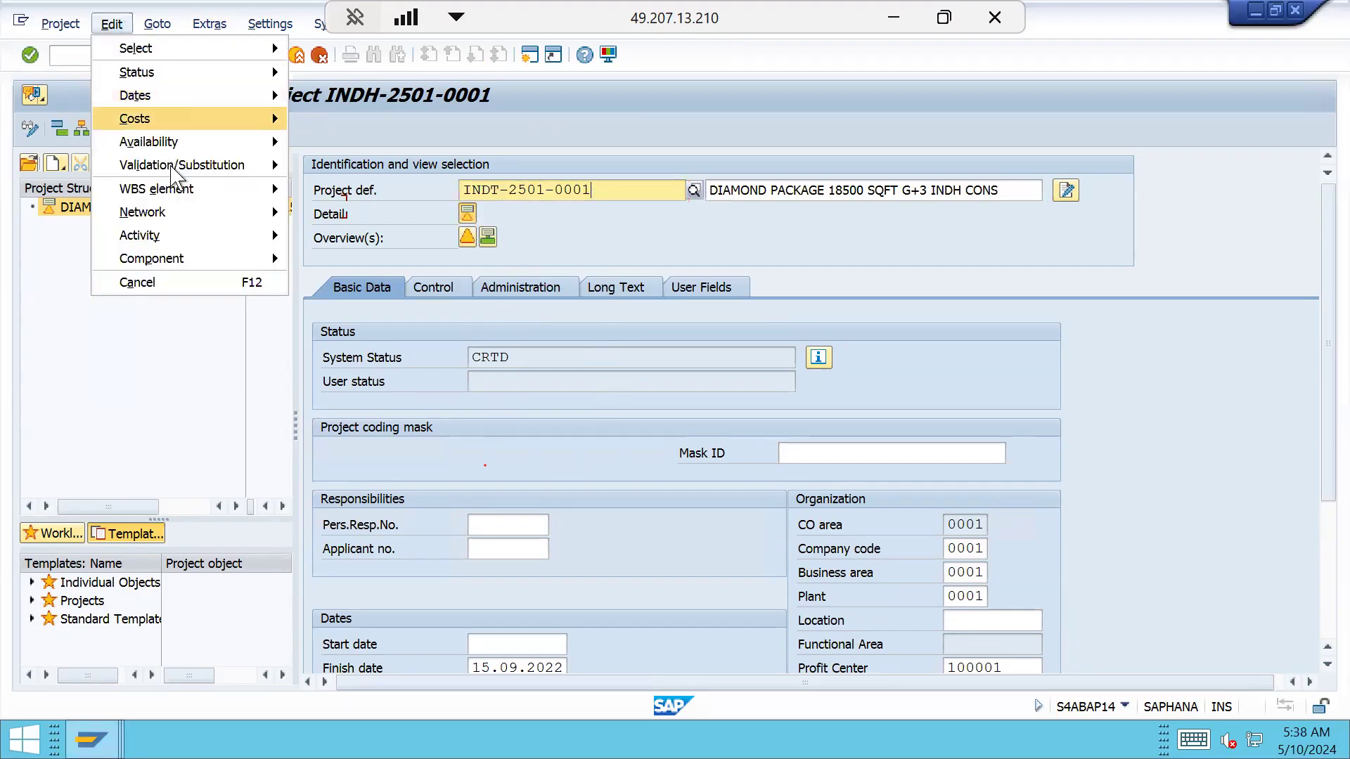
{"action": "mouse_move", "coordinate": [225, 167]}
{"action": "left_click", "coordinate": [382, 169]}
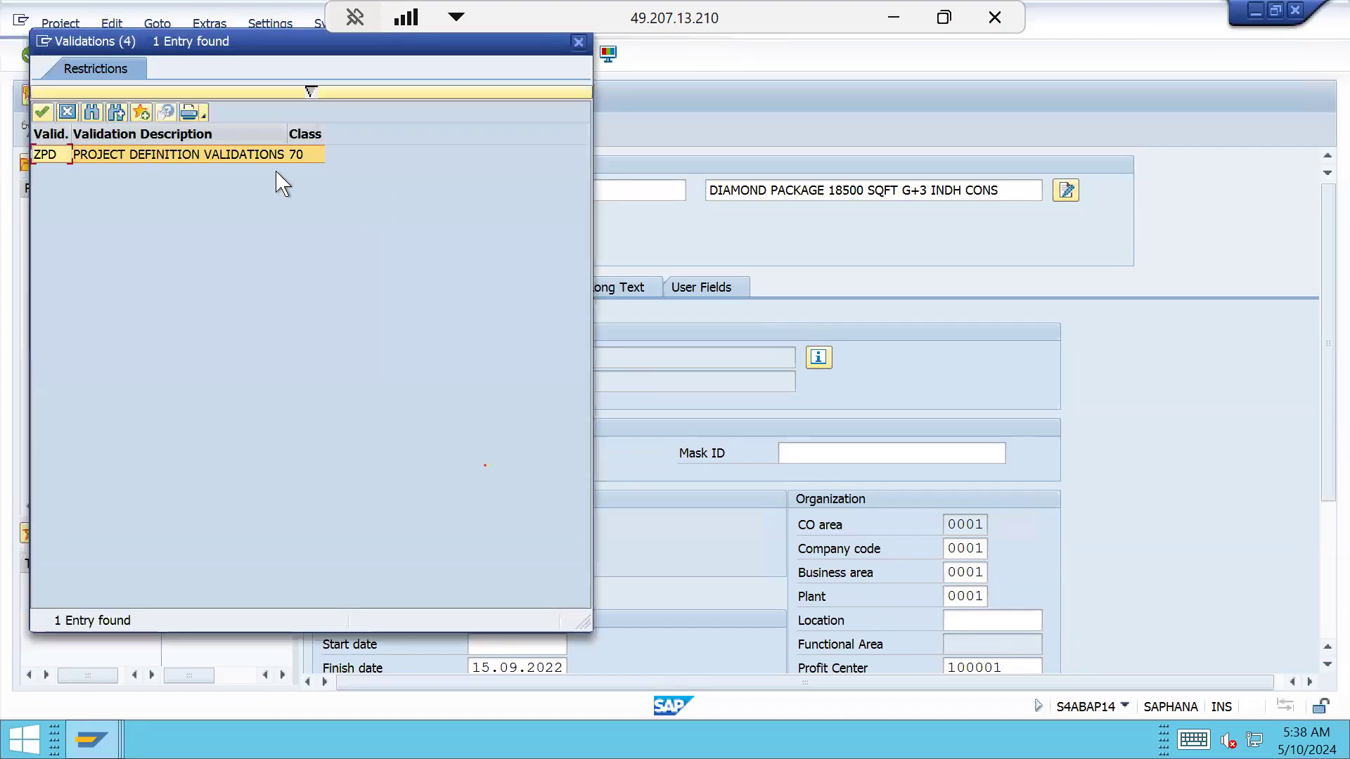
{"action": "double_click", "coordinate": [281, 156]}
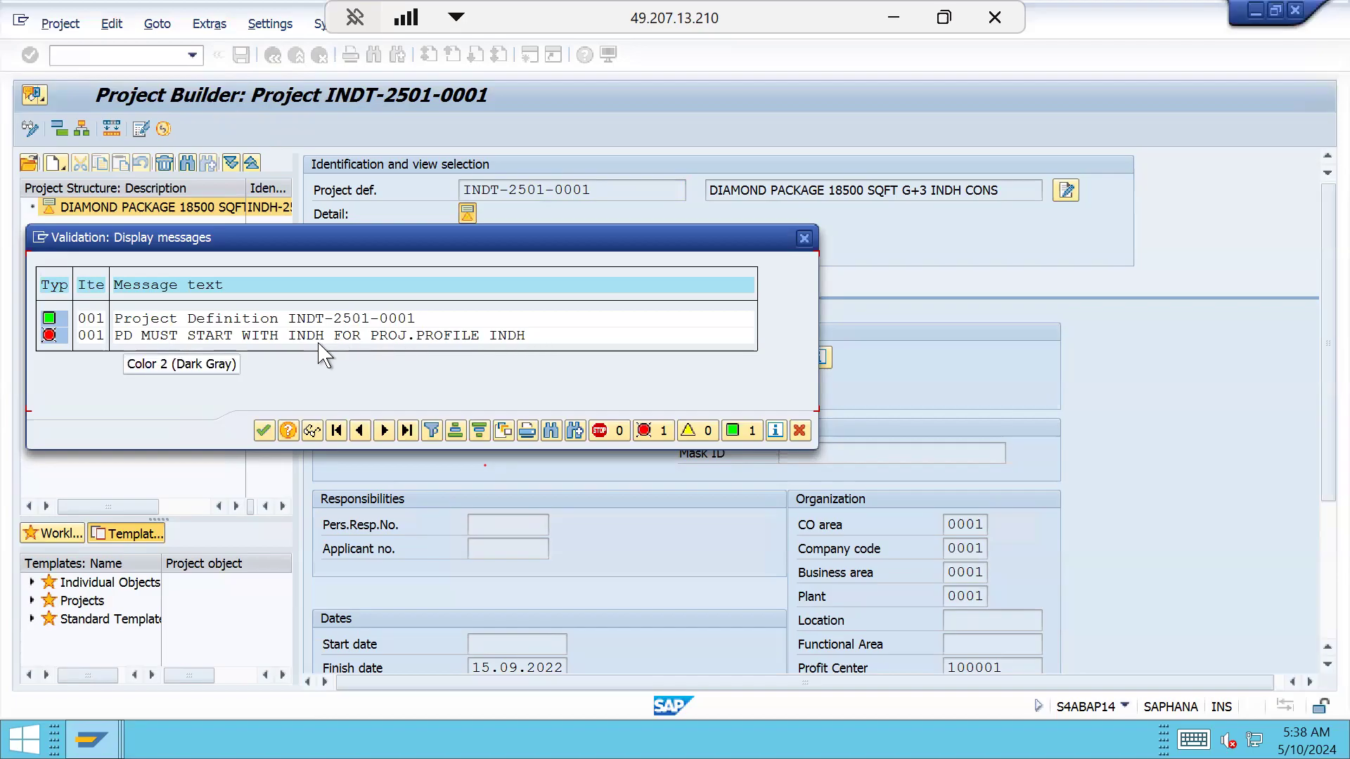
Acknowledge the validation error messages and return to the project definition field
{"action": "left_click", "coordinate": [264, 430]}
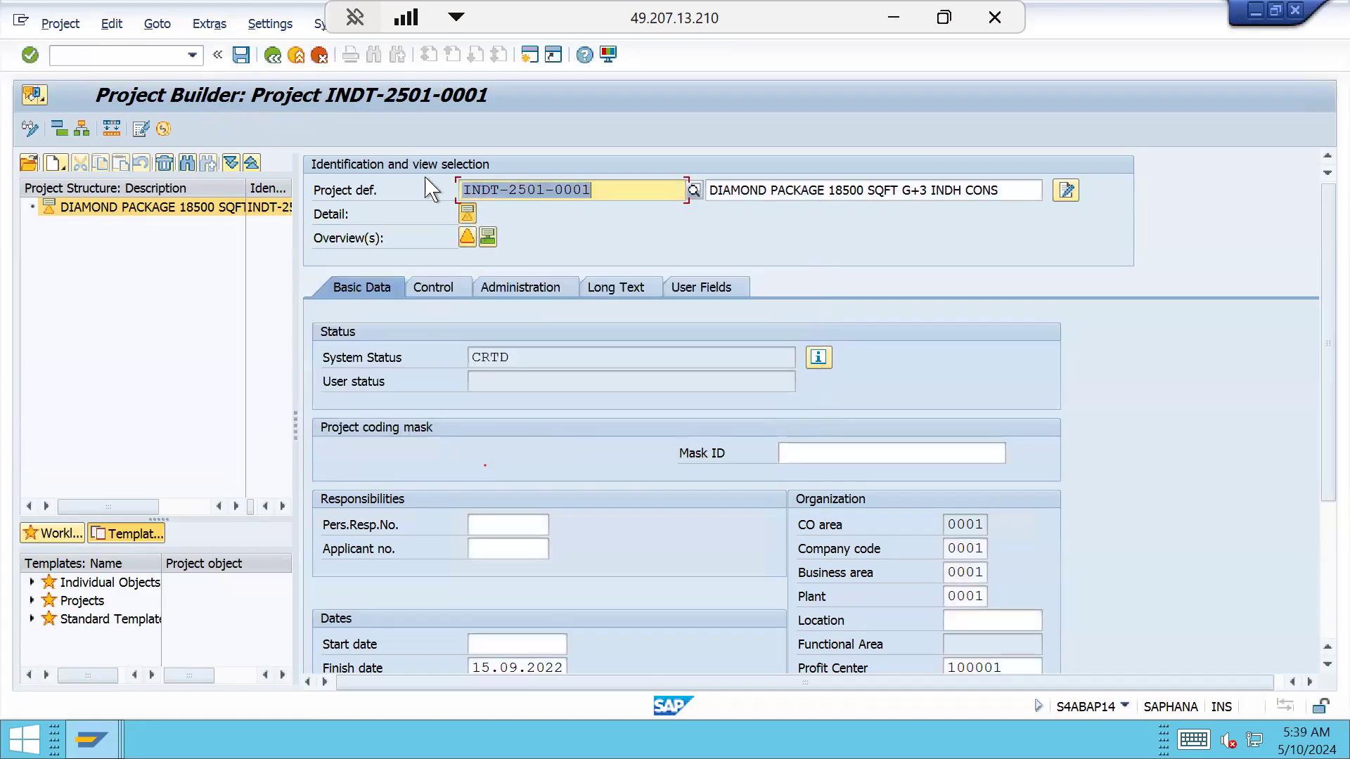
{"action": "left_click", "coordinate": [123, 24]}
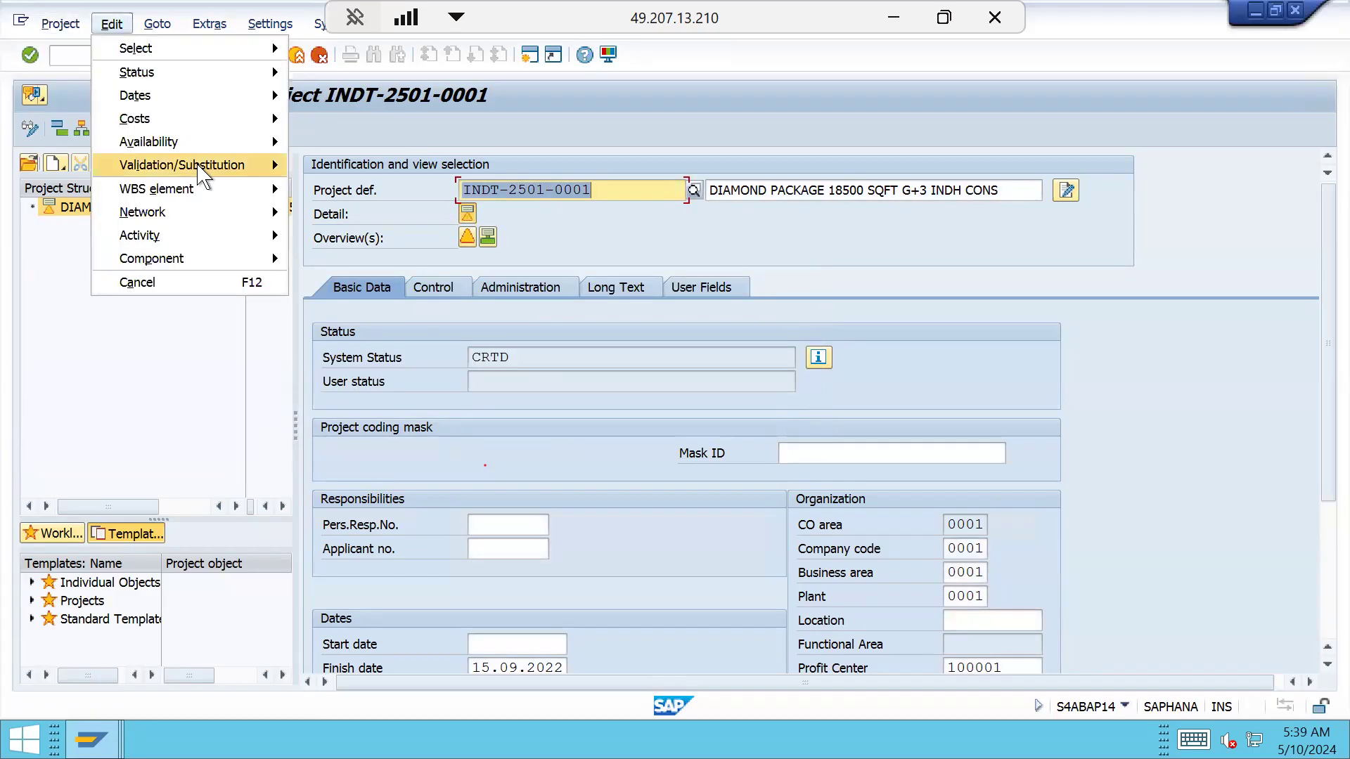
{"action": "mouse_move", "coordinate": [191, 165]}
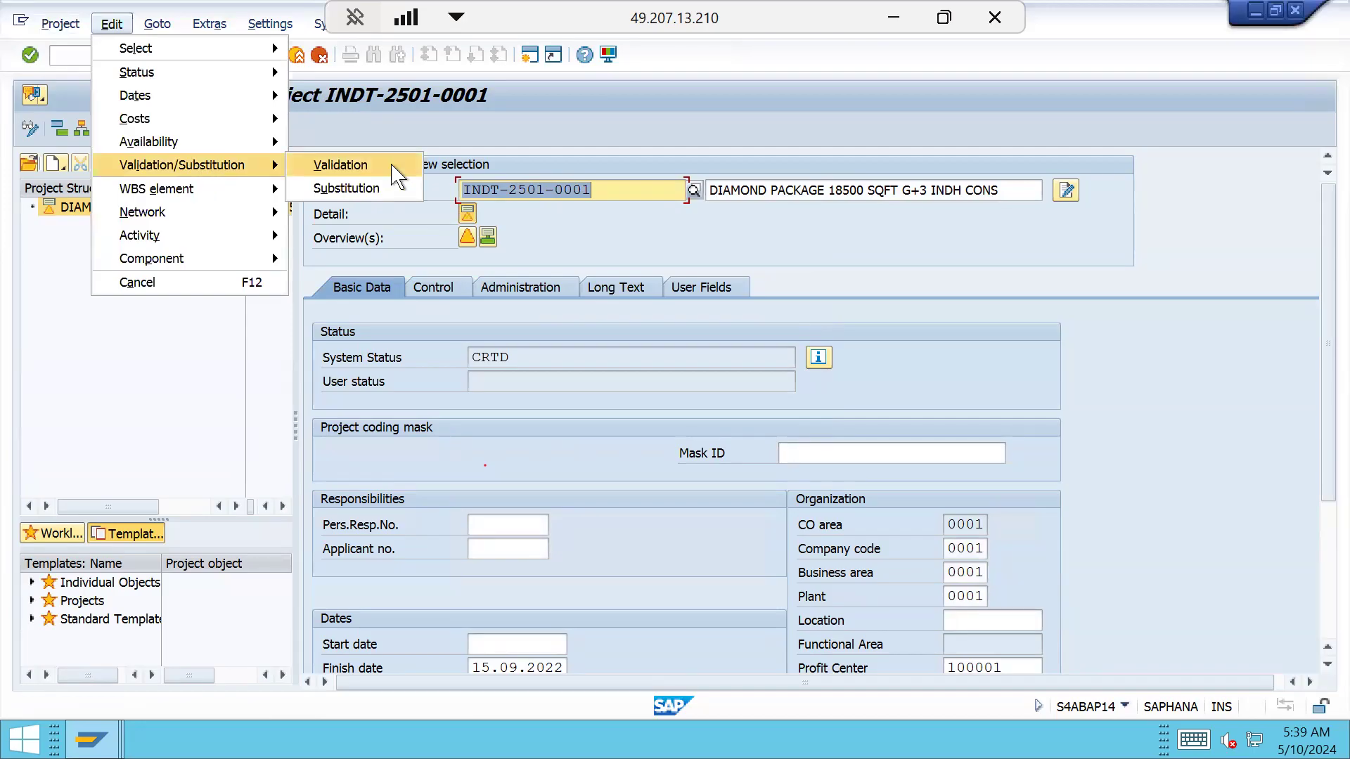
{"action": "left_click", "coordinate": [499, 191]}
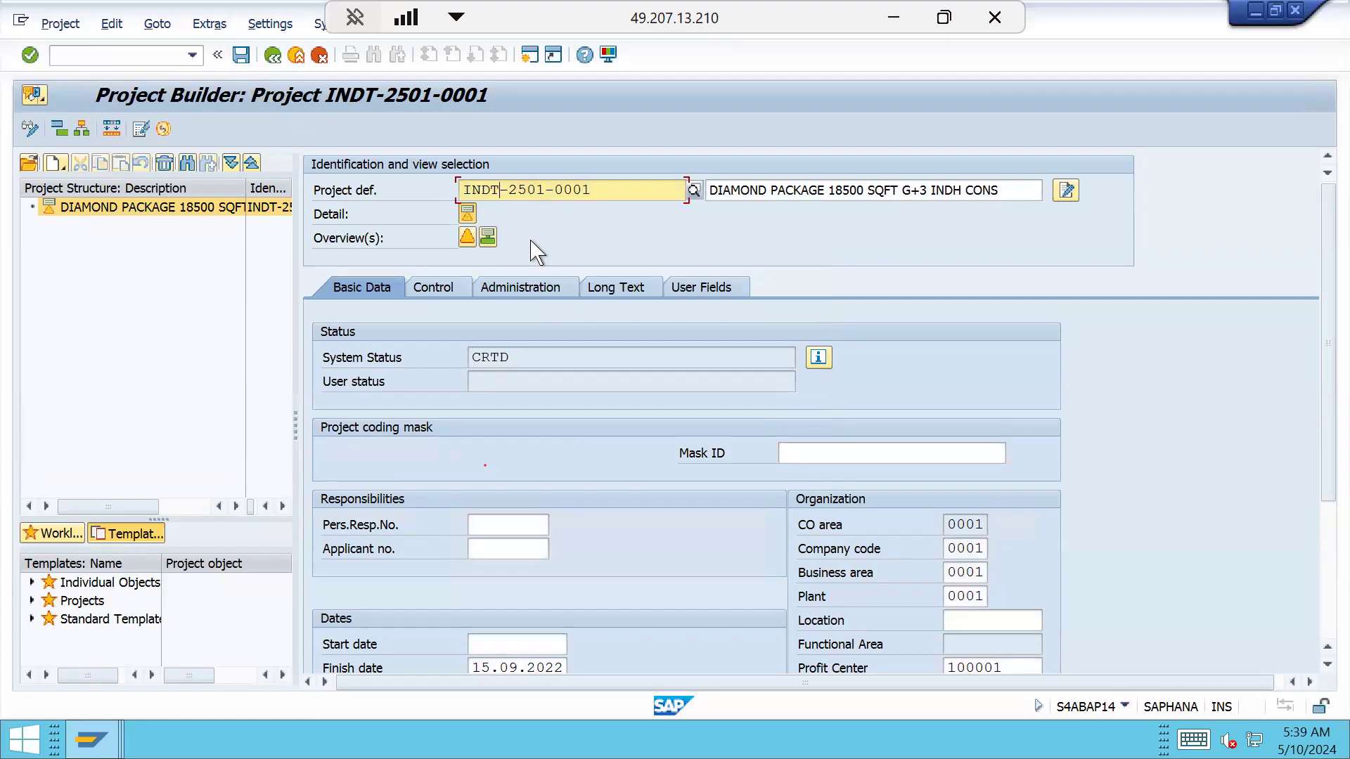
Restore the project definition to INDH-2501-0001 from the field's entry history
{"action": "key", "text": "End"}
{"action": "key", "text": "BackSpace"}
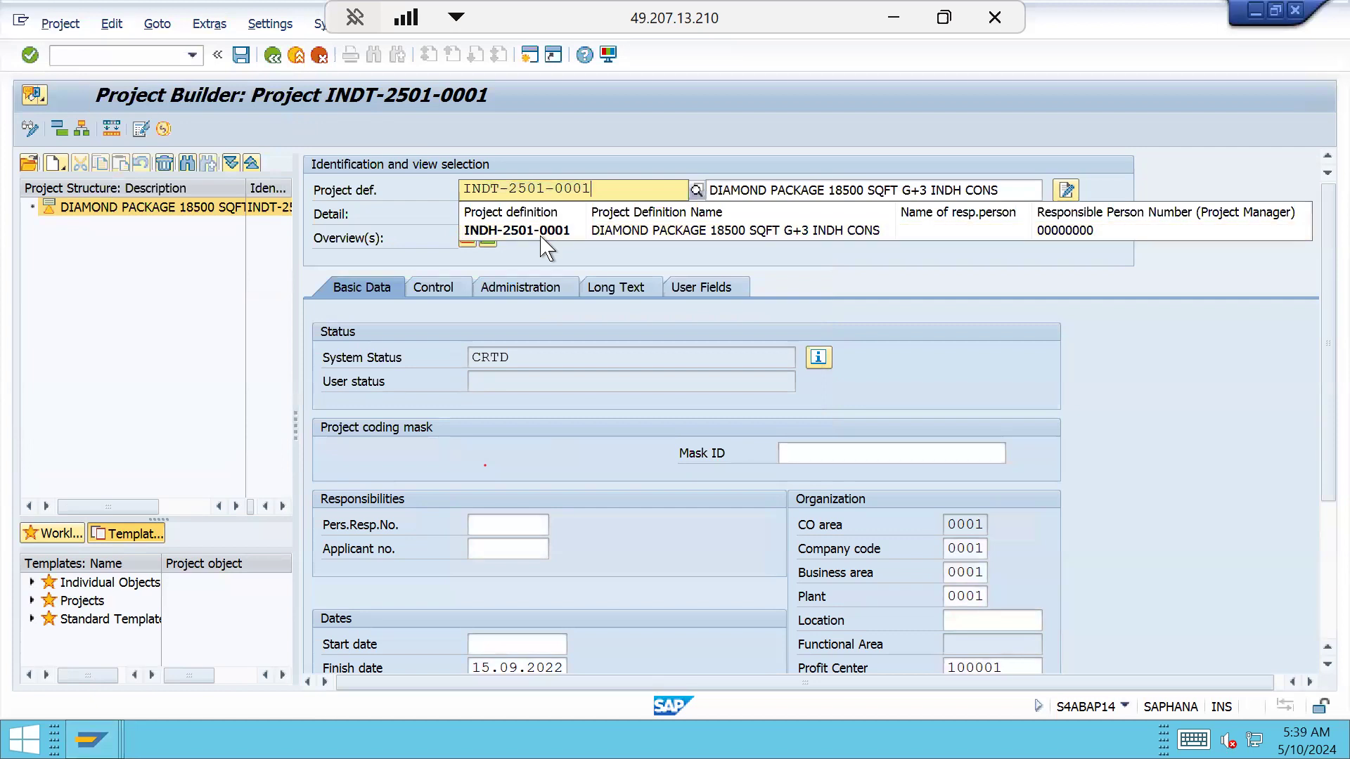
{"action": "left_click", "coordinate": [546, 232]}
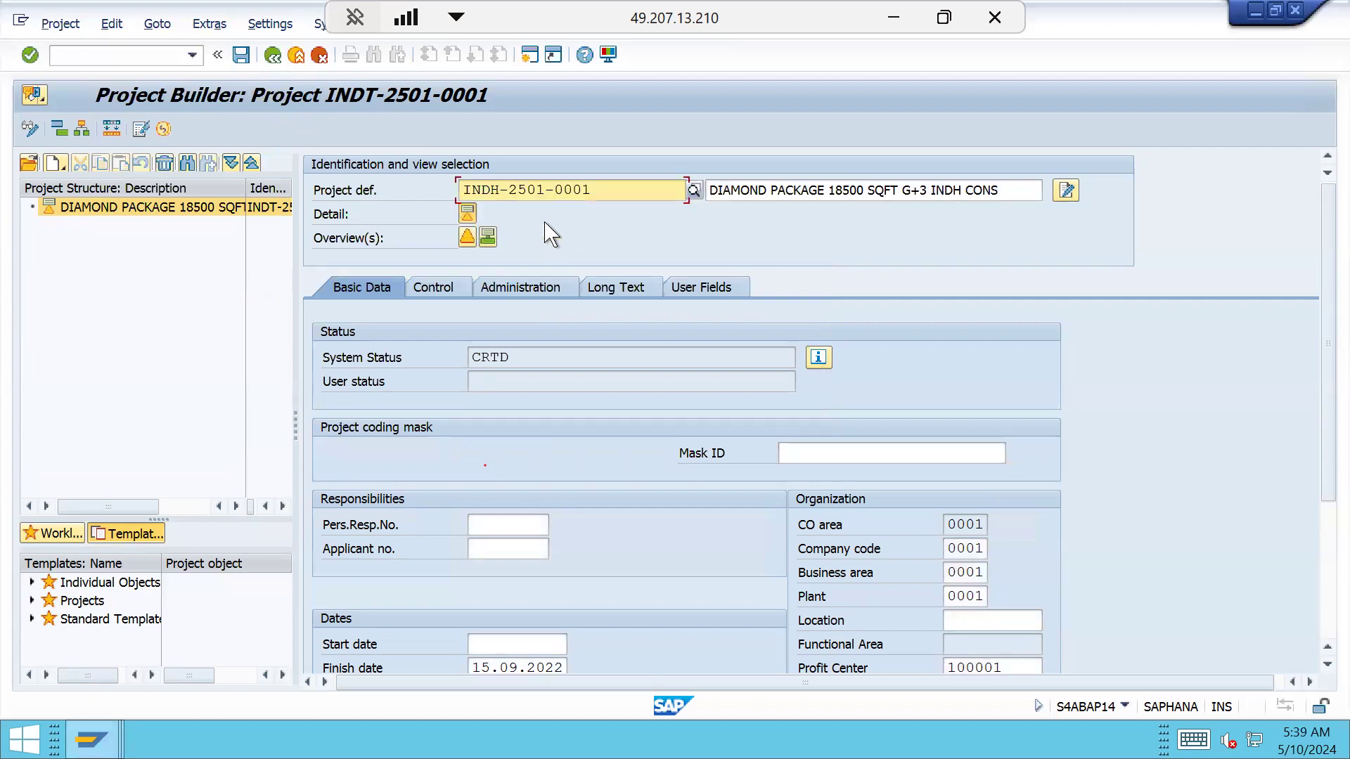
{"action": "left_click", "coordinate": [530, 55]}
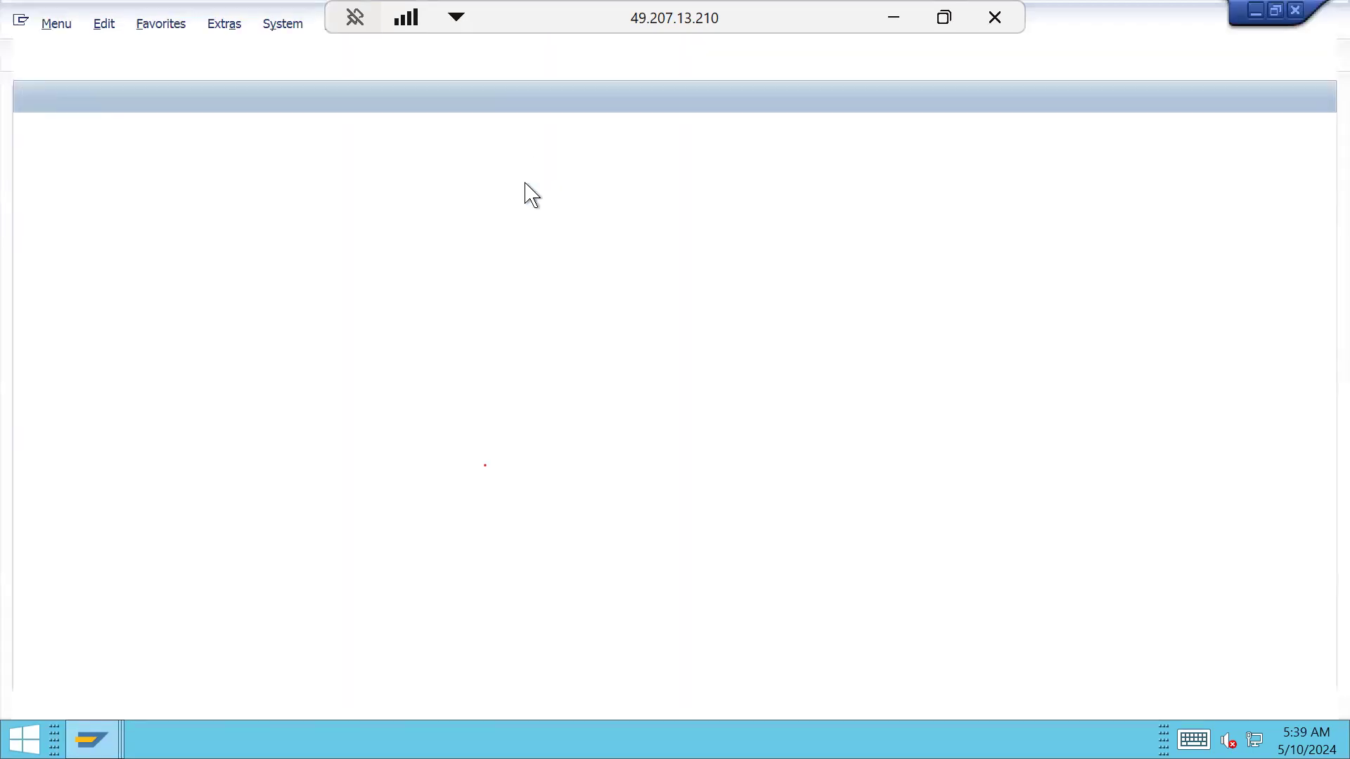
Run OPSA, open project profile INDH and enter ZPD as its project-definition validation
{"action": "type", "text": "OPSA"}
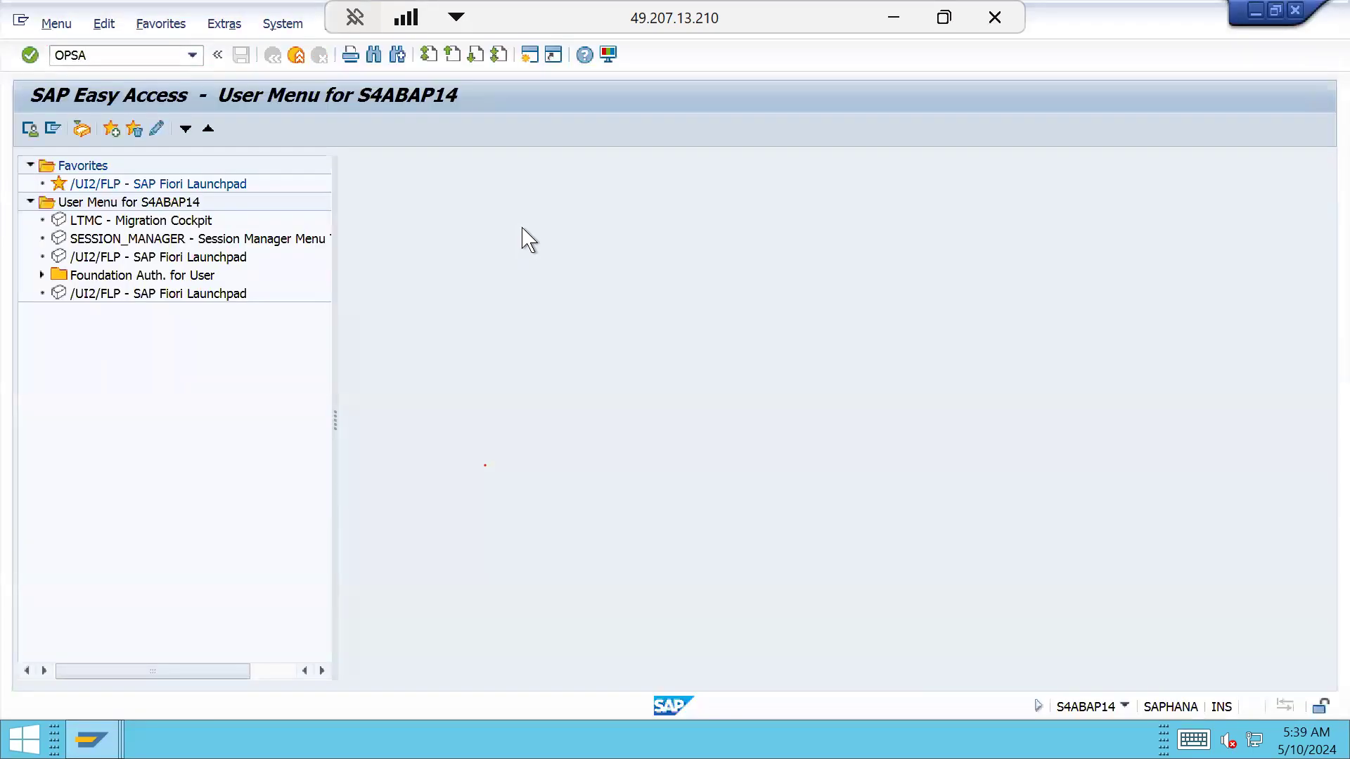
{"action": "key", "text": "Return"}
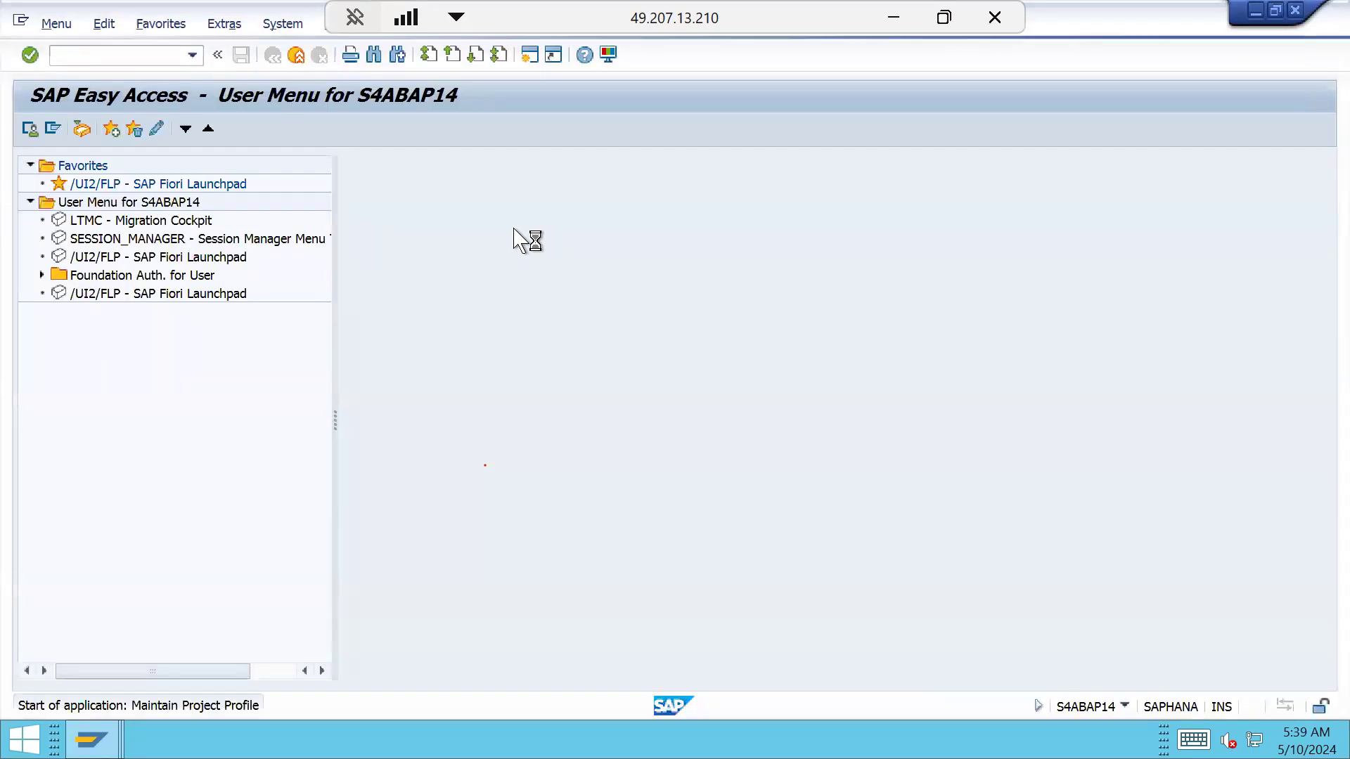
{"action": "double_click", "coordinate": [56, 257]}
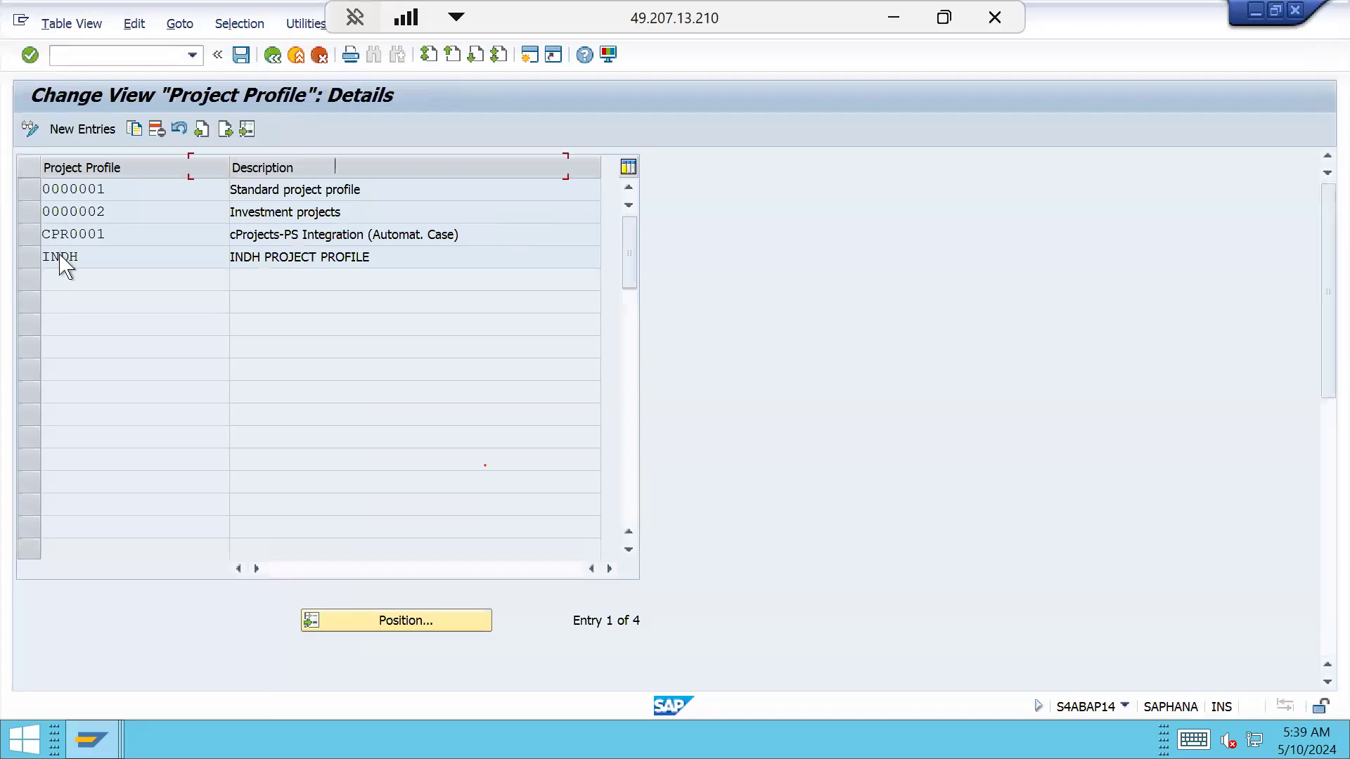
{"action": "left_click", "coordinate": [226, 475]}
{"action": "type", "text": "ZPD"}
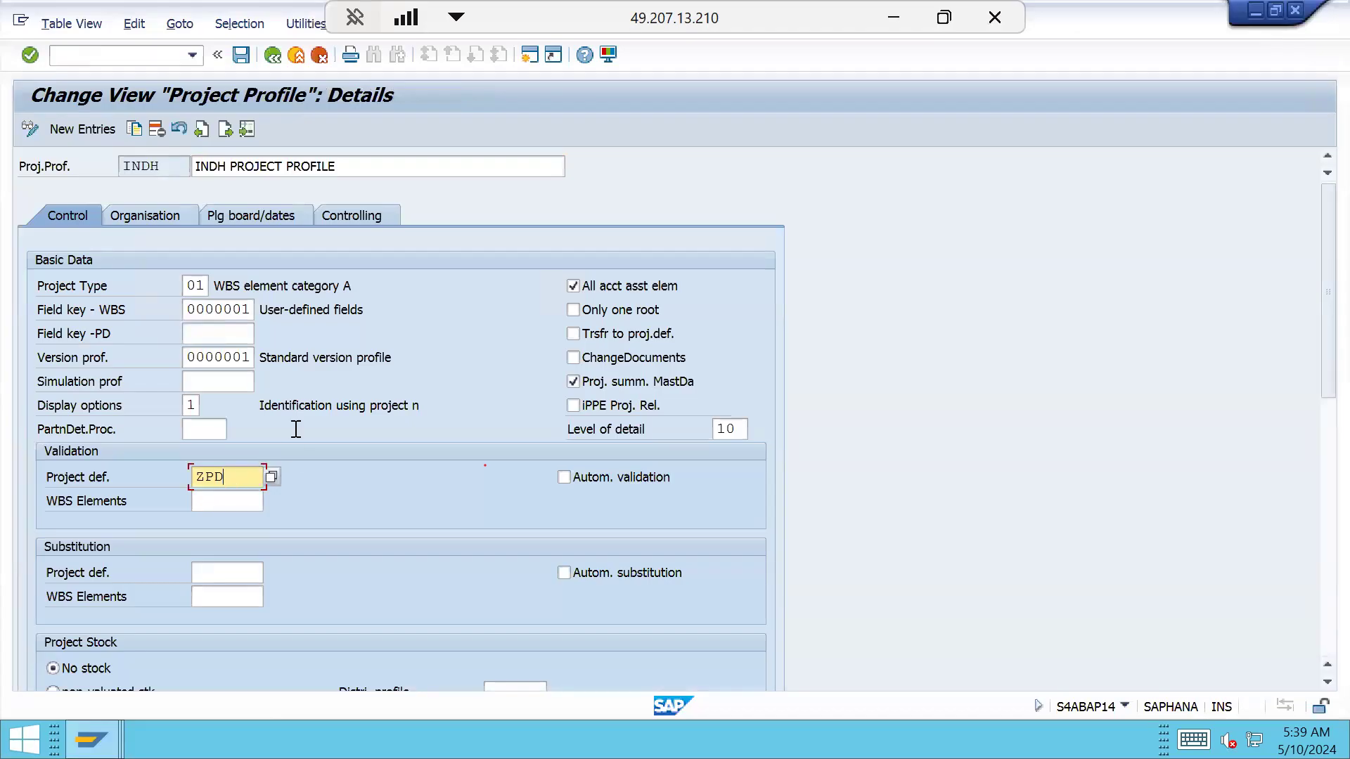
{"action": "scroll", "coordinate": [335, 491], "scroll_direction": "down", "scroll_amount": 1}
{"action": "scroll", "coordinate": [342, 506], "scroll_direction": "down", "scroll_amount": 1}
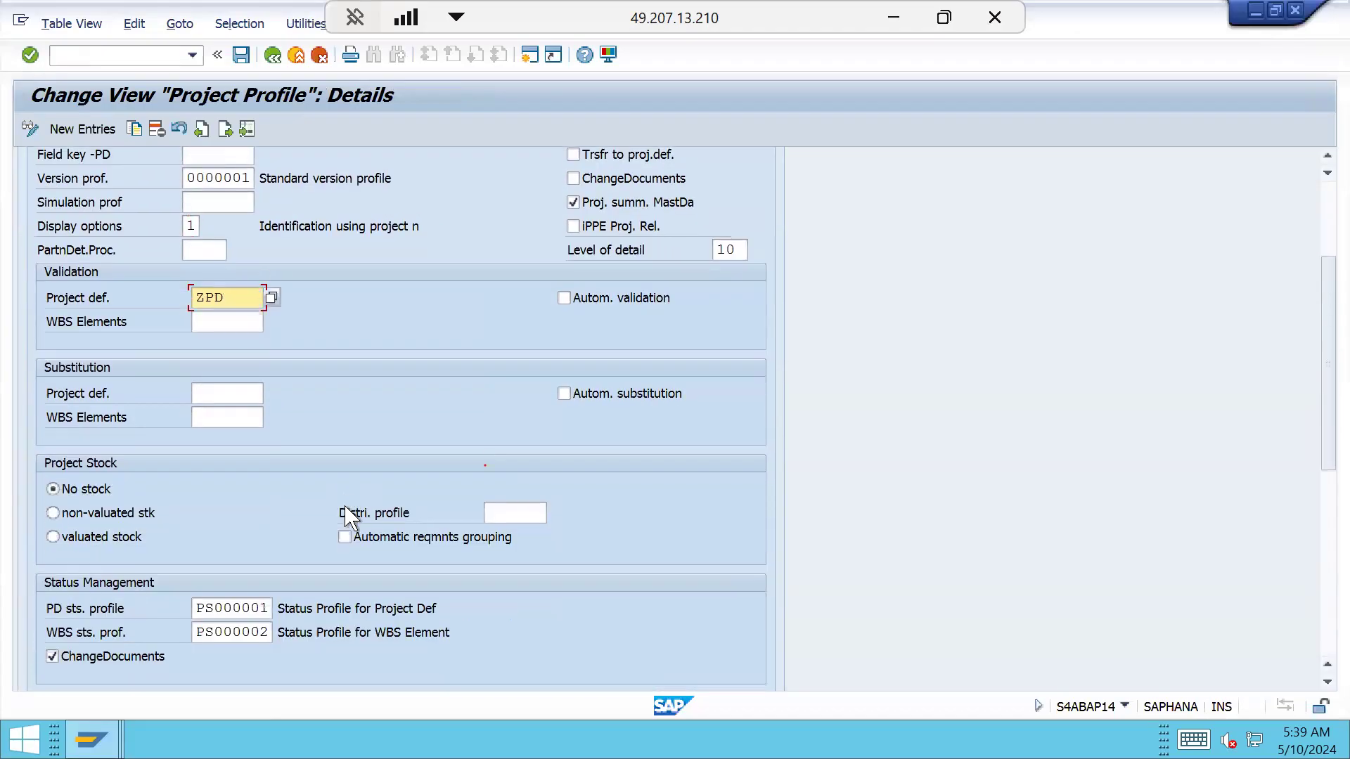
{"action": "scroll", "coordinate": [345, 513], "scroll_direction": "down", "scroll_amount": 3}
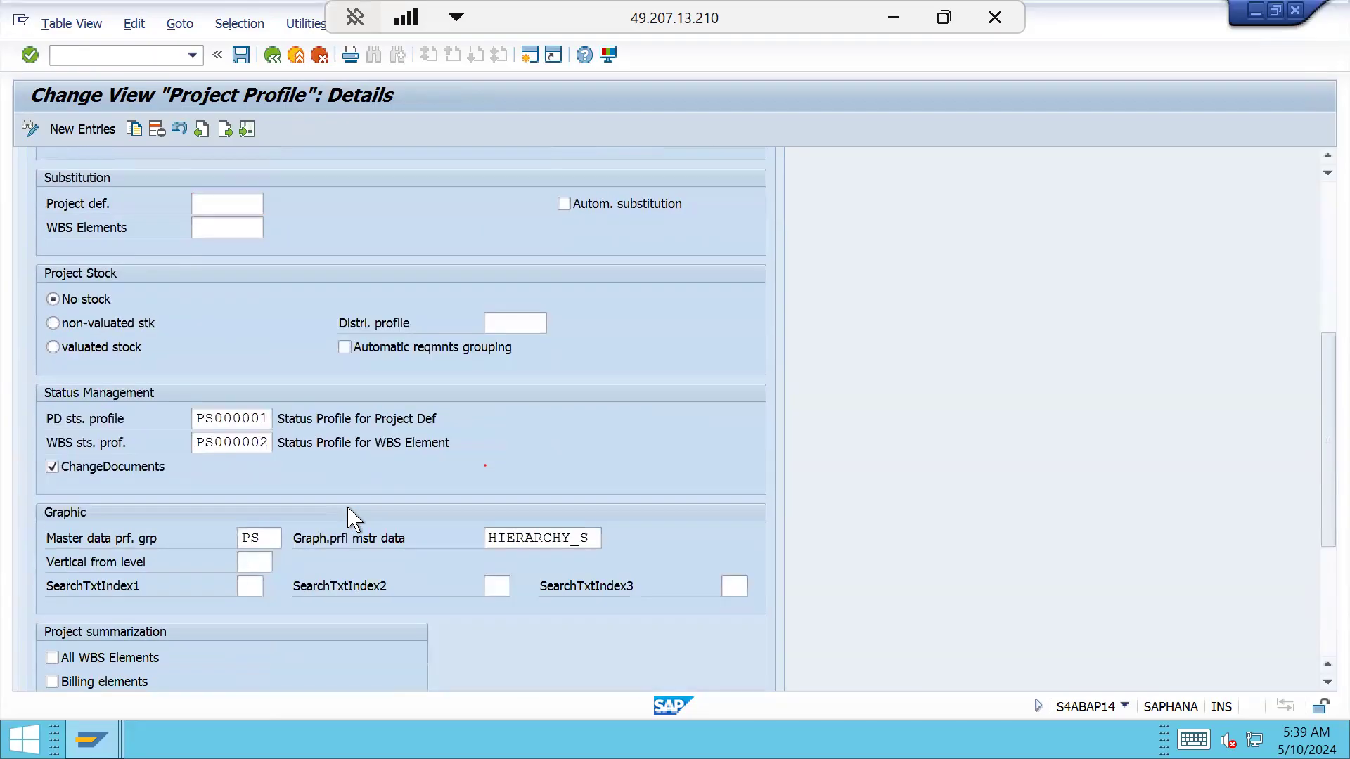
{"action": "scroll", "coordinate": [351, 517], "scroll_direction": "down", "scroll_amount": 2}
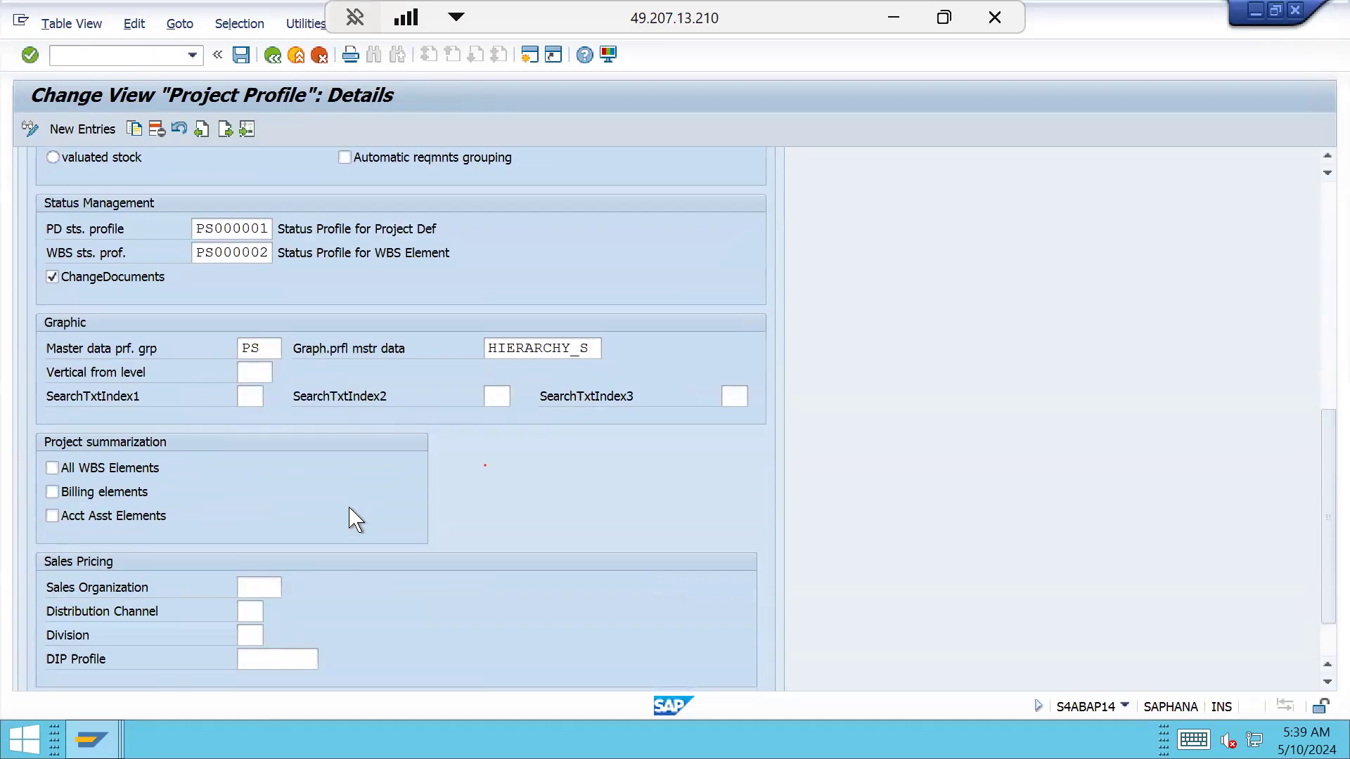
{"action": "scroll", "coordinate": [350, 509], "scroll_direction": "up", "scroll_amount": 4}
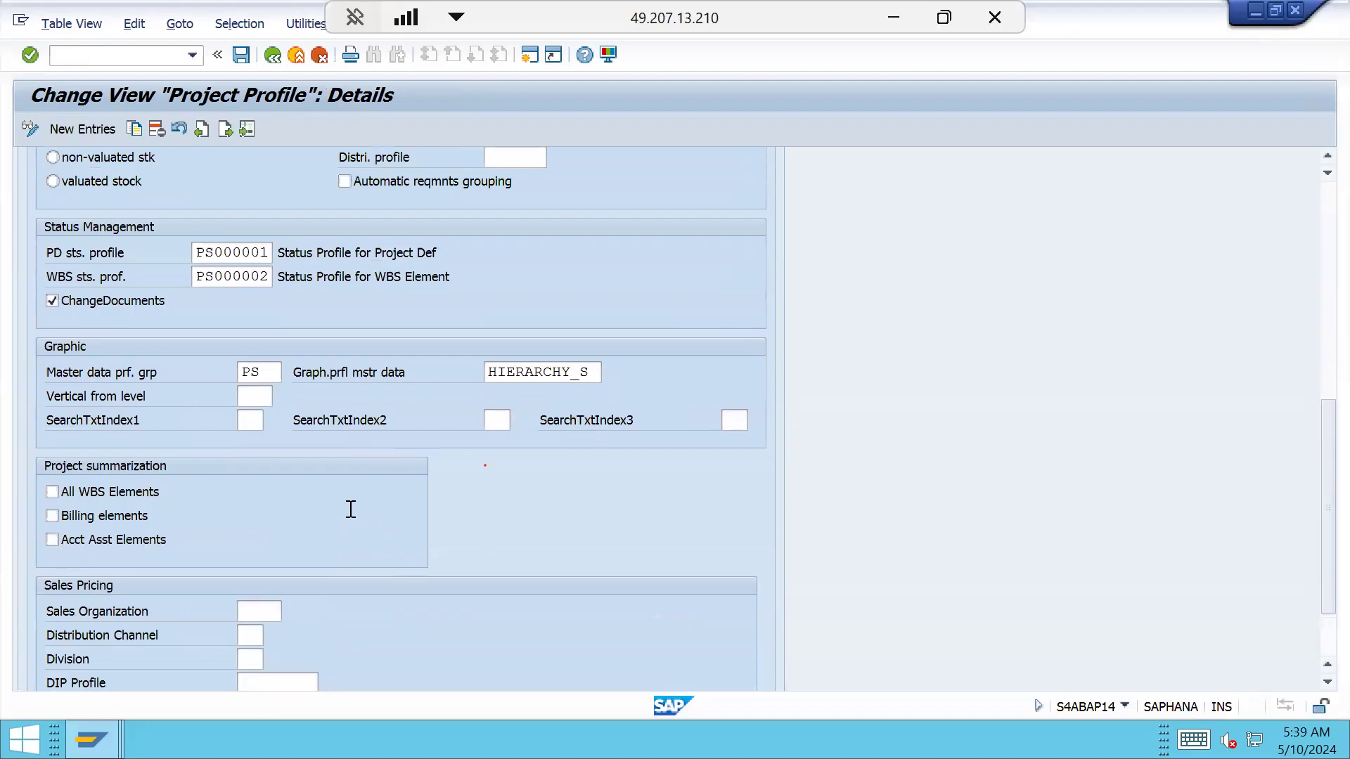
{"action": "scroll", "coordinate": [352, 512], "scroll_direction": "up", "scroll_amount": 3}
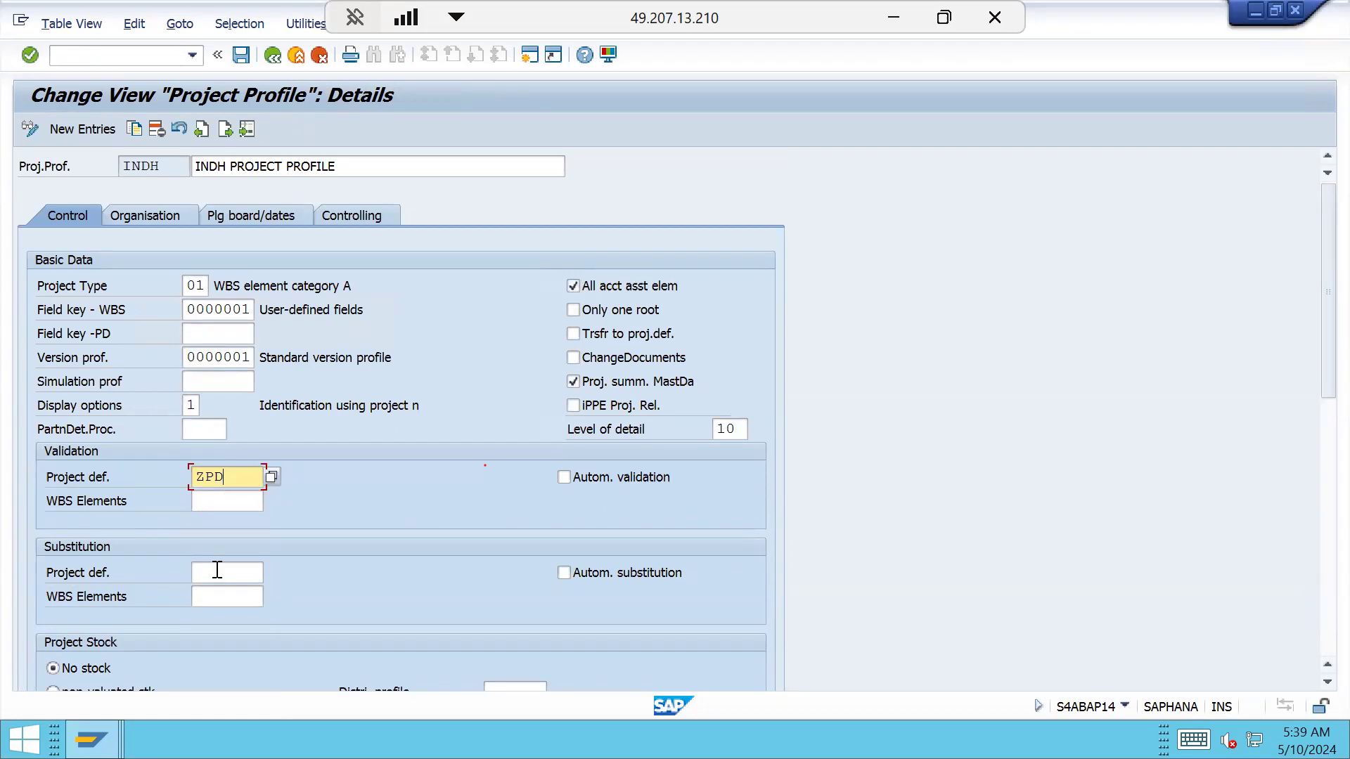
{"action": "left_click", "coordinate": [200, 286]}
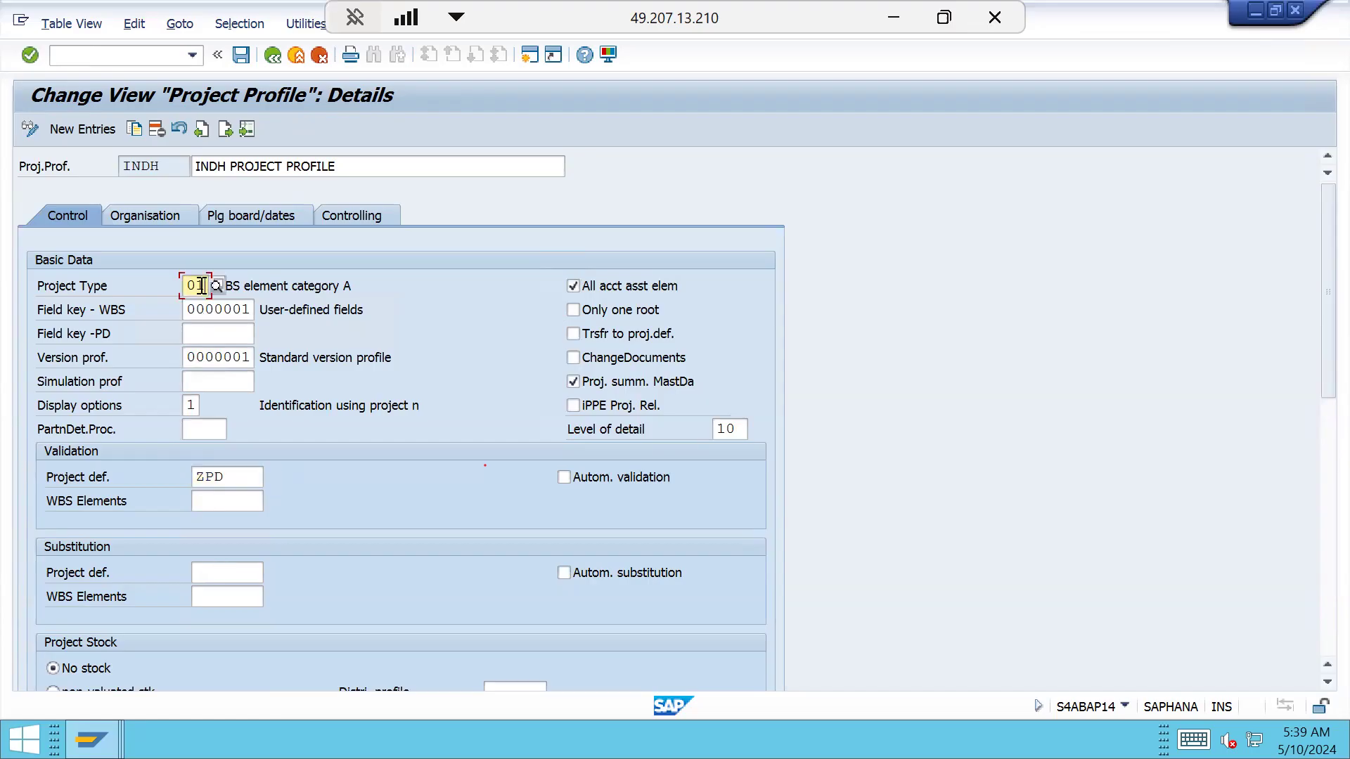
{"action": "left_click", "coordinate": [215, 311]}
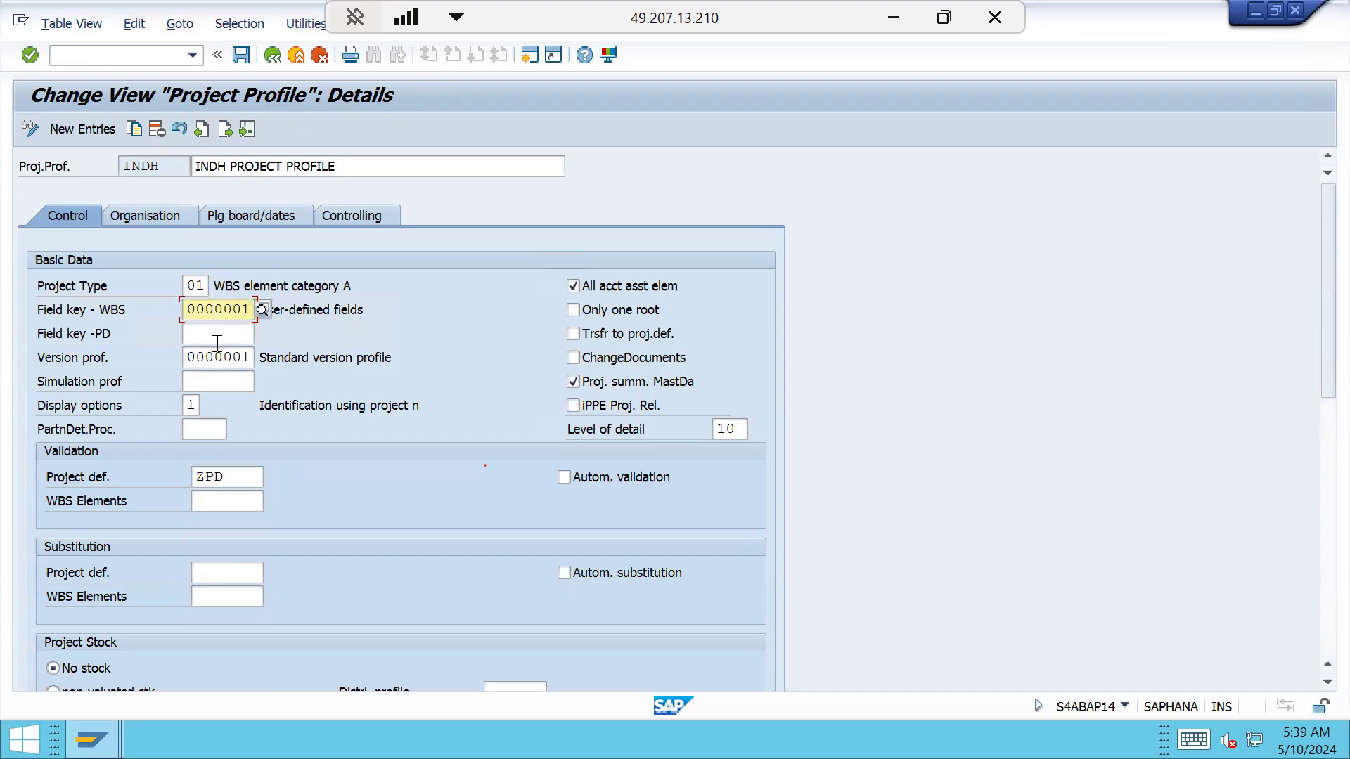
{"action": "left_click", "coordinate": [217, 340]}
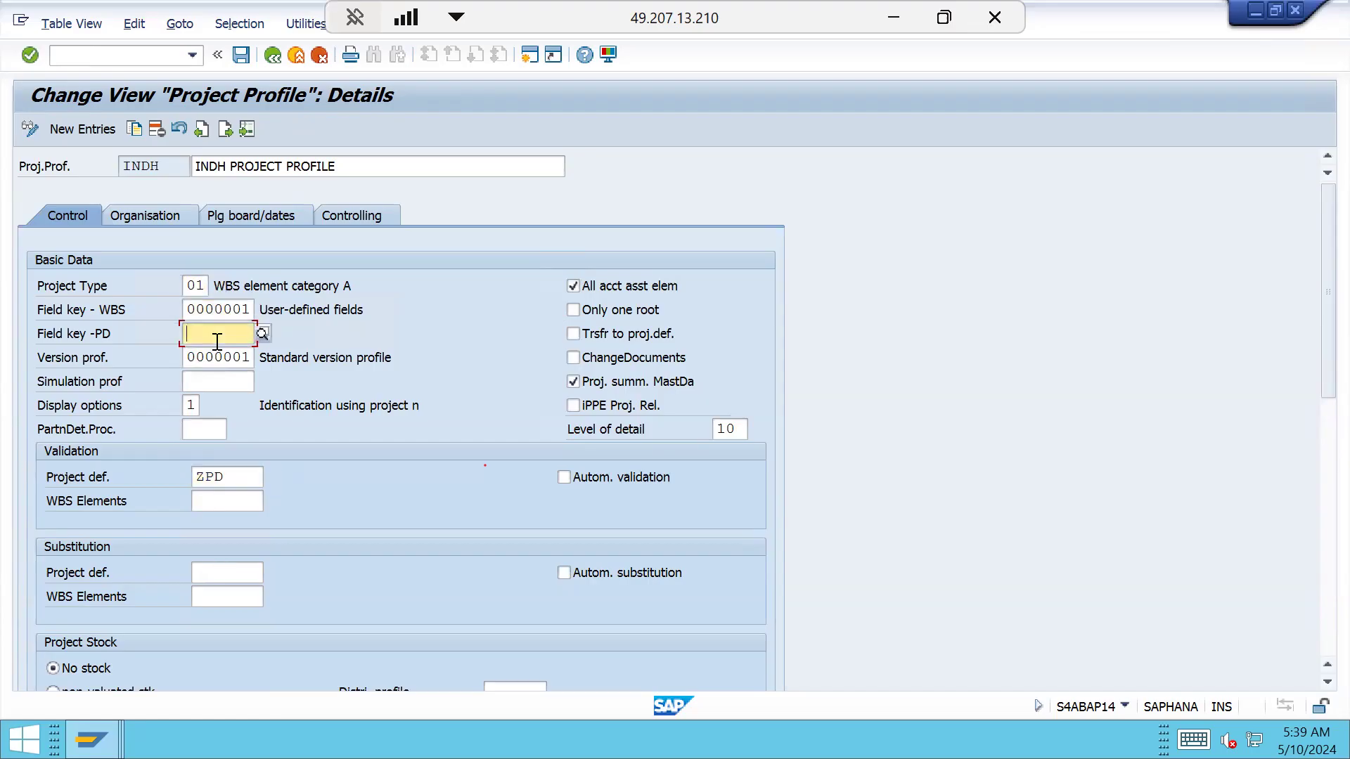
{"action": "left_click", "coordinate": [214, 379]}
{"action": "scroll", "coordinate": [295, 478], "scroll_direction": "down", "scroll_amount": 5}
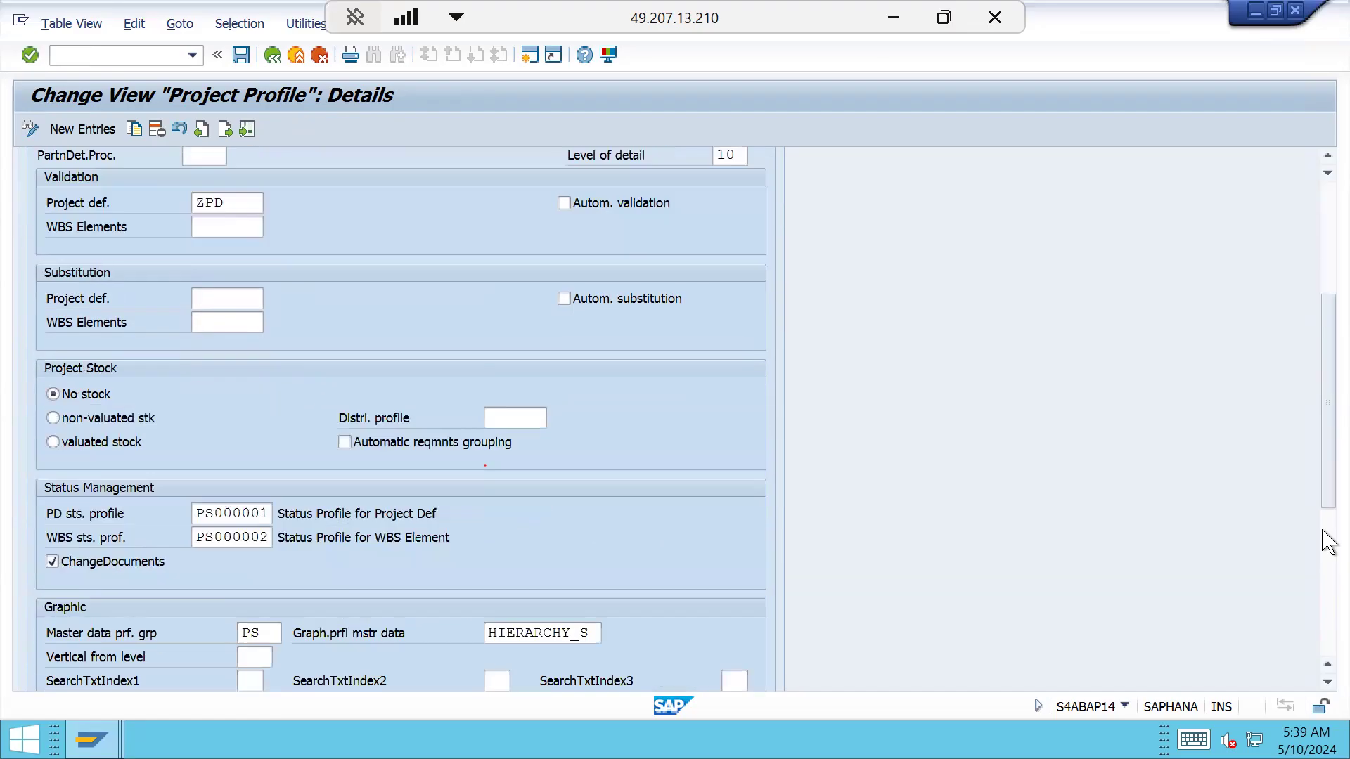
{"action": "scroll", "coordinate": [1322, 611], "scroll_direction": "down", "scroll_amount": 5}
{"action": "left_click_drag", "start_coordinate": [1321, 610], "coordinate": [1327, 207]}
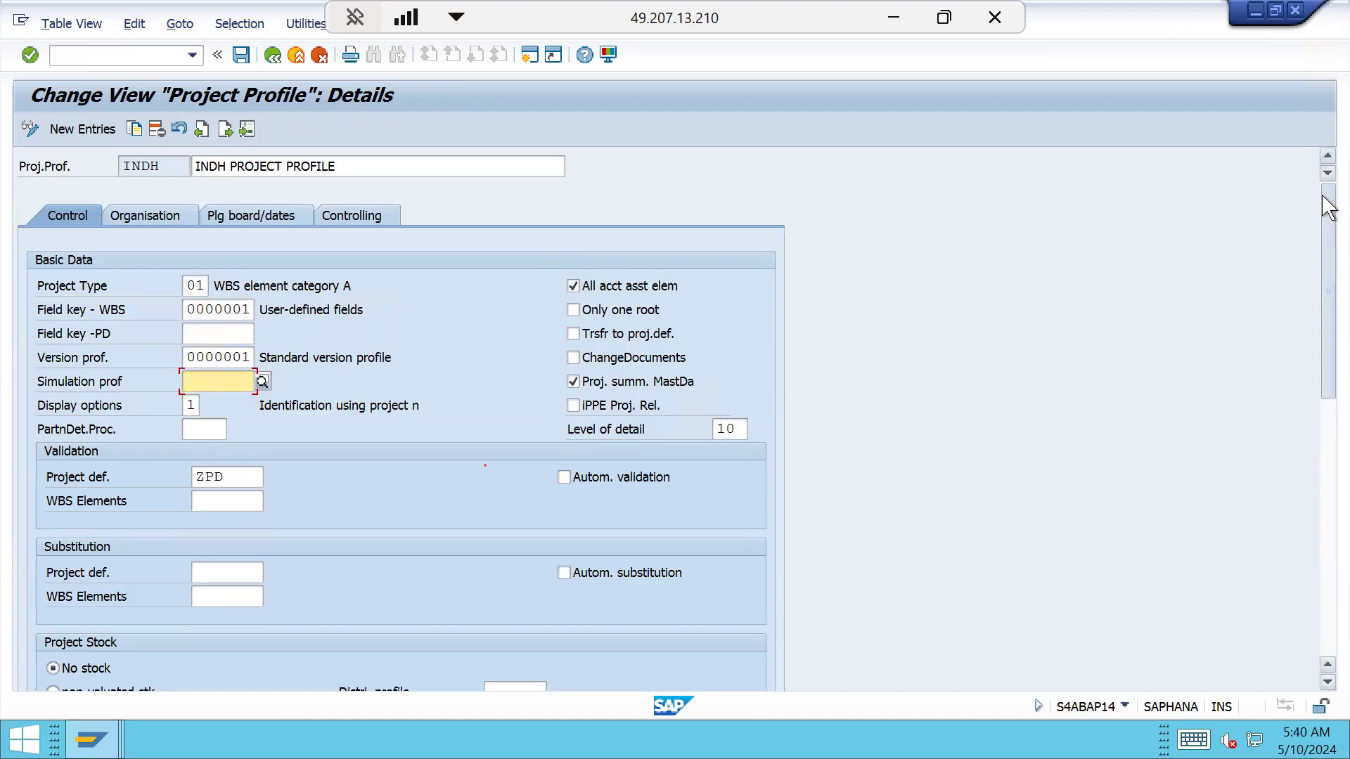
{"action": "left_click", "coordinate": [135, 221]}
{"action": "left_click", "coordinate": [247, 222]}
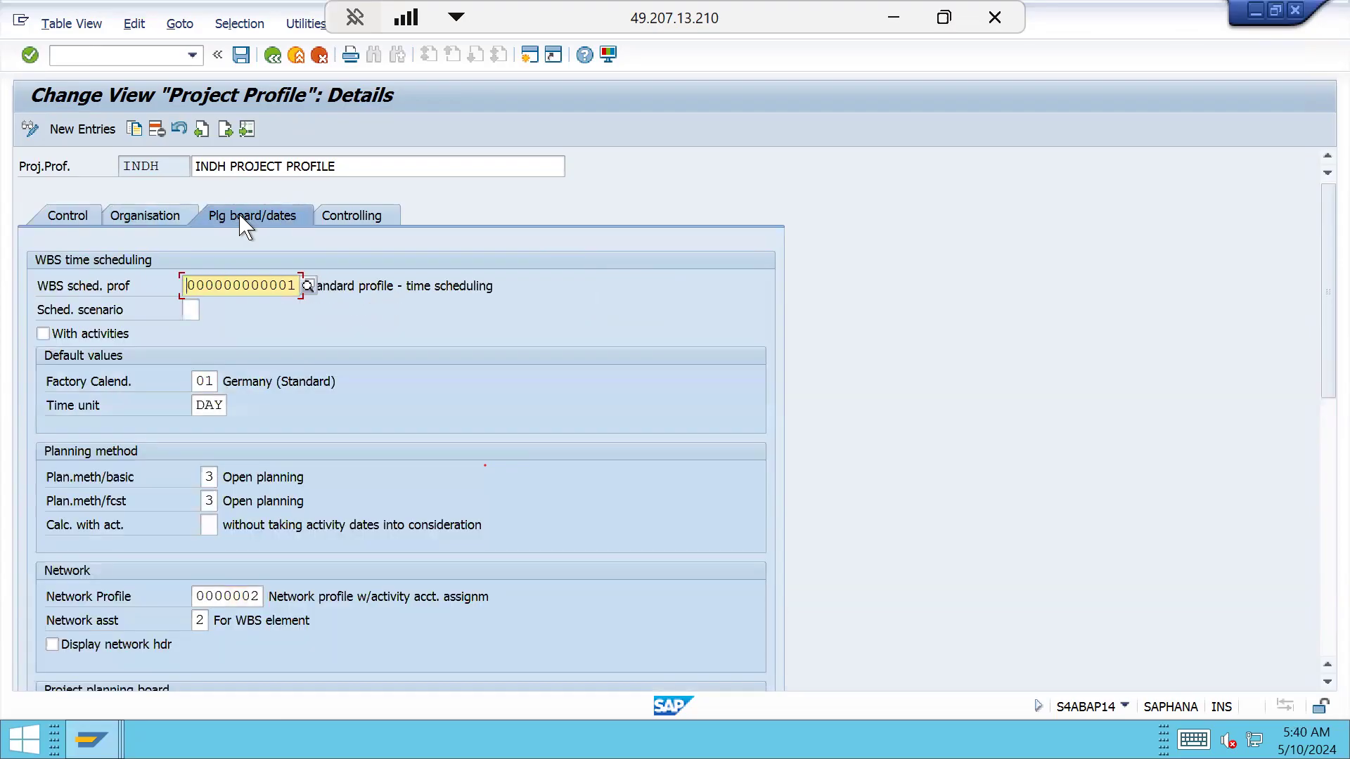
{"action": "left_click", "coordinate": [1326, 611]}
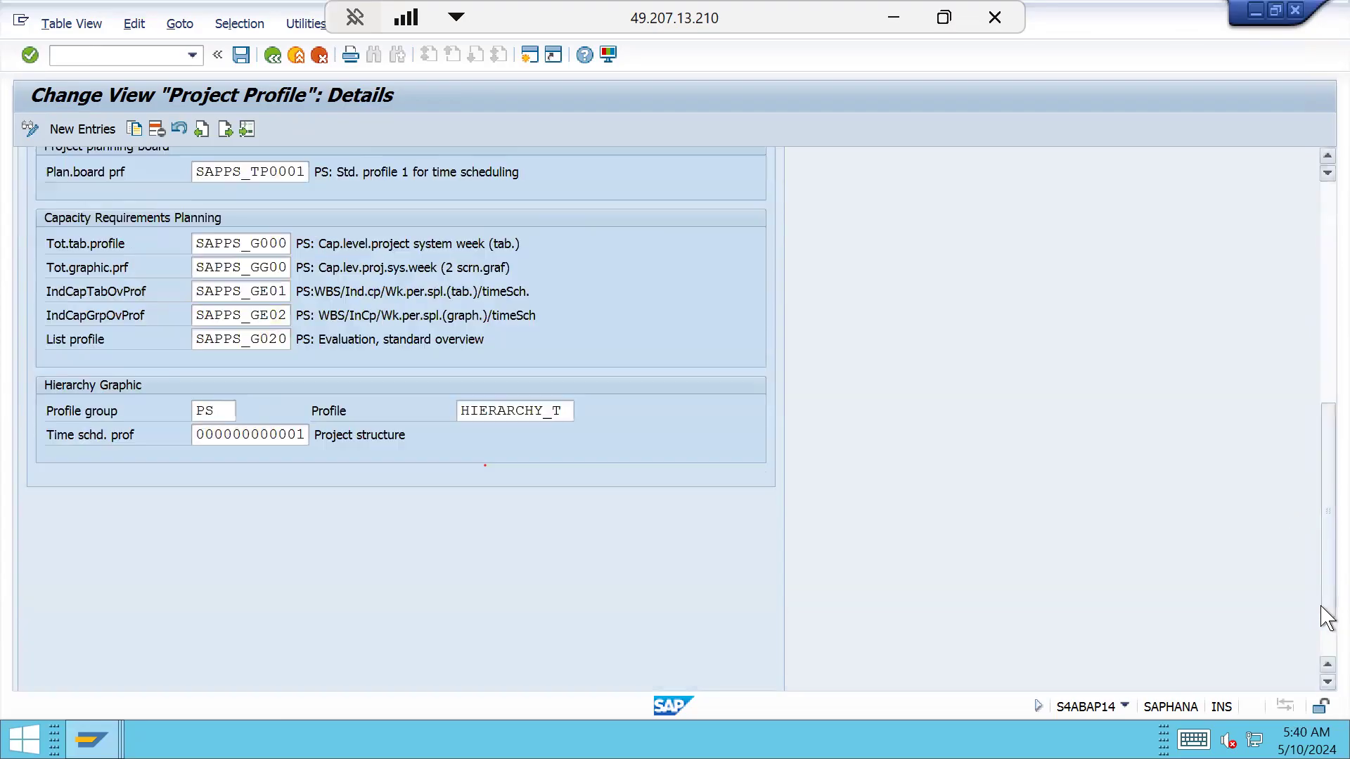
{"action": "left_click", "coordinate": [1328, 259]}
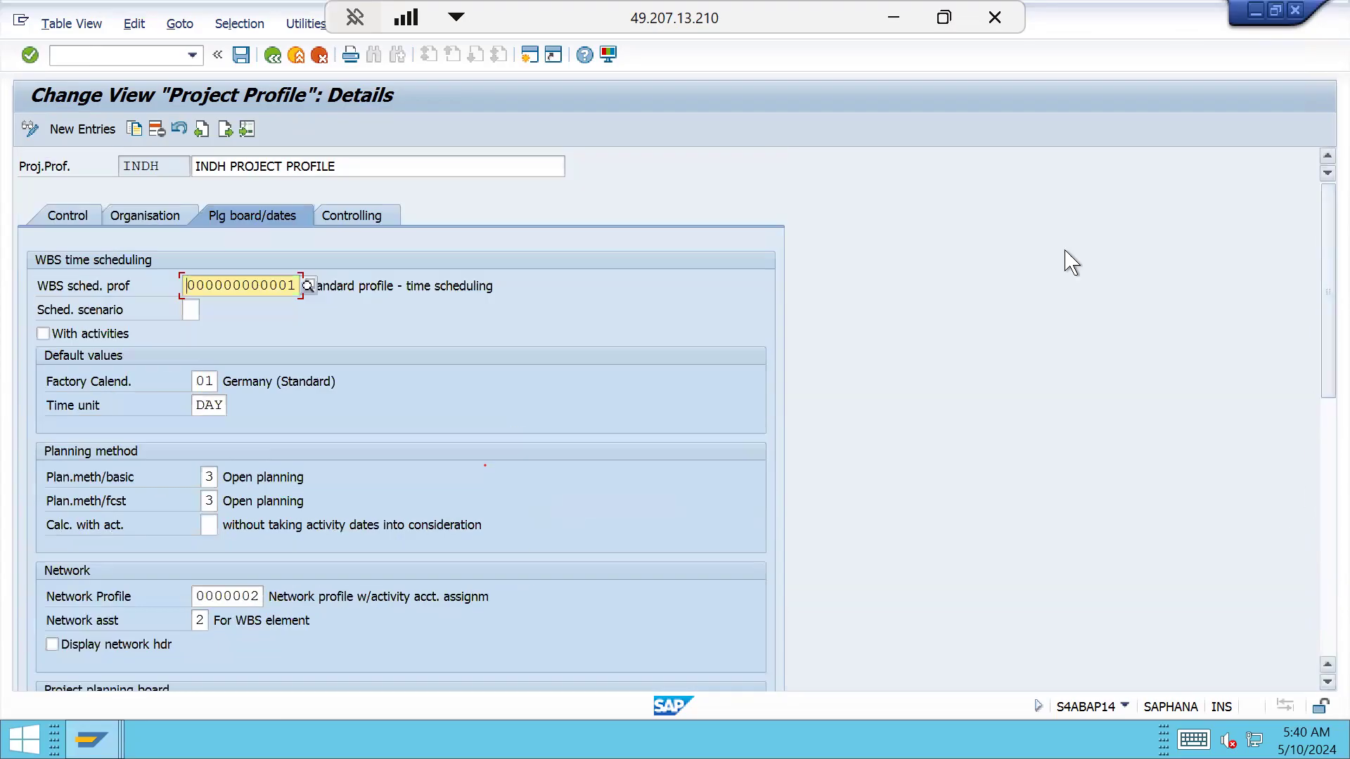
{"action": "left_click", "coordinate": [253, 597]}
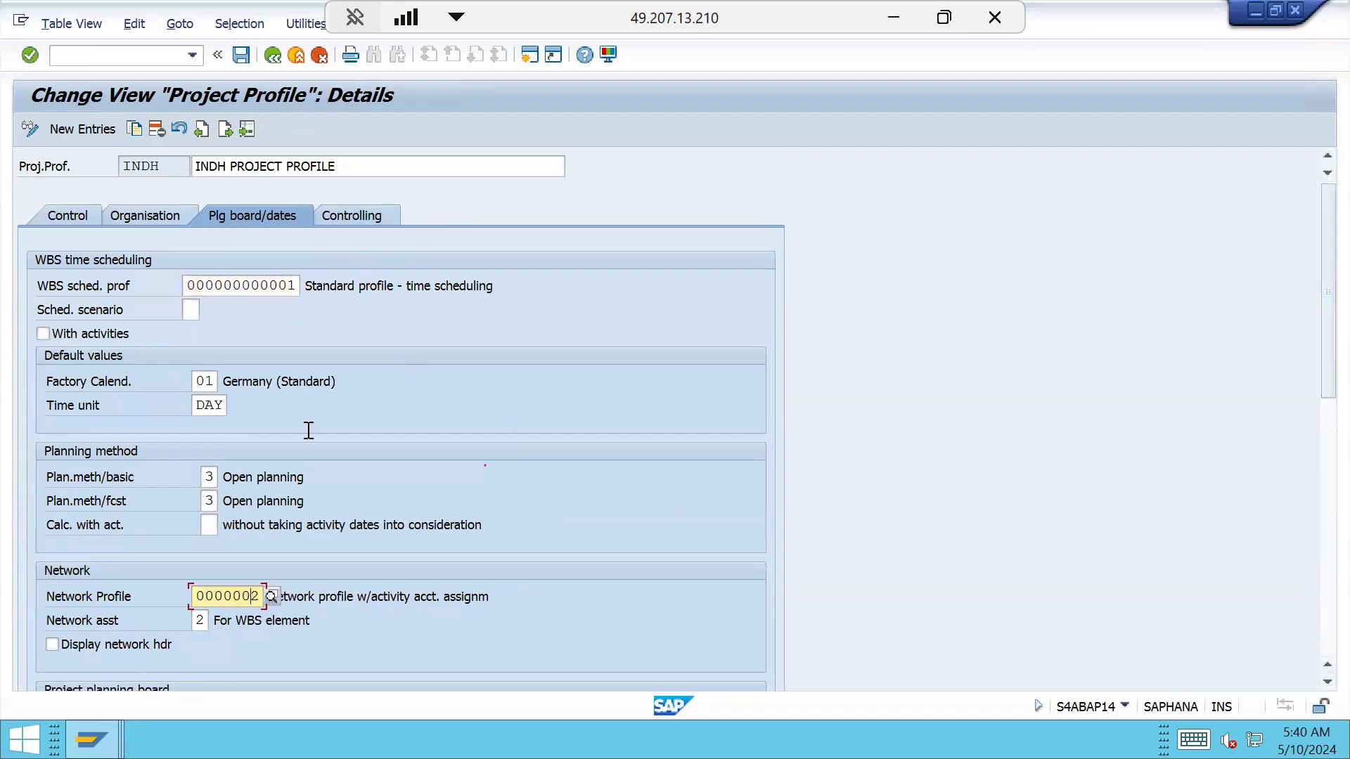
{"action": "left_click", "coordinate": [358, 219]}
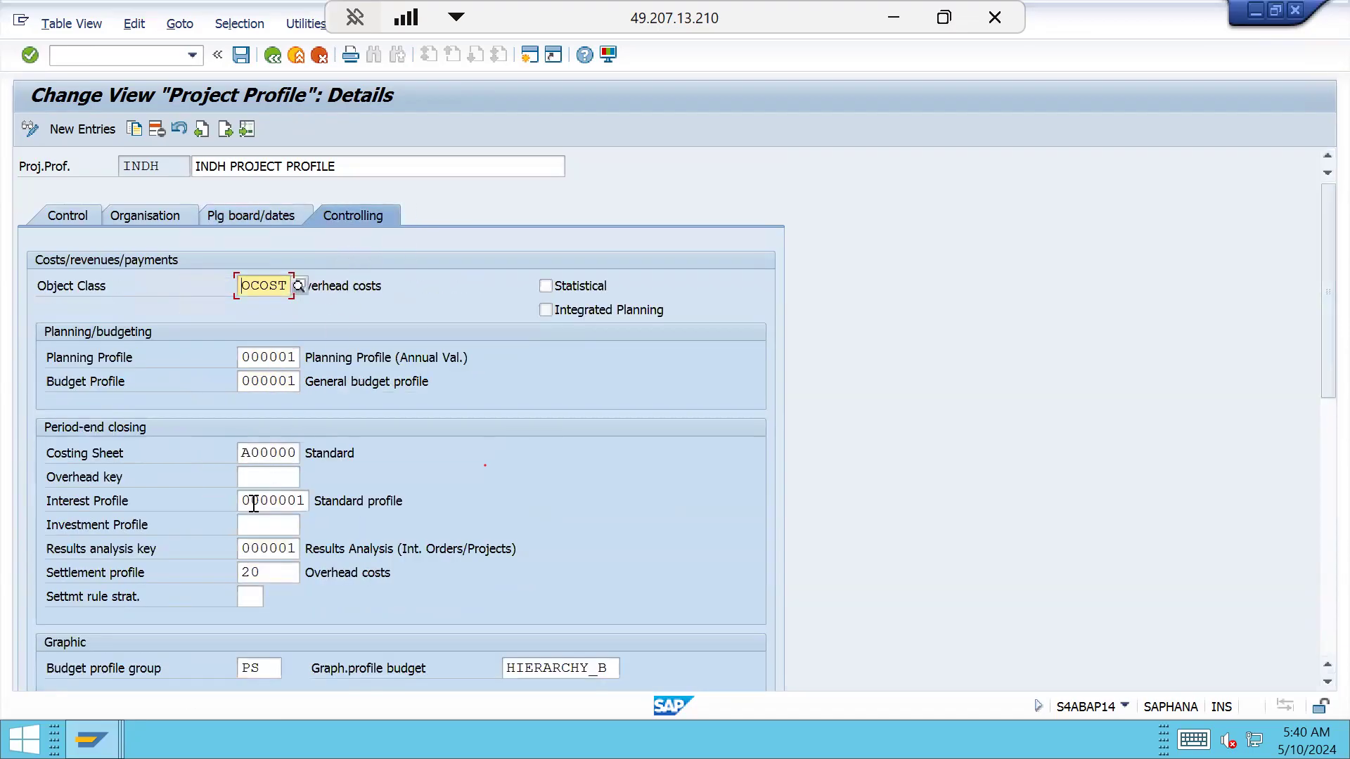
{"action": "left_click", "coordinate": [258, 571]}
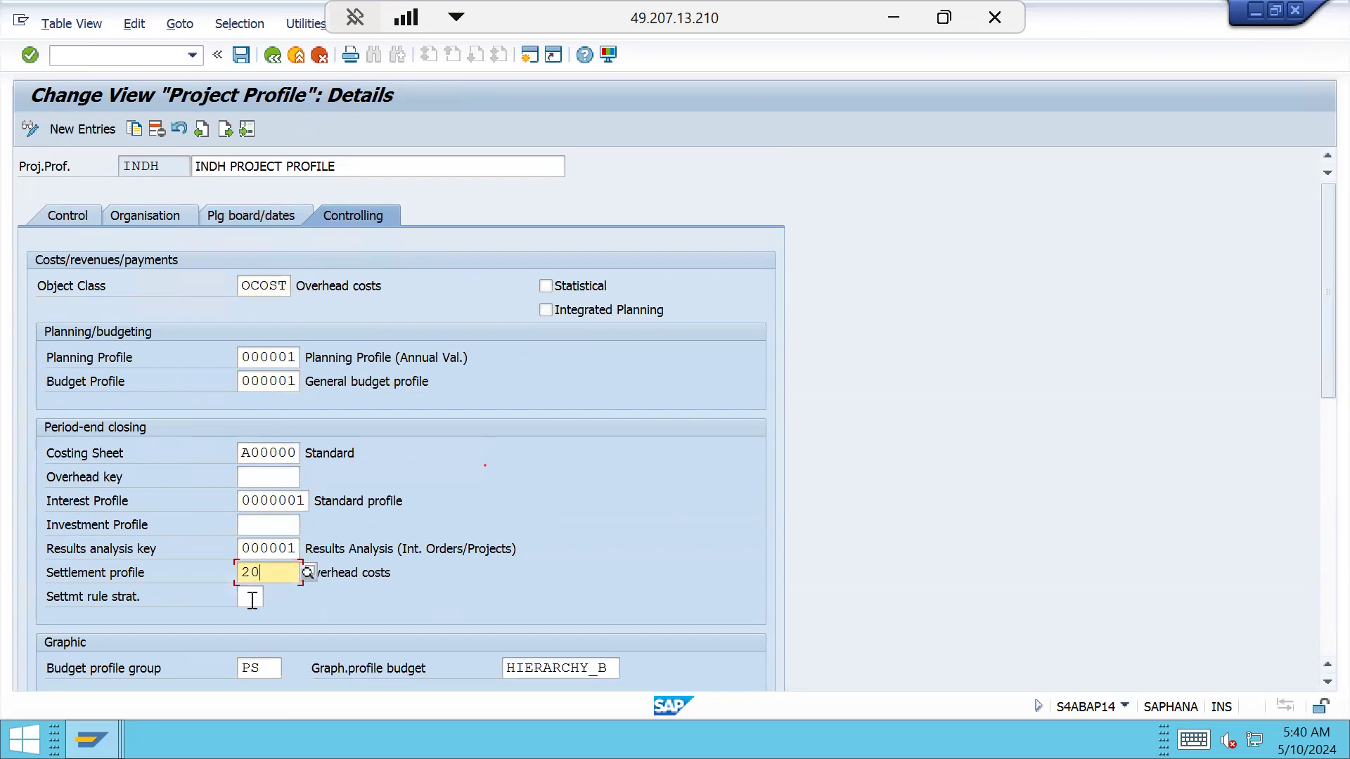
{"action": "left_click", "coordinate": [270, 549]}
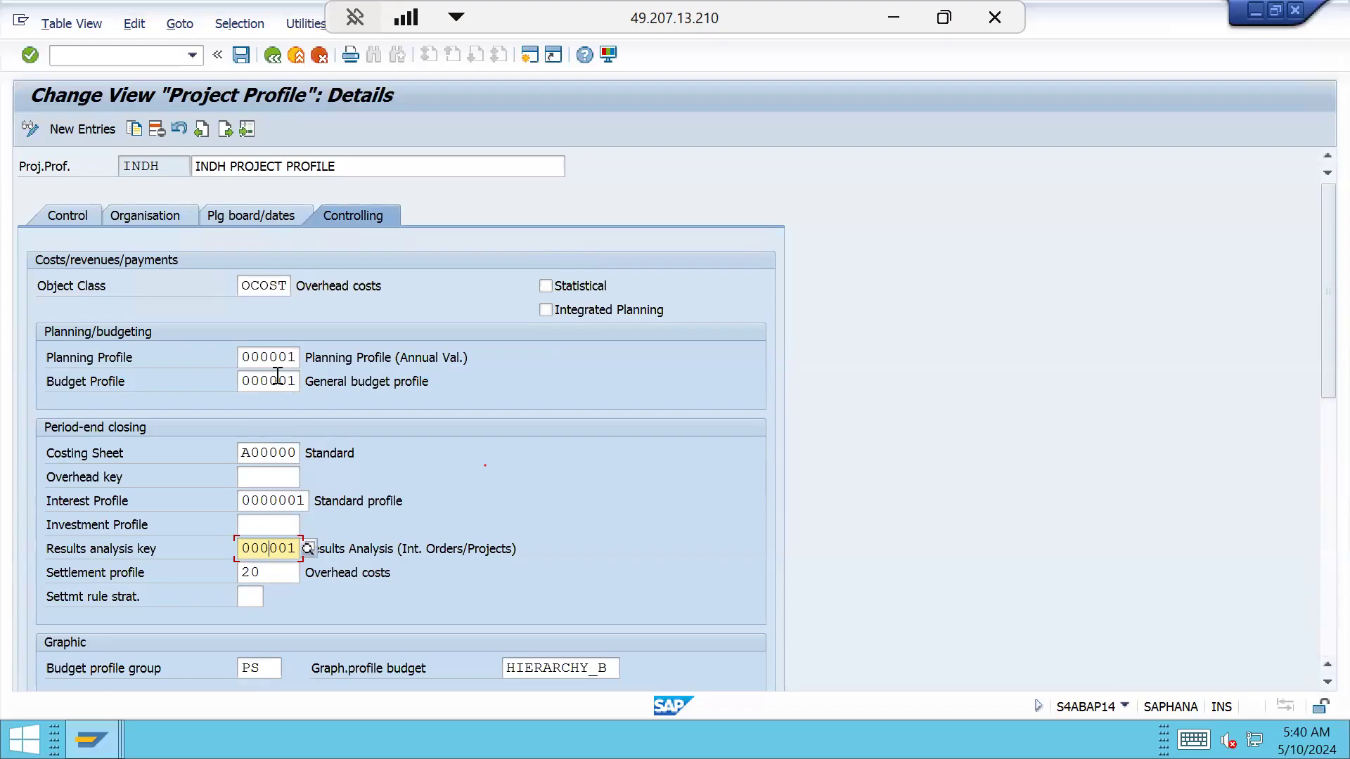
{"action": "left_click", "coordinate": [85, 217]}
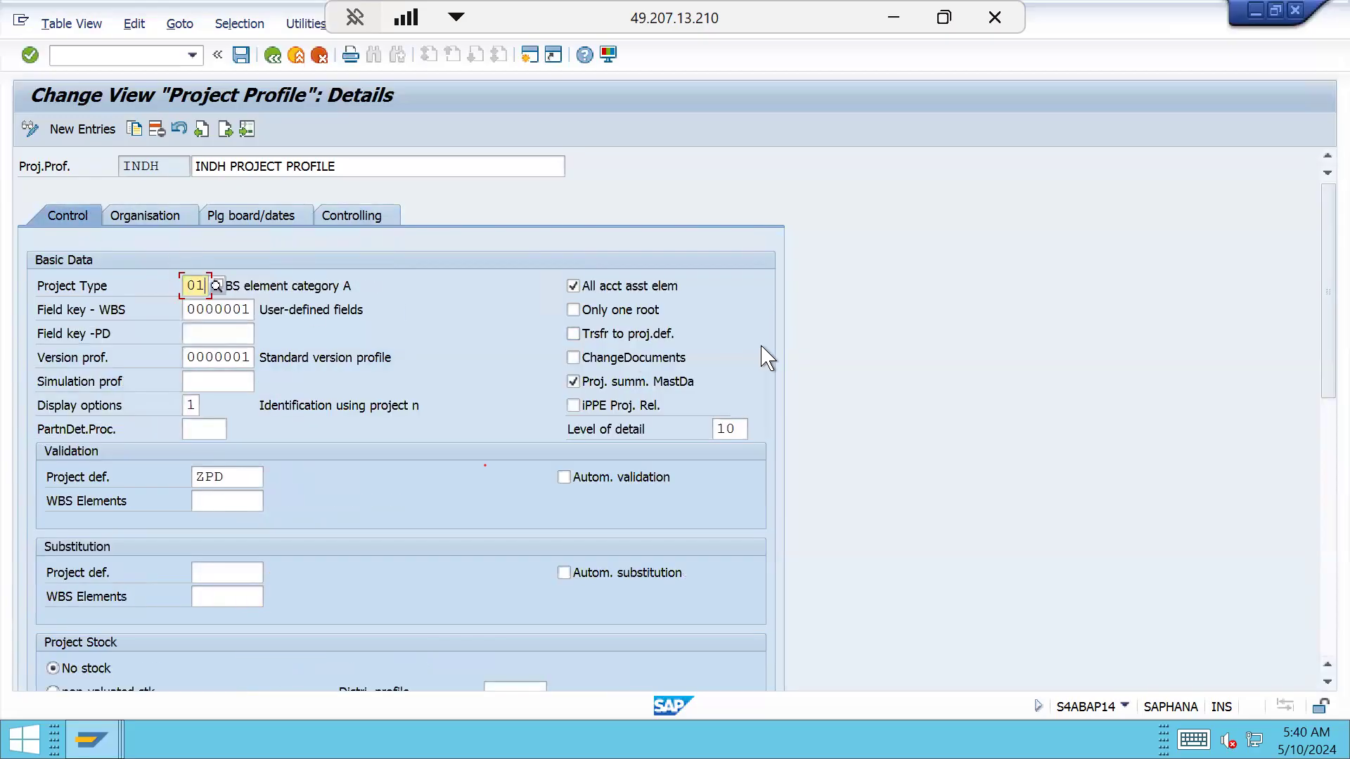
{"action": "left_click", "coordinate": [1323, 516]}
{"action": "left_click_drag", "start_coordinate": [1321, 520], "coordinate": [1322, 608]}
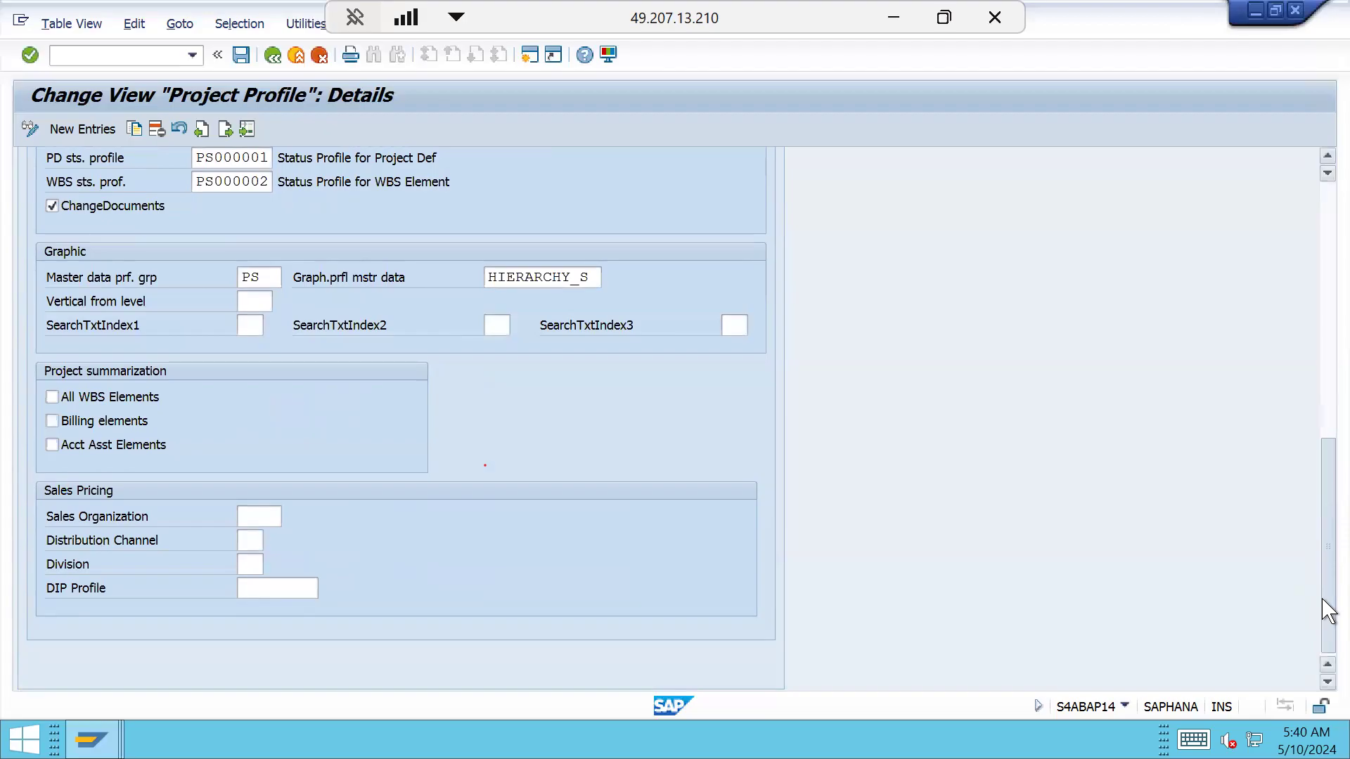
{"action": "left_click_drag", "start_coordinate": [1324, 603], "coordinate": [1326, 220]}
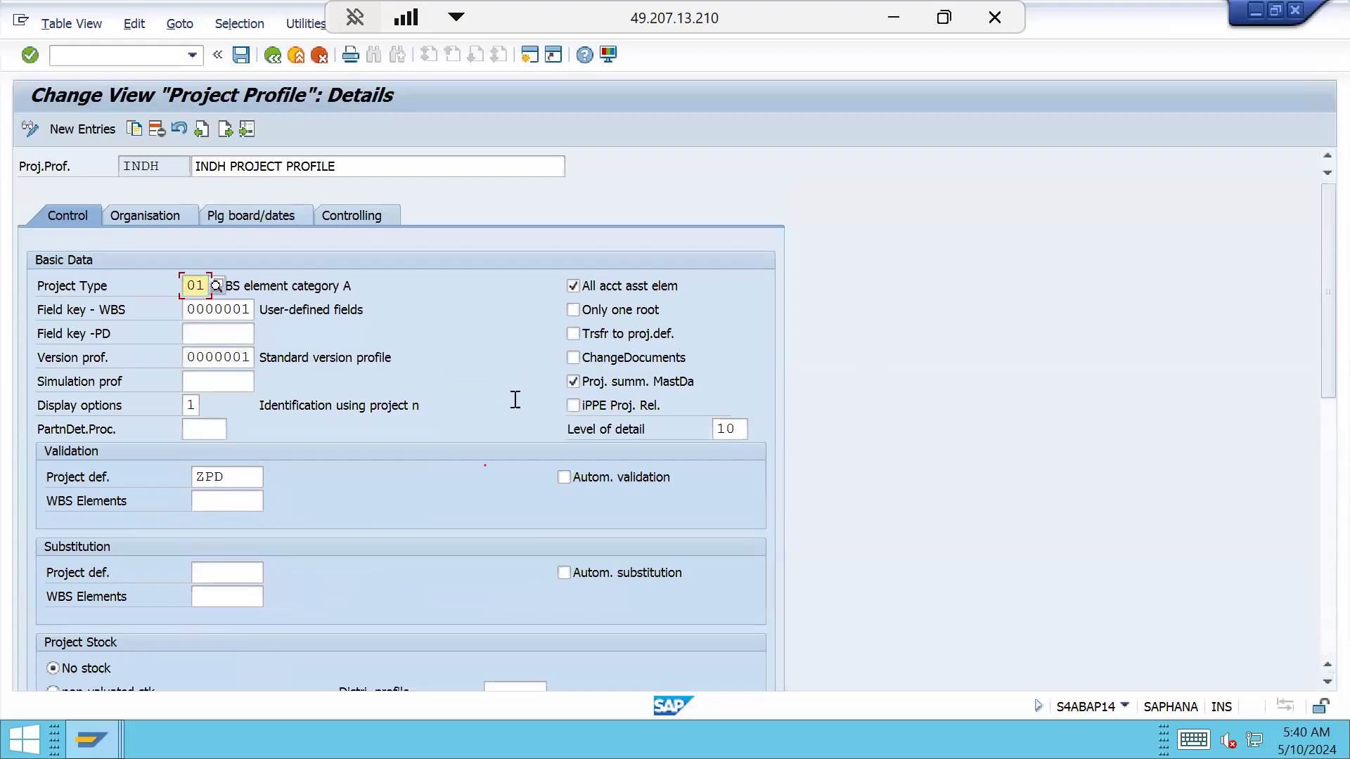
{"action": "left_click", "coordinate": [573, 310]}
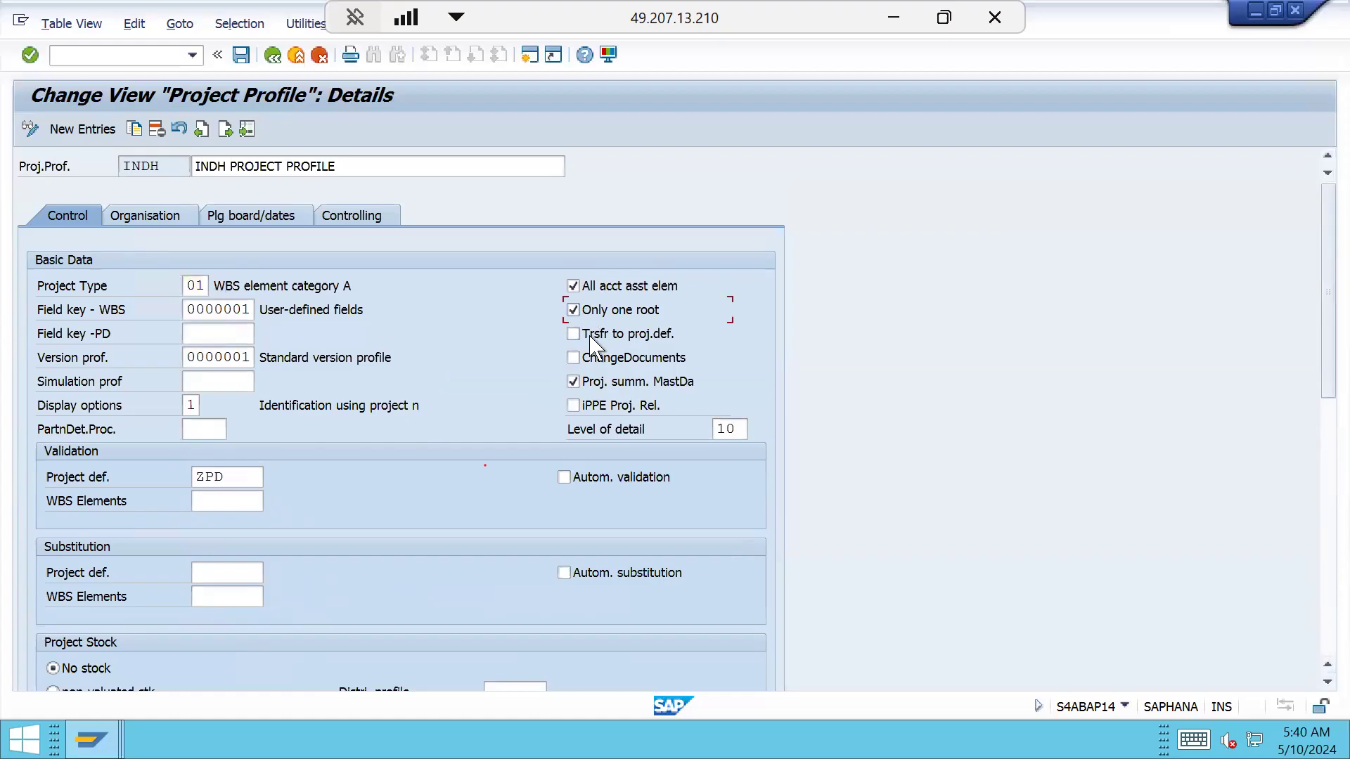
{"action": "left_click", "coordinate": [585, 312]}
{"action": "left_click", "coordinate": [191, 286]}
{"action": "left_click", "coordinate": [200, 312]}
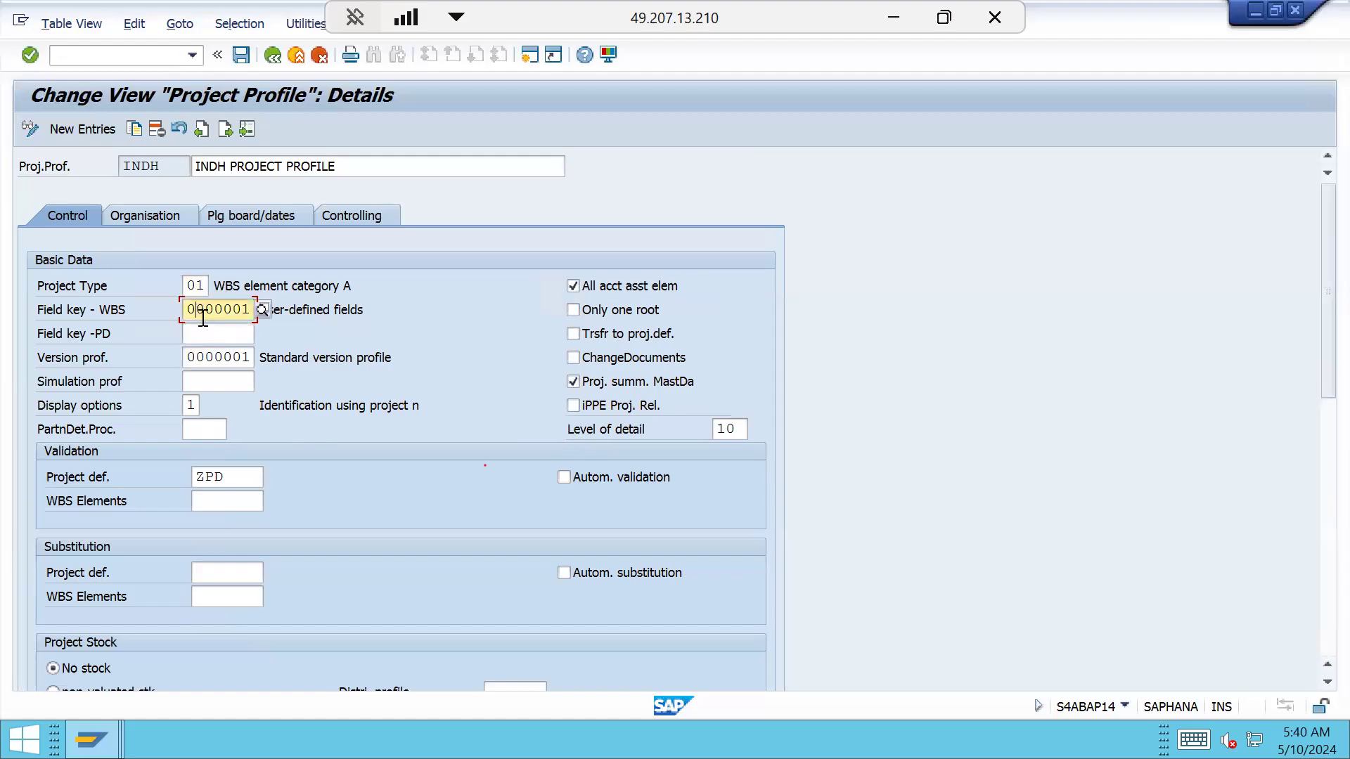
{"action": "left_click", "coordinate": [205, 333]}
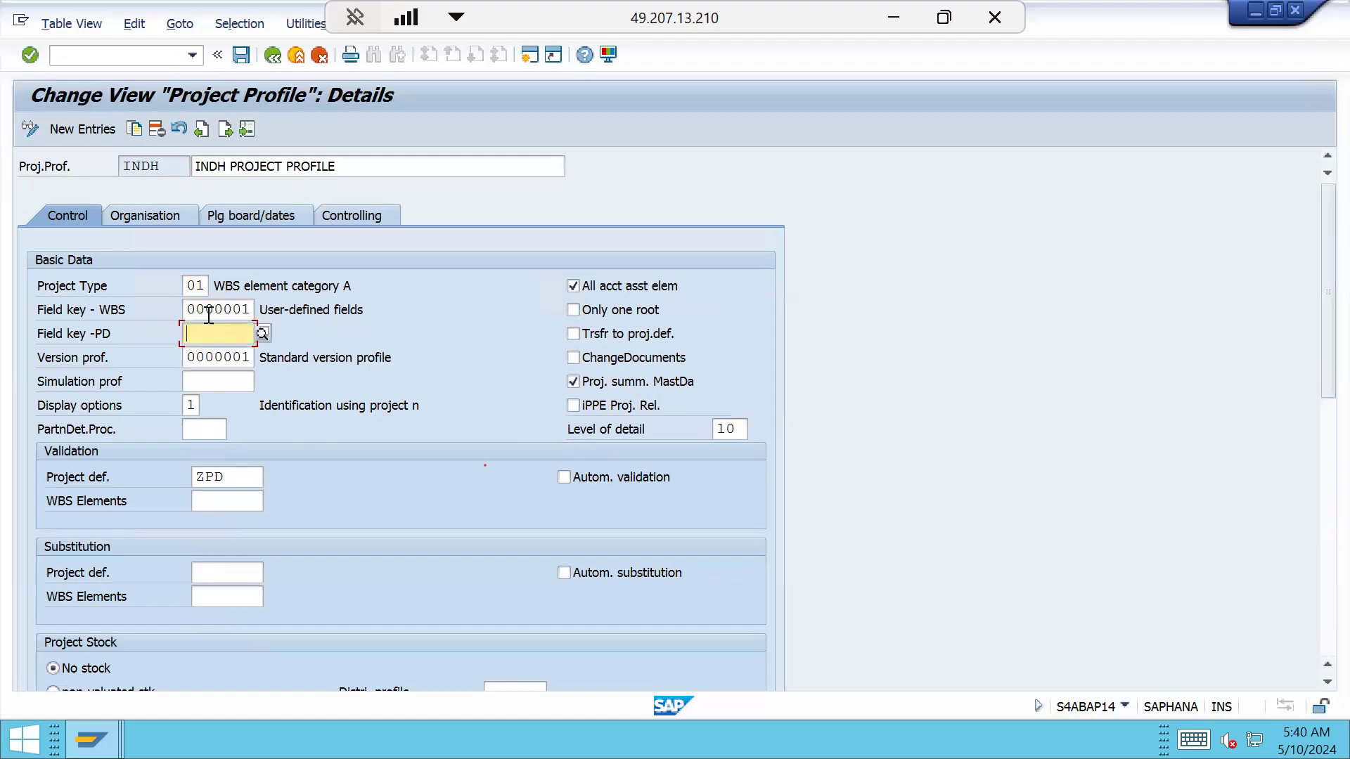
{"action": "left_click", "coordinate": [209, 309]}
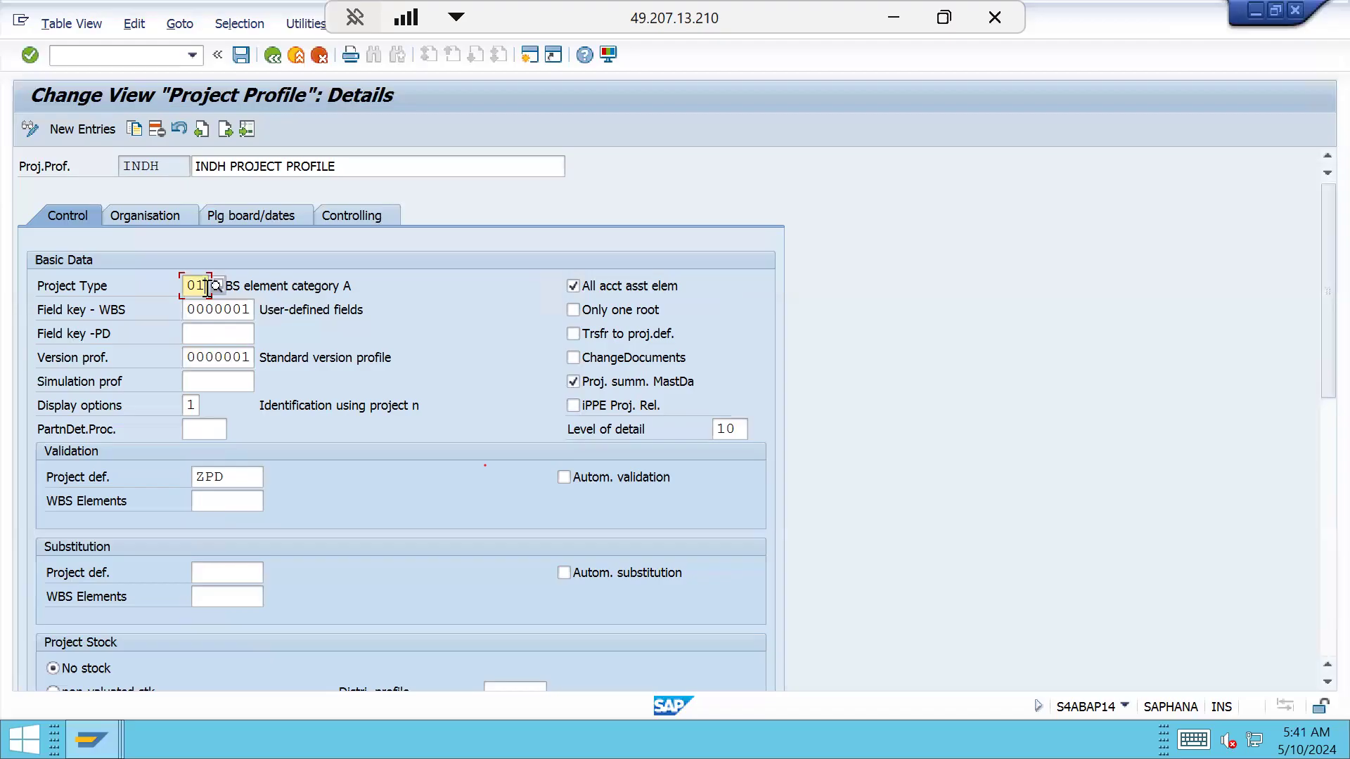
{"action": "left_click", "coordinate": [205, 310]}
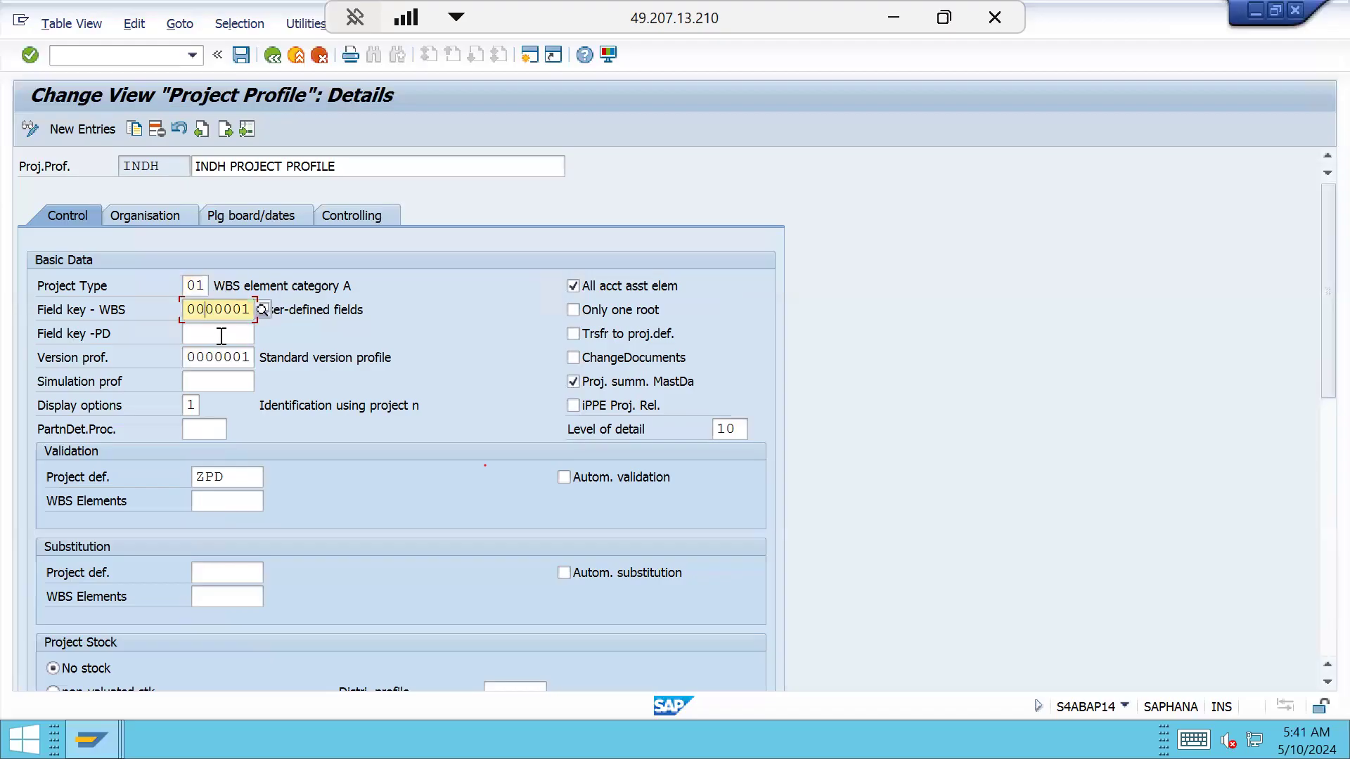
{"action": "left_click", "coordinate": [216, 335]}
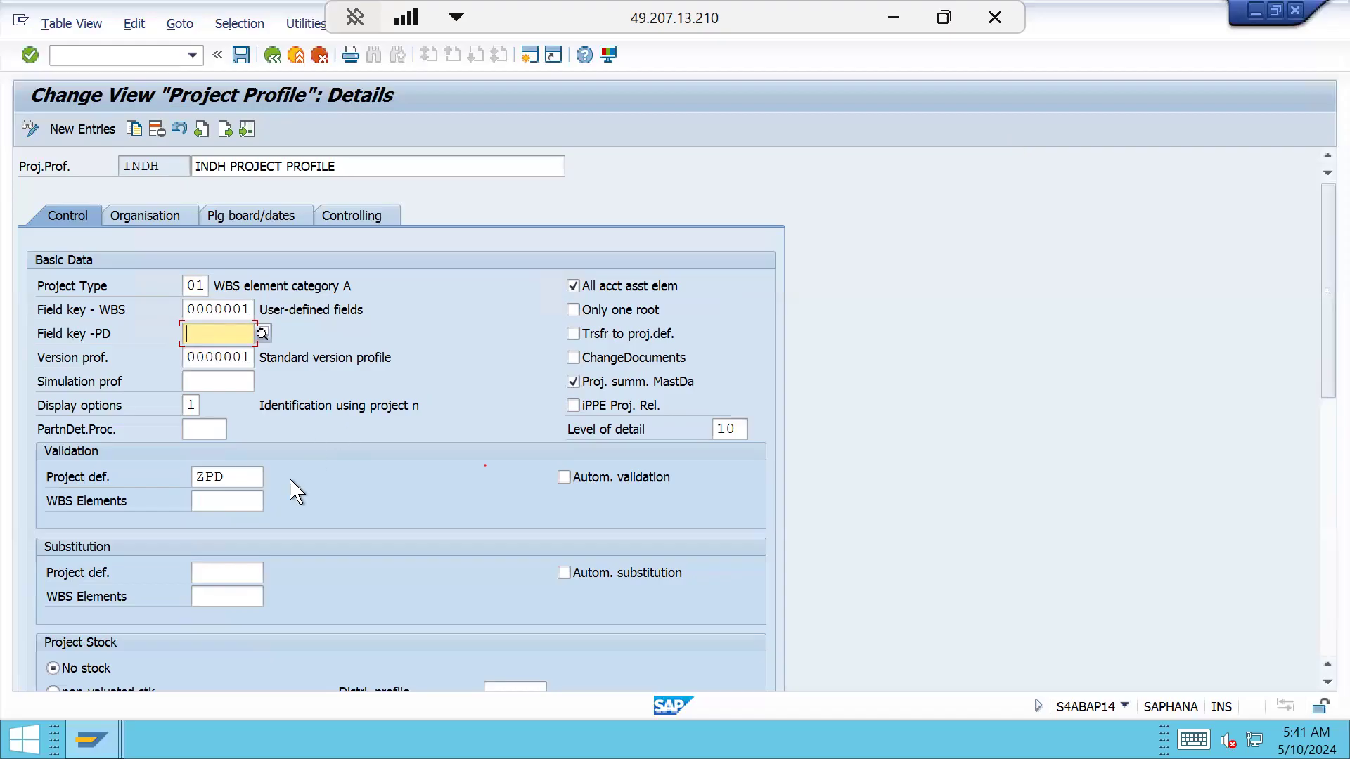
{"action": "left_click", "coordinate": [260, 475]}
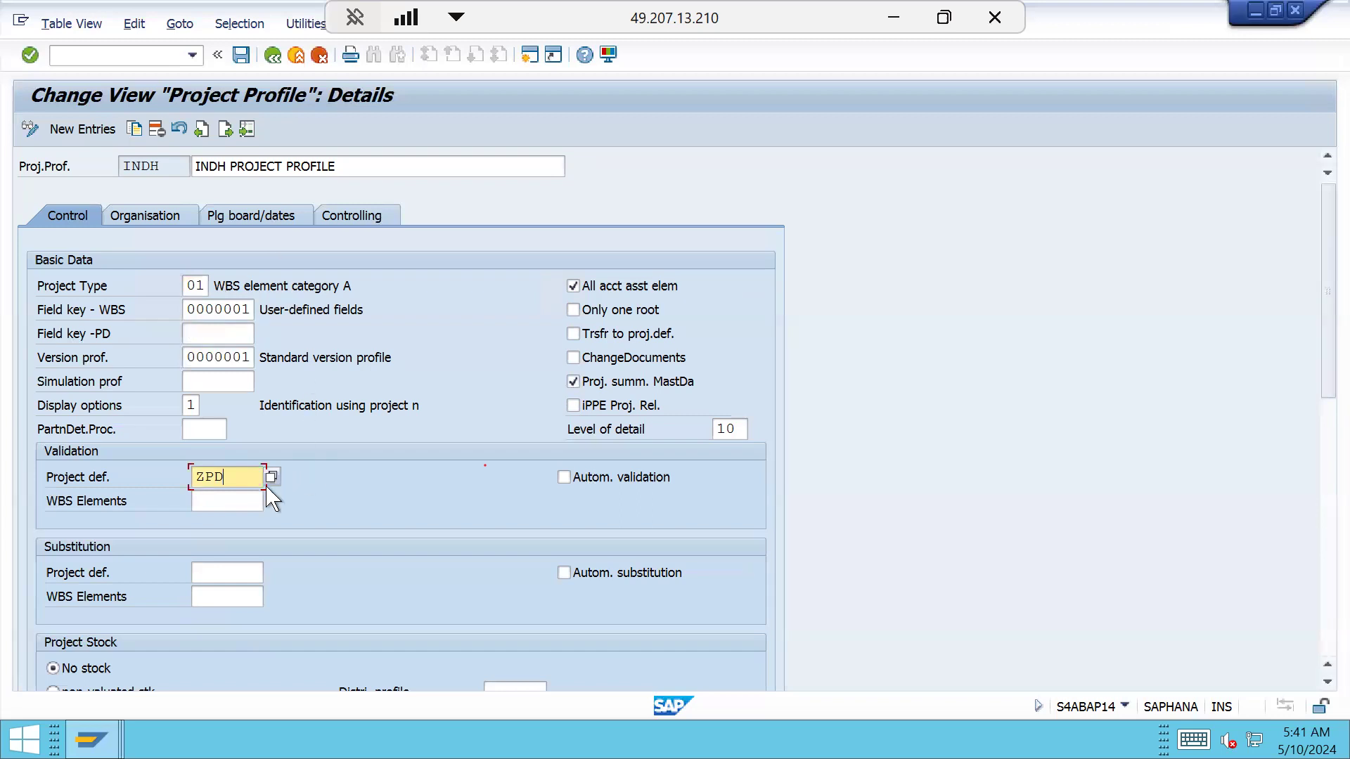
{"action": "scroll", "coordinate": [265, 528], "scroll_direction": "down", "scroll_amount": 2}
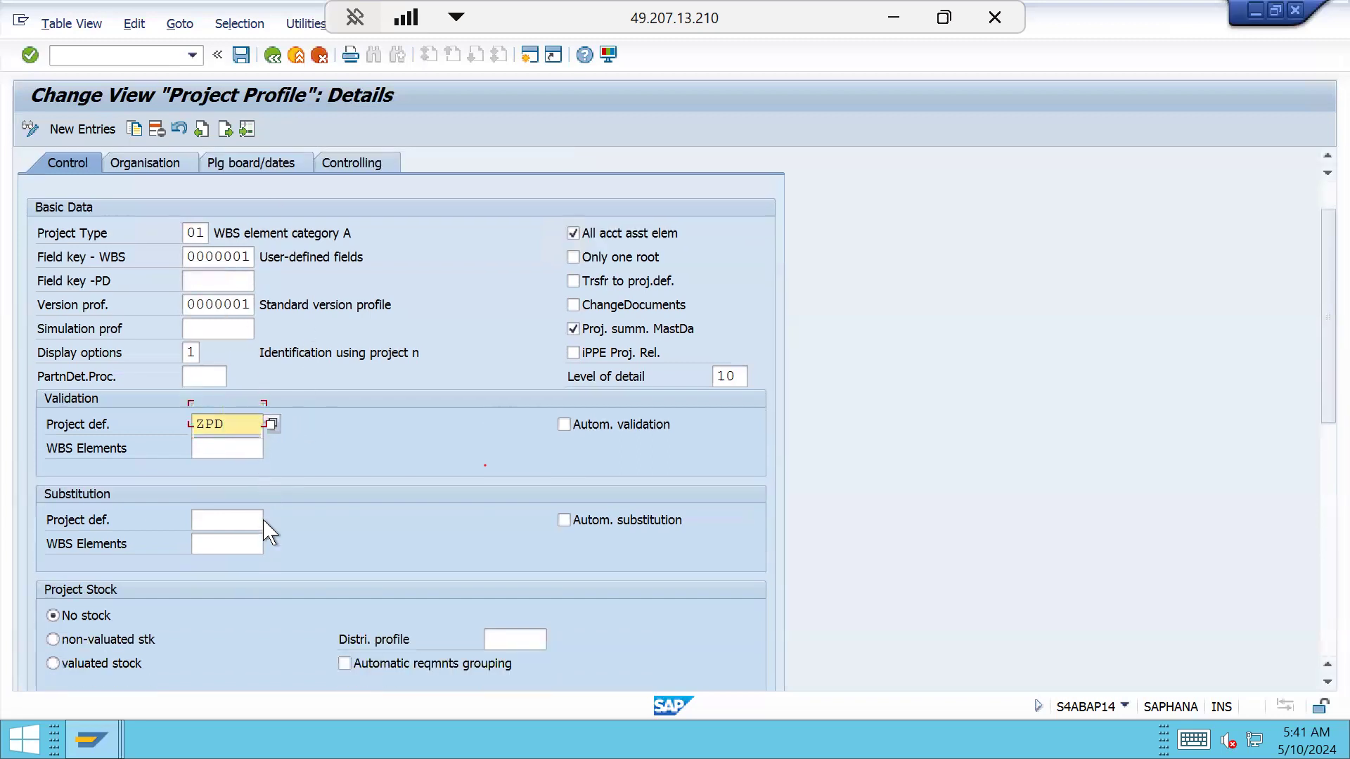
{"action": "scroll", "coordinate": [265, 527], "scroll_direction": "up", "scroll_amount": 2}
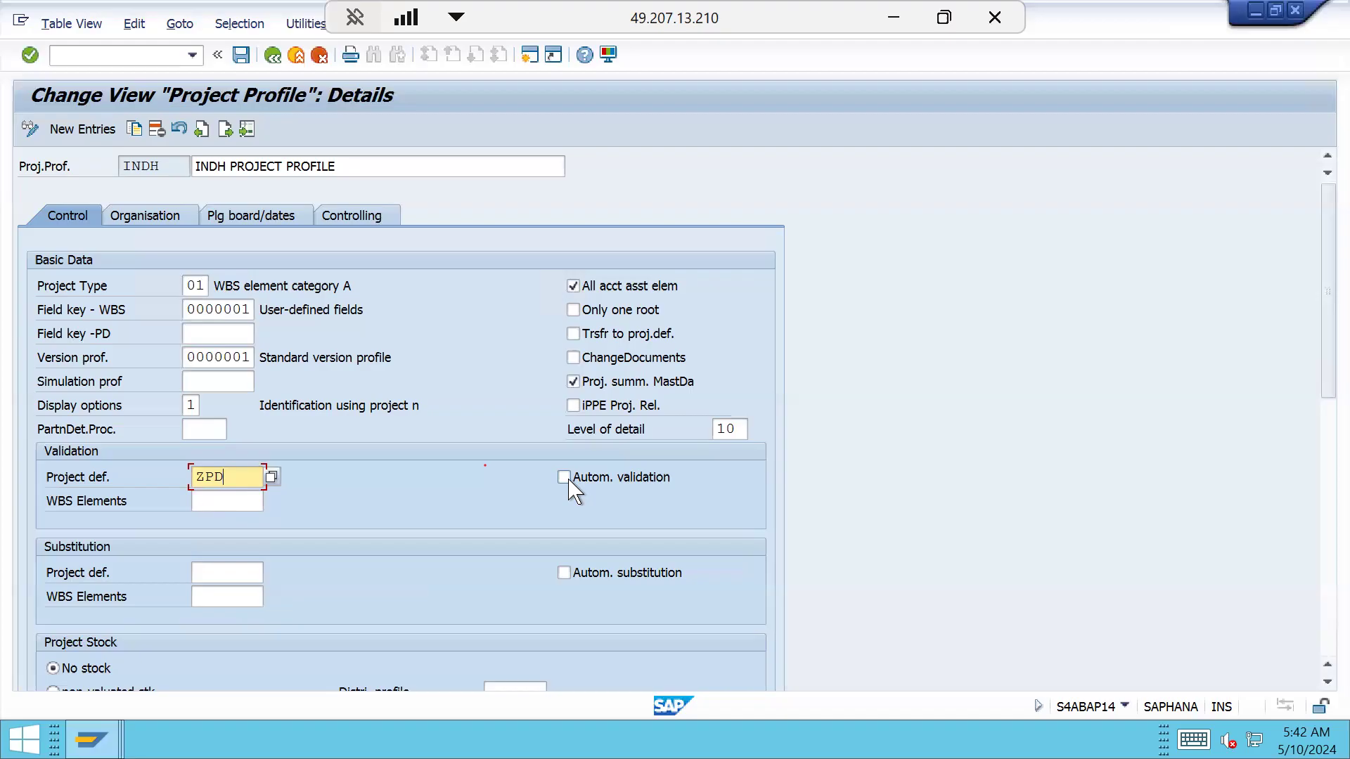
Tick Autom. validation for project definition rule ZPD, save under the customizing request, and go back
{"action": "left_click", "coordinate": [565, 479]}
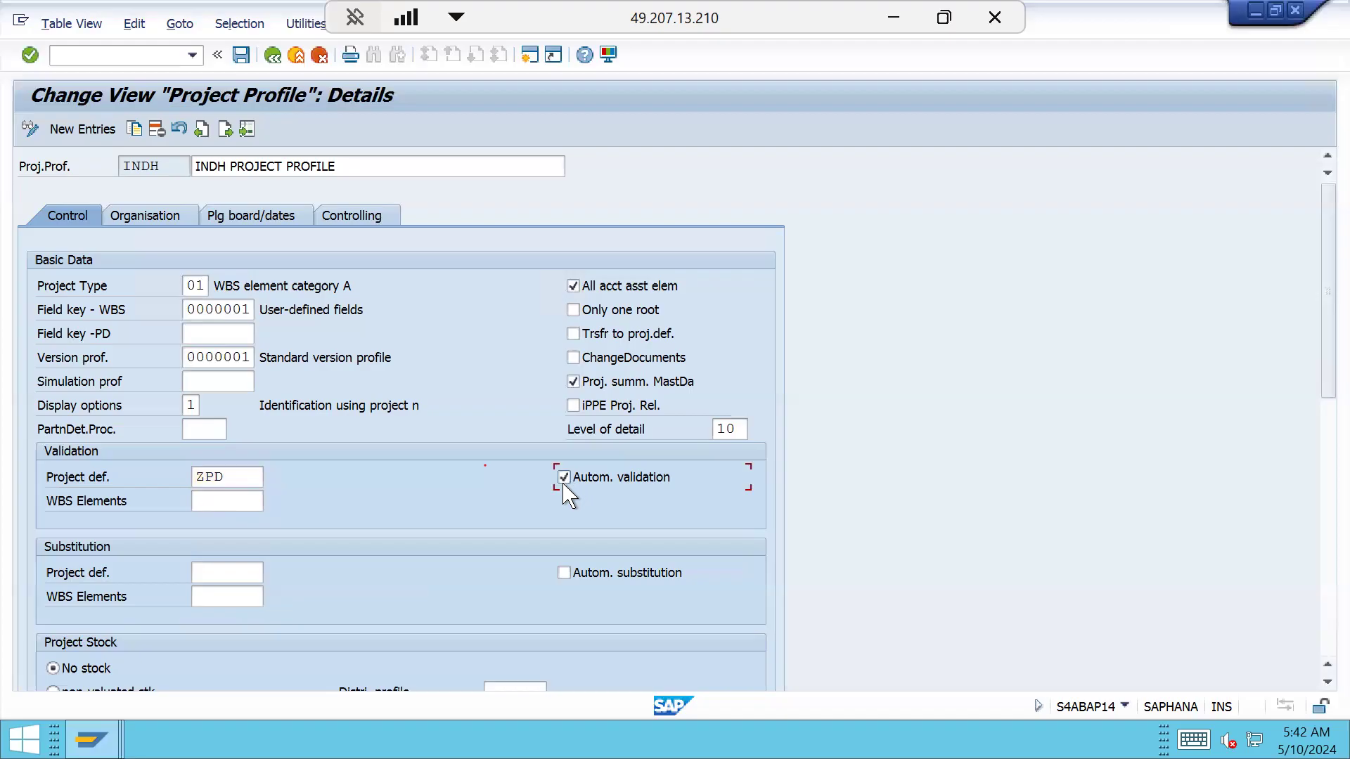
{"action": "left_click", "coordinate": [241, 55]}
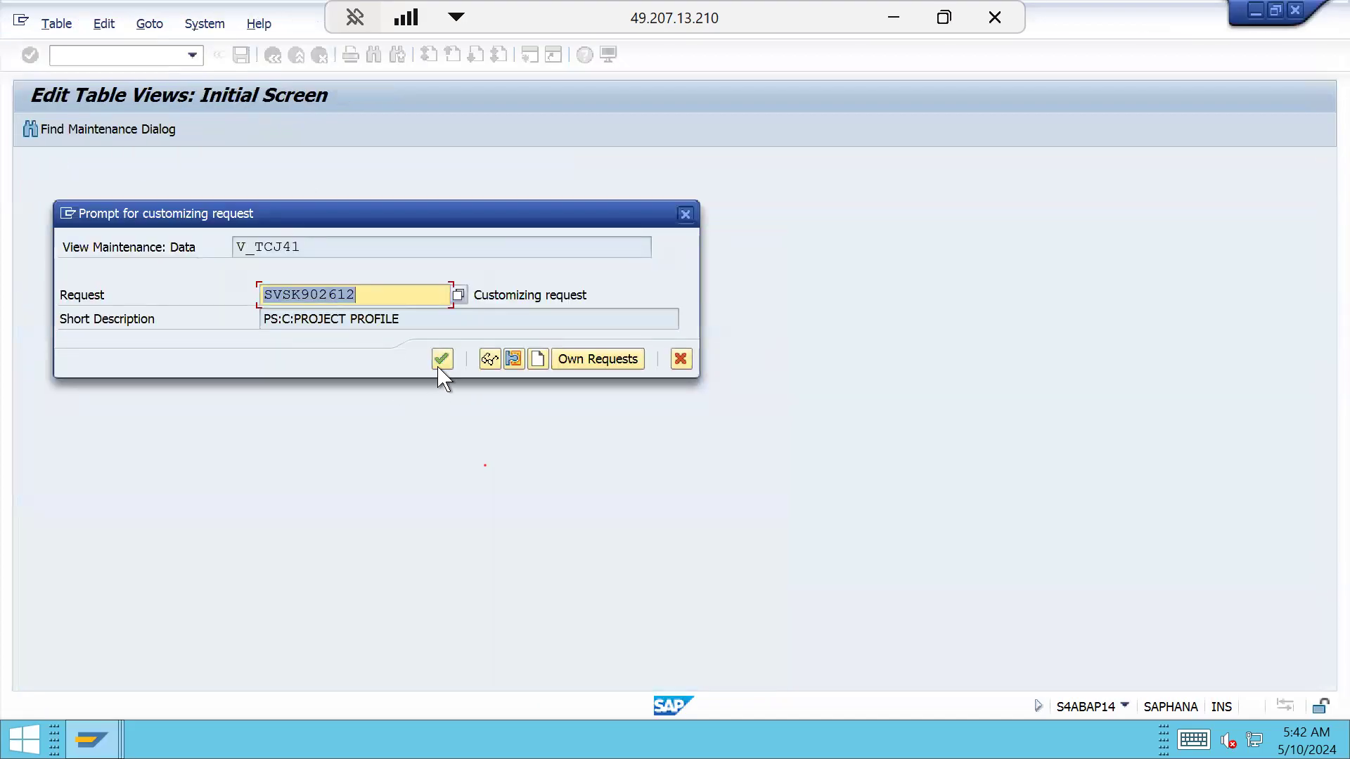
{"action": "left_click", "coordinate": [442, 359]}
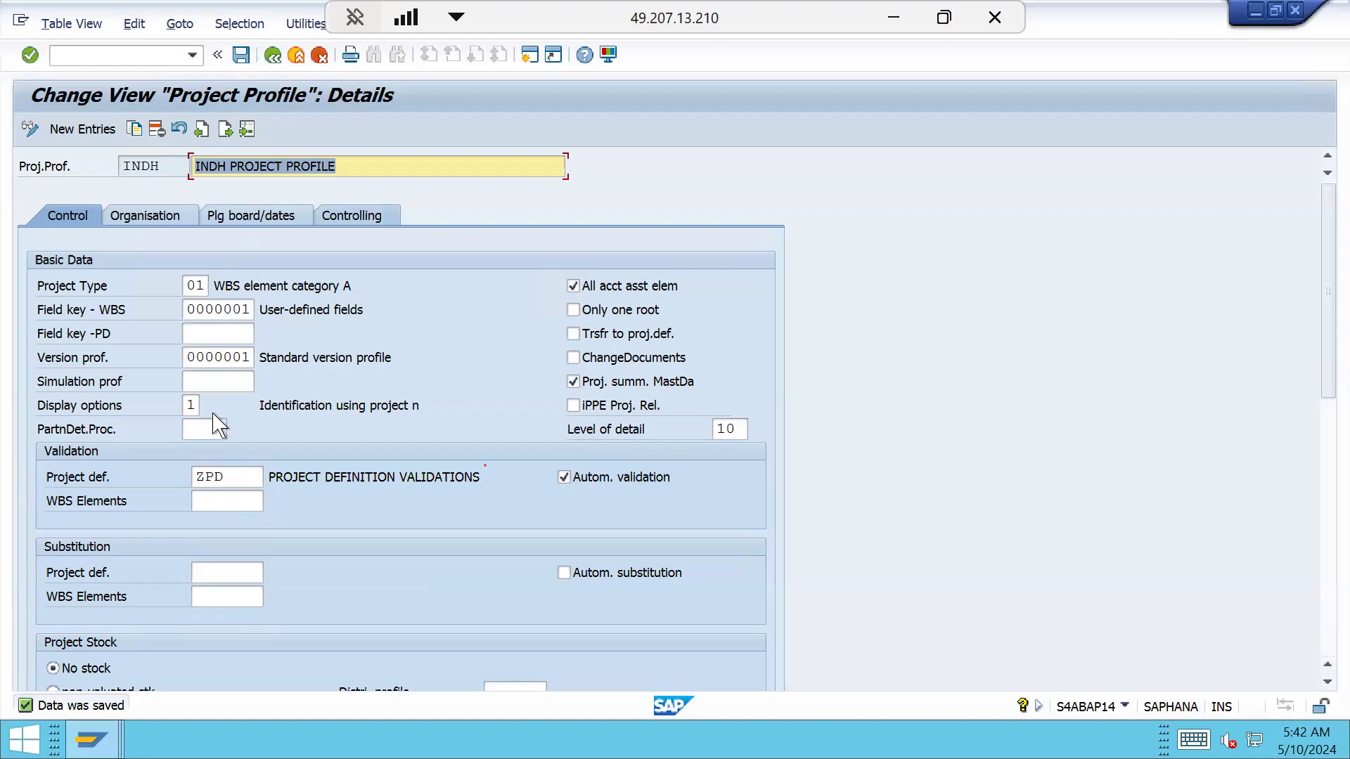
{"action": "left_click", "coordinate": [274, 57]}
Back in the Project Builder window, save project INDH-2501-0001 and exit to the main menu
{"action": "left_click", "coordinate": [274, 58]}
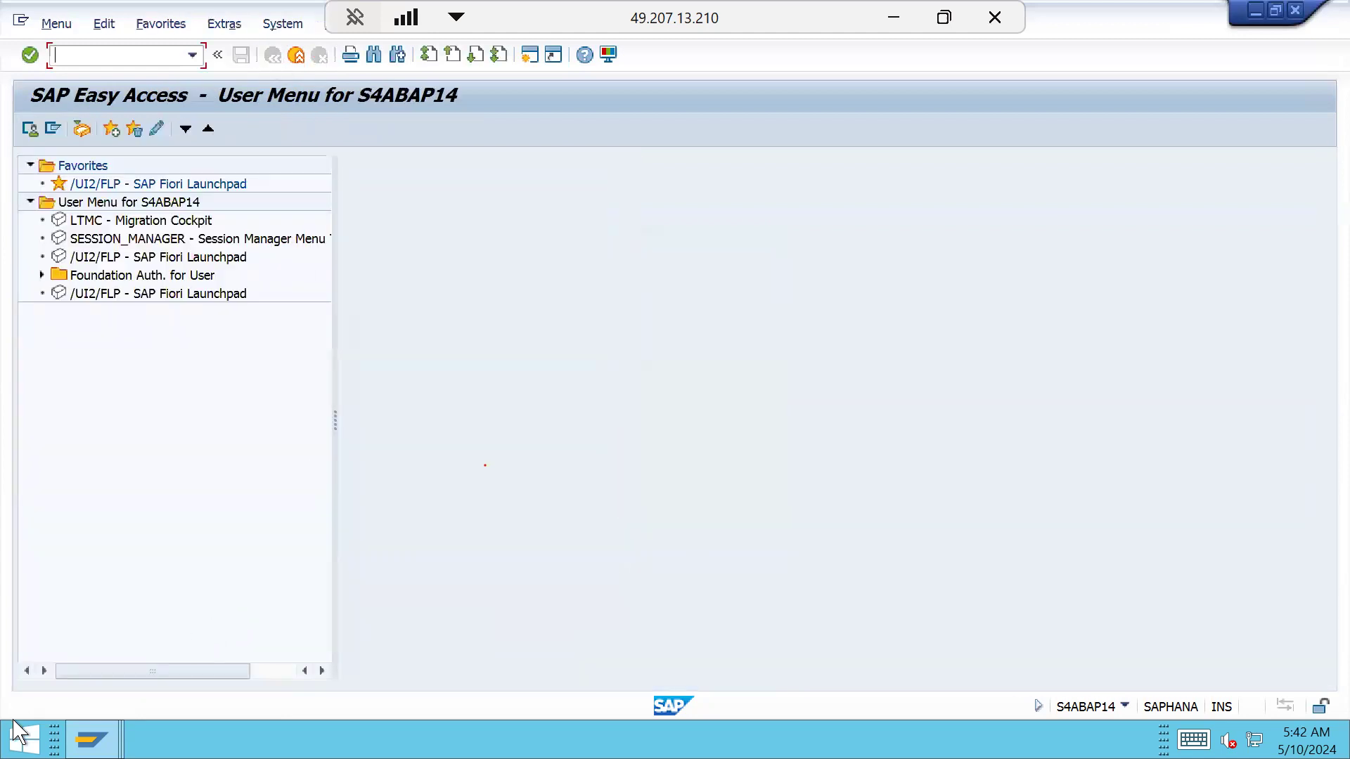
{"action": "left_click", "coordinate": [91, 739]}
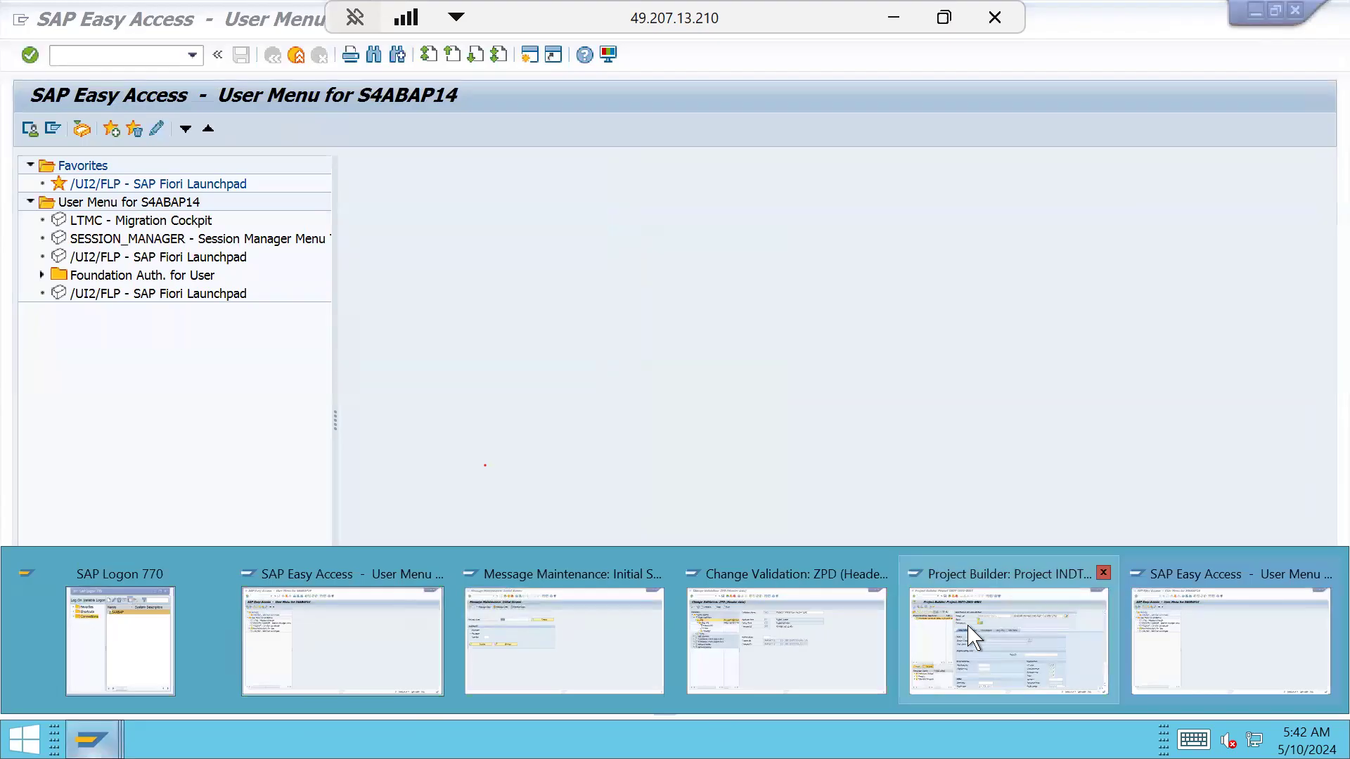
{"action": "left_click", "coordinate": [974, 570]}
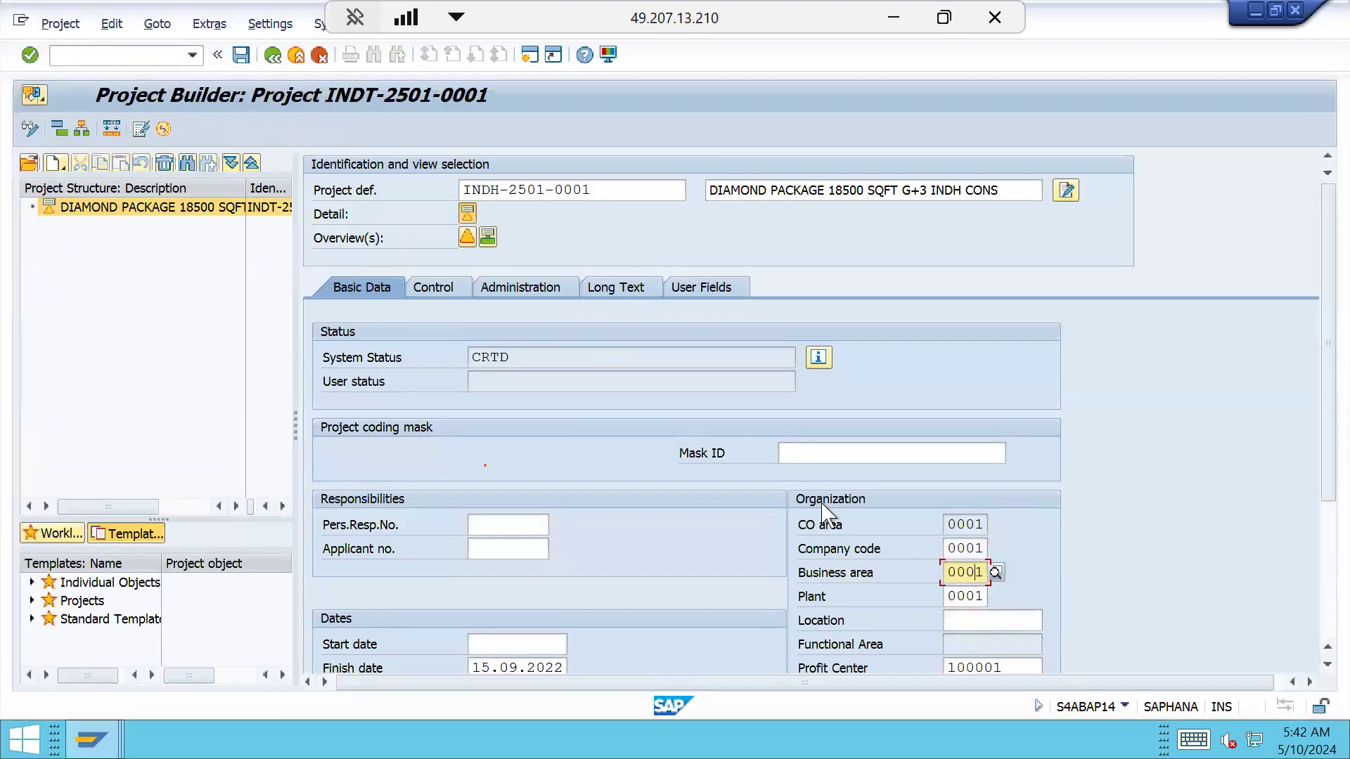
{"action": "left_click", "coordinate": [241, 54]}
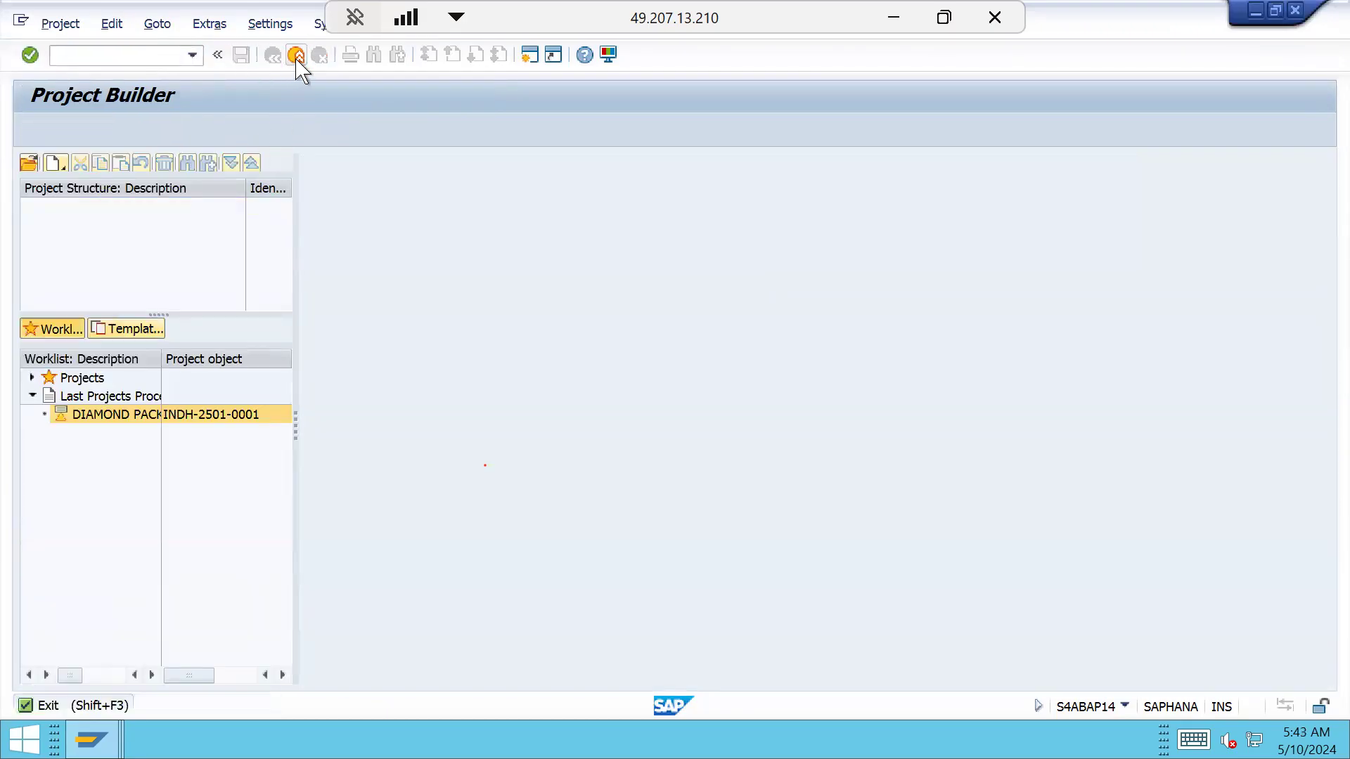
{"action": "left_click", "coordinate": [295, 57]}
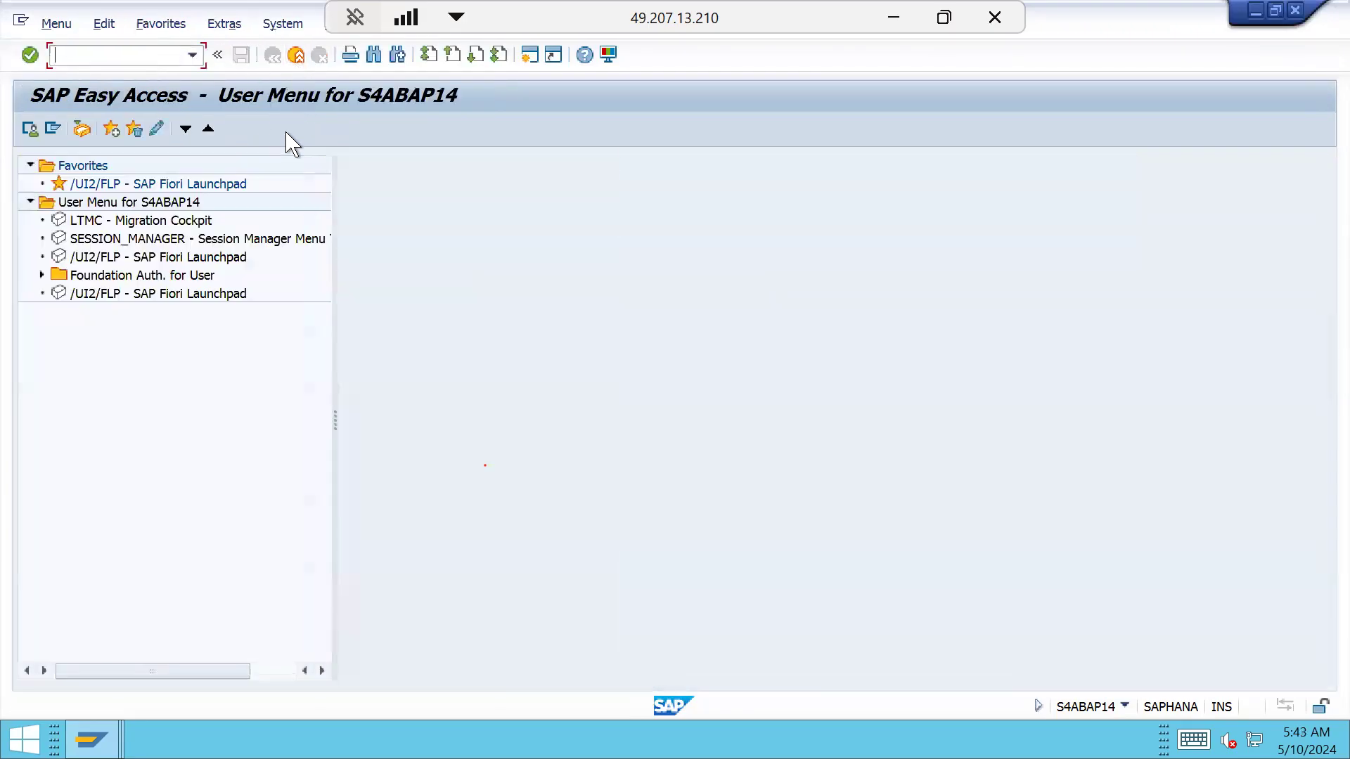
Start Project Builder with CJ20N and reopen INDH-2501-0001 from the worklist
{"action": "type", "text": "CJ20N"}
{"action": "key", "text": "Return"}
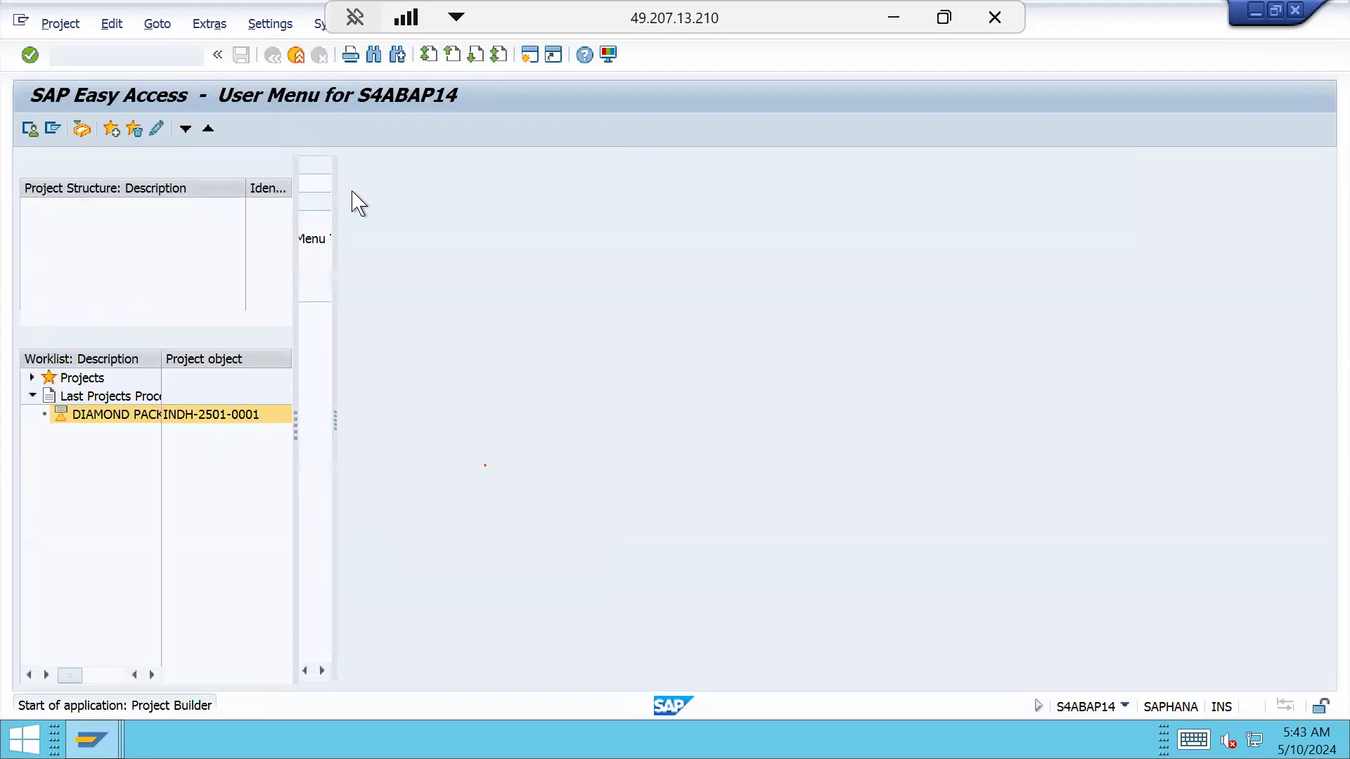
{"action": "double_click", "coordinate": [210, 417]}
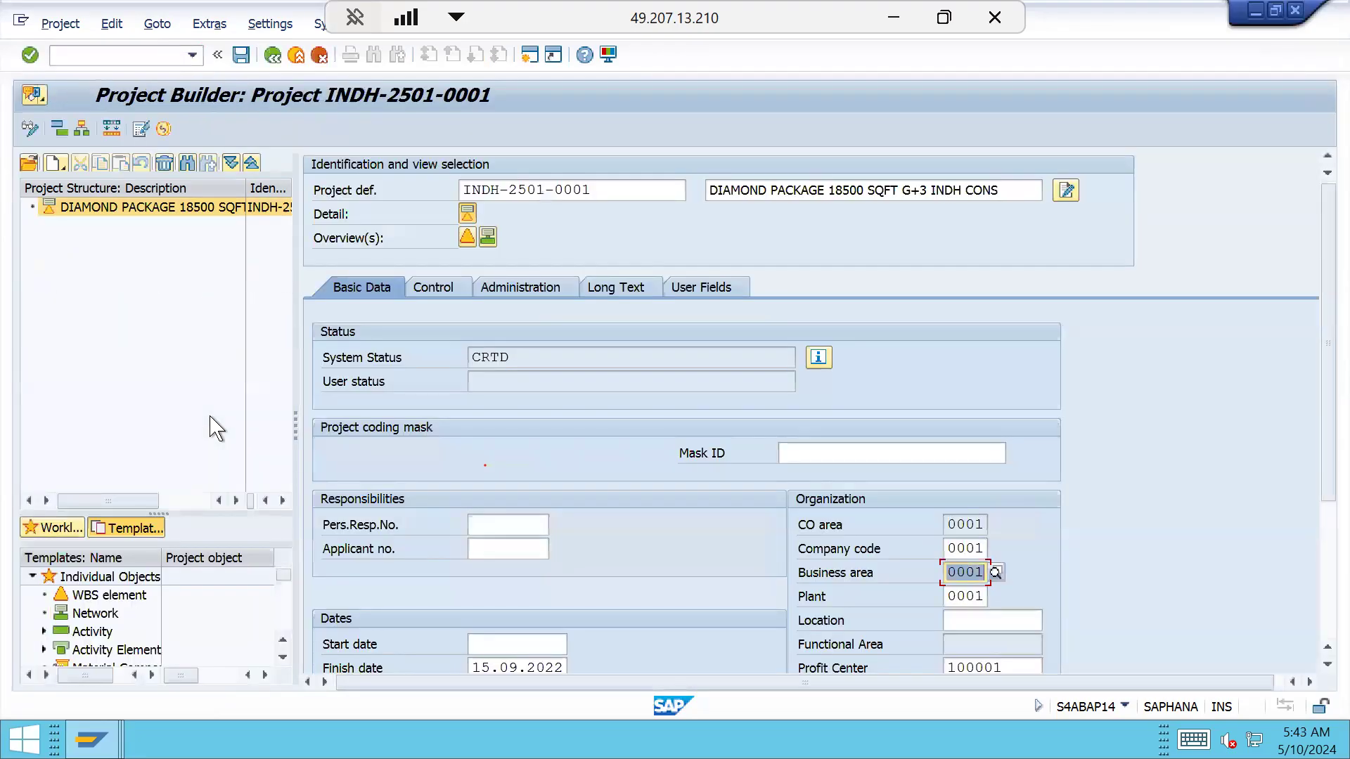
Change the project definition to INTH-2501-0001 and save to trigger the validation
{"action": "left_click", "coordinate": [502, 190]}
{"action": "key", "text": "End"}
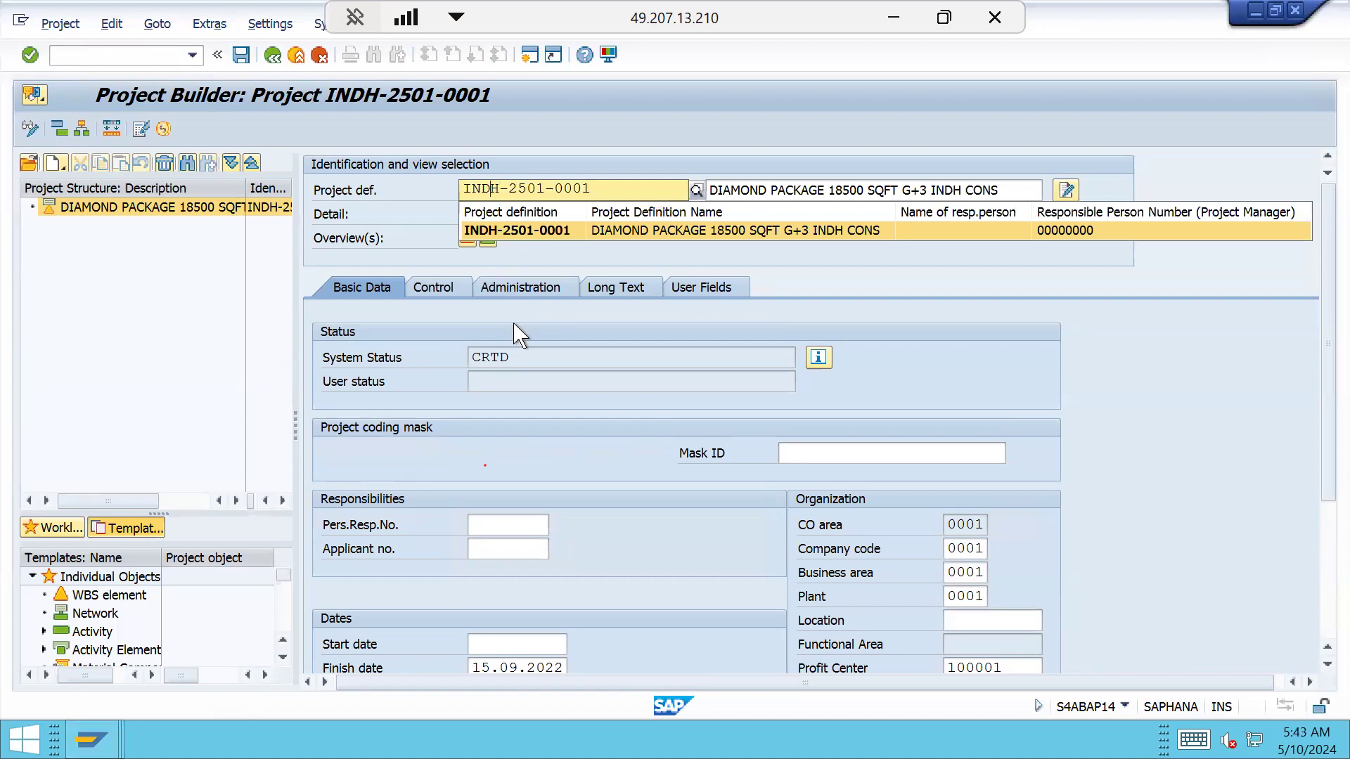
{"action": "key", "text": "BackSpace"}
{"action": "type", "text": "T"}
{"action": "left_click", "coordinate": [711, 334]}
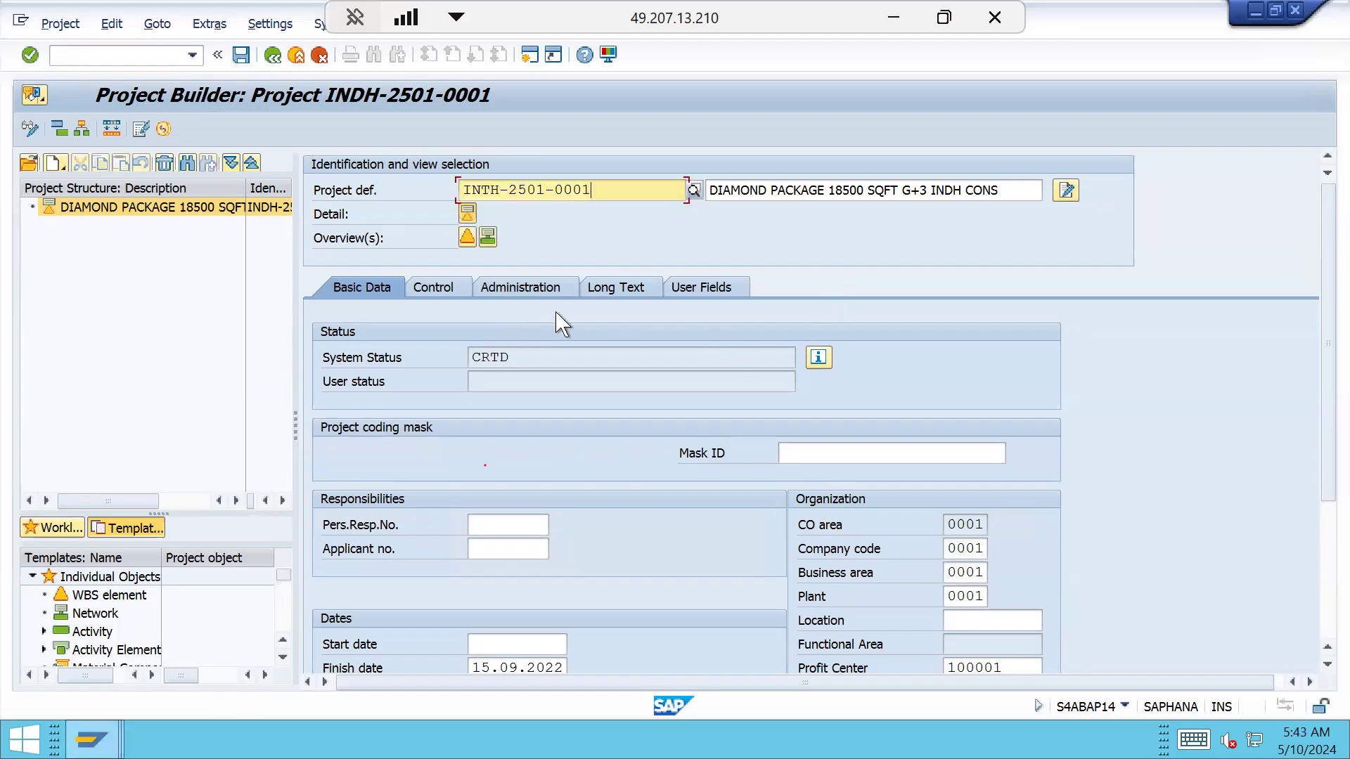
{"action": "left_click", "coordinate": [241, 56]}
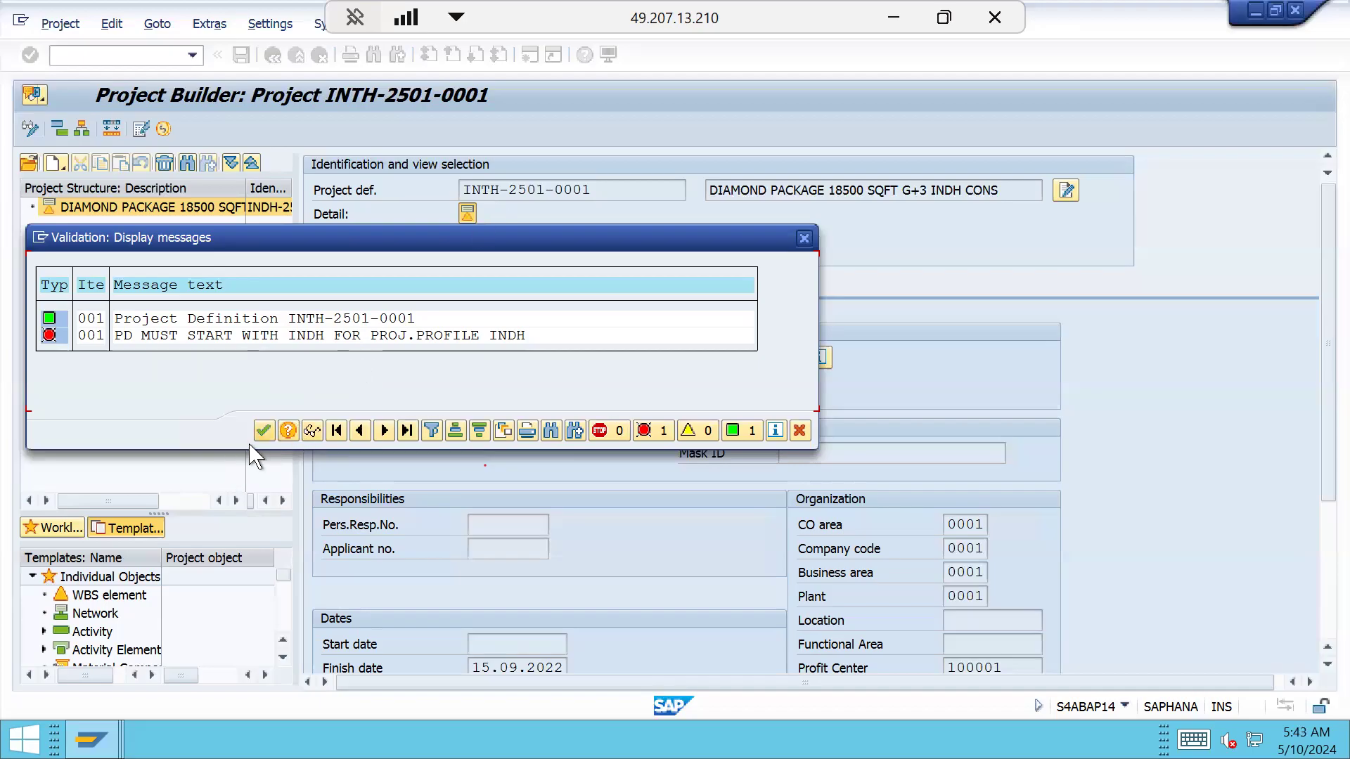
Dismiss the validation error, restore the ID to INDH-2501-0001, and save the project
{"action": "left_click", "coordinate": [263, 430]}
{"action": "left_click", "coordinate": [492, 189]}
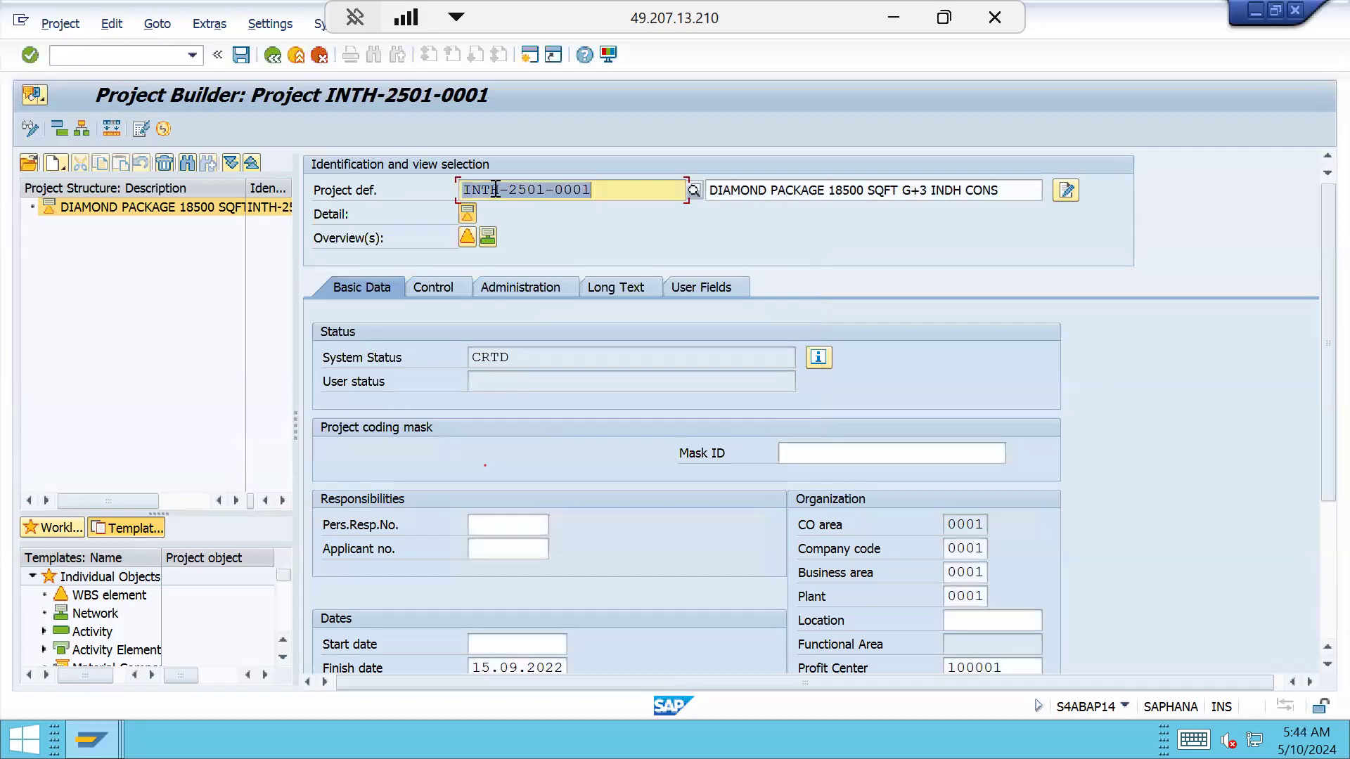
{"action": "key", "text": "BackSpace"}
{"action": "type", "text": "D"}
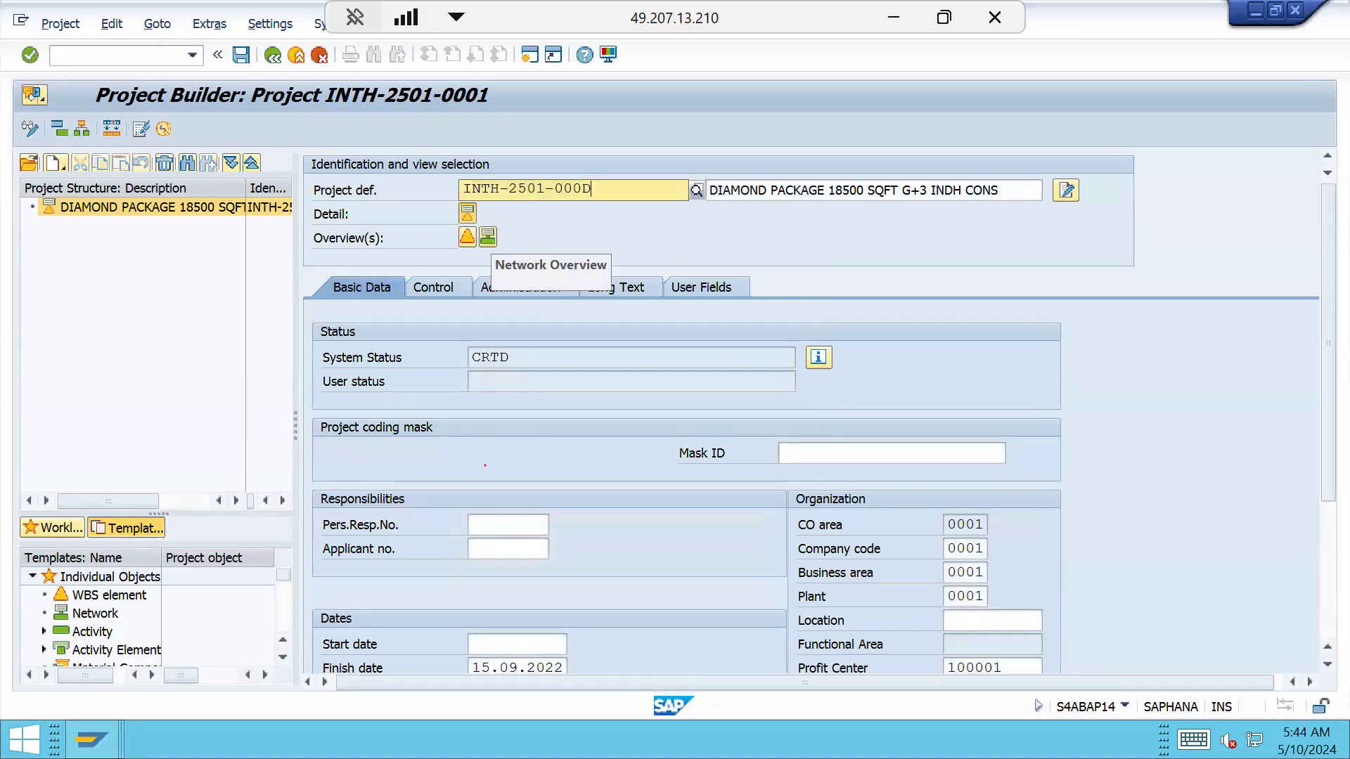
{"action": "key", "text": "BackSpace"}
{"action": "type", "text": "1"}
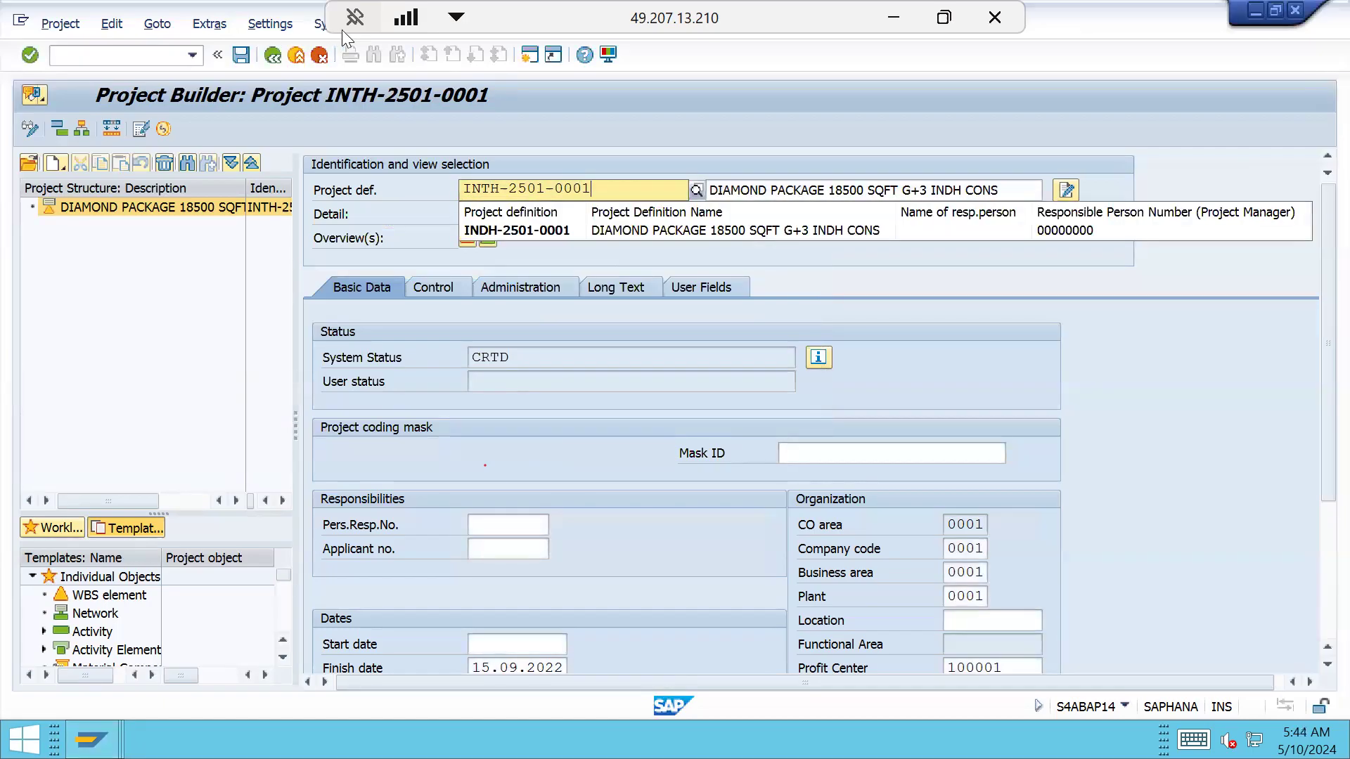
{"action": "left_click", "coordinate": [480, 229]}
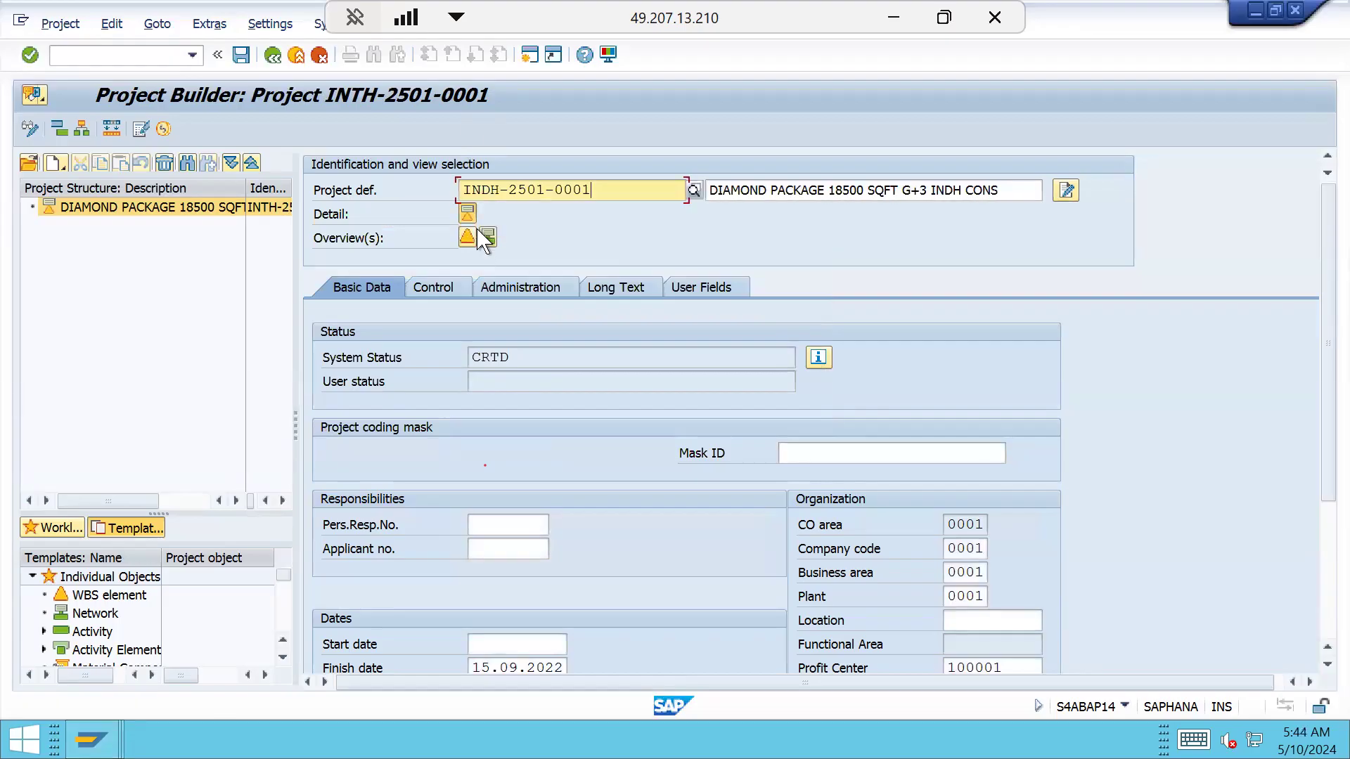
{"action": "left_click", "coordinate": [241, 54]}
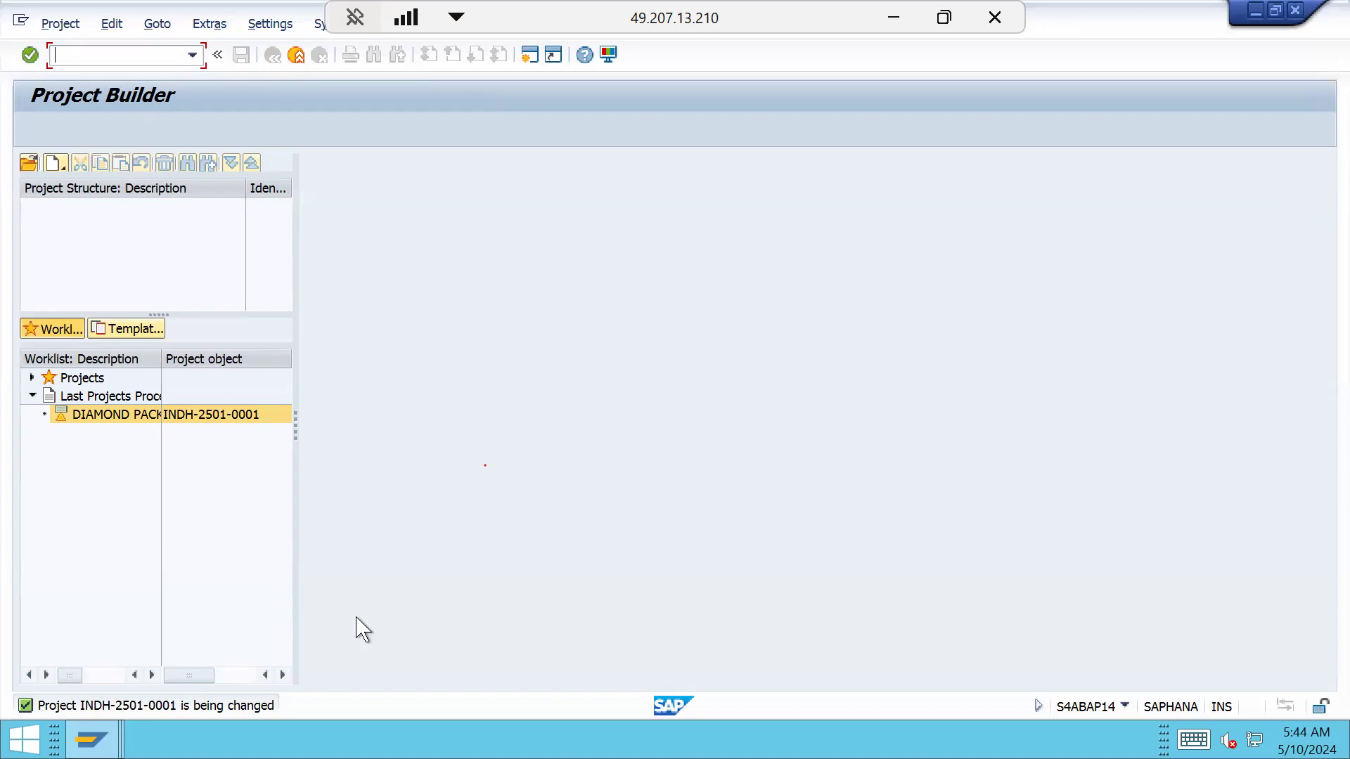
{"action": "key", "text": "super+d"}
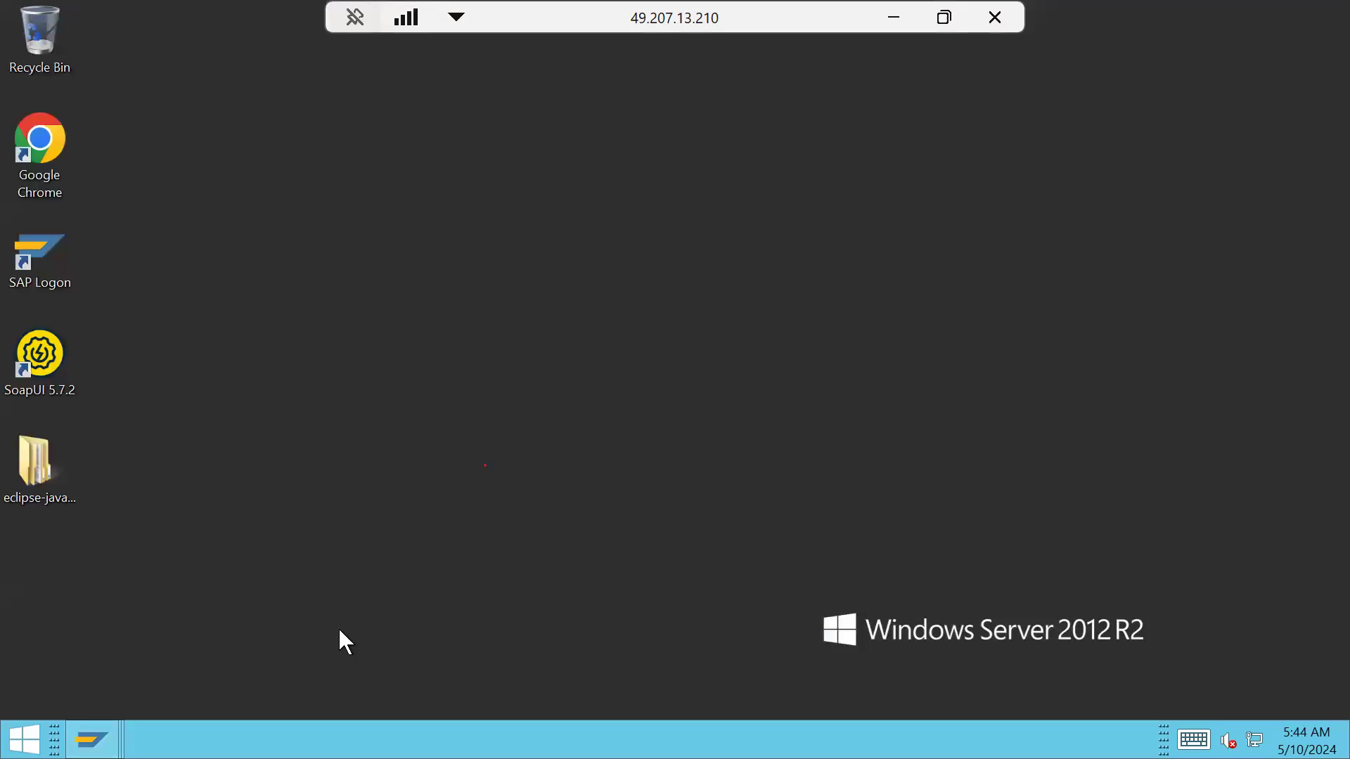
{"action": "mouse_move", "coordinate": [92, 739]}
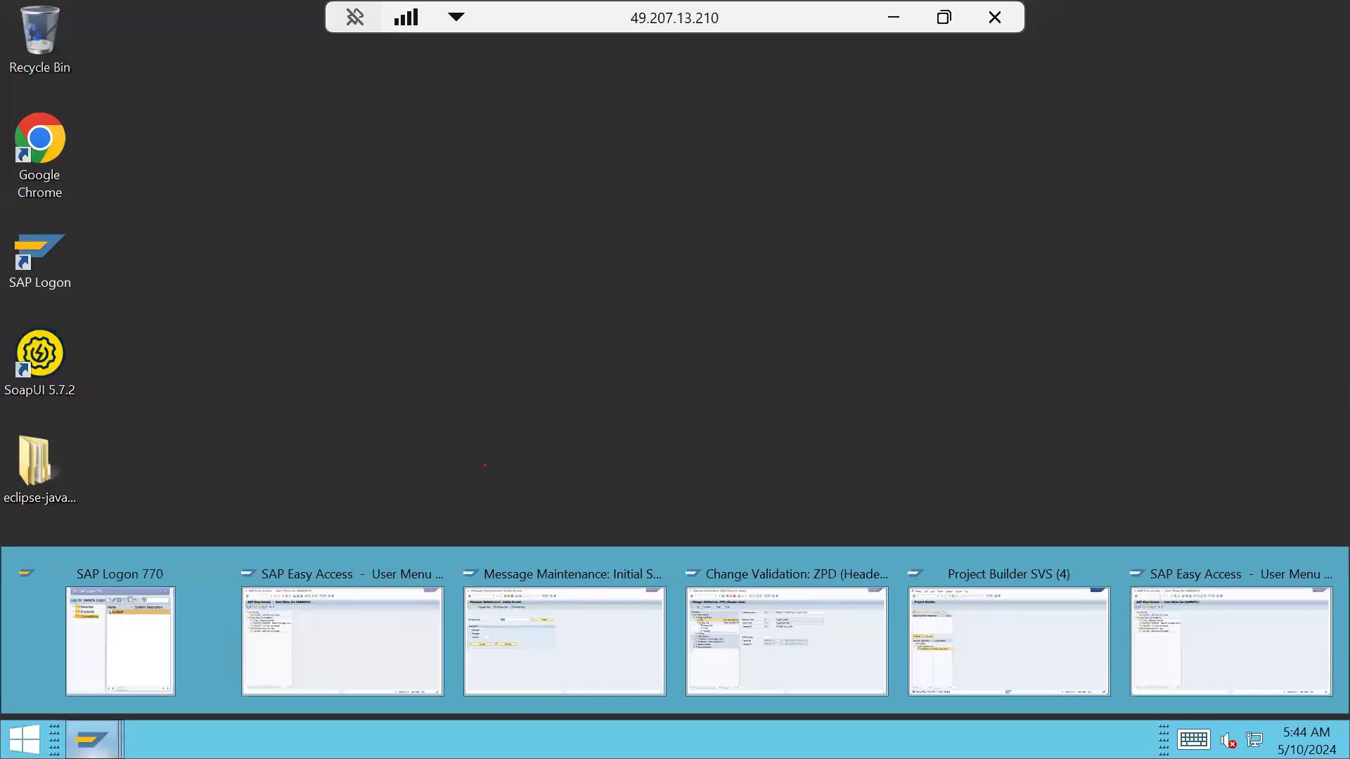
{"action": "left_click", "coordinate": [900, 13]}
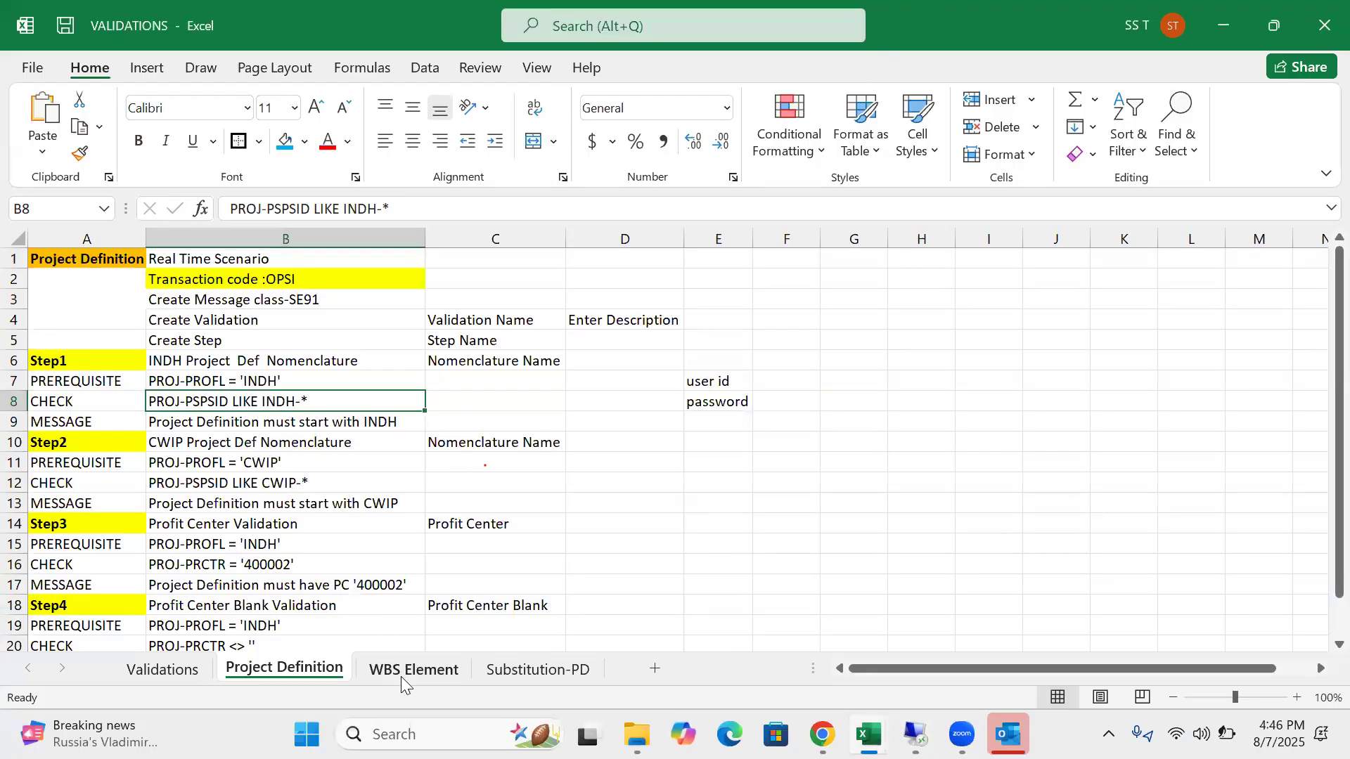
{"action": "left_click", "coordinate": [400, 676]}
{"action": "scroll", "coordinate": [478, 342], "scroll_direction": "up", "scroll_amount": 1}
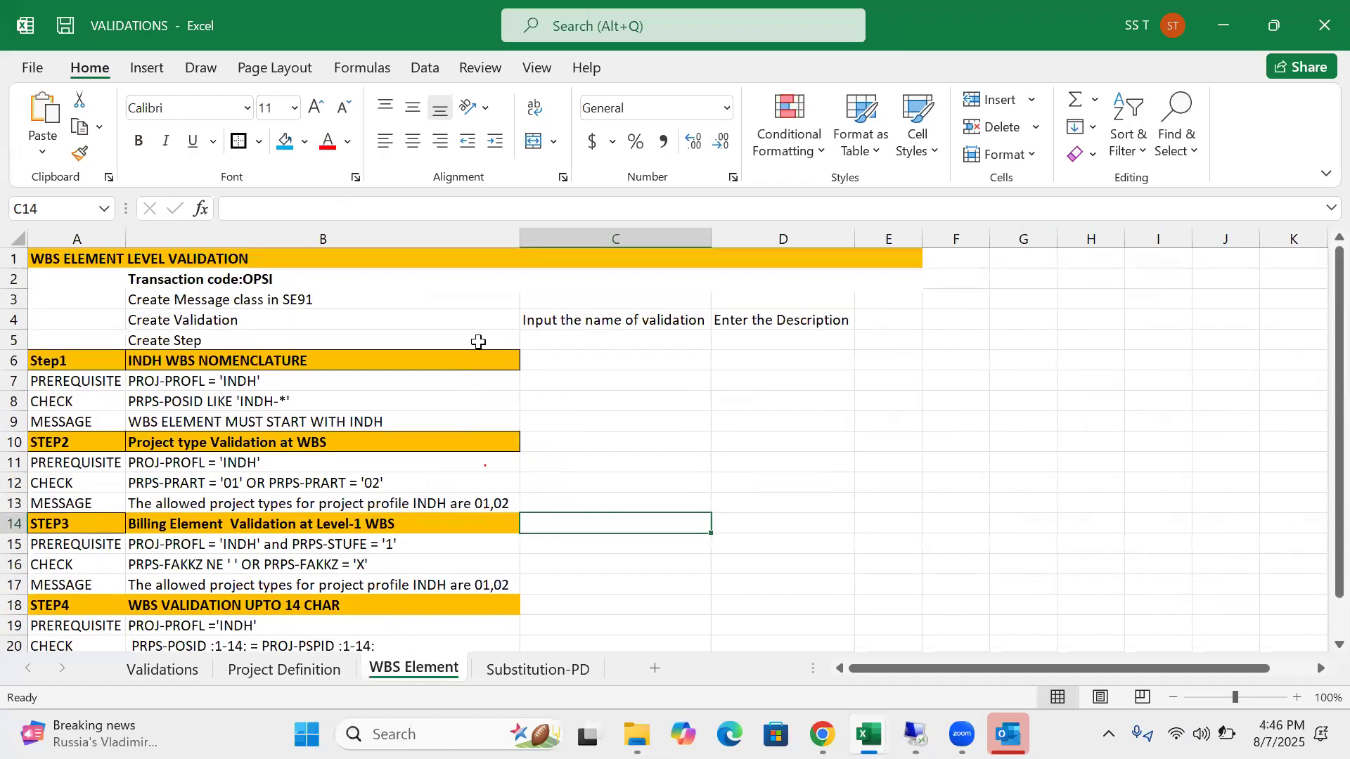
{"action": "left_click", "coordinate": [362, 361]}
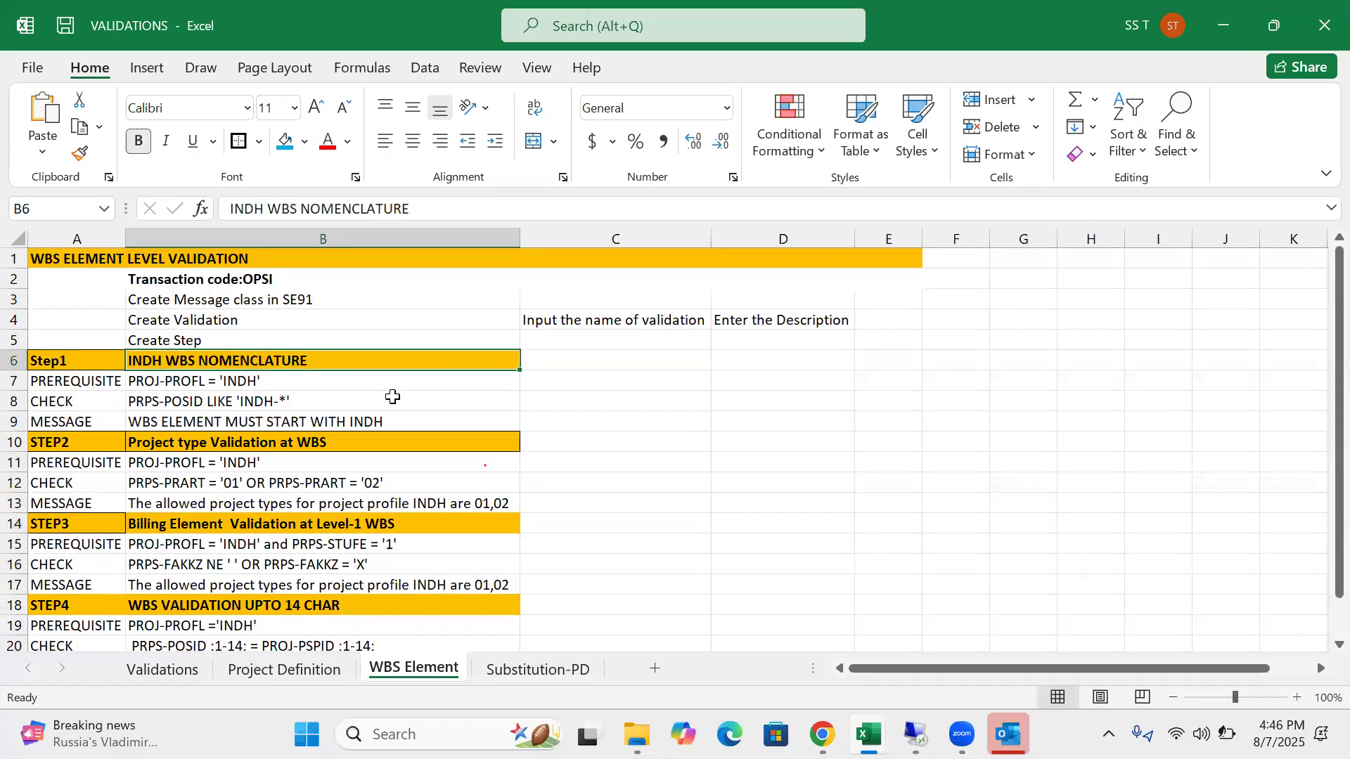
{"action": "left_click", "coordinate": [18, 284]}
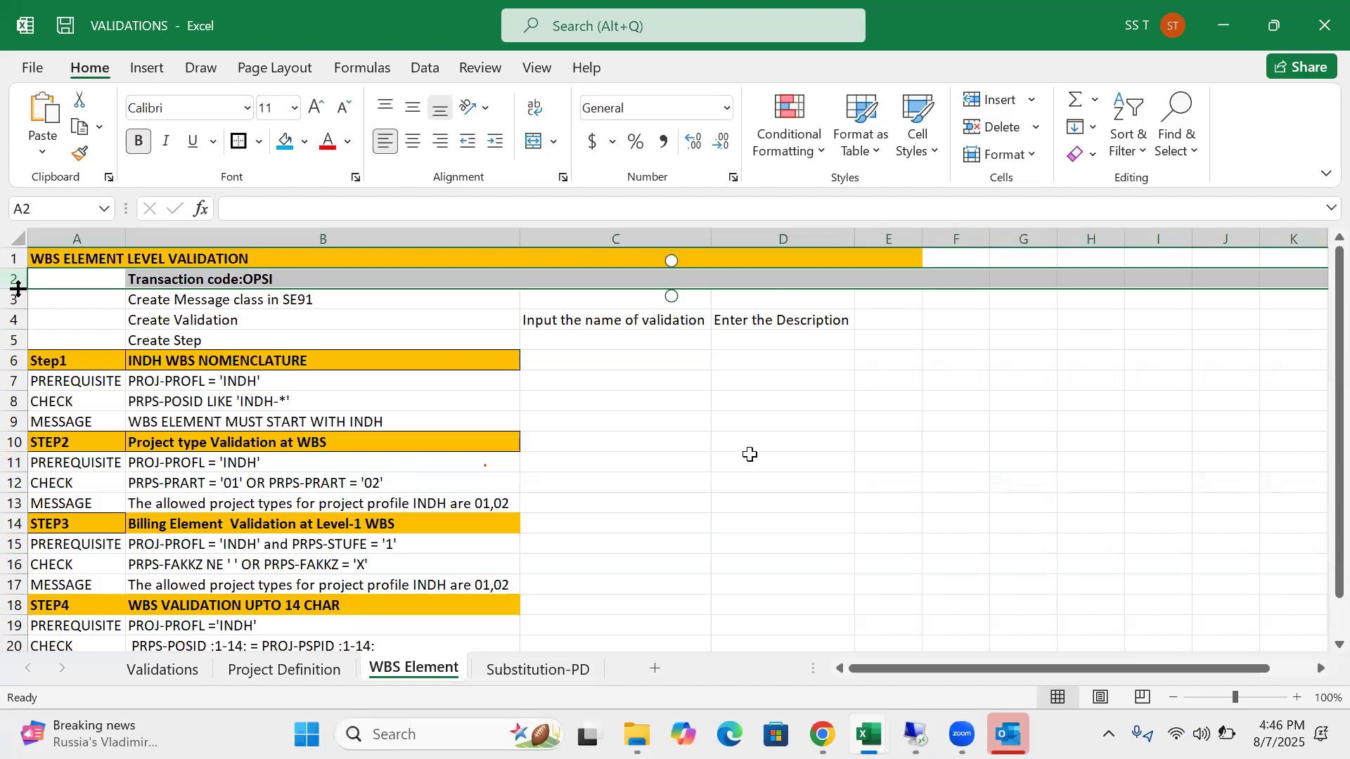
{"action": "left_click", "coordinate": [799, 498]}
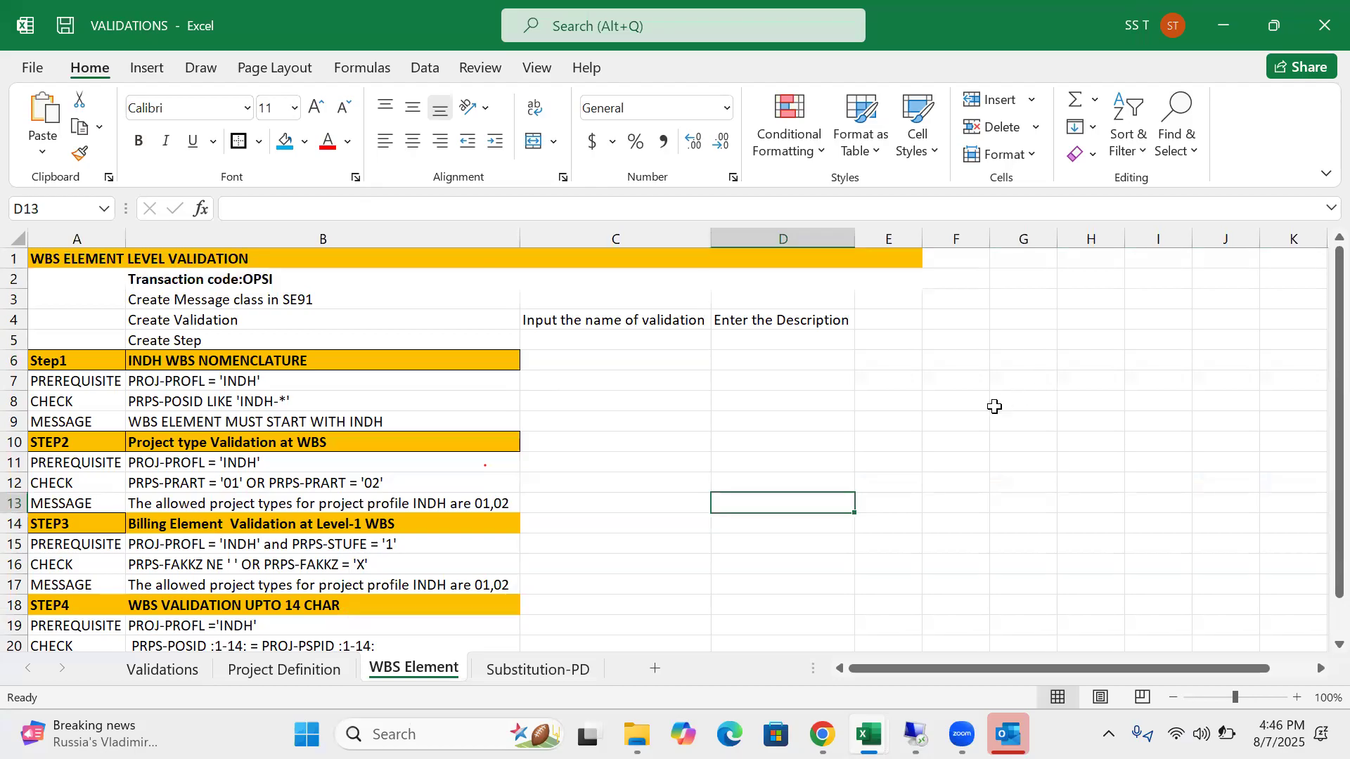
{"action": "left_click", "coordinate": [253, 383]}
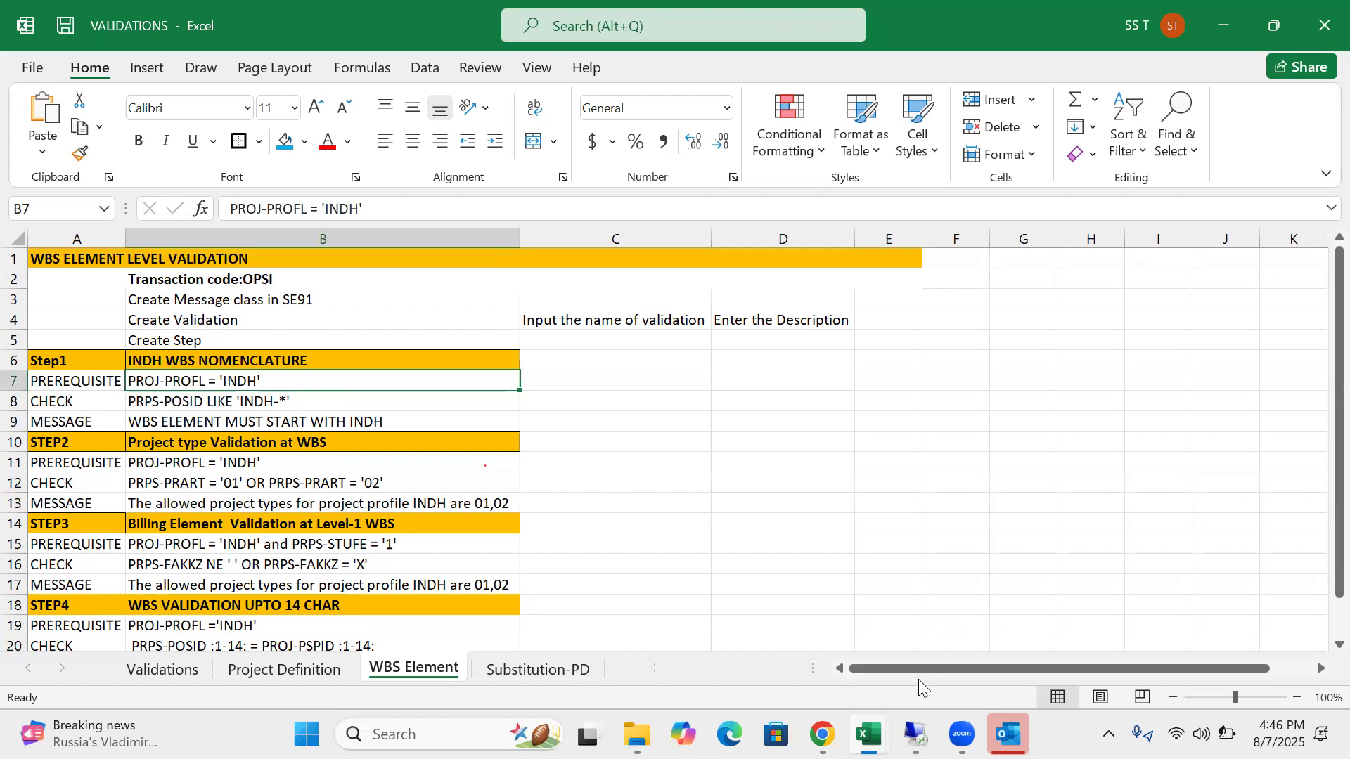
{"action": "mouse_move", "coordinate": [915, 735]}
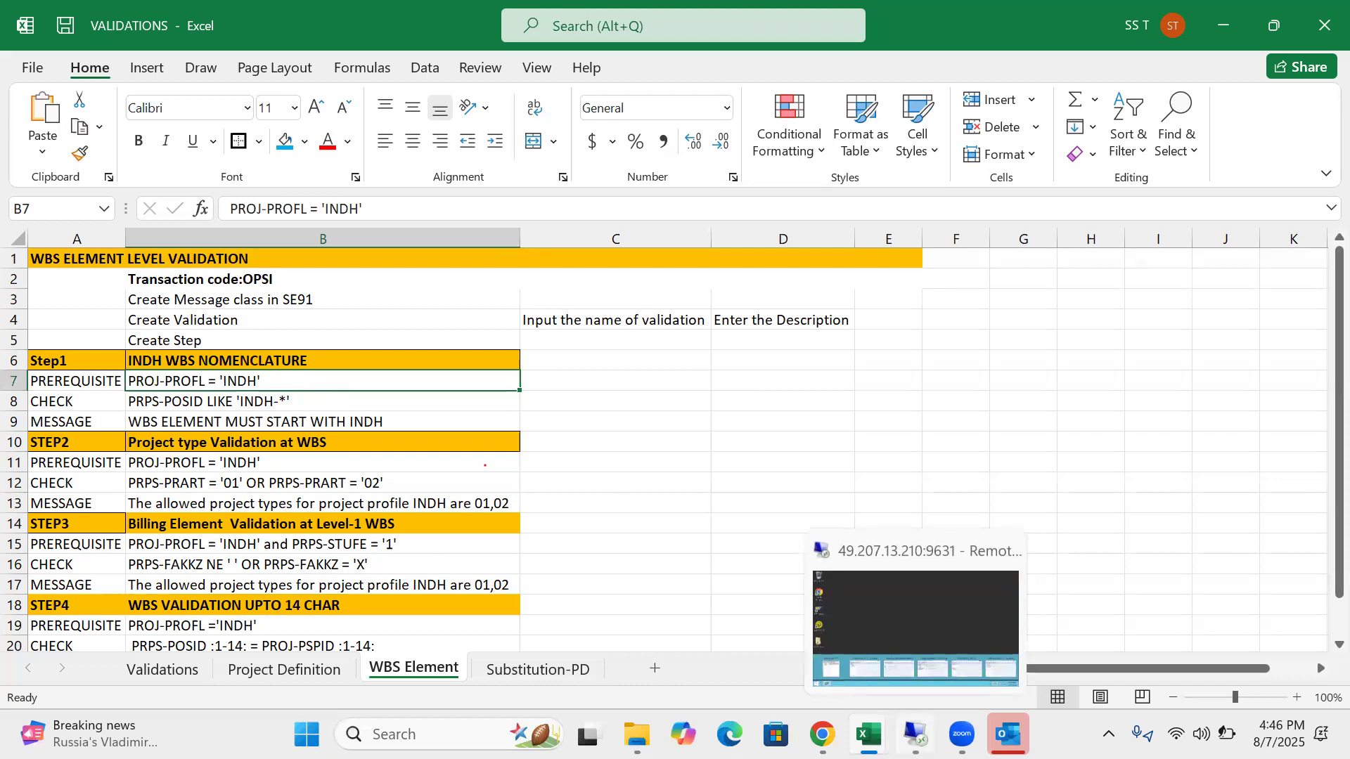
{"action": "left_click", "coordinate": [299, 405]}
{"action": "left_click", "coordinate": [307, 379]}
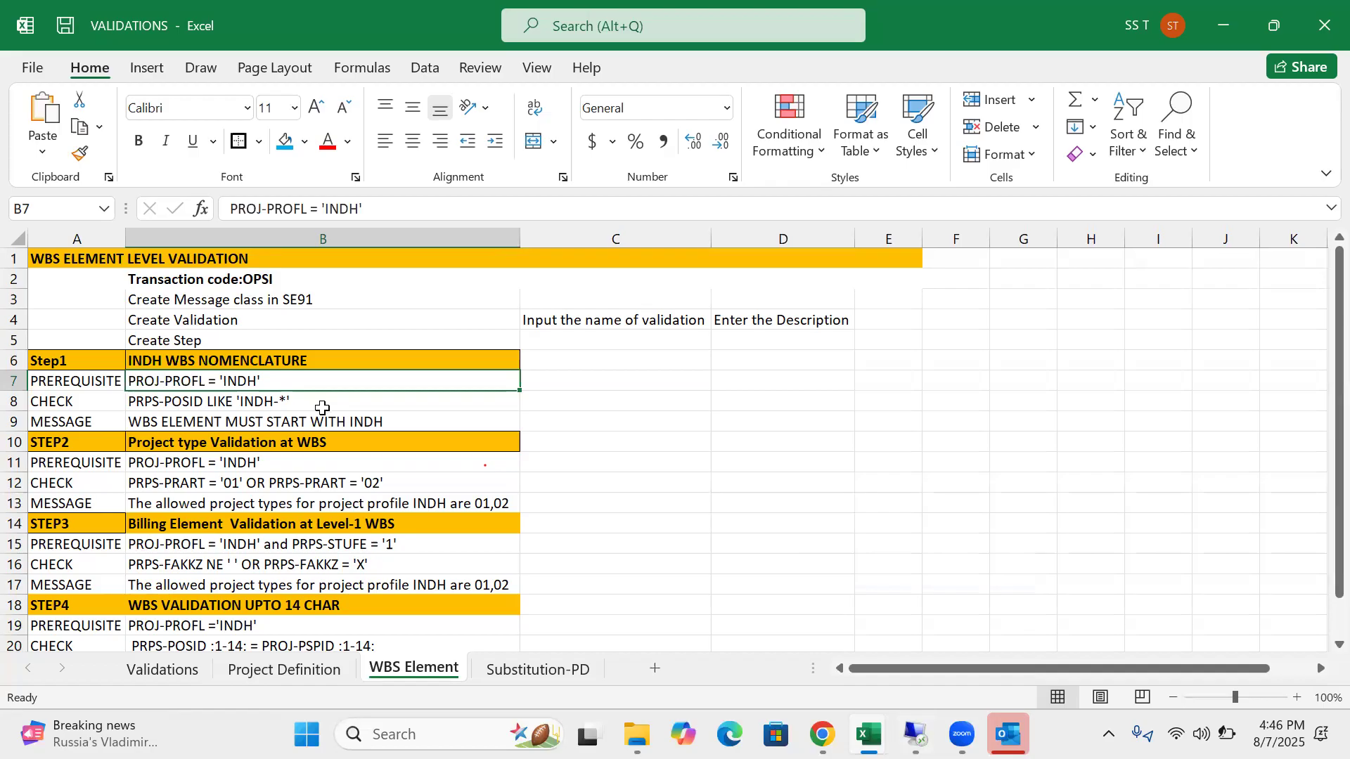
{"action": "left_click", "coordinate": [323, 399]}
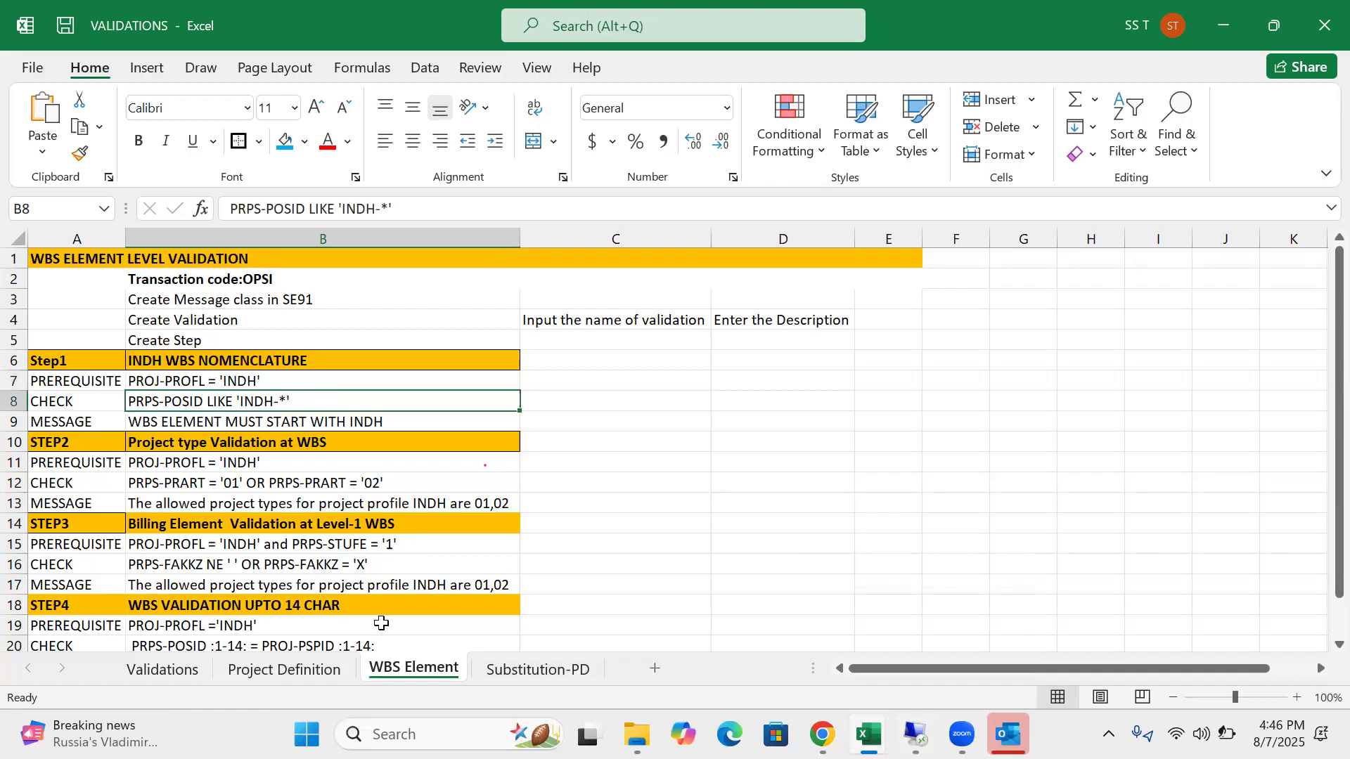
{"action": "scroll", "coordinate": [411, 556], "scroll_direction": "down", "scroll_amount": 3}
{"action": "scroll", "coordinate": [411, 555], "scroll_direction": "up", "scroll_amount": 3}
{"action": "scroll", "coordinate": [393, 517], "scroll_direction": "down", "scroll_amount": 3}
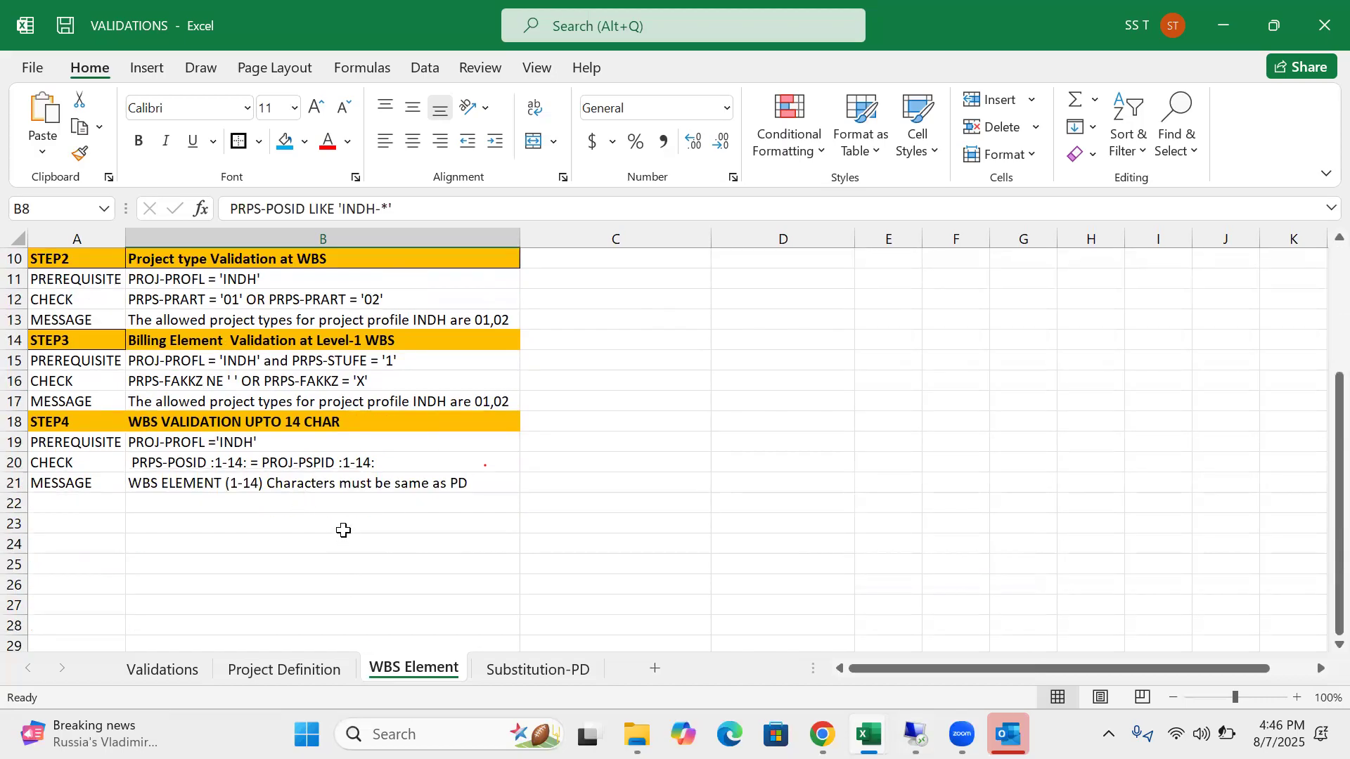
{"action": "left_click", "coordinate": [355, 464]}
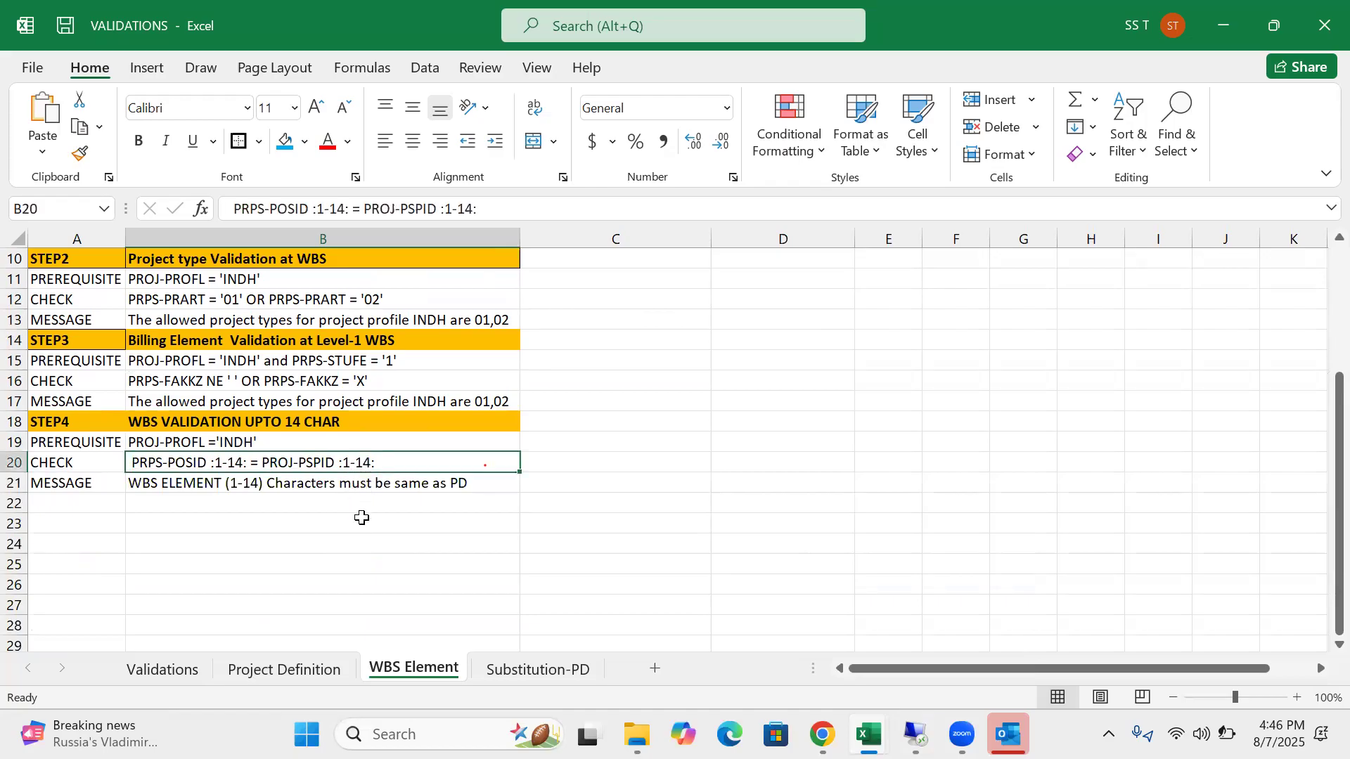
{"action": "left_click", "coordinate": [327, 443]}
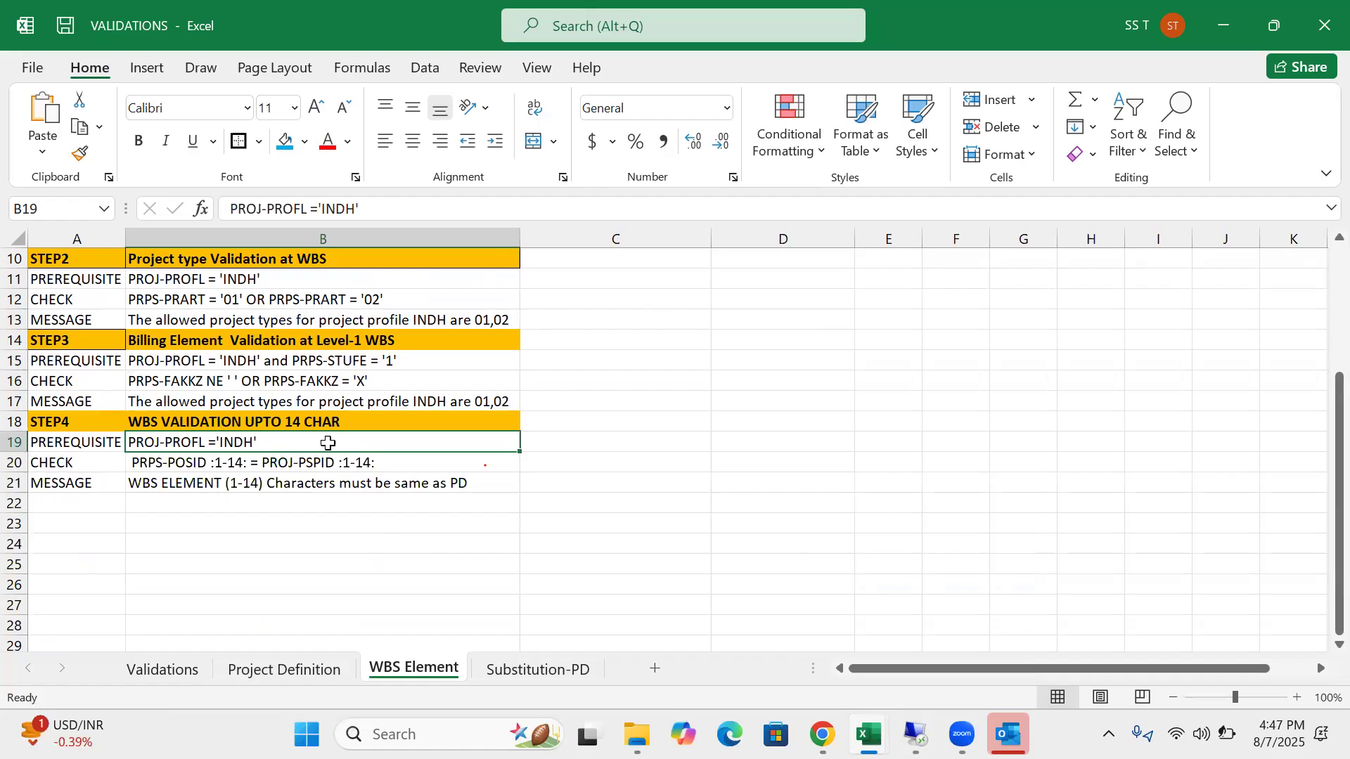
{"action": "left_click", "coordinate": [340, 482]}
{"action": "left_click", "coordinate": [333, 441]}
{"action": "left_click", "coordinate": [345, 462]}
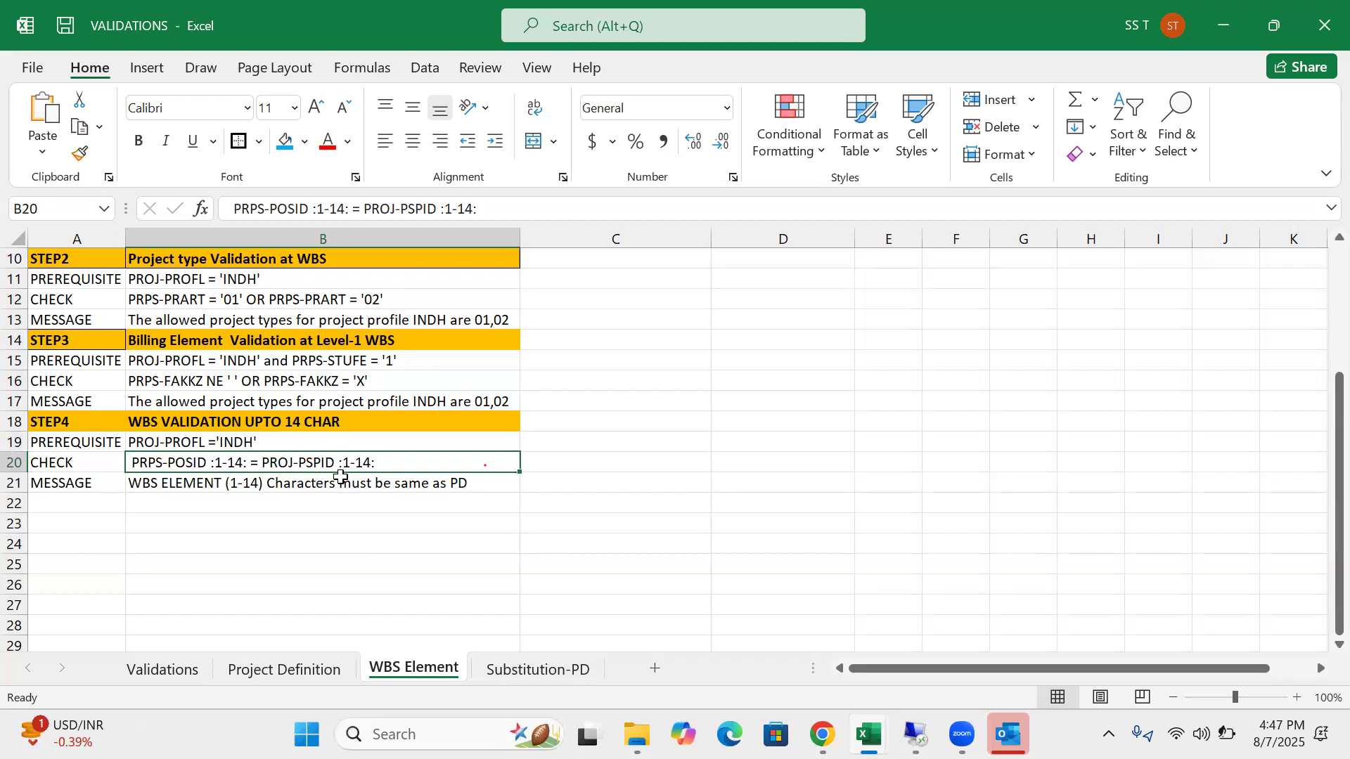
{"action": "scroll", "coordinate": [336, 478], "scroll_direction": "up", "scroll_amount": 1}
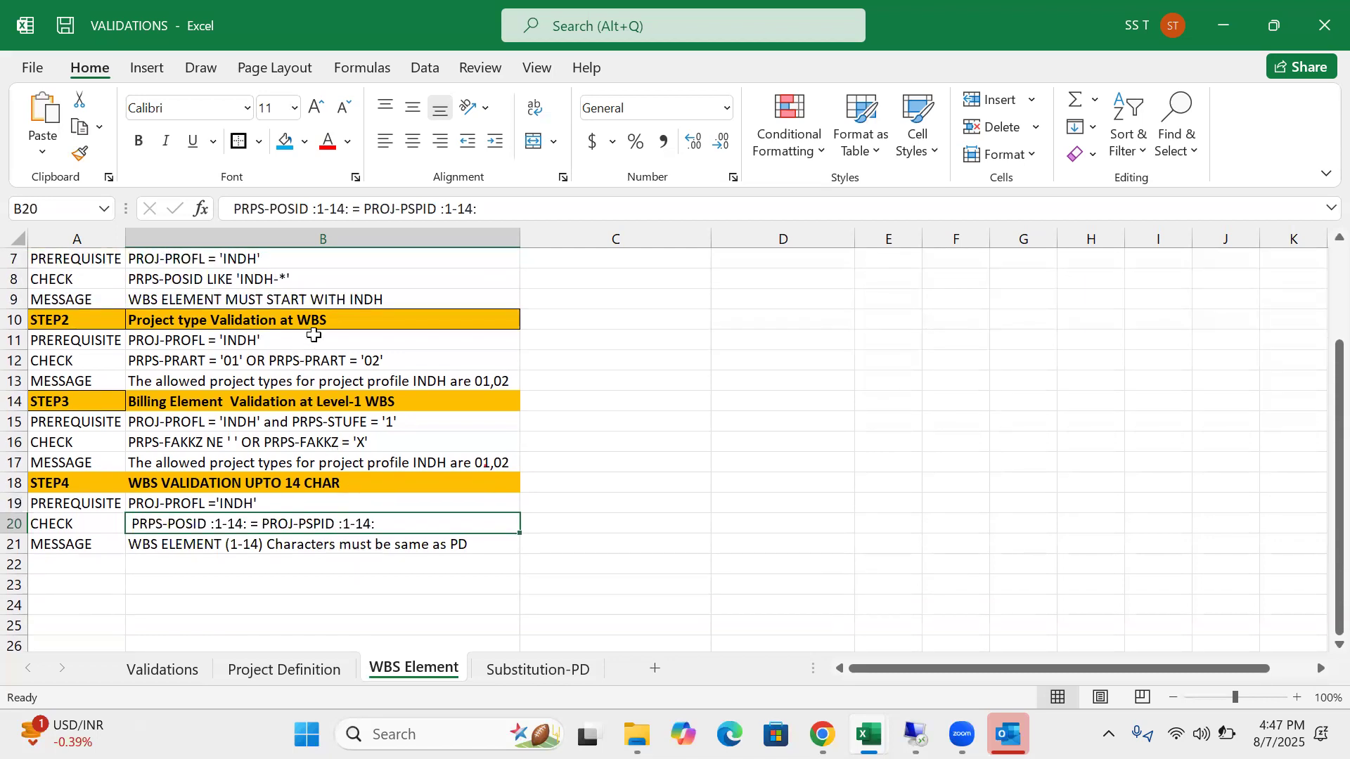
{"action": "left_click", "coordinate": [314, 335]}
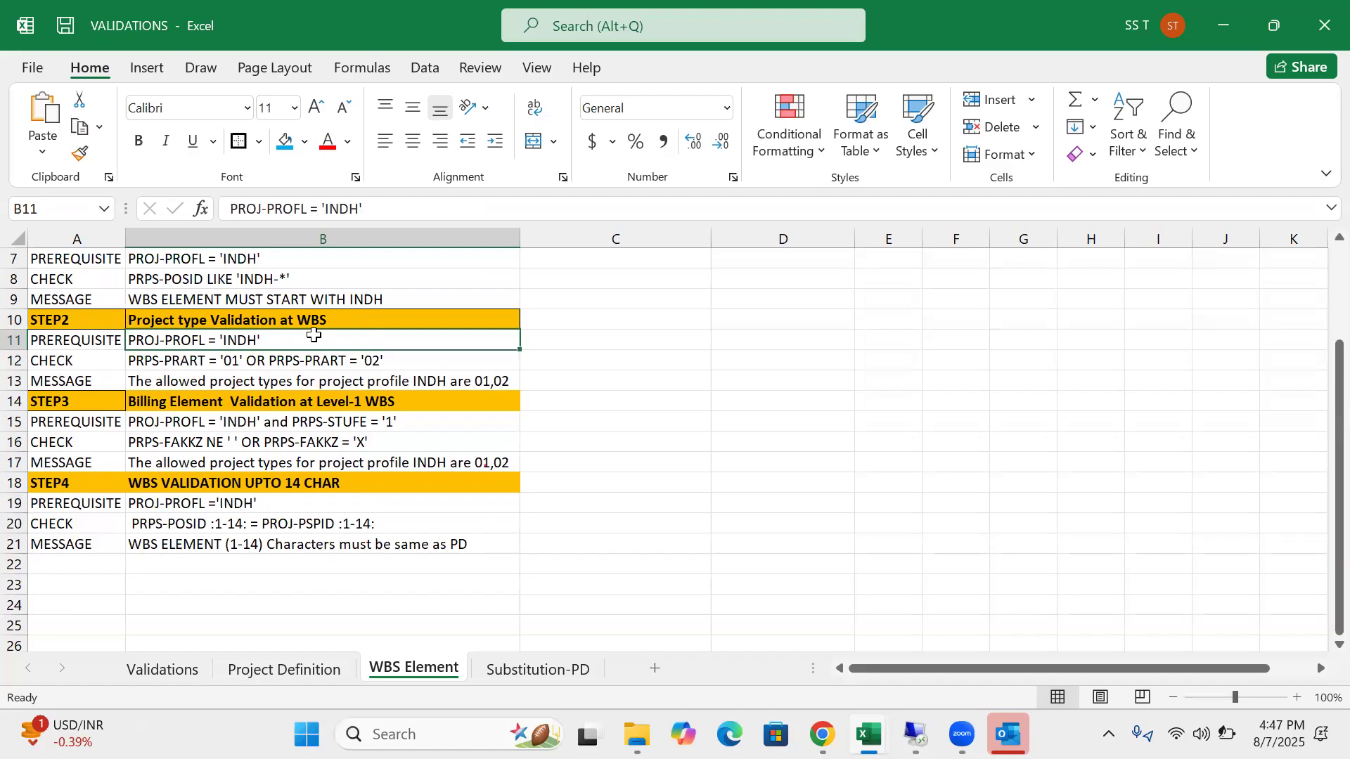
{"action": "left_click", "coordinate": [290, 254]}
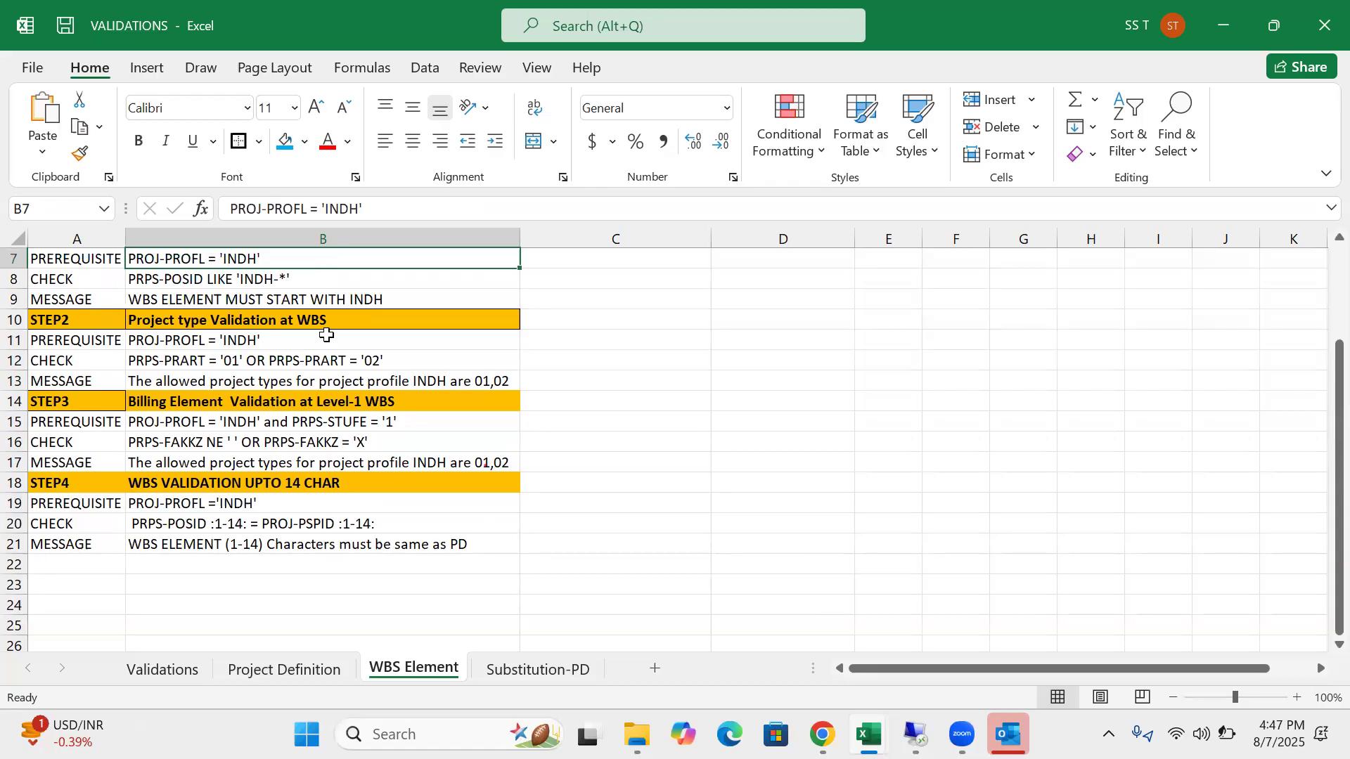
{"action": "scroll", "coordinate": [348, 394], "scroll_direction": "up", "scroll_amount": 2}
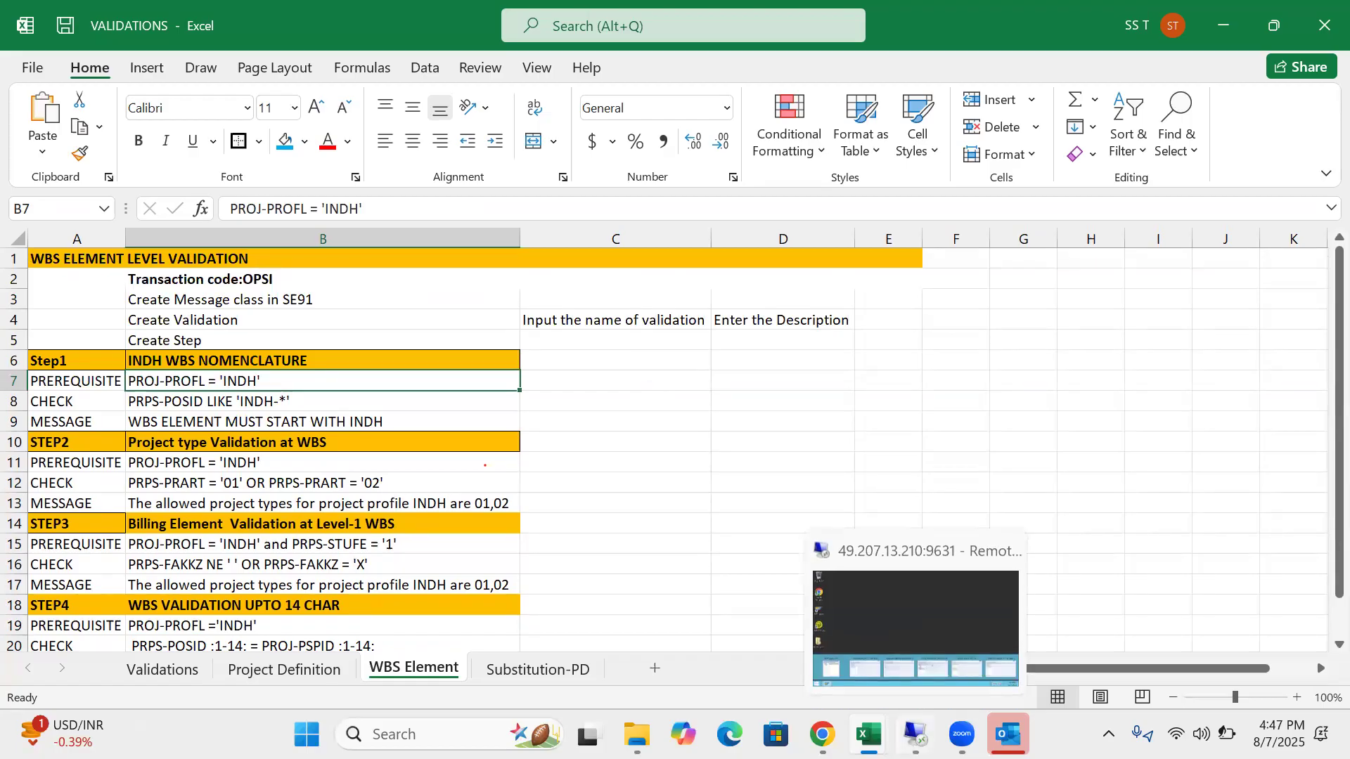
{"action": "left_click", "coordinate": [938, 601]}
Open project INDH-2501-0001 from the Project Builder worklist and show its WBS element overview
{"action": "left_click", "coordinate": [91, 740]}
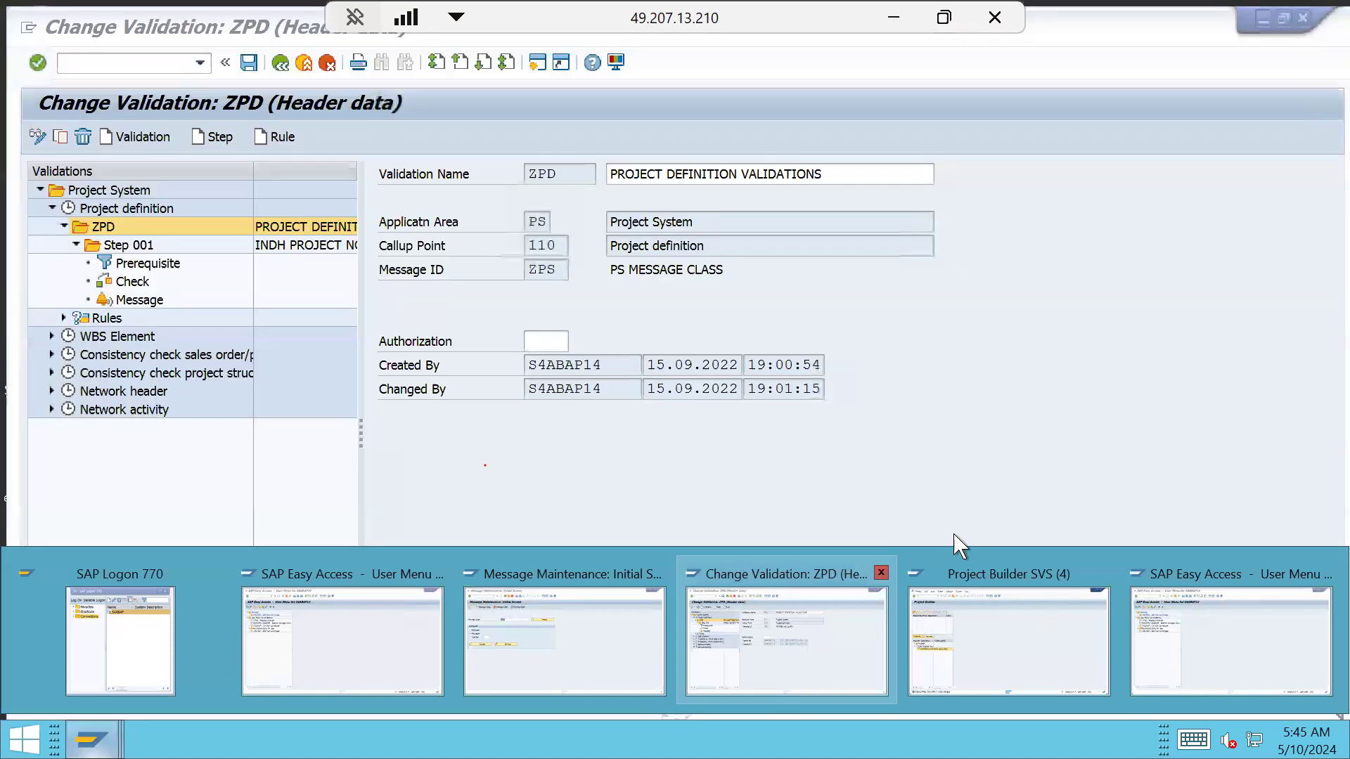
{"action": "left_click", "coordinate": [991, 622]}
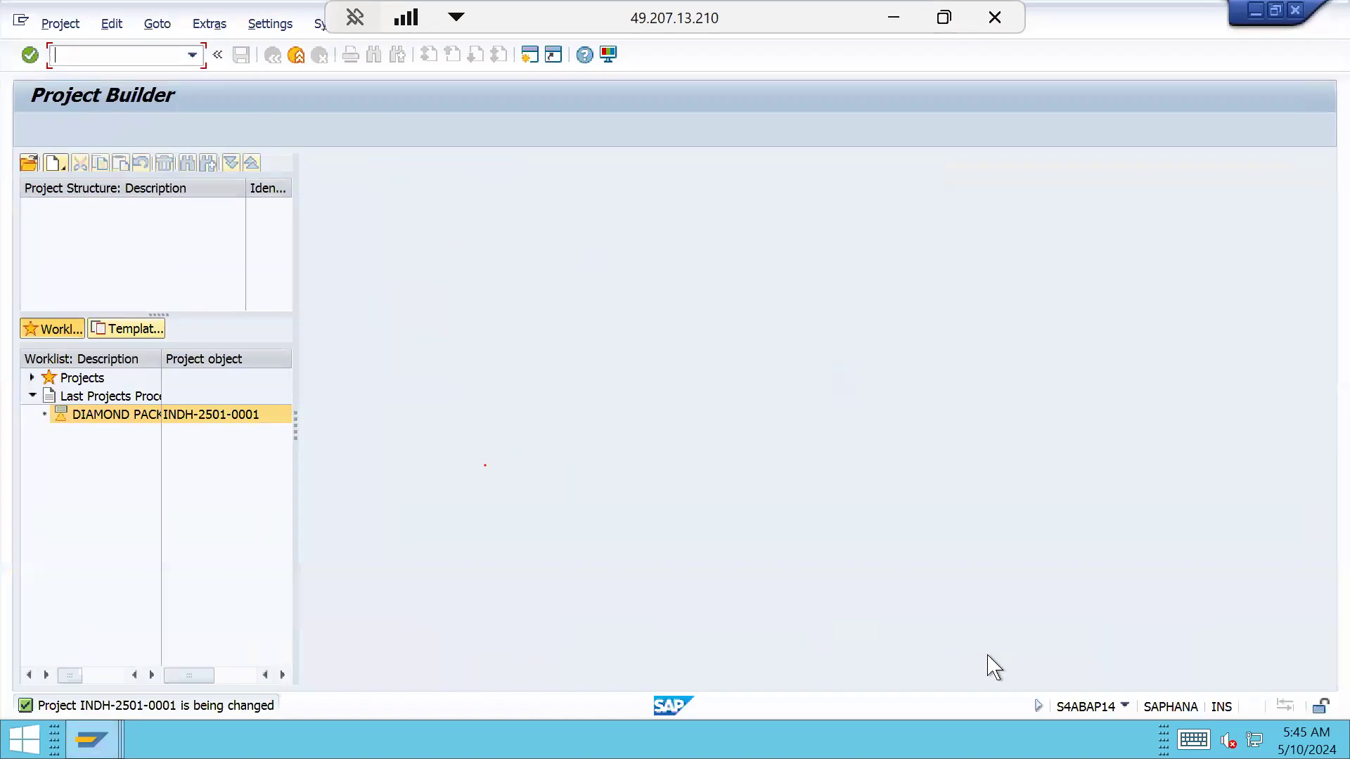
{"action": "double_click", "coordinate": [242, 415]}
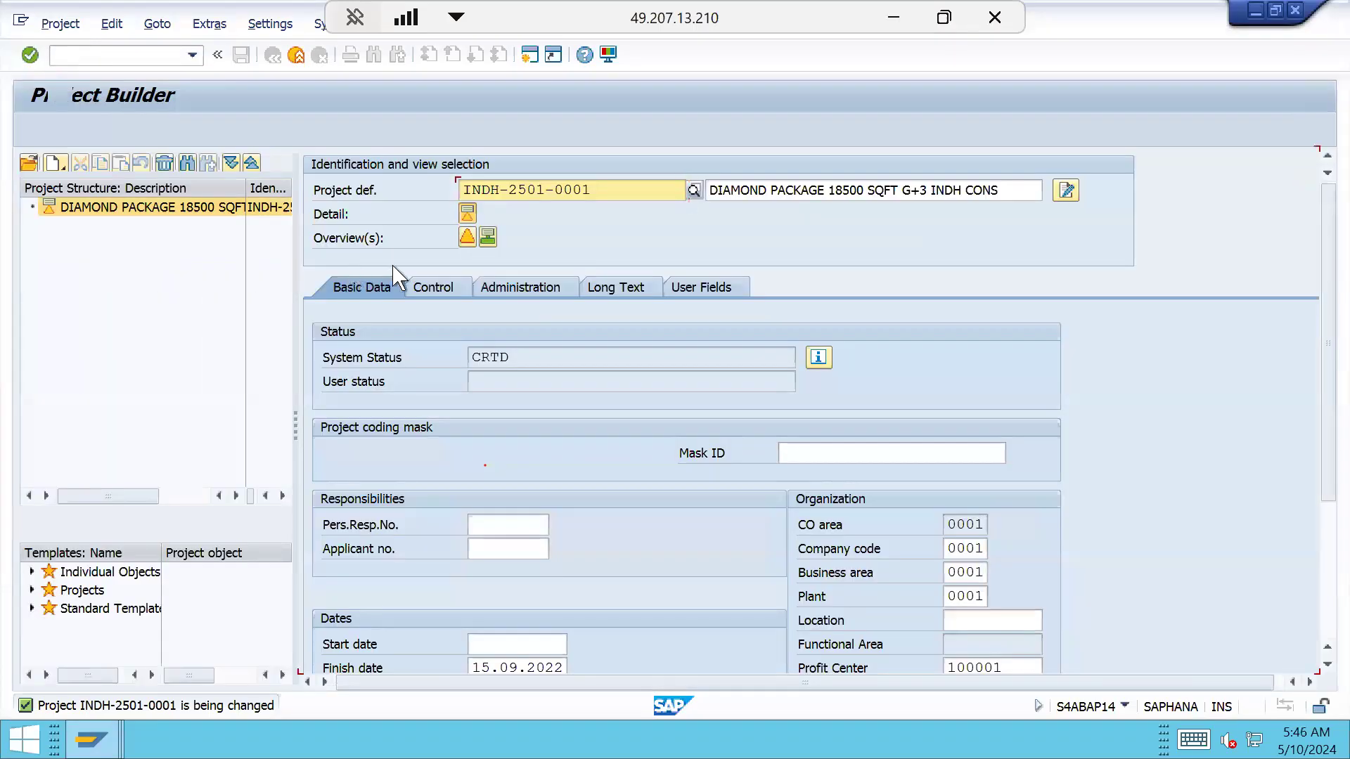
{"action": "left_click", "coordinate": [468, 238]}
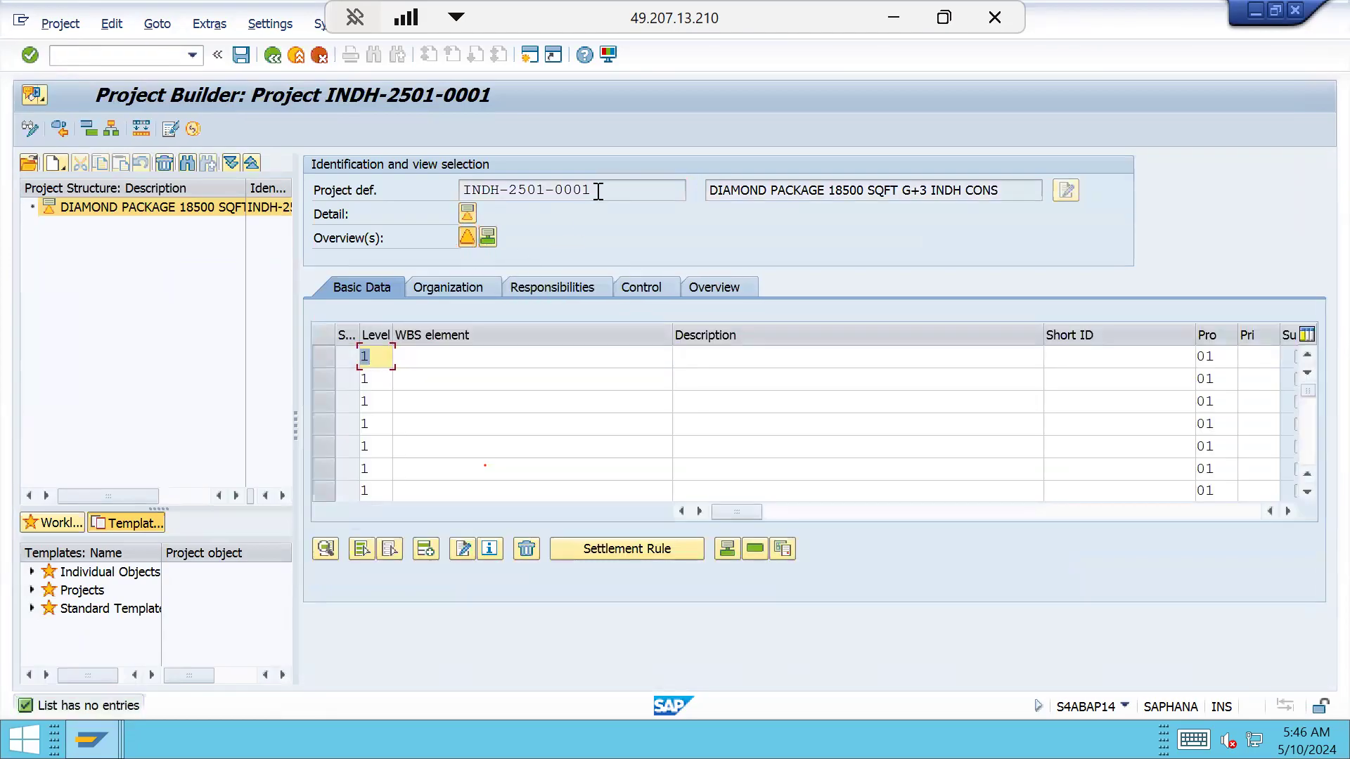
Turn on Quick Cut and Paste and paste INDH-2501-0001 into the first WBS element cell
{"action": "left_click_drag", "start_coordinate": [598, 191], "coordinate": [438, 189]}
{"action": "right_click", "coordinate": [483, 364]}
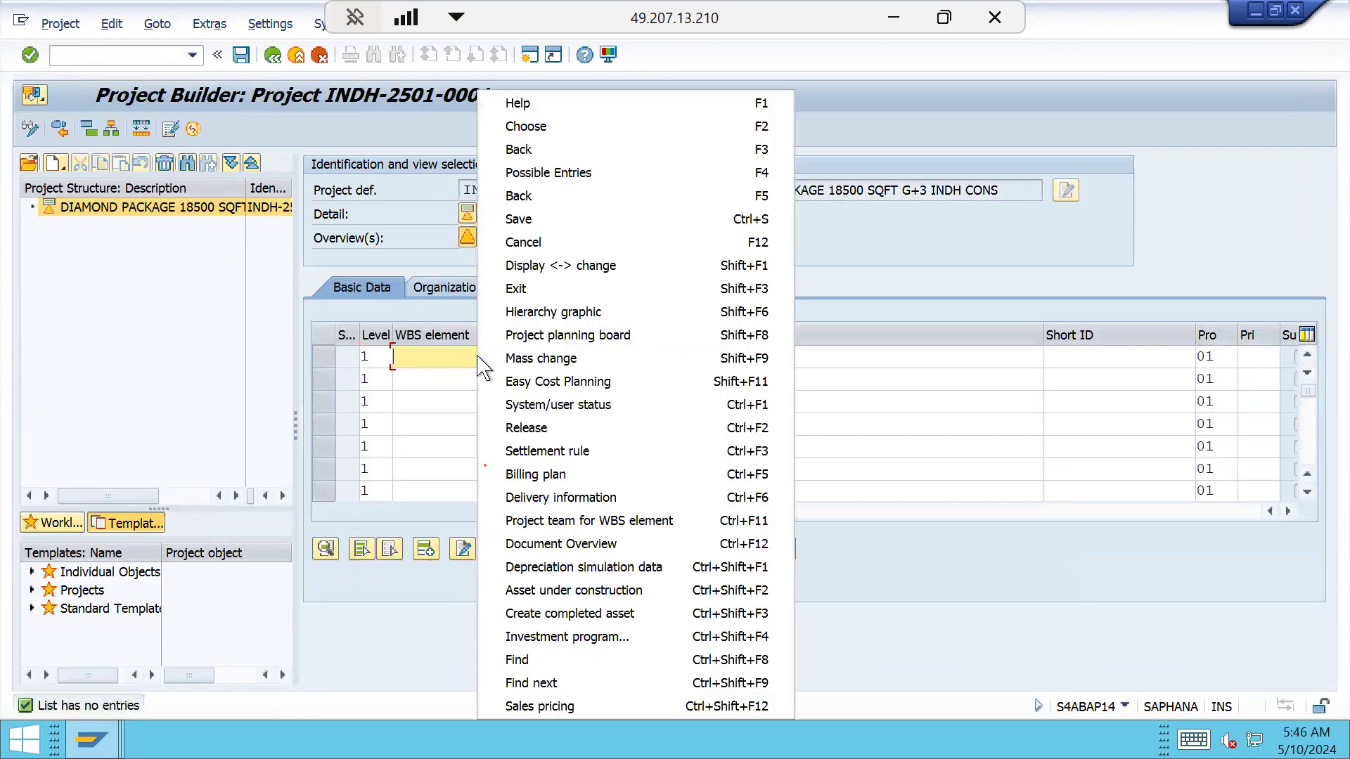
{"action": "left_click", "coordinate": [425, 355]}
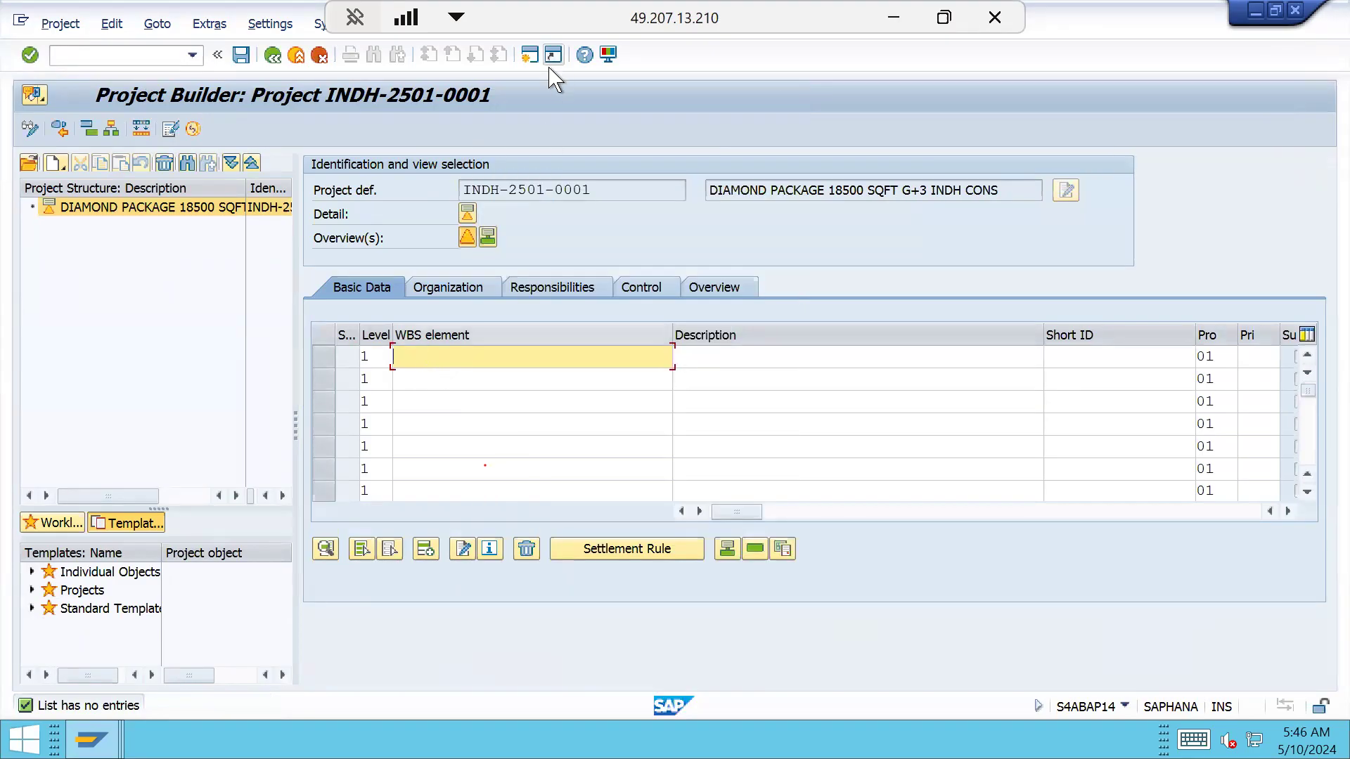
{"action": "left_click", "coordinate": [608, 54]}
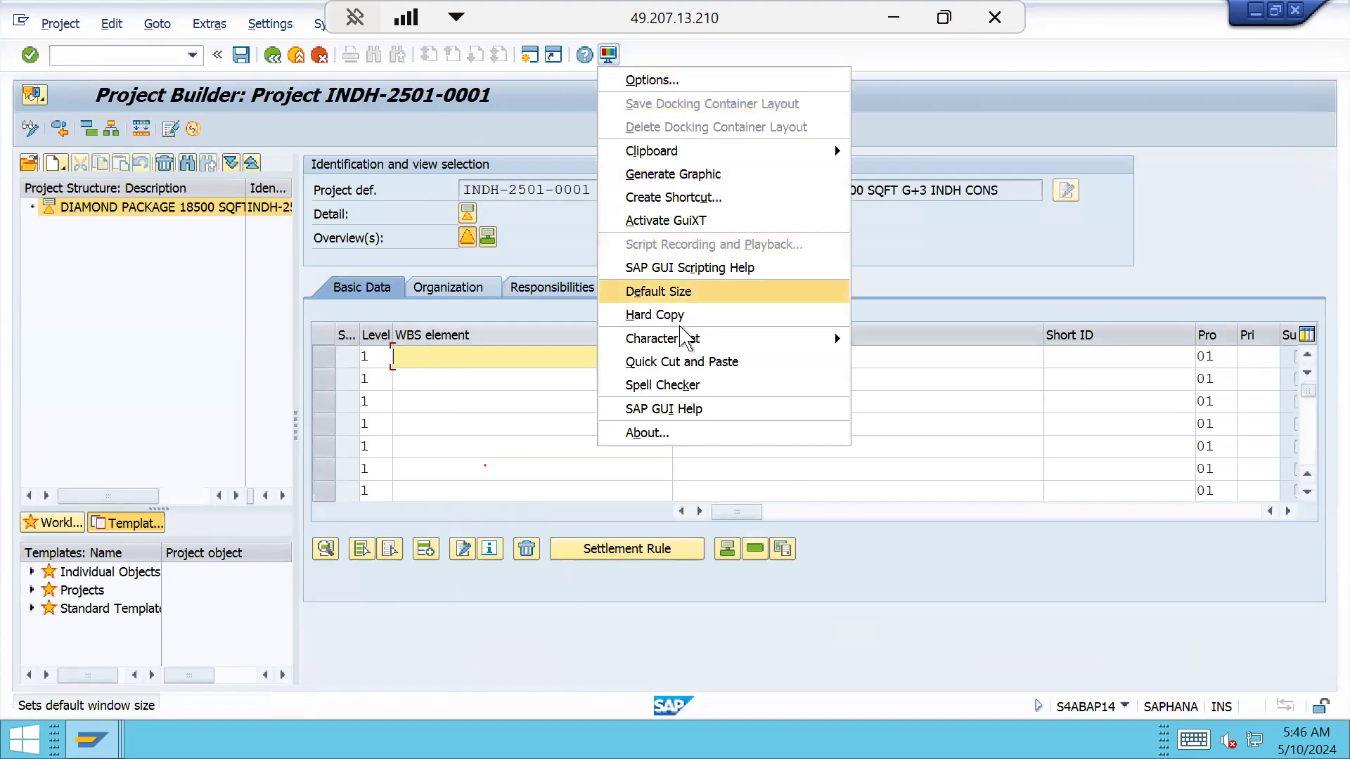
{"action": "left_click", "coordinate": [685, 362]}
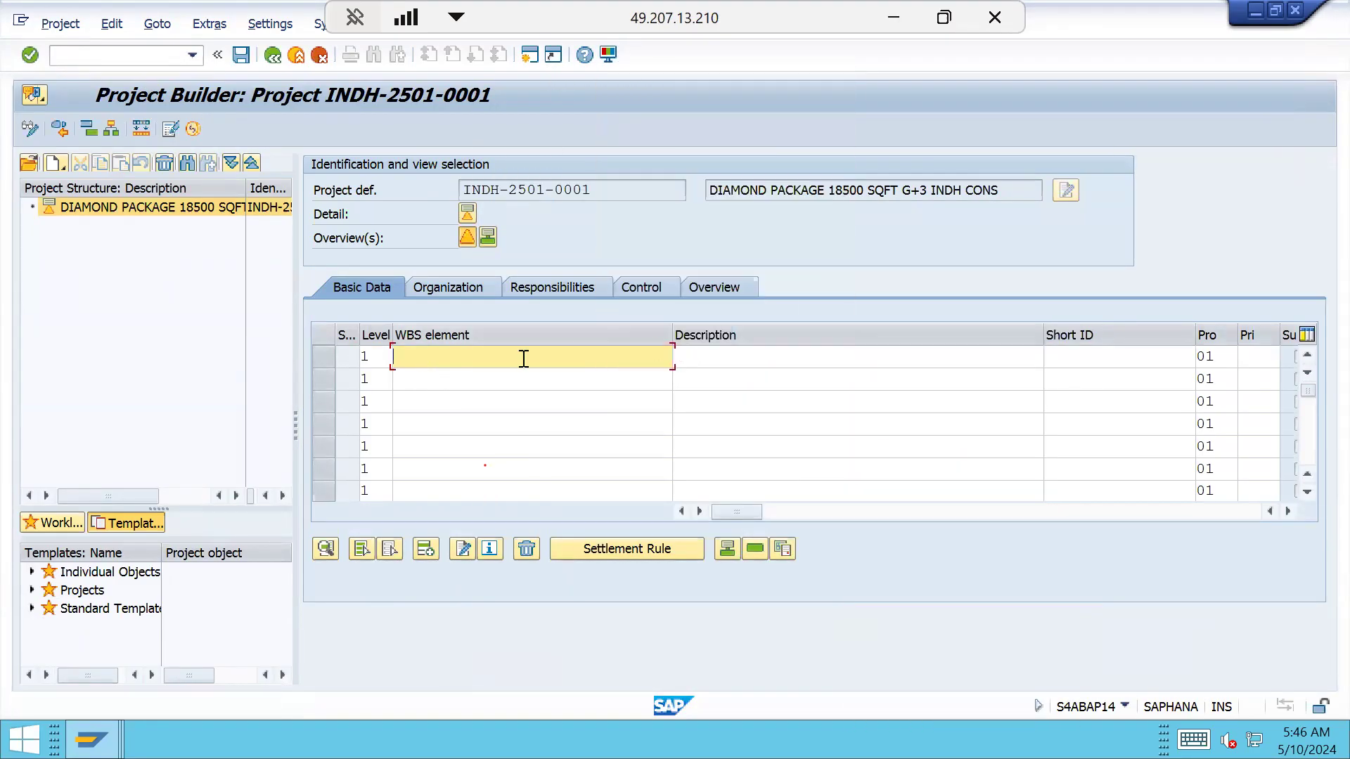
{"action": "left_click_drag", "start_coordinate": [597, 189], "coordinate": [431, 188]}
{"action": "key", "text": "super+c"}
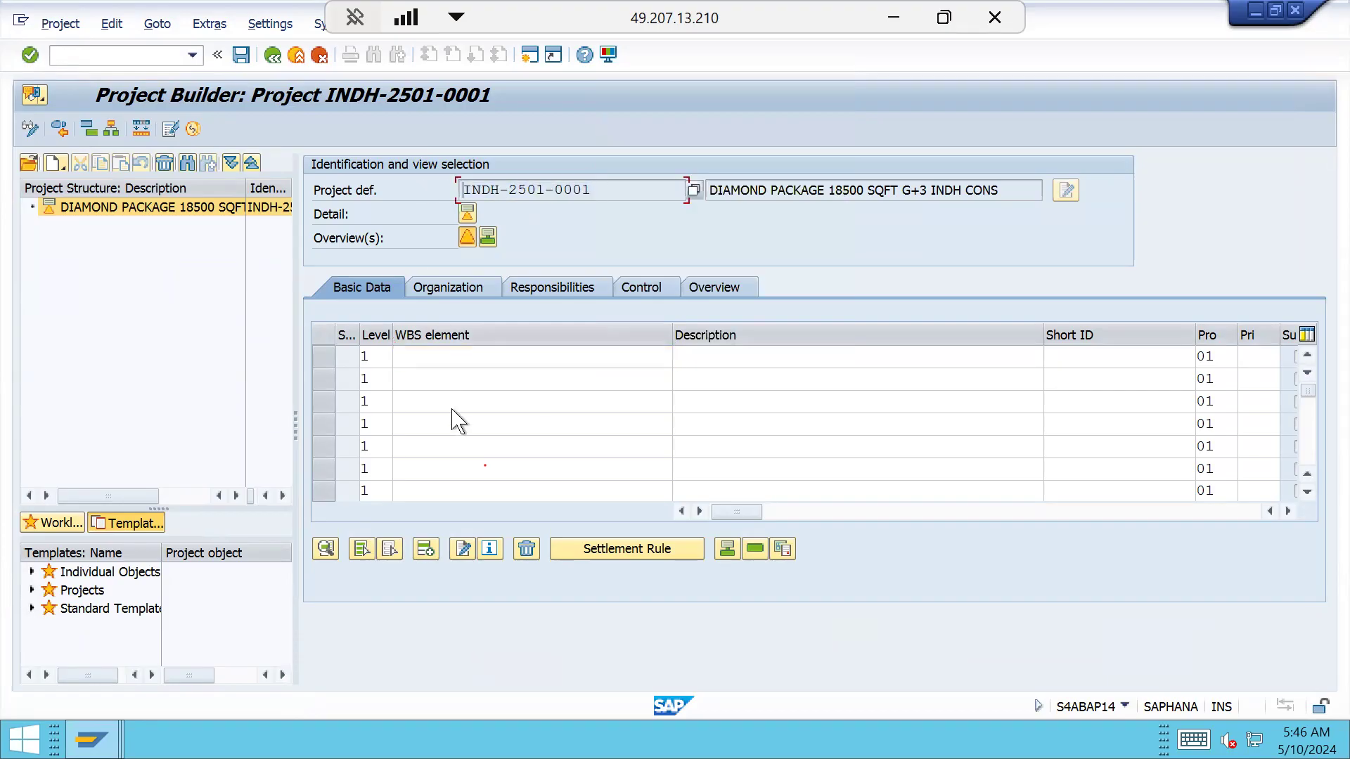
{"action": "left_click", "coordinate": [397, 357]}
{"action": "right_click", "coordinate": [504, 358]}
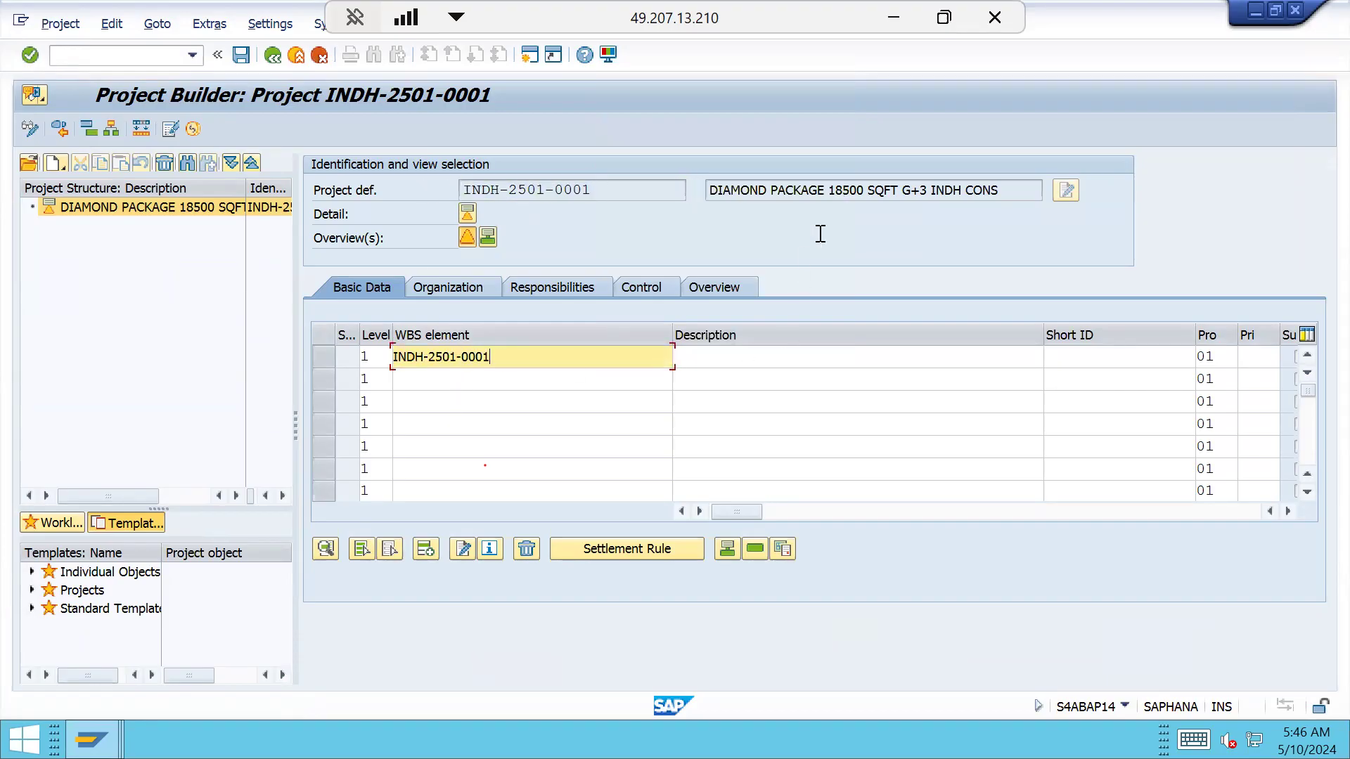
Copy the project description DIAMOND PACKAGE 18500 SQFT G+3 INDH CONS into row 1 and save
{"action": "left_click_drag", "start_coordinate": [999, 190], "coordinate": [714, 187]}
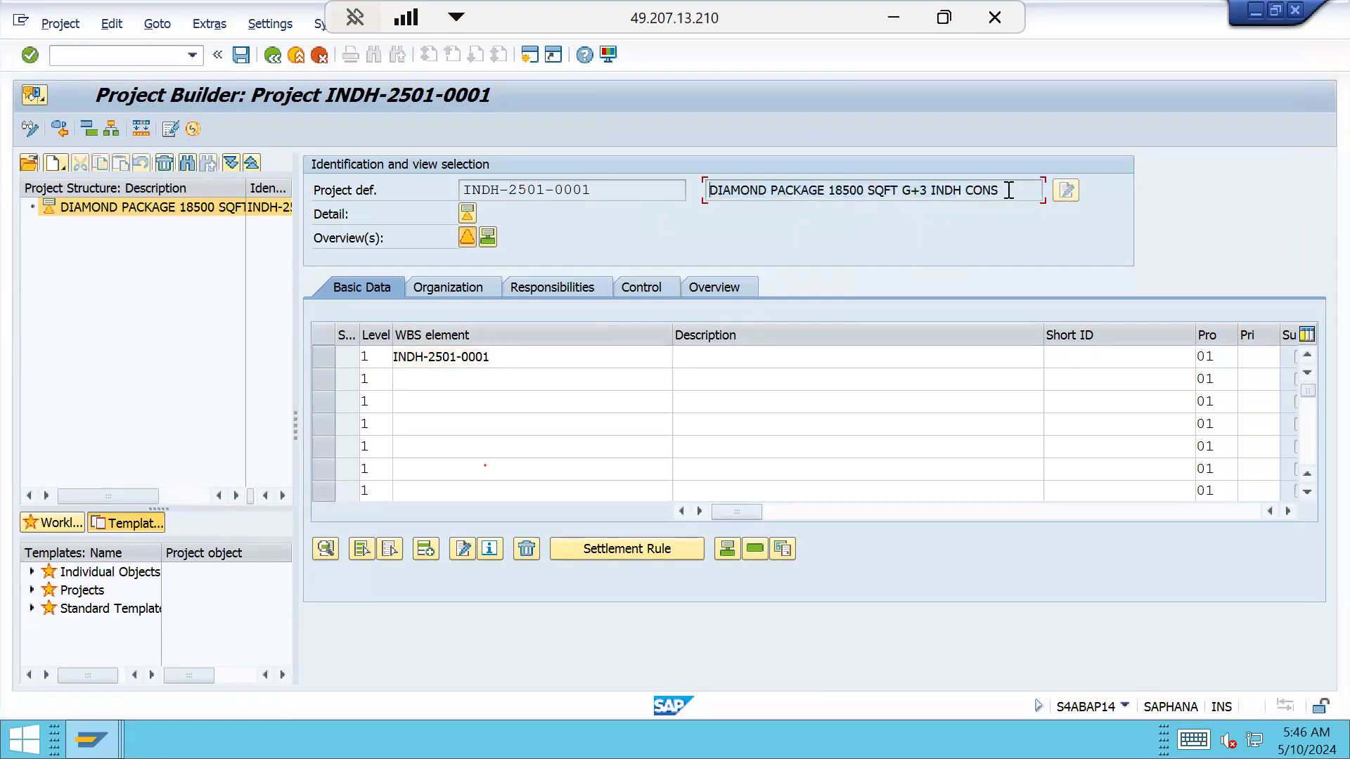
{"action": "left_click_drag", "start_coordinate": [999, 189], "coordinate": [706, 186]}
{"action": "key", "text": "ctrl+c"}
{"action": "left_click", "coordinate": [733, 354]}
{"action": "key", "text": "ctrl+v"}
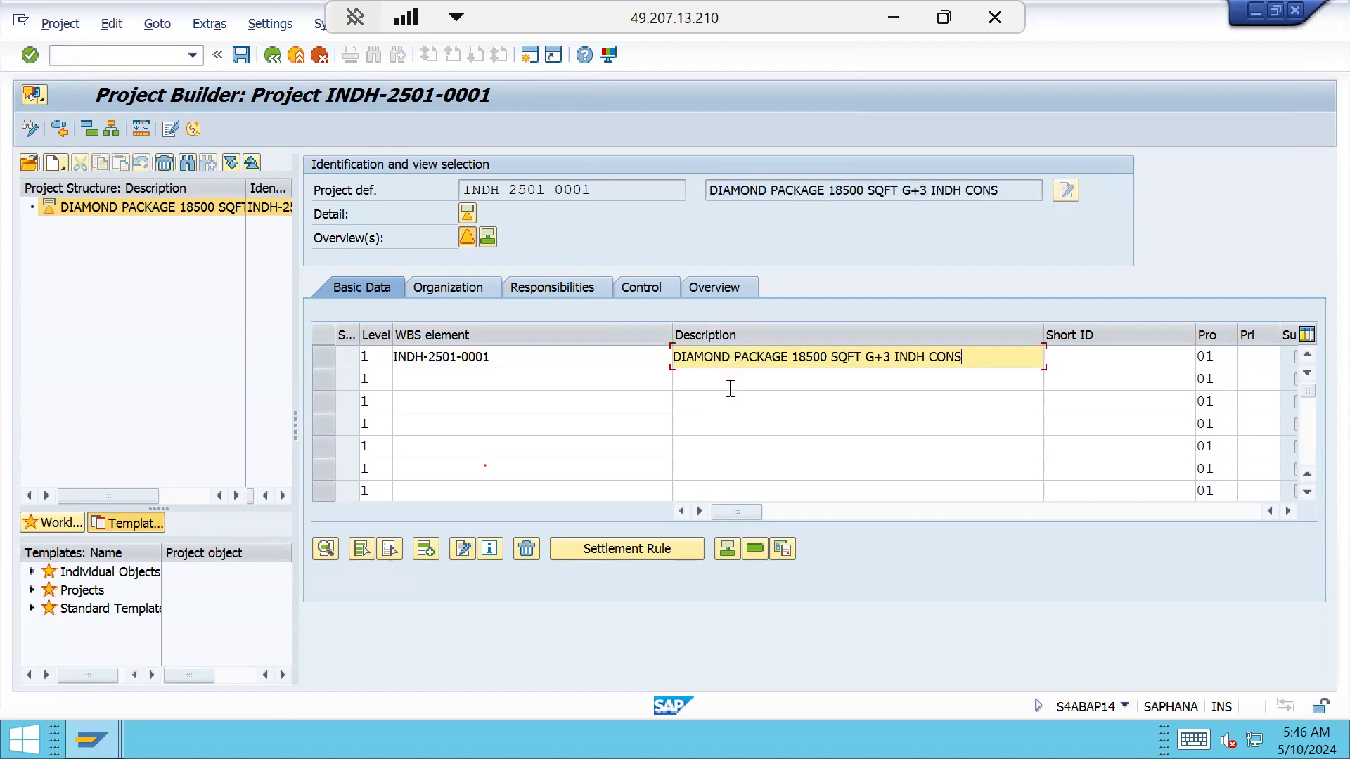
{"action": "left_click", "coordinate": [505, 359]}
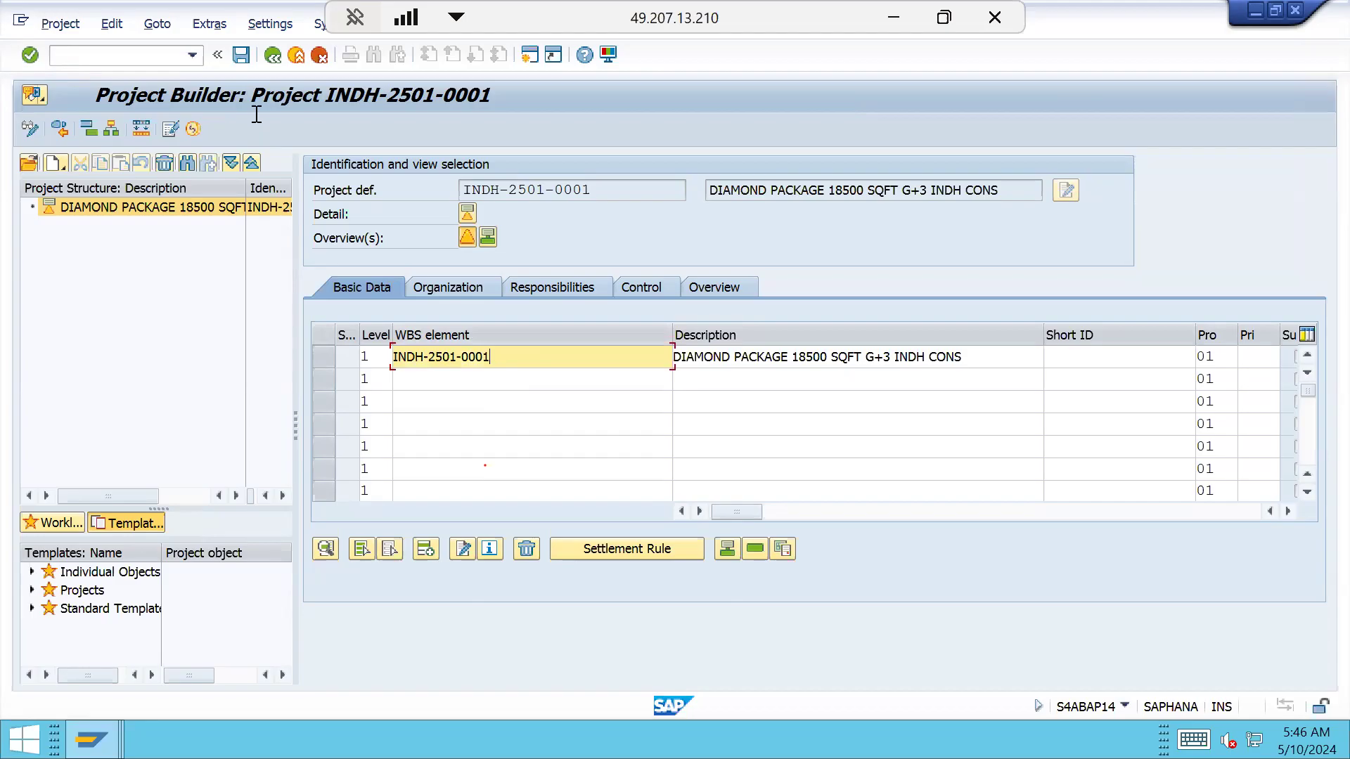
{"action": "left_click", "coordinate": [242, 56]}
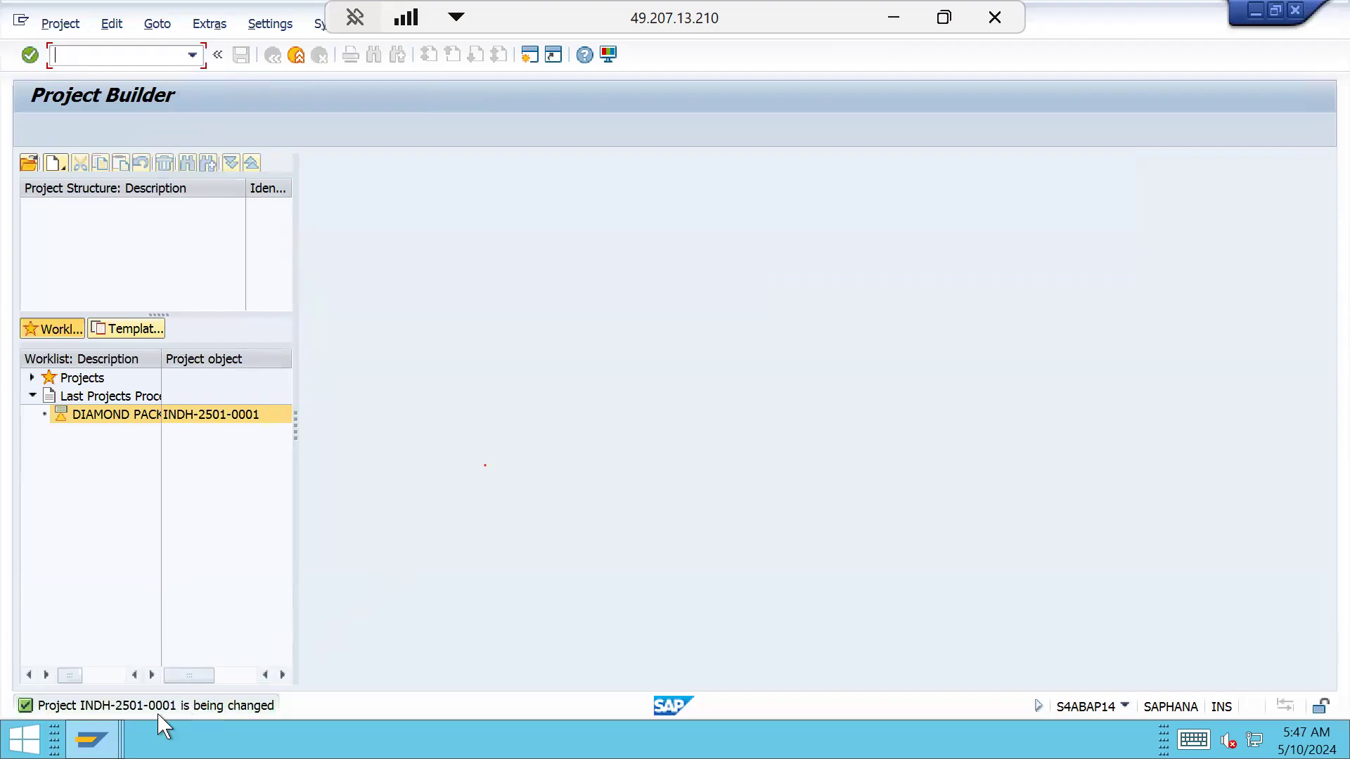
Bring up the previews of the open SAP windows from the taskbar
{"action": "left_click", "coordinate": [93, 740]}
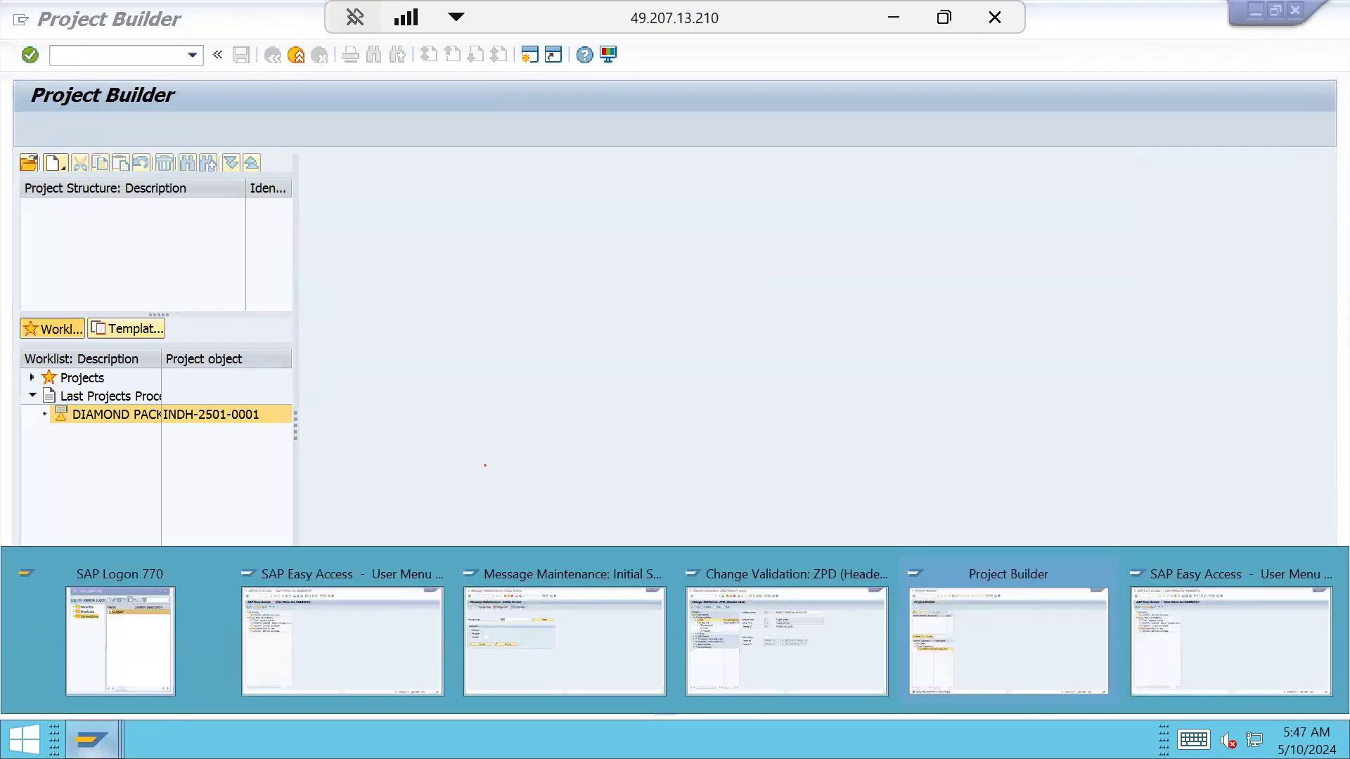
Add Step 002 'INDH ROOT WBS VALIDATION' to validation ZPD and open its prerequisite editor
{"action": "left_click", "coordinate": [776, 658]}
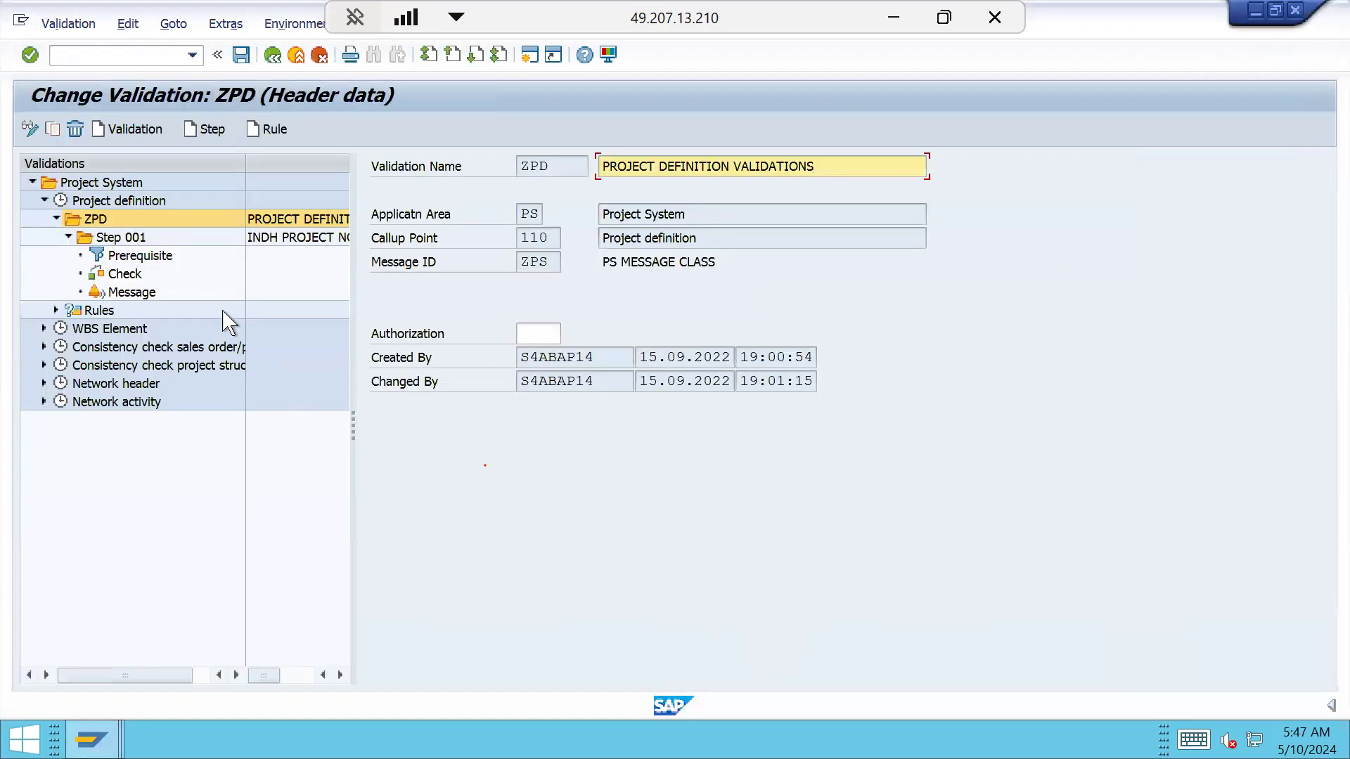
{"action": "left_click", "coordinate": [224, 140]}
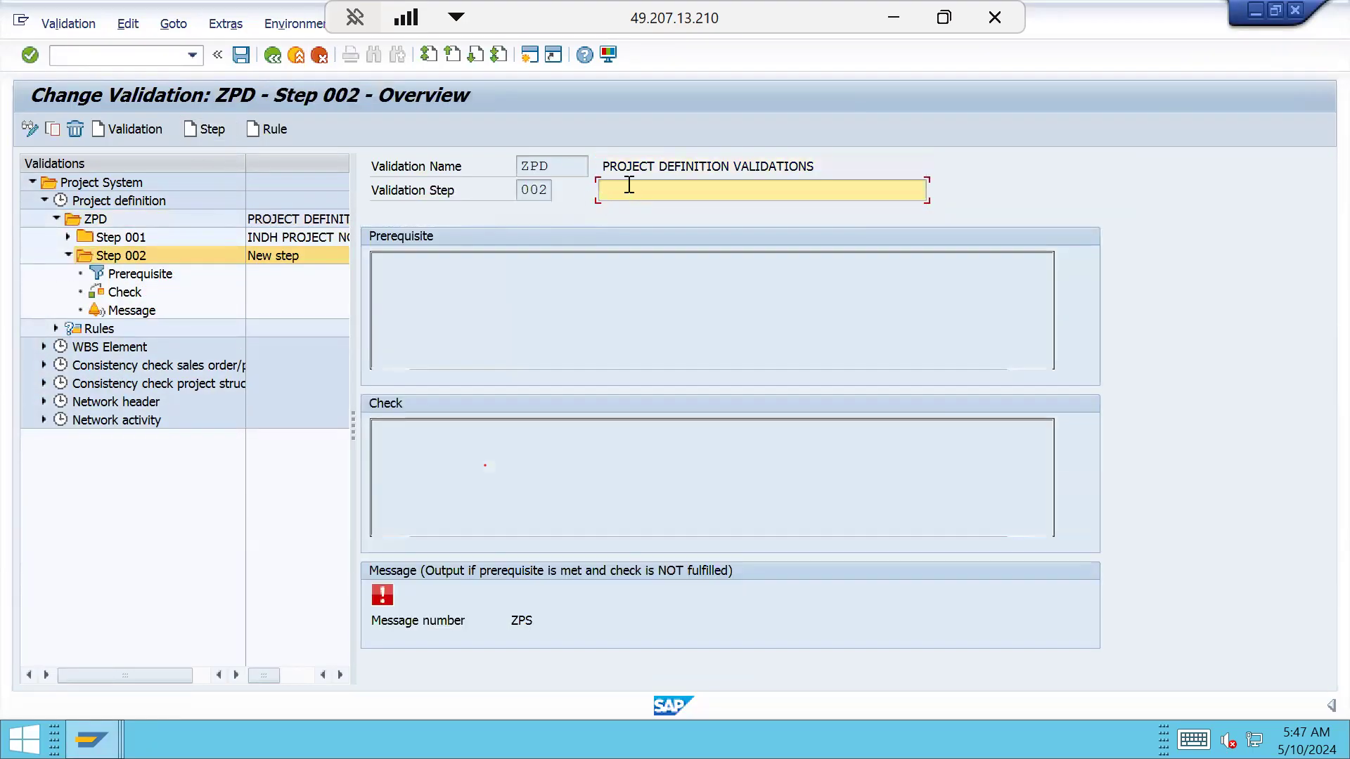
{"action": "type", "text": "IND"}
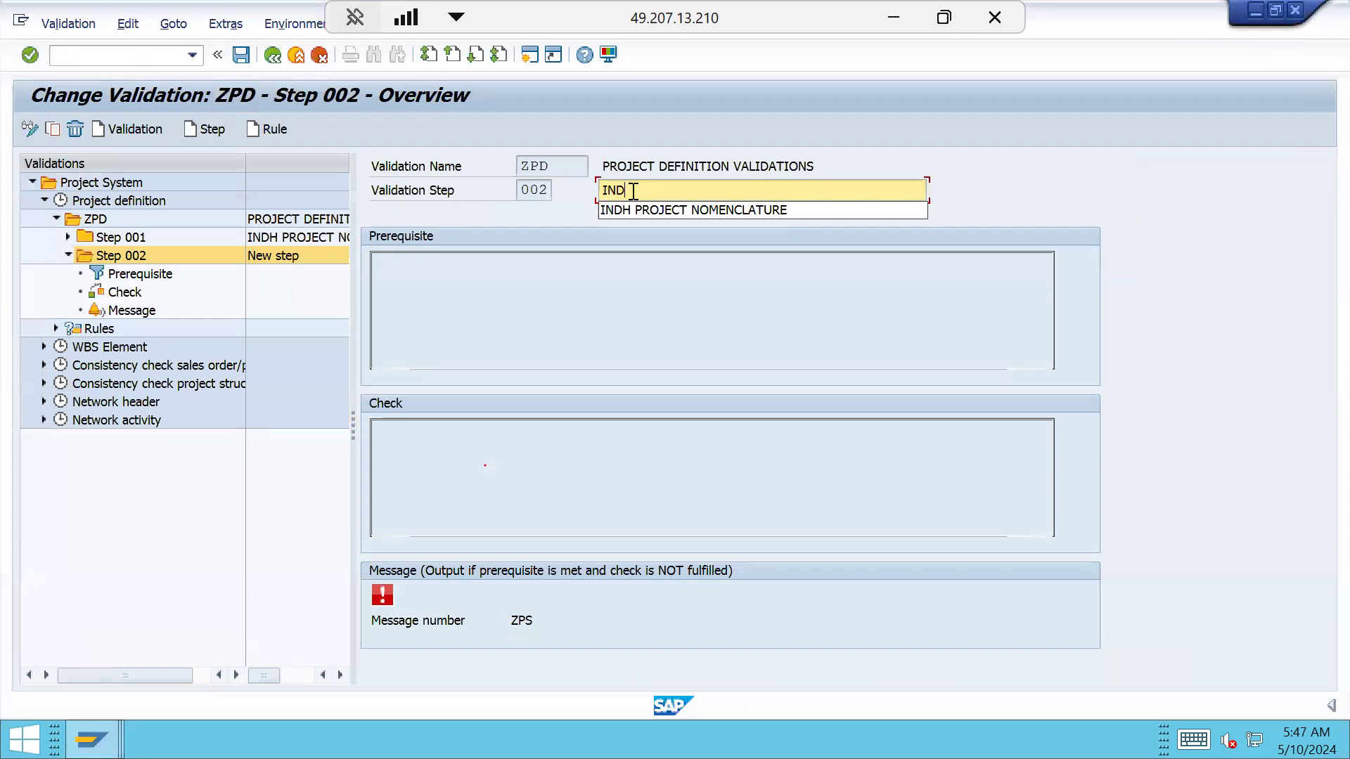
{"action": "type", "text": "H ROOT WBS VALIDATION"}
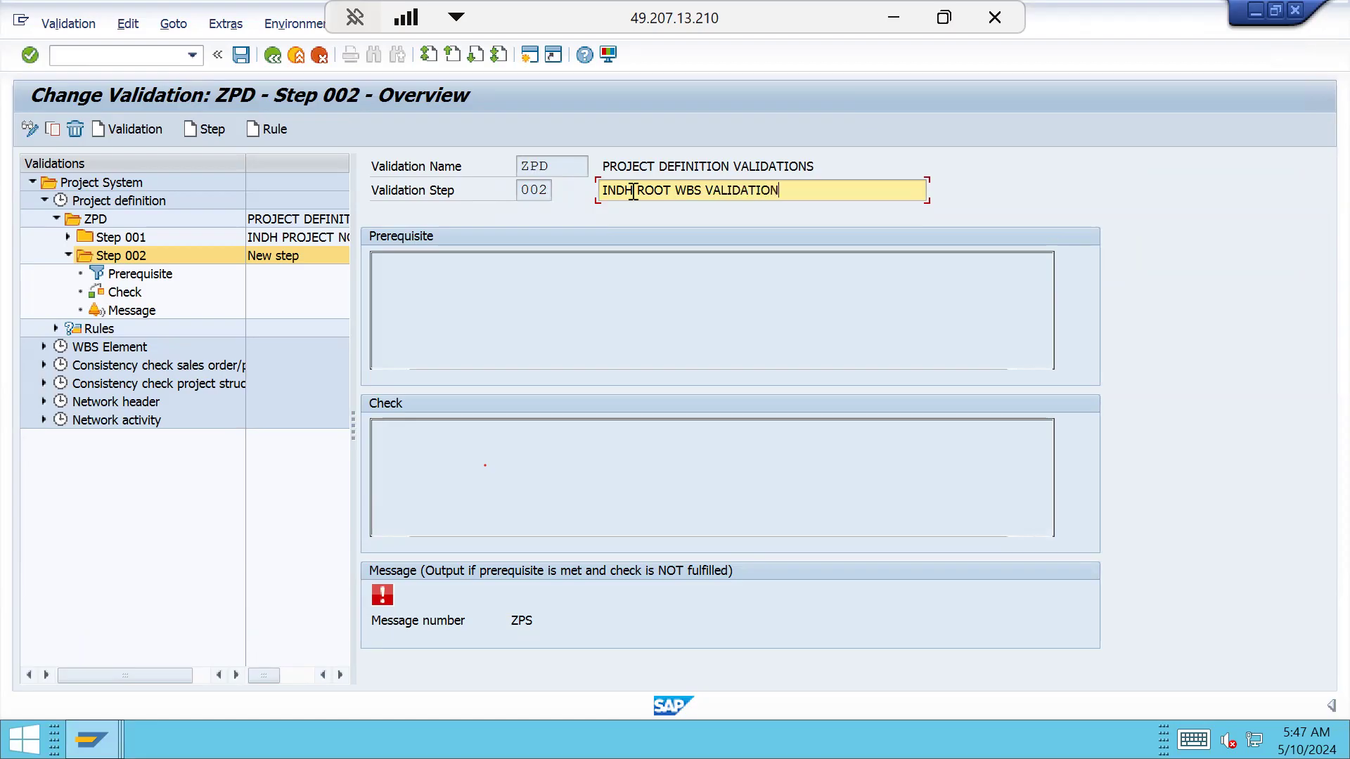
{"action": "key", "text": "Return"}
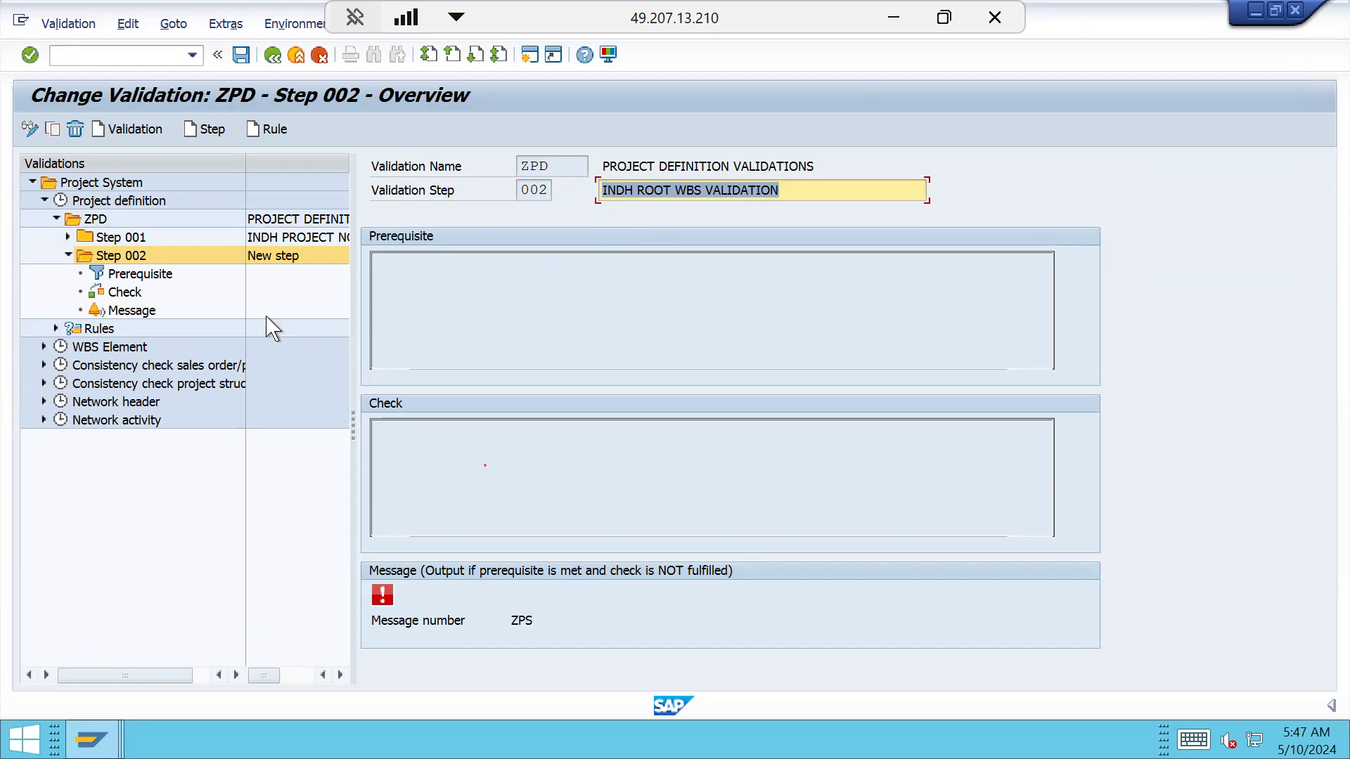
{"action": "double_click", "coordinate": [147, 278]}
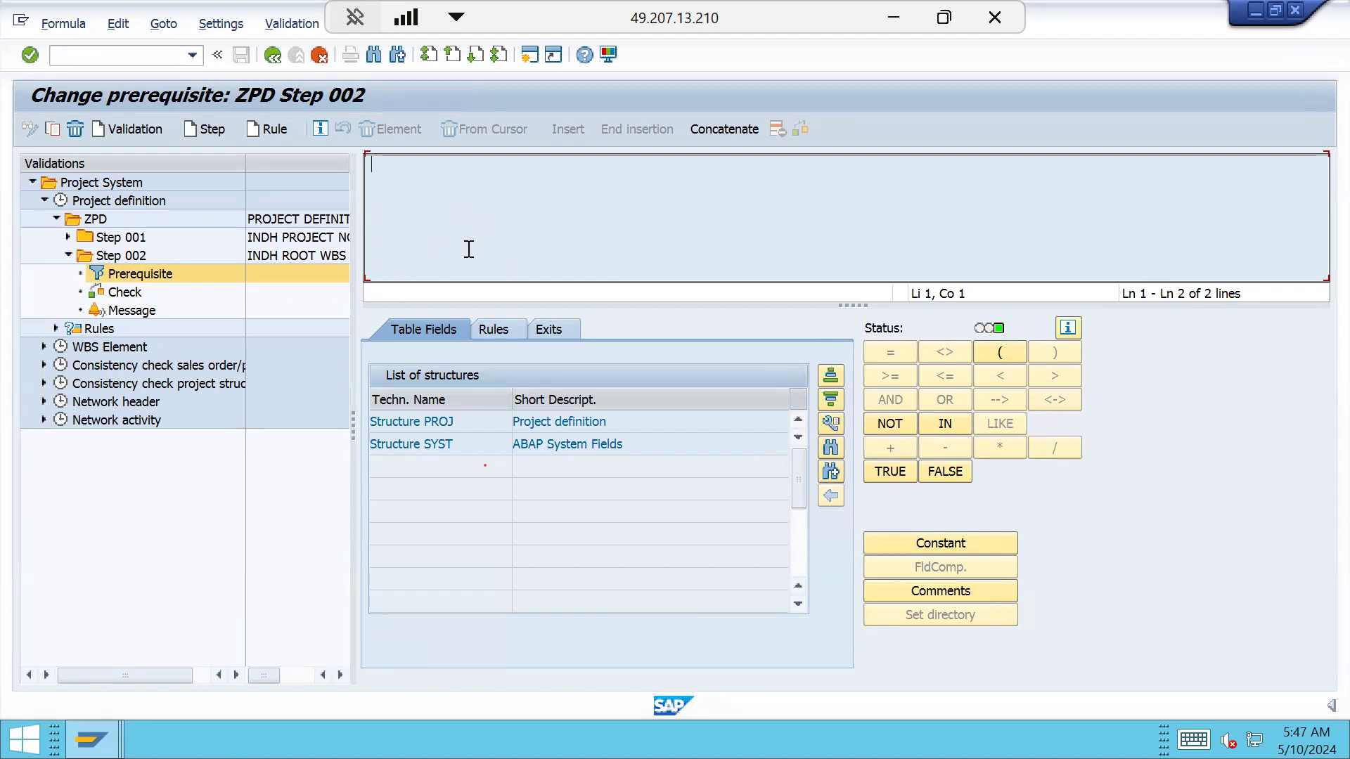
Browse the fields of structure PROJ, then go back to the Step 002 overview with nothing entered
{"action": "left_click", "coordinate": [454, 418]}
{"action": "double_click", "coordinate": [454, 422]}
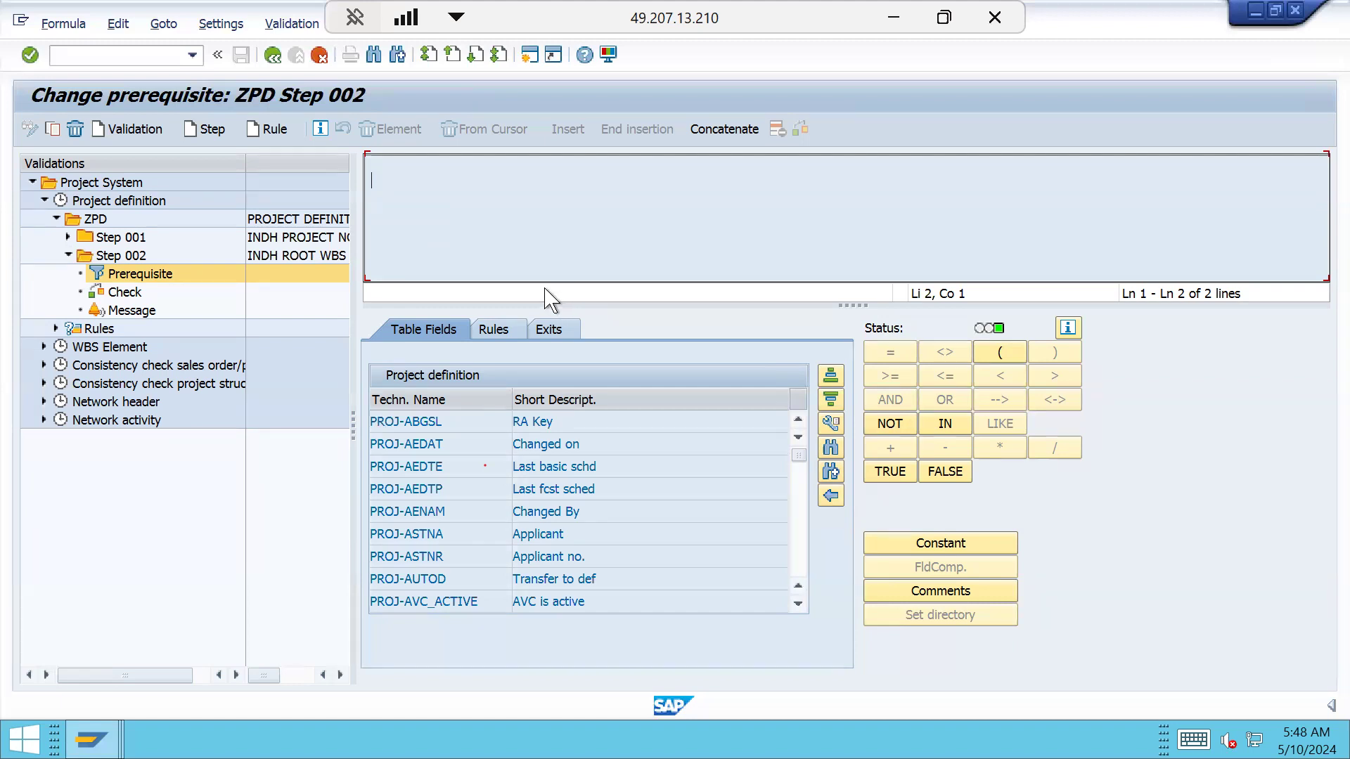
{"action": "left_click", "coordinate": [289, 258]}
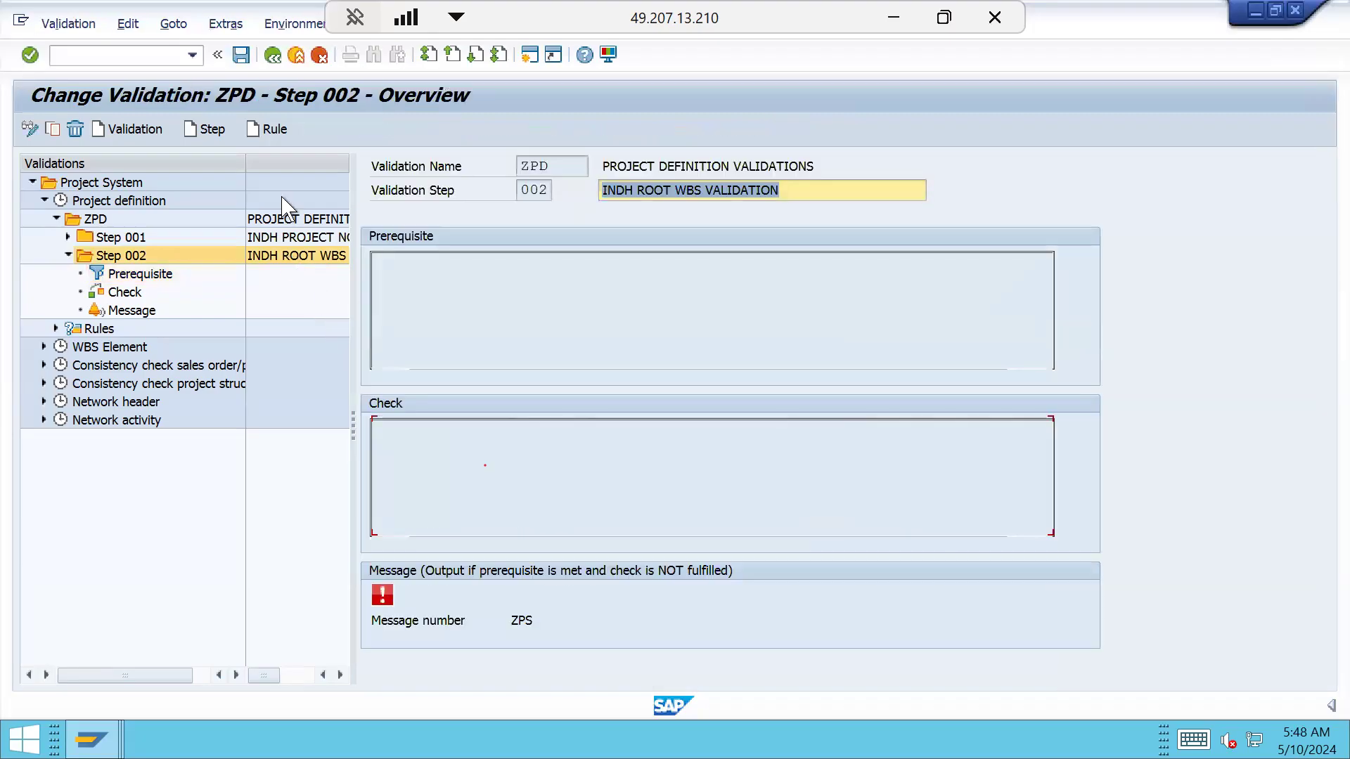
Check the ZPD header, then switch to the WBS Element validations, declining to save ZPD
{"action": "left_click", "coordinate": [331, 218]}
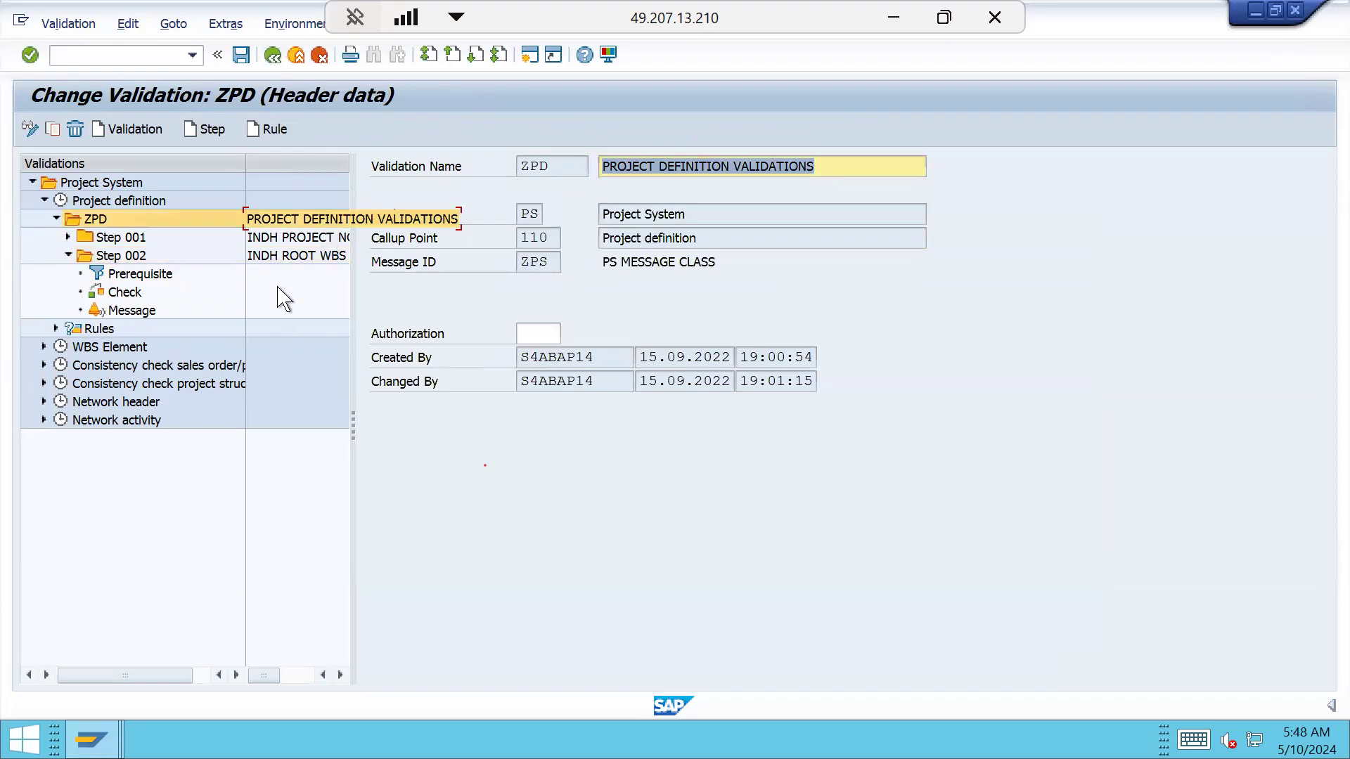
{"action": "left_click", "coordinate": [289, 256]}
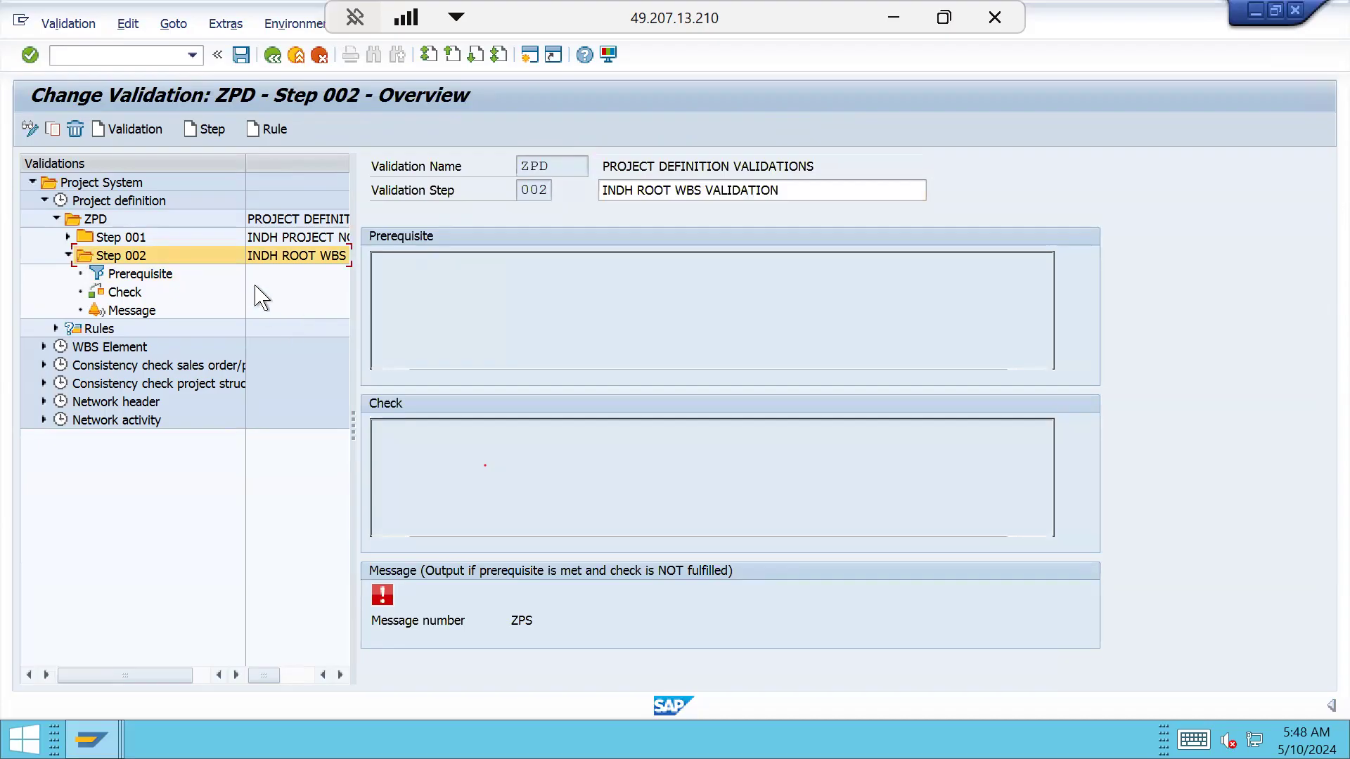
{"action": "left_click", "coordinate": [42, 349]}
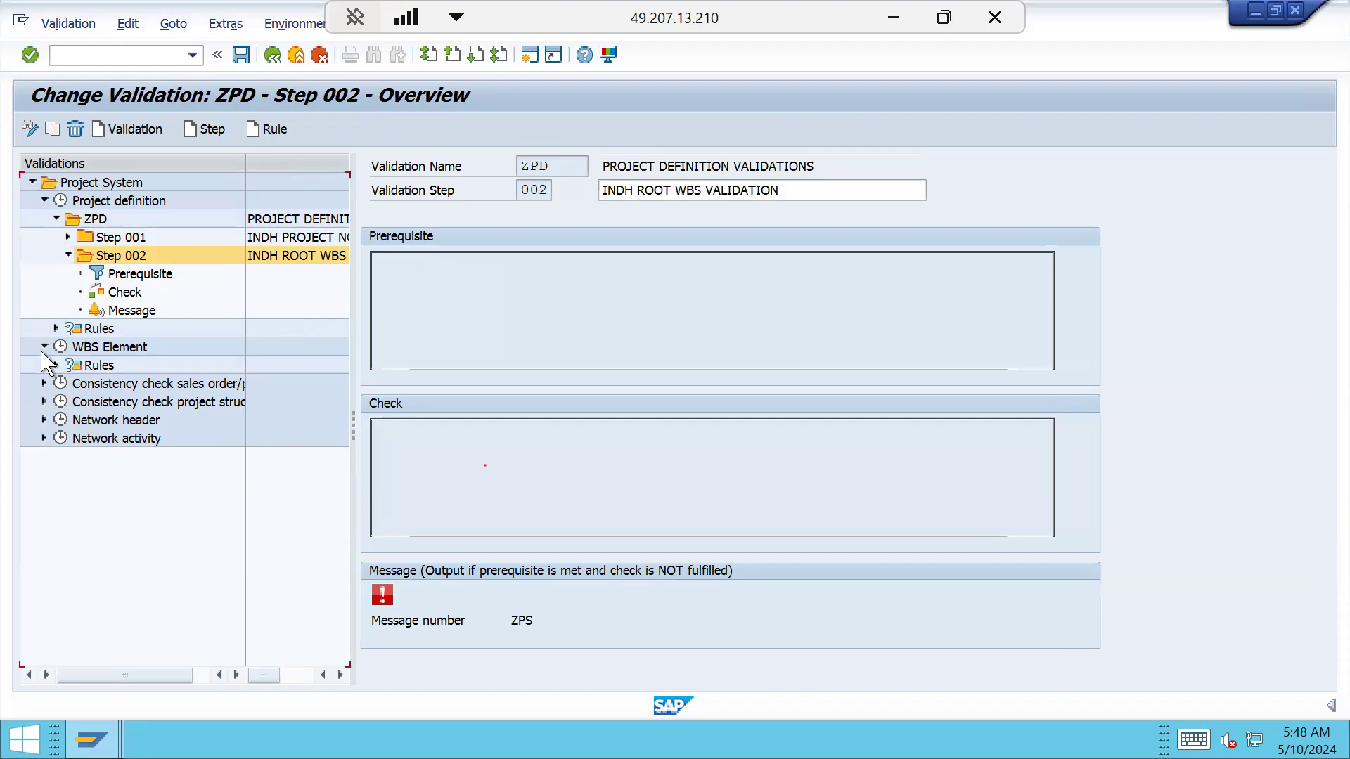
{"action": "left_click", "coordinate": [98, 348]}
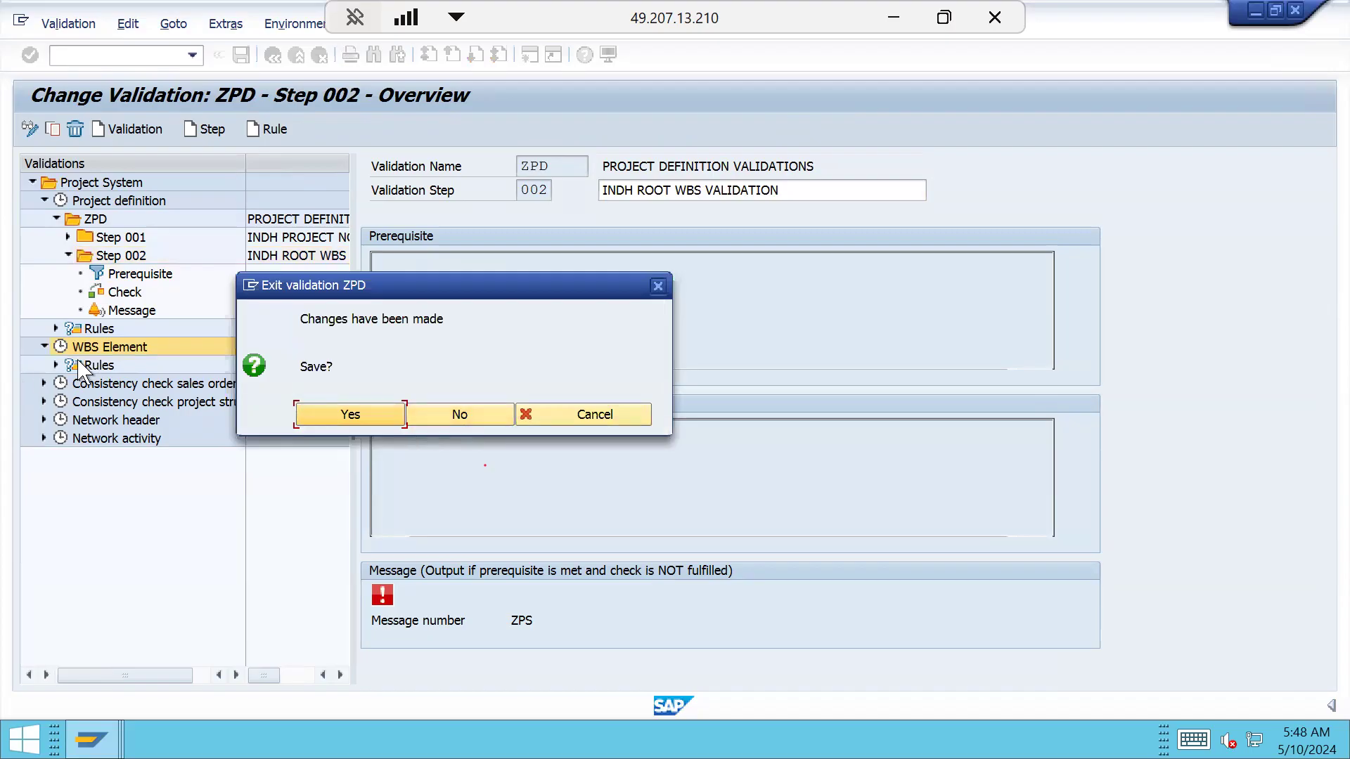
{"action": "left_click", "coordinate": [472, 423]}
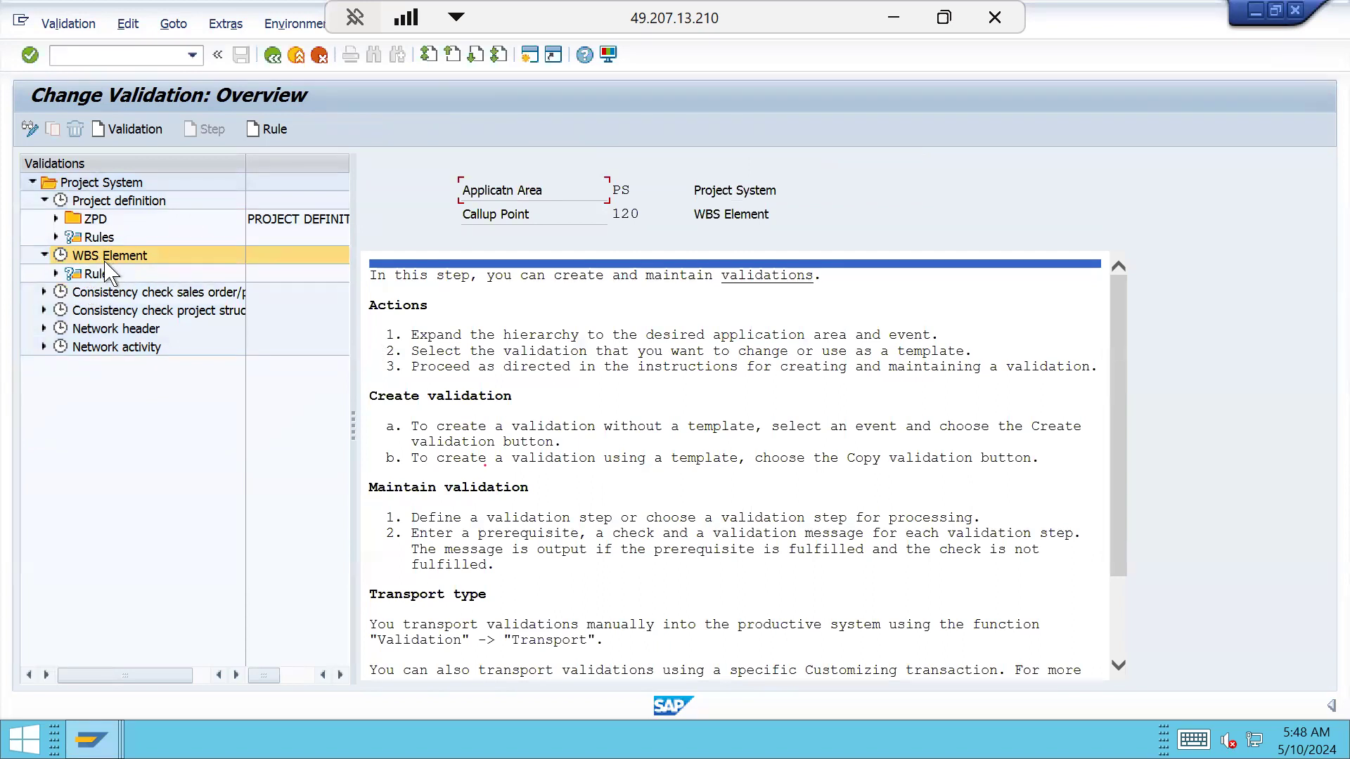
Create WBS Element validation ZWBS with message class ZPS and description WBS LEVEL VALIDATION
{"action": "left_click", "coordinate": [132, 129]}
{"action": "left_click", "coordinate": [371, 436]}
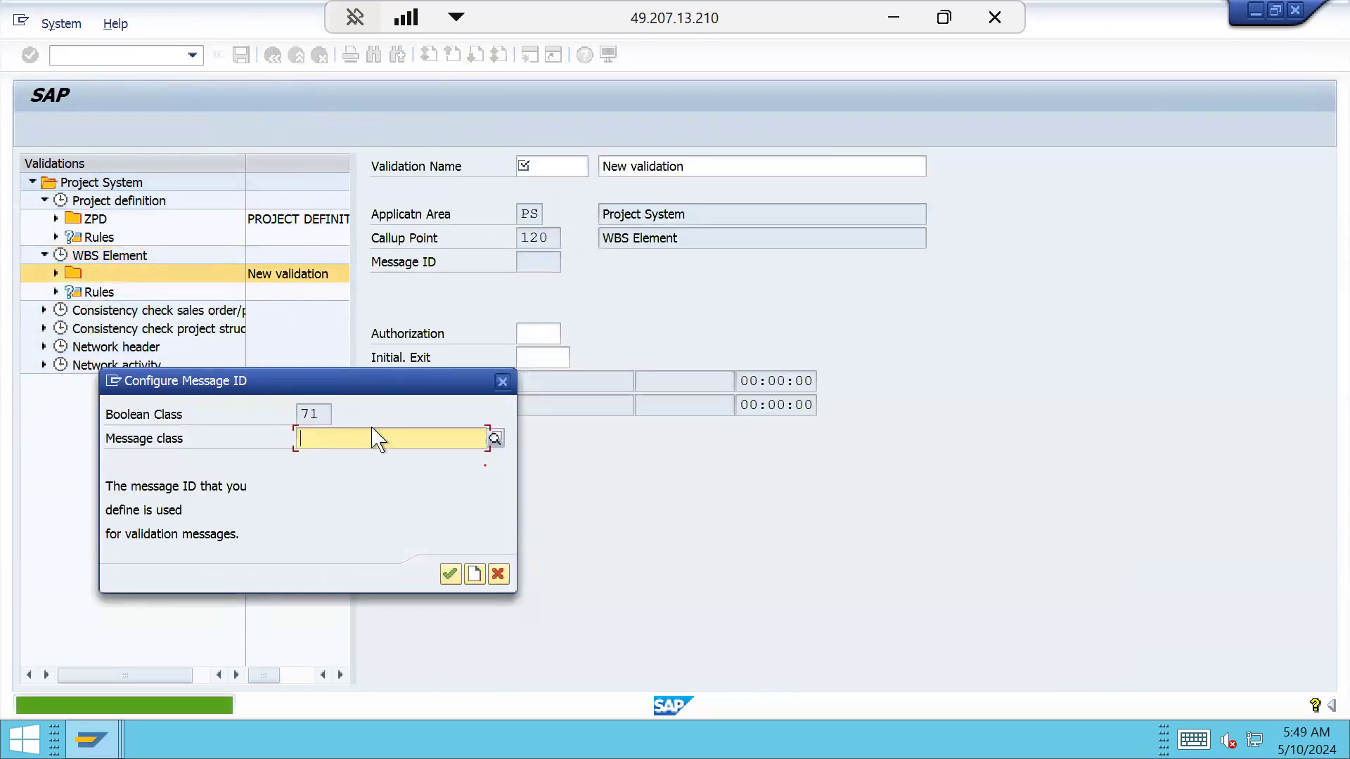
{"action": "type", "text": "ZPS"}
{"action": "key", "text": "Return"}
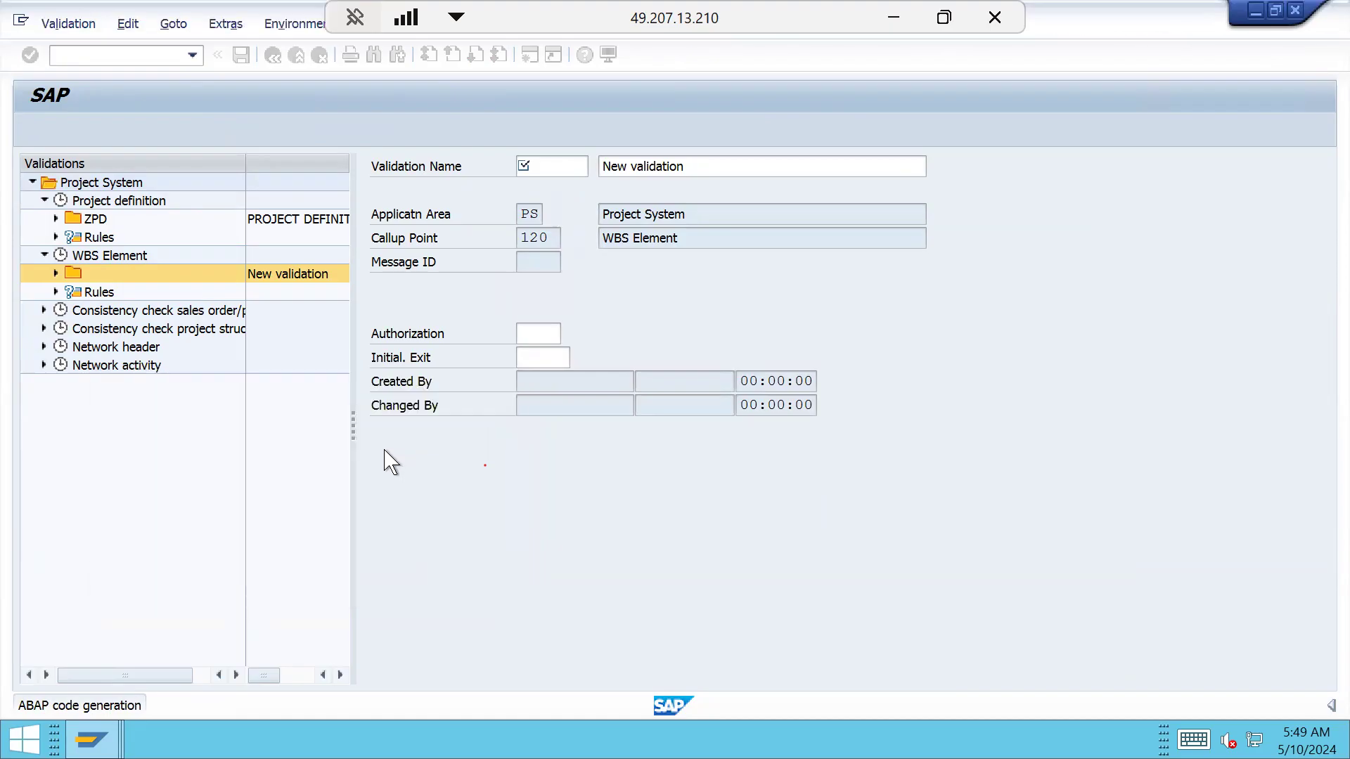
{"action": "type", "text": "ZW"}
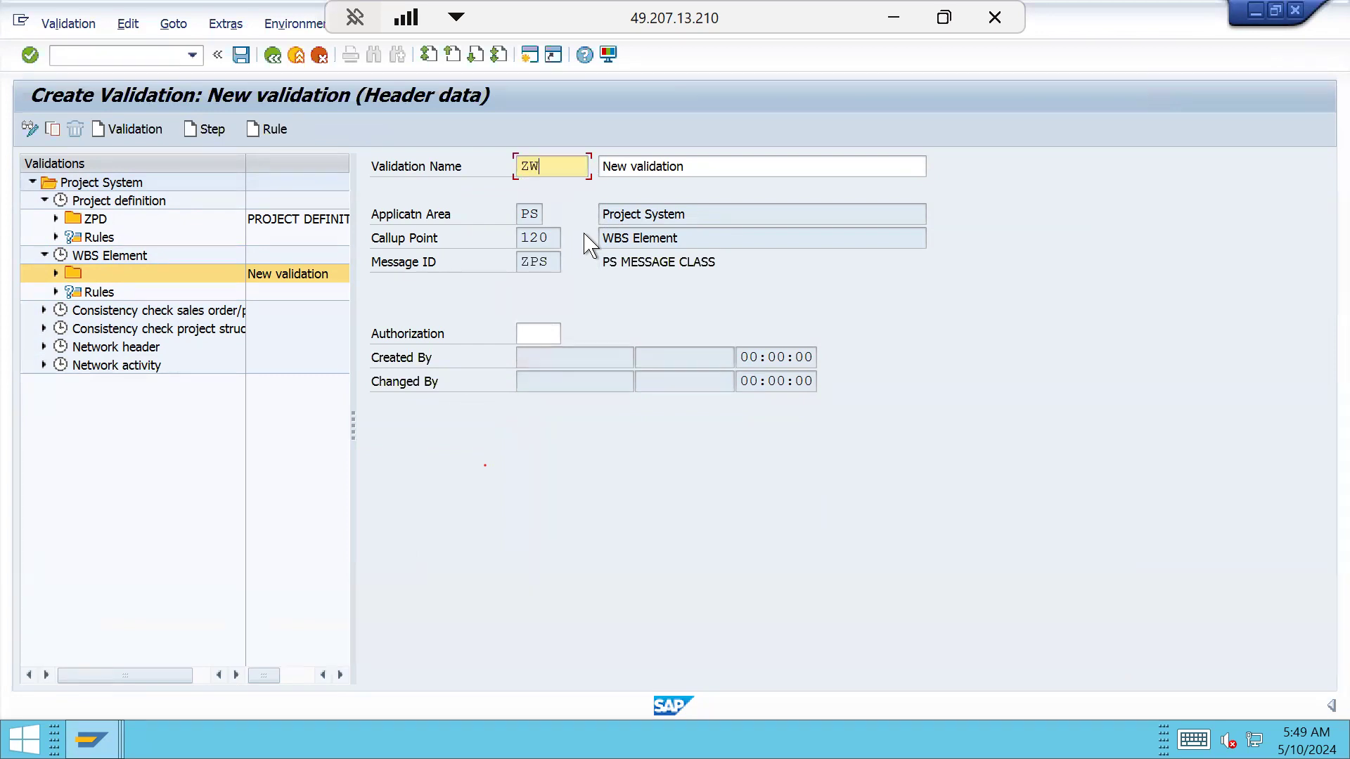
{"action": "key", "text": "Tab"}
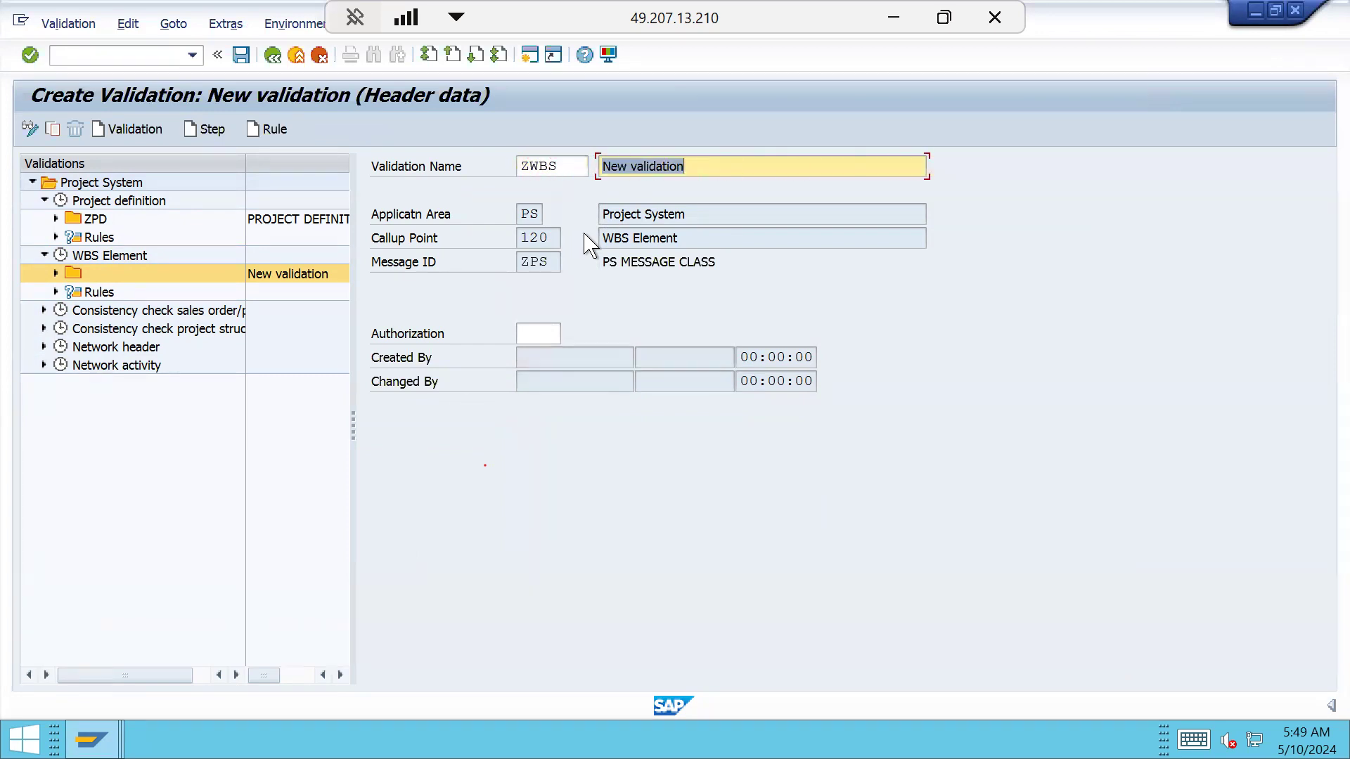
{"action": "key", "text": "BackSpace"}
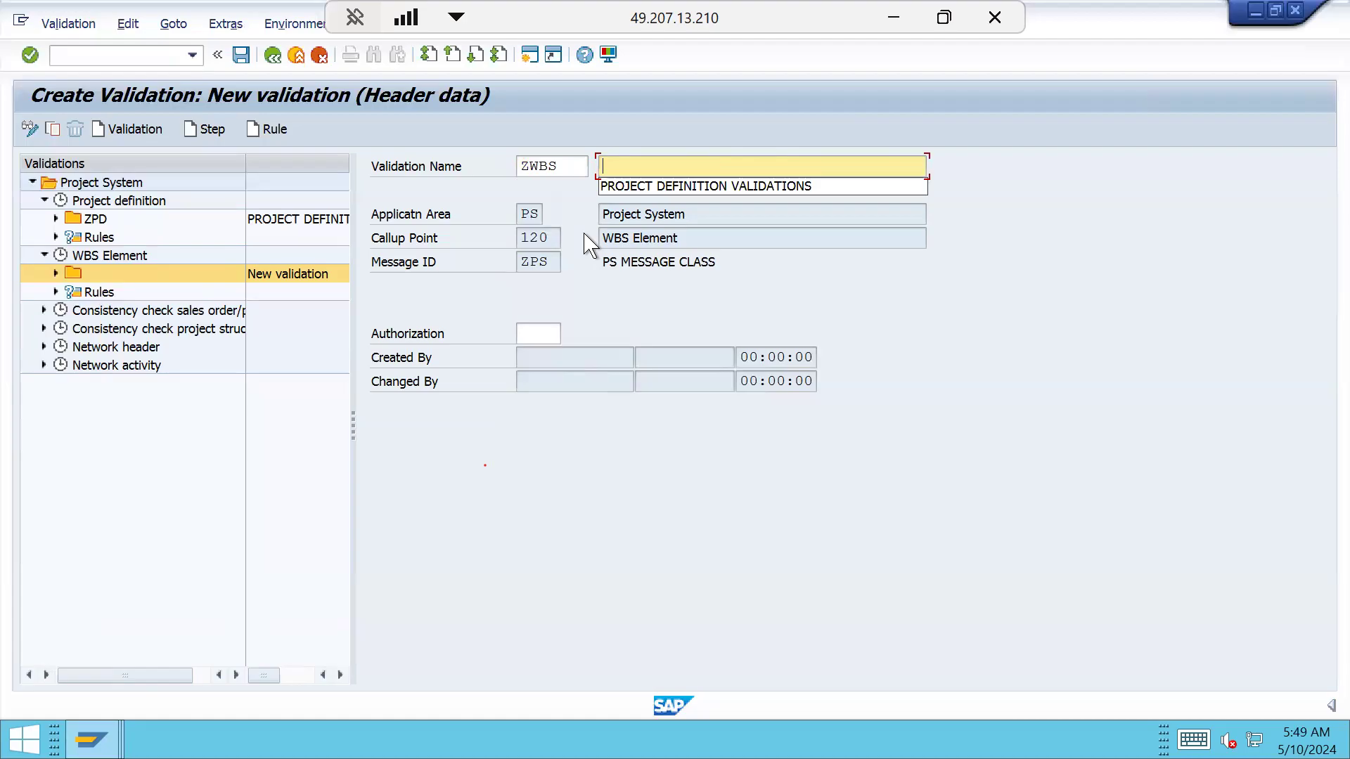
{"action": "type", "text": "WBS LEVEL VALIDATION"}
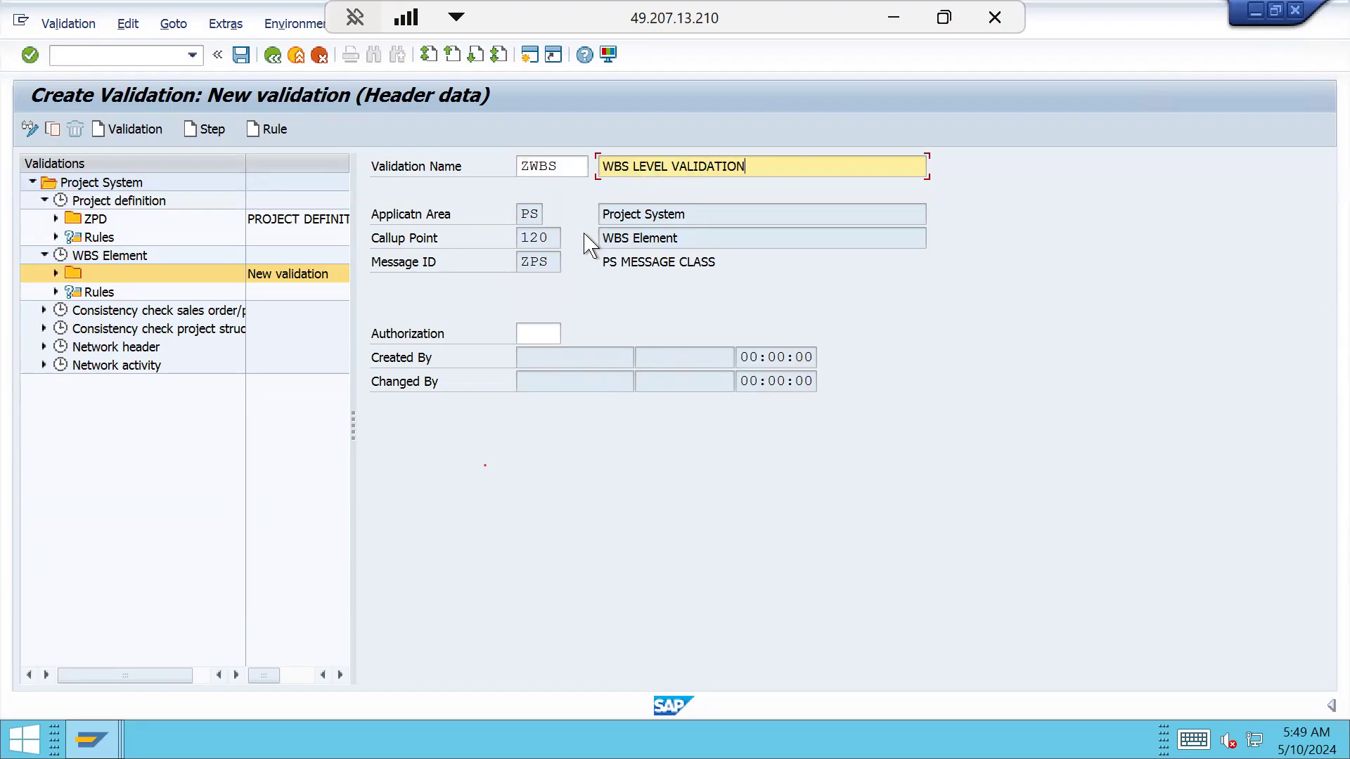
{"action": "key", "text": "Return"}
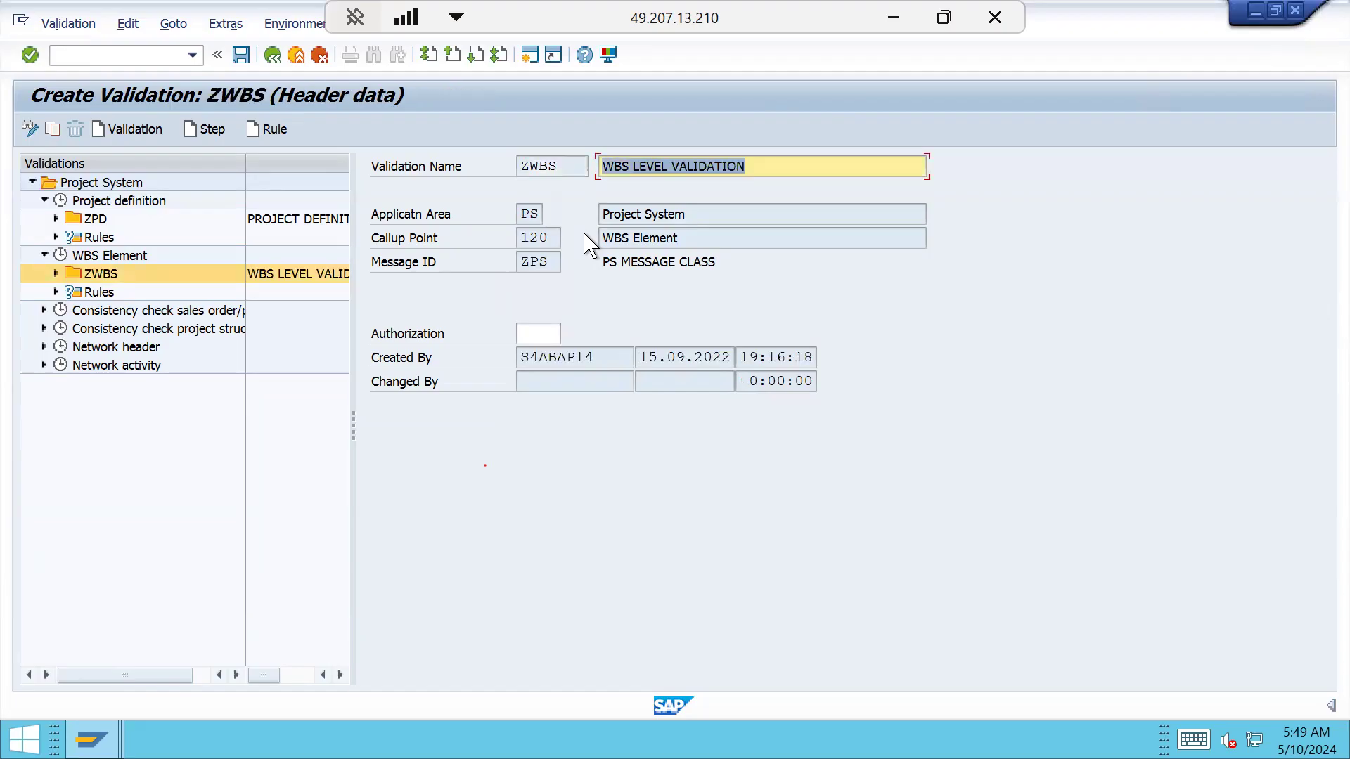
Add Step 001 to ZWBS, described INDH ROOT WBS VALIDATION, and open its prerequisite editor
{"action": "left_click", "coordinate": [56, 274]}
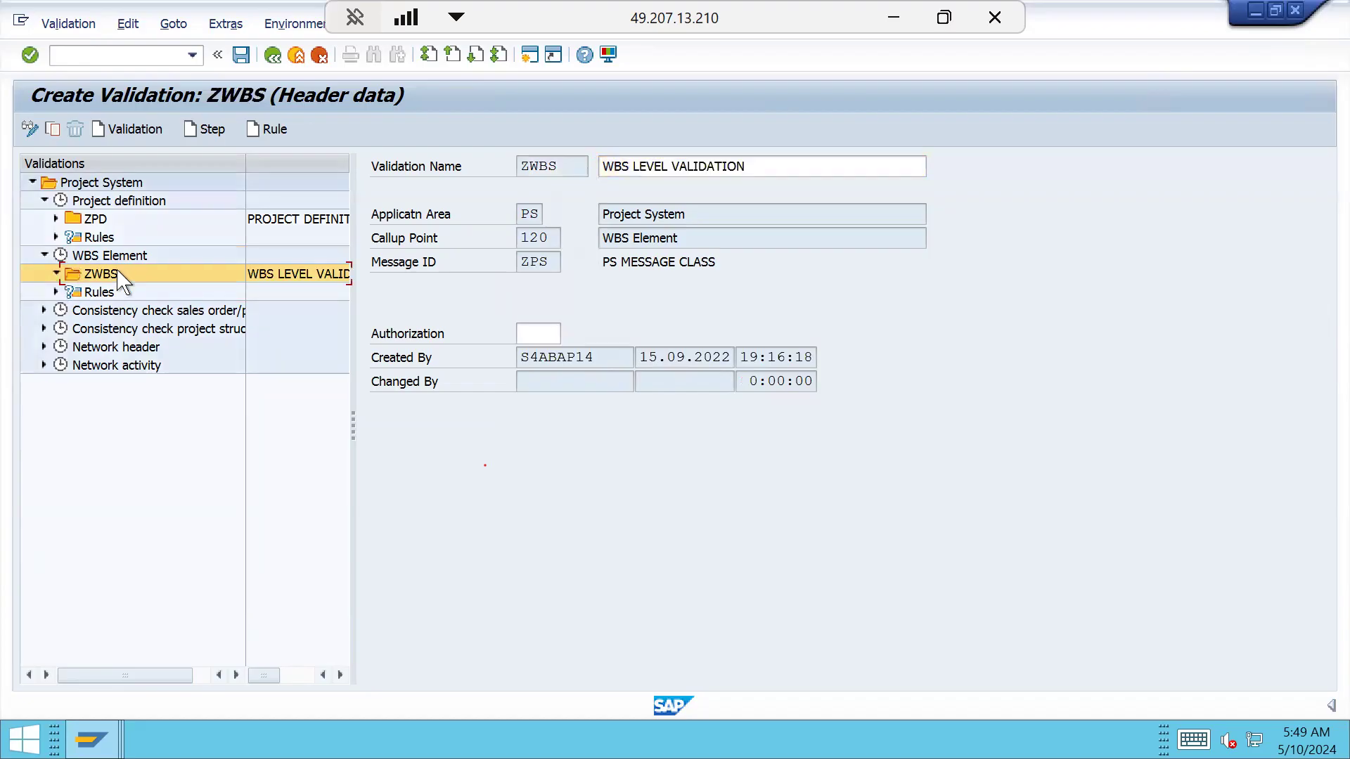
{"action": "left_click", "coordinate": [210, 129]}
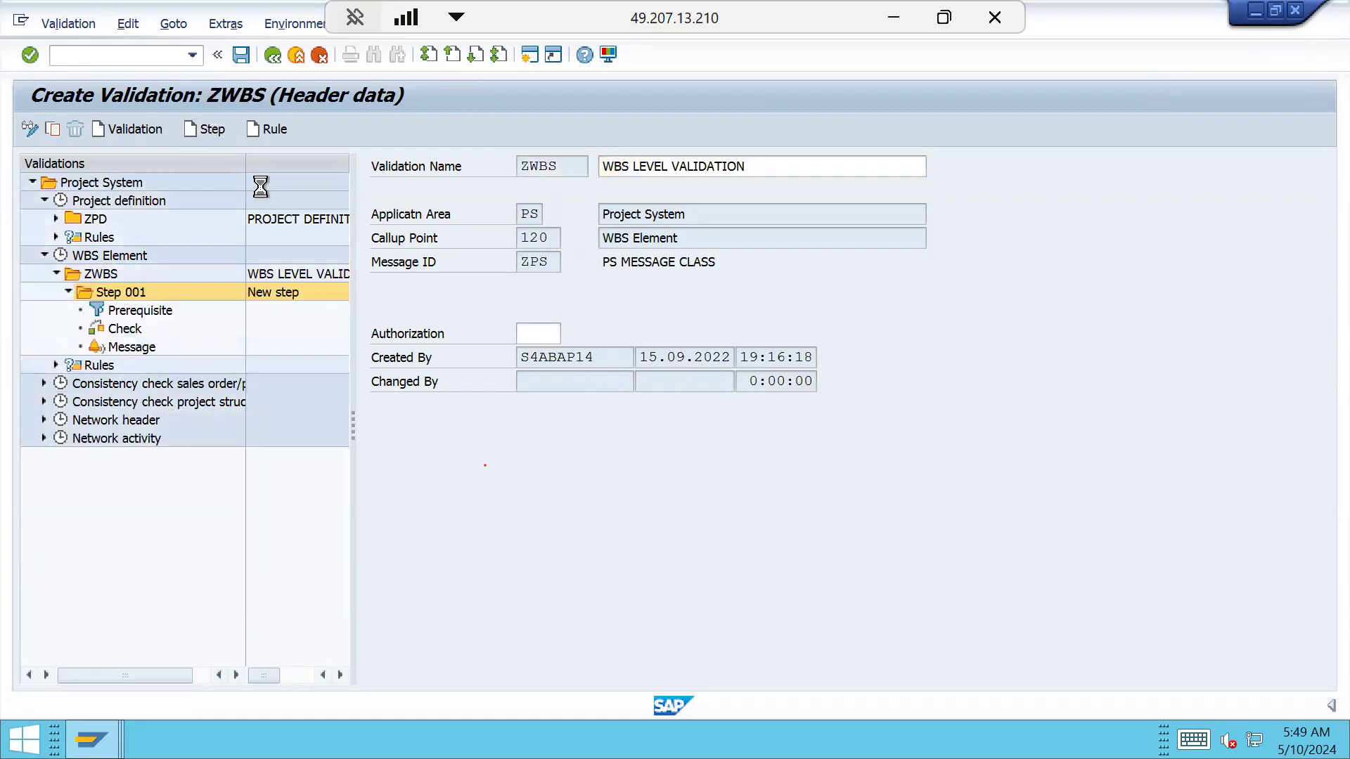
{"action": "left_click", "coordinate": [652, 188]}
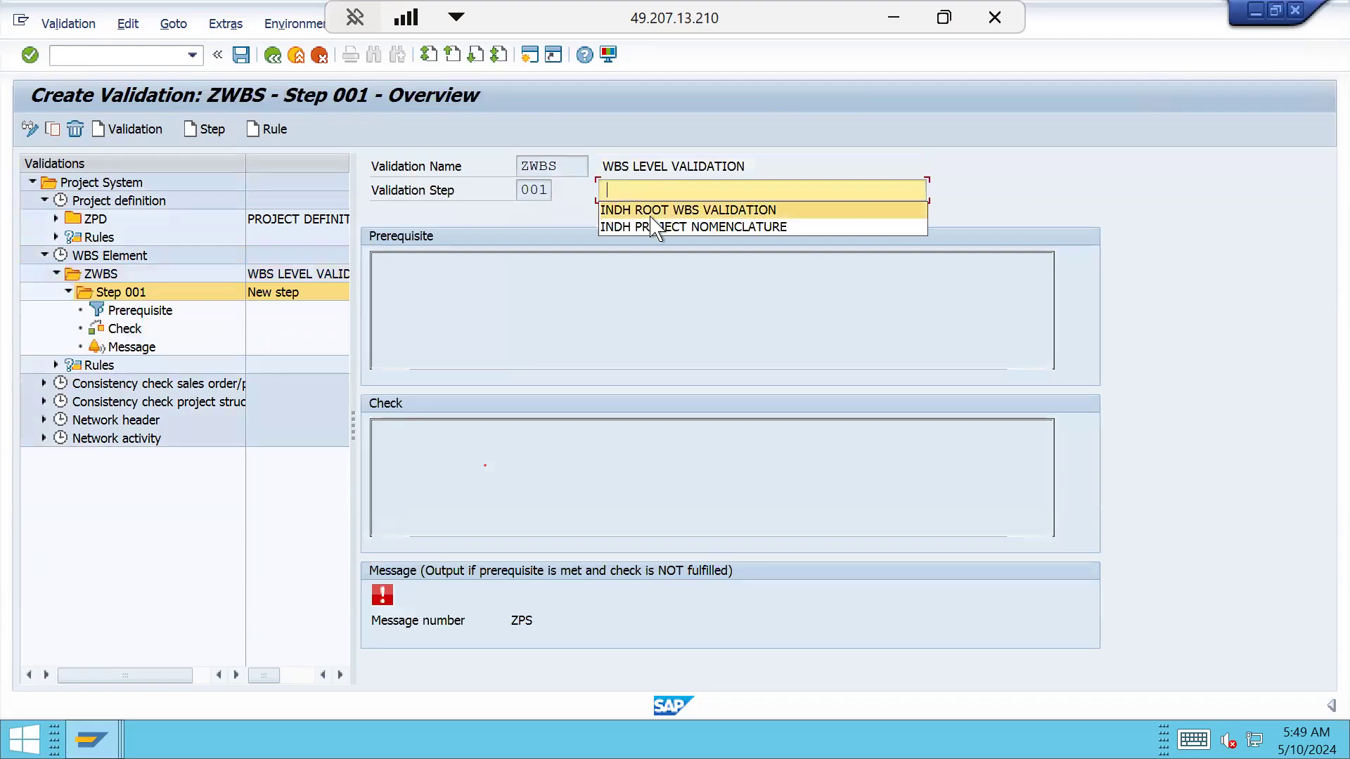
{"action": "left_click", "coordinate": [651, 206]}
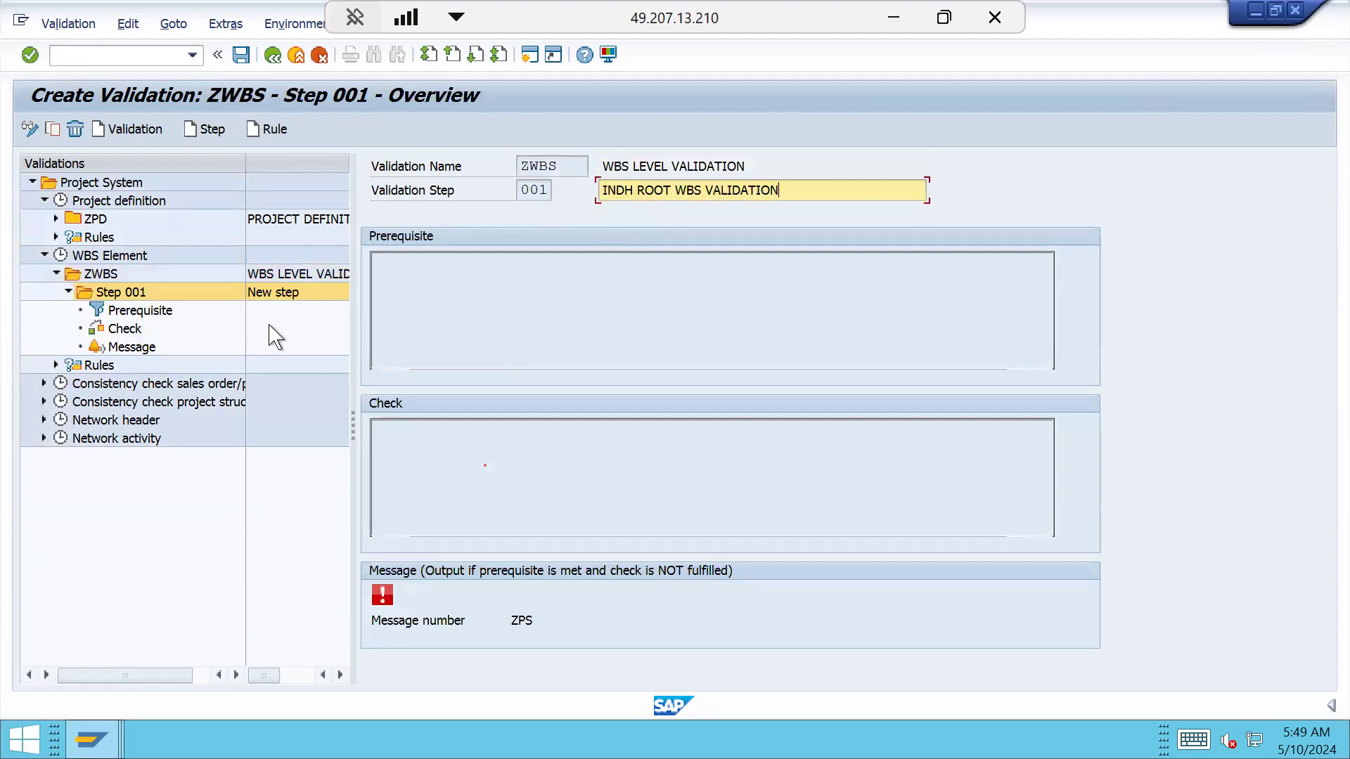
{"action": "double_click", "coordinate": [172, 314]}
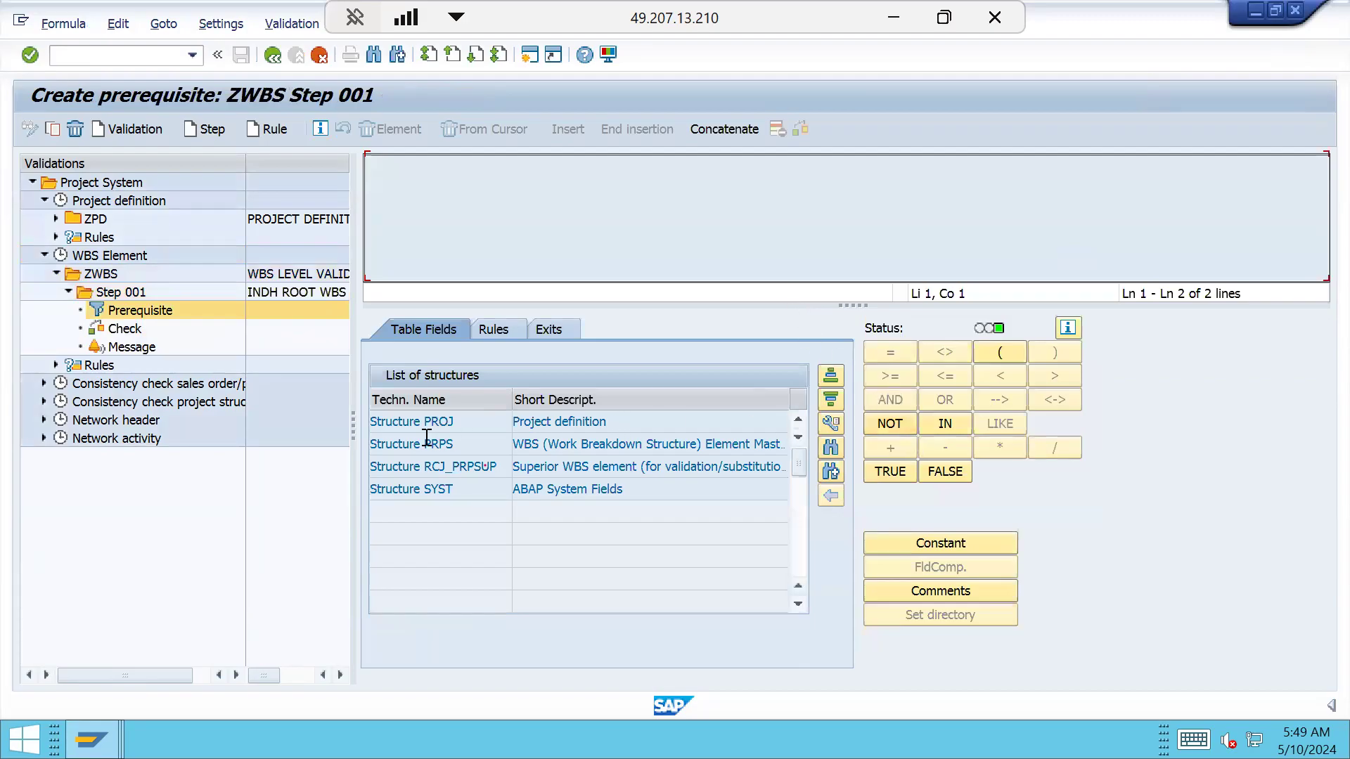
Build the prerequisite condition Project Profile (PROJ-PROFL) = 'INDH'
{"action": "double_click", "coordinate": [443, 422]}
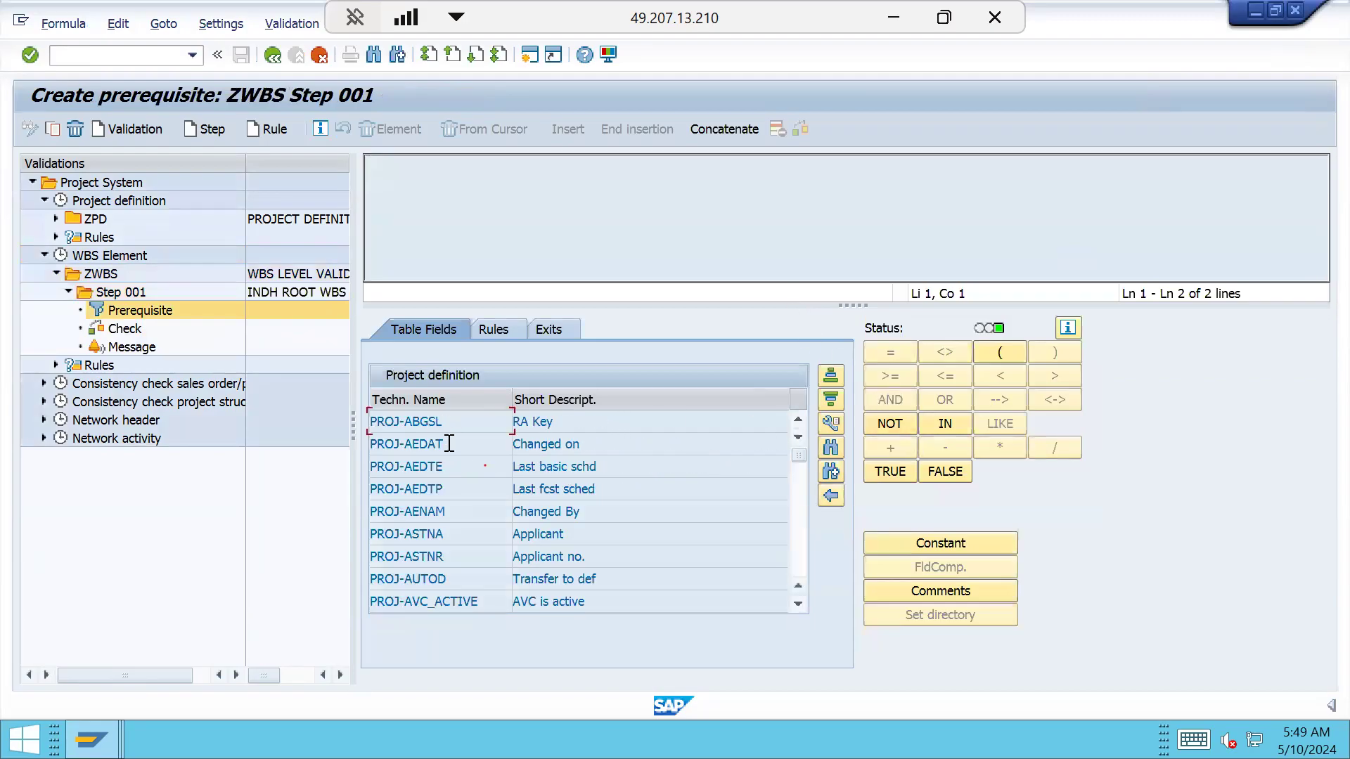
{"action": "left_click", "coordinate": [830, 448]}
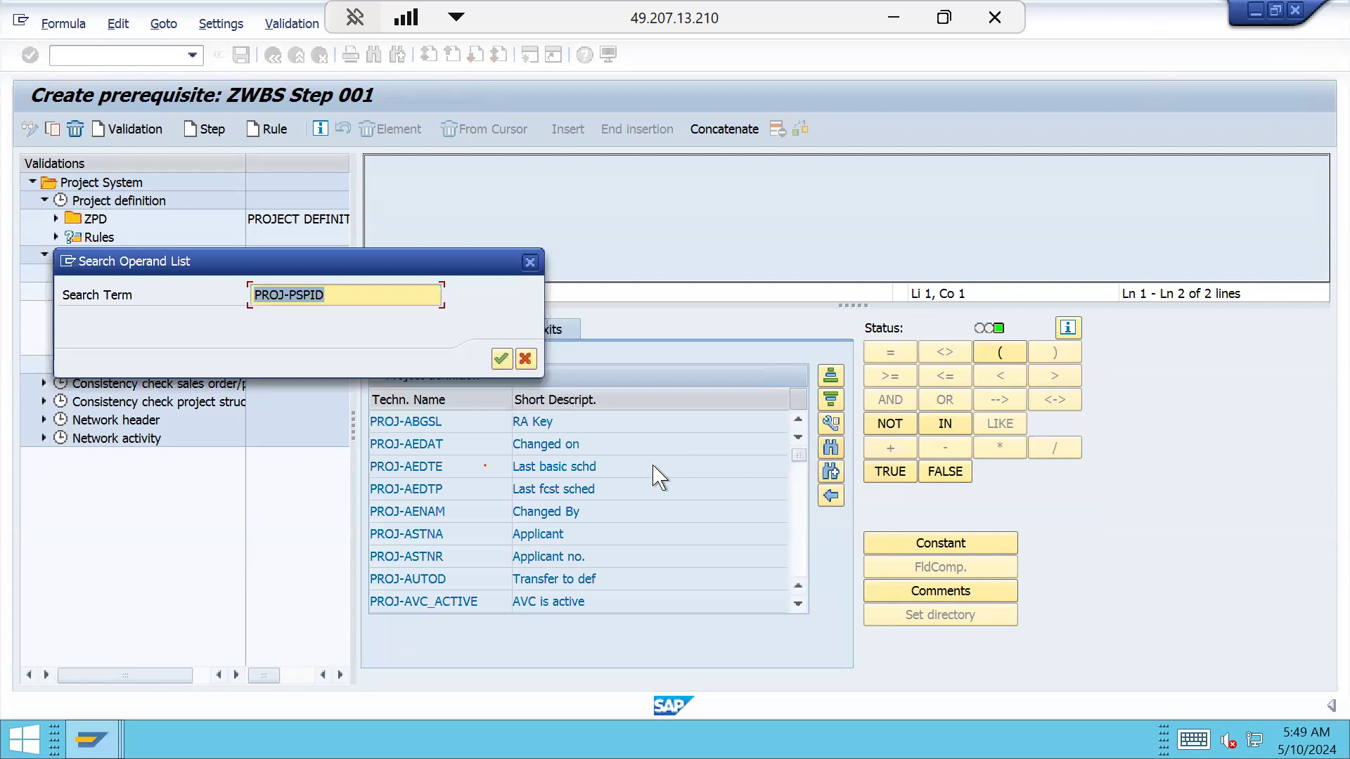
{"action": "type", "text": "PRO"}
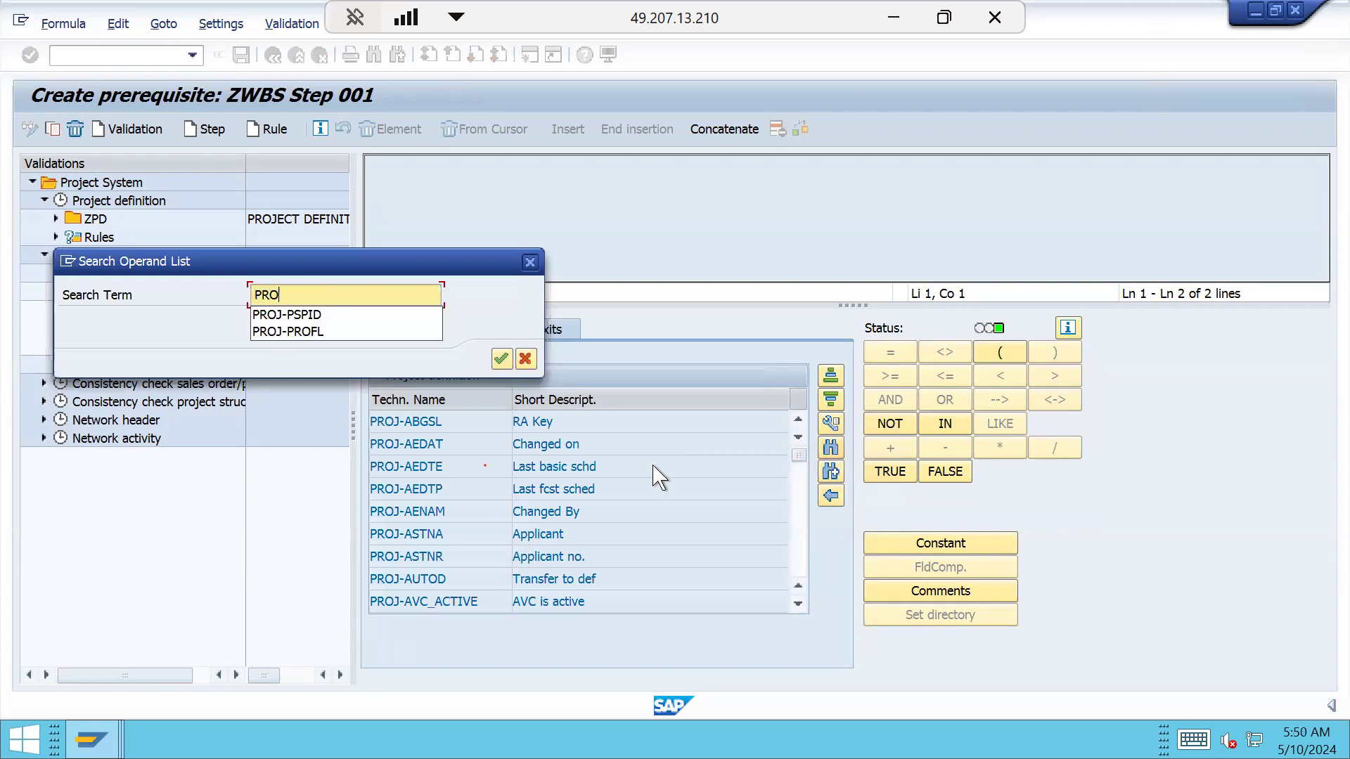
{"action": "left_click", "coordinate": [285, 331]}
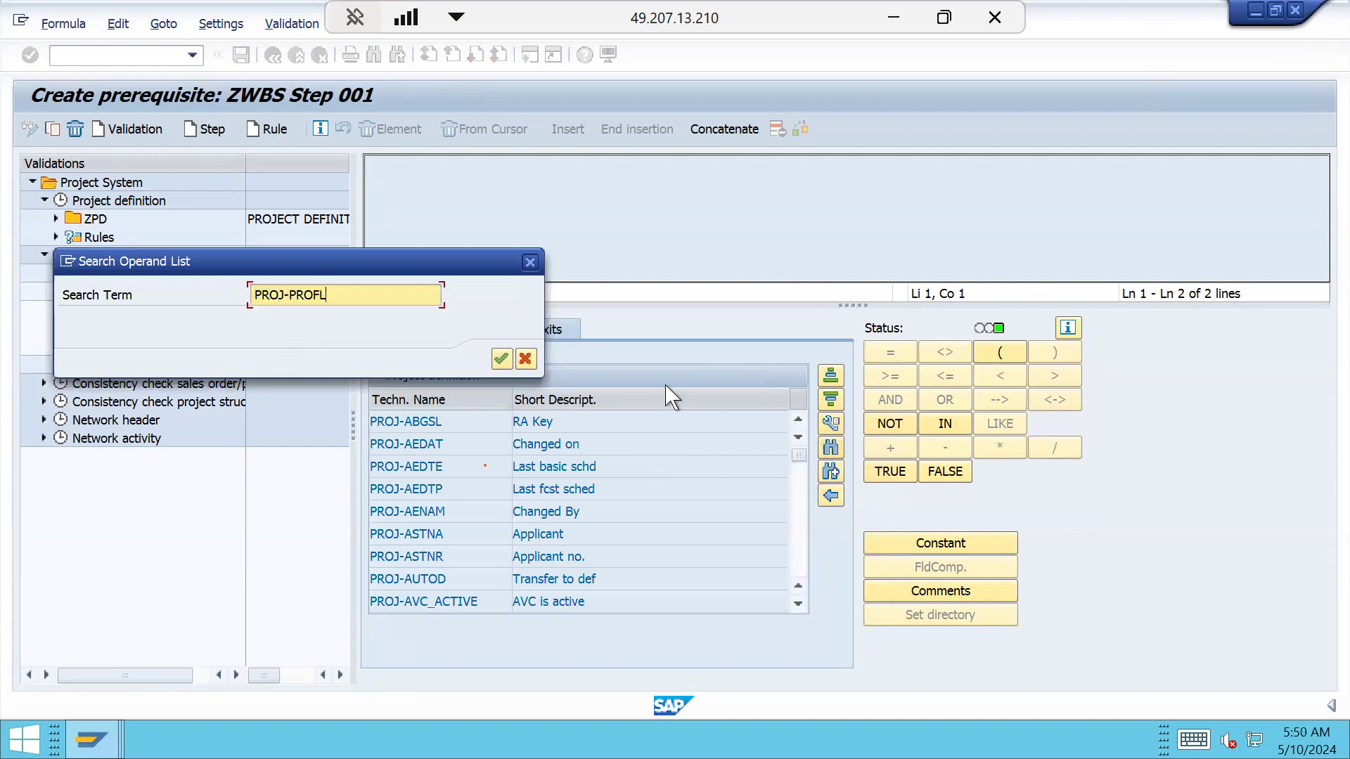
{"action": "left_click", "coordinate": [500, 358]}
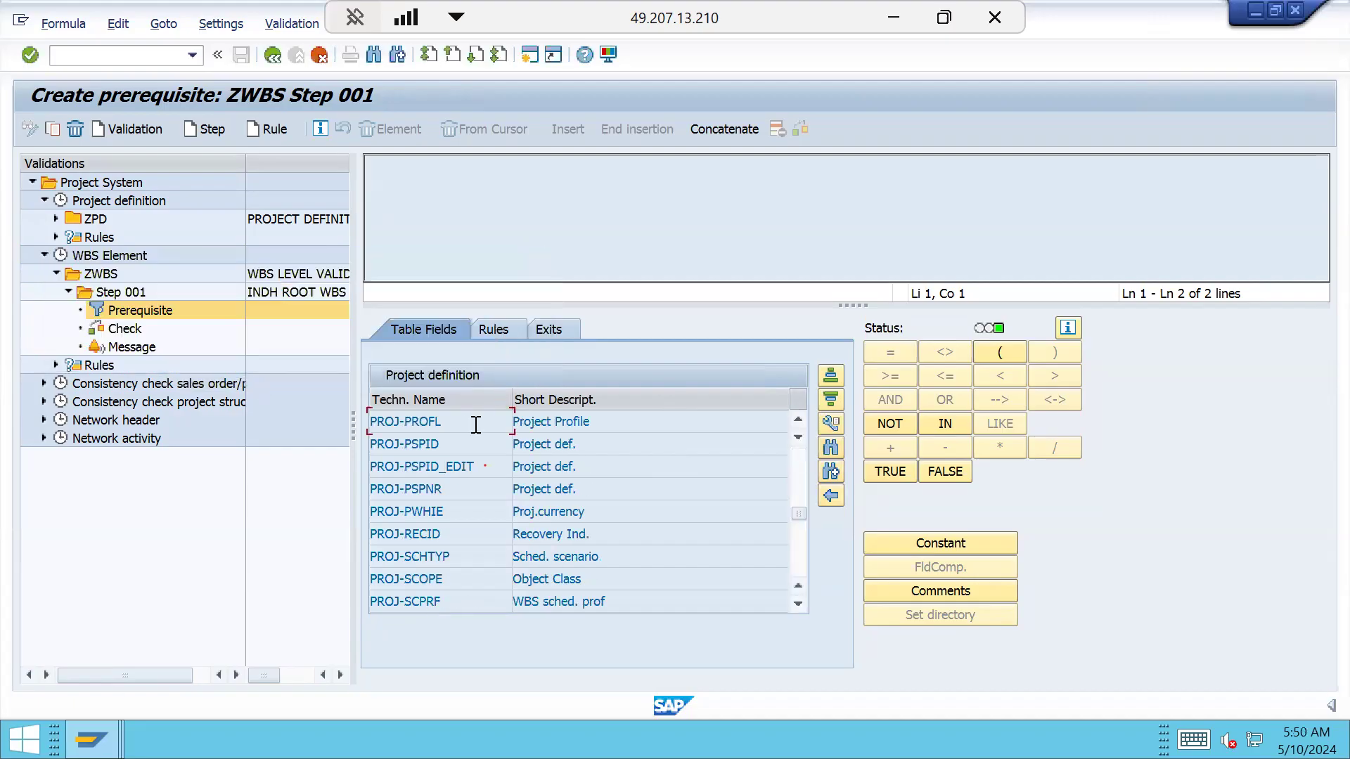
{"action": "left_click", "coordinate": [437, 422]}
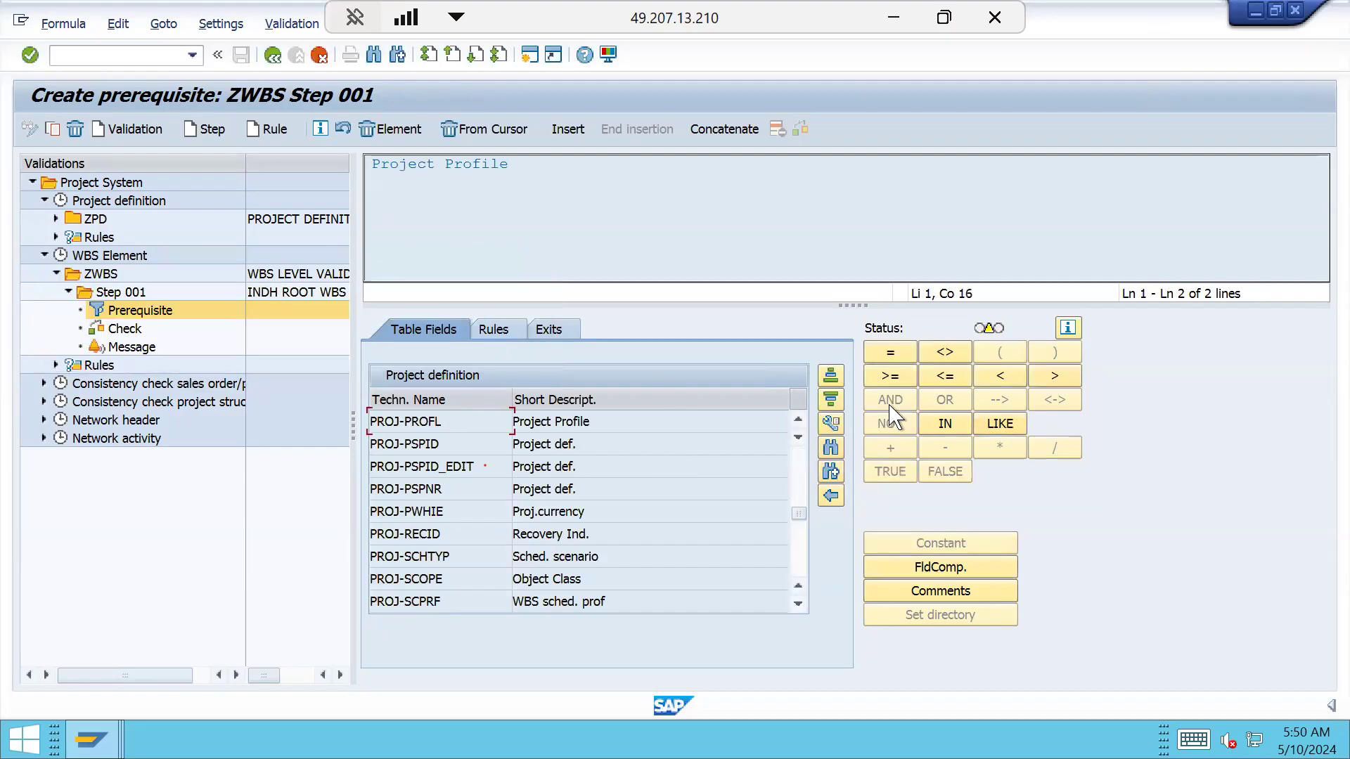
{"action": "left_click", "coordinate": [890, 352]}
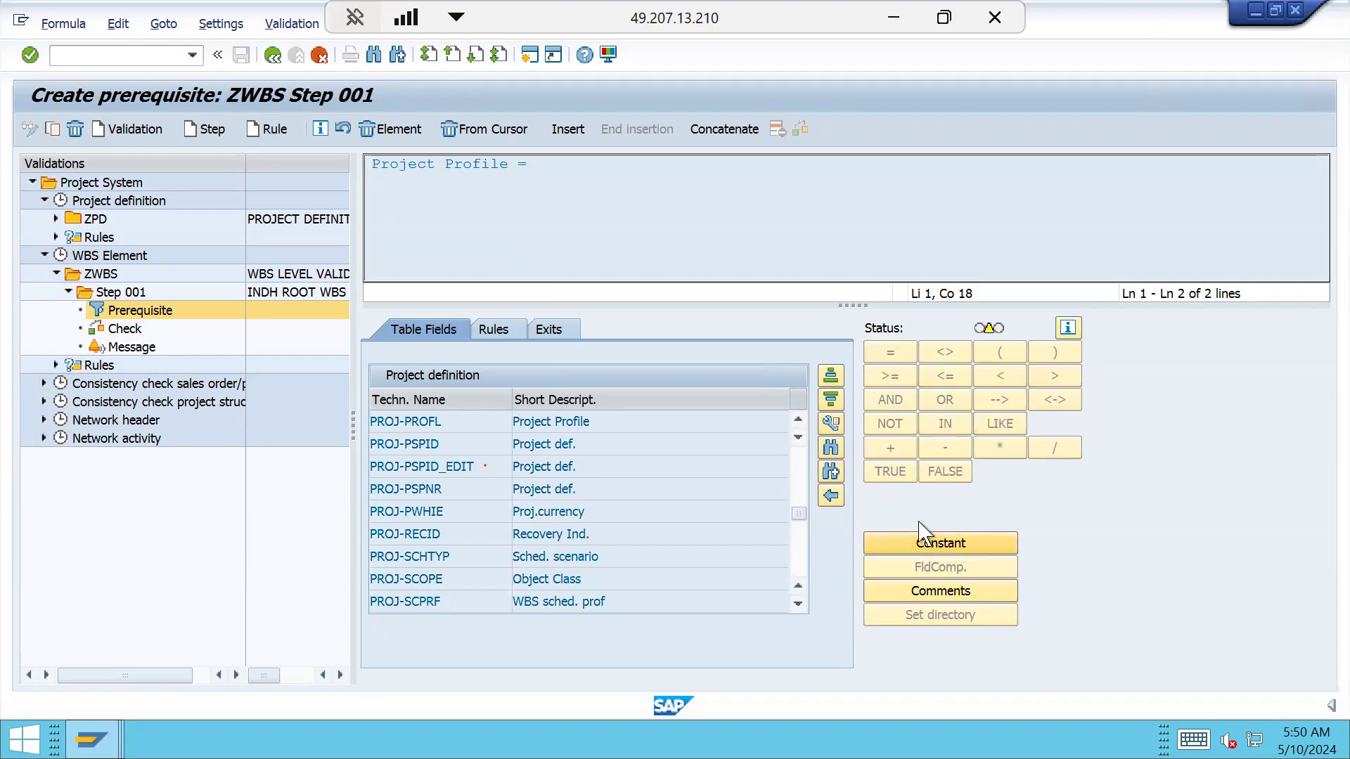
{"action": "left_click", "coordinate": [921, 542]}
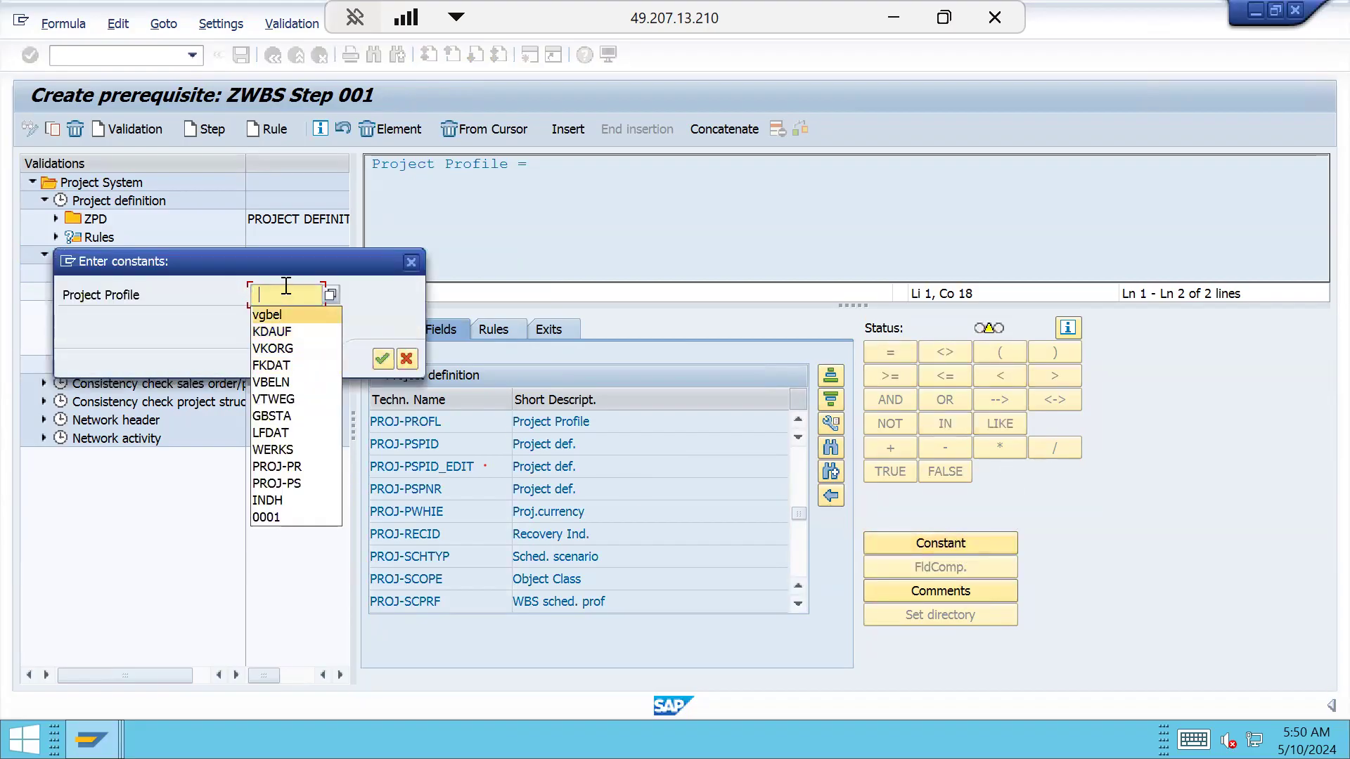
{"action": "left_click", "coordinate": [327, 296]}
{"action": "type", "text": "INDH"}
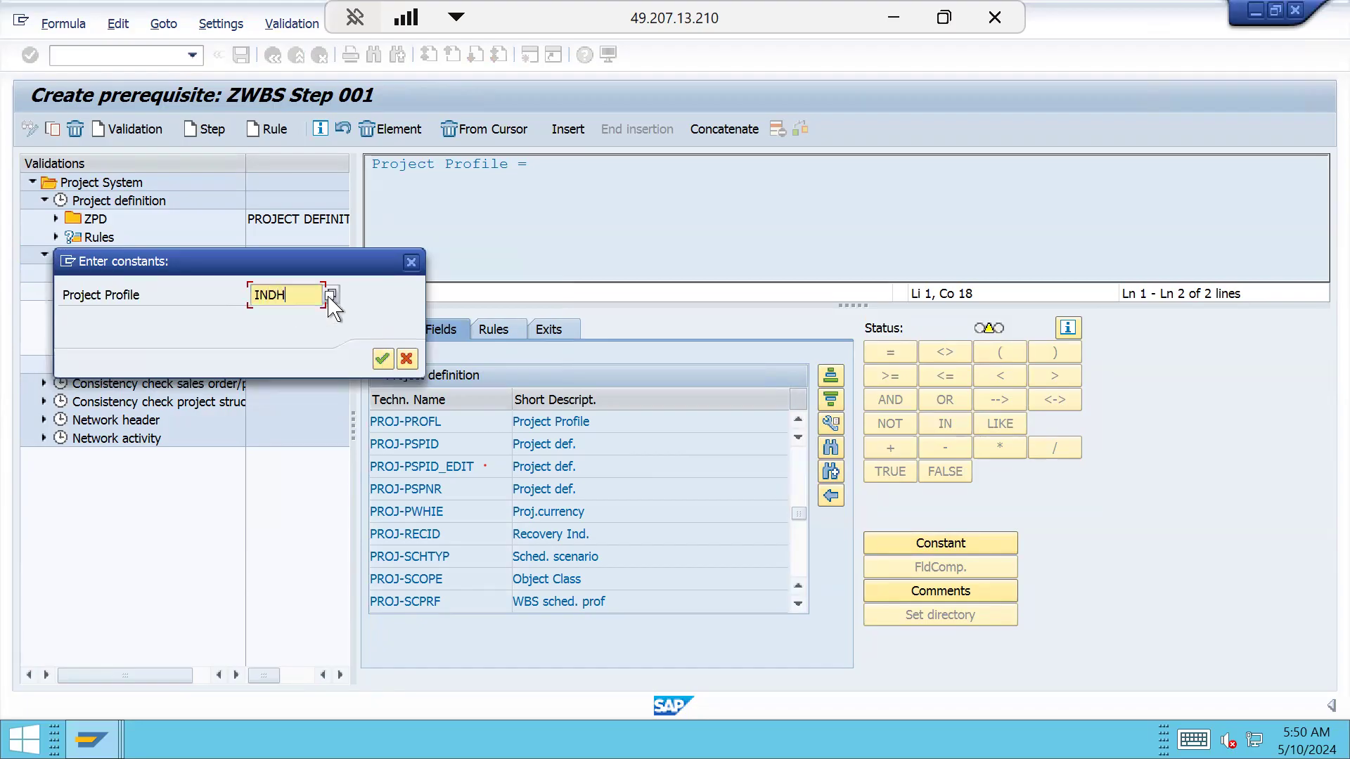
{"action": "left_click", "coordinate": [382, 358]}
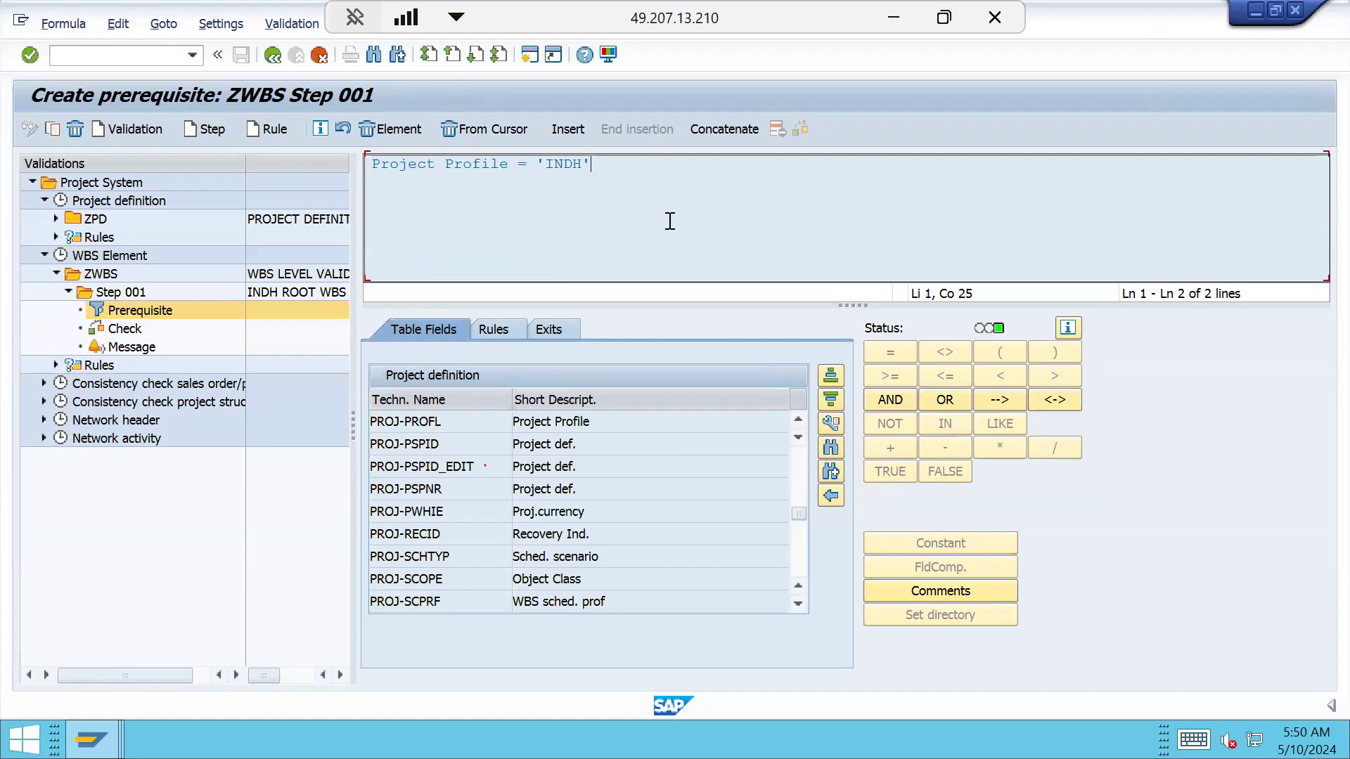
Extend the prerequisite with AND Level (PRPS-STUFE) = '1'
{"action": "left_click", "coordinate": [875, 398]}
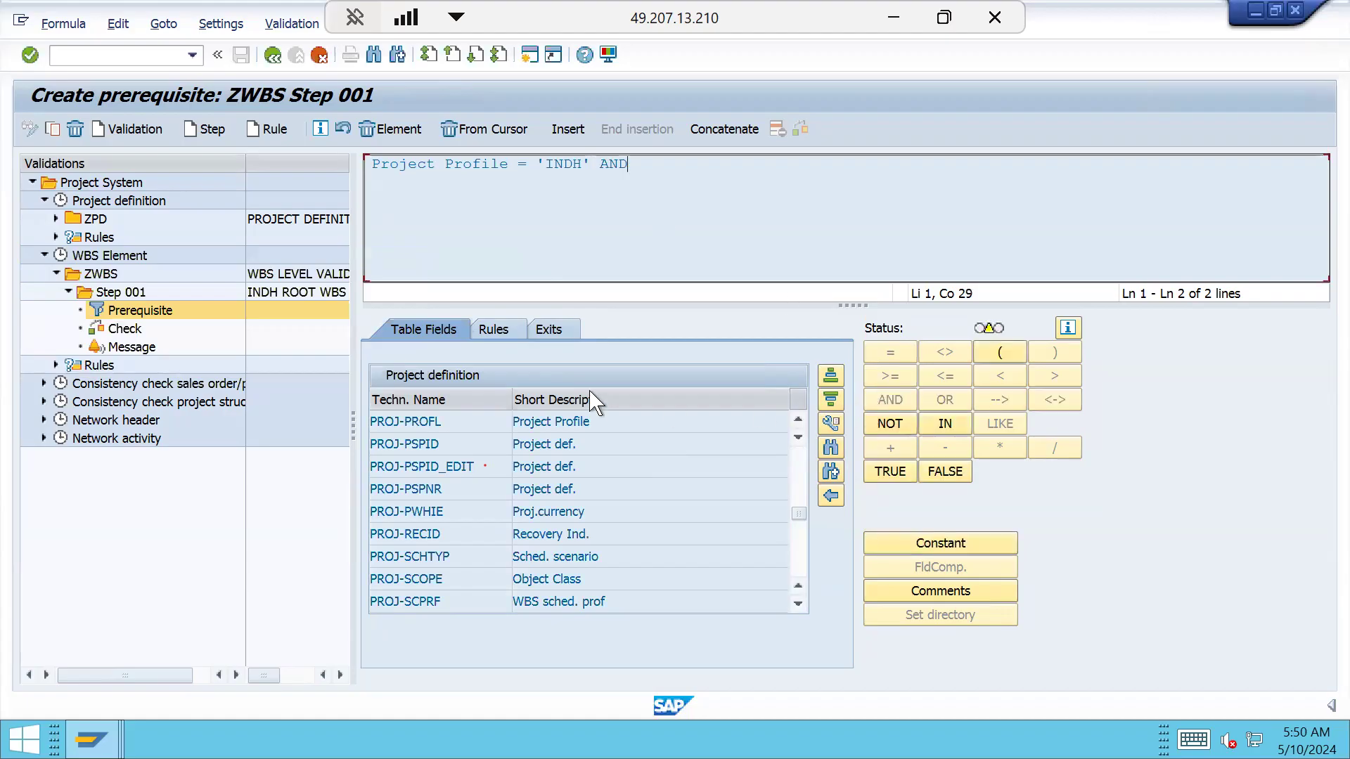
{"action": "left_click", "coordinate": [830, 496]}
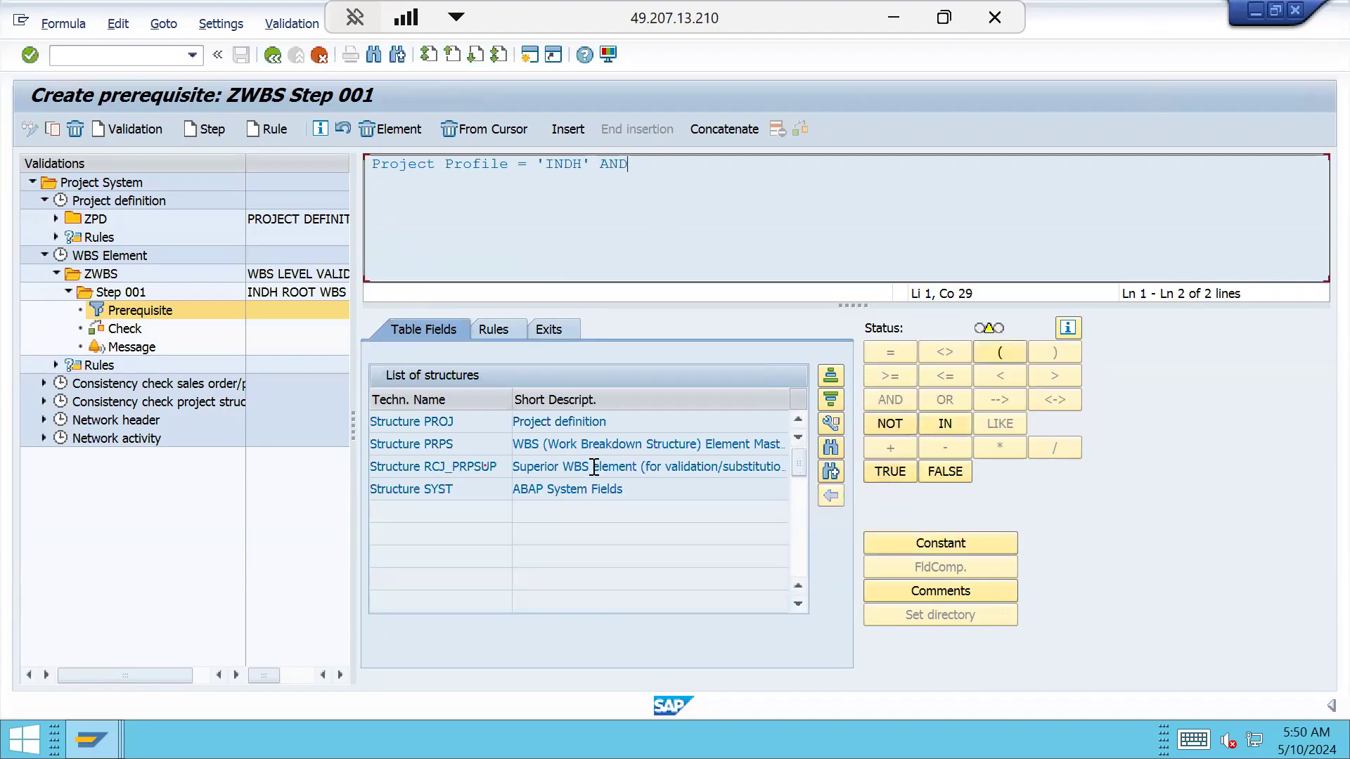
{"action": "double_click", "coordinate": [449, 448]}
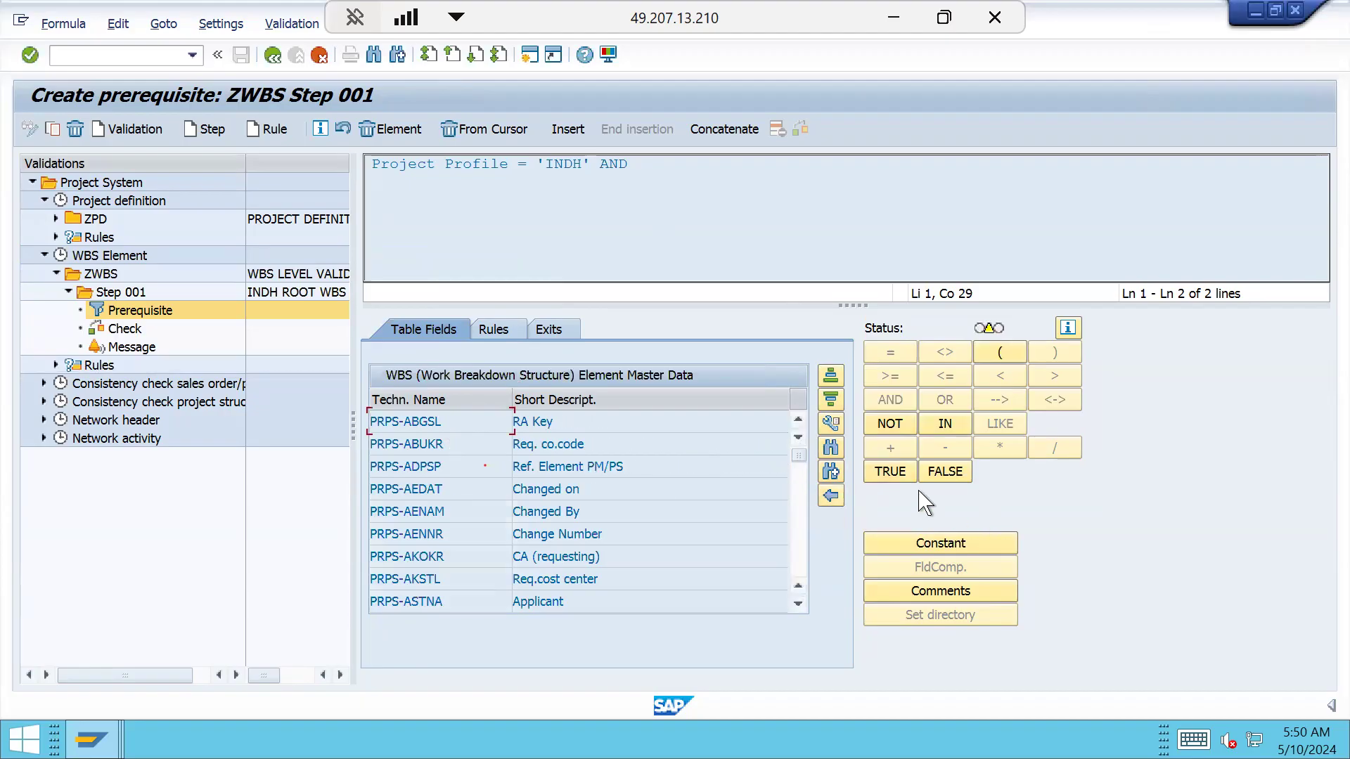
{"action": "left_click", "coordinate": [830, 450]}
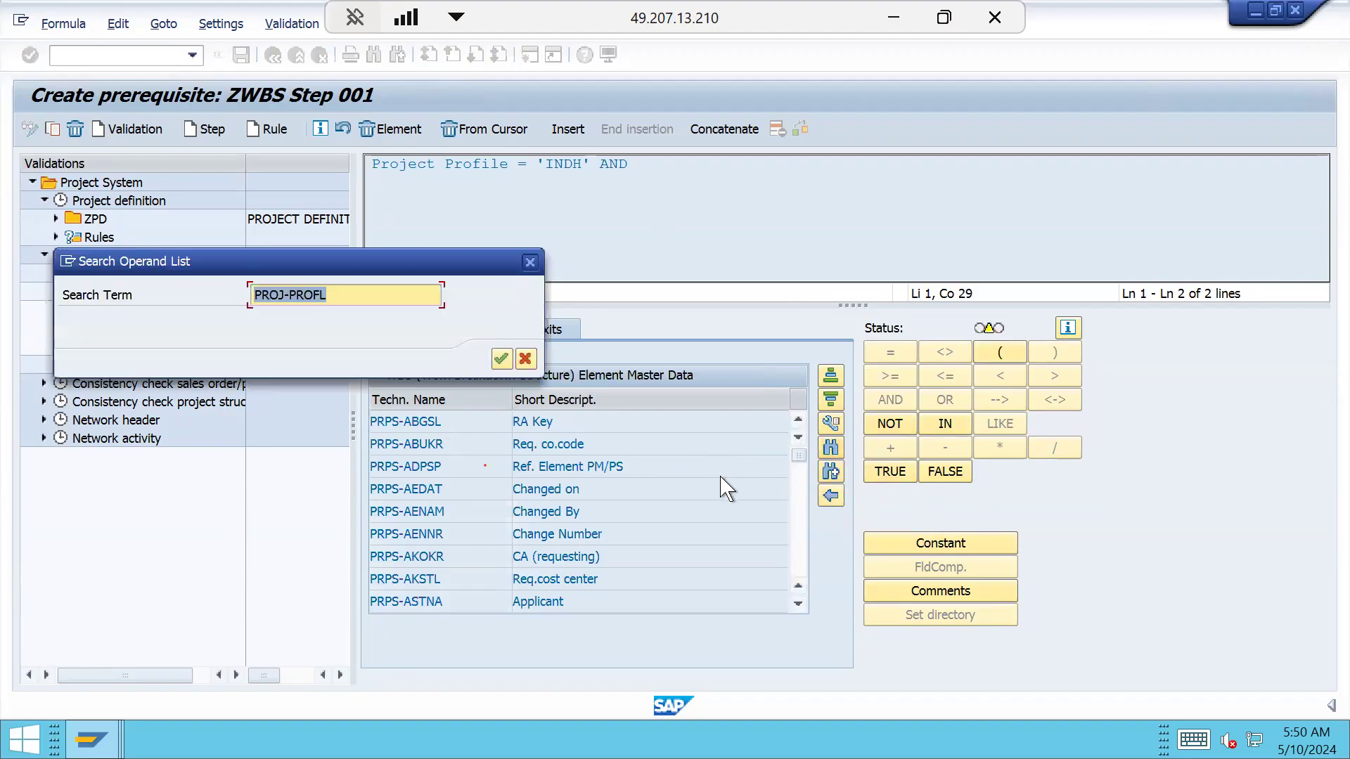
{"action": "type", "text": "STUFE"}
{"action": "key", "text": "Return"}
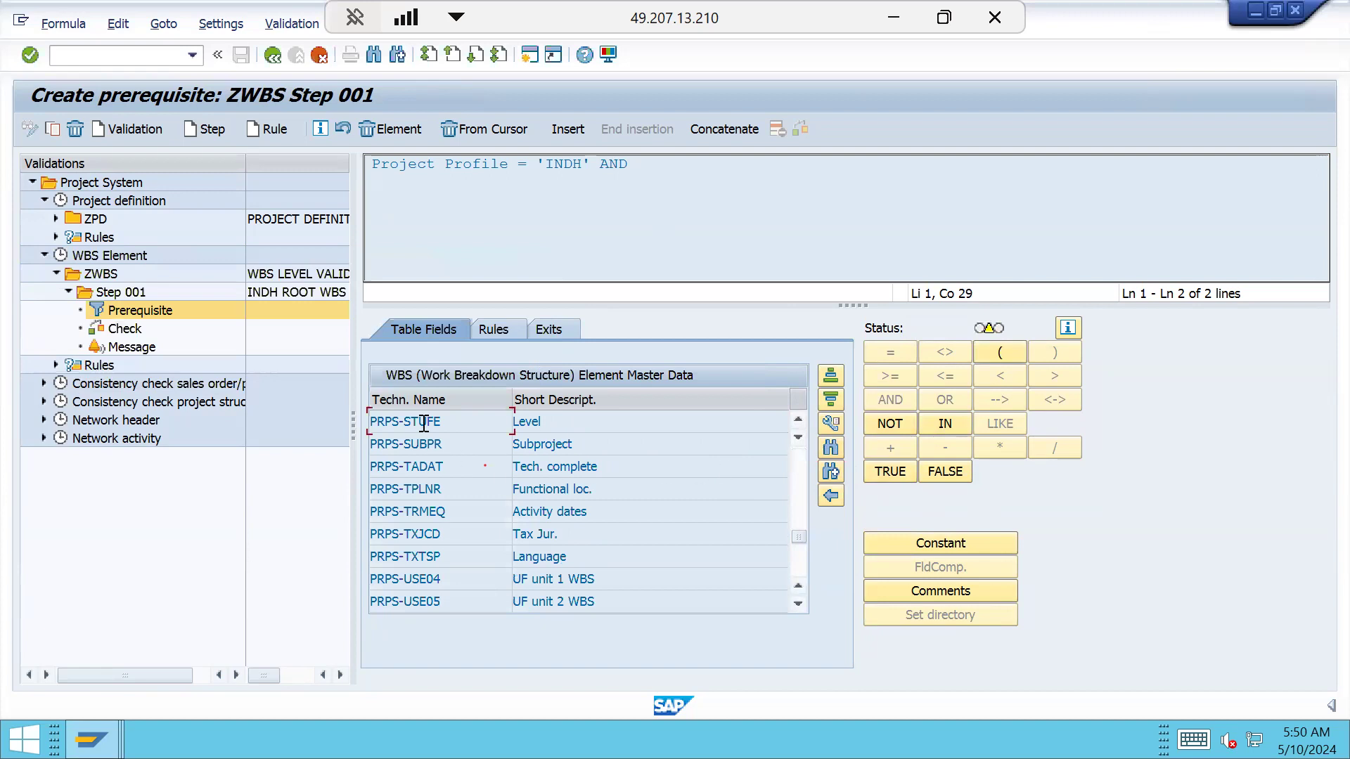
{"action": "double_click", "coordinate": [424, 421]}
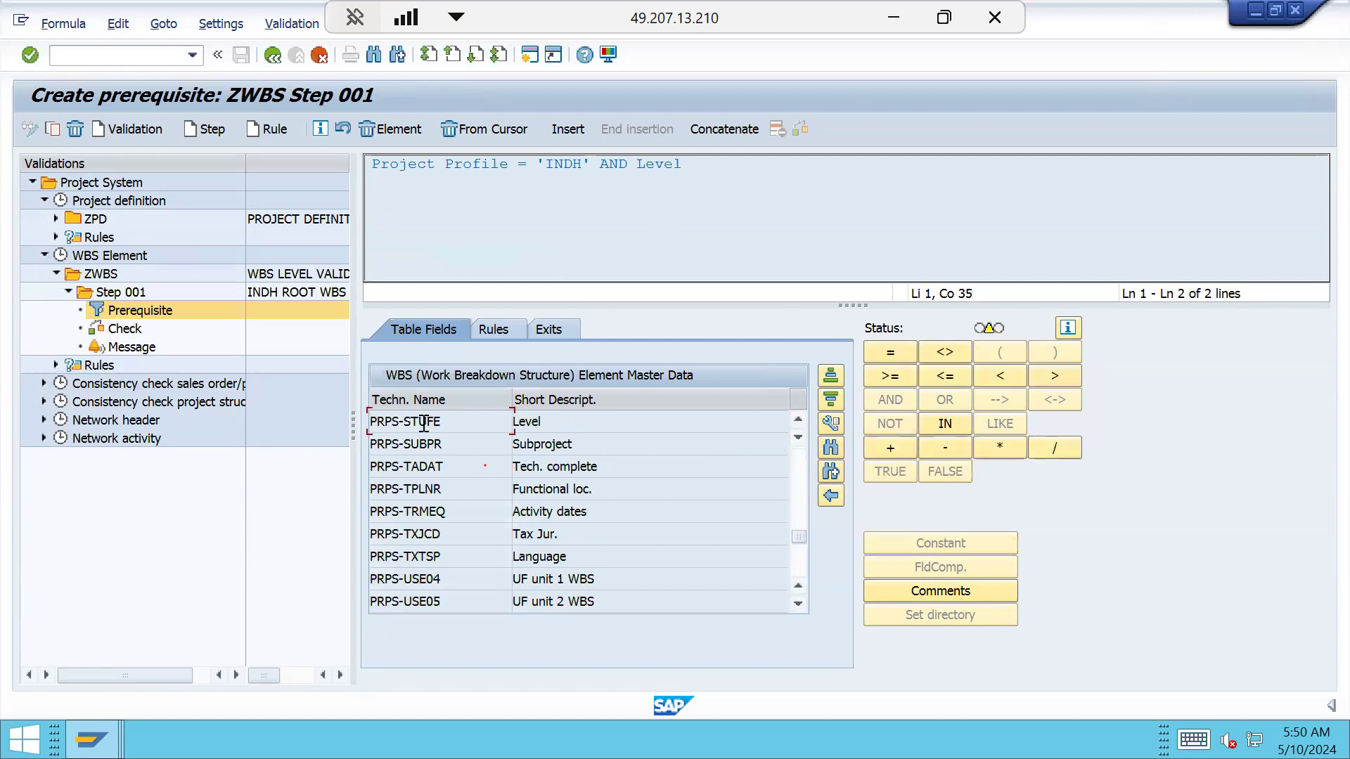
{"action": "left_click", "coordinate": [891, 351]}
{"action": "left_click", "coordinate": [940, 544]}
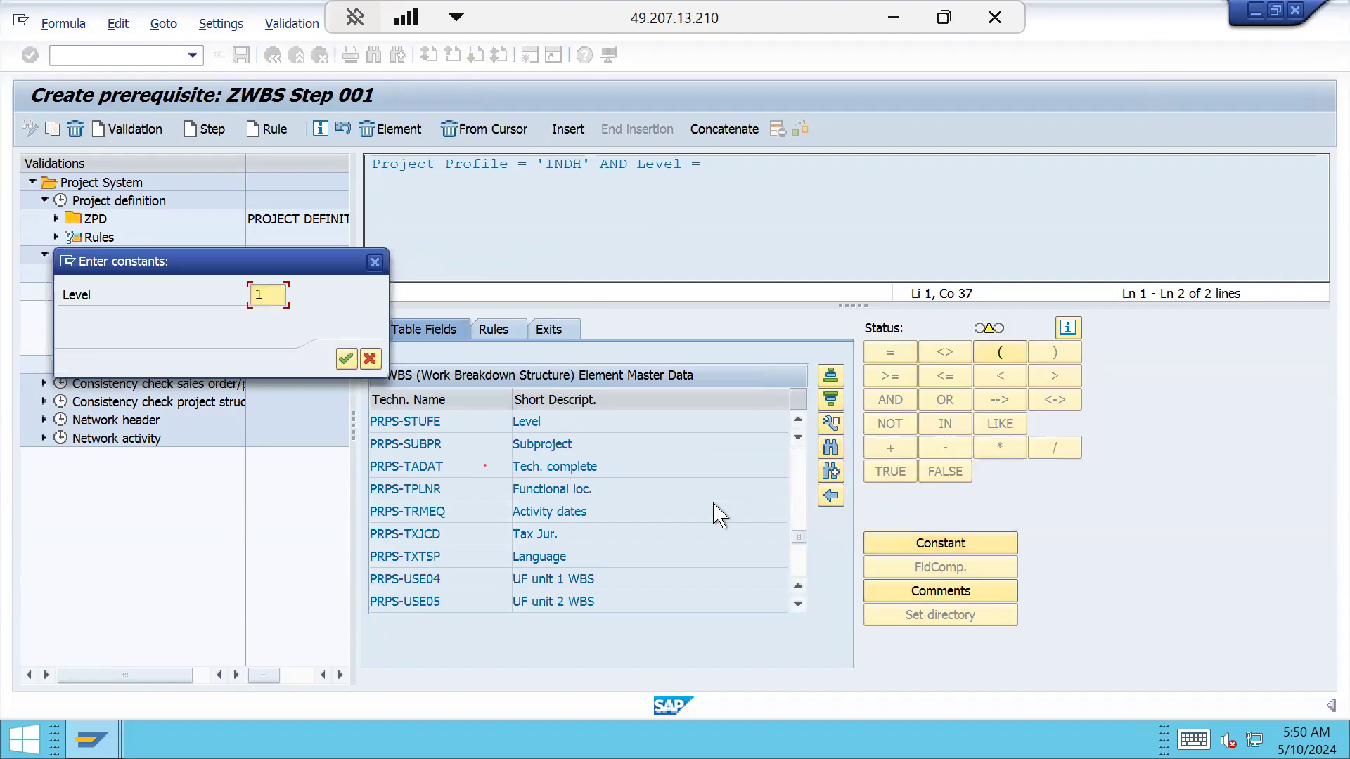
{"action": "key", "text": "Return"}
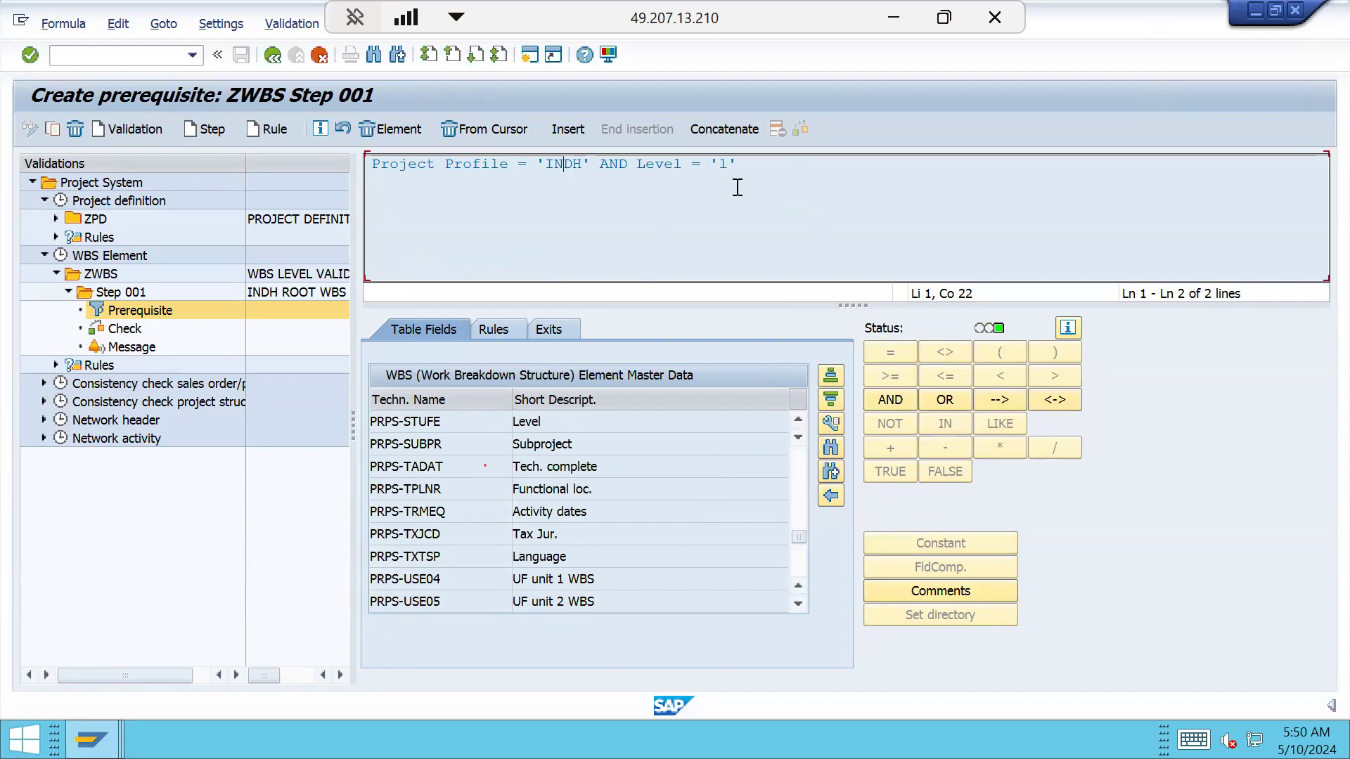
Start step 001's check with project definition PROJ-PSPID and the = operator
{"action": "left_click", "coordinate": [124, 329]}
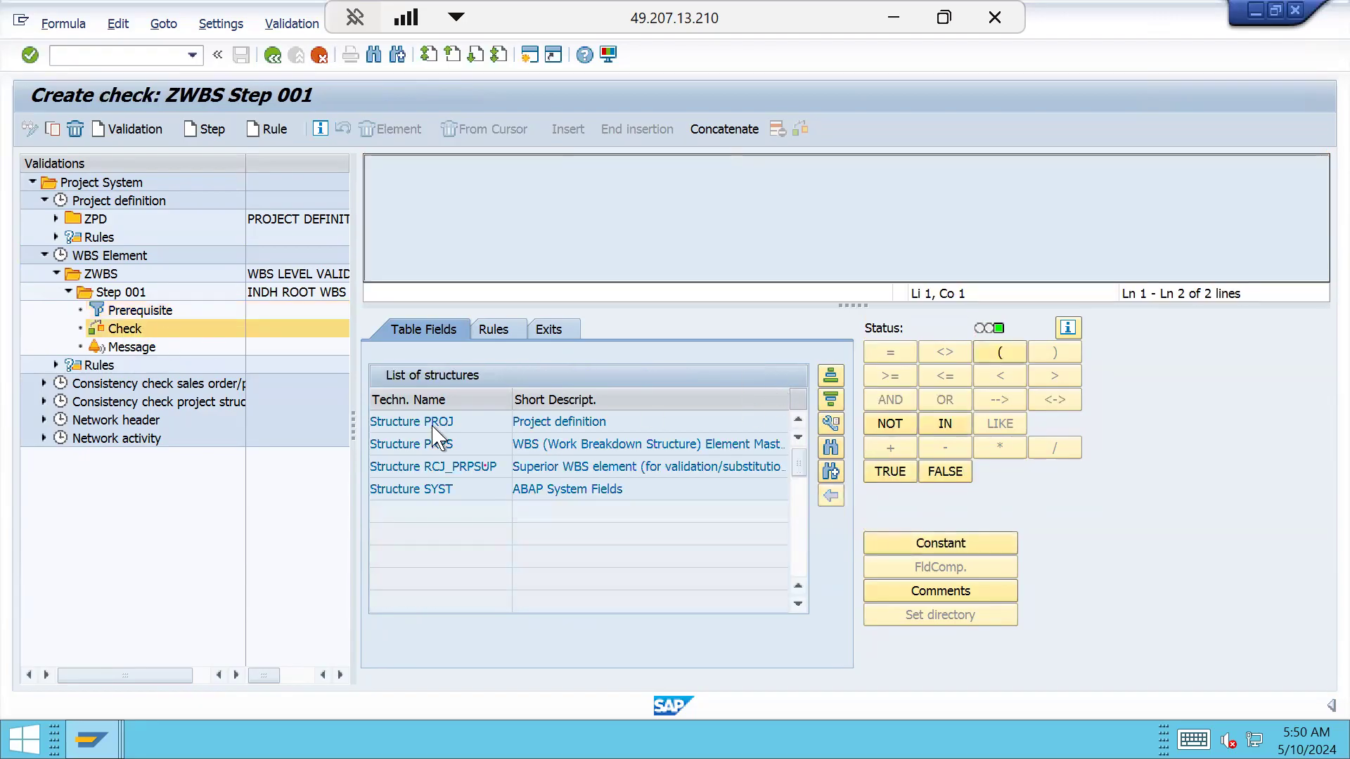
{"action": "double_click", "coordinate": [432, 423]}
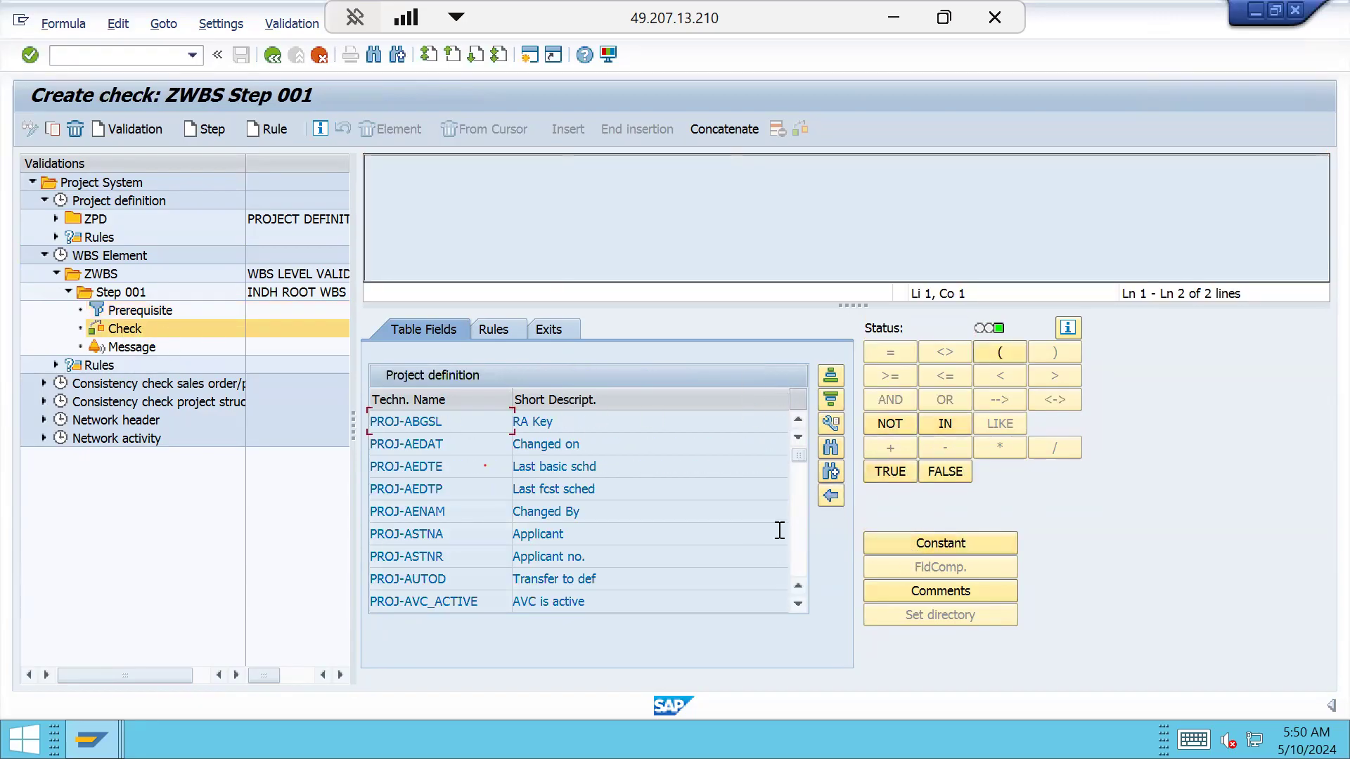
{"action": "left_click", "coordinate": [831, 448]}
{"action": "type", "text": "PROJ-P"}
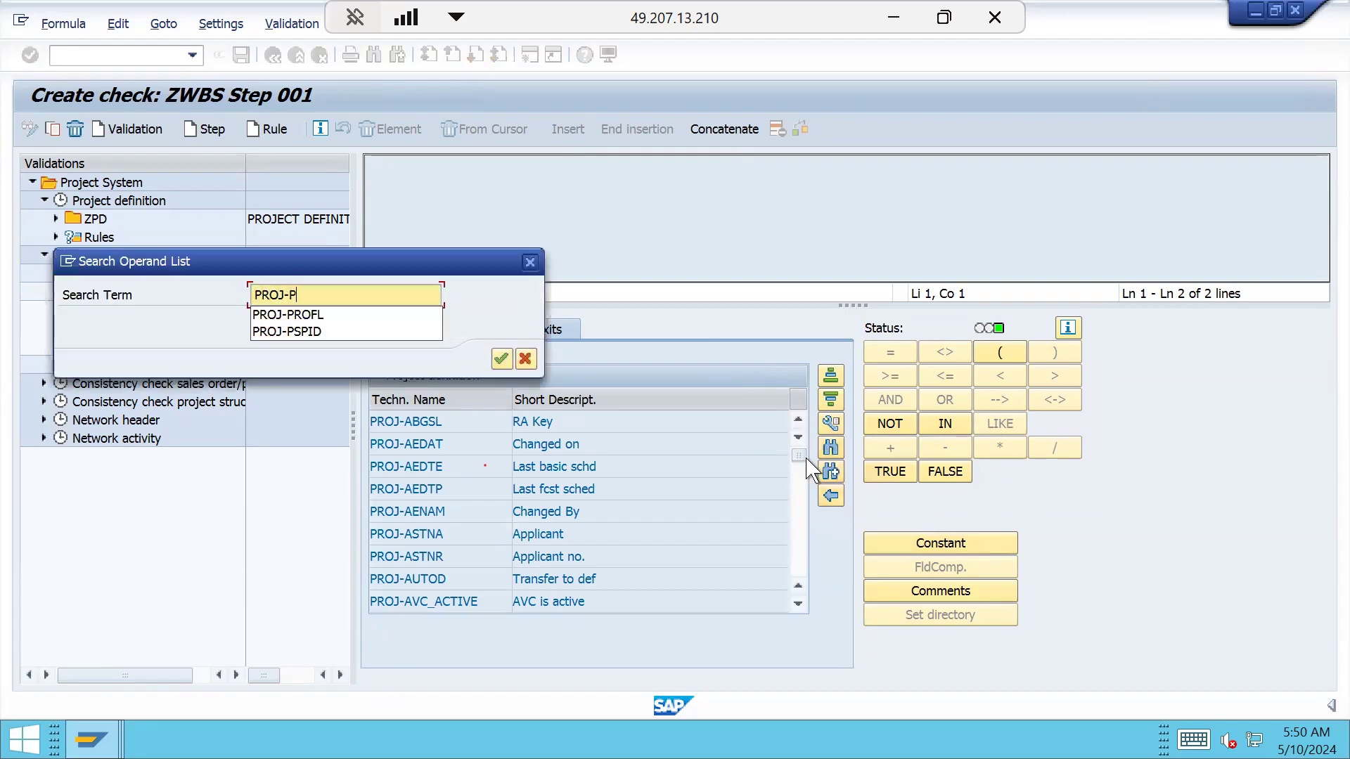
{"action": "type", "text": "SPID"}
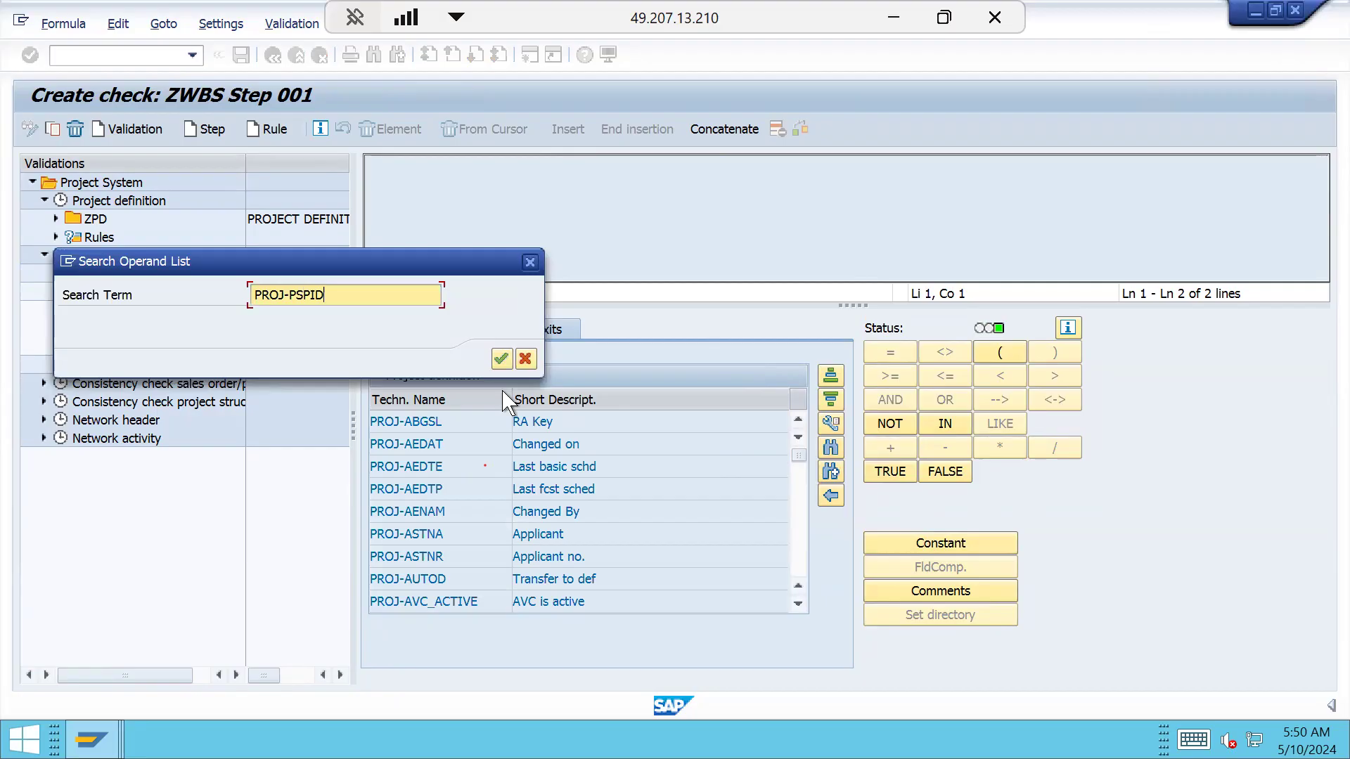
{"action": "left_click", "coordinate": [501, 359]}
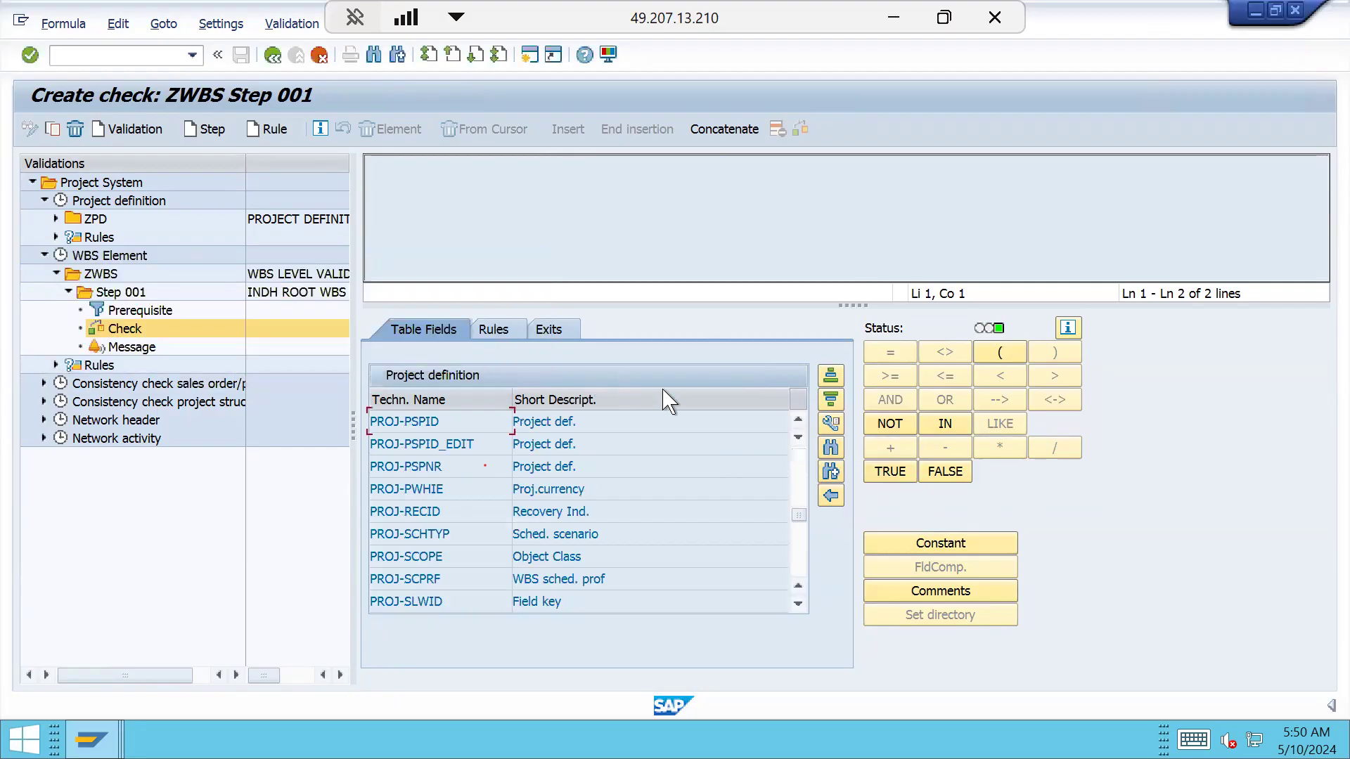
{"action": "double_click", "coordinate": [422, 423]}
{"action": "left_click", "coordinate": [887, 347]}
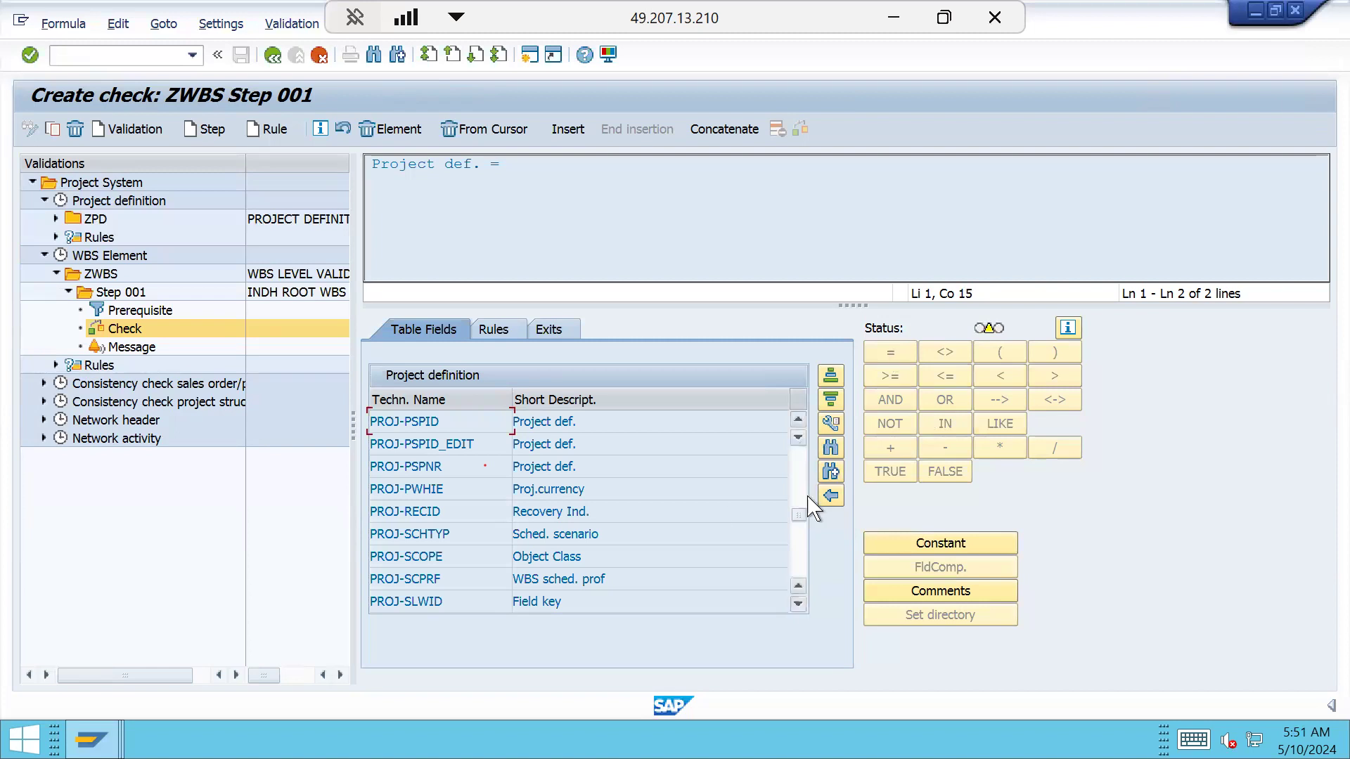
Complete the check as Project def. = WBS element using PRPS-POSID
{"action": "left_click", "coordinate": [830, 496]}
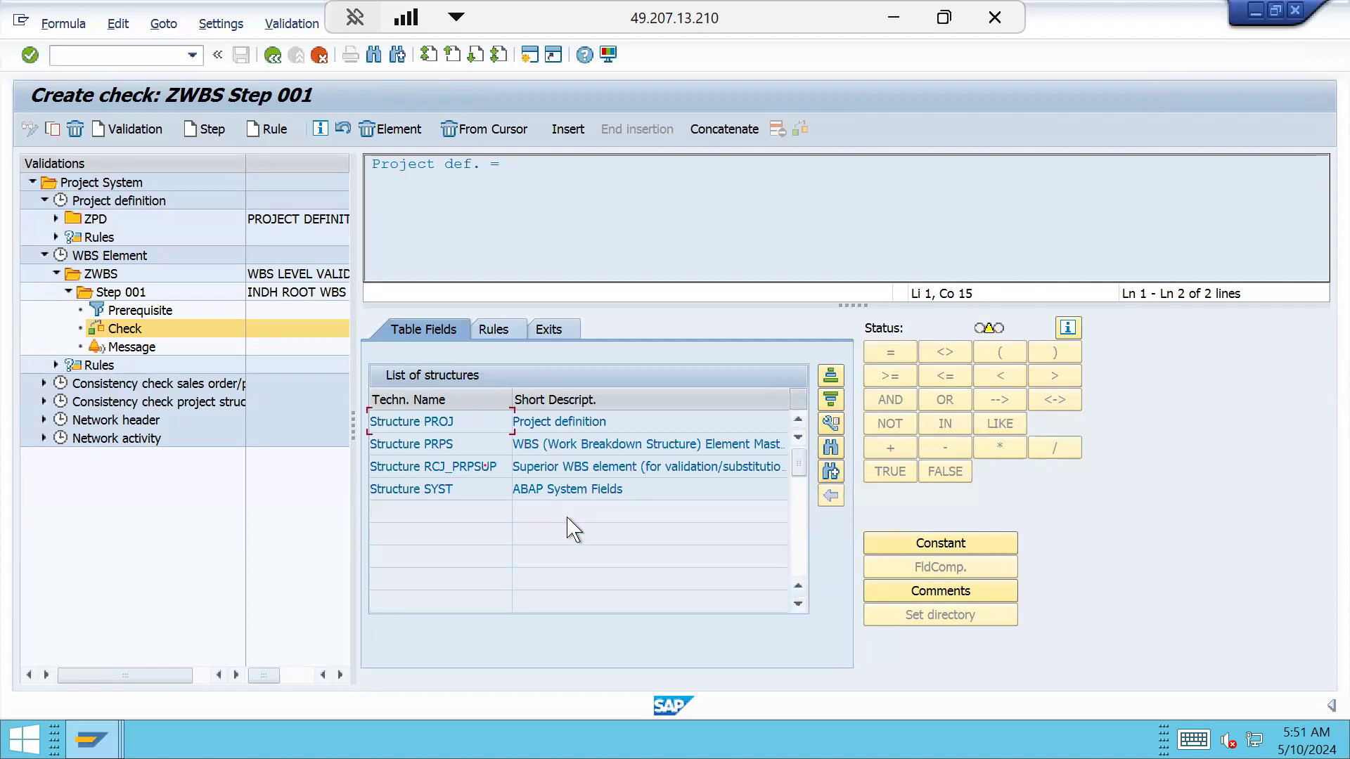
{"action": "double_click", "coordinate": [446, 444]}
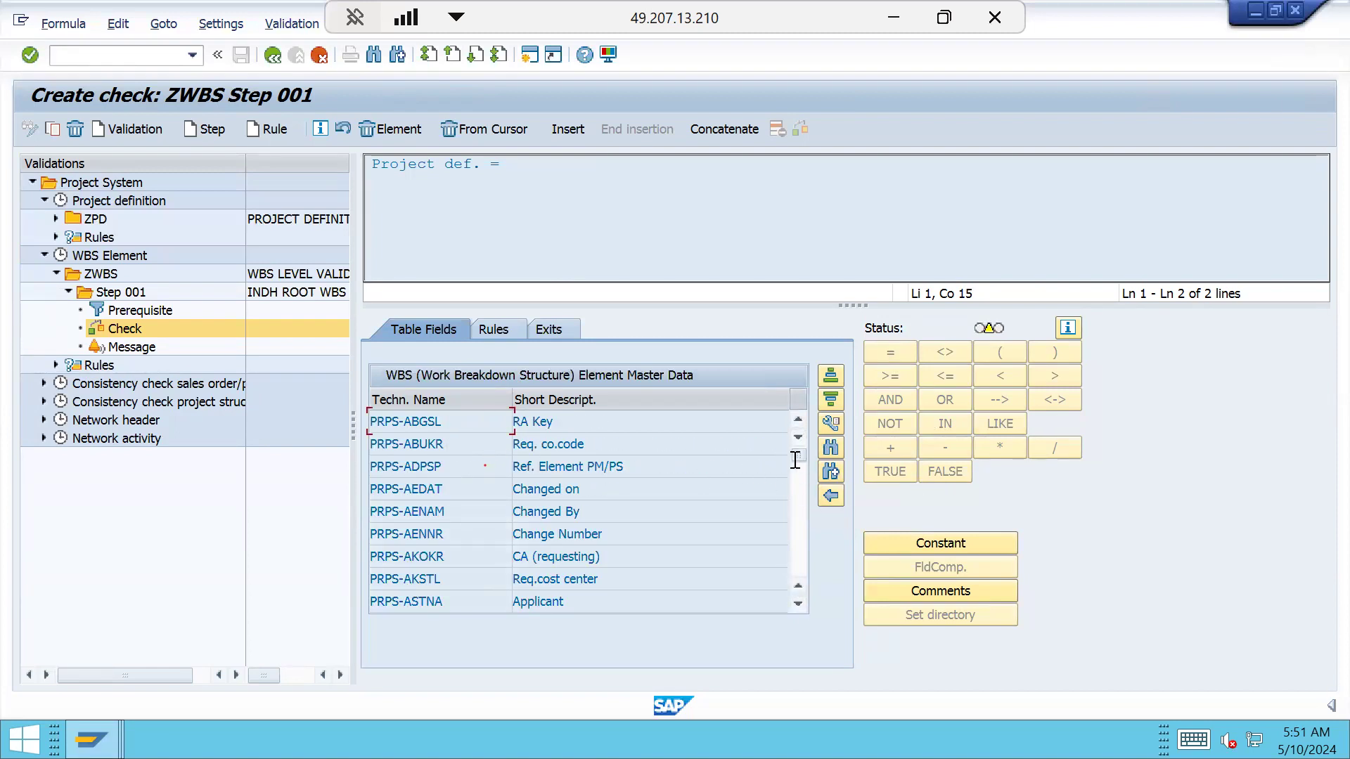
{"action": "left_click", "coordinate": [831, 449]}
{"action": "type", "text": "POSID"}
{"action": "key", "text": "Return"}
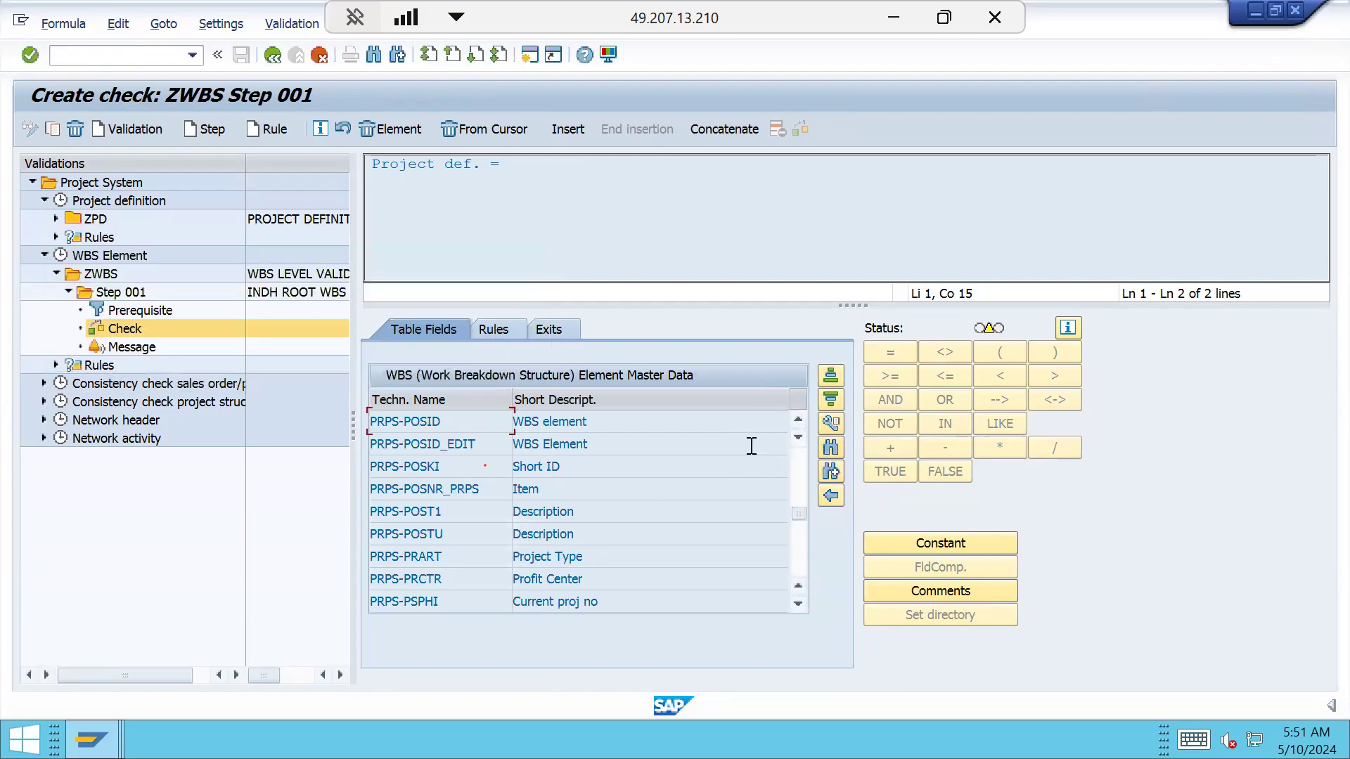
{"action": "double_click", "coordinate": [430, 422]}
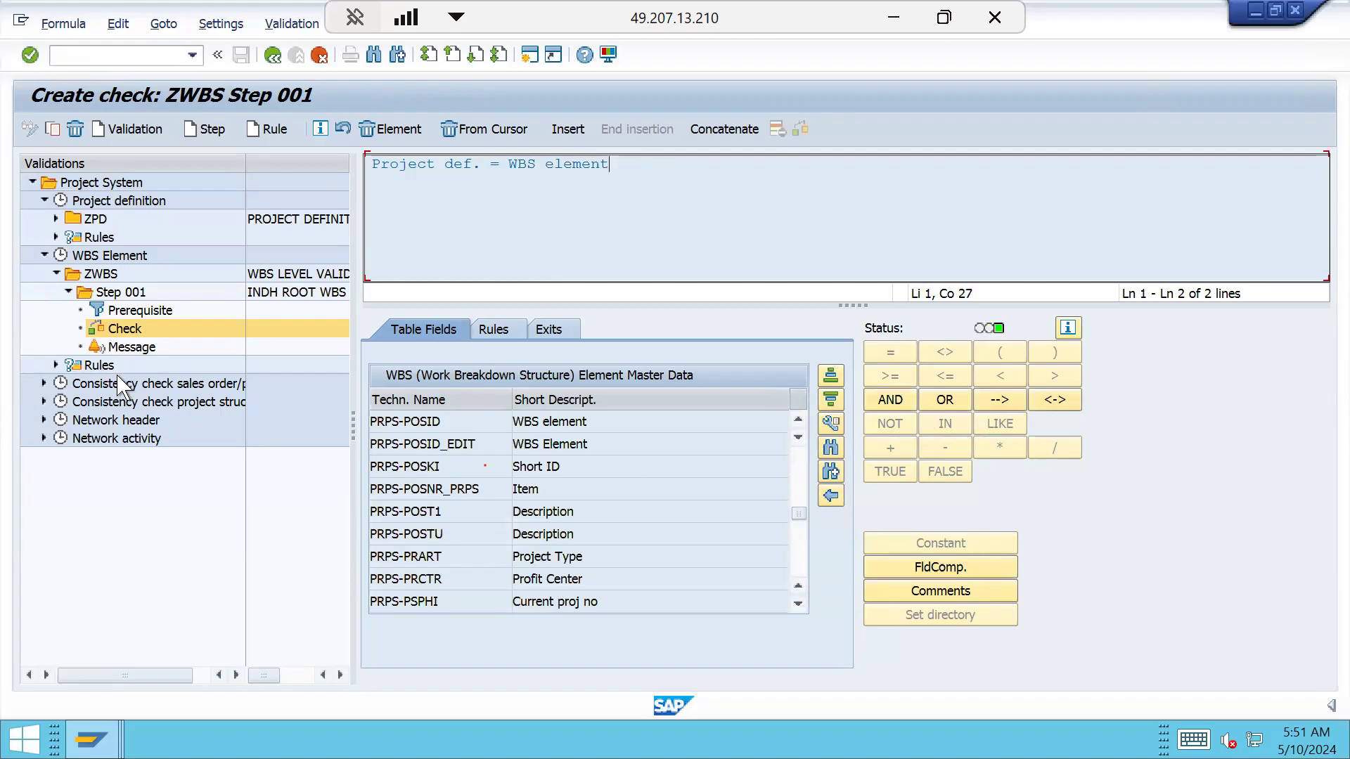
{"action": "left_click", "coordinate": [132, 346]}
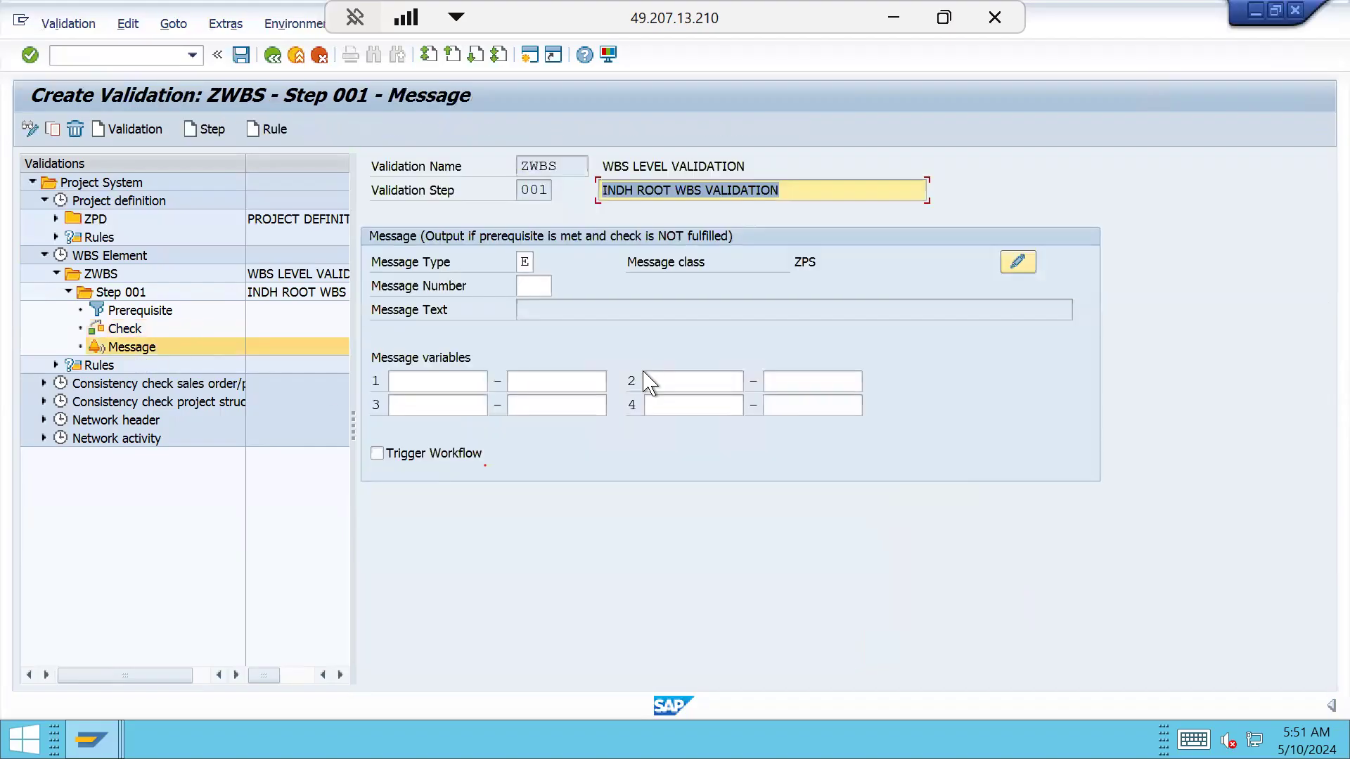
Enter 001 as the step's error message number
{"action": "left_click", "coordinate": [539, 286]}
{"action": "type", "text": "000"}
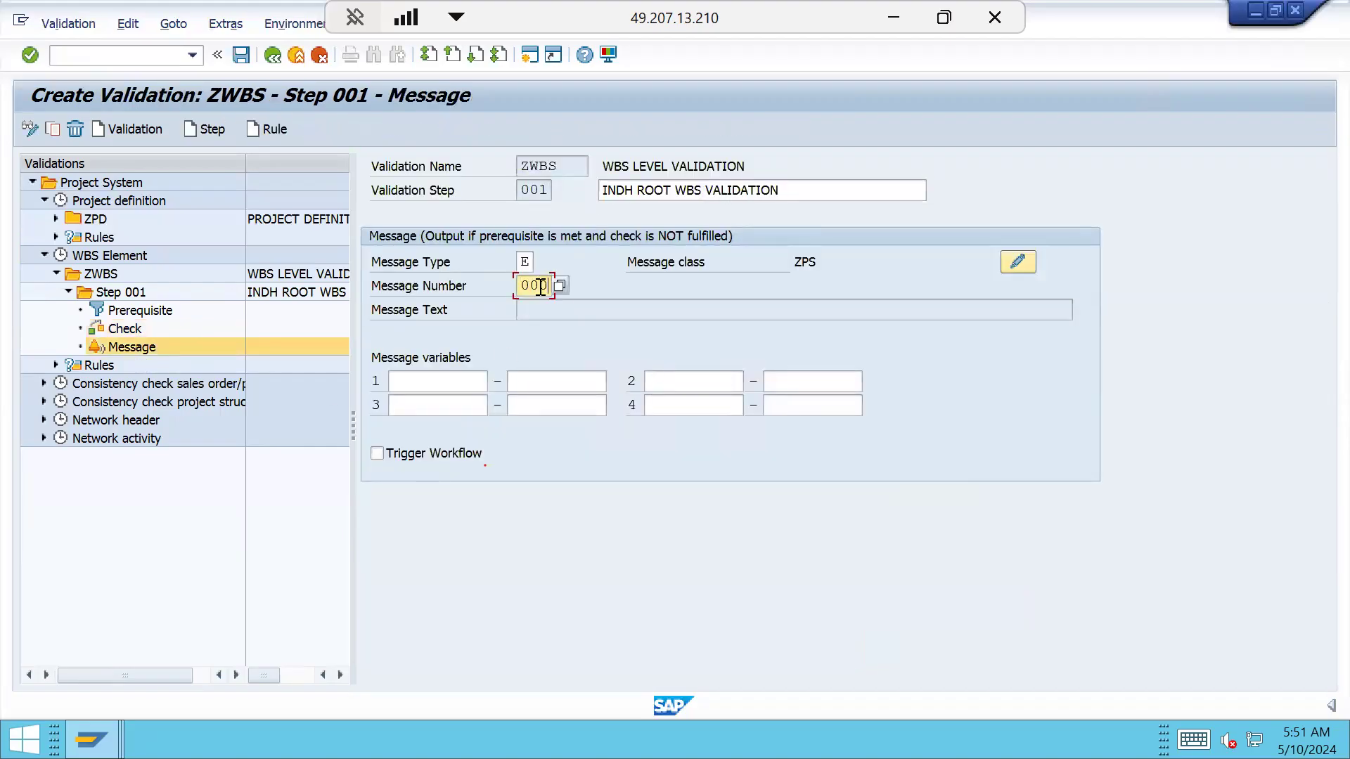
{"action": "key", "text": "BackSpace"}
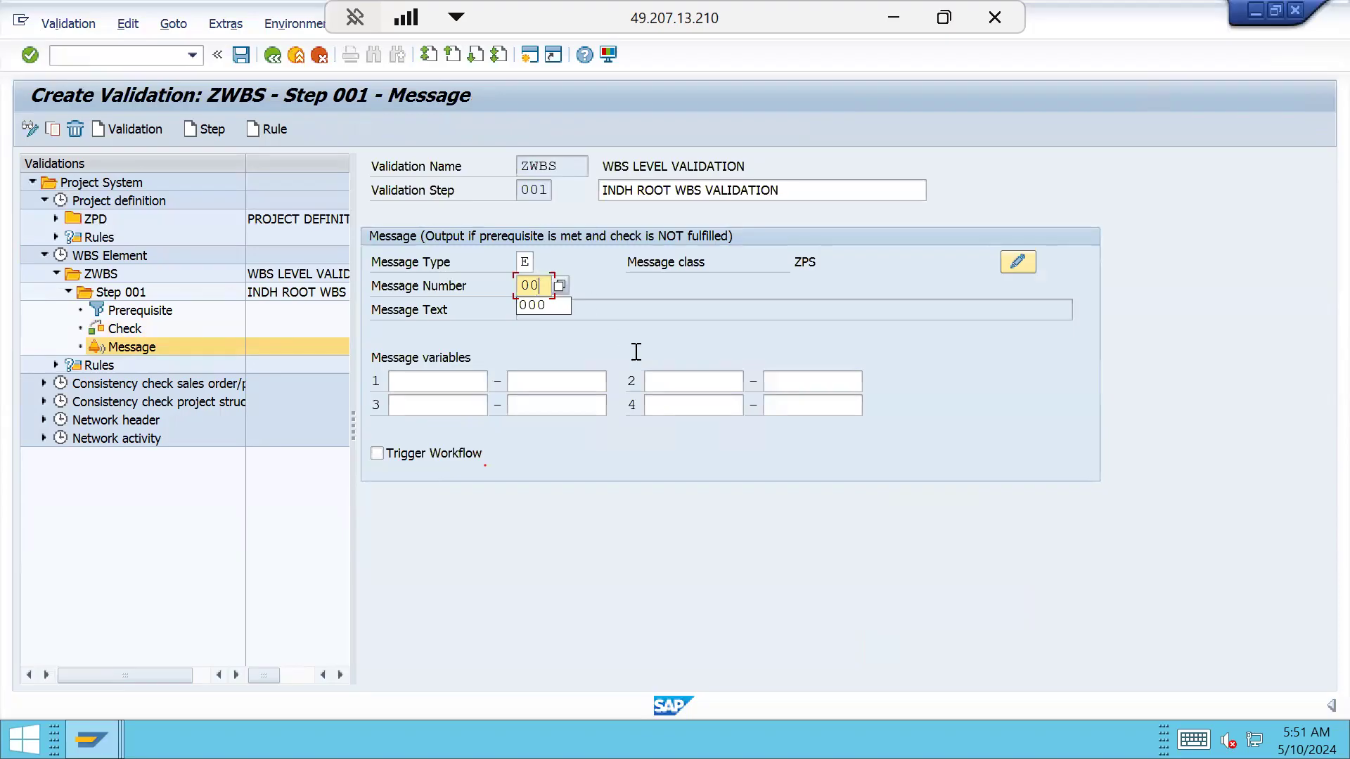
{"action": "type", "text": "1"}
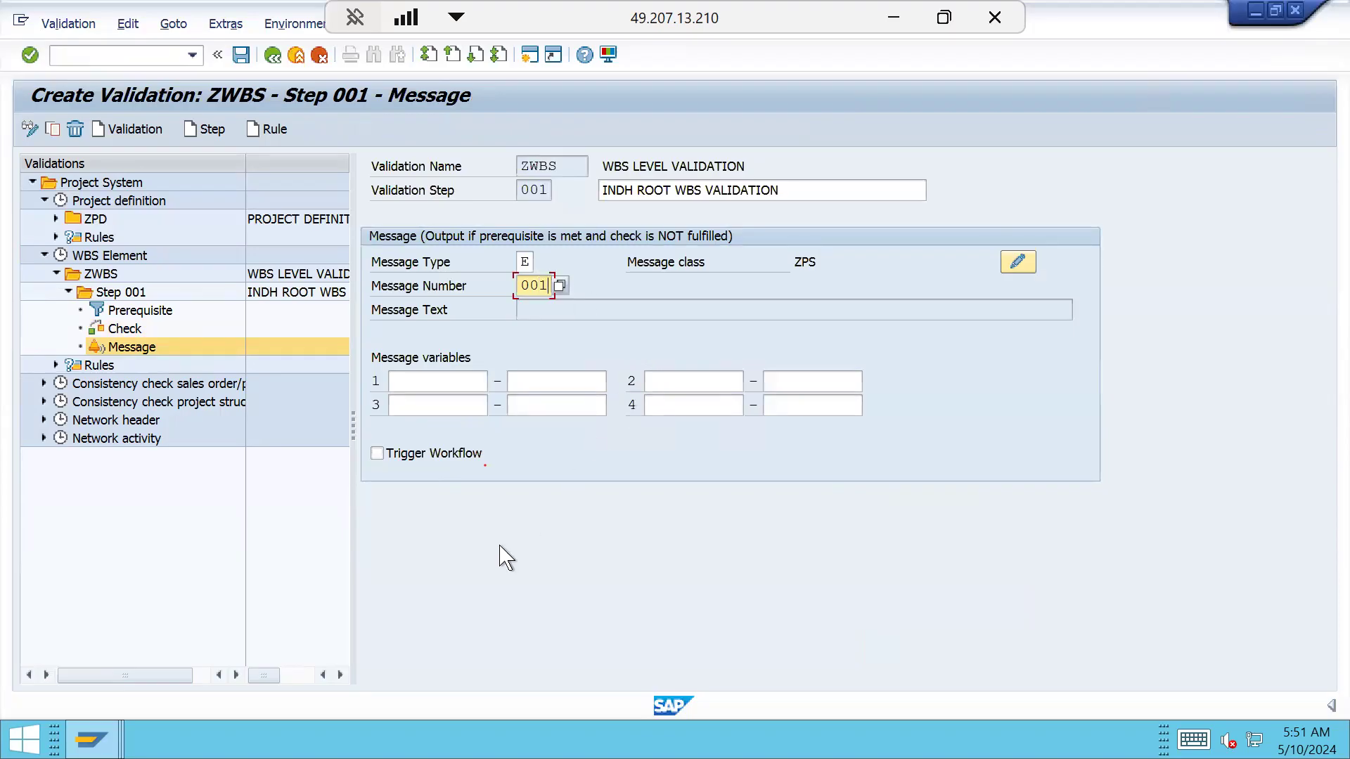
{"action": "mouse_move", "coordinate": [92, 739]}
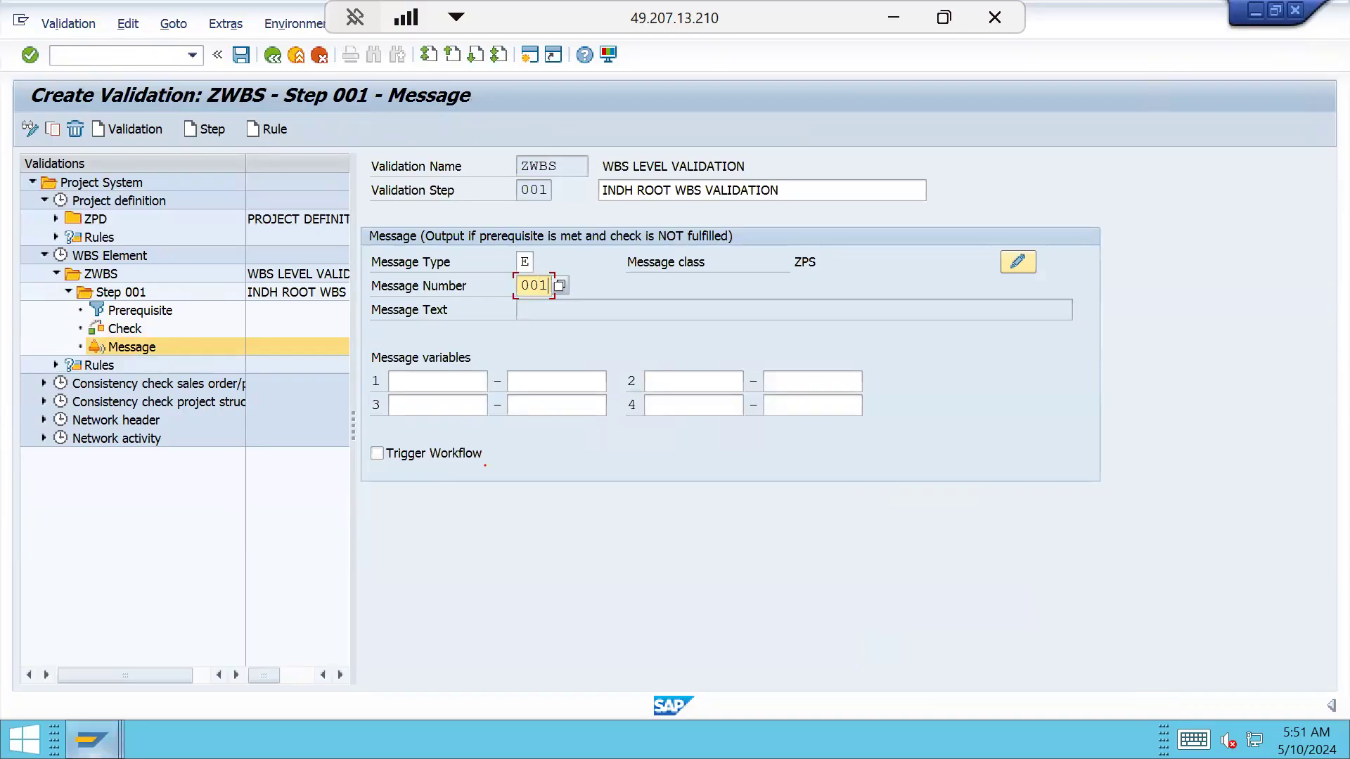
Change message 001 of class ZPS to 'PD AND ROOT WBS ELEMENT MUST BE SAME AT L1' and save it
{"action": "left_click", "coordinate": [551, 636]}
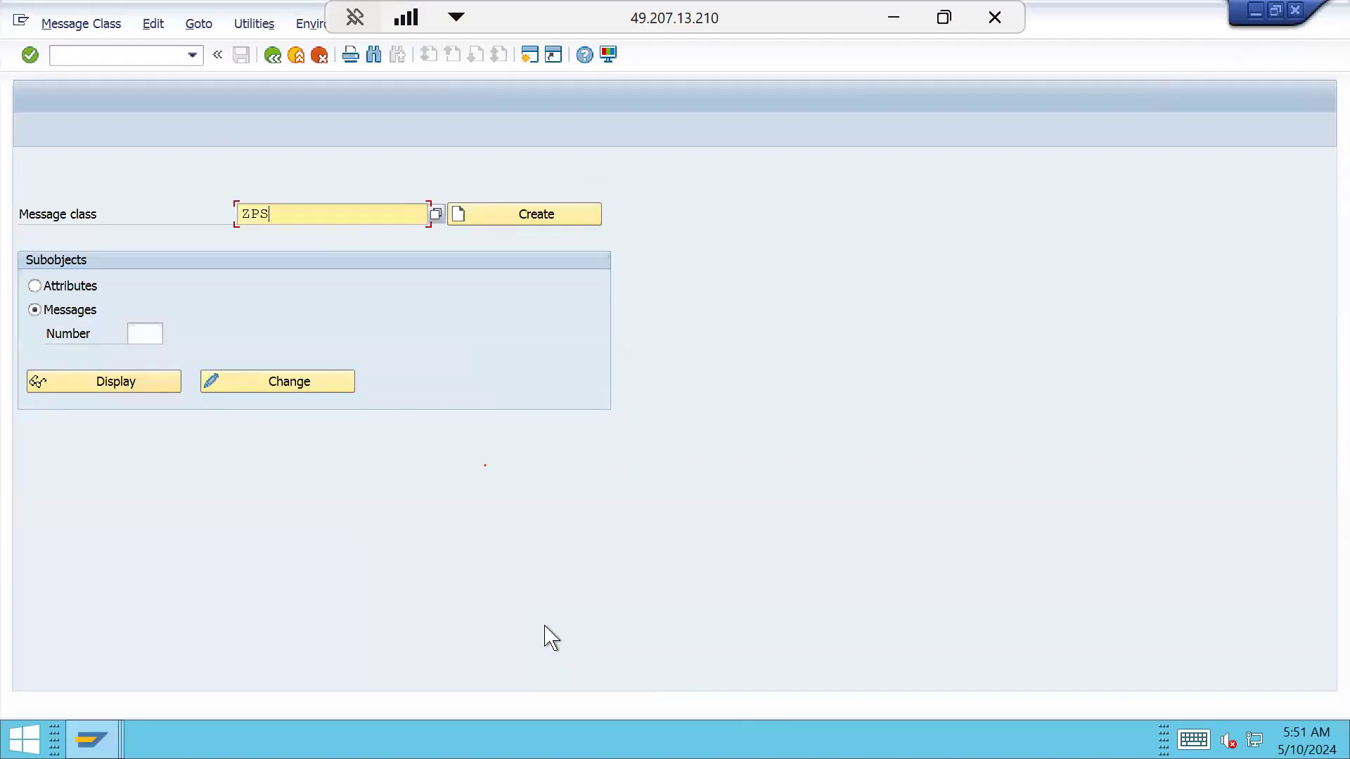
{"action": "left_click", "coordinate": [156, 334]}
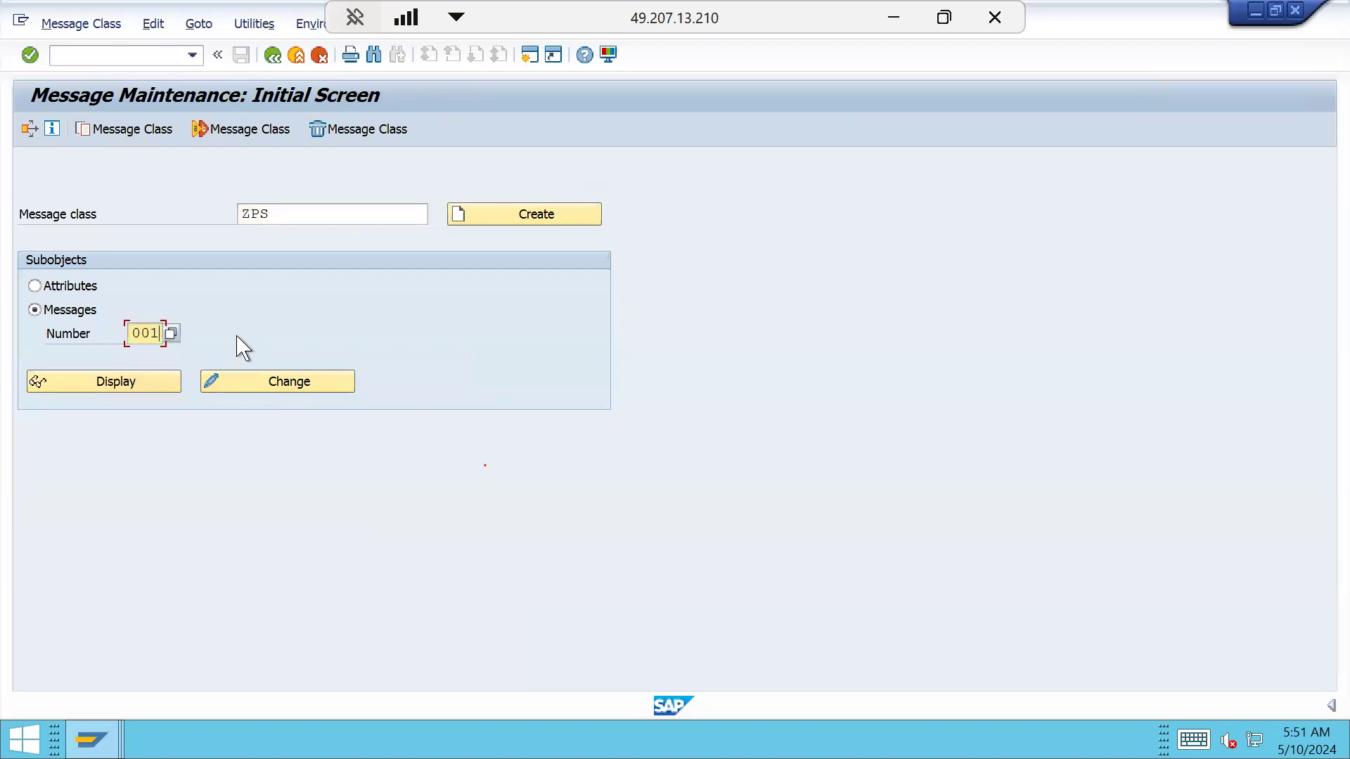
{"action": "left_click", "coordinate": [319, 382]}
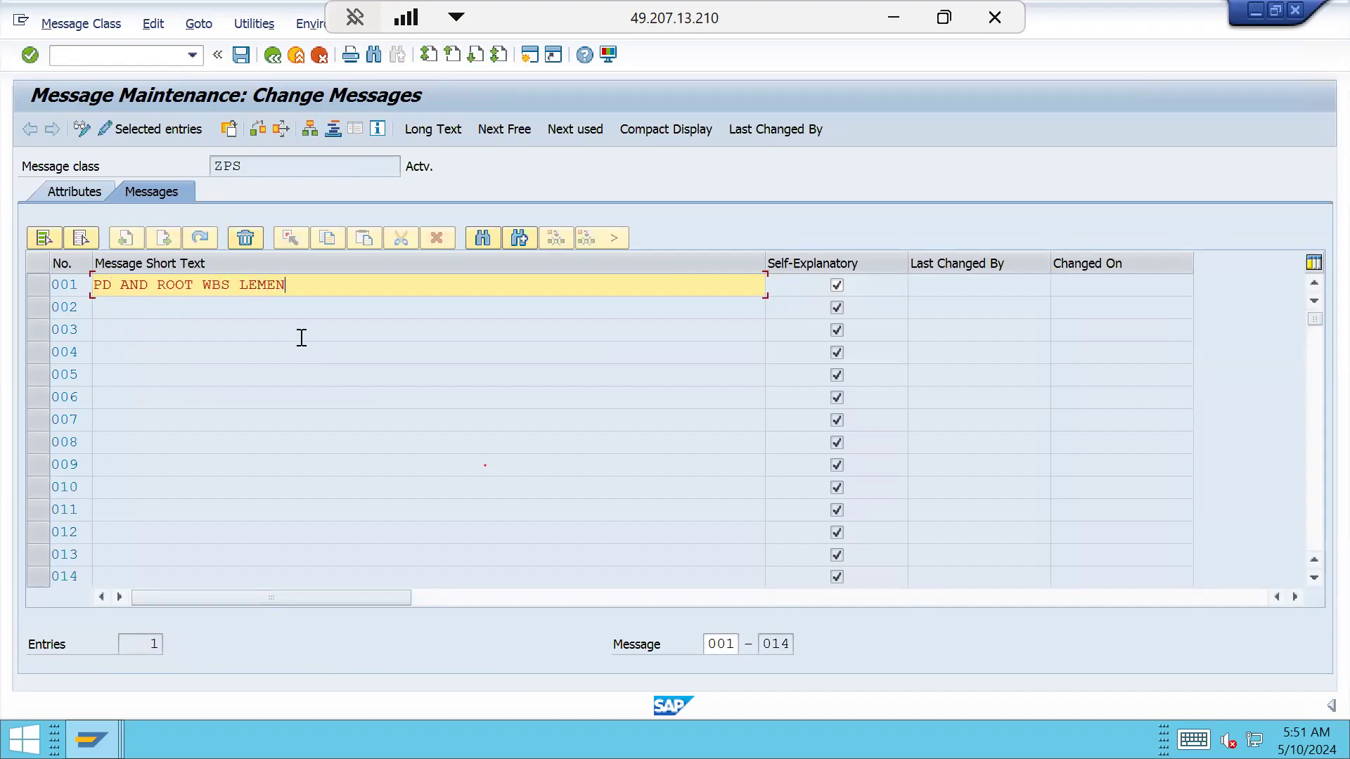
{"action": "key", "text": "BackSpace"}
{"action": "key", "text": "BackSpace"}
{"action": "key", "text": "BackSpace"}
{"action": "key", "text": "BackSpace"}
{"action": "key", "text": "BackSpace"}
{"action": "key", "text": "BackSpace"}
{"action": "key", "text": "BackSpace"}
{"action": "key", "text": "BackSpace"}
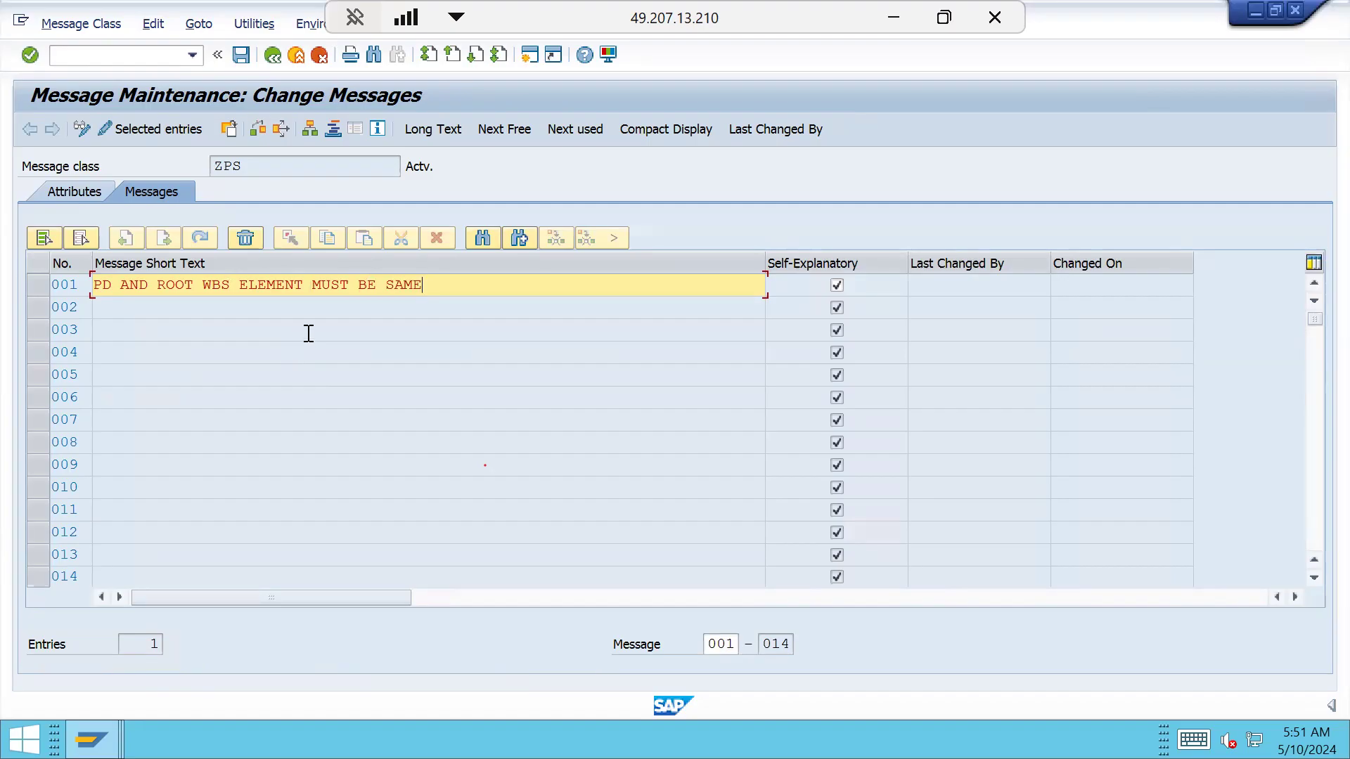
{"action": "left_click", "coordinate": [241, 55]}
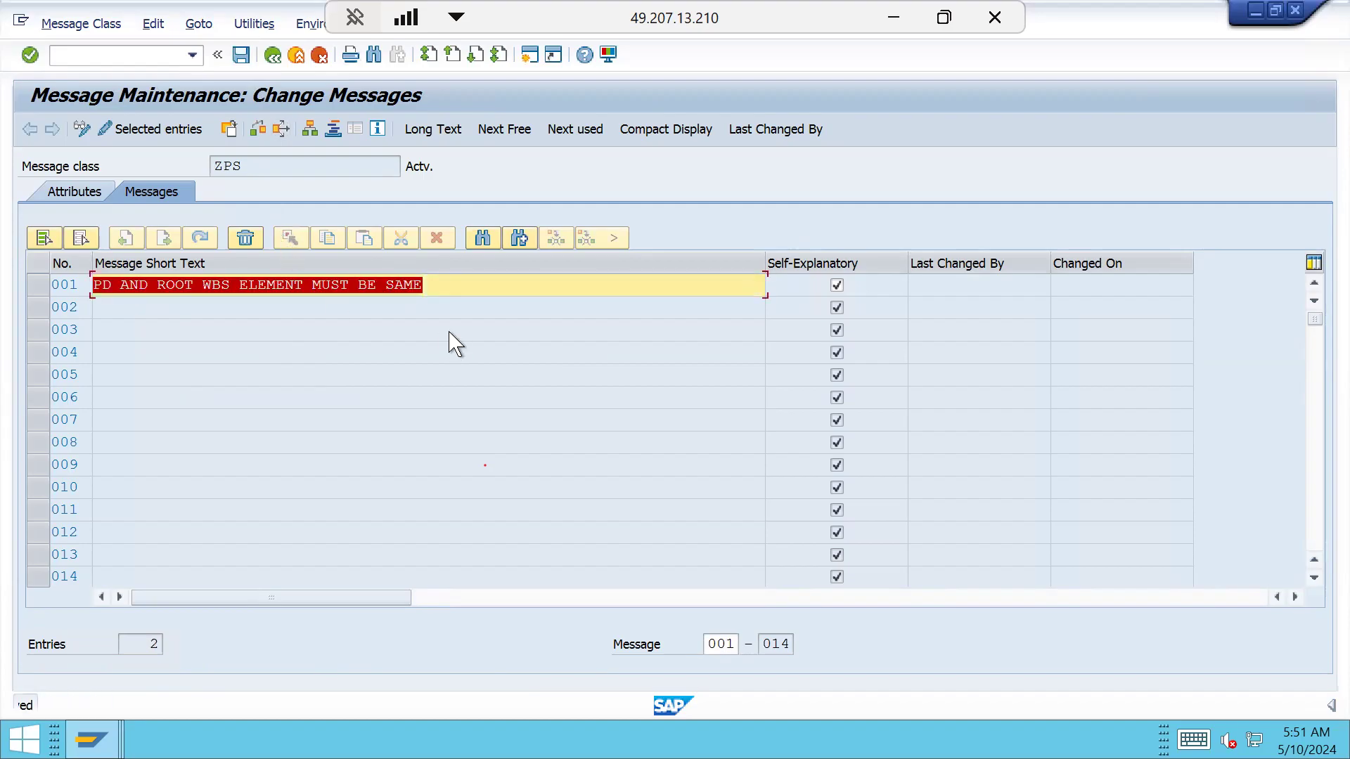
{"action": "left_click", "coordinate": [460, 287]}
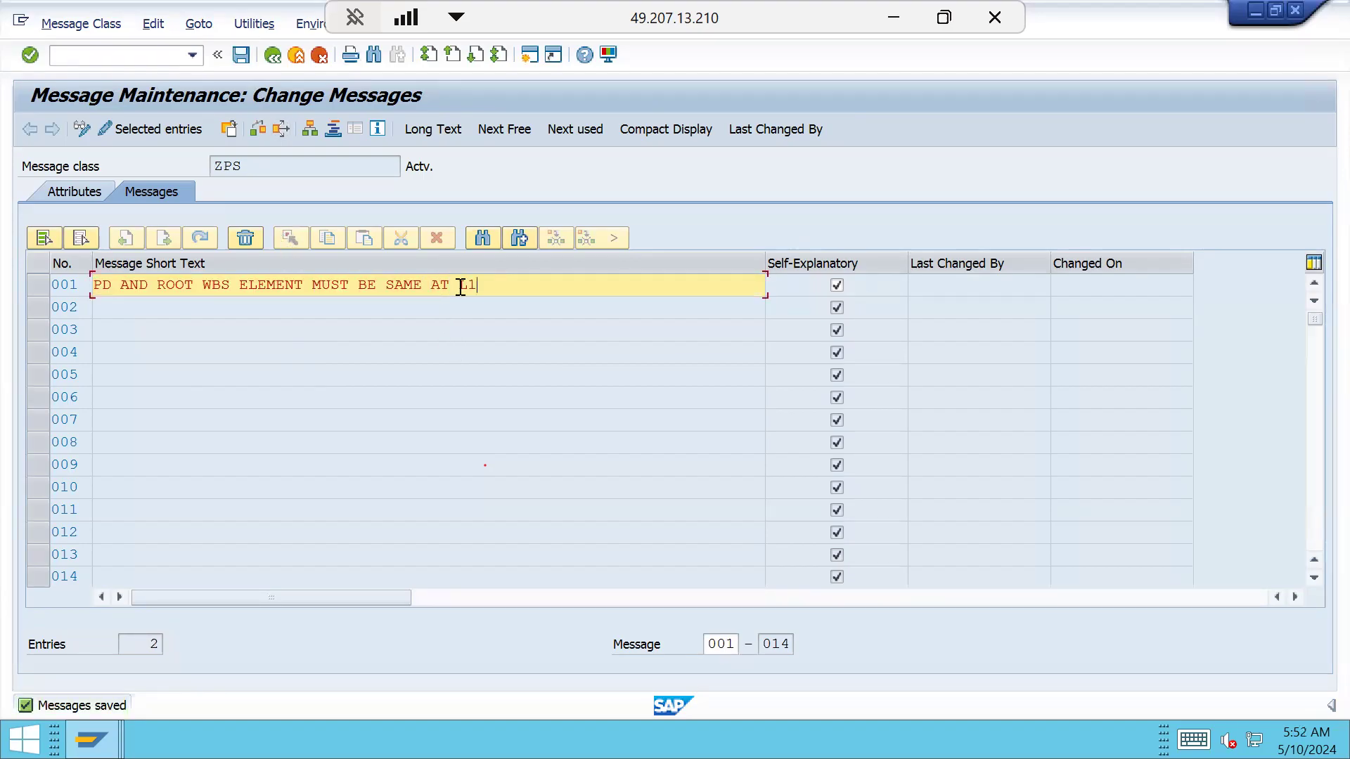
{"action": "left_click", "coordinate": [241, 55]}
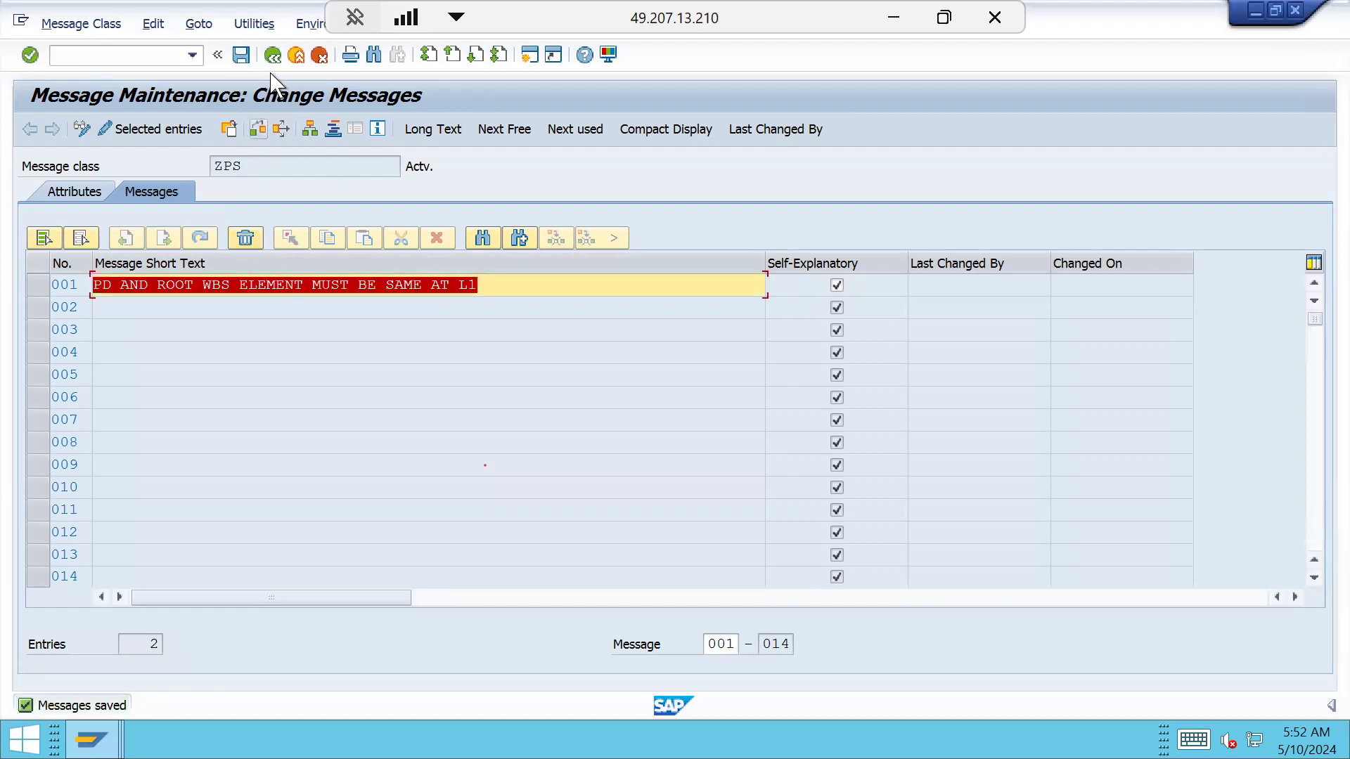
{"action": "left_click", "coordinate": [272, 55]}
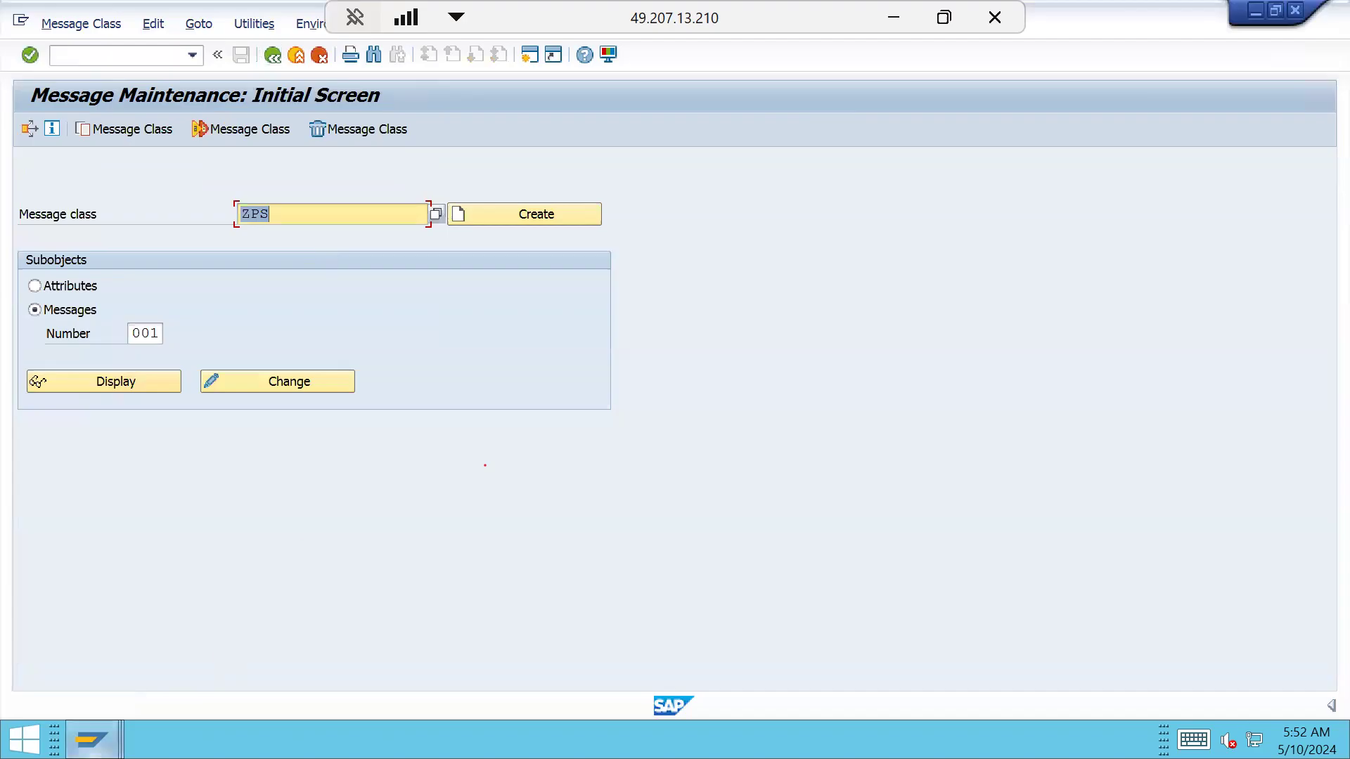
{"action": "left_click", "coordinate": [92, 739]}
Attach message 001 to step 001 and save validation ZWBS
{"action": "left_click", "coordinate": [778, 677]}
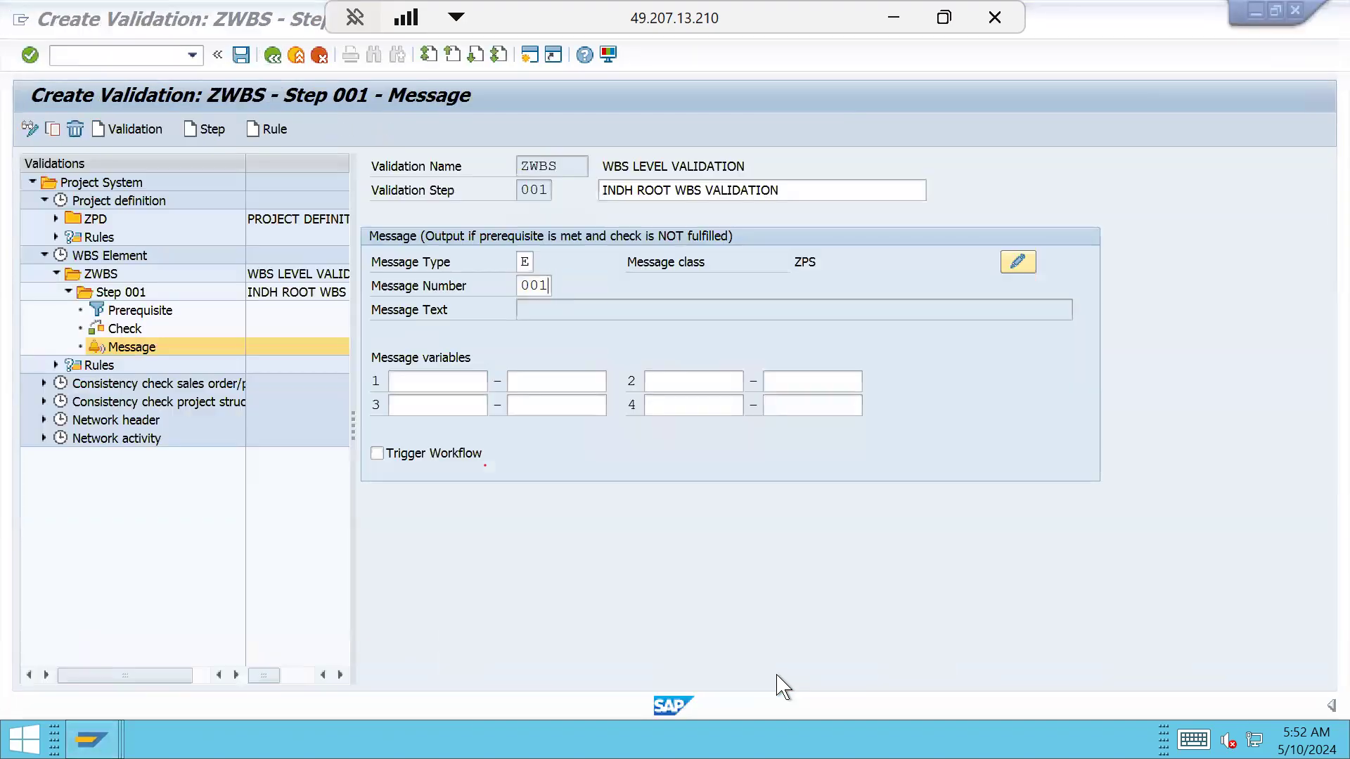
{"action": "key", "text": "Return"}
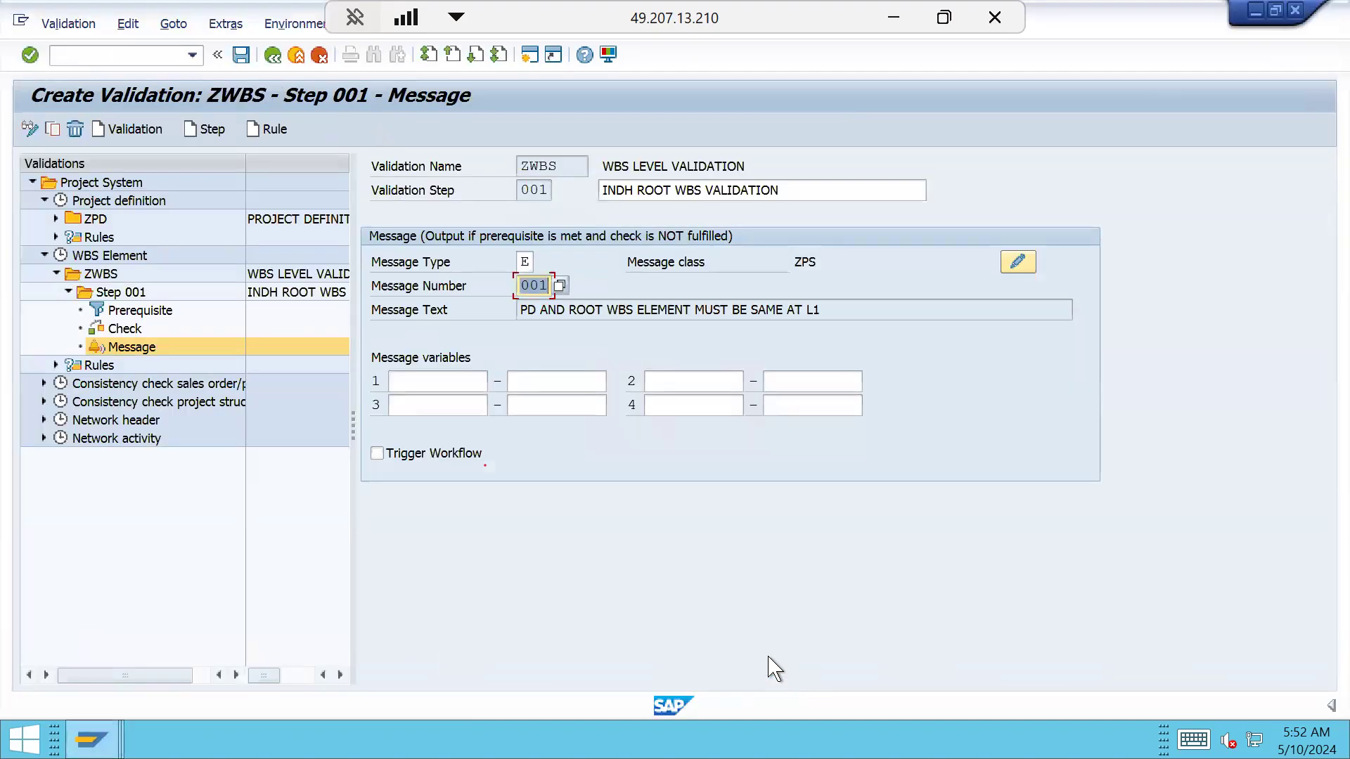
{"action": "left_click", "coordinate": [241, 55]}
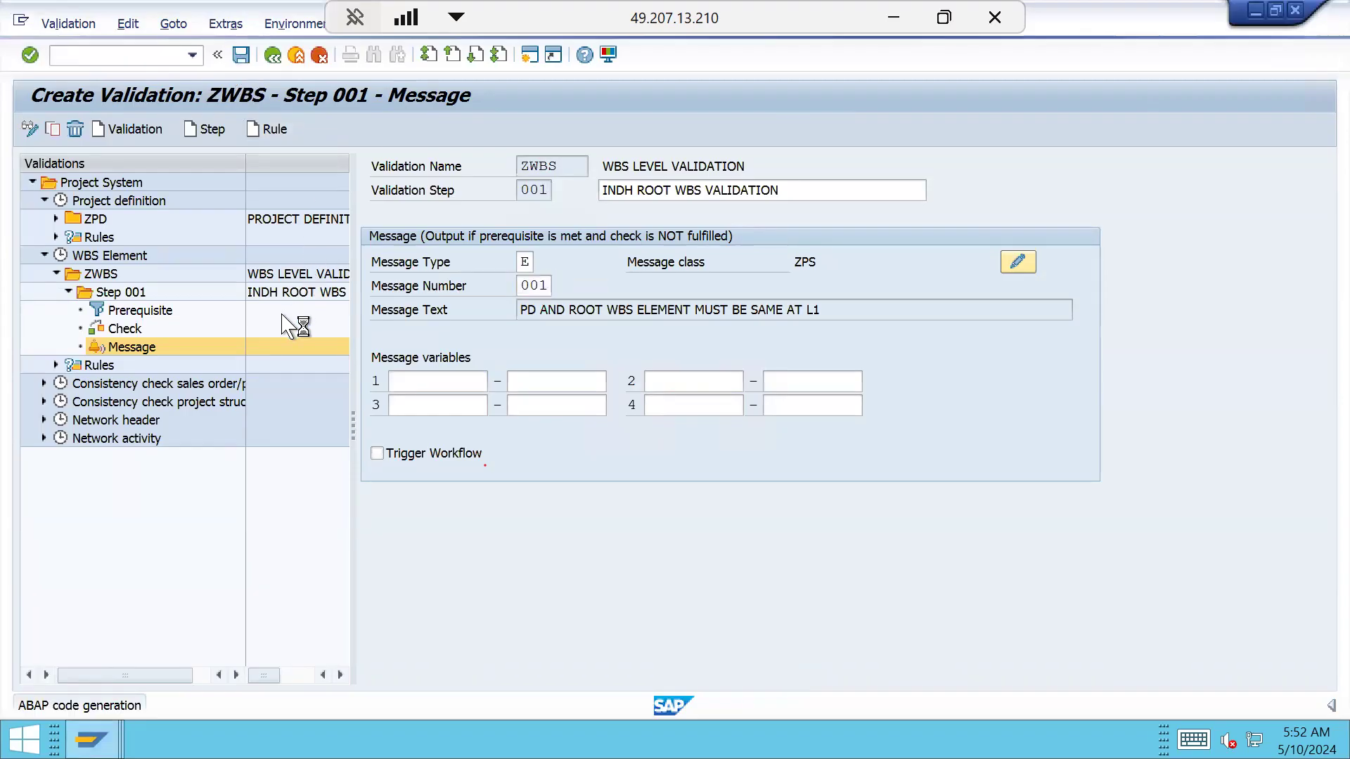
{"action": "left_click", "coordinate": [99, 274]}
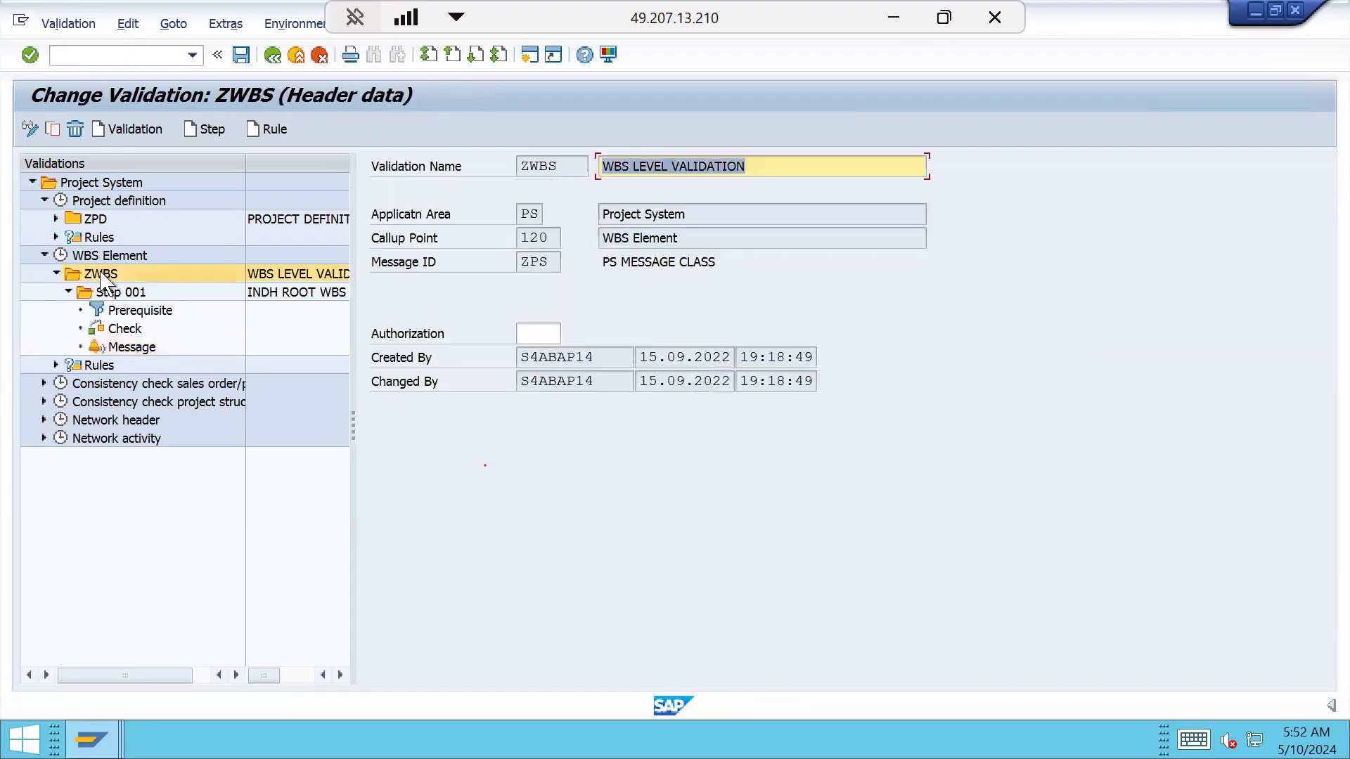
{"action": "left_click", "coordinate": [75, 25]}
{"action": "left_click", "coordinate": [81, 185]}
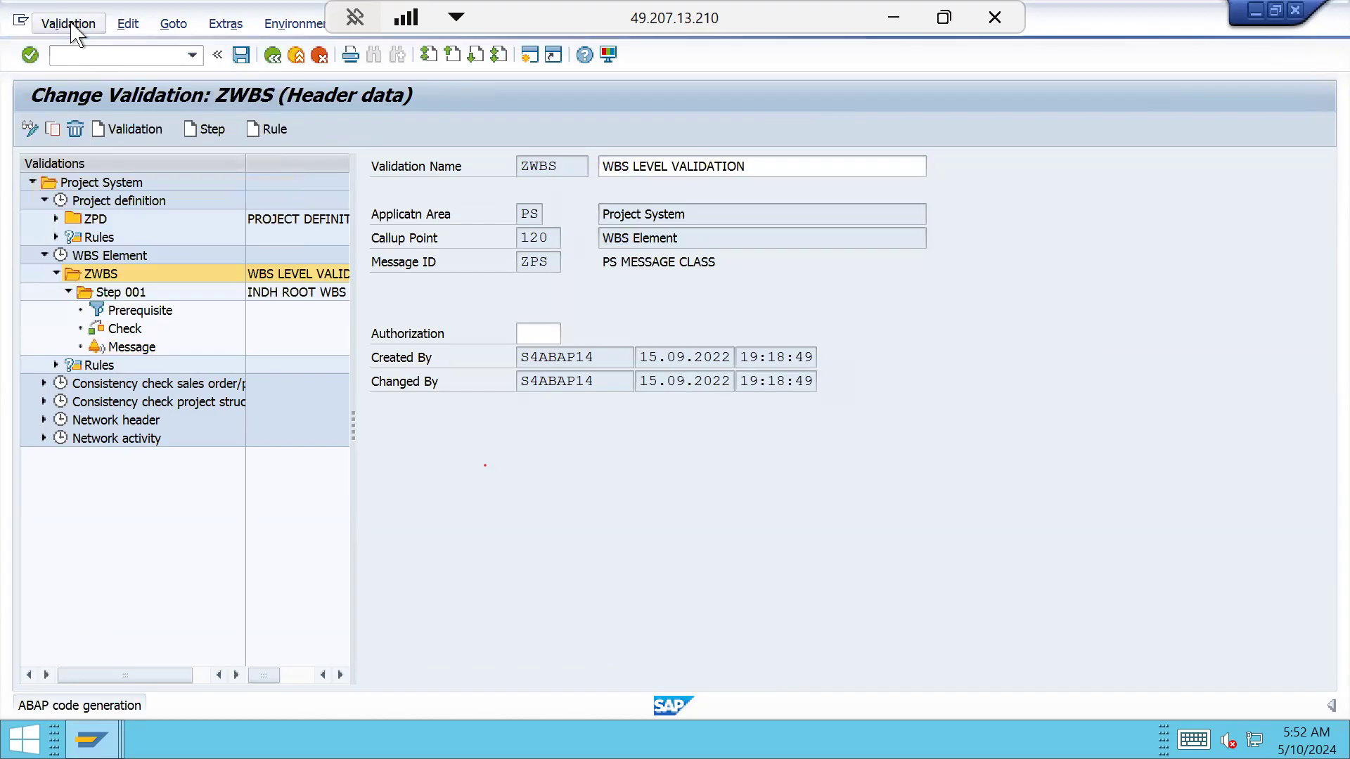
Record validation ZWBS in the proposed workbench transport request
{"action": "left_click", "coordinate": [71, 24]}
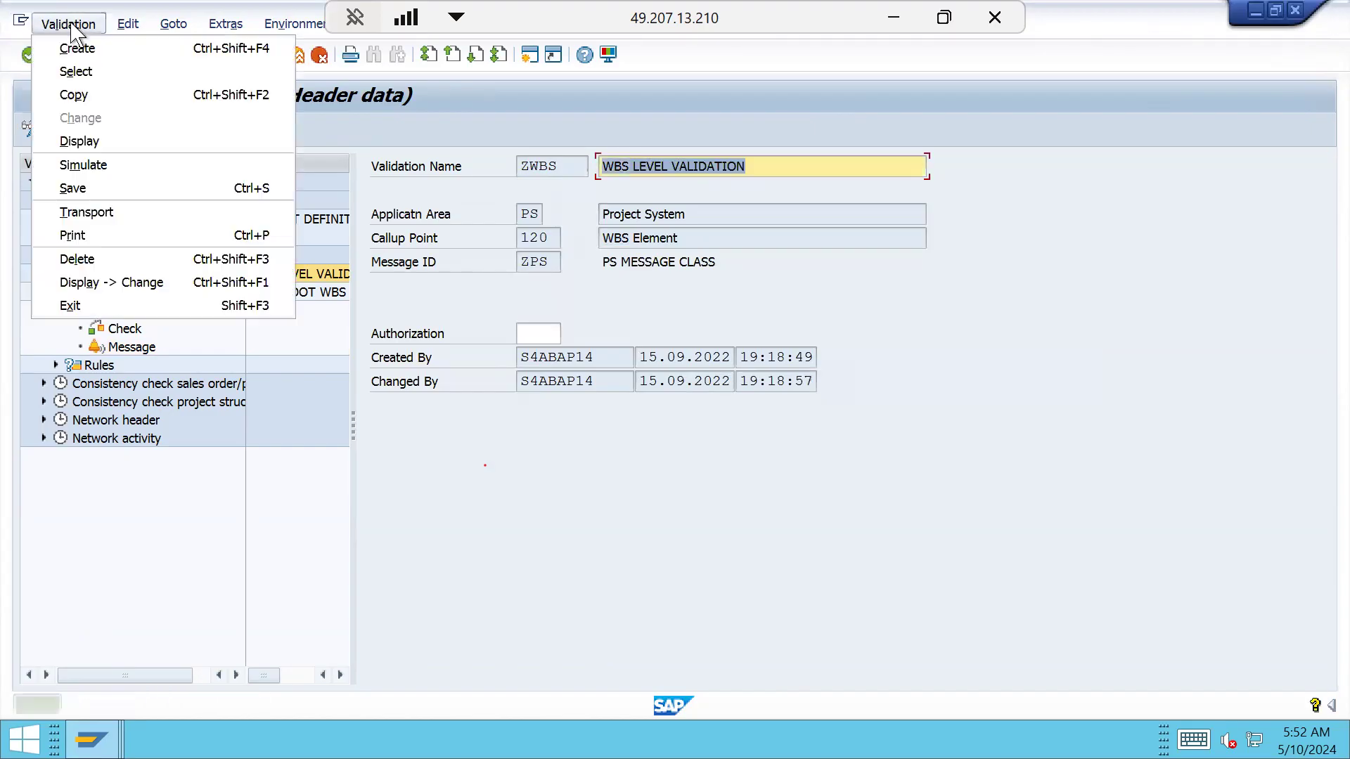
{"action": "left_click", "coordinate": [118, 211]}
{"action": "left_click", "coordinate": [30, 131]}
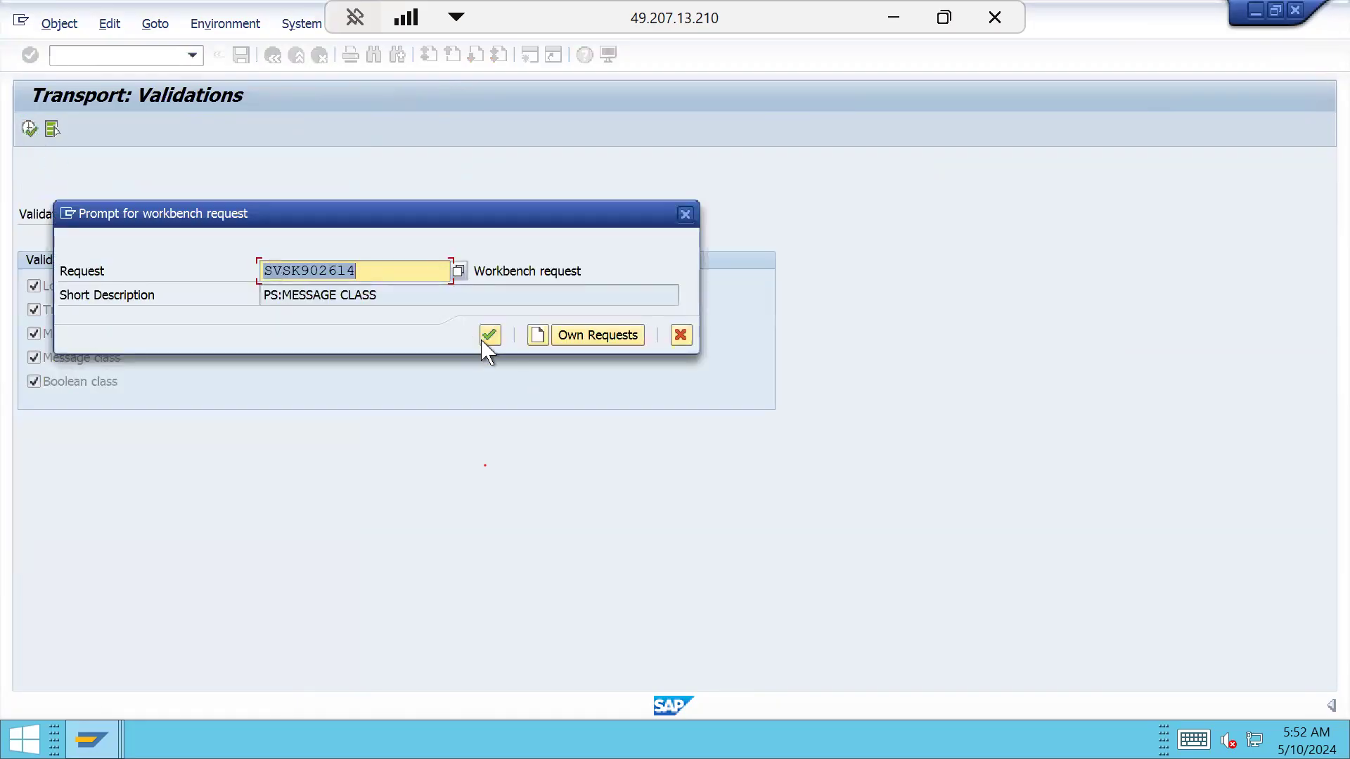
{"action": "left_click", "coordinate": [490, 336]}
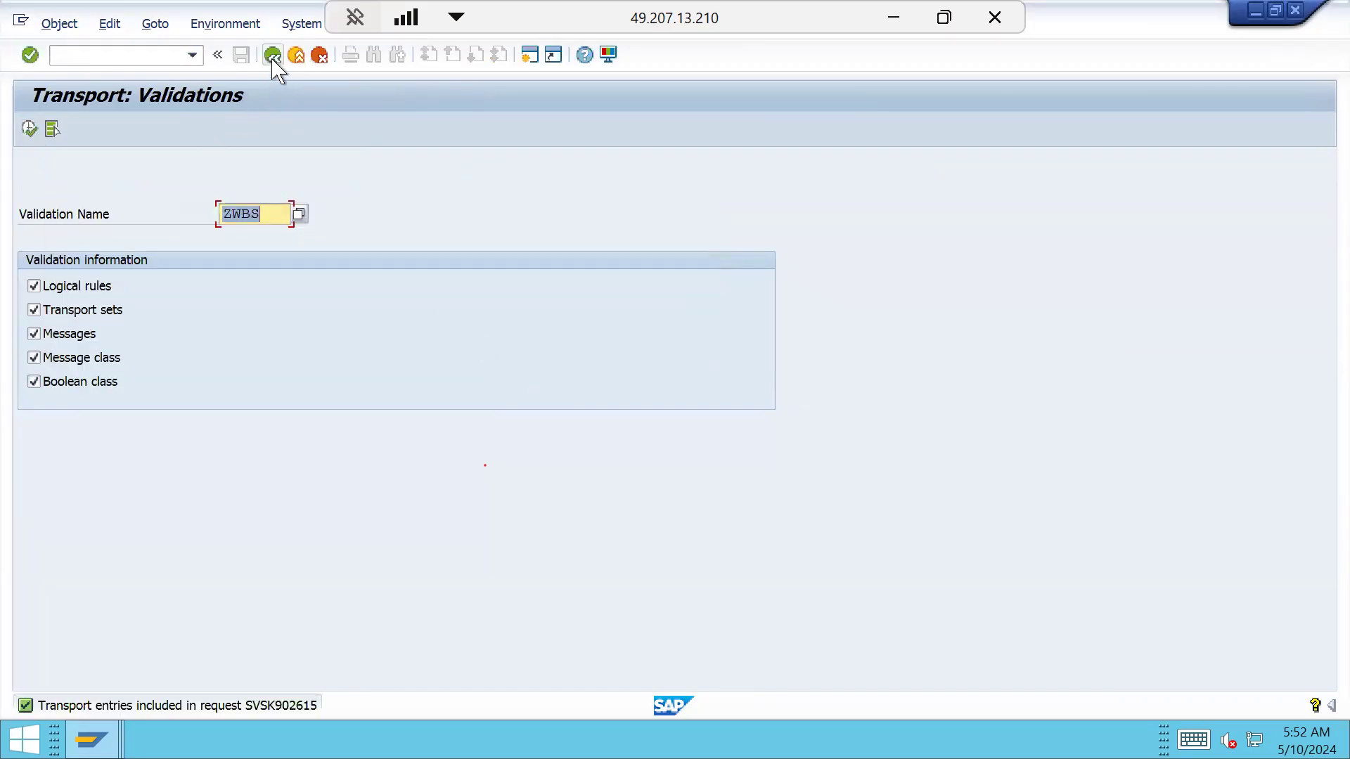
{"action": "left_click", "coordinate": [272, 56]}
{"action": "left_click", "coordinate": [272, 56]}
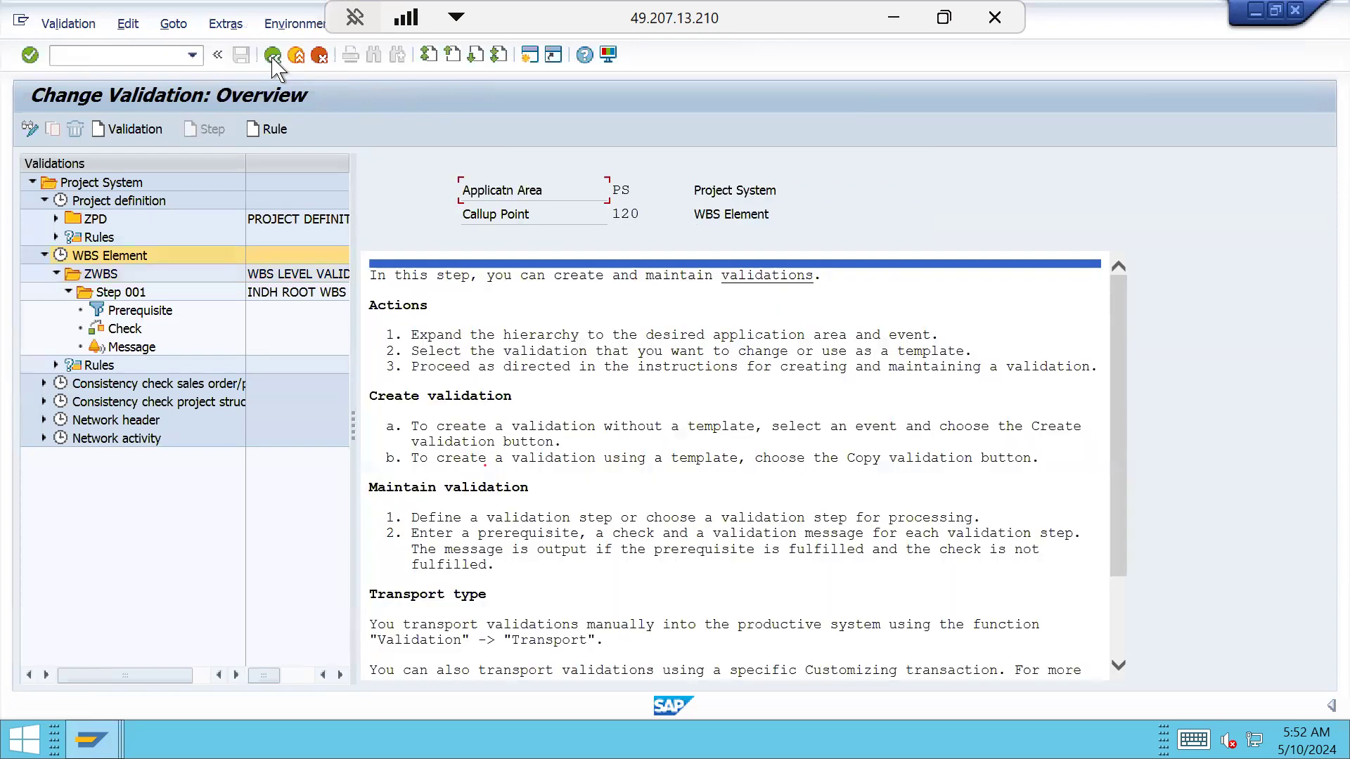
Open project INDH-2501-0001 in Project Builder (CJ20N) from the worklist
{"action": "left_click", "coordinate": [273, 55]}
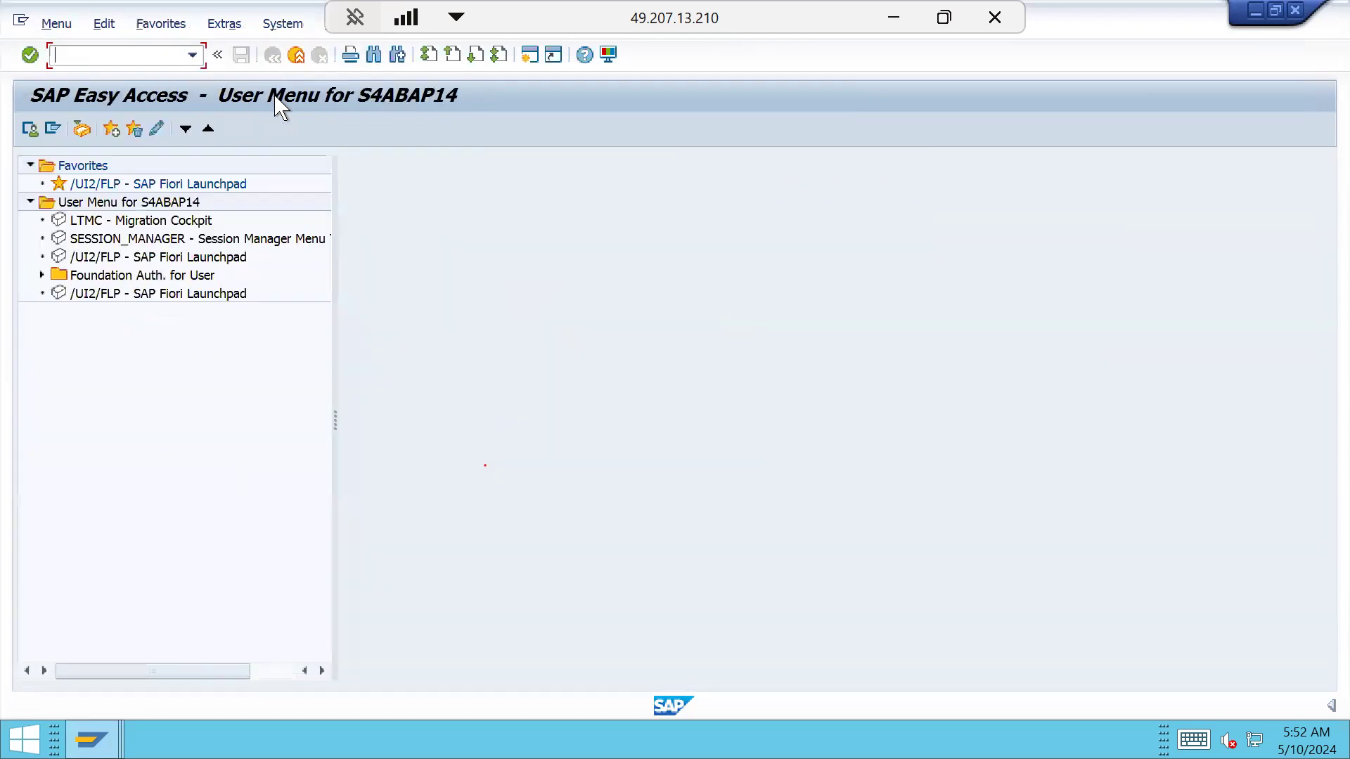
{"action": "type", "text": "CJ20N"}
{"action": "key", "text": "Return"}
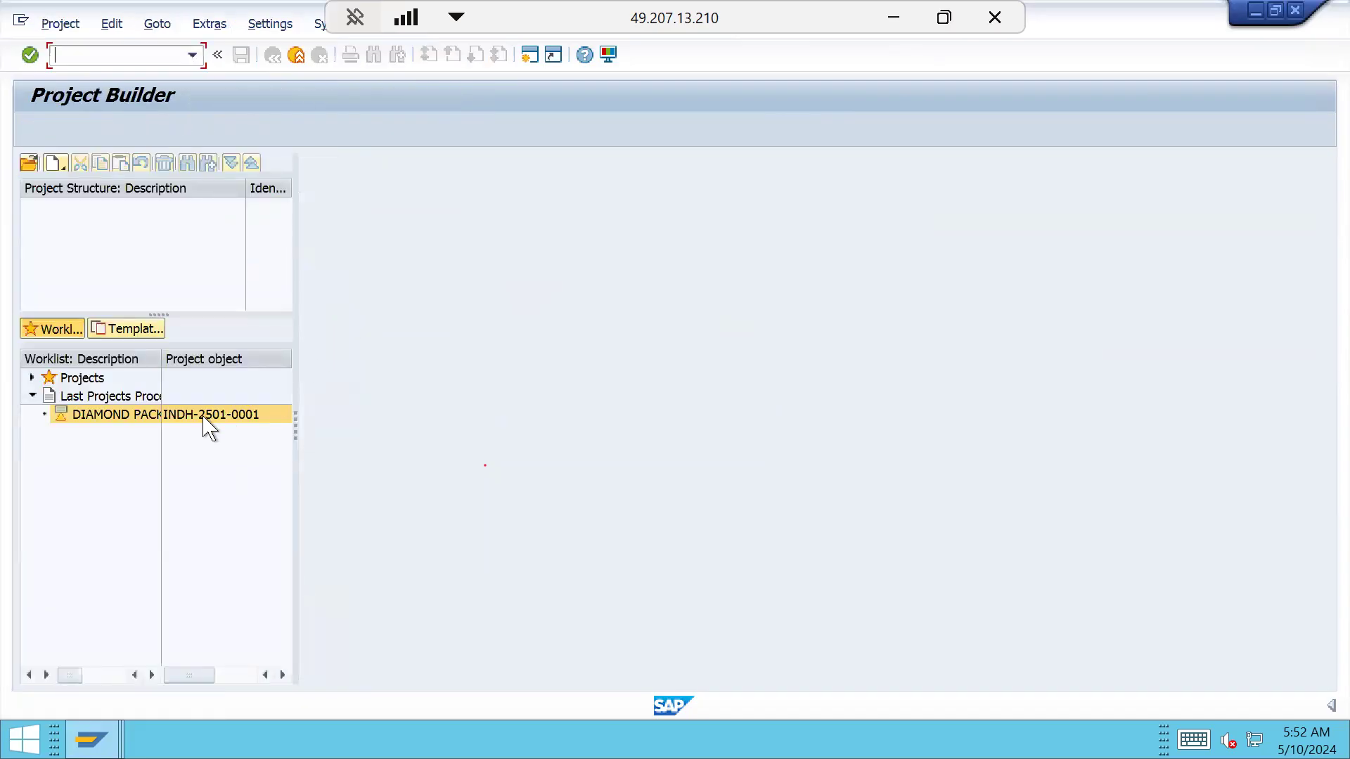
{"action": "double_click", "coordinate": [204, 417]}
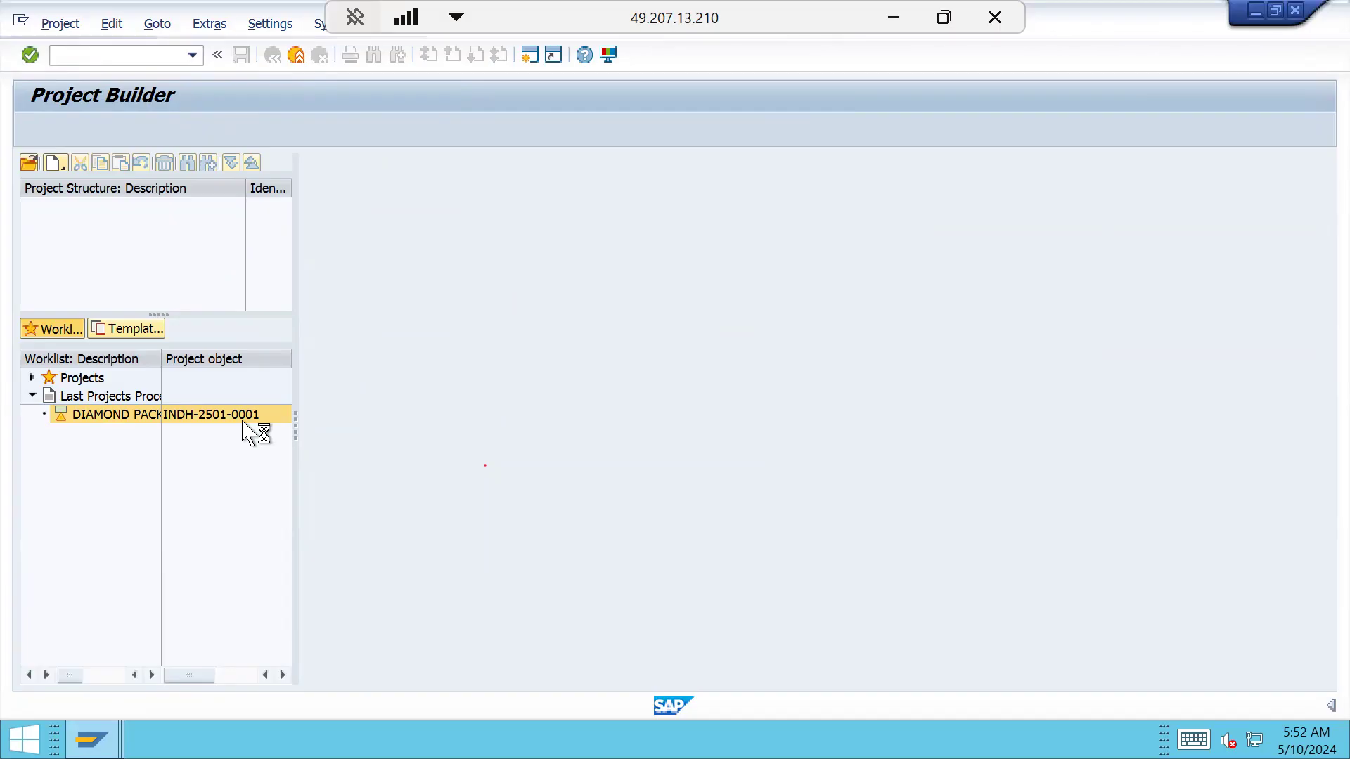
Exit the message maintenance session back to the Easy Access menu
{"action": "mouse_move", "coordinate": [92, 738]}
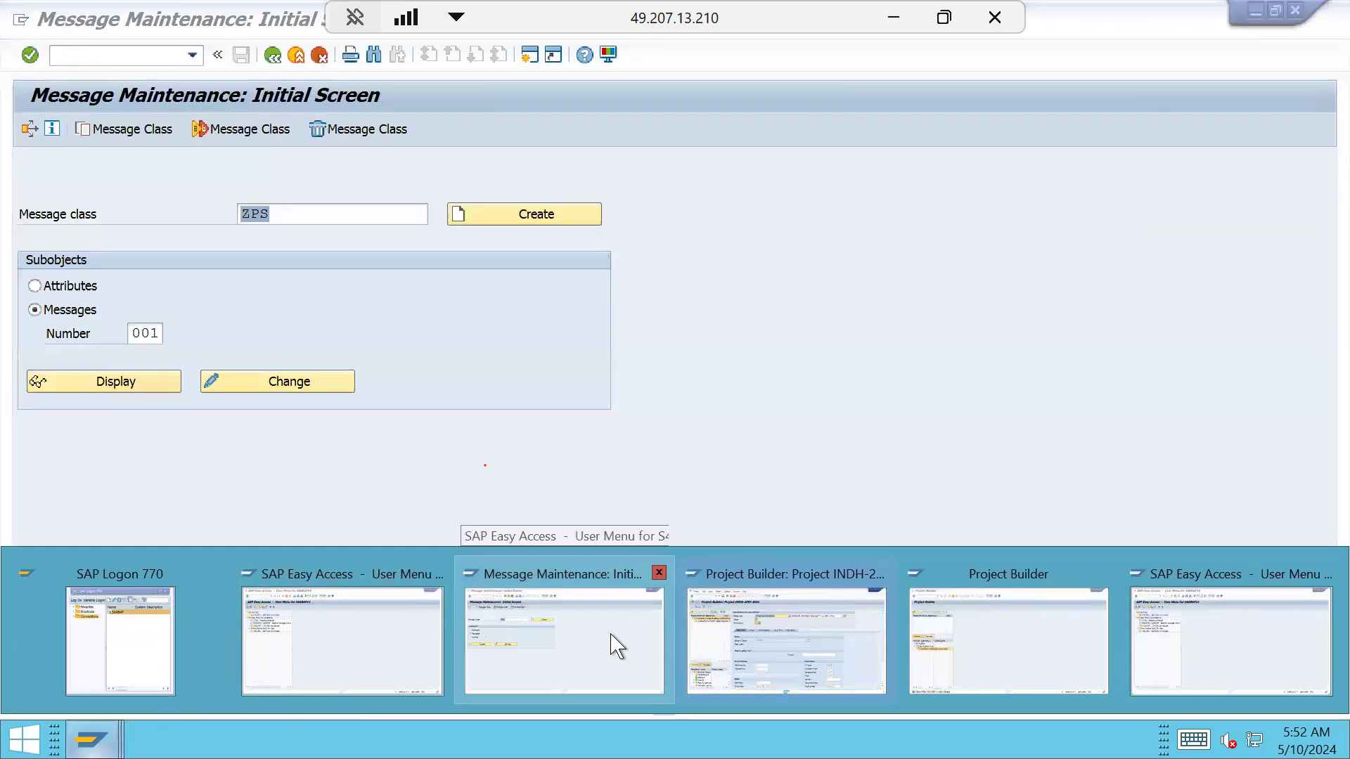
{"action": "left_click", "coordinate": [615, 646]}
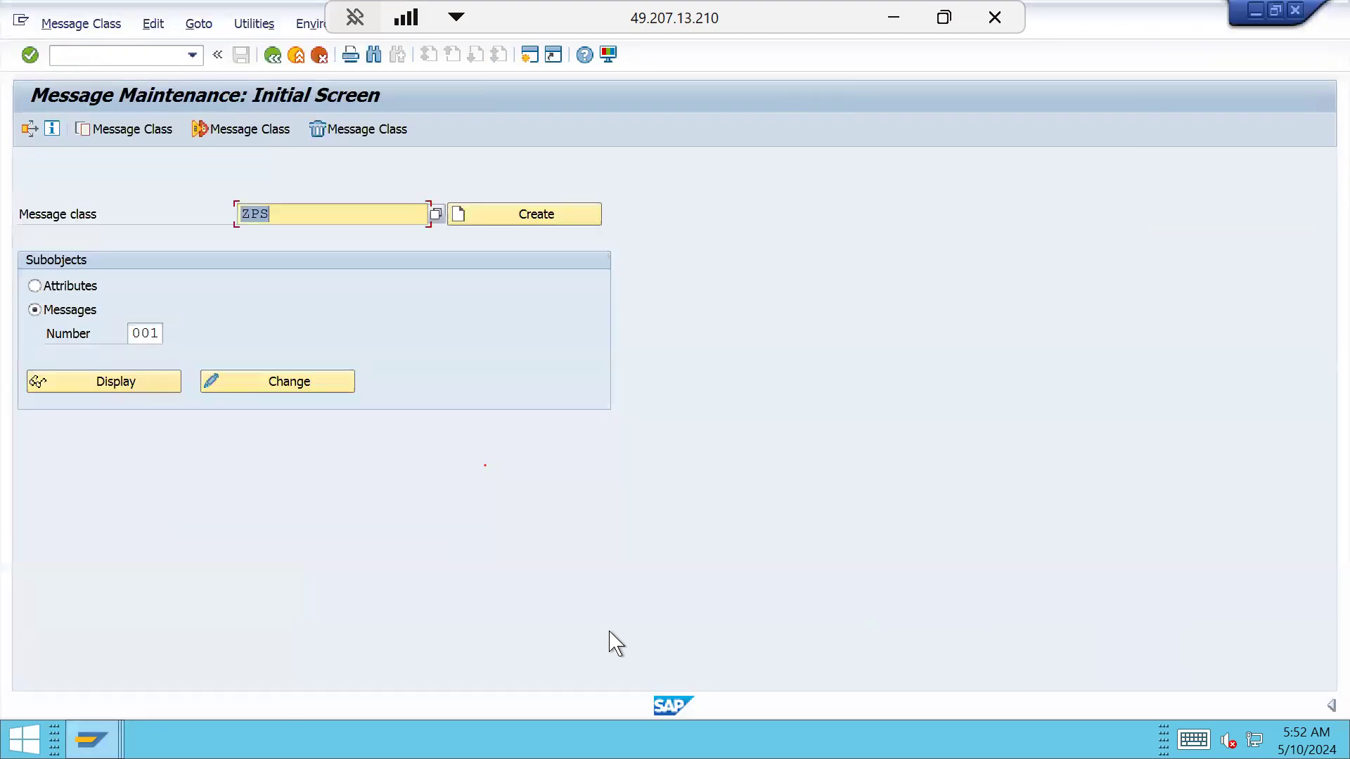
{"action": "left_click", "coordinate": [273, 55]}
Set ZWBS as the WBS-element validation in project profile INDH (OPSA) and save it
{"action": "type", "text": "OPSA"}
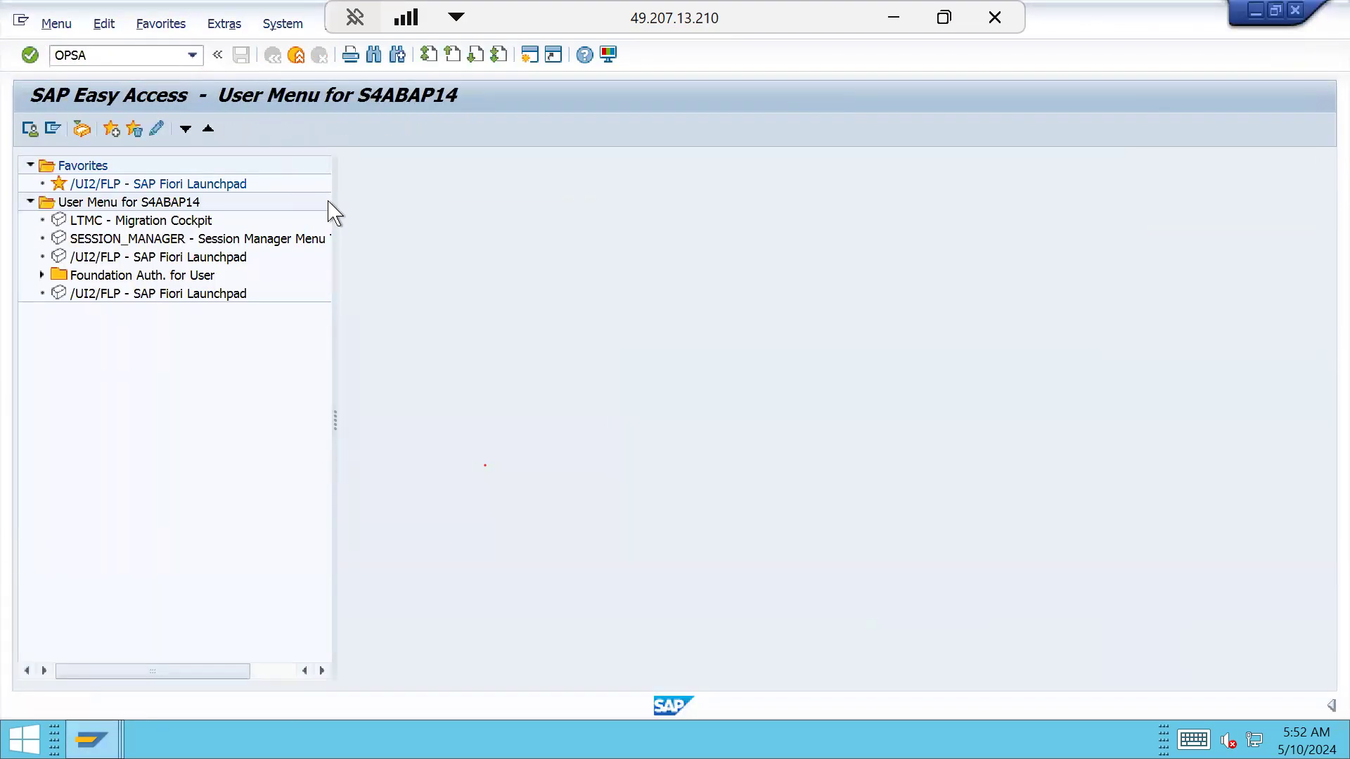
{"action": "key", "text": "Return"}
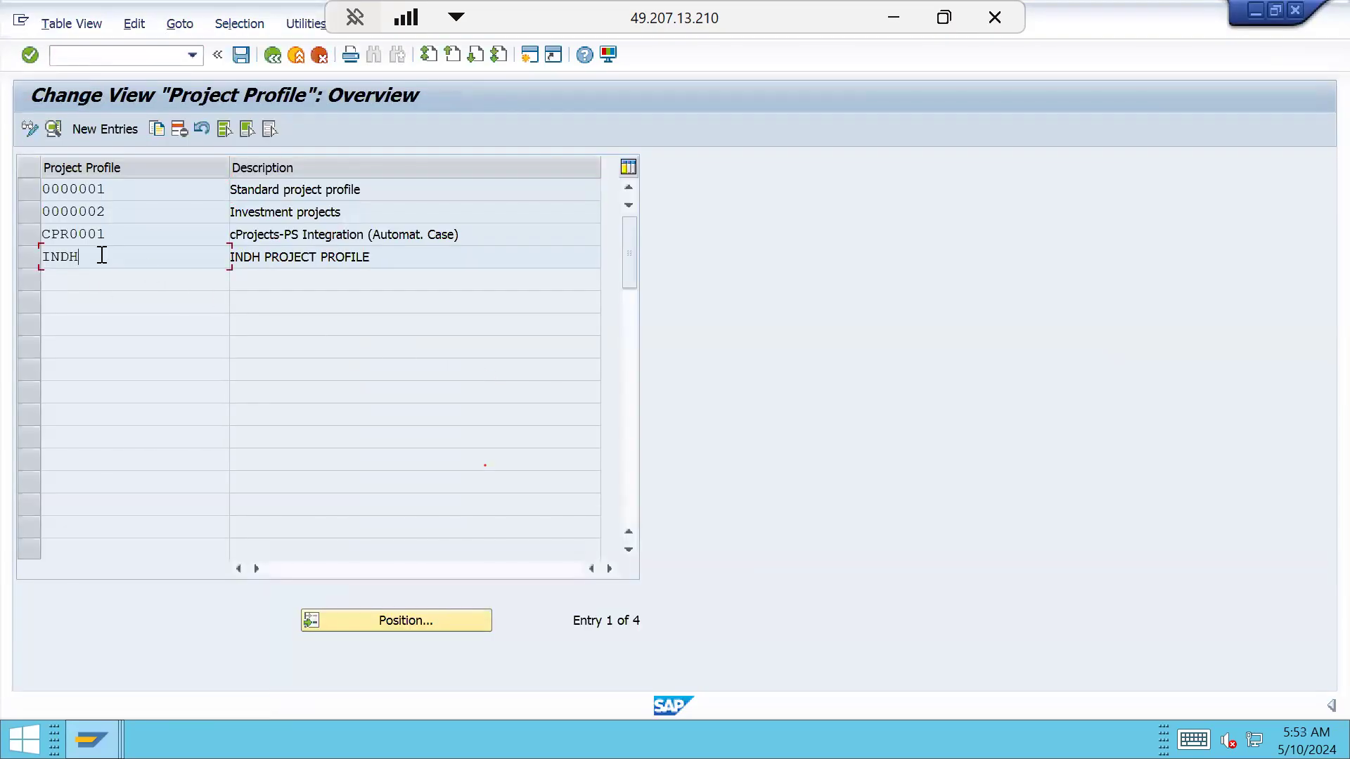
{"action": "double_click", "coordinate": [102, 257]}
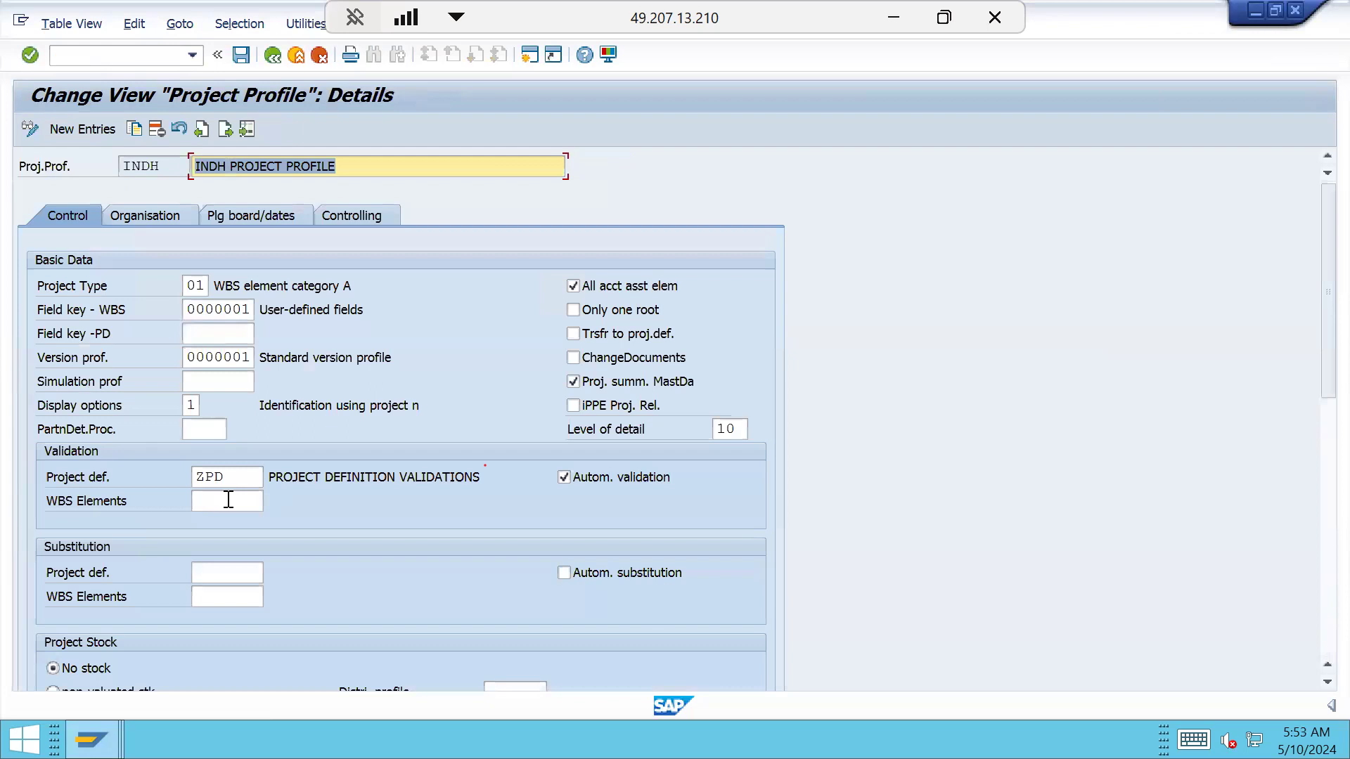
{"action": "left_click", "coordinate": [229, 500]}
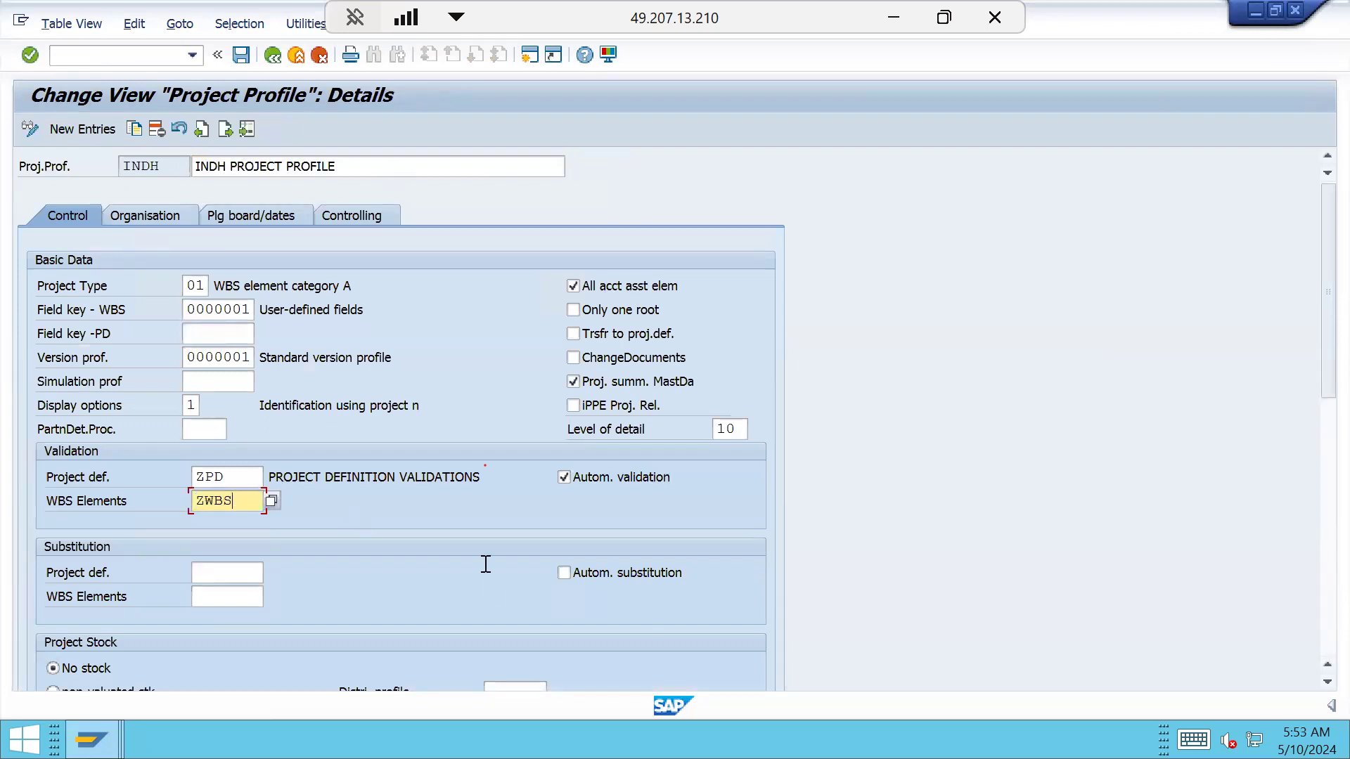
{"action": "type", "text": "ZWBS"}
{"action": "key", "text": "Return"}
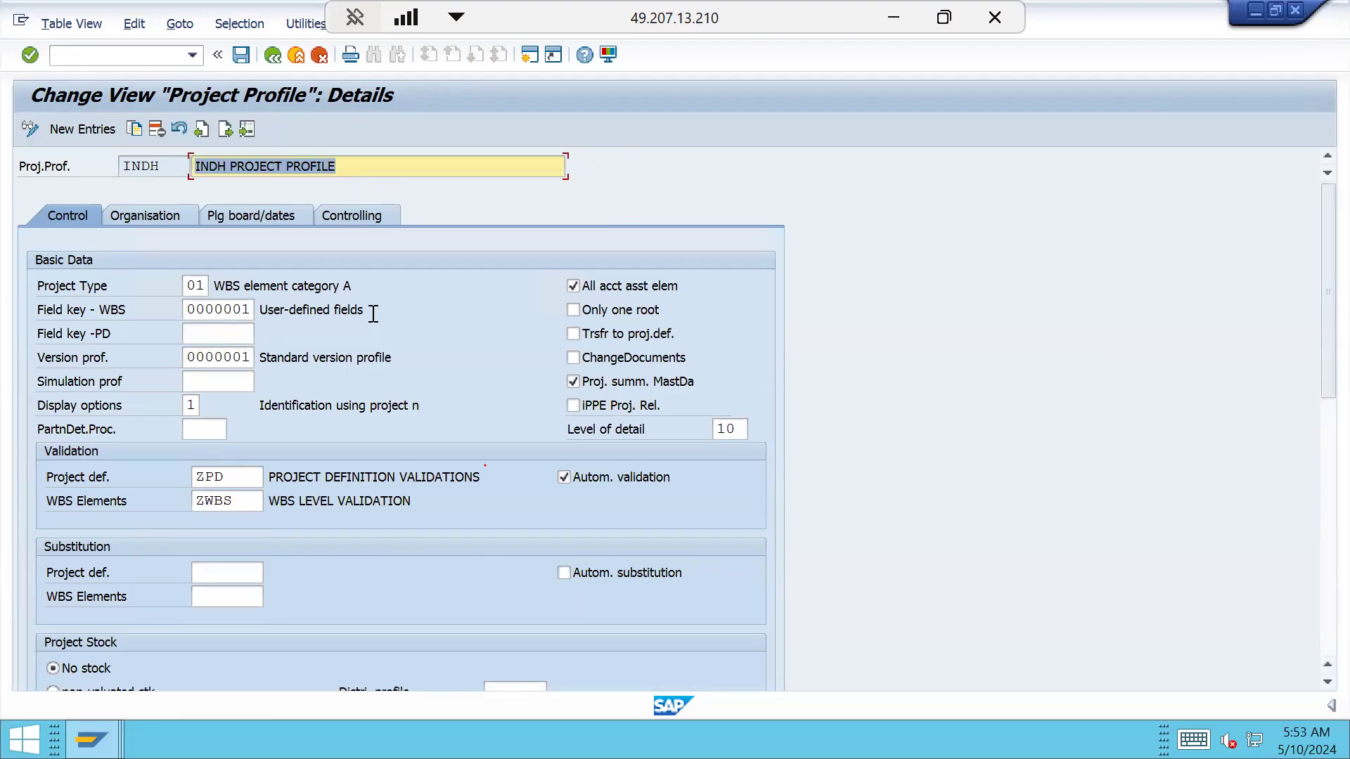
{"action": "left_click", "coordinate": [241, 54]}
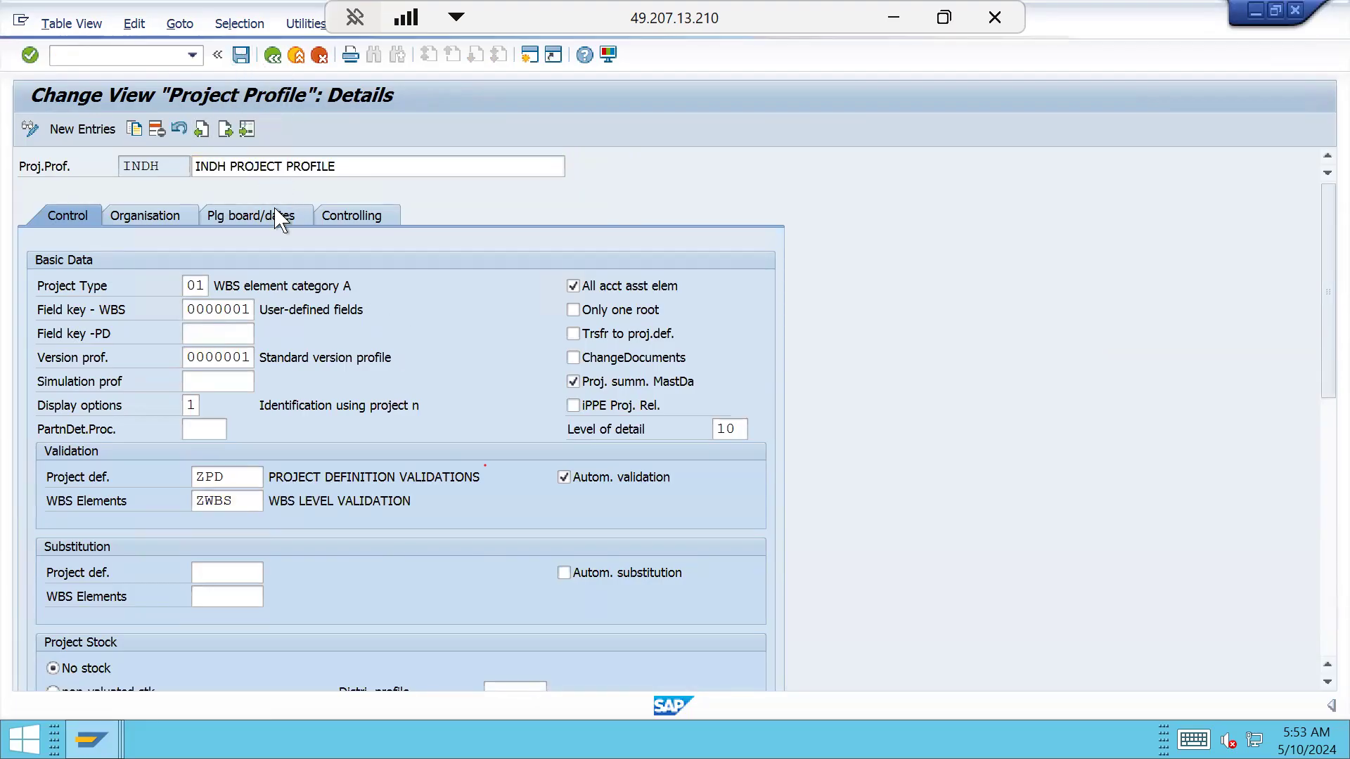
{"action": "left_click", "coordinate": [440, 355]}
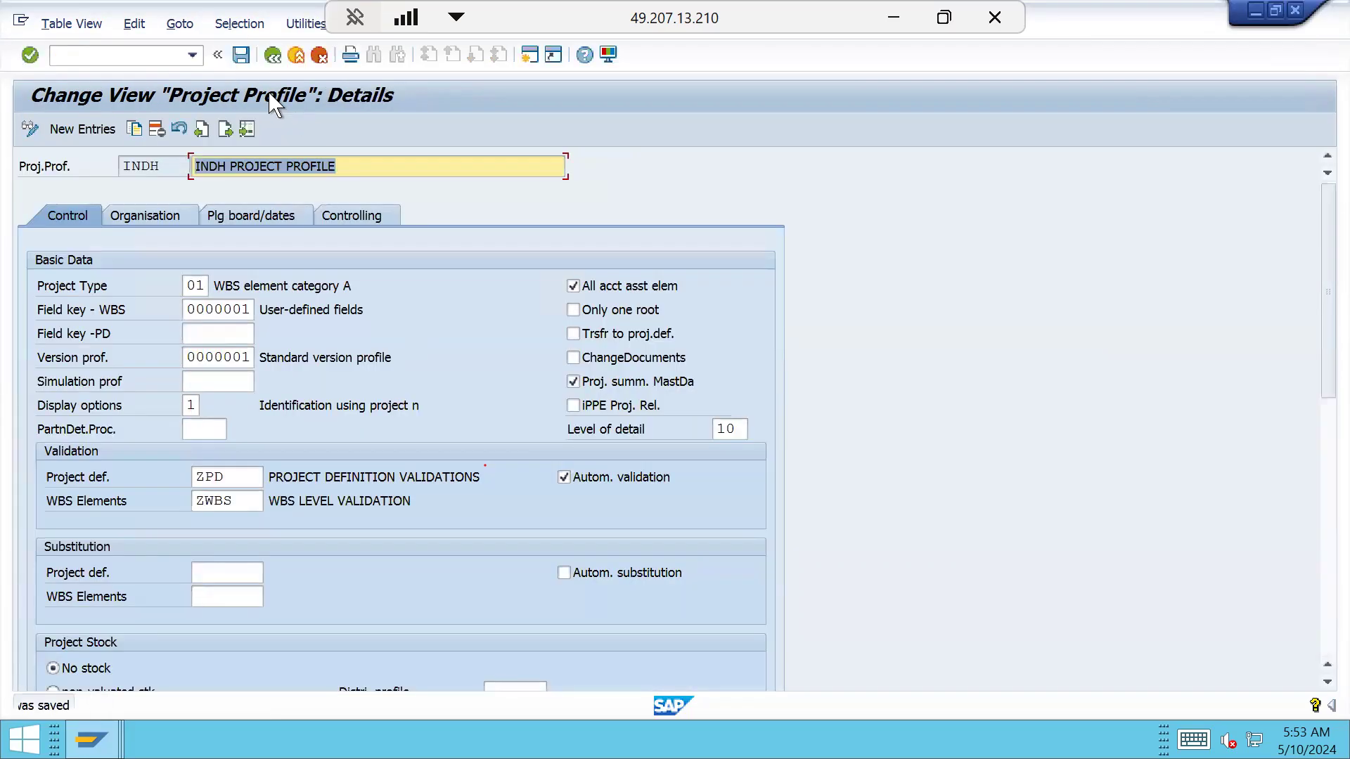
{"action": "left_click", "coordinate": [274, 56]}
{"action": "left_click", "coordinate": [274, 56]}
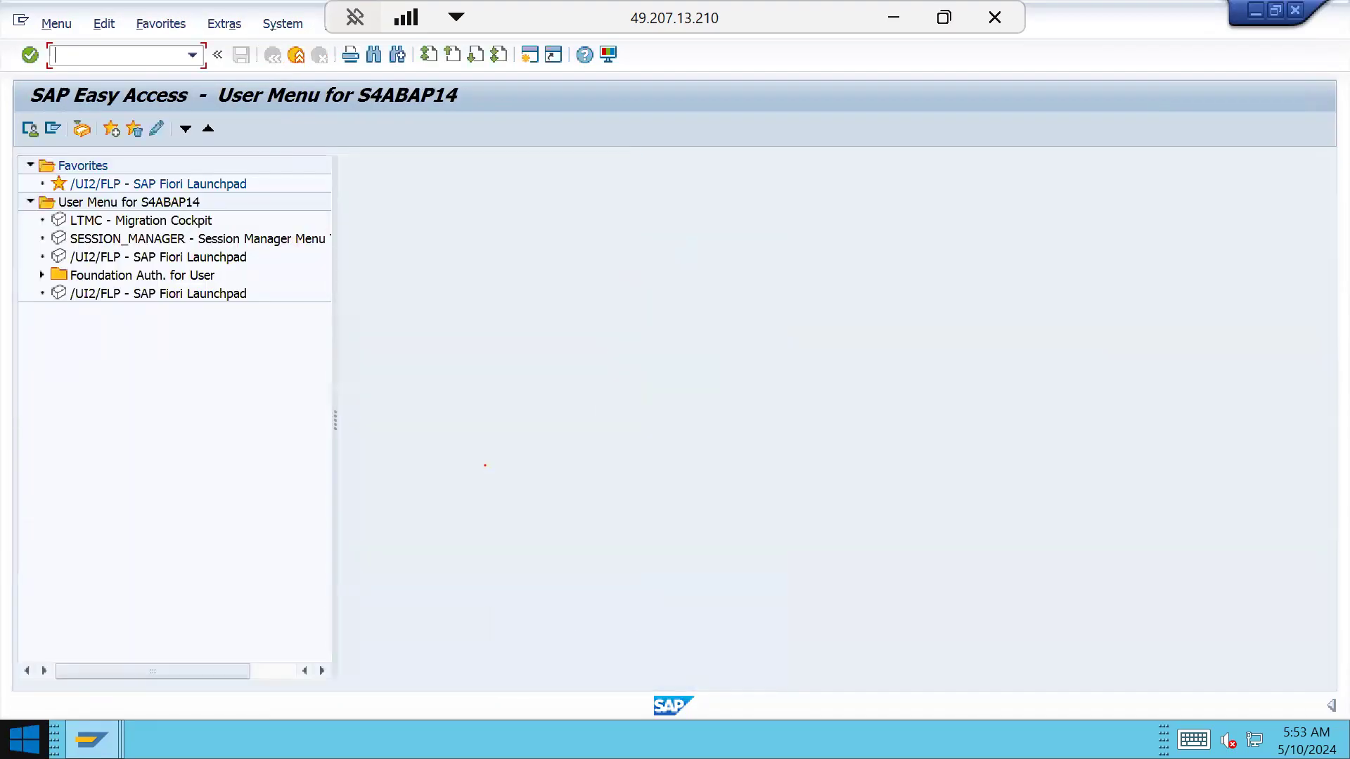
Reopen project INDH-2501-0001 in Project Builder and show its WBS element table
{"action": "left_click", "coordinate": [91, 740]}
{"action": "left_click", "coordinate": [762, 639]}
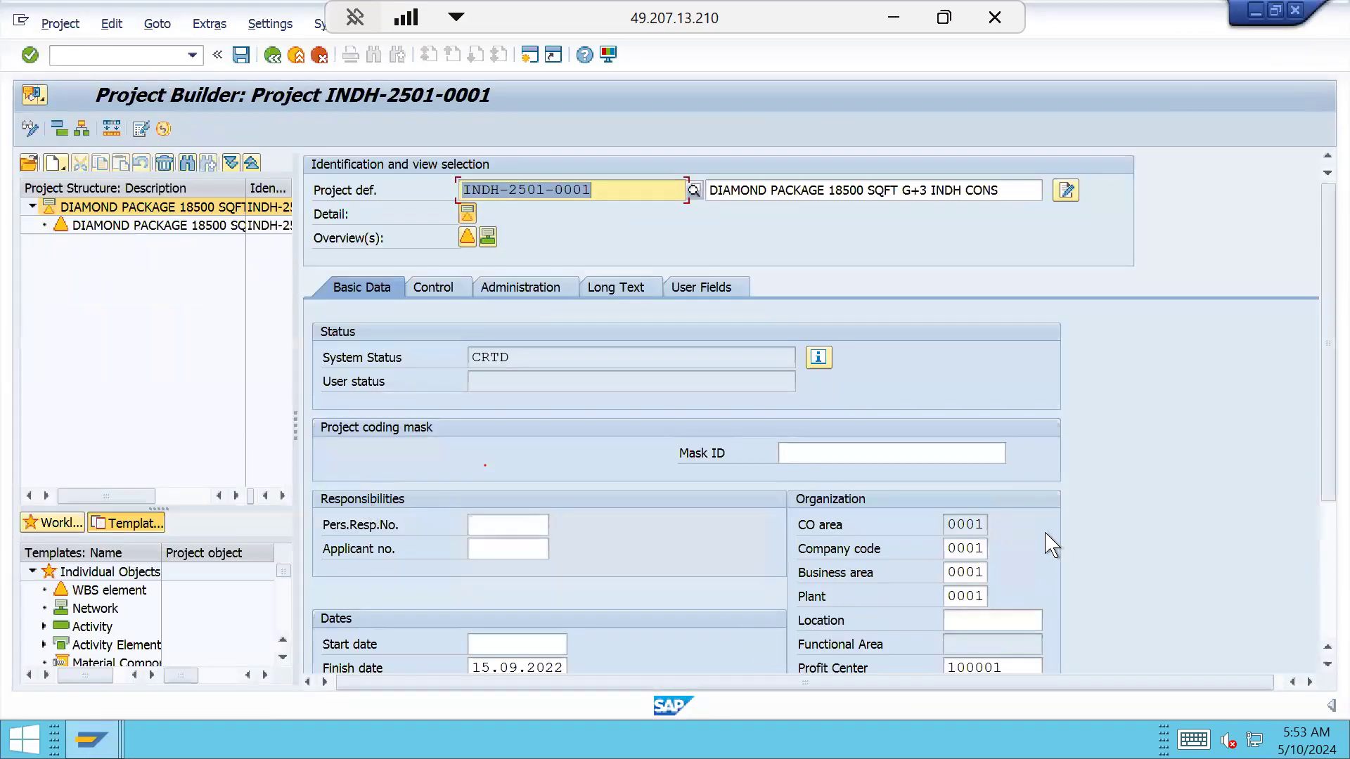
{"action": "left_click", "coordinate": [468, 243]}
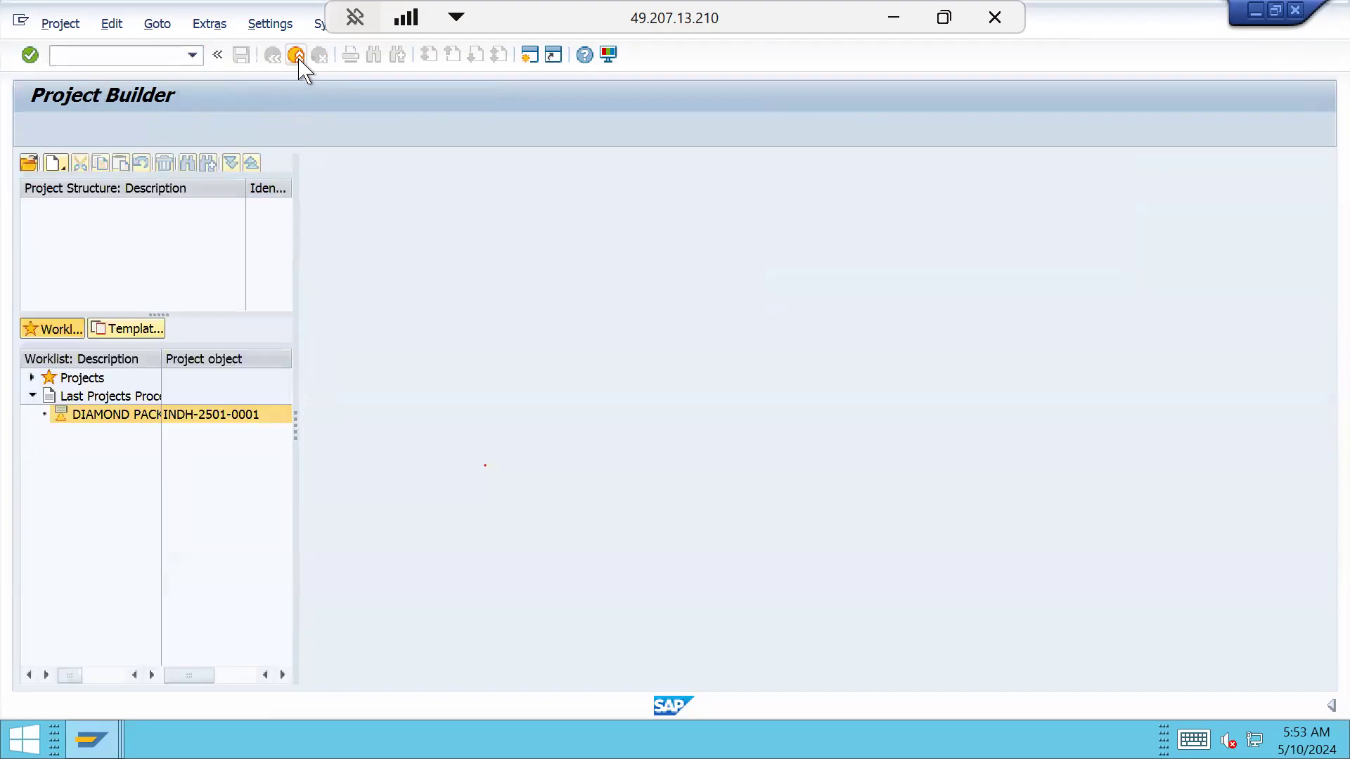
{"action": "left_click", "coordinate": [297, 55]}
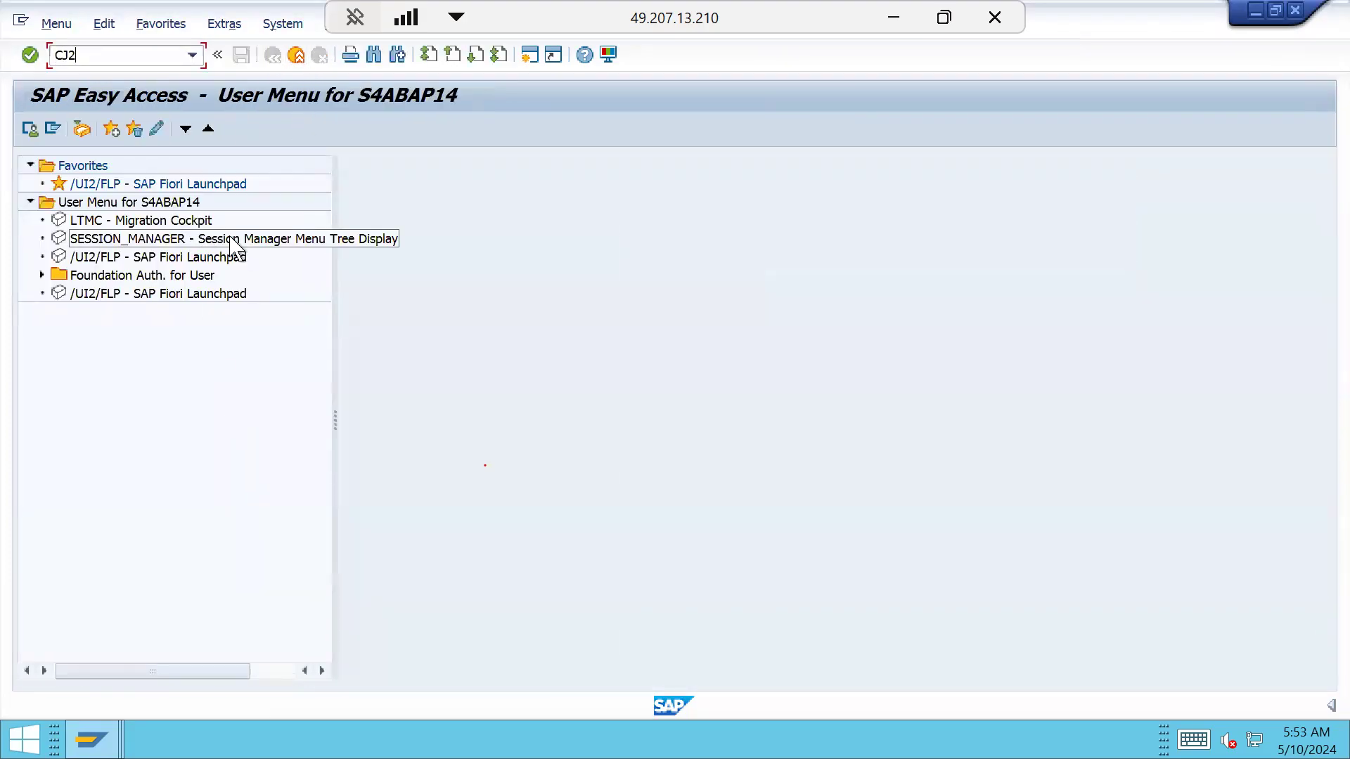
{"action": "key", "text": "Return"}
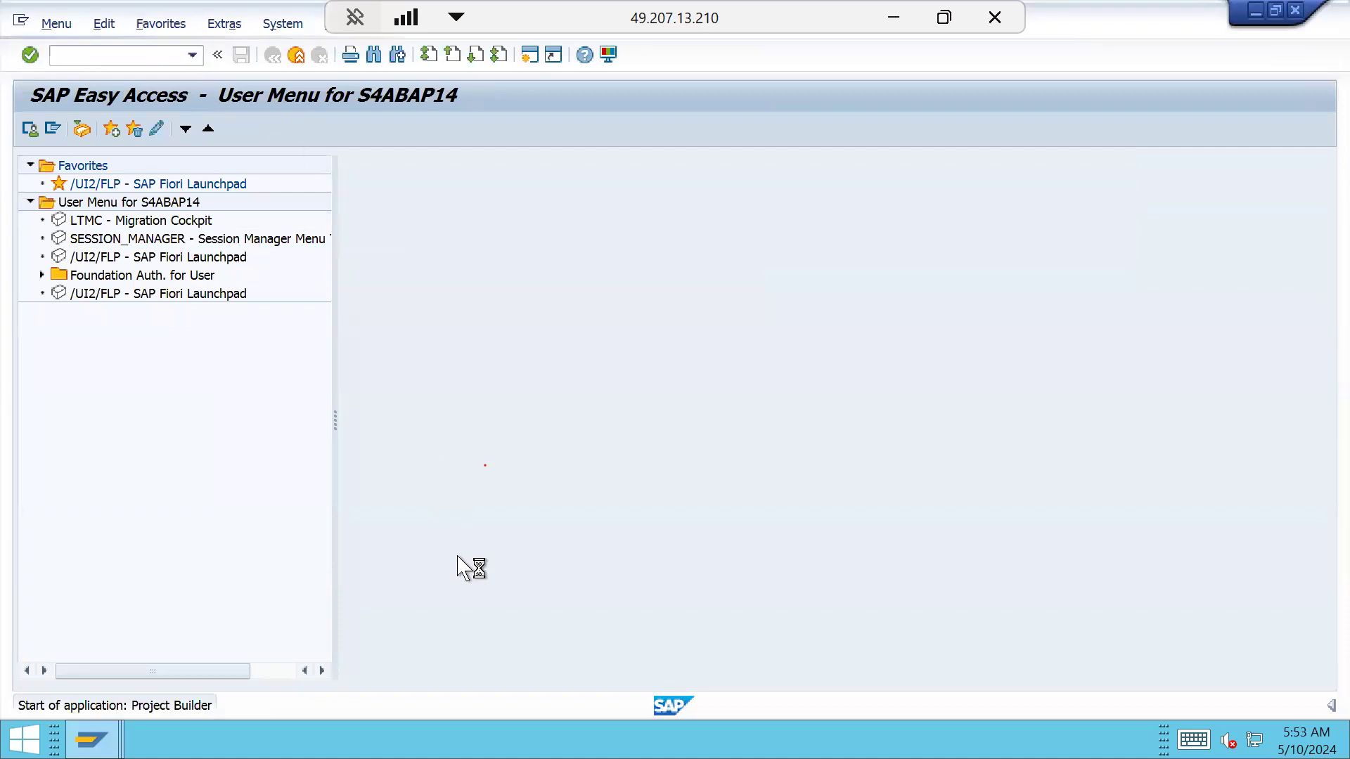
{"action": "left_click", "coordinate": [181, 416]}
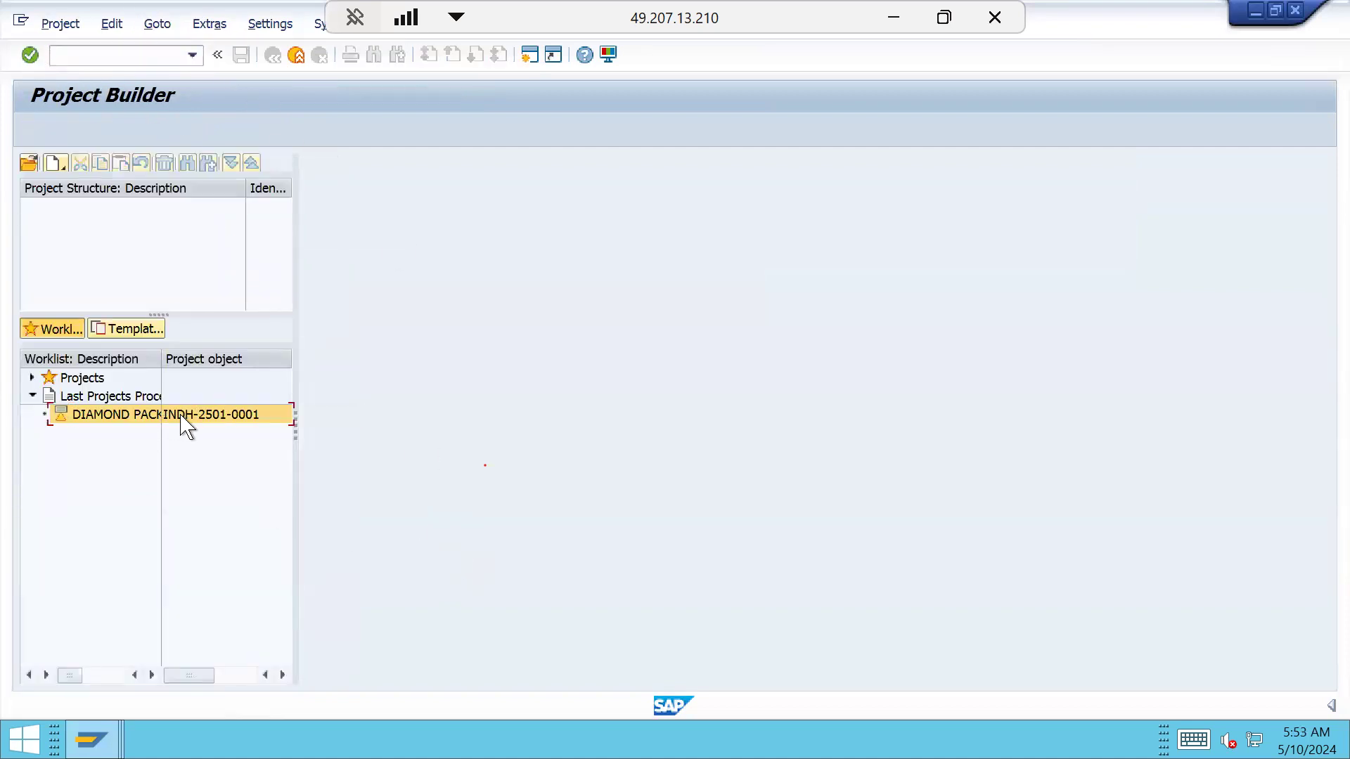
{"action": "double_click", "coordinate": [182, 417]}
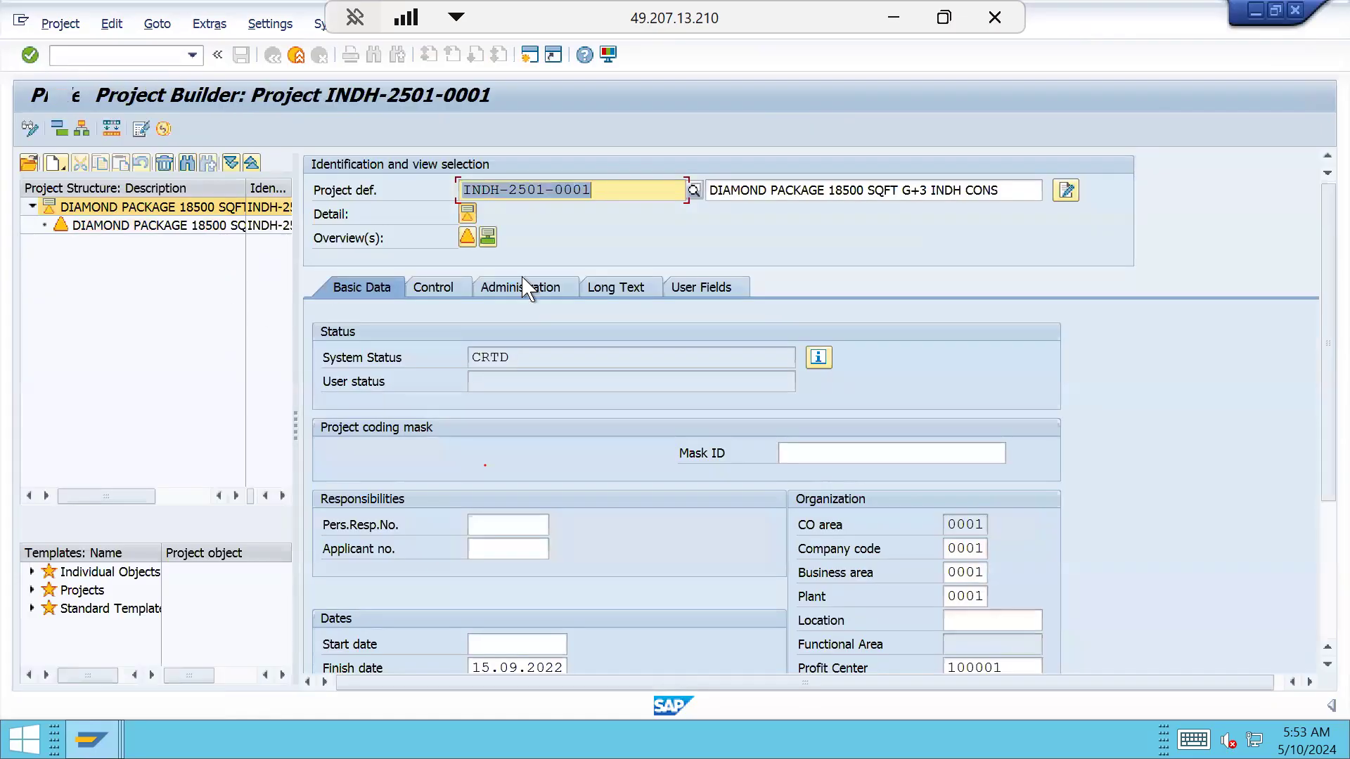
{"action": "left_click", "coordinate": [468, 237]}
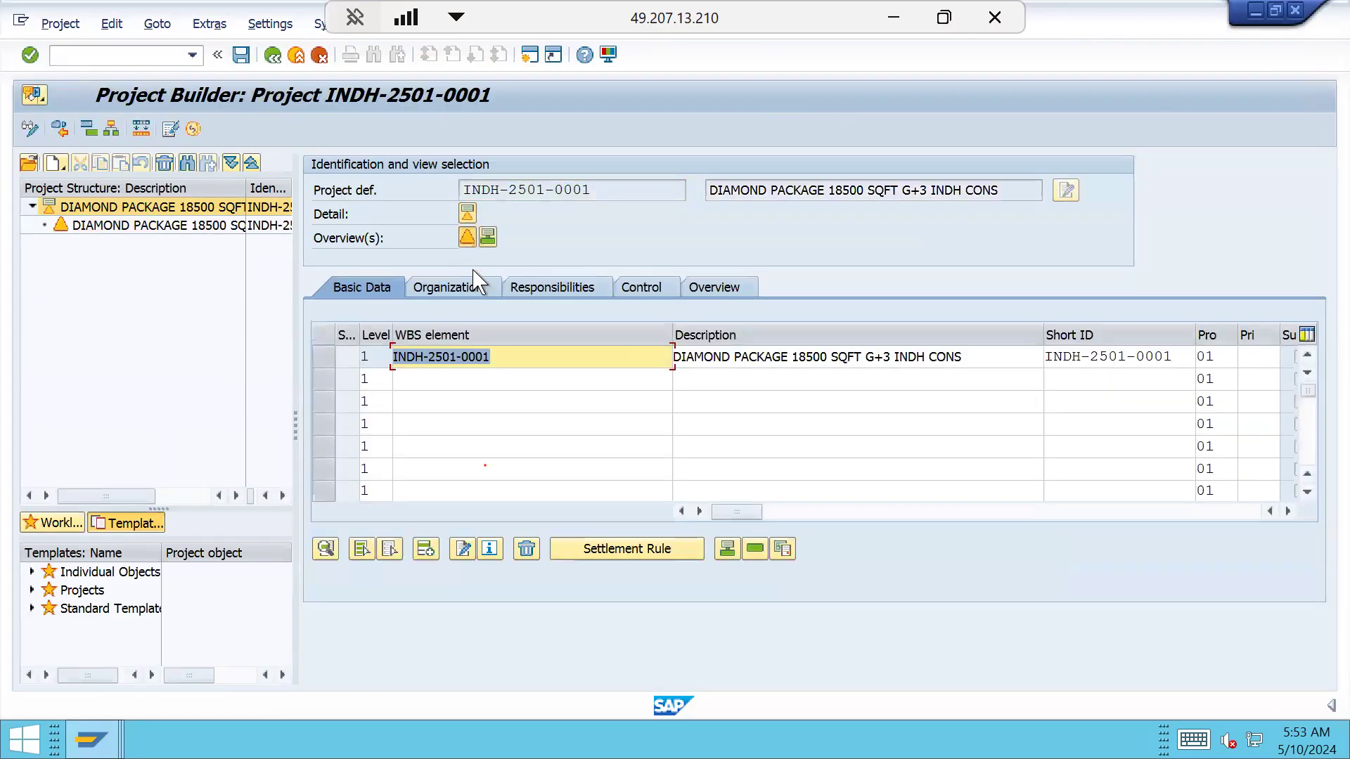
Change the top WBS element ID to INDH-2501-0002
{"action": "left_click", "coordinate": [495, 362]}
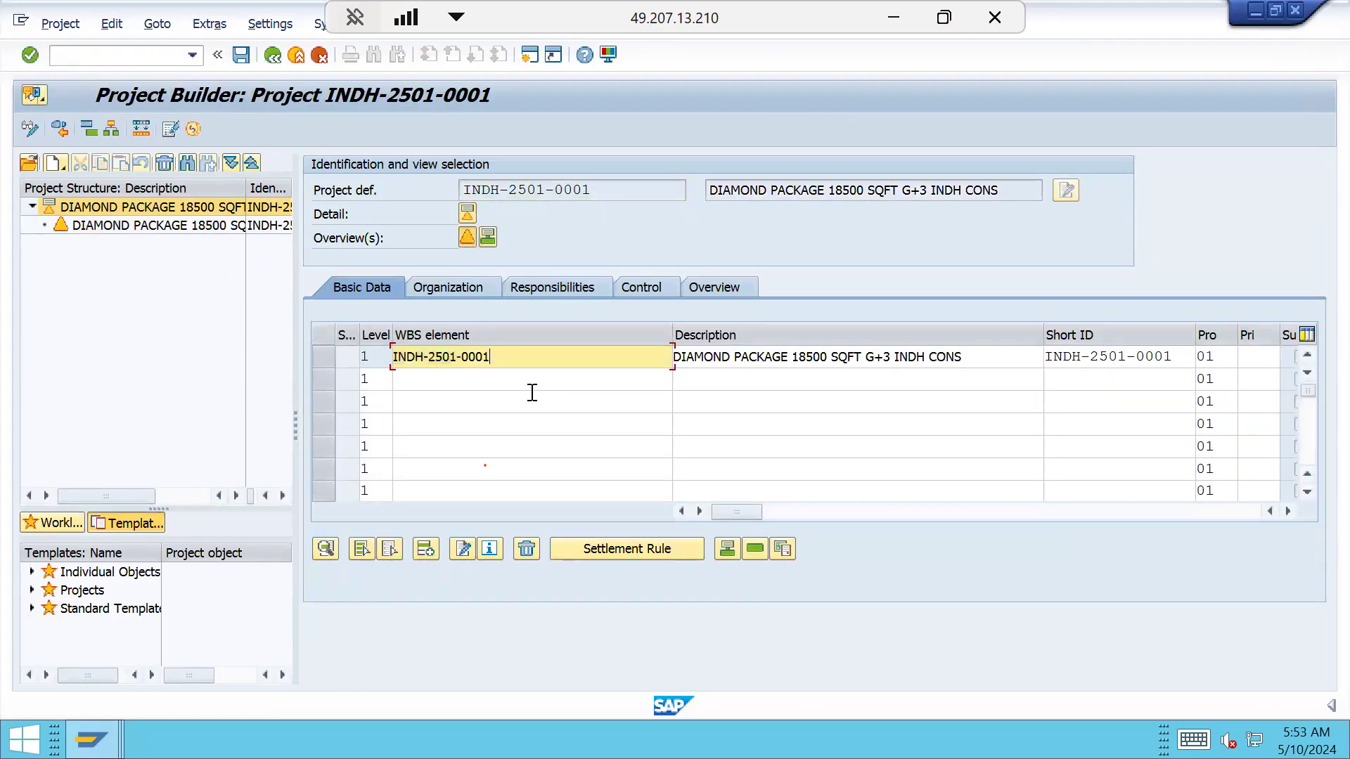
{"action": "key", "text": "BackSpace"}
{"action": "type", "text": "2"}
{"action": "left_click_drag", "start_coordinate": [608, 190], "coordinate": [464, 198]}
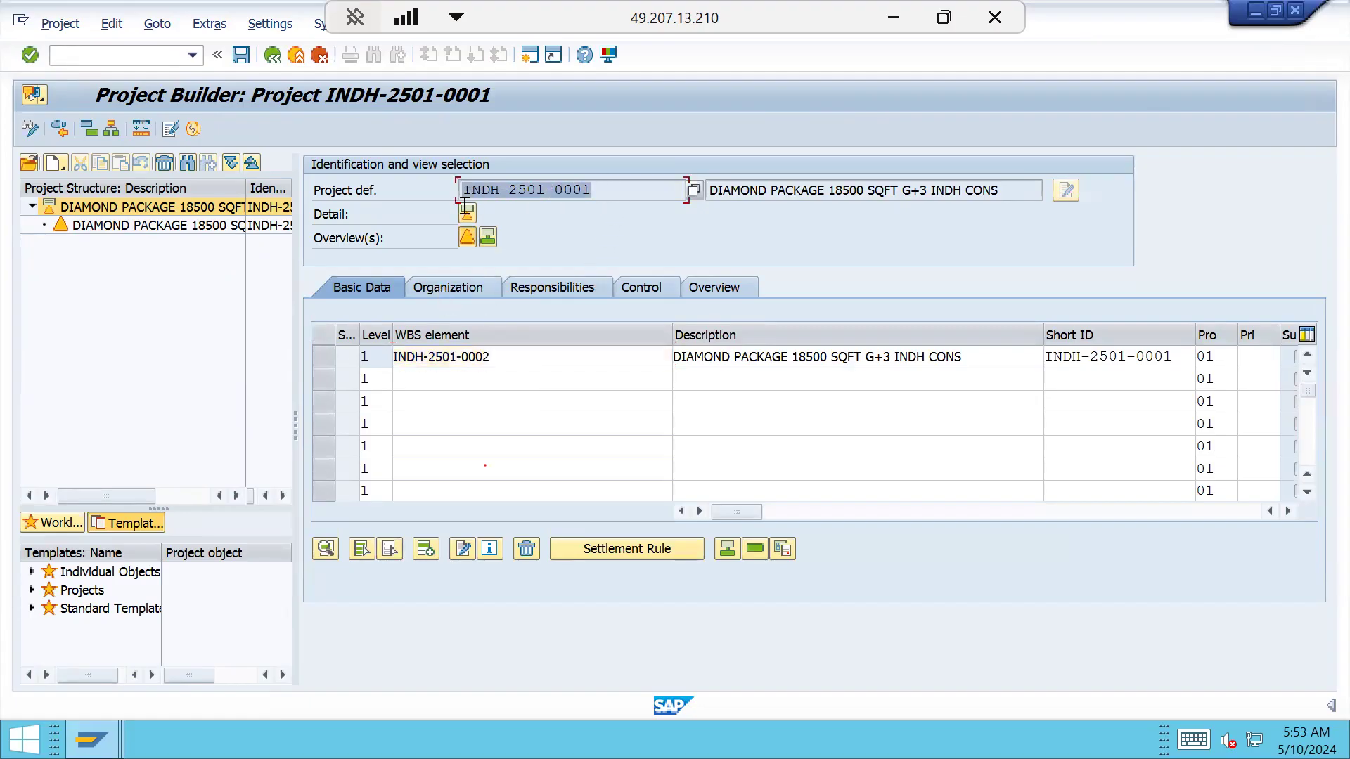
{"action": "left_click", "coordinate": [491, 360]}
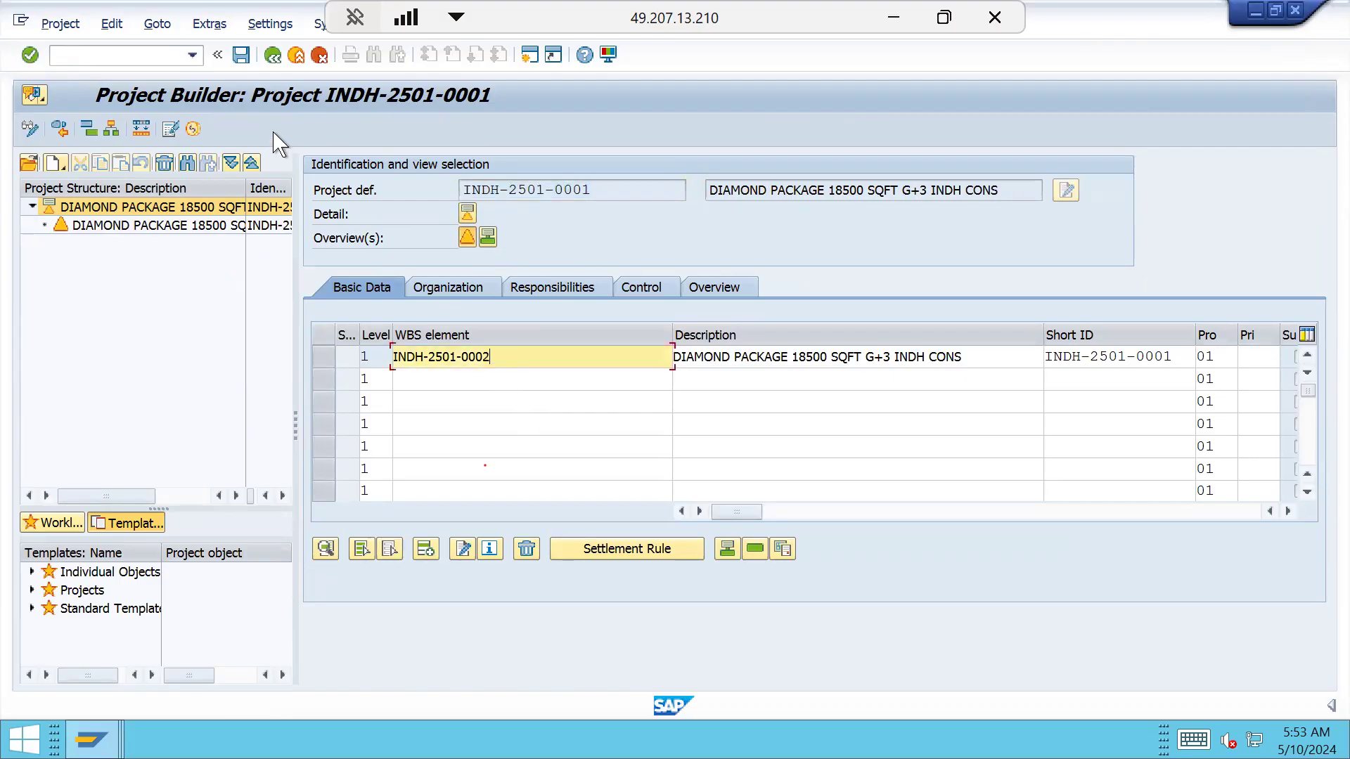
{"action": "left_click", "coordinate": [109, 26]}
Run validation on the project and save it, dismissing the validation messages
{"action": "mouse_move", "coordinate": [181, 169]}
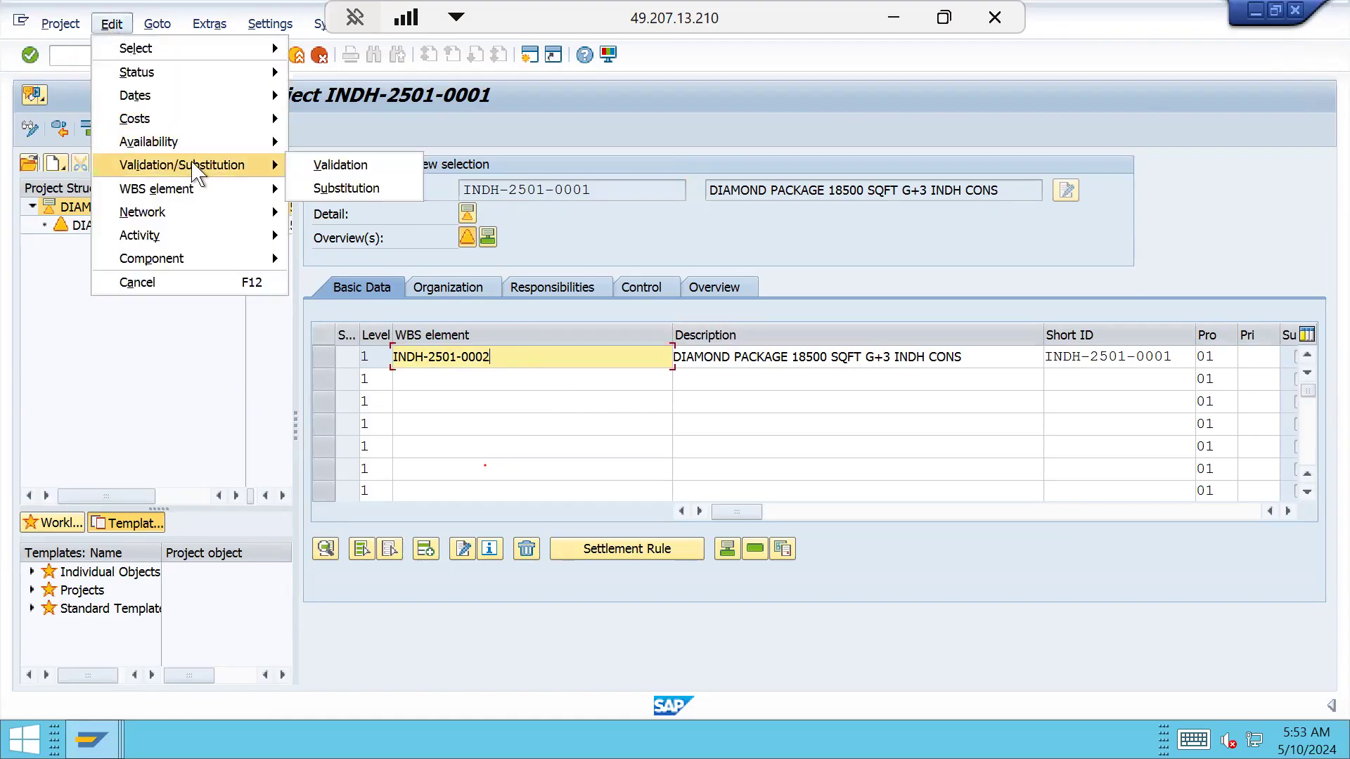
{"action": "left_click", "coordinate": [343, 166]}
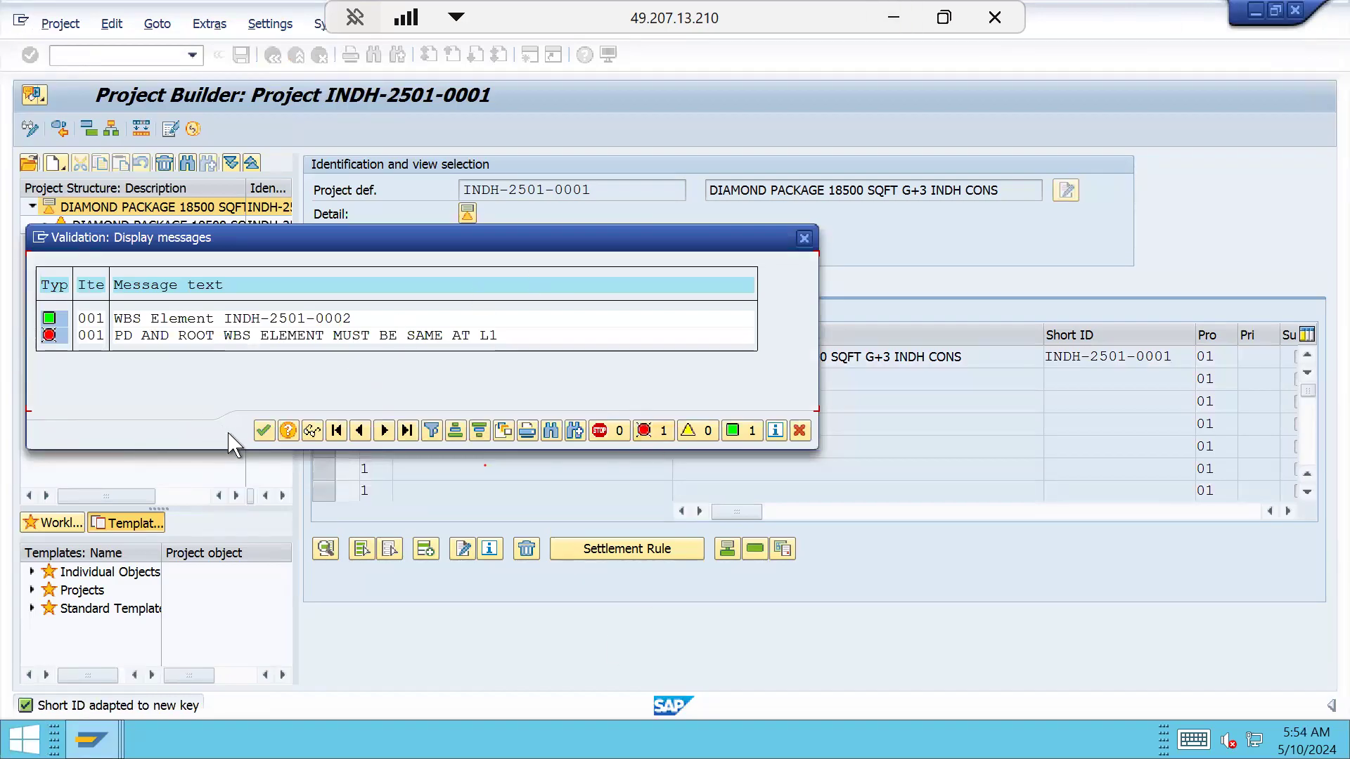
{"action": "left_click", "coordinate": [263, 431]}
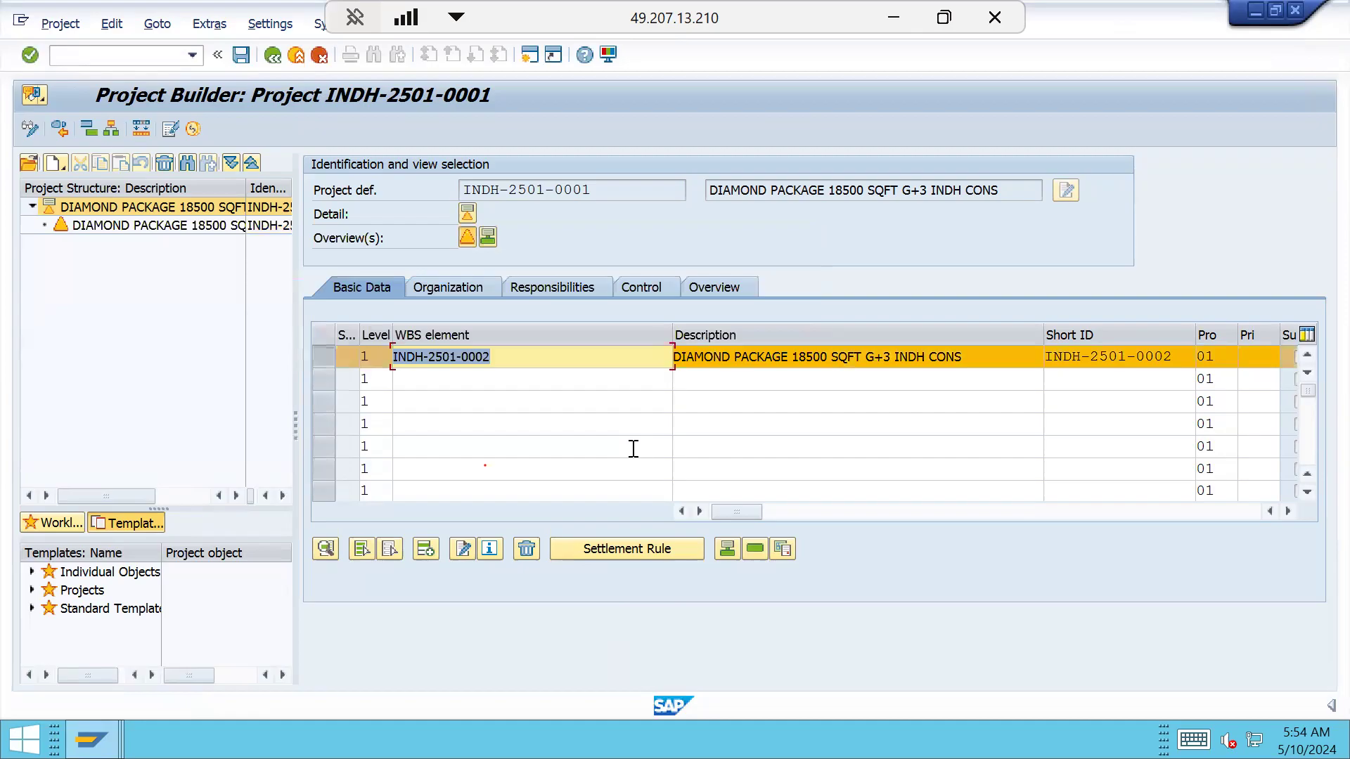
{"action": "left_click", "coordinate": [550, 358]}
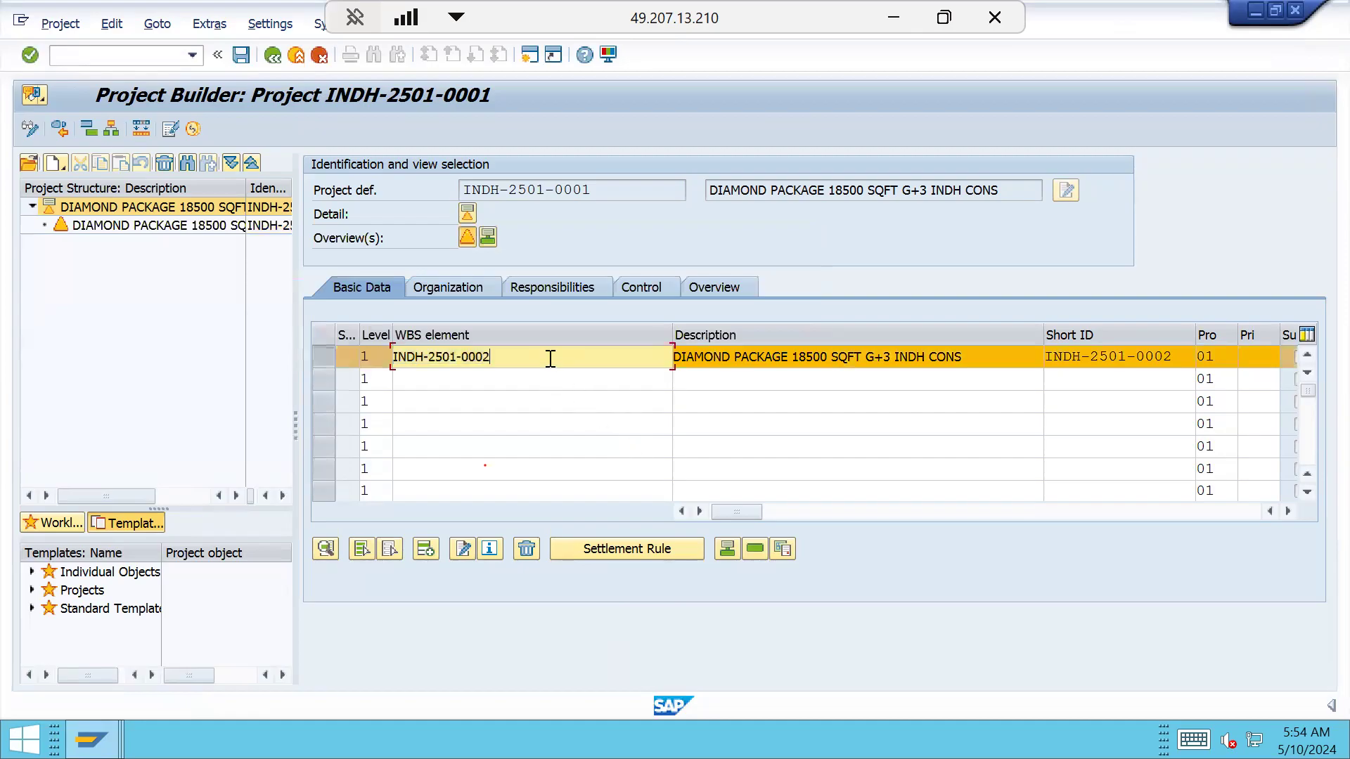
{"action": "left_click", "coordinate": [242, 55]}
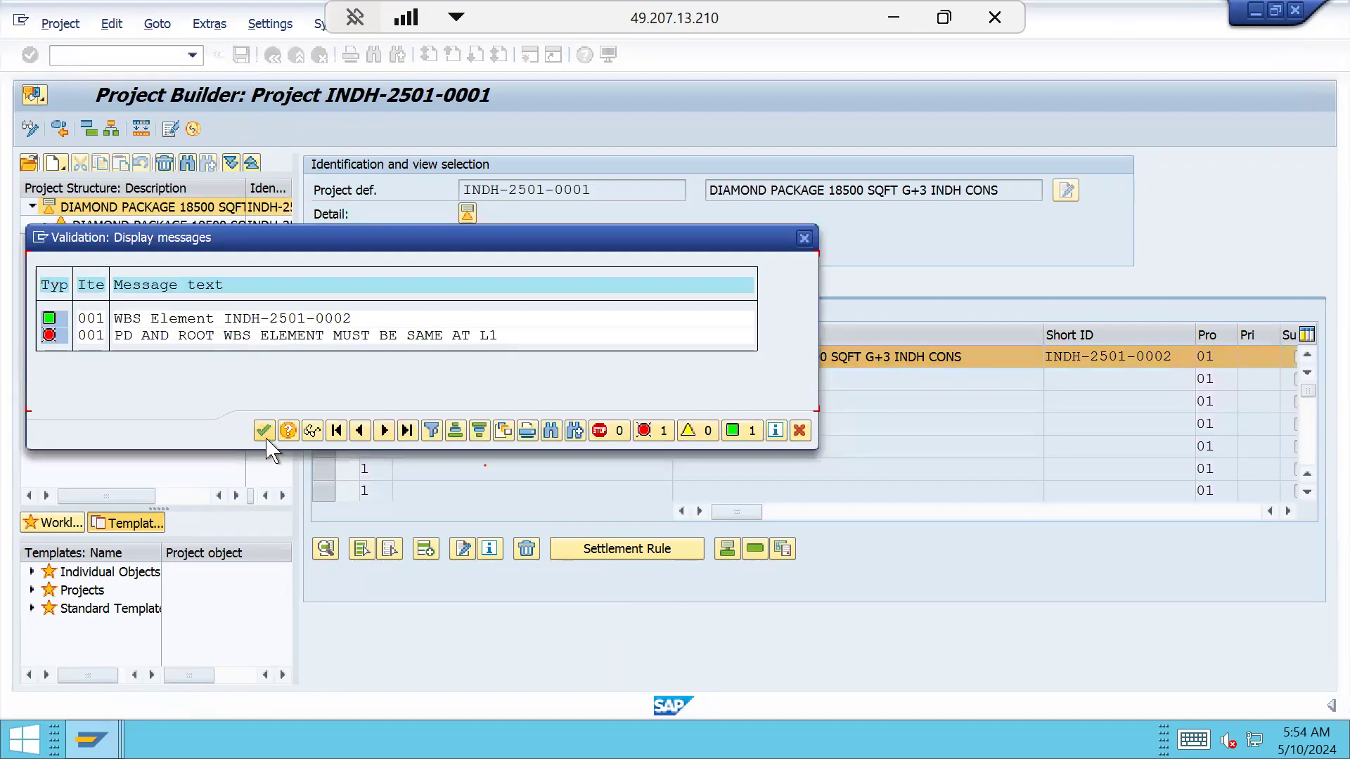
{"action": "left_click", "coordinate": [265, 430]}
Change the WBS ID's last digit to 1 and save, triggering the ZWBS mismatch error
{"action": "left_click", "coordinate": [553, 357]}
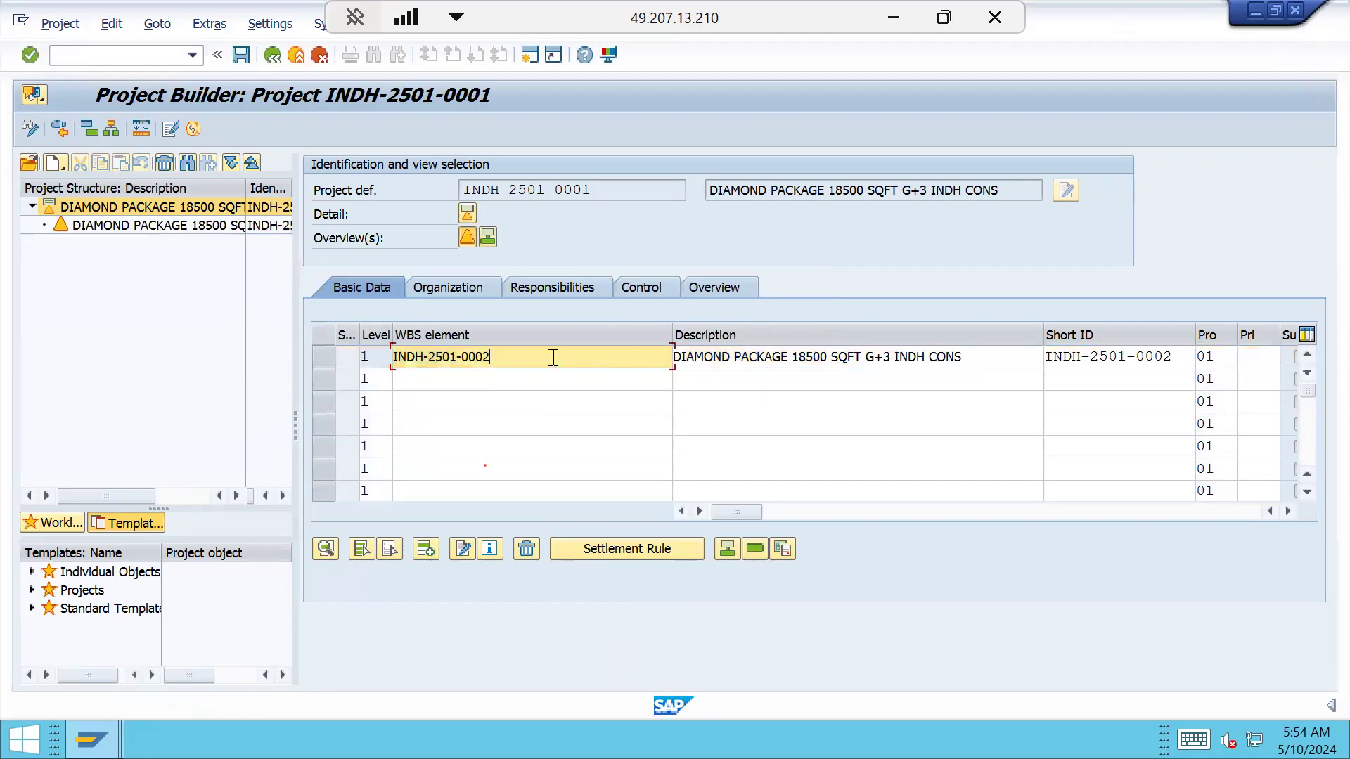
{"action": "key", "text": "BackSpace"}
{"action": "type", "text": "1"}
{"action": "left_click", "coordinate": [242, 55]}
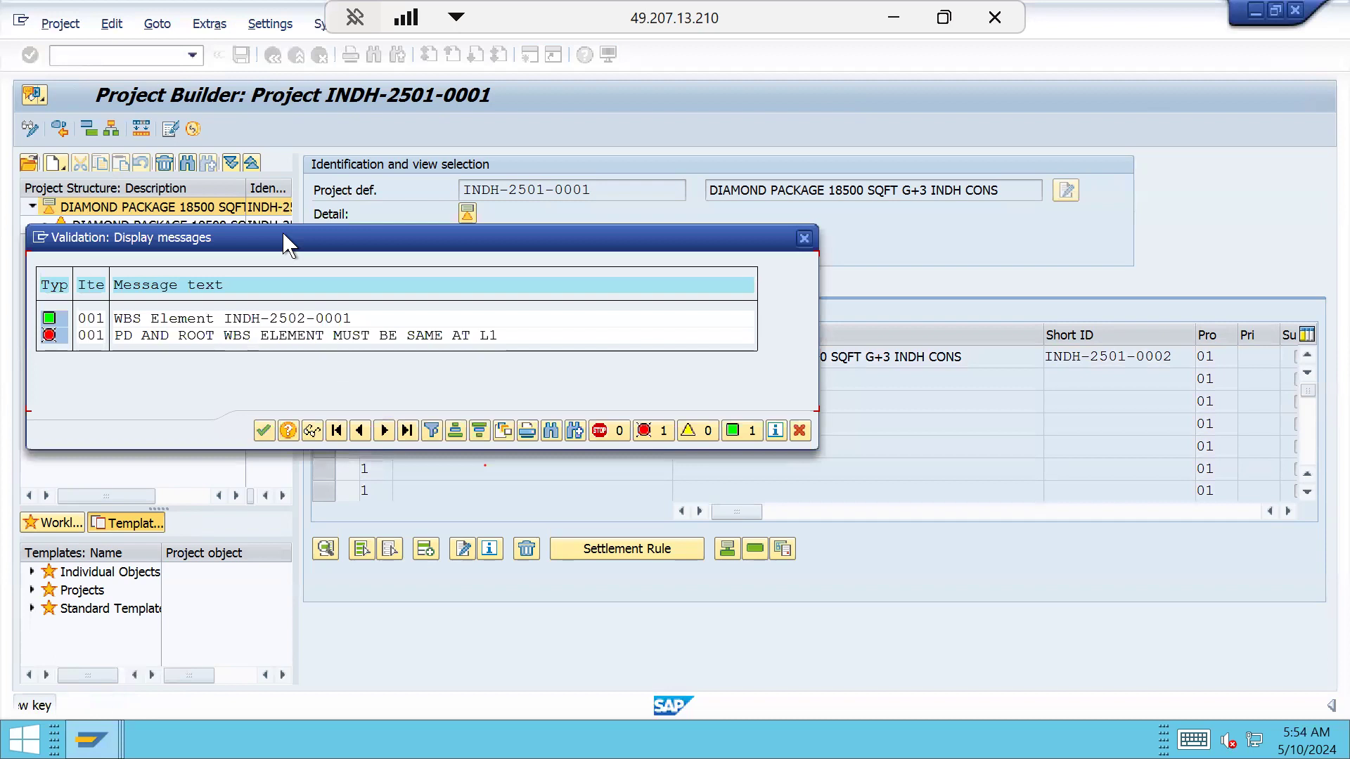
{"action": "left_click", "coordinate": [263, 430]}
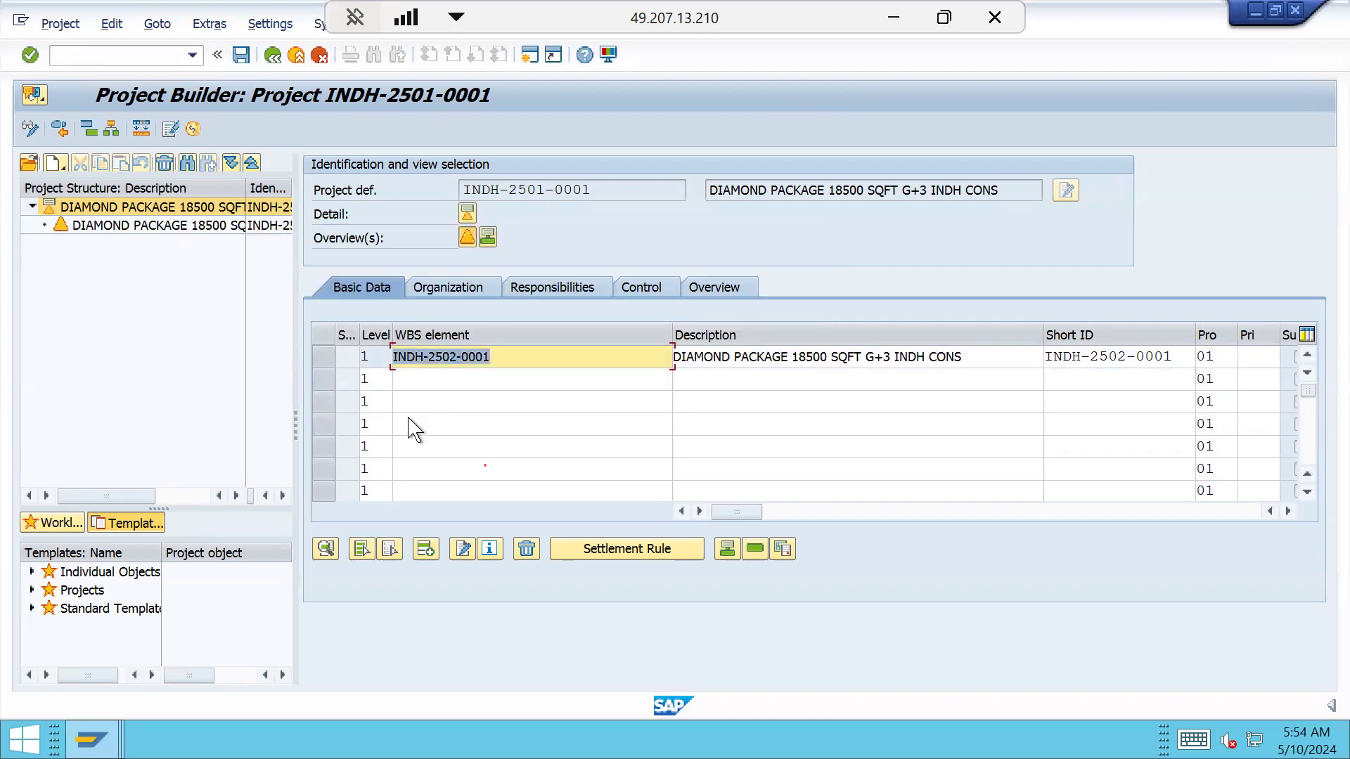
Restore the top WBS element ID and set the second row to level 2
{"action": "left_click", "coordinate": [456, 355]}
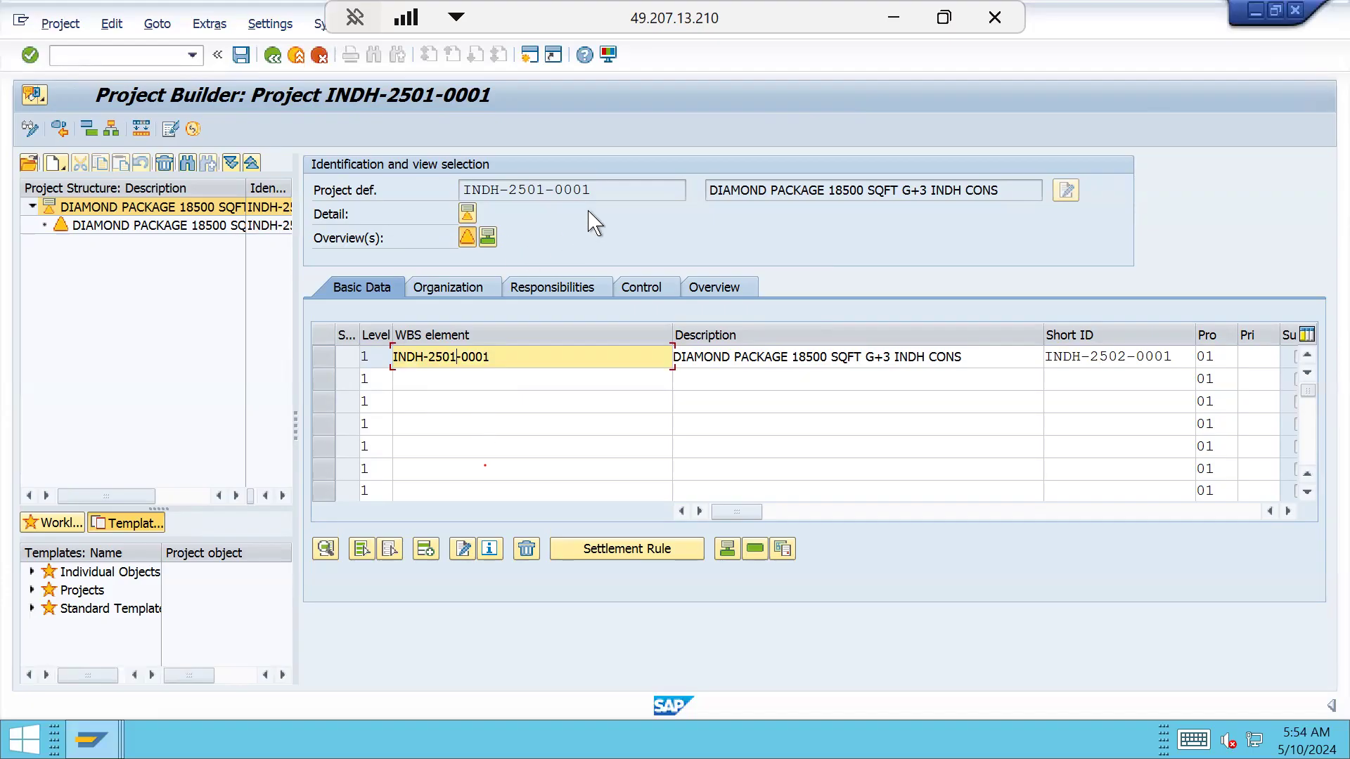
{"action": "left_click_drag", "start_coordinate": [600, 189], "coordinate": [404, 196]}
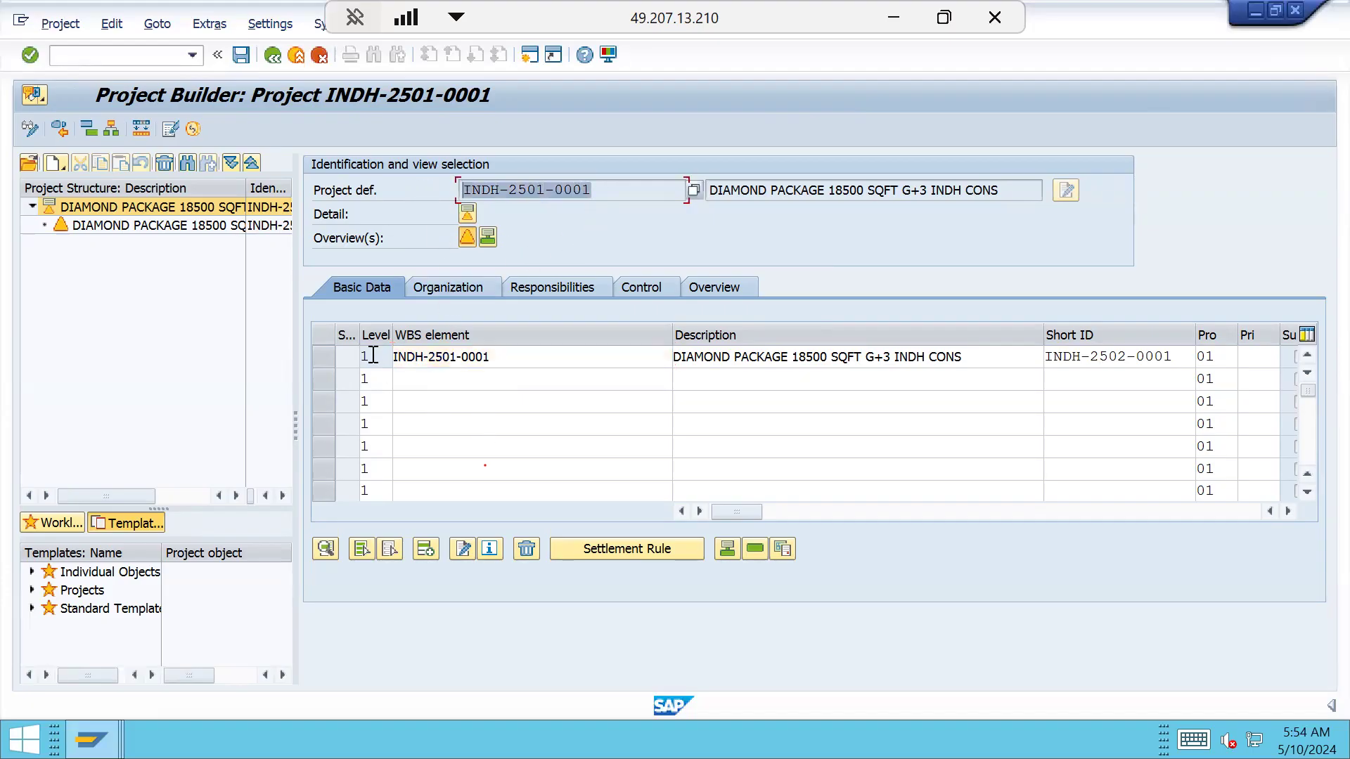
{"action": "left_click", "coordinate": [390, 386]}
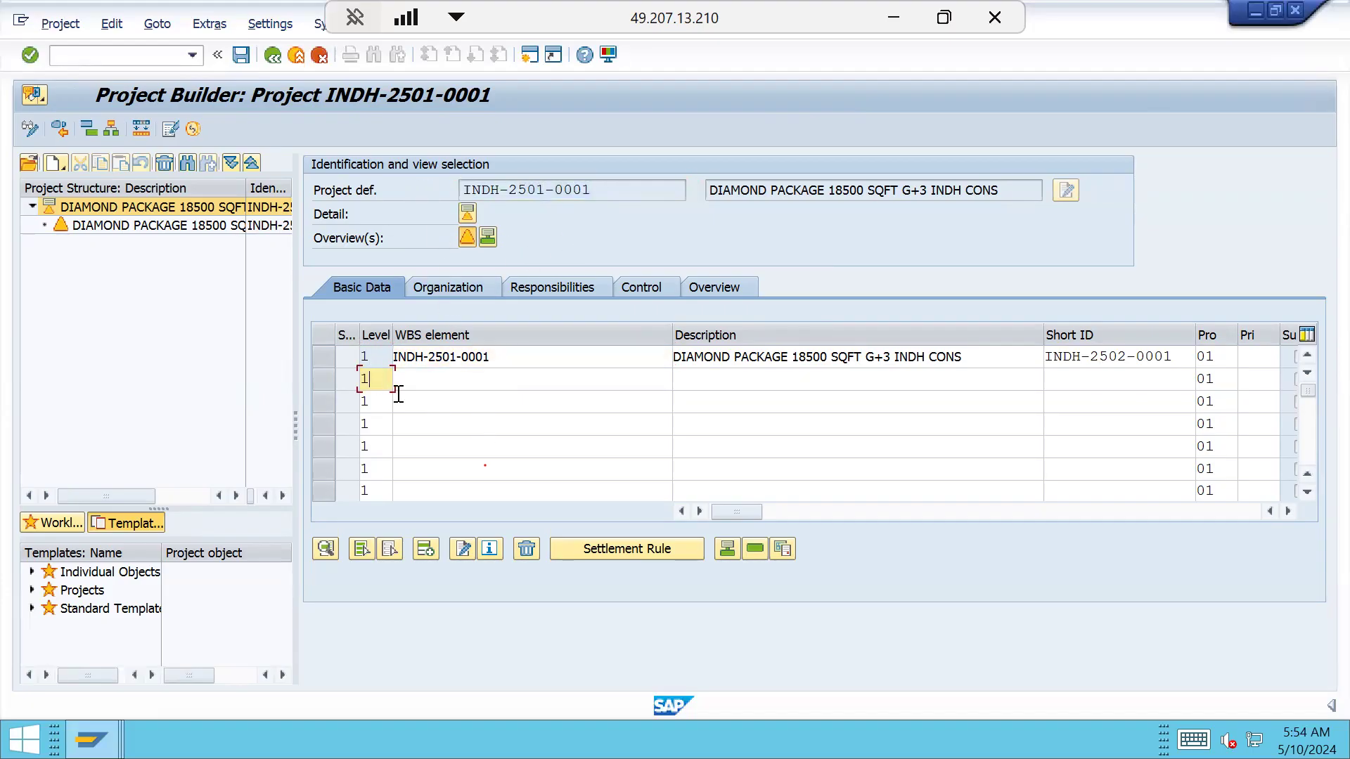
{"action": "key", "text": "Tab"}
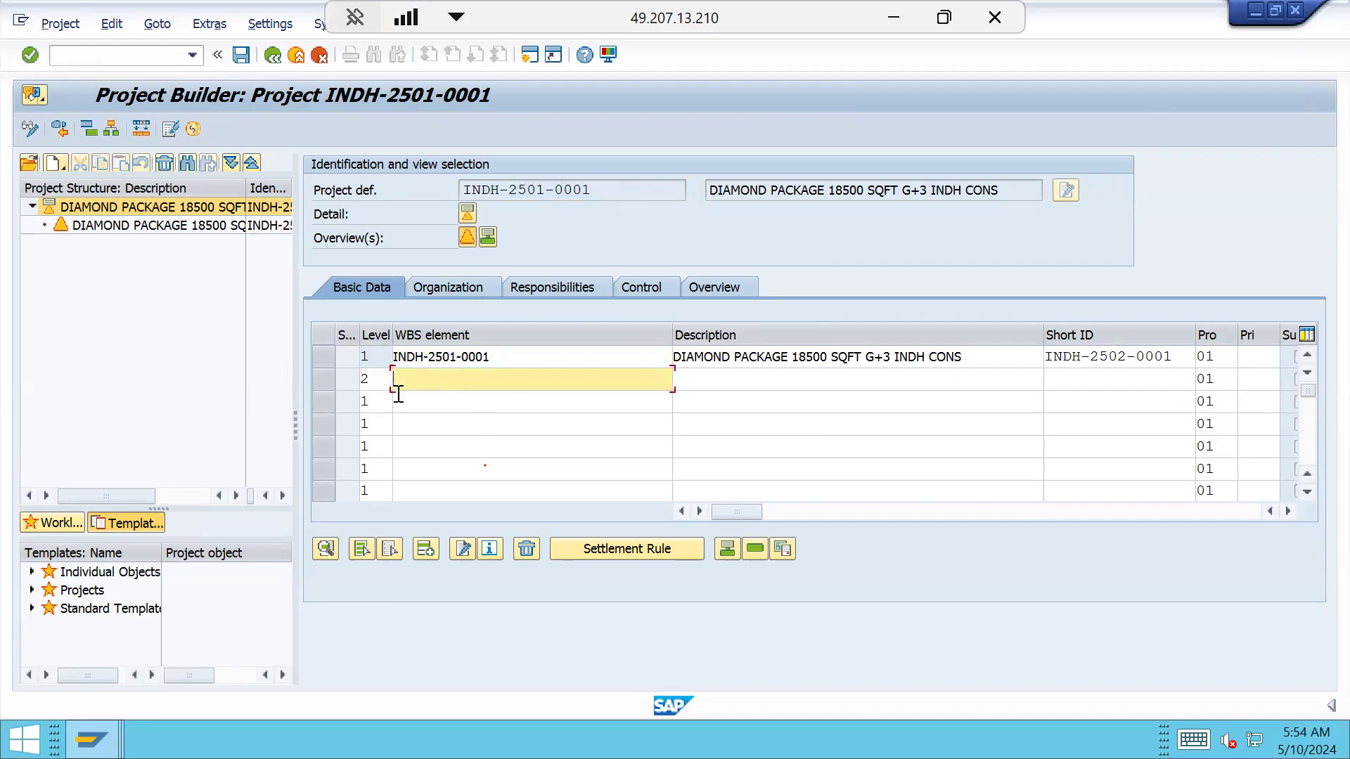
Focus row 2's blank WBS element cell beneath INDH-2501-0001
{"action": "left_click", "coordinate": [500, 355]}
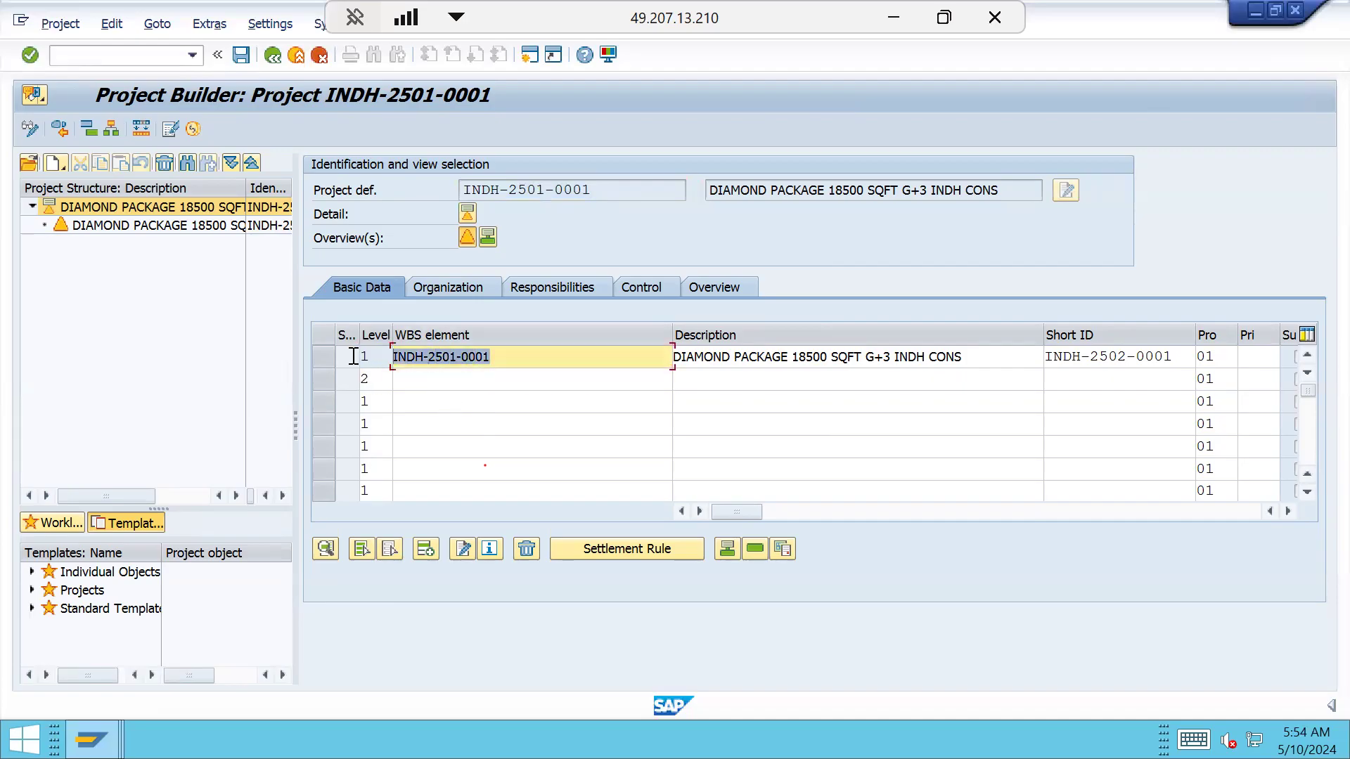
{"action": "right_click", "coordinate": [421, 381]}
{"action": "left_click", "coordinate": [410, 384]}
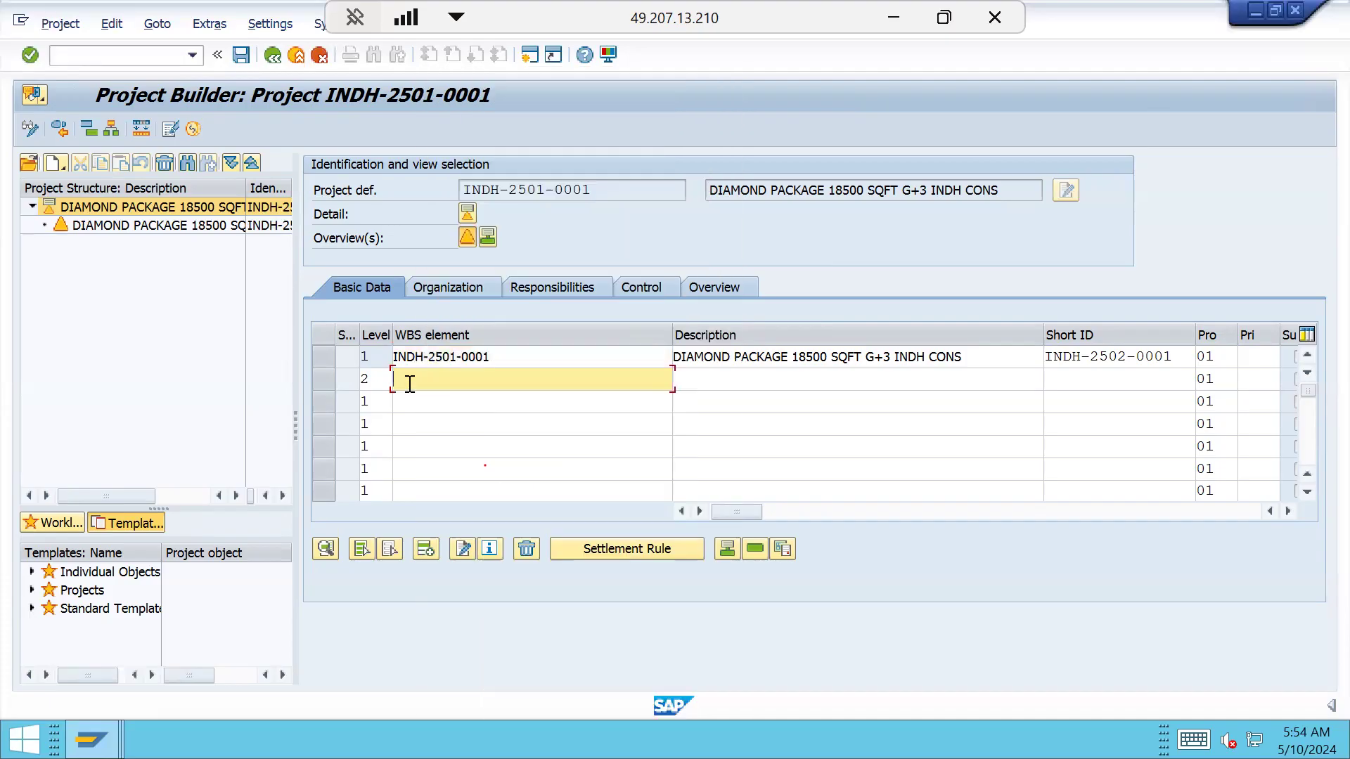
{"action": "left_click", "coordinate": [497, 354]}
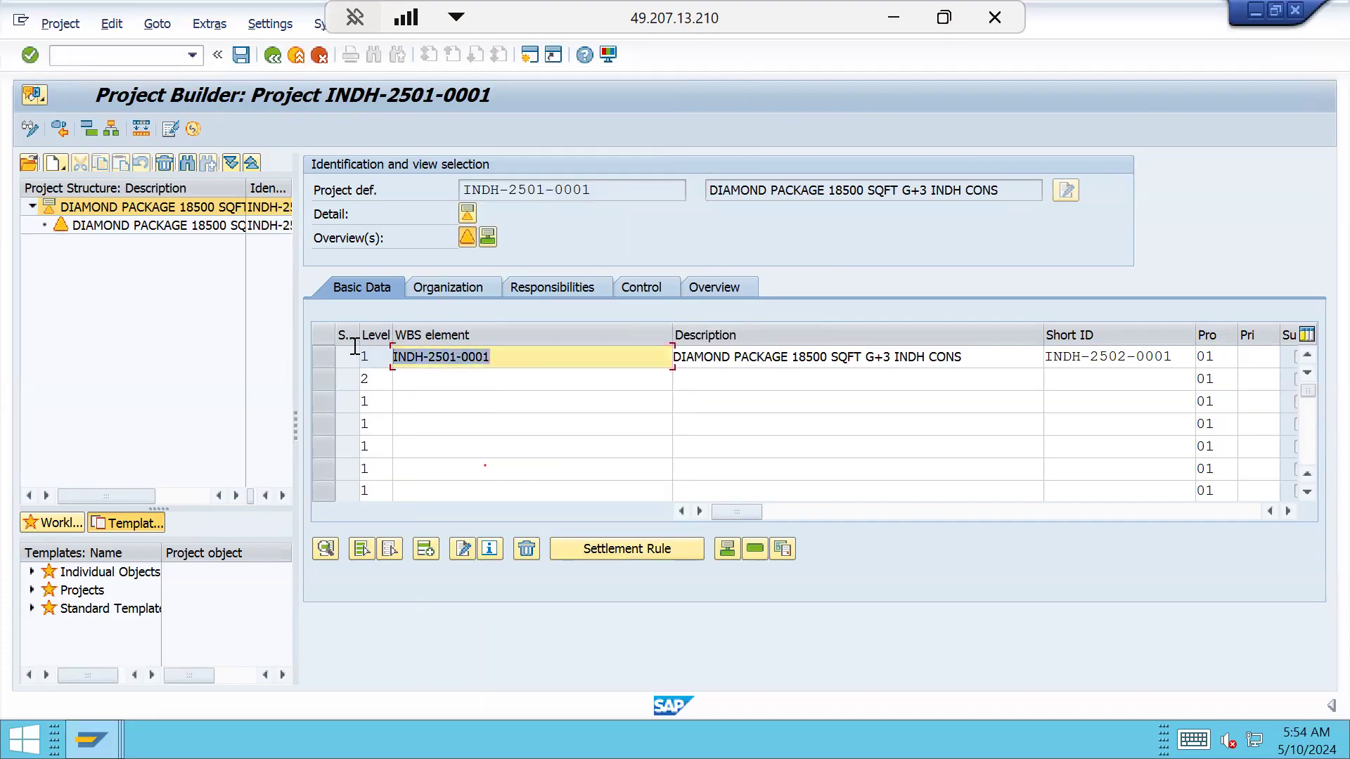
{"action": "right_click", "coordinate": [418, 384]}
{"action": "left_click", "coordinate": [414, 378]}
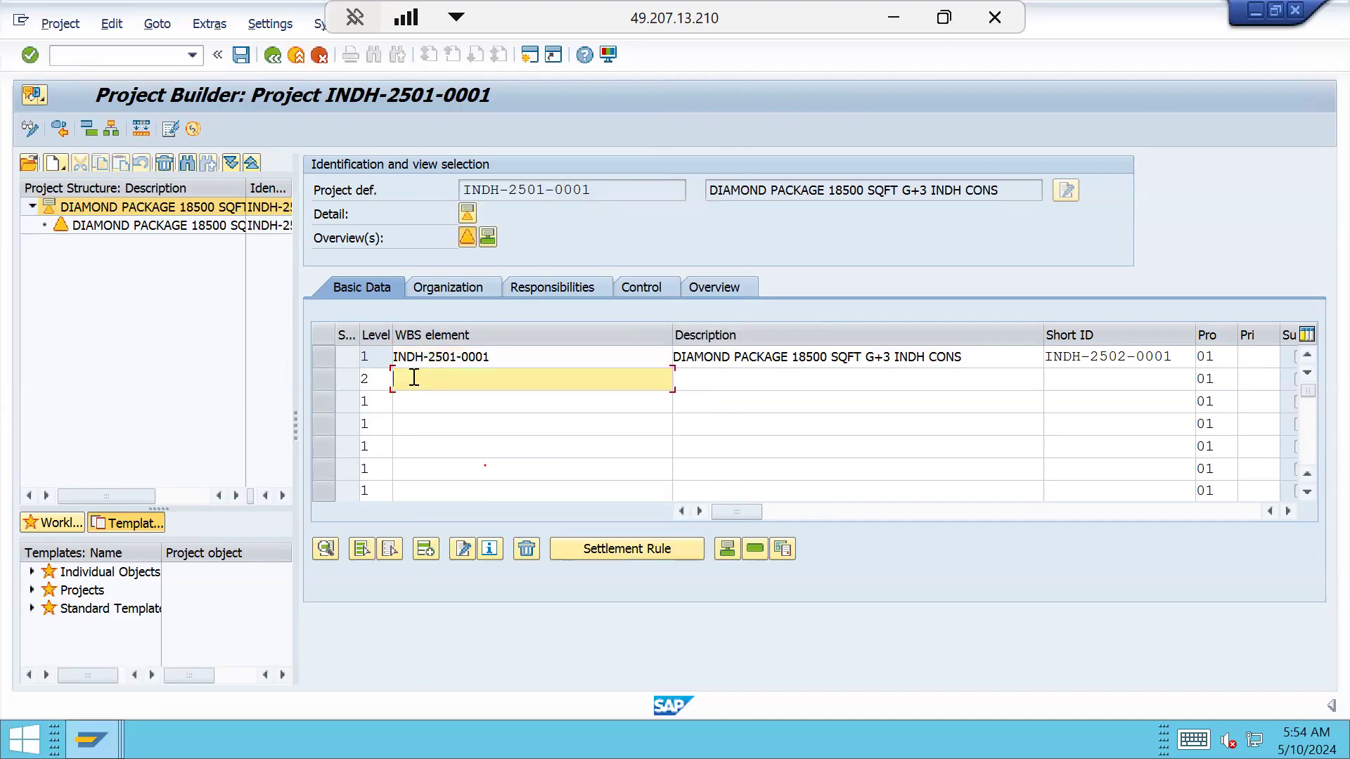
{"action": "left_click_drag", "start_coordinate": [494, 357], "coordinate": [362, 353]}
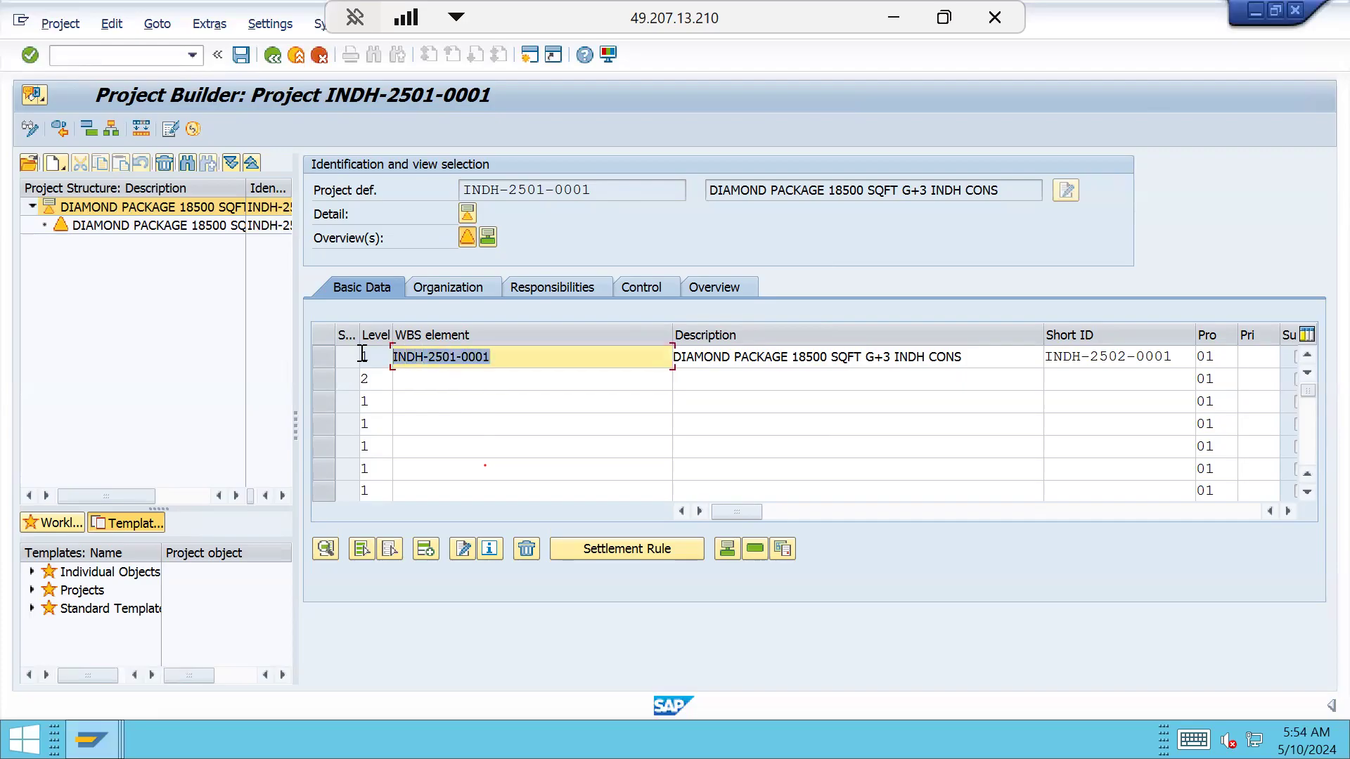
{"action": "right_click", "coordinate": [411, 381]}
{"action": "left_click", "coordinate": [407, 382]}
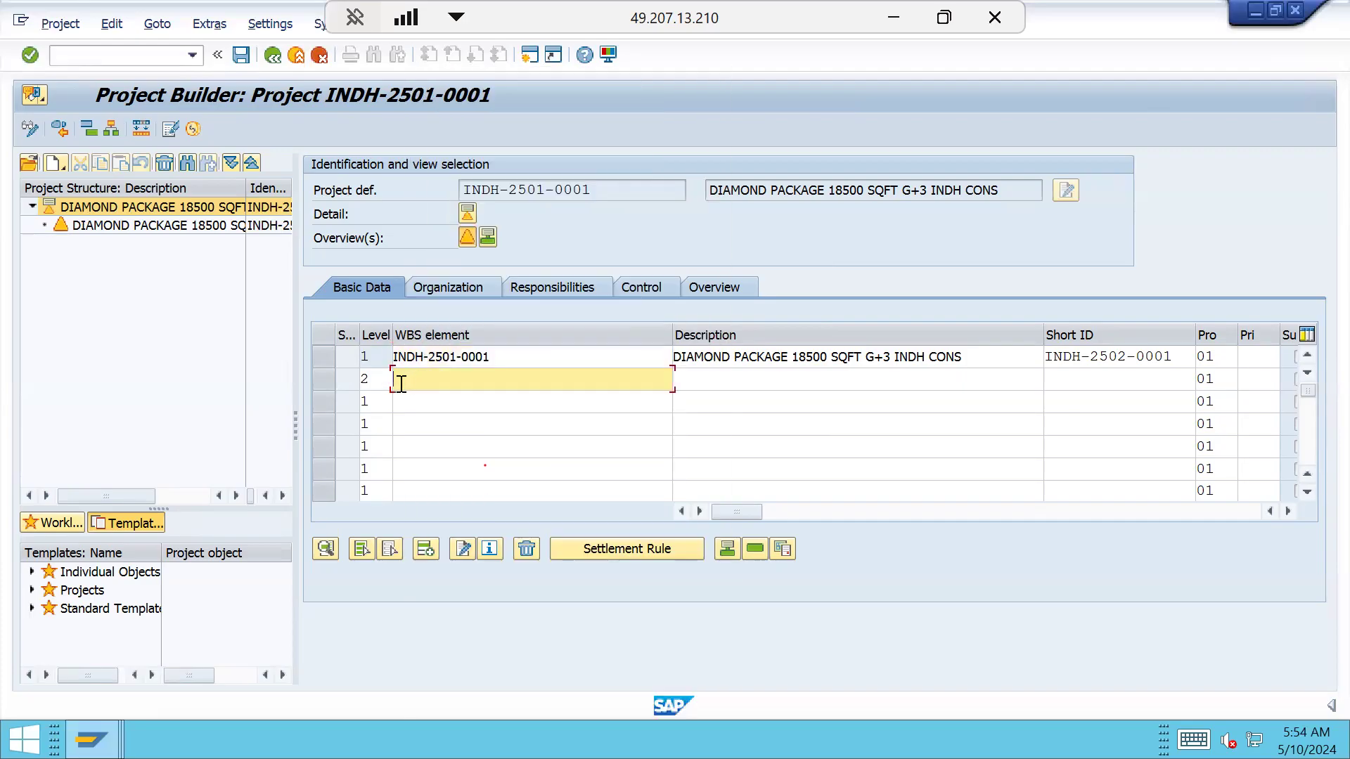
{"action": "type", "text": "INDH"}
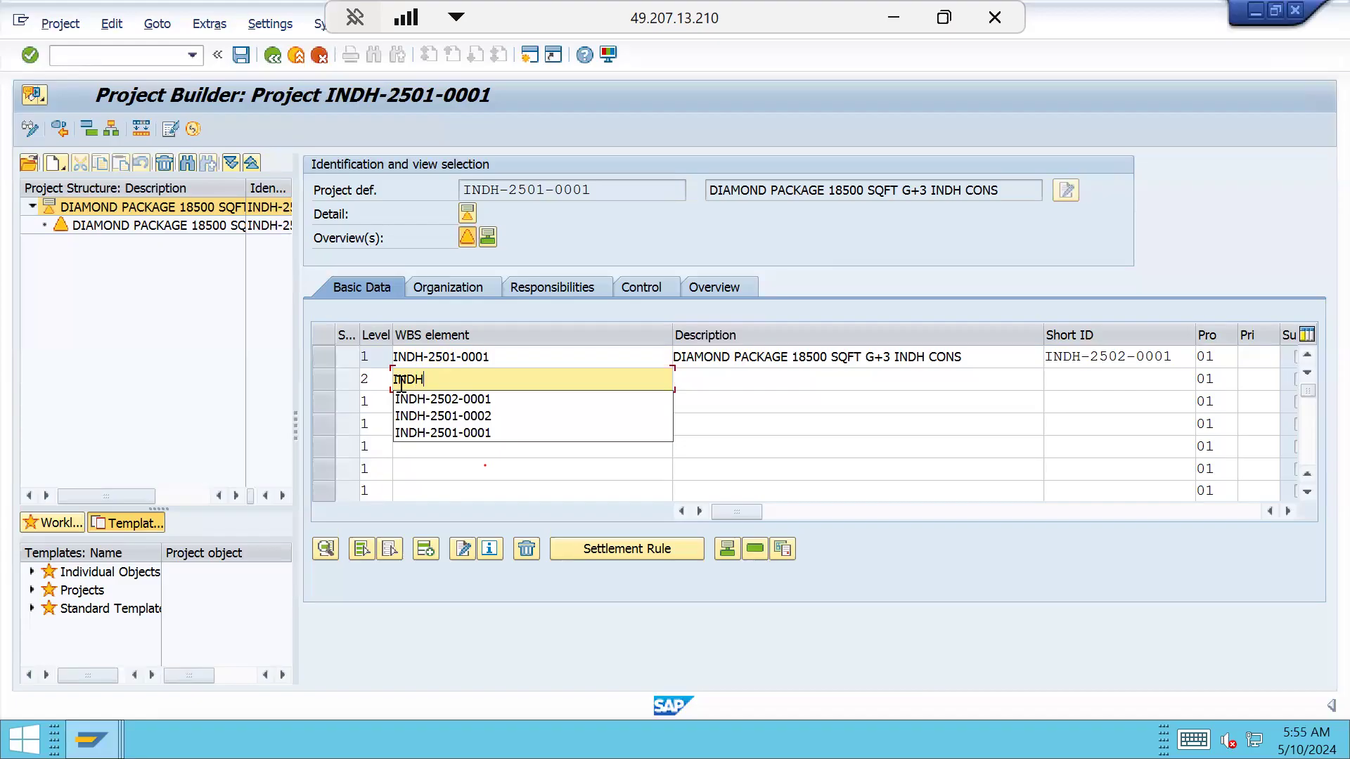
{"action": "key", "text": "Down"}
{"action": "key", "text": "Down"}
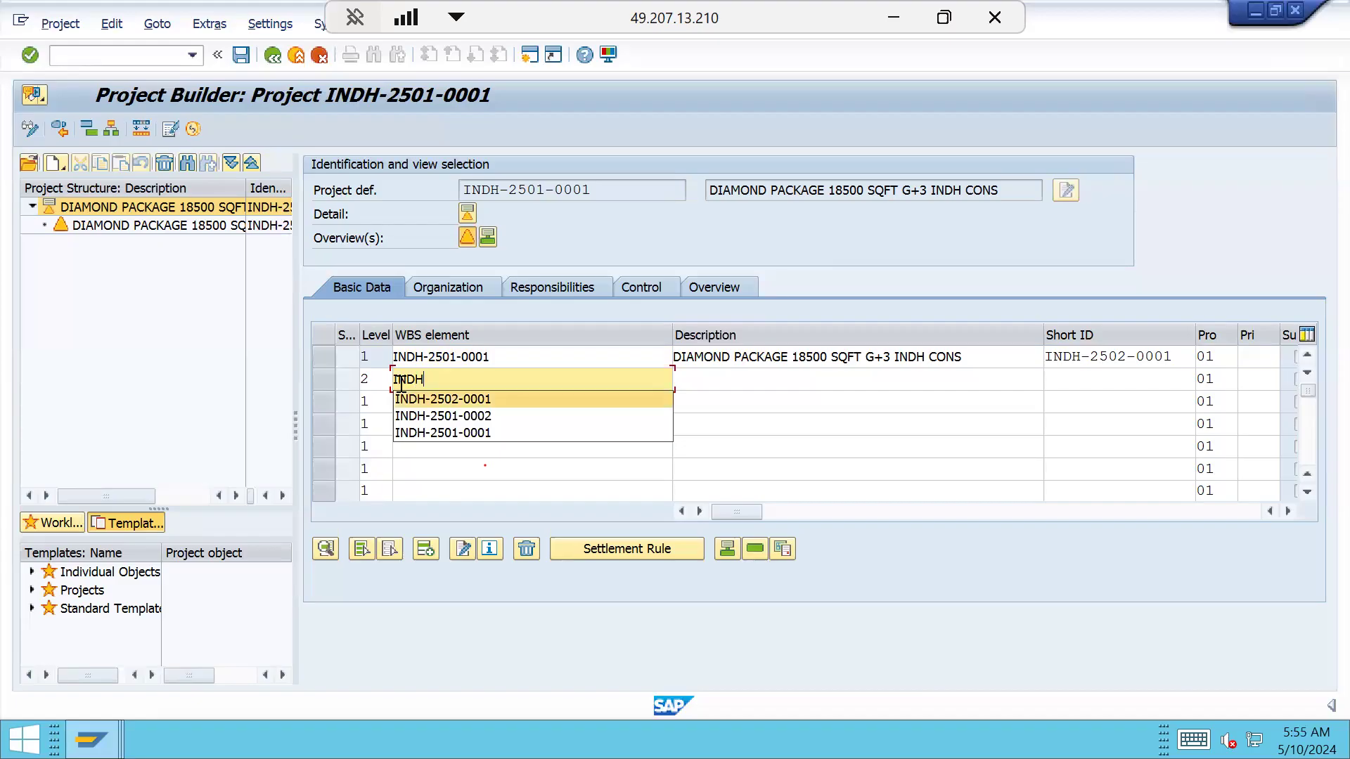
{"action": "key", "text": "Down"}
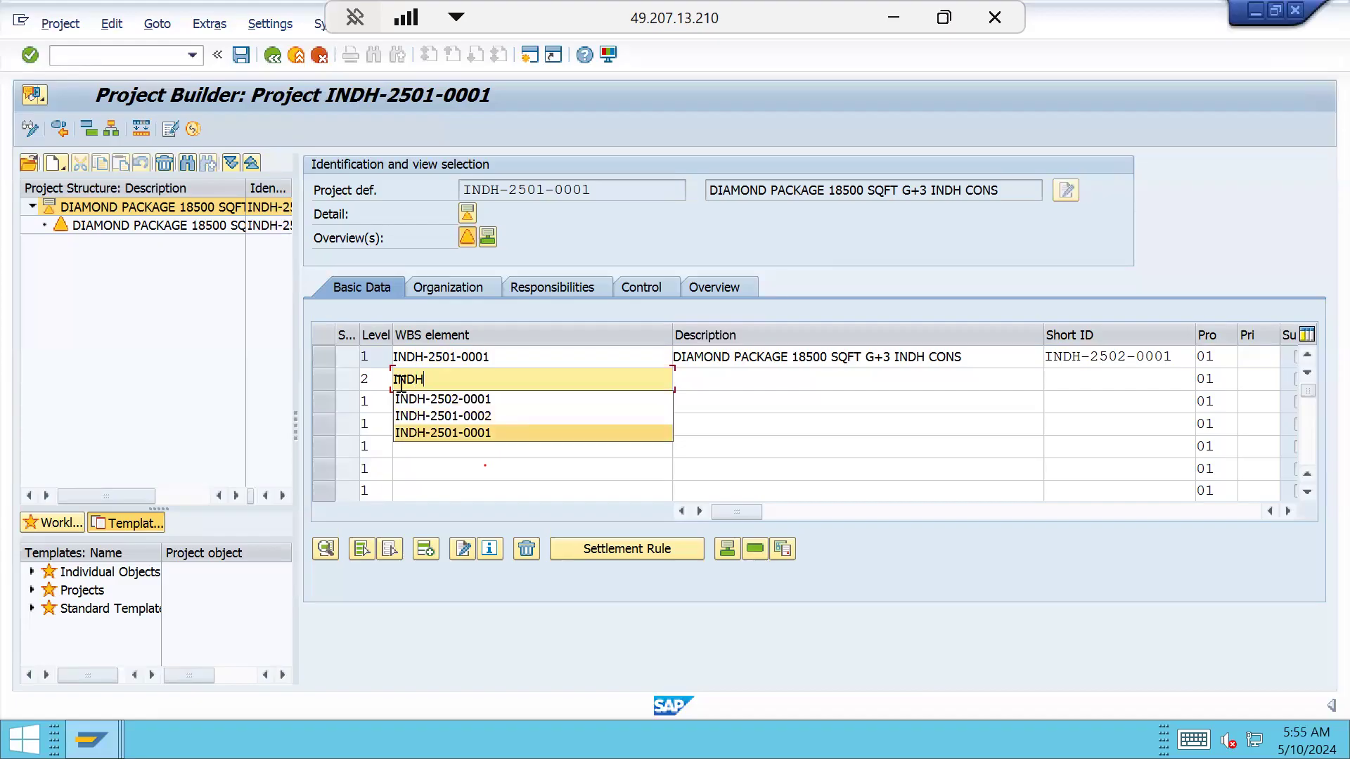
{"action": "key", "text": "Return"}
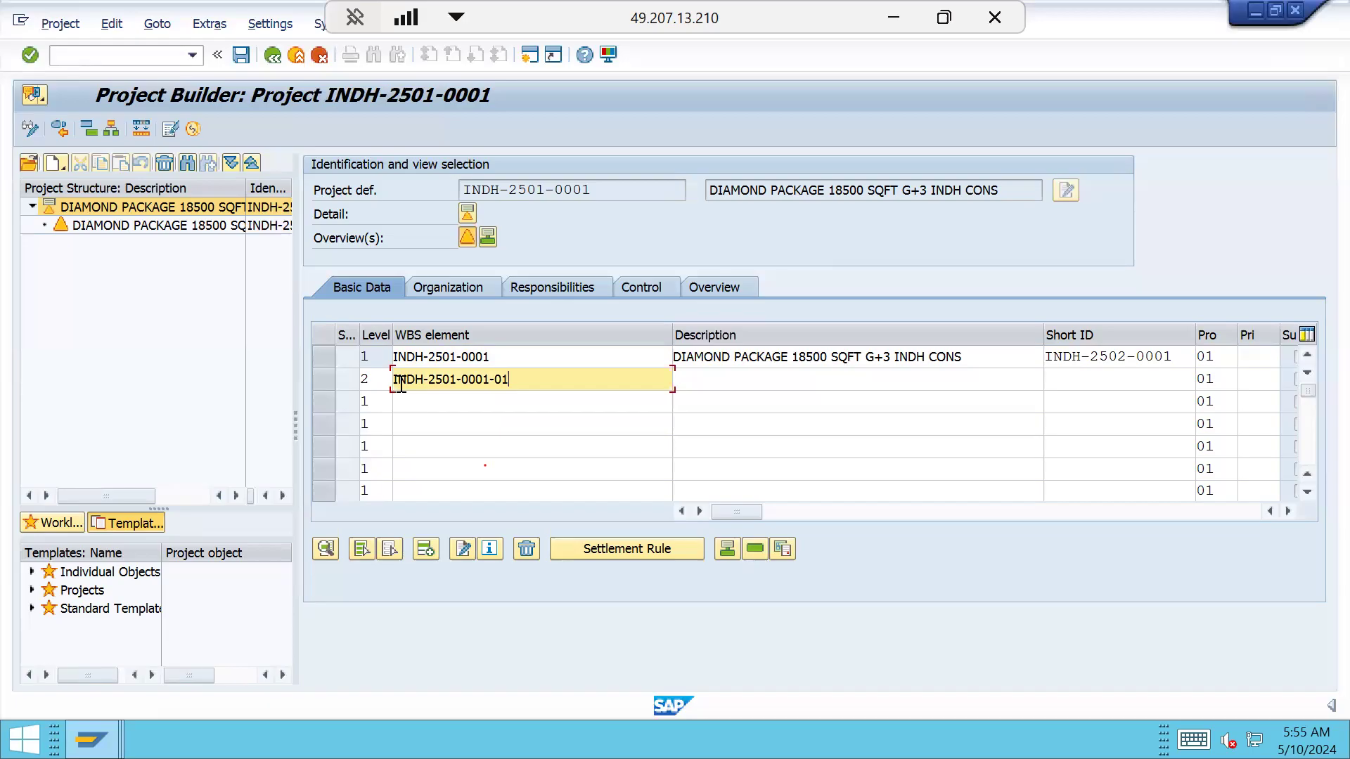
{"action": "key", "text": "Tab"}
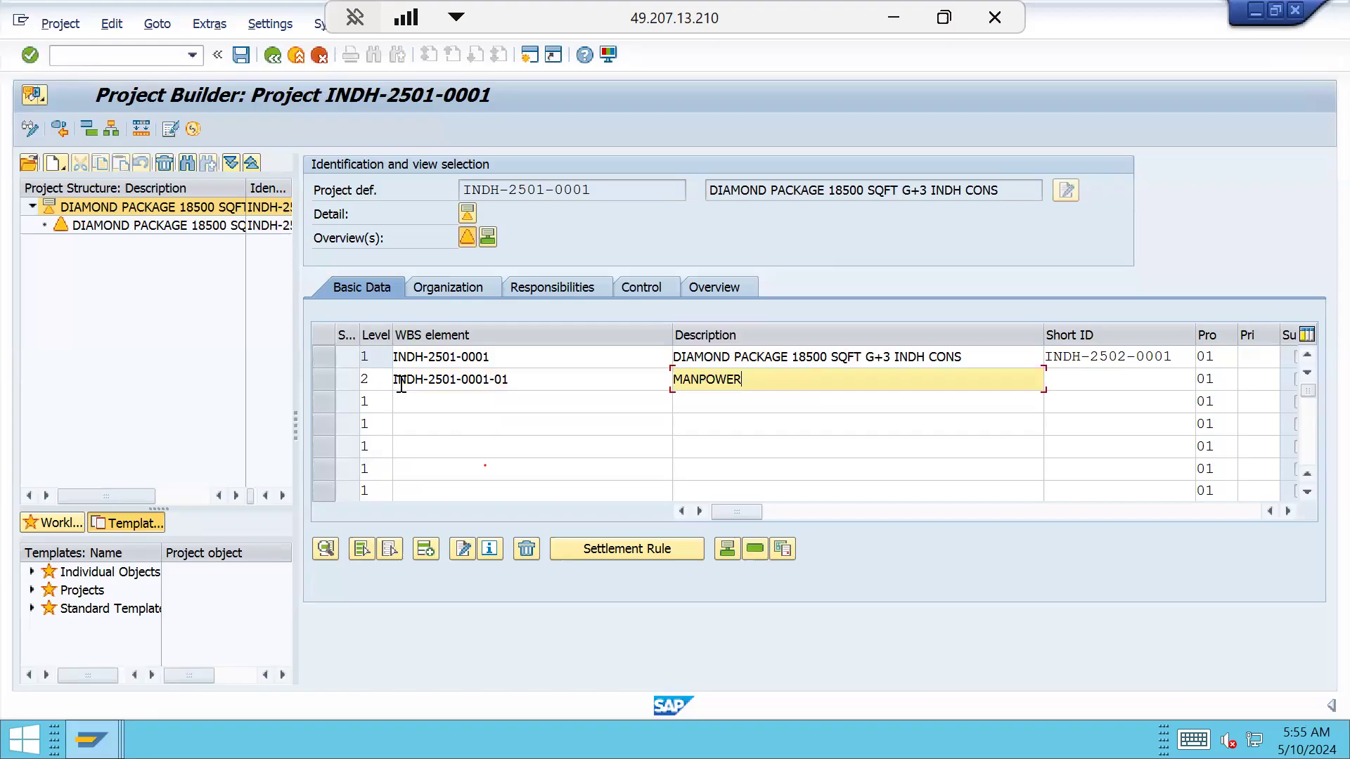
{"action": "type", "text": "MANPOWER"}
{"action": "key", "text": "Return"}
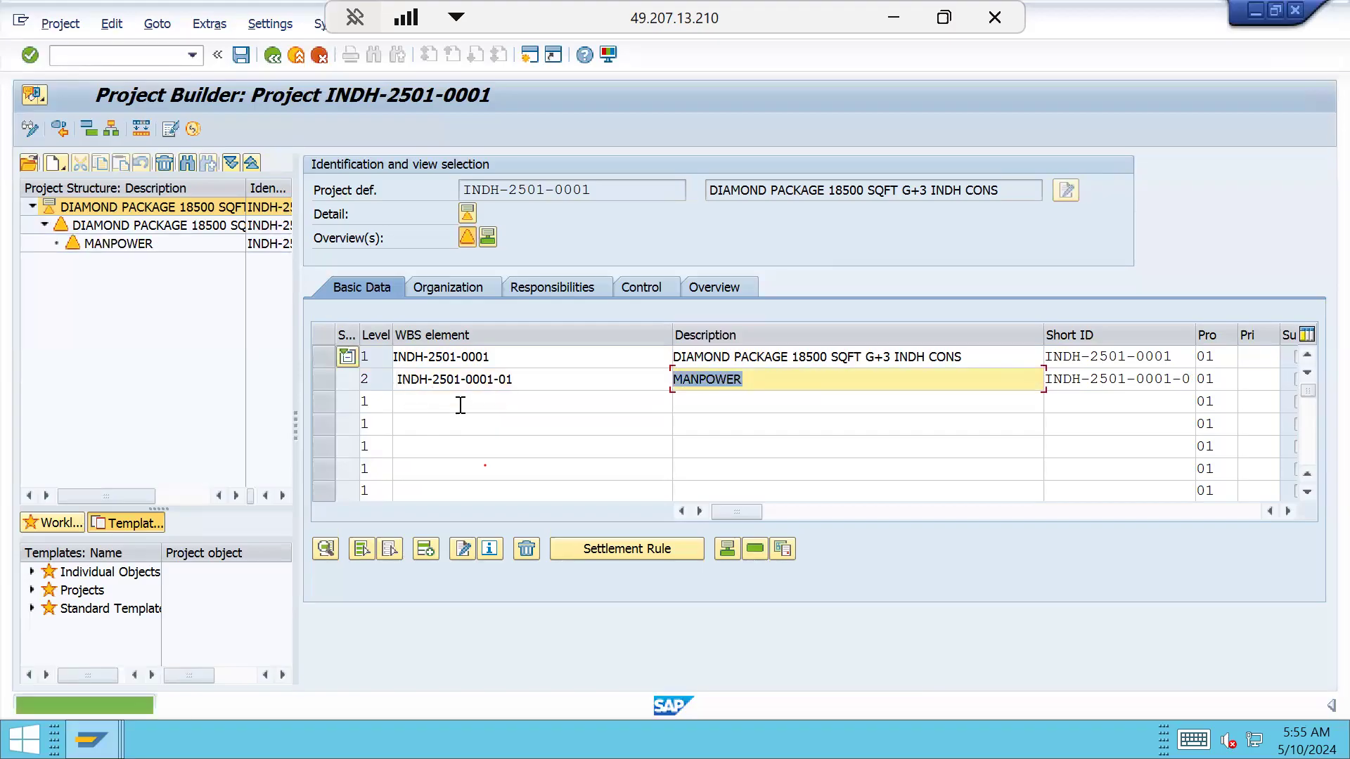
{"action": "left_click", "coordinate": [494, 380]}
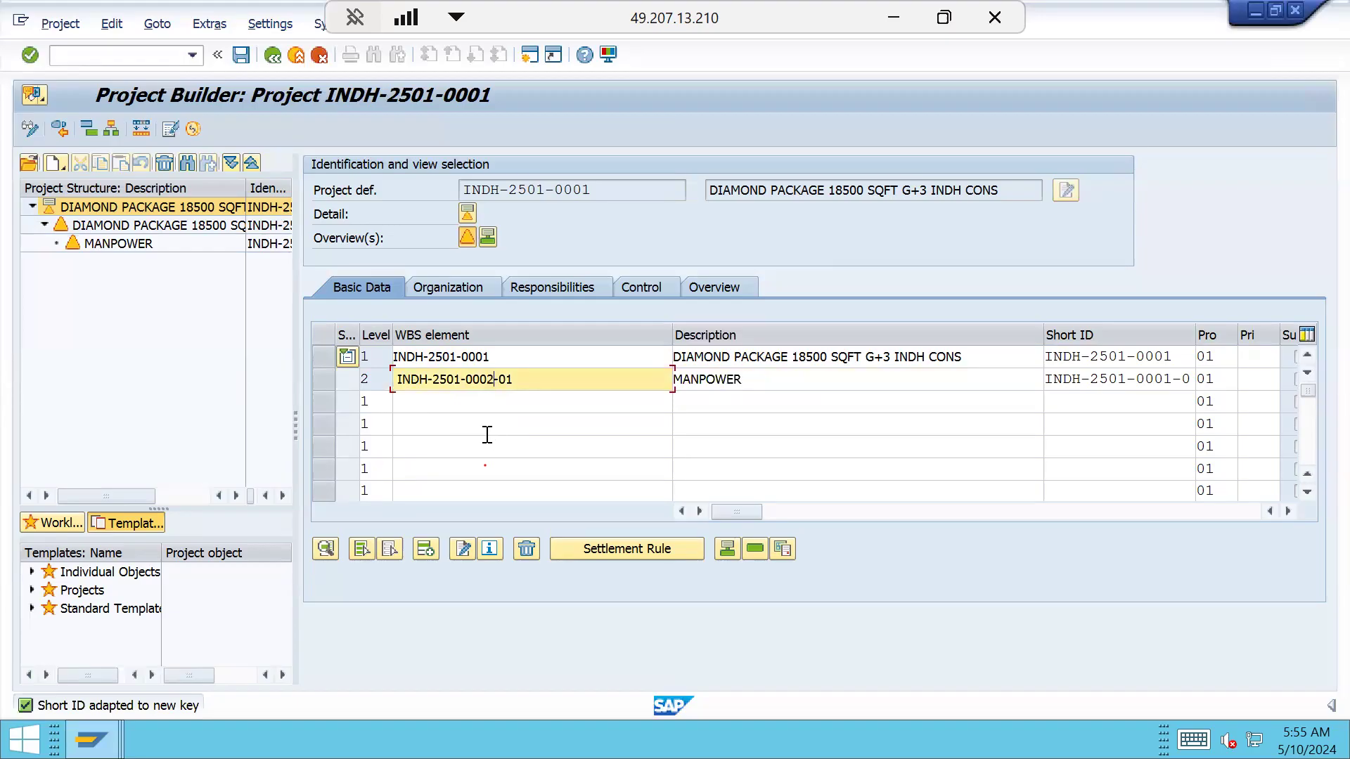
{"action": "left_click", "coordinate": [242, 55]}
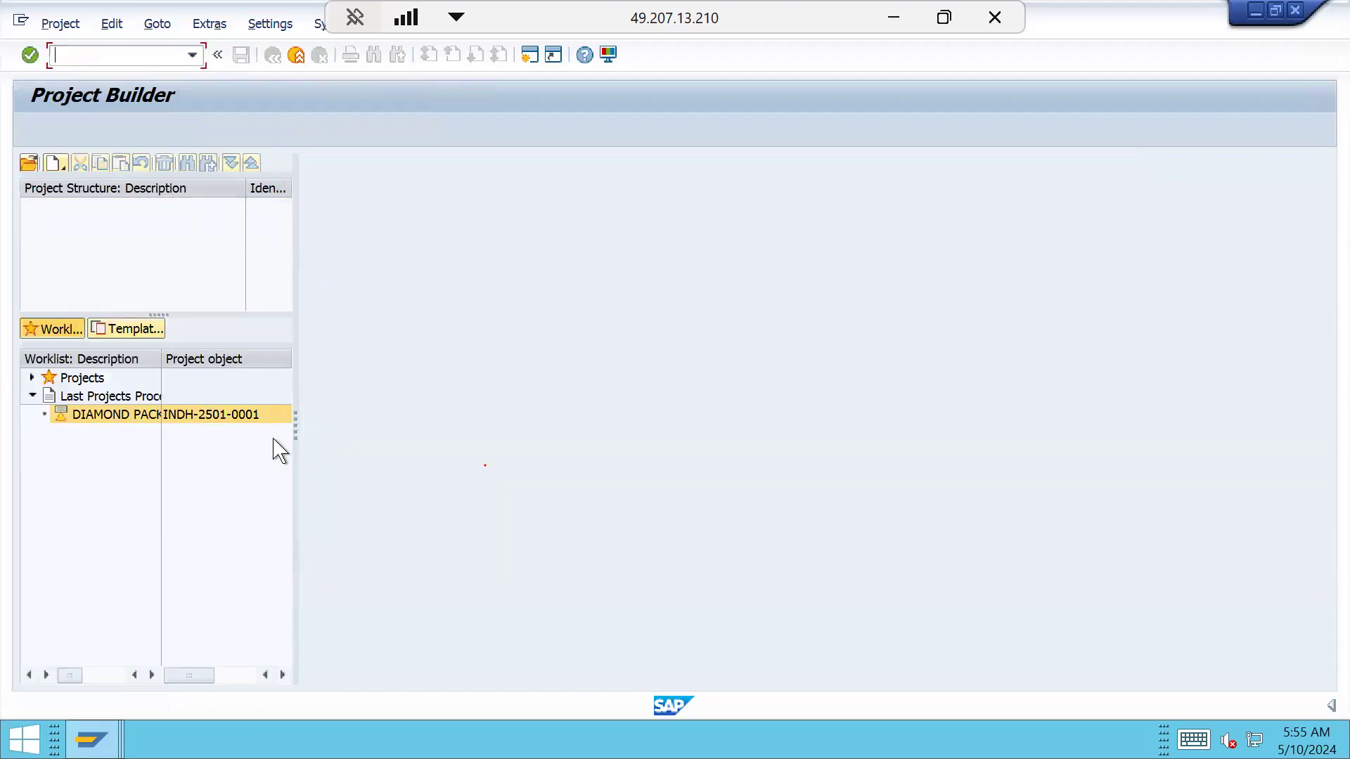
{"action": "double_click", "coordinate": [245, 415]}
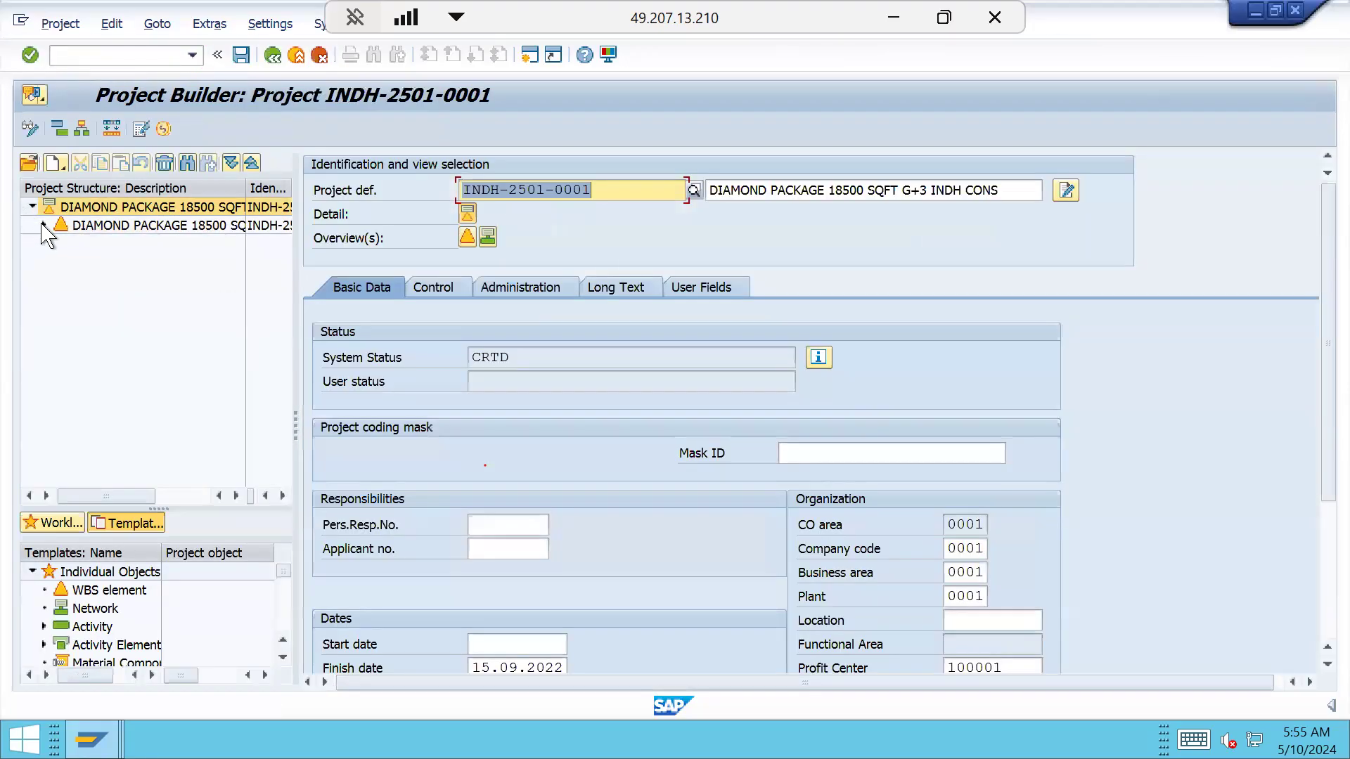
{"action": "left_click", "coordinate": [43, 225]}
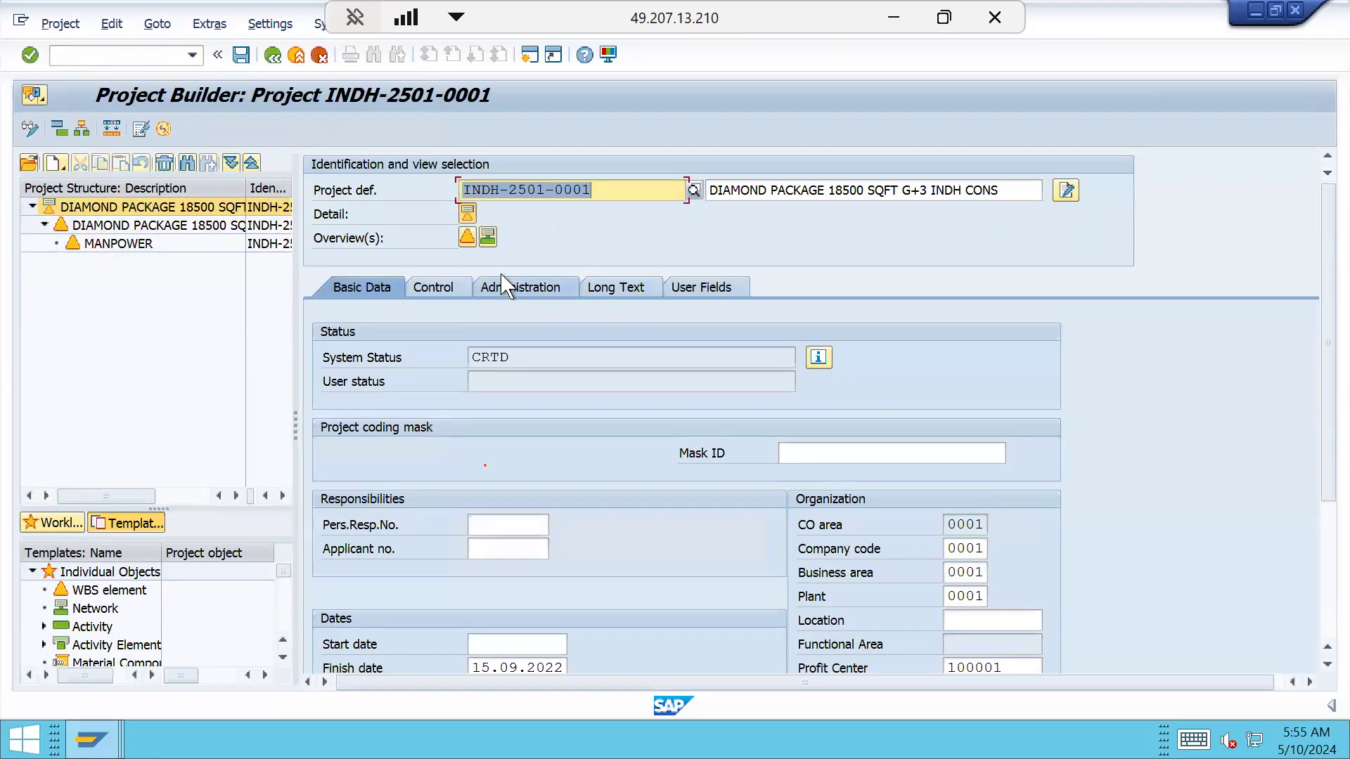
{"action": "left_click", "coordinate": [467, 238]}
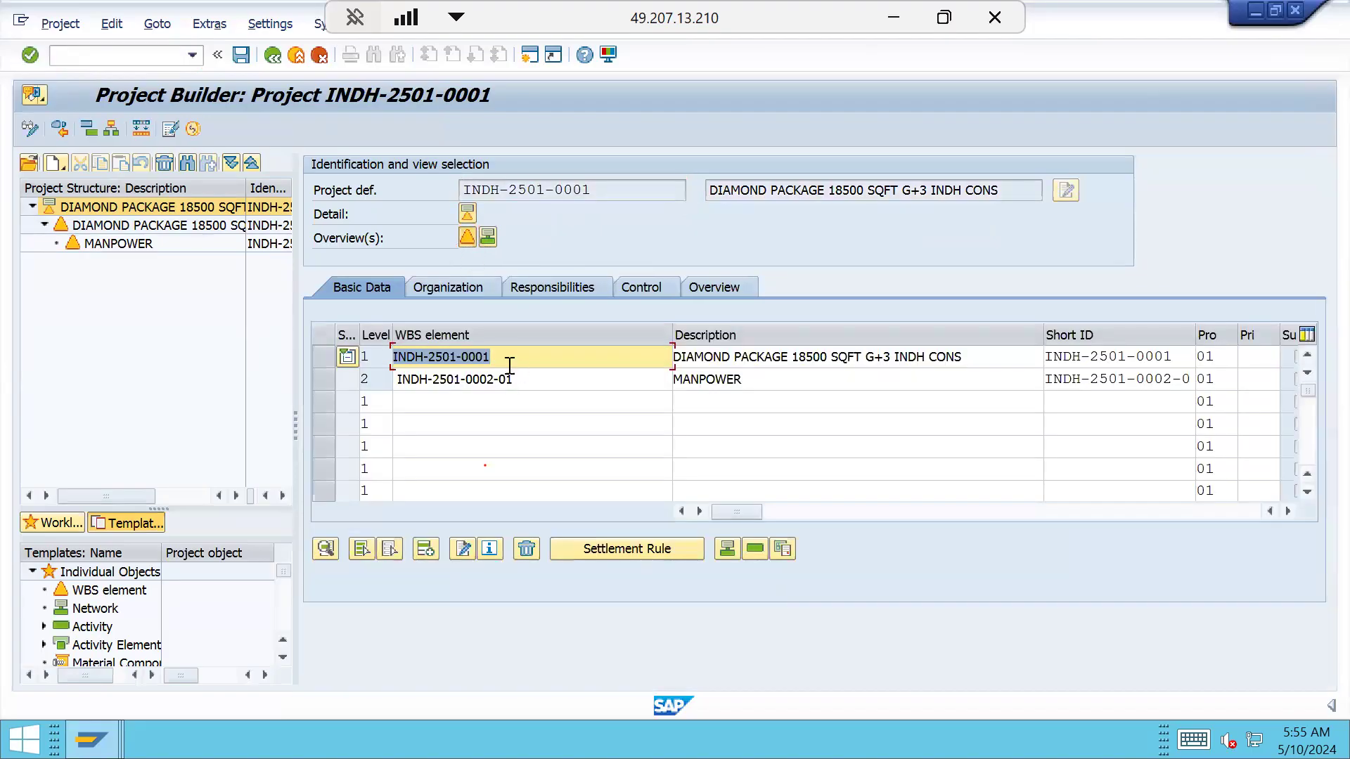
{"action": "left_click", "coordinate": [494, 379]}
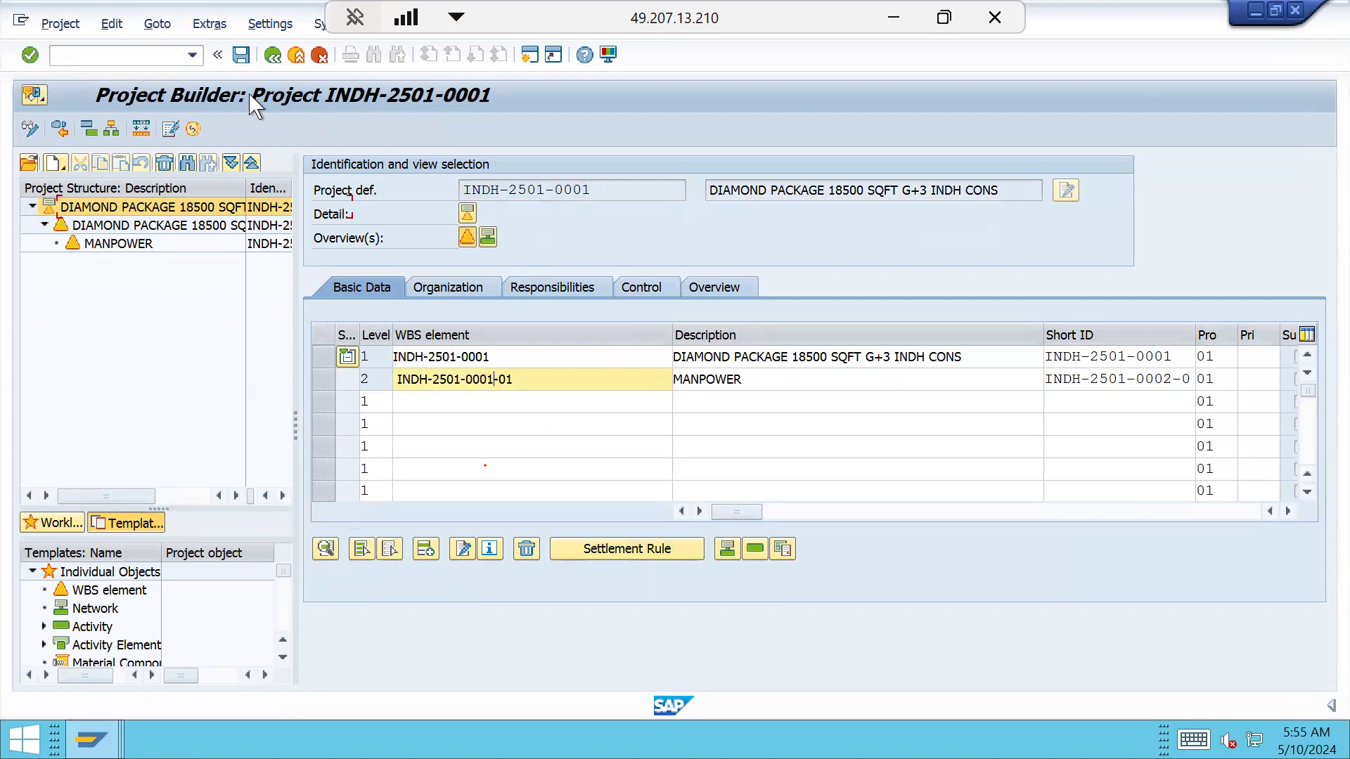
{"action": "left_click", "coordinate": [241, 54]}
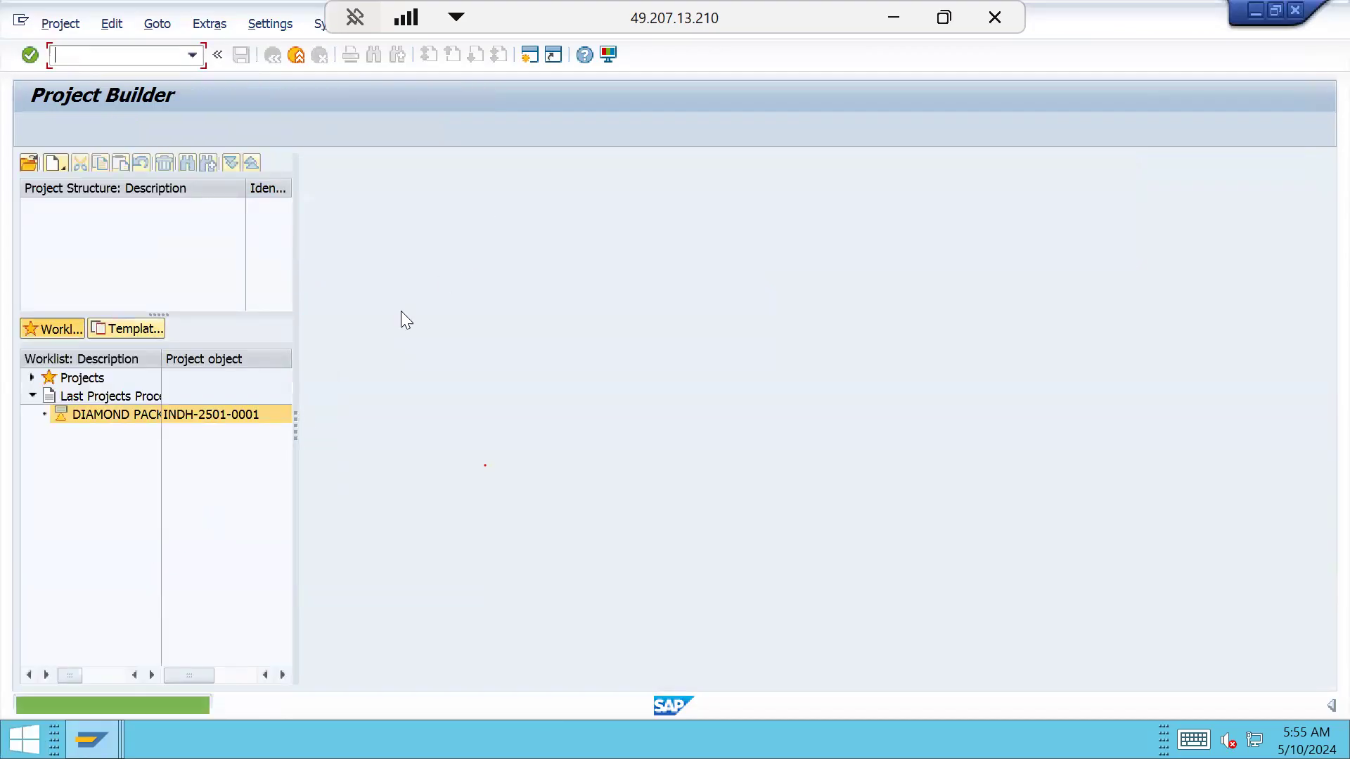
Open project INDH-2501-0001 and display its WBS element overview with MANPOWER expanded
{"action": "double_click", "coordinate": [226, 420]}
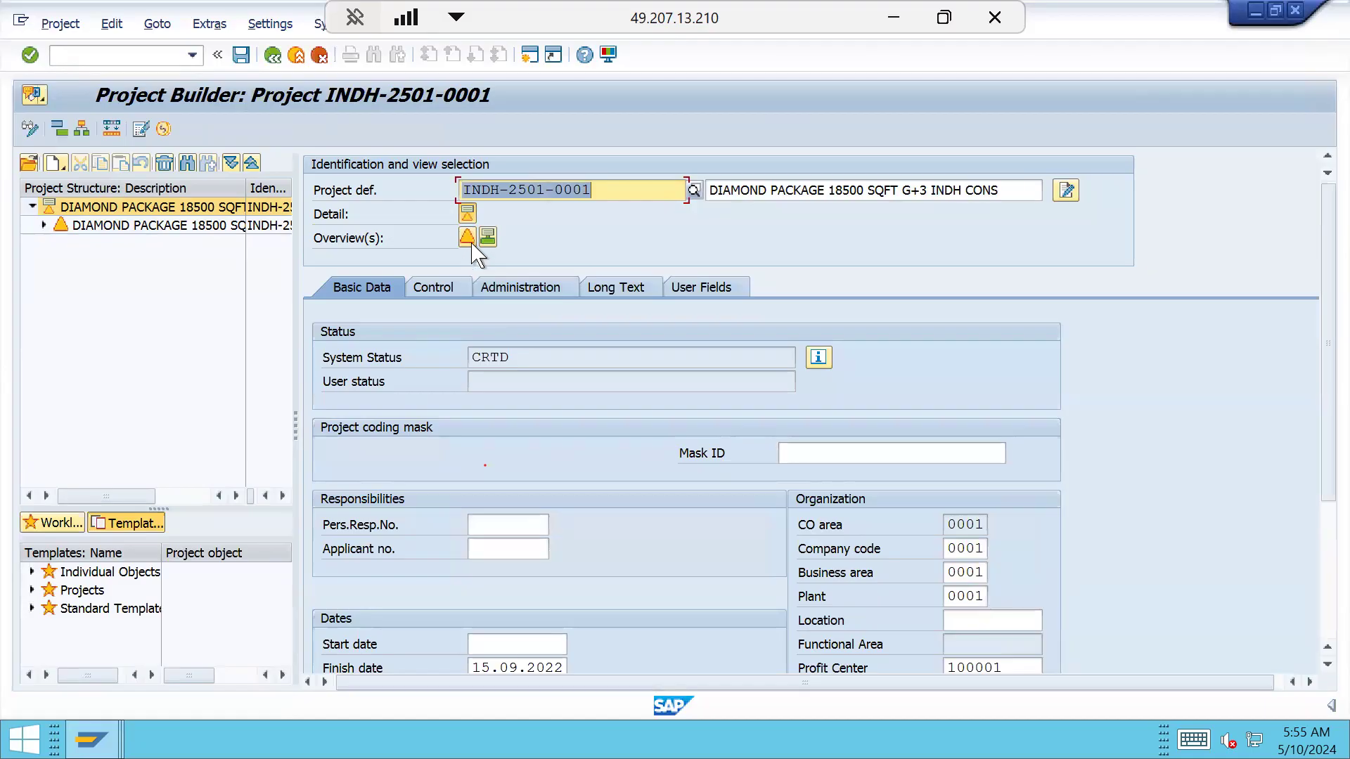
{"action": "left_click", "coordinate": [467, 237]}
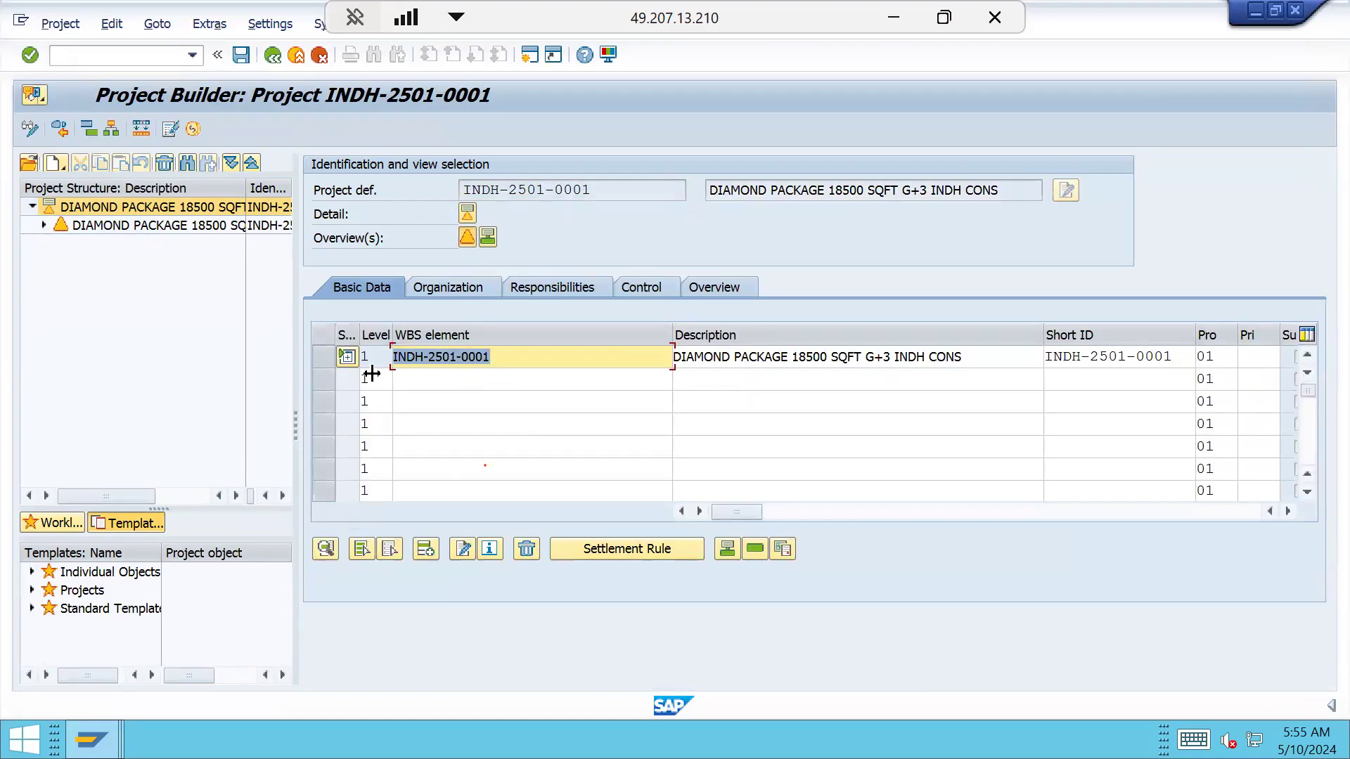
{"action": "left_click", "coordinate": [346, 357]}
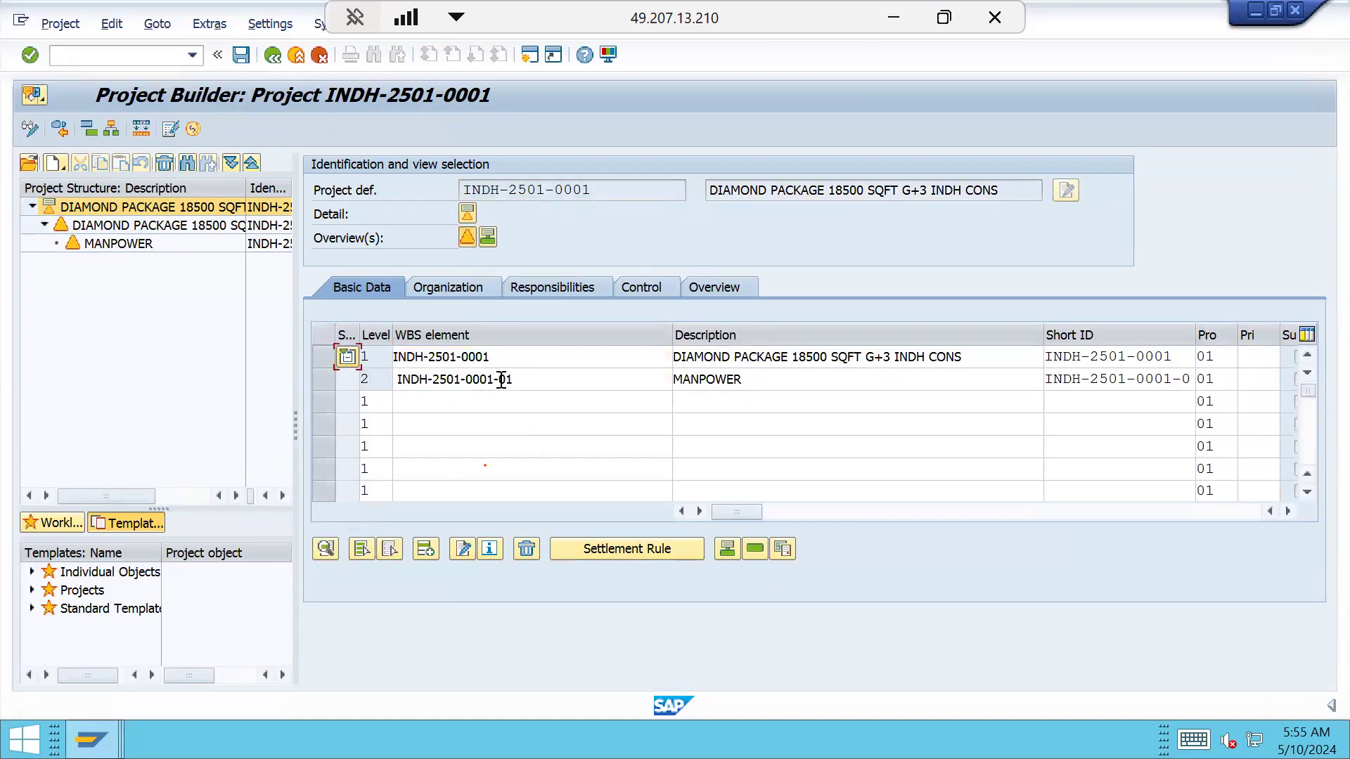
{"action": "left_click_drag", "start_coordinate": [494, 379], "coordinate": [388, 378]}
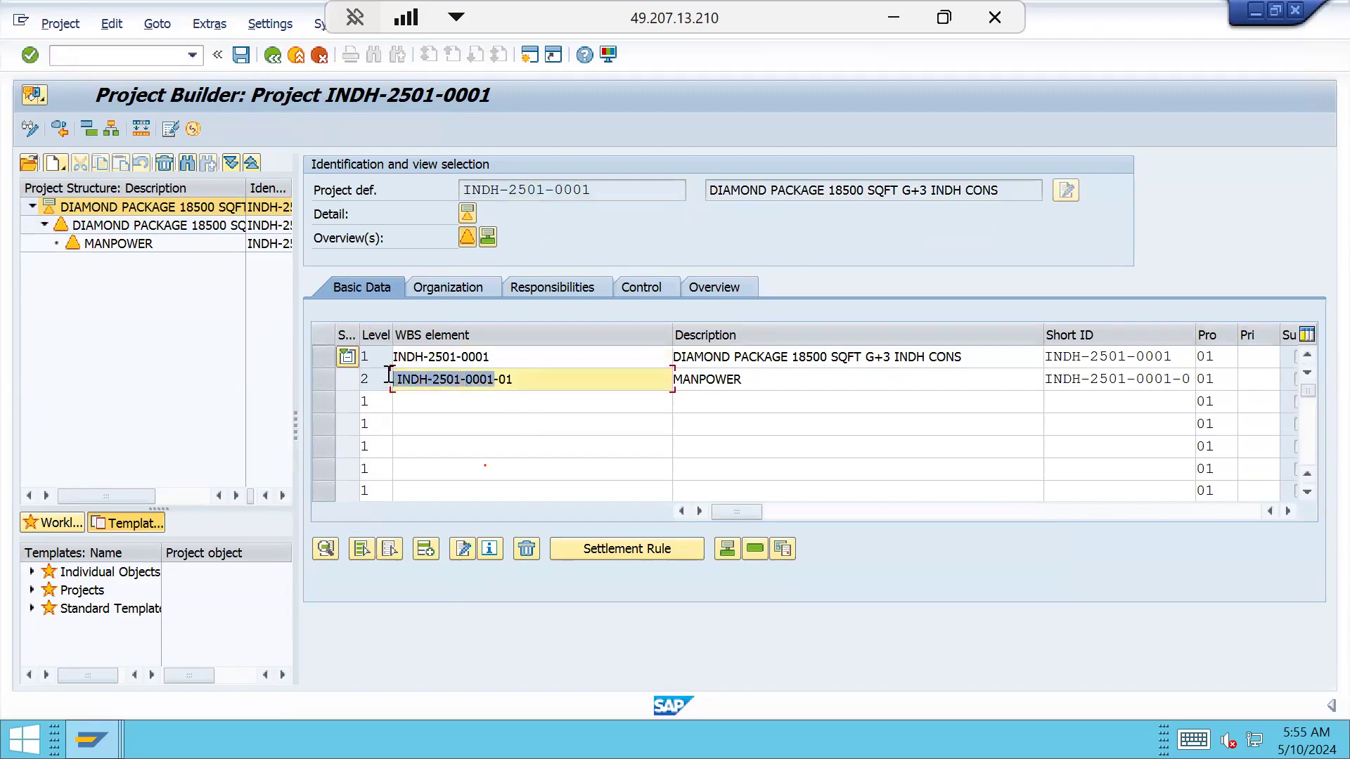
{"action": "left_click_drag", "start_coordinate": [593, 189], "coordinate": [419, 183]}
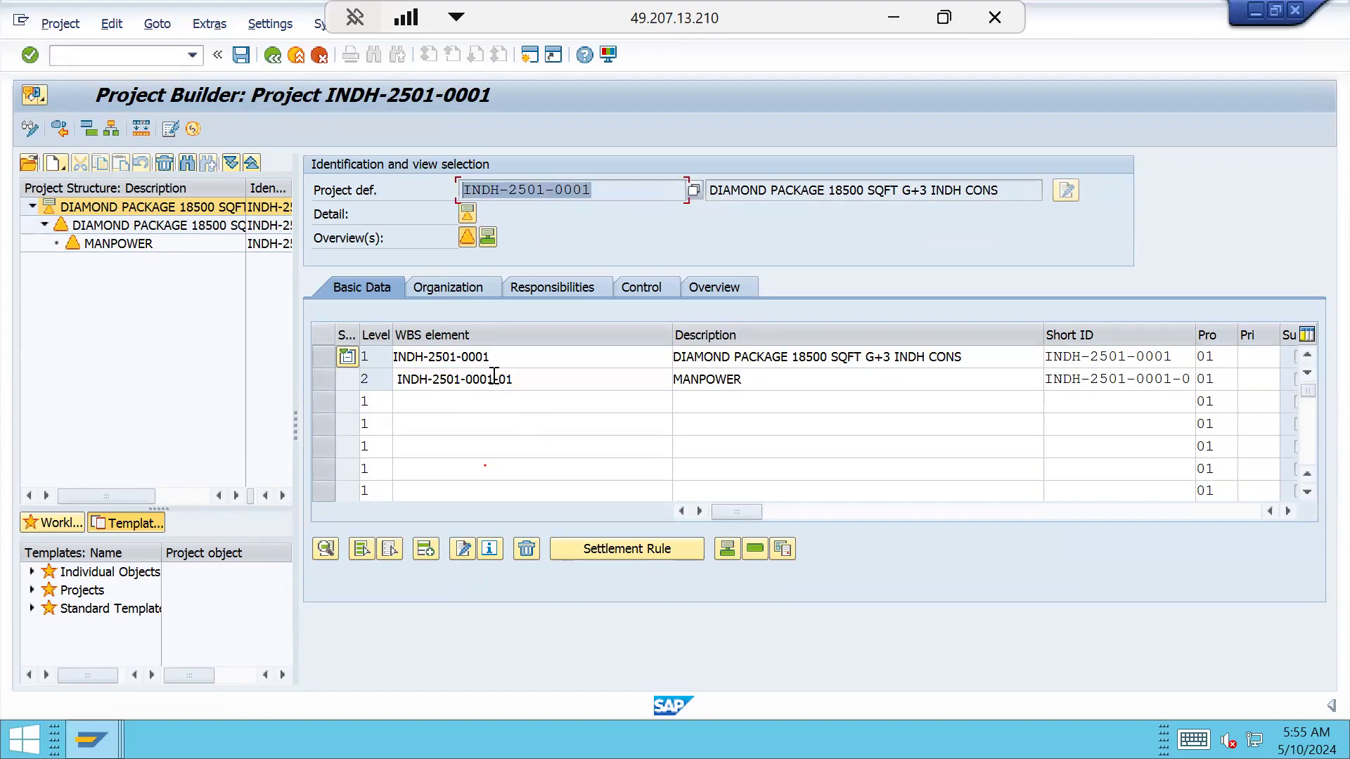
{"action": "left_click_drag", "start_coordinate": [495, 380], "coordinate": [365, 385]}
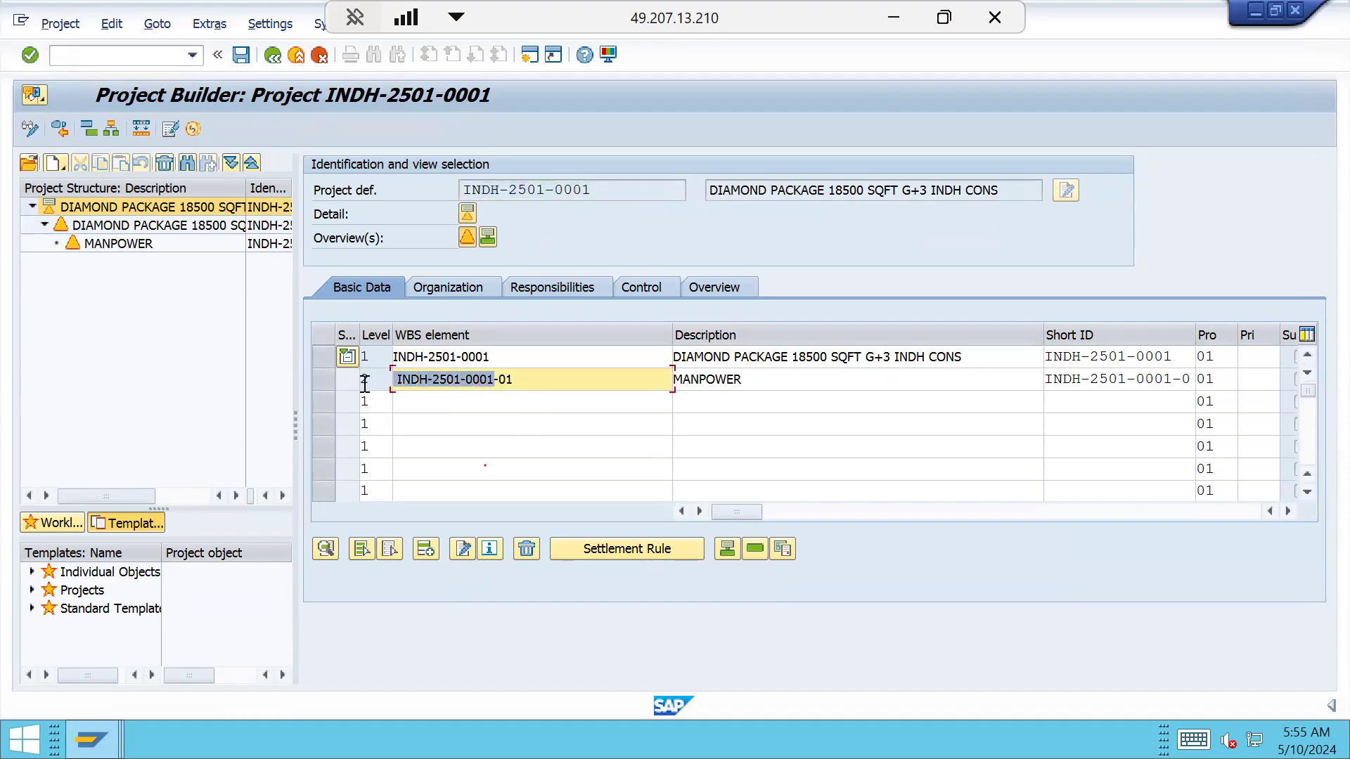
{"action": "left_click", "coordinate": [485, 402]}
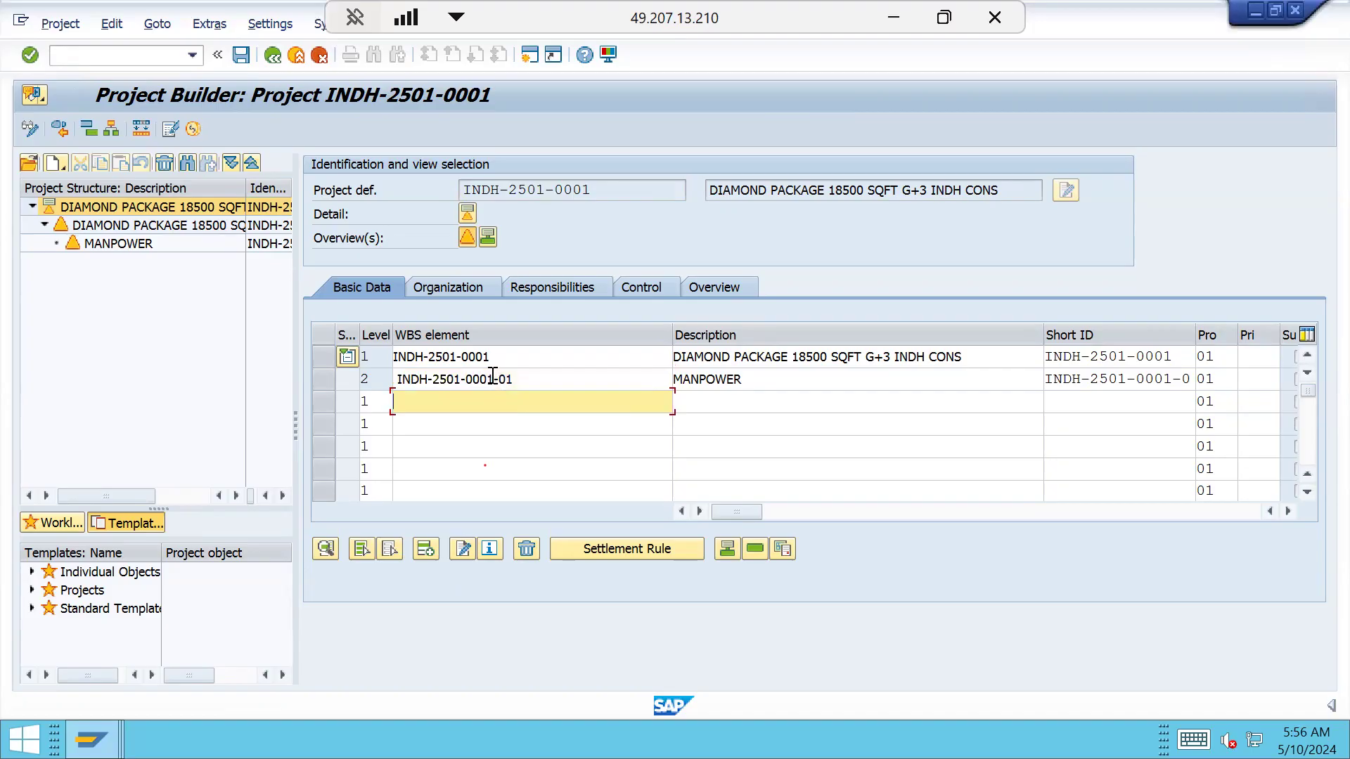
{"action": "left_click_drag", "start_coordinate": [495, 379], "coordinate": [382, 380]}
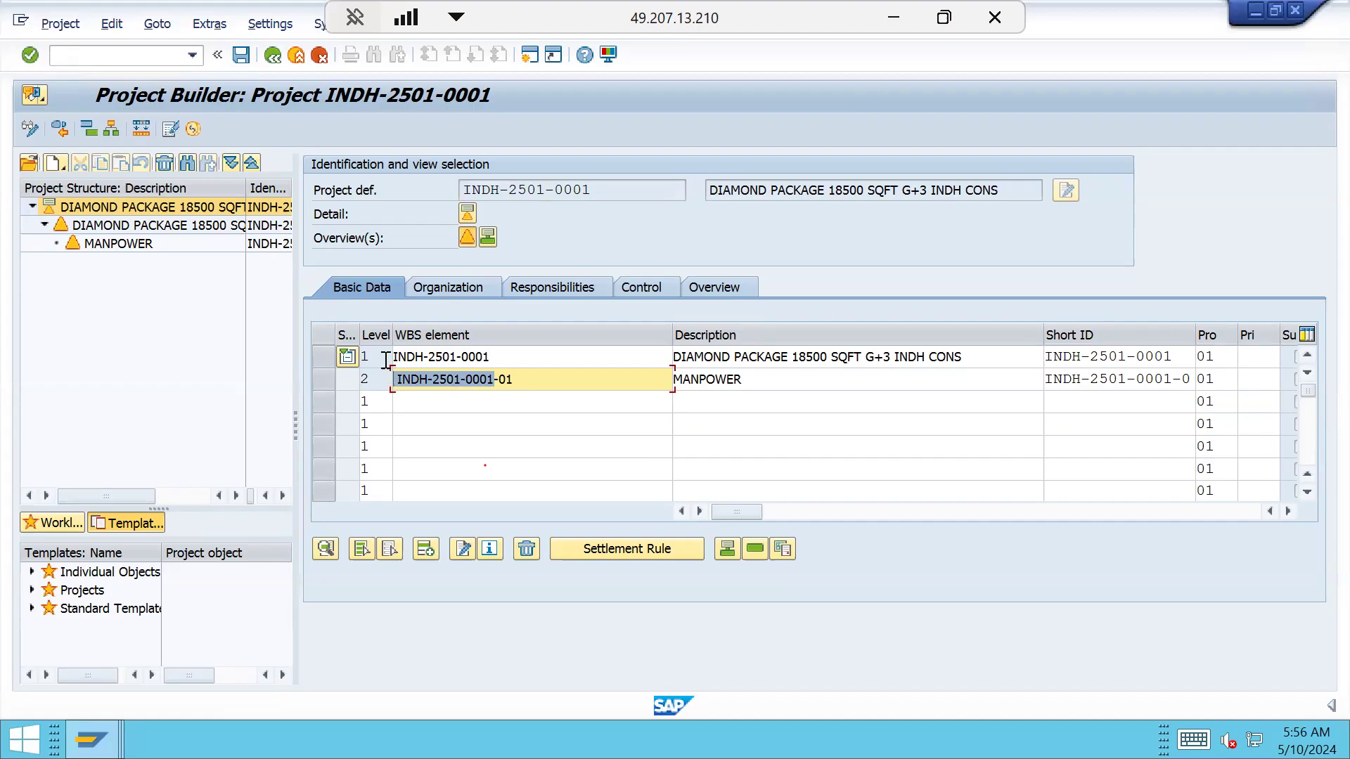
{"action": "left_click", "coordinate": [267, 225]}
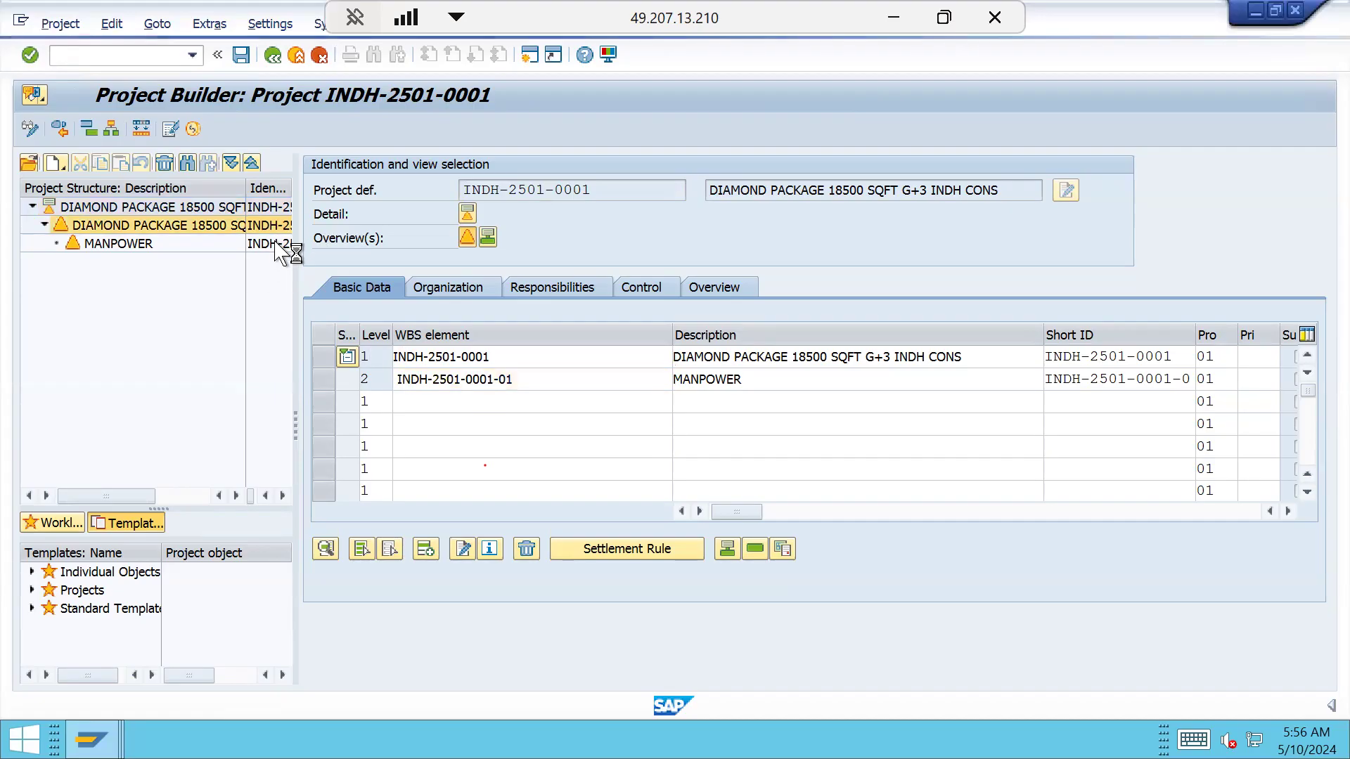
Check Profit Center 100001 in the project definition's basic data, widen the tree pane, and save
{"action": "left_click", "coordinate": [278, 210]}
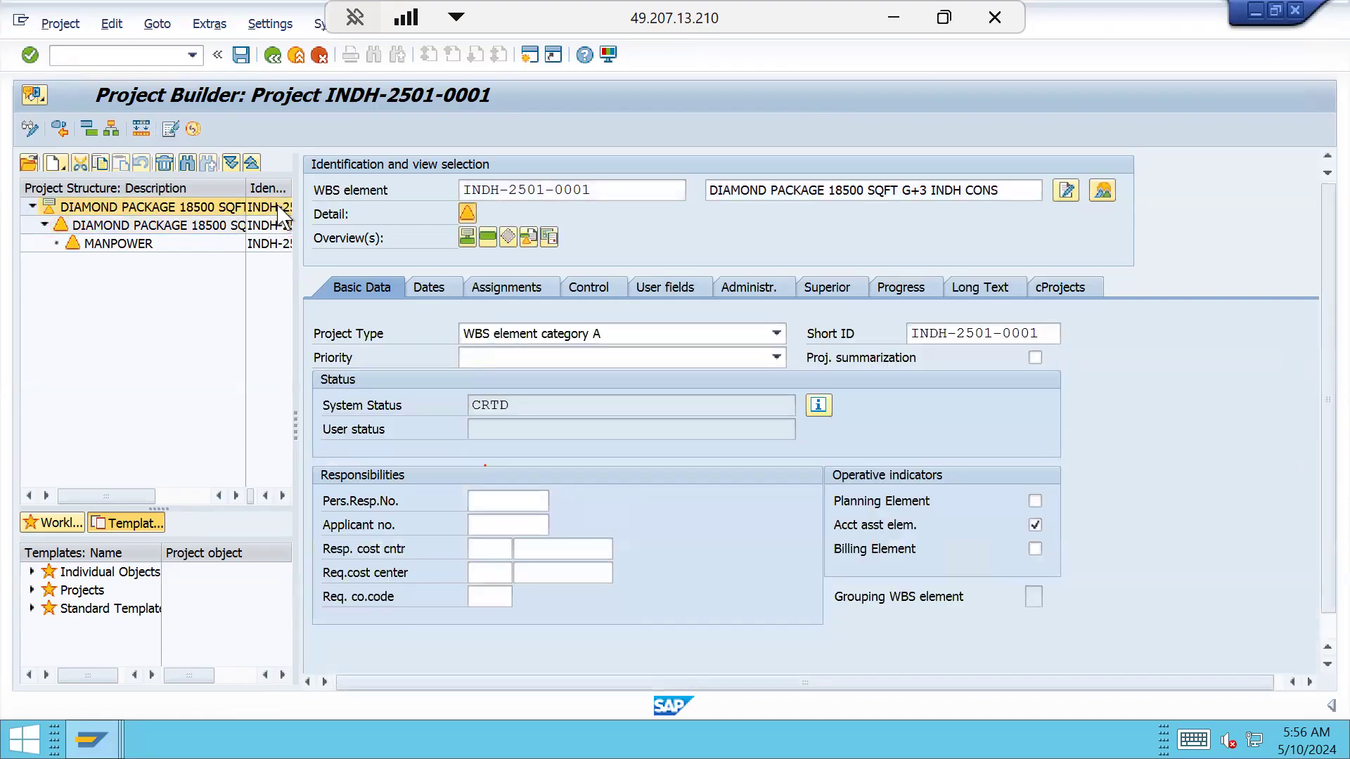
{"action": "scroll", "coordinate": [1329, 616], "scroll_direction": "down", "scroll_amount": 3}
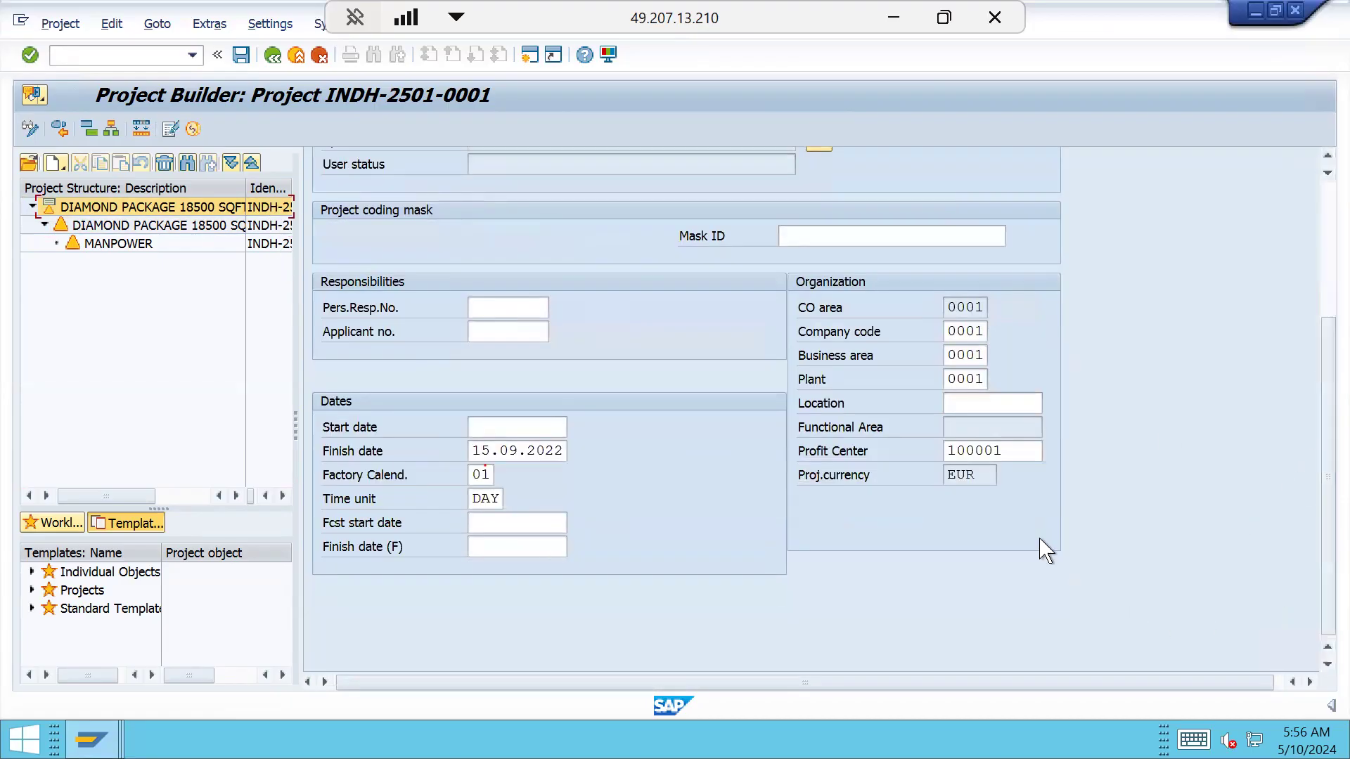
{"action": "left_click", "coordinate": [1015, 450]}
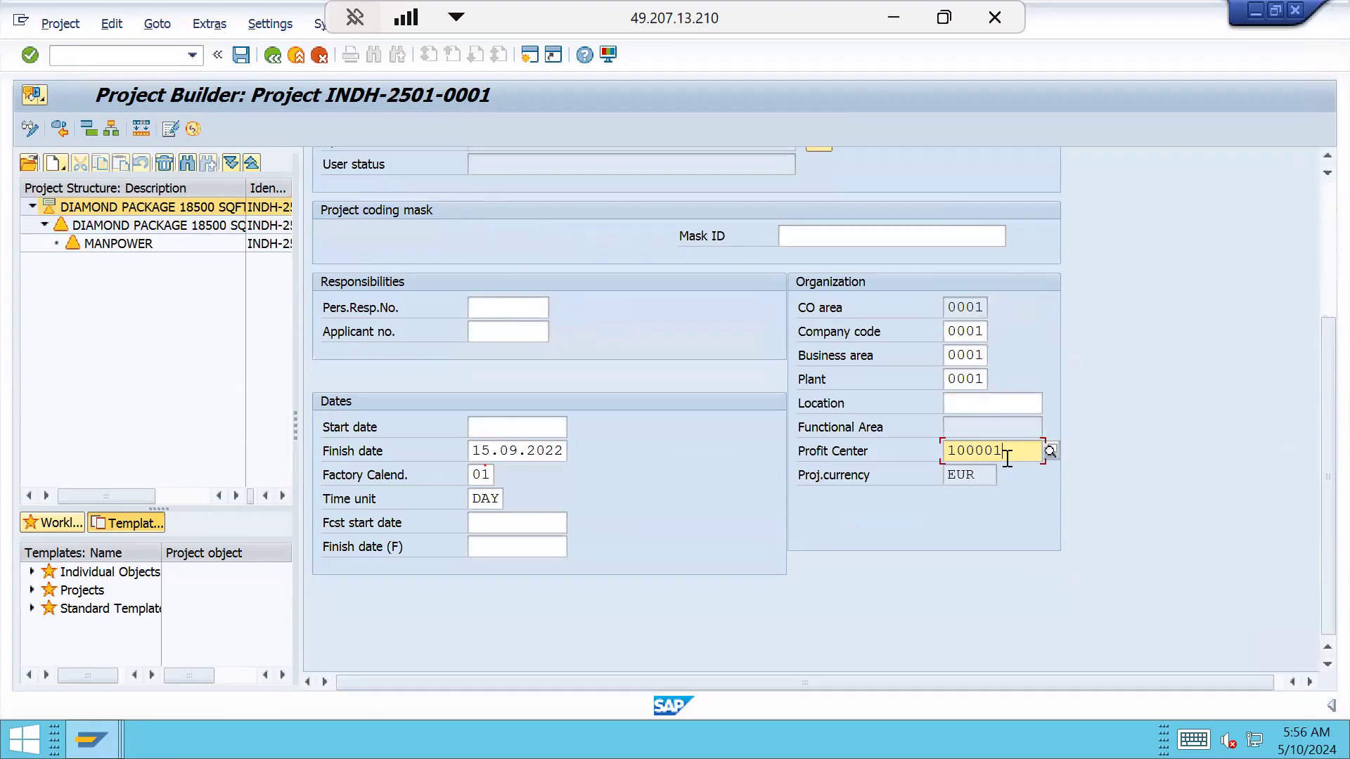
{"action": "left_click_drag", "start_coordinate": [1007, 453], "coordinate": [934, 452]}
{"action": "left_click", "coordinate": [1012, 452]}
{"action": "left_click_drag", "start_coordinate": [900, 464], "coordinate": [894, 464]}
{"action": "left_click", "coordinate": [1010, 456]}
{"action": "left_click_drag", "start_coordinate": [293, 427], "coordinate": [414, 426]}
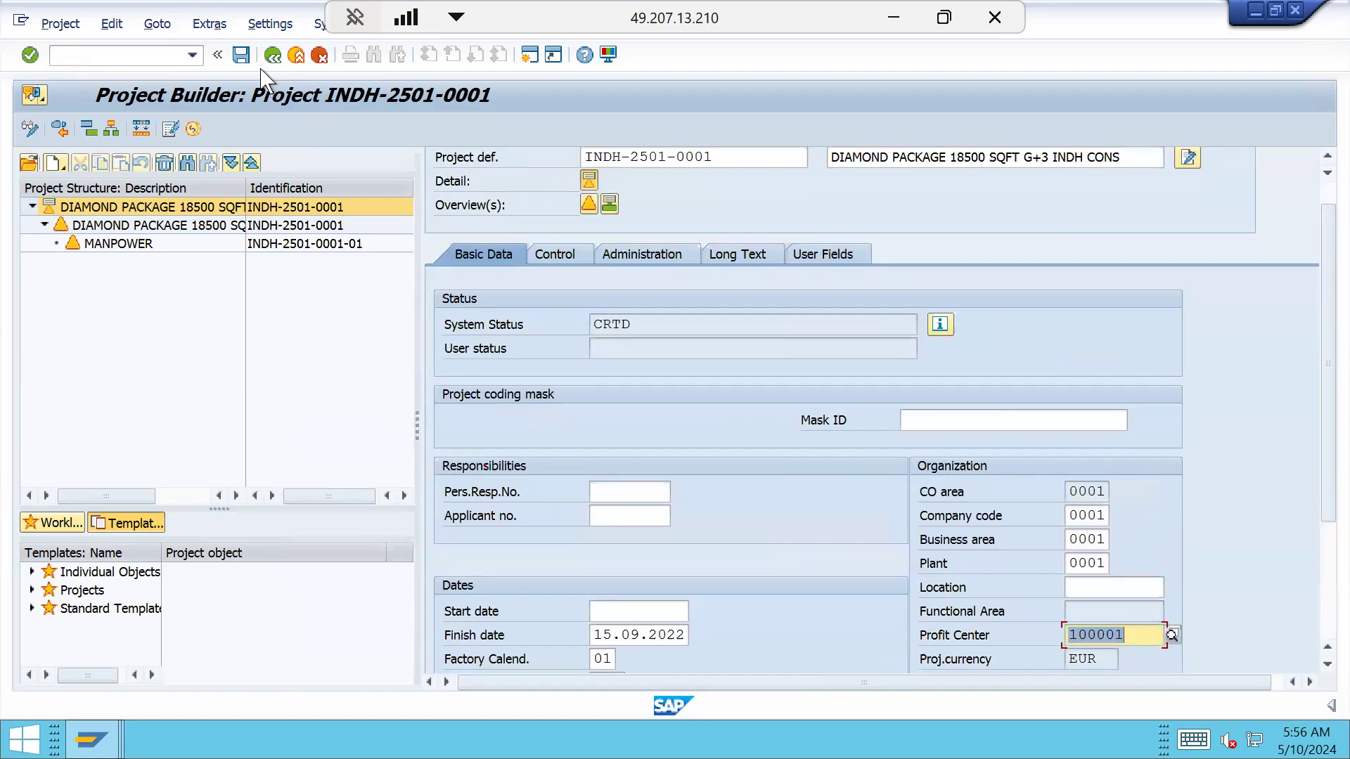
{"action": "left_click", "coordinate": [241, 55]}
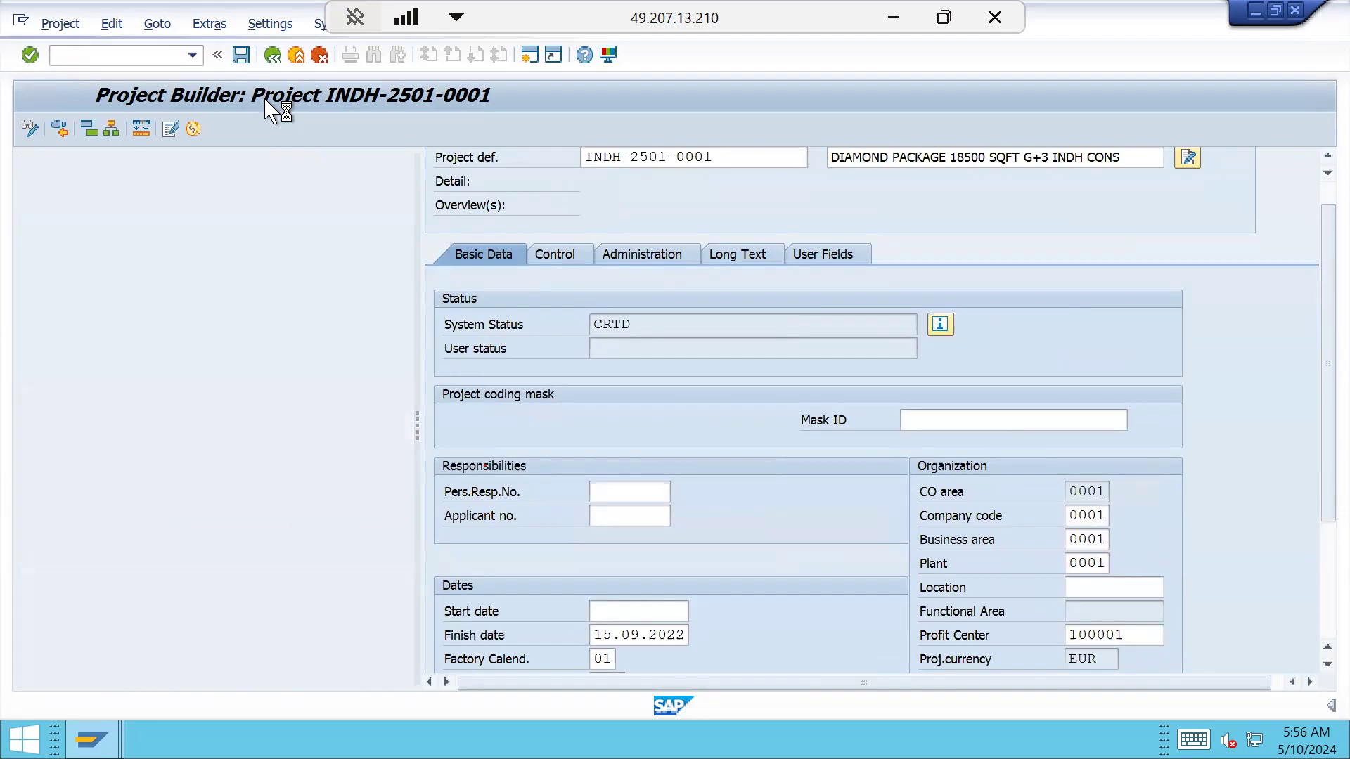